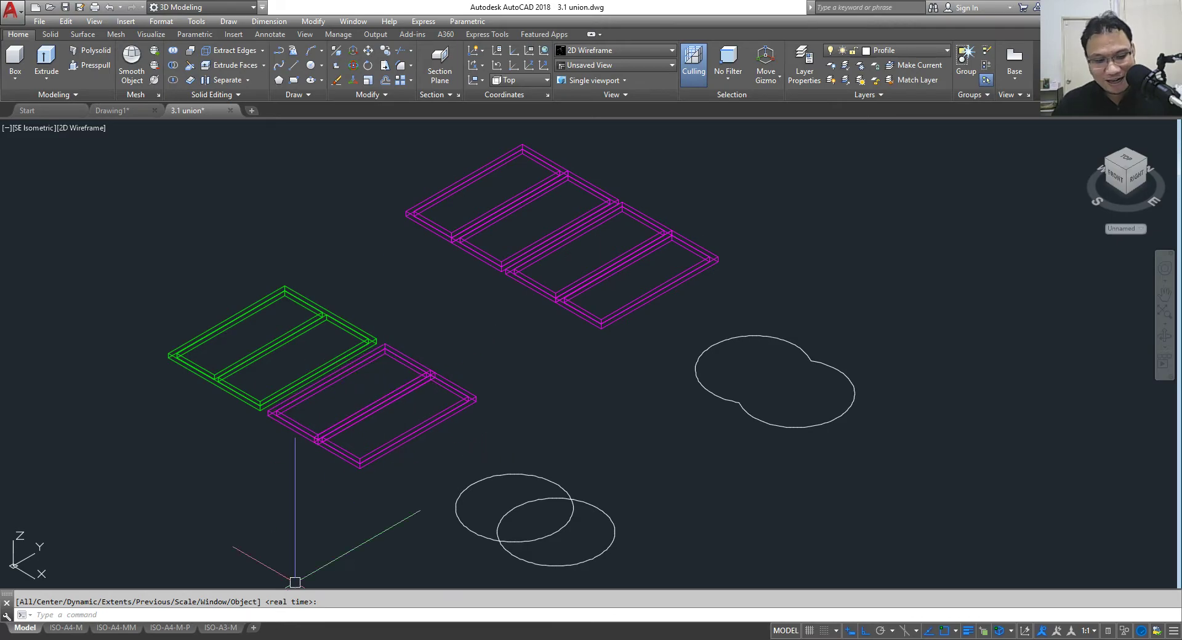
Step: Switch from AutoCAD to the Solid Editing contents PDF in Microsoft Edge
key("alt+Tab")
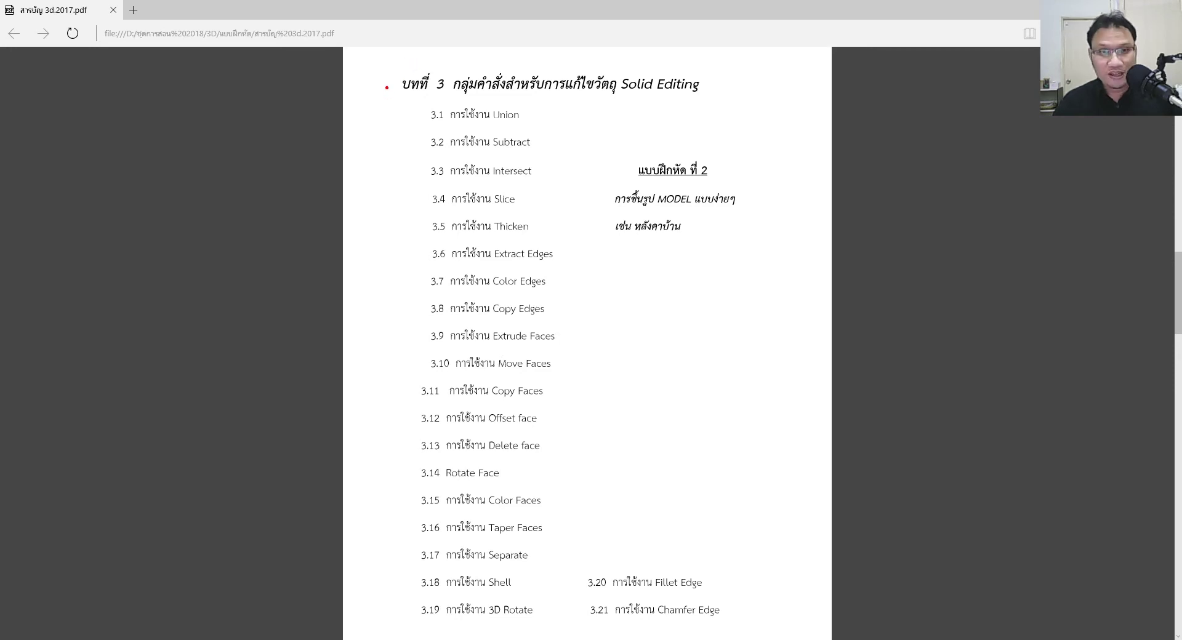
Step: Draw a red rectangle around the Chapter 3 Solid Editing heading
left_click_drag(396, 70, 724, 100)
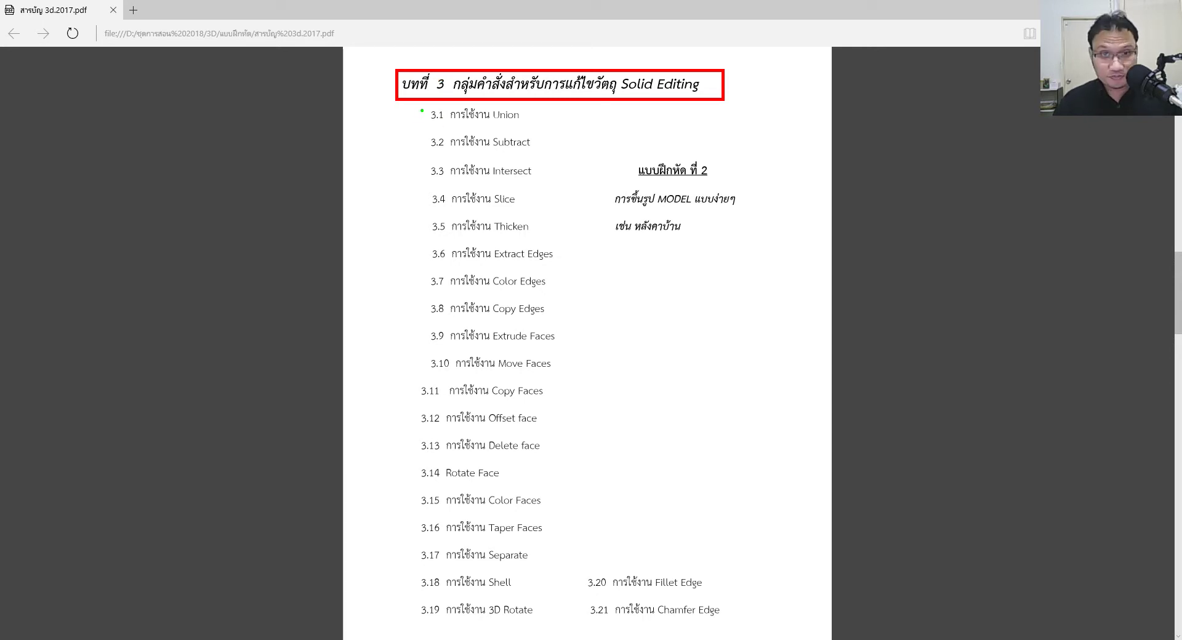
Step: Frame entries 3.1–3.3, 3.14 Rotate Face and 3.19 3D Rotate in green
left_click_drag(424, 106, 548, 182)
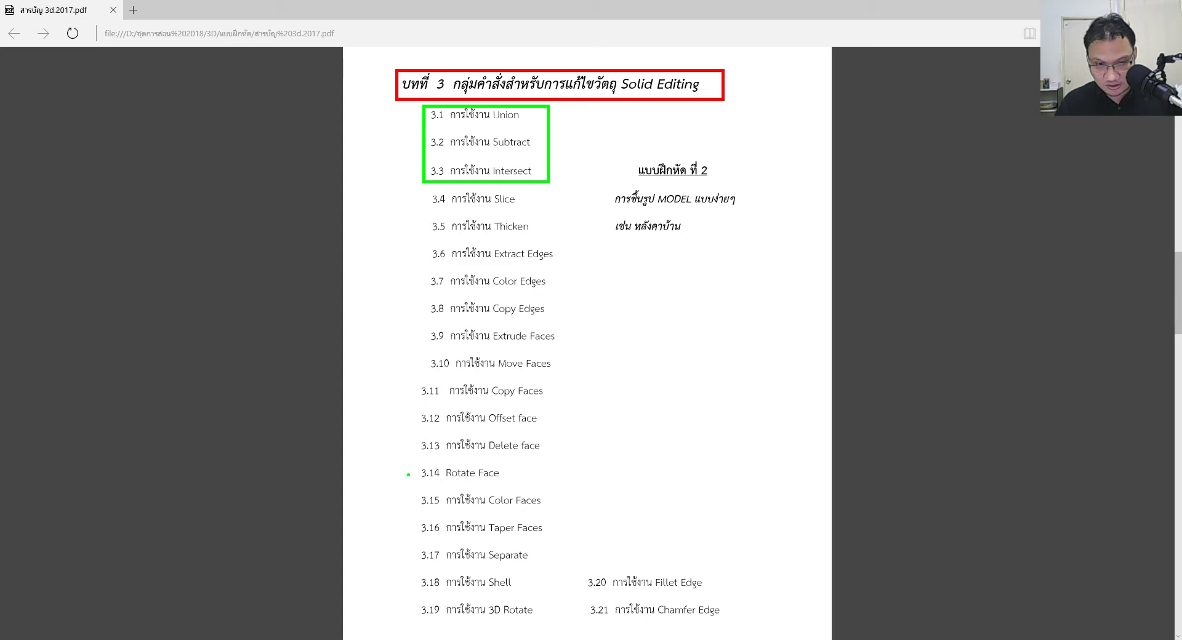
left_click_drag(411, 459, 532, 487)
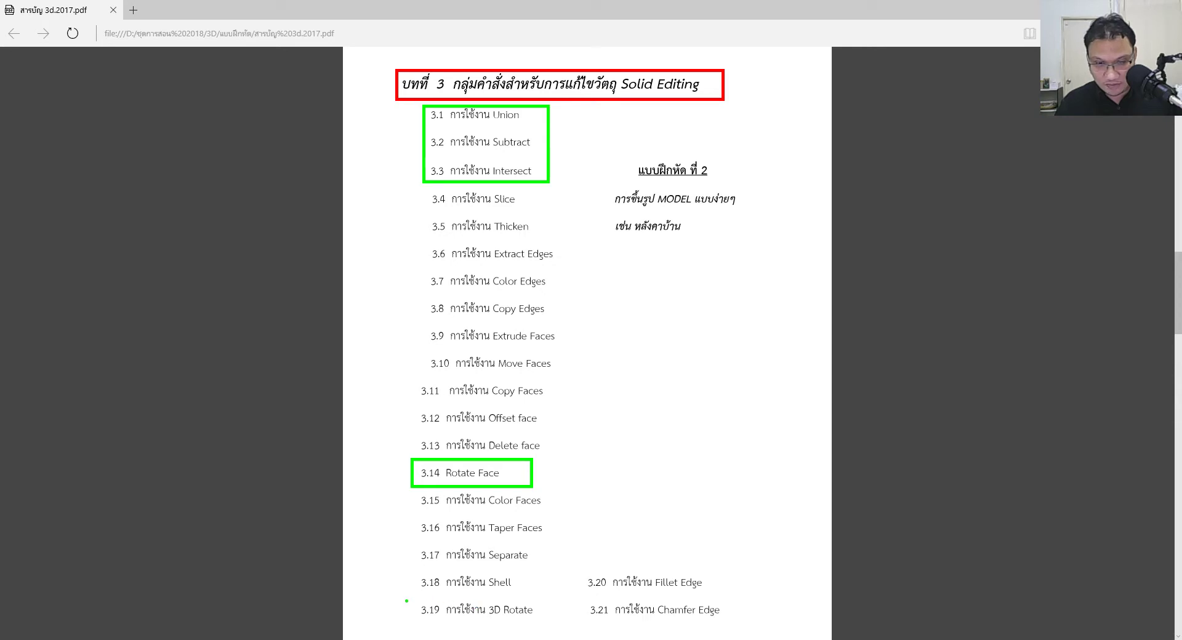
left_click_drag(417, 598, 544, 625)
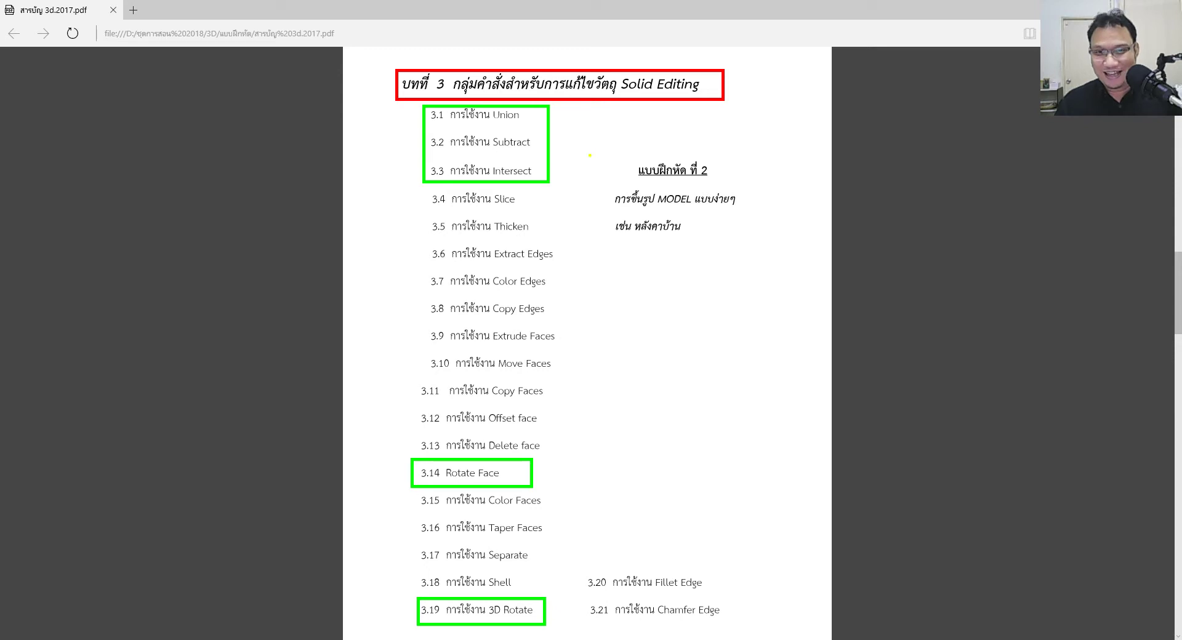
Step: Mark the exercise 2 note with a yellow arrow and box, then erase all markup
left_click_drag(590, 155, 809, 253)
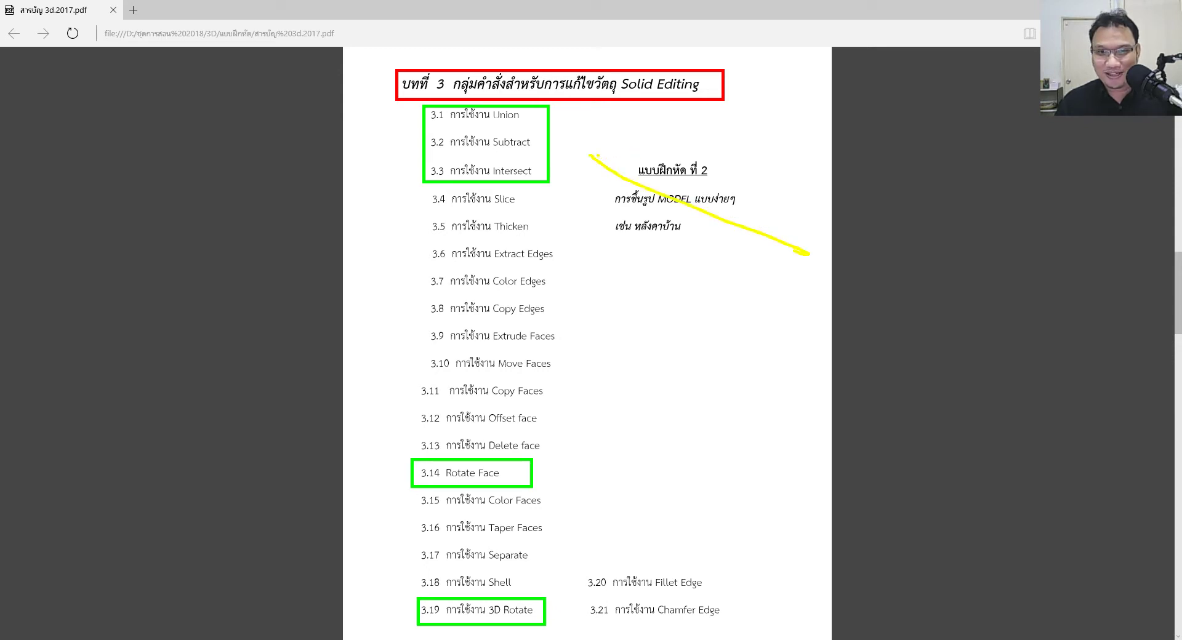
left_click_drag(590, 153, 763, 249)
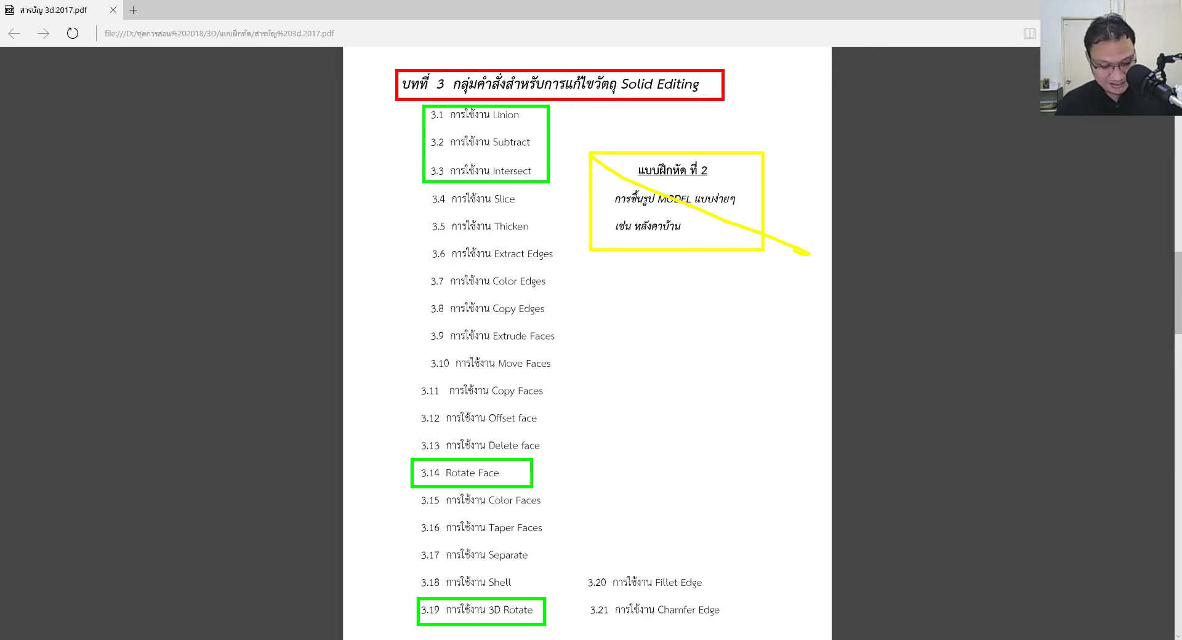
key("Escape")
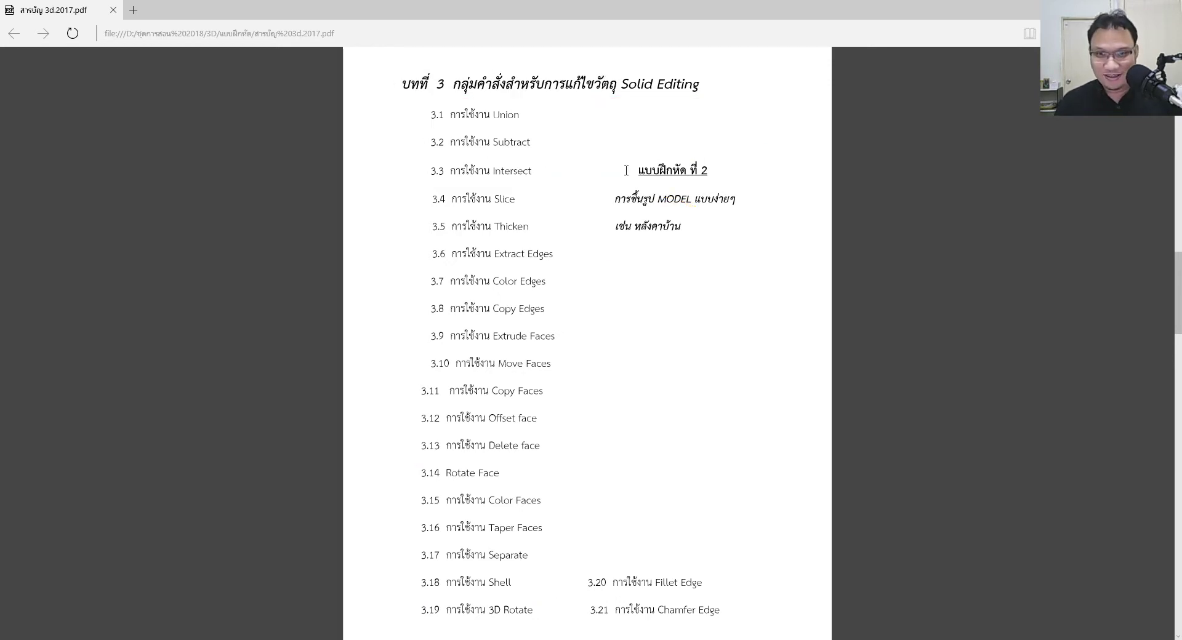
key("ctrl+2")
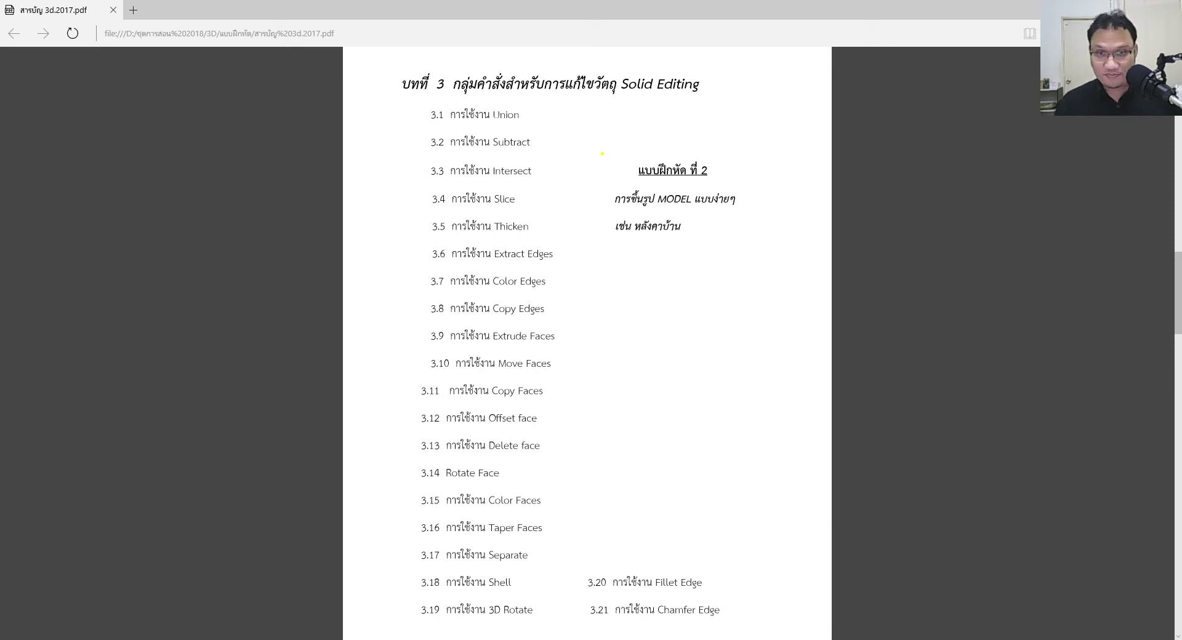
left_click_drag(595, 154, 768, 255)
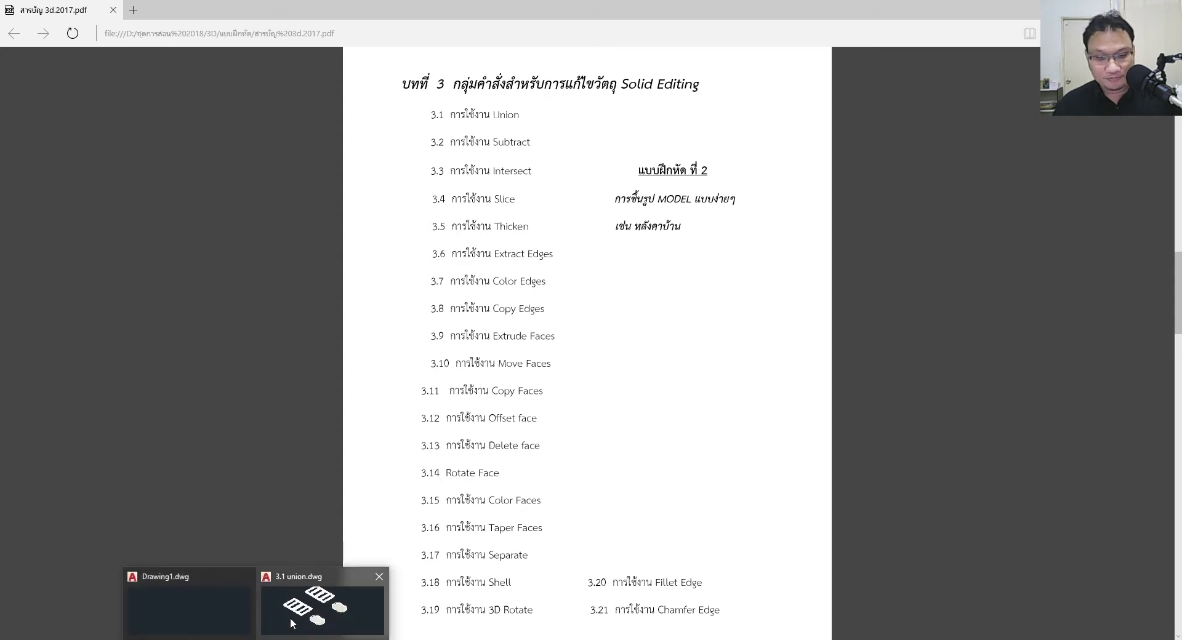
Step: Return to 3.1 union.dwg and switch the viewport to the Conceptual visual style
left_click(323, 603)
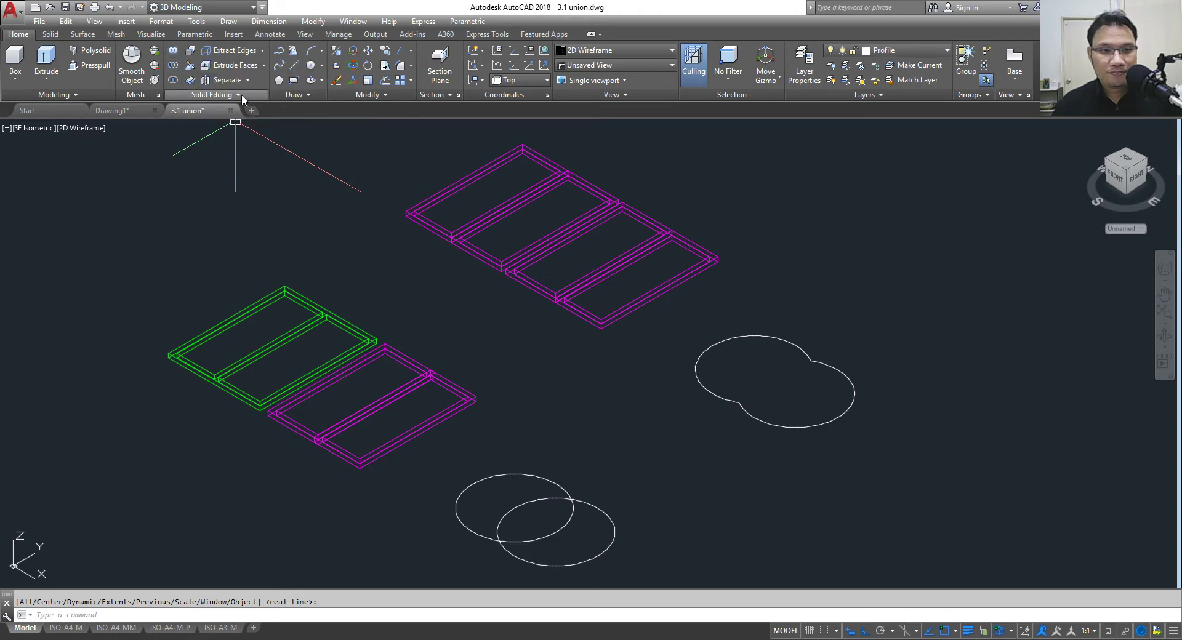
left_click(530, 255)
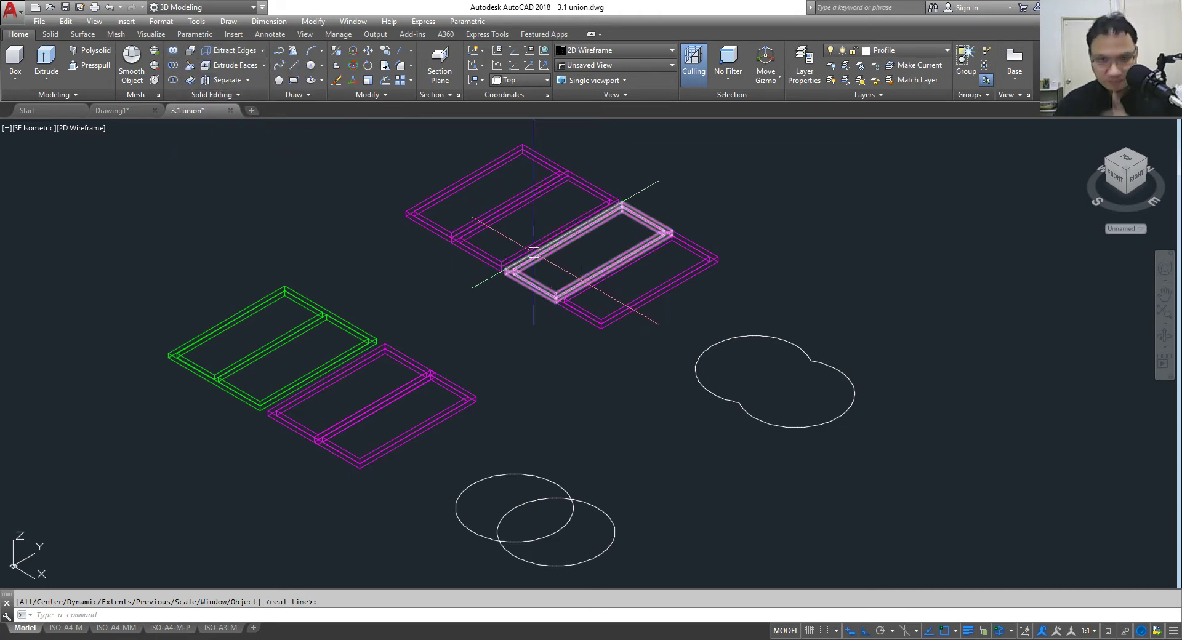
left_click(98, 127)
left_click(154, 177)
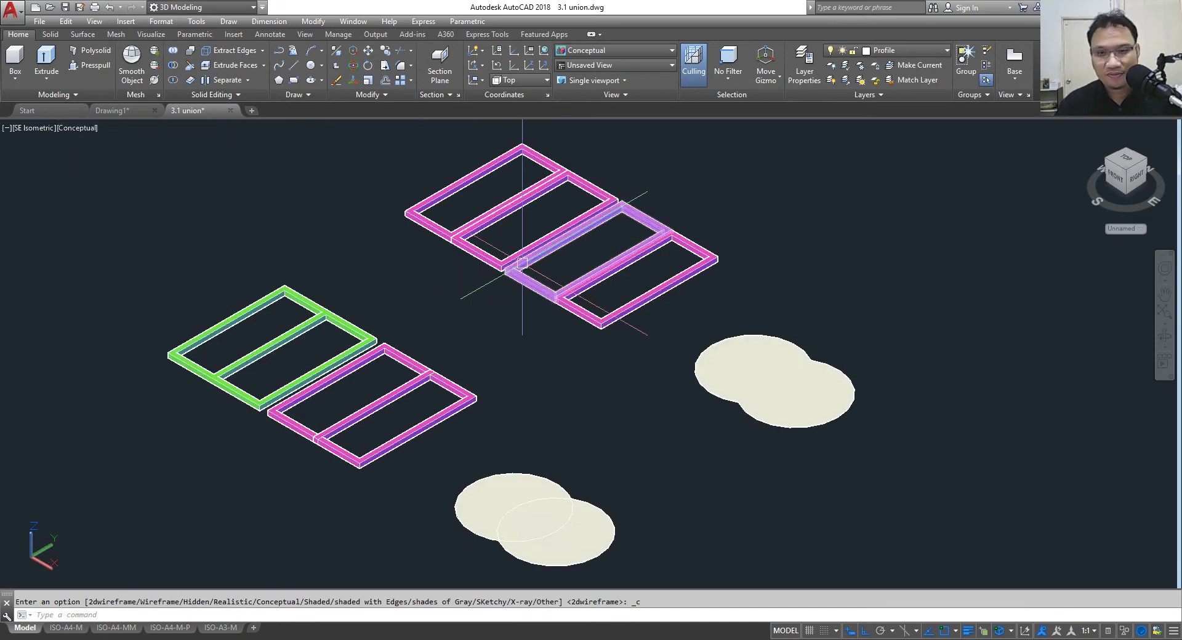
left_click(751, 363)
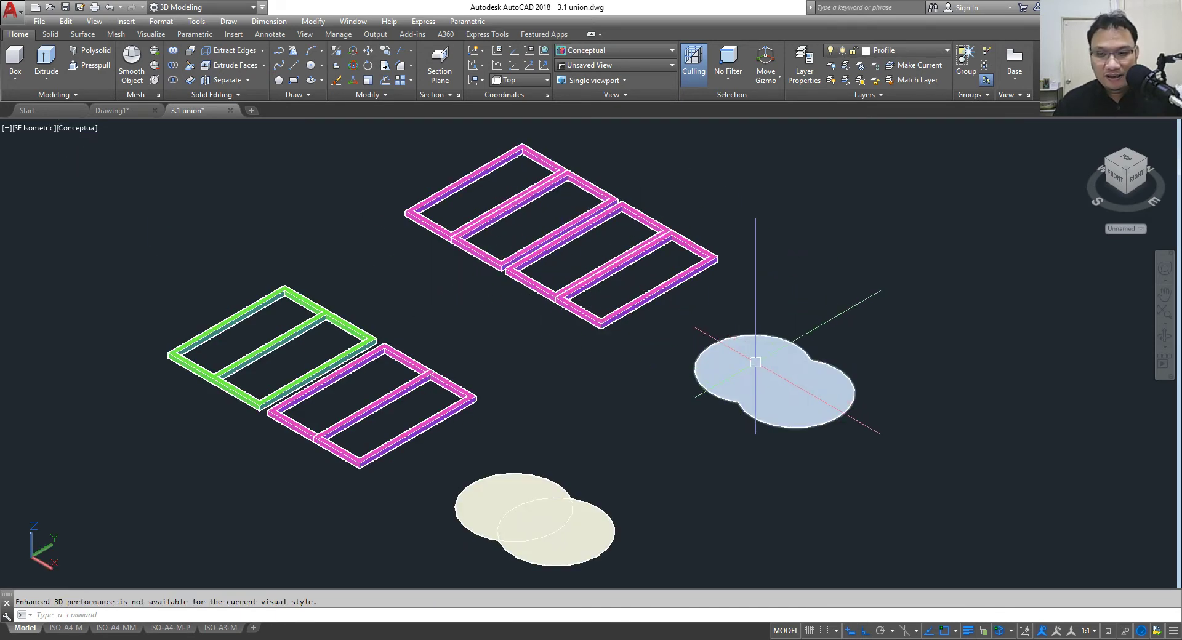
key("Escape")
mouse_move(733, 499)
middle_mouse_down()
mouse_move(704, 454)
mouse_move(696, 485)
middle_mouse_up()
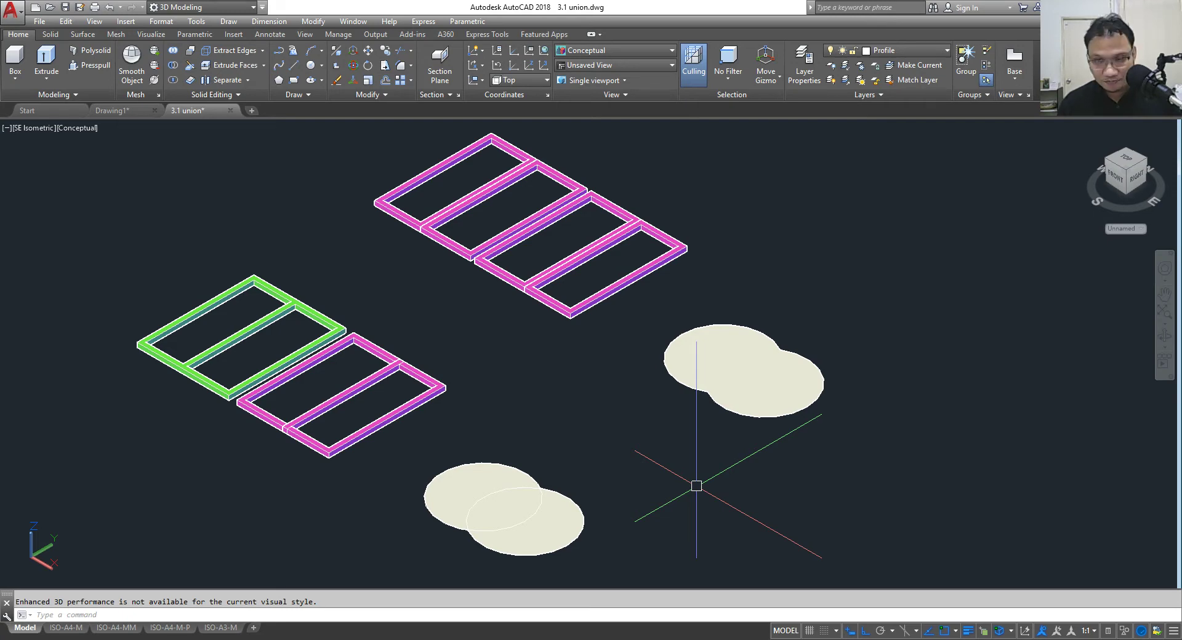
Step: Draw a new circle above the overlapping circular regions
middle_click_drag(784, 346, 454, 401)
left_click(457, 396)
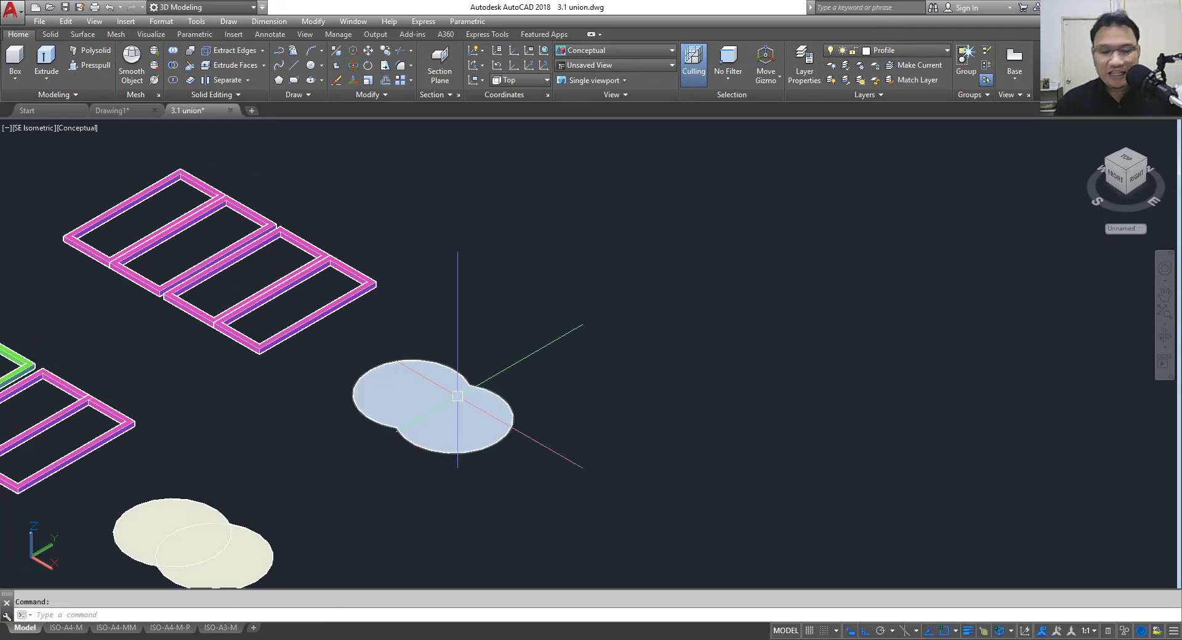
key("Escape")
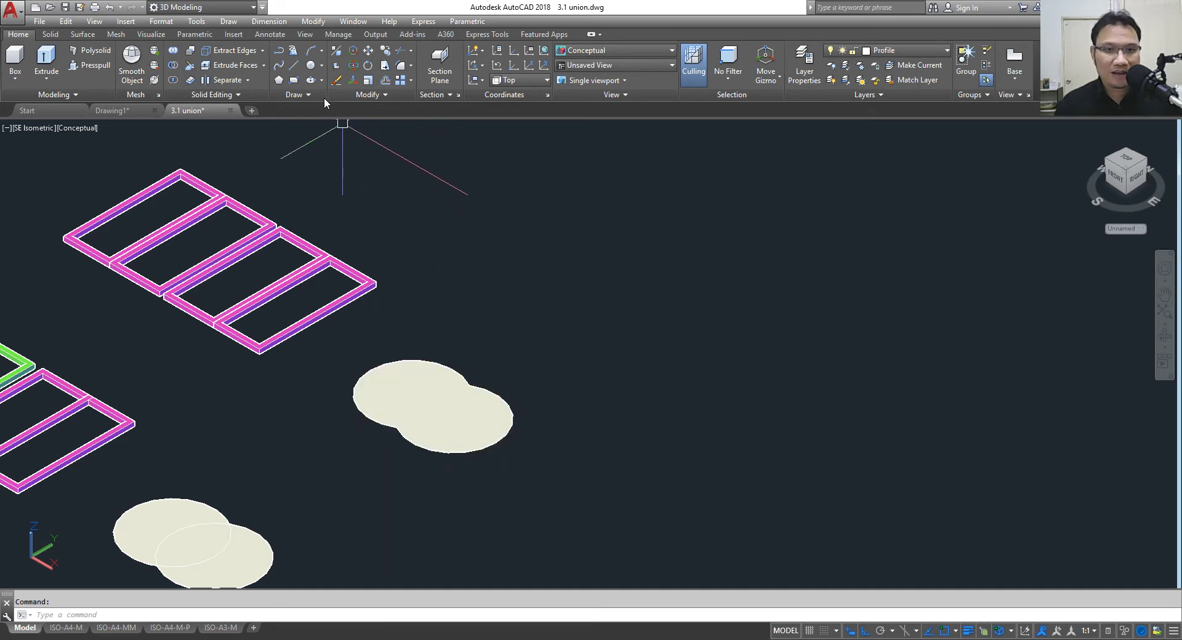
left_click(310, 65)
left_click(711, 280)
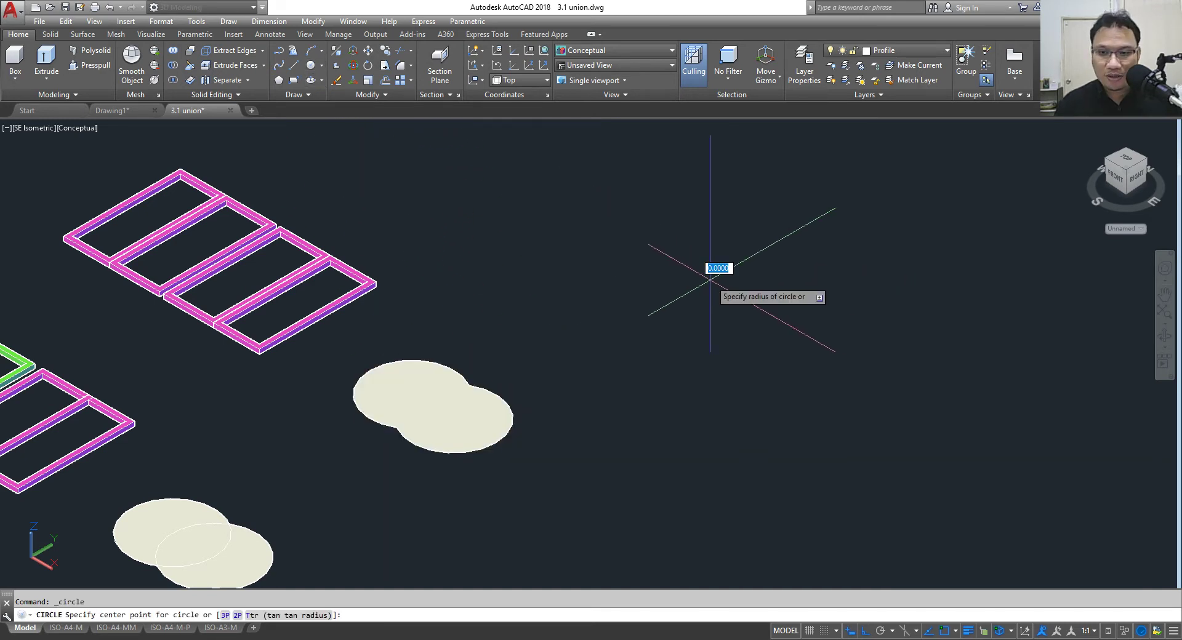
left_click(773, 286)
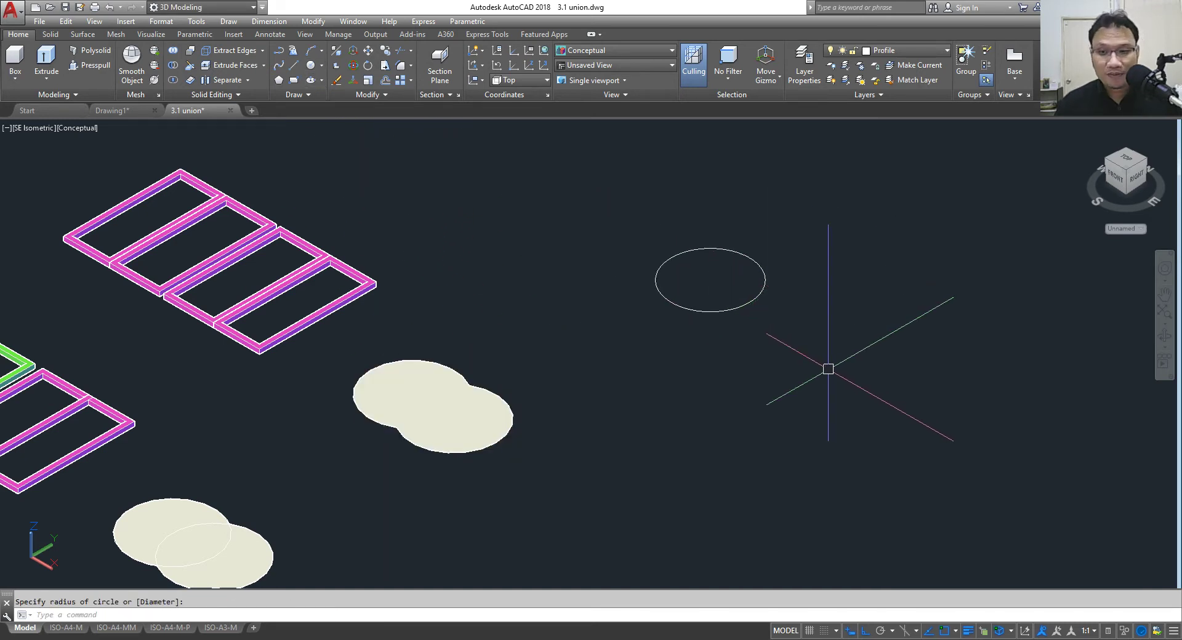
Step: Convert the new circle into a region with the Region command
left_click(300, 96)
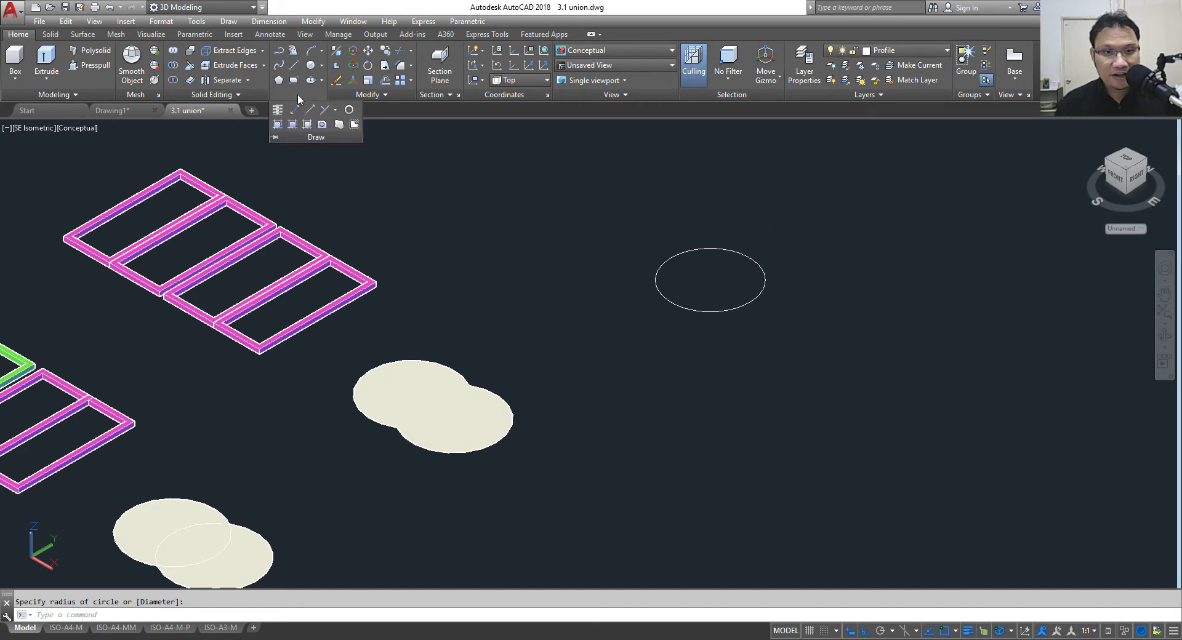
left_click(322, 123)
left_click(816, 219)
left_click(578, 382)
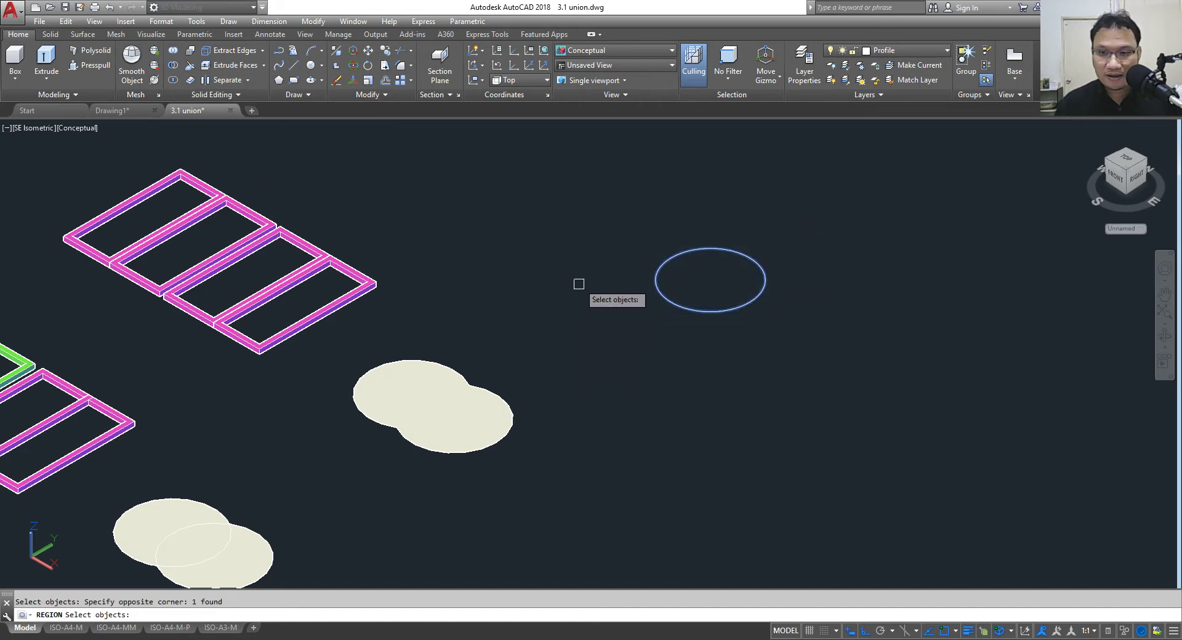
key("Return")
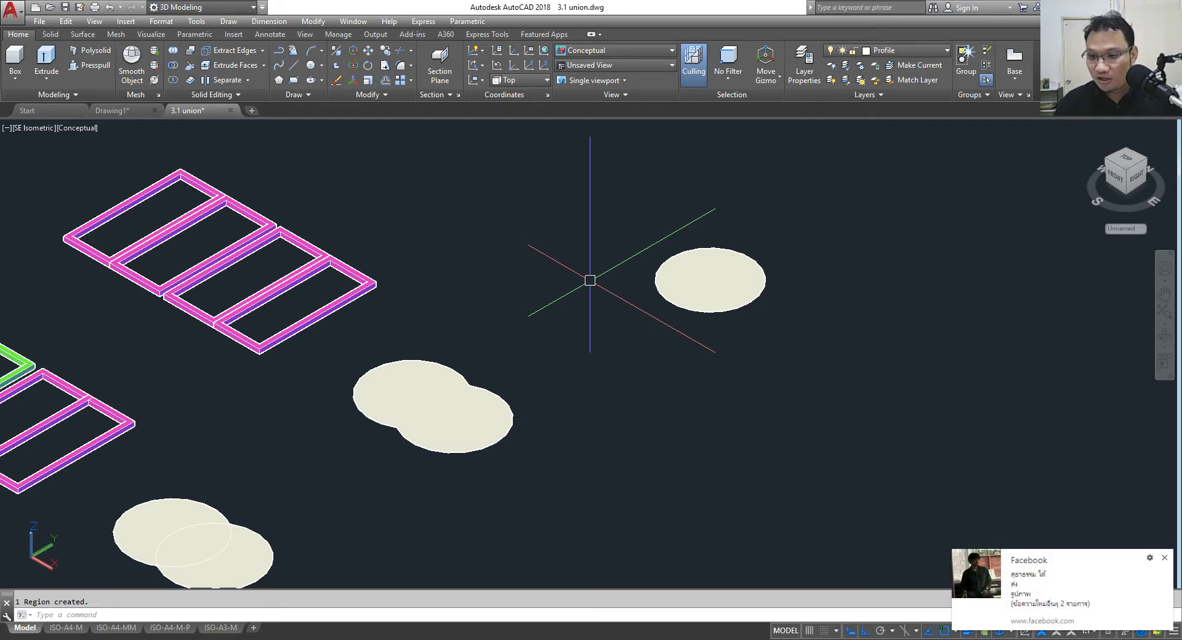
left_click(1165, 558)
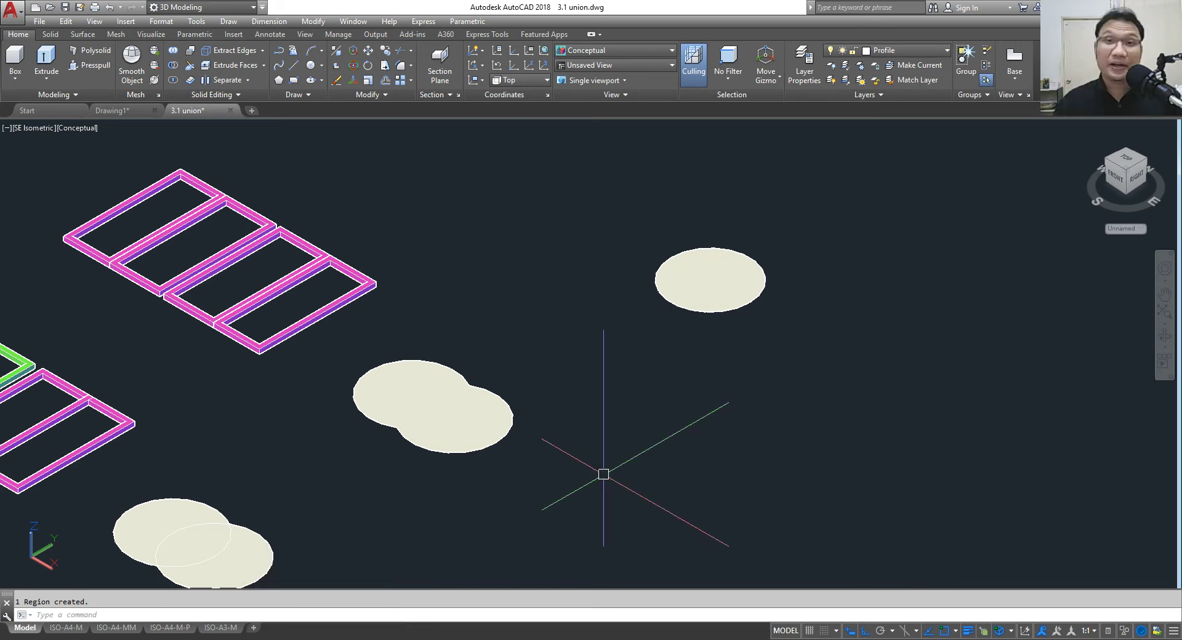
Step: Zoom and pan to centre the view on the lower overlapping circles
scroll(633, 399, "down", 2)
middle_click_drag(633, 399, 711, 359)
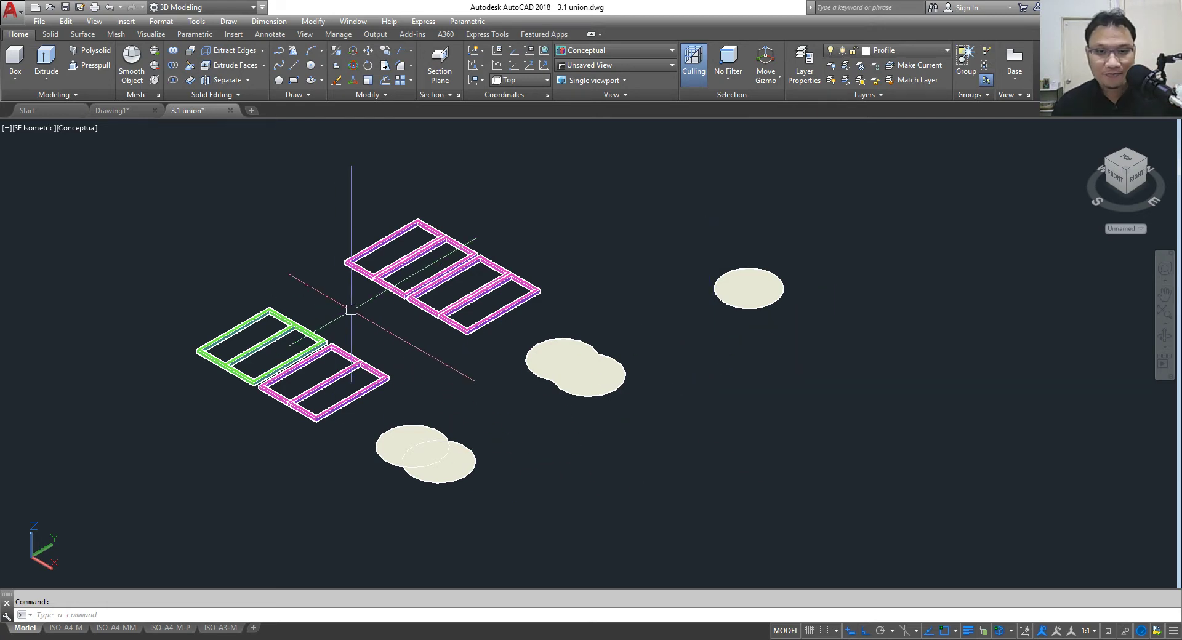
scroll(353, 306, "up", 2)
middle_click_drag(654, 329, 562, 329)
scroll(919, 284, "up", 3)
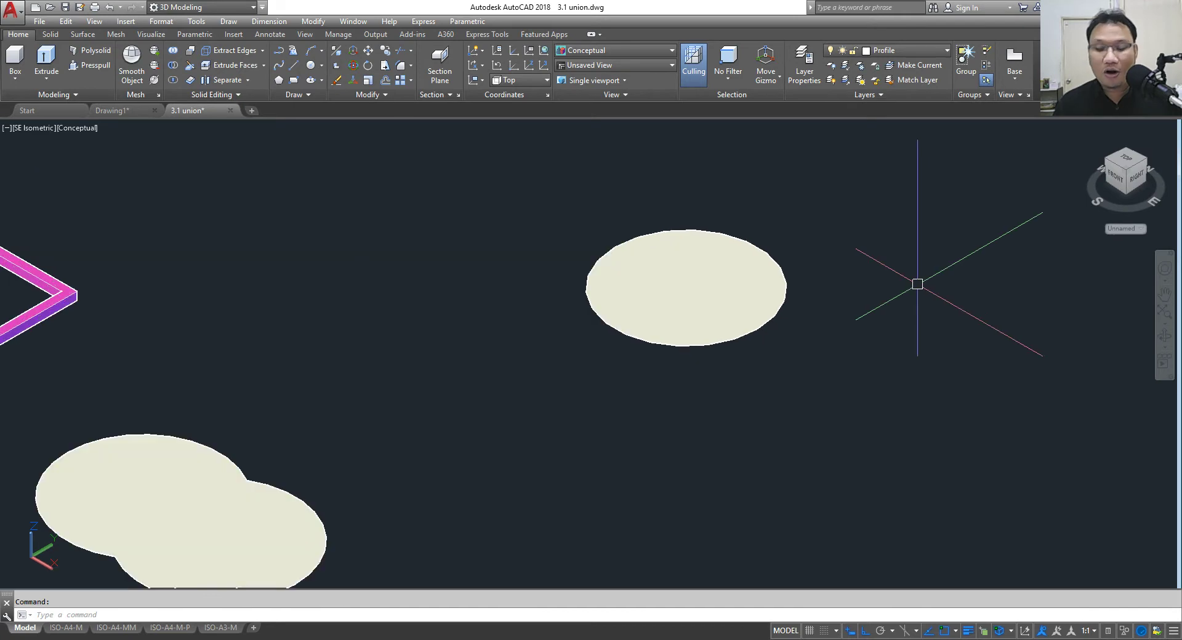
scroll(691, 338, "down", 3)
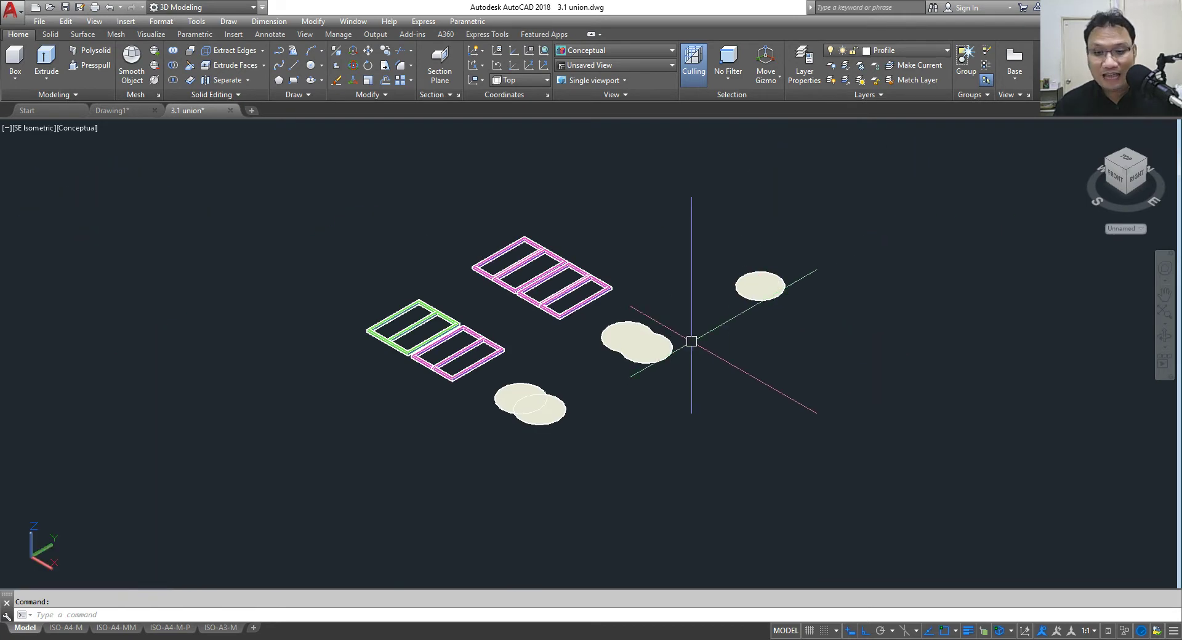
scroll(603, 366, "up", 5)
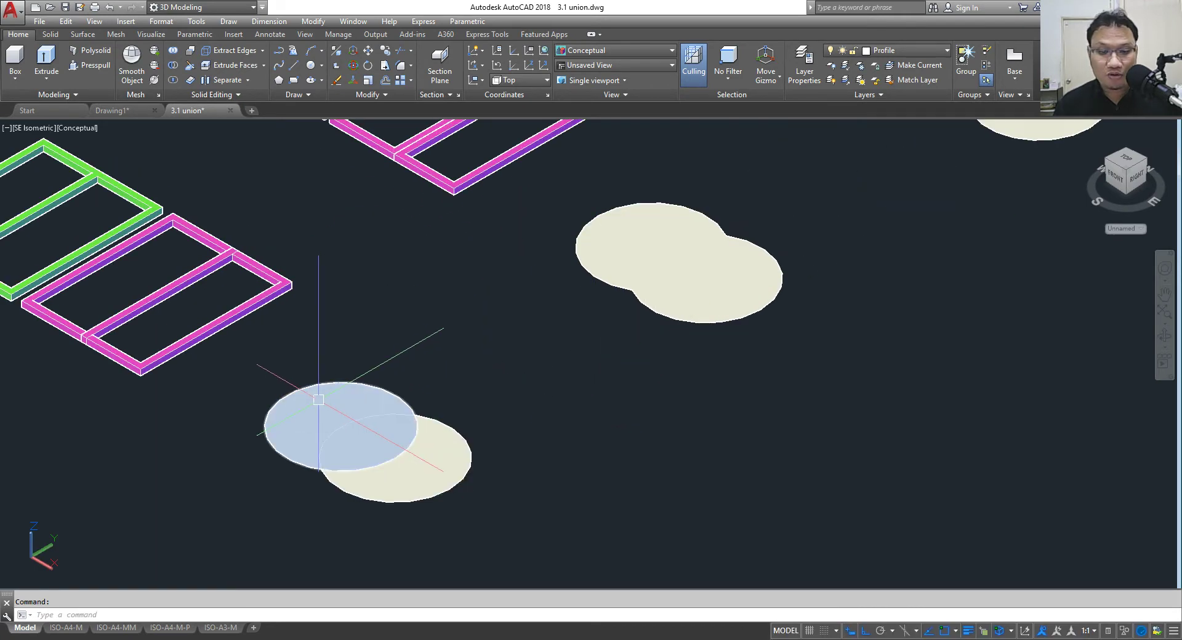
middle_click_drag(440, 431, 469, 425)
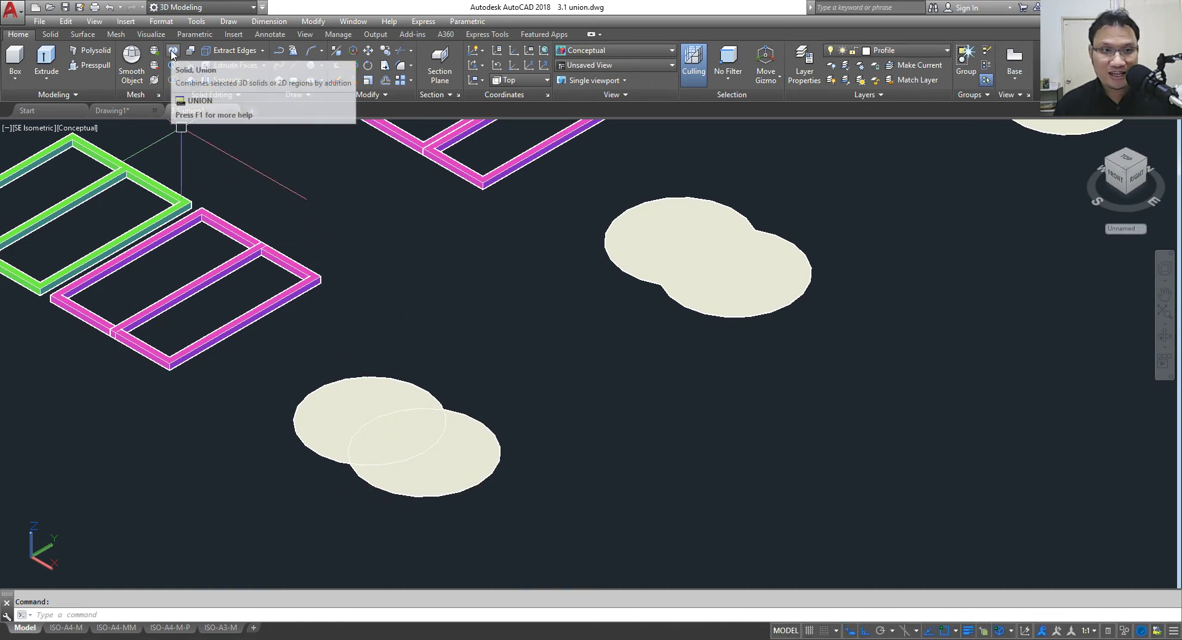
Step: Union the two lower overlapping circular regions into one region
left_click(172, 55)
left_click(606, 376)
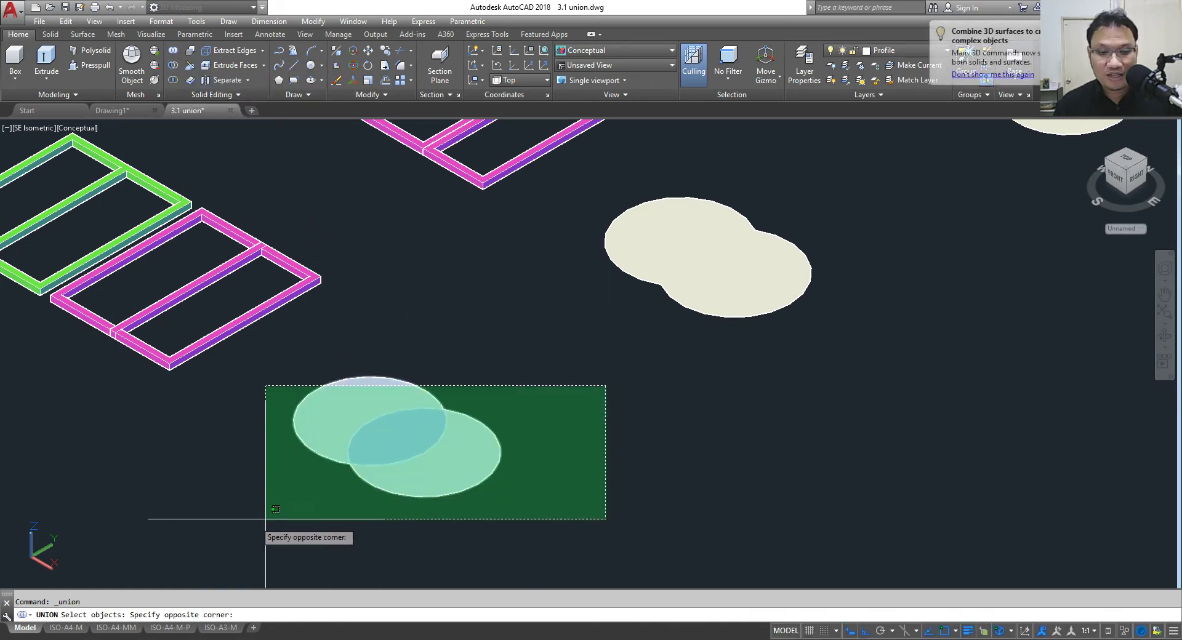
left_click(233, 533)
key("Return")
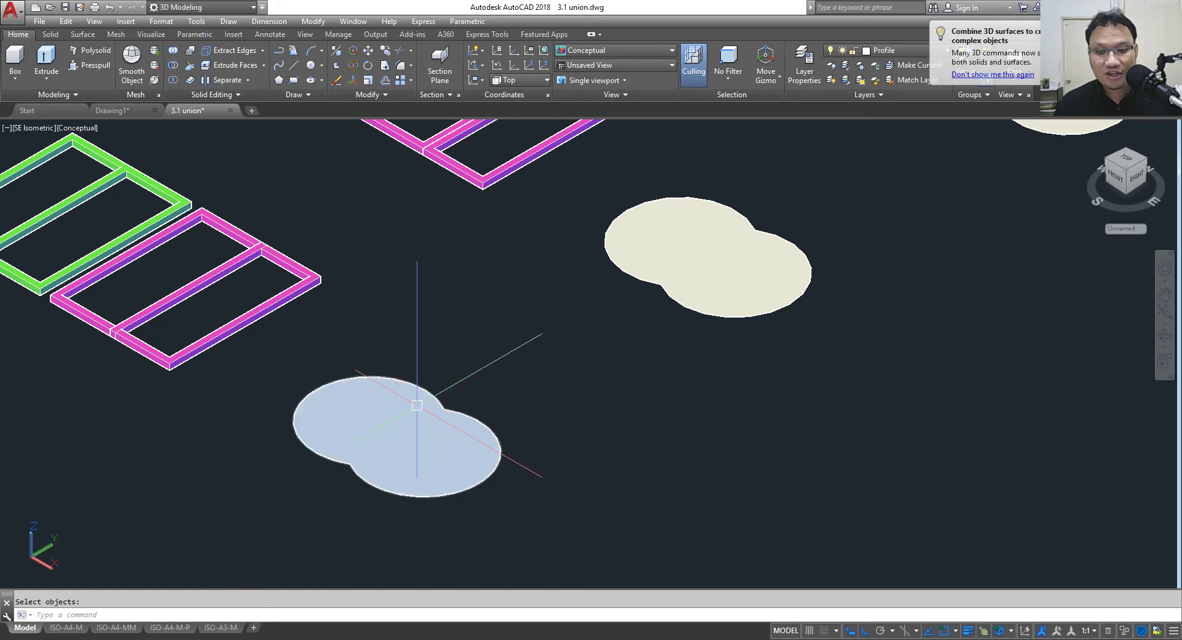
scroll(541, 387, "down", 5)
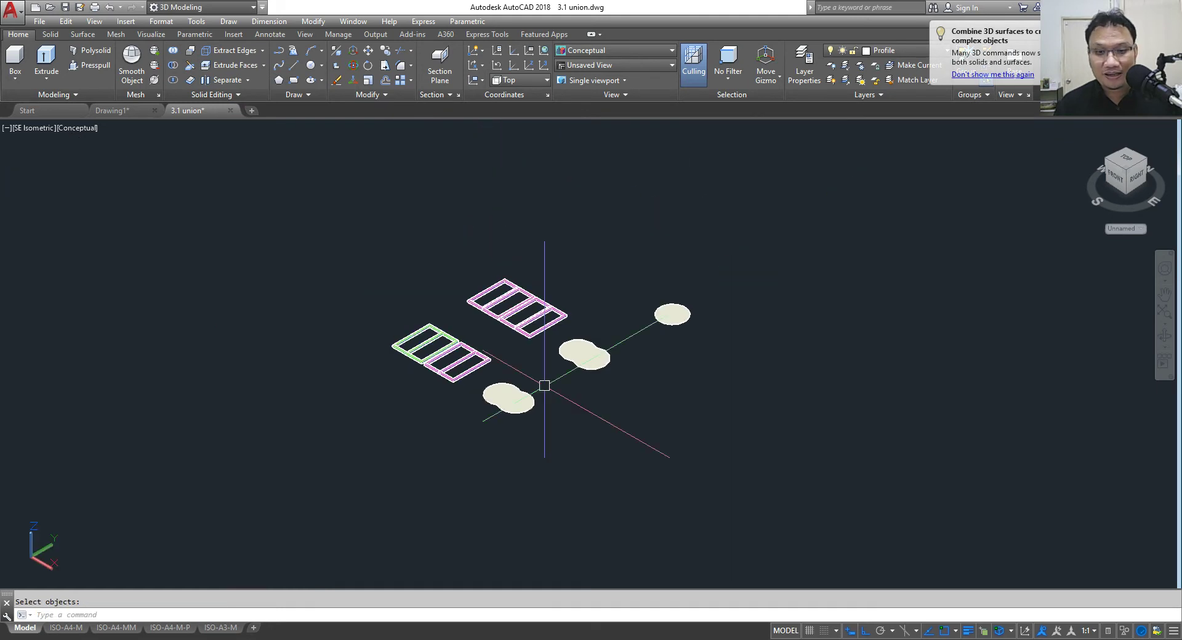
scroll(570, 332, "up", 2)
scroll(588, 316, "up", 2)
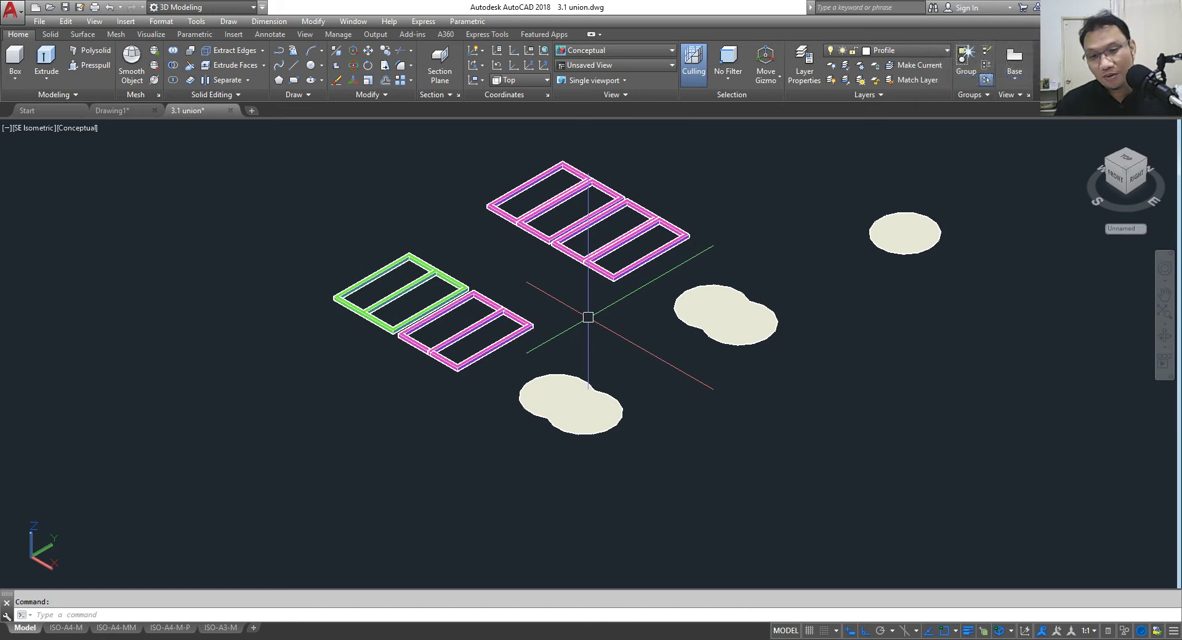
scroll(461, 363, "up", 1)
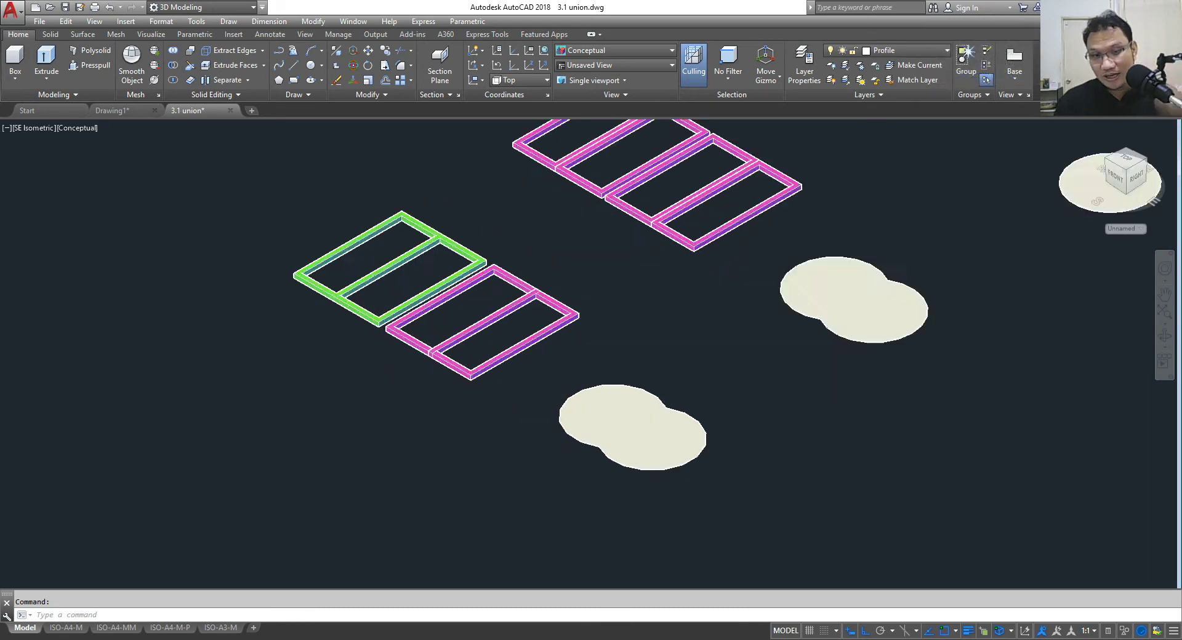
scroll(460, 363, "up", 5)
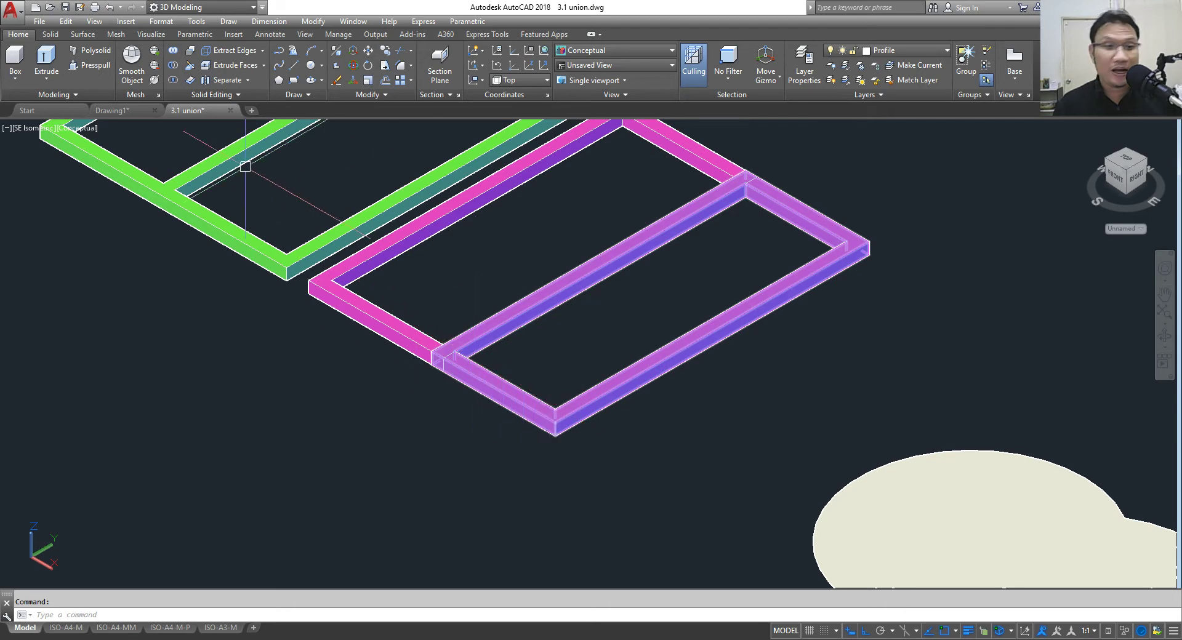
Step: Union the pieces of the lower magenta frame into one solid
left_click(175, 53)
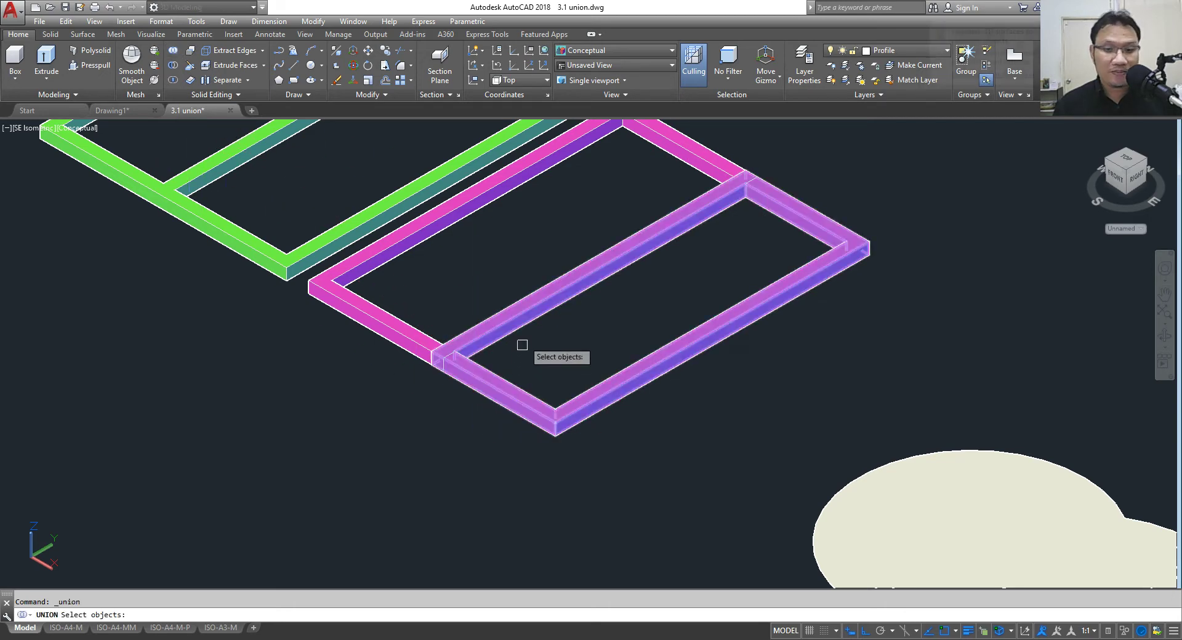
left_click(528, 253)
left_click(395, 424)
key("Return")
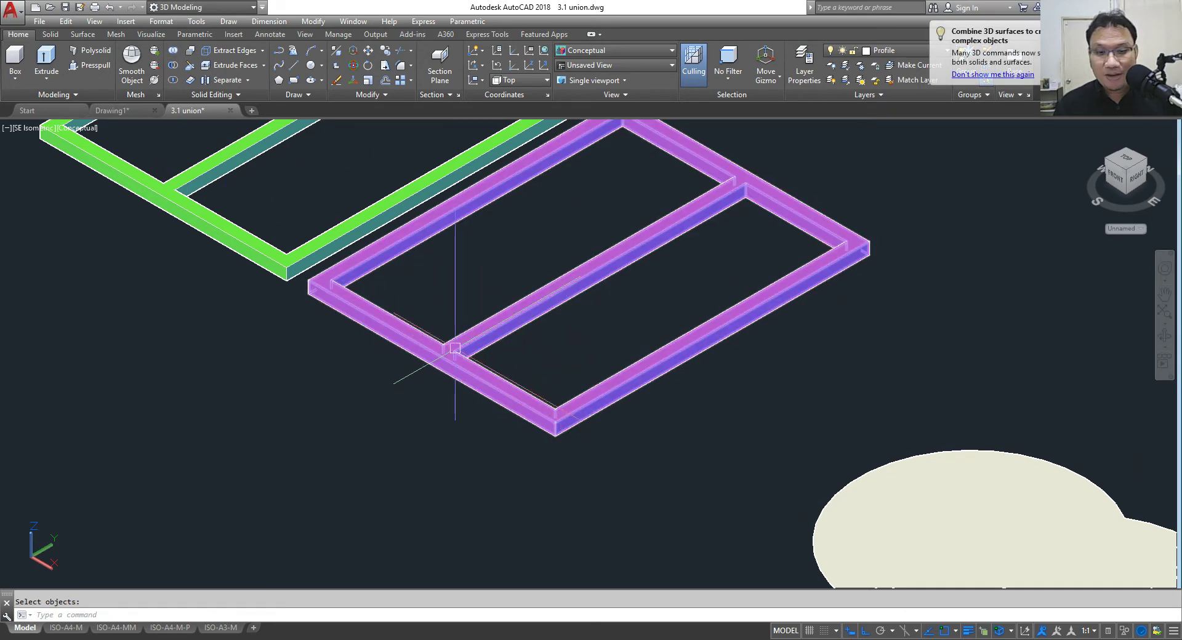
scroll(453, 343, "up", 3)
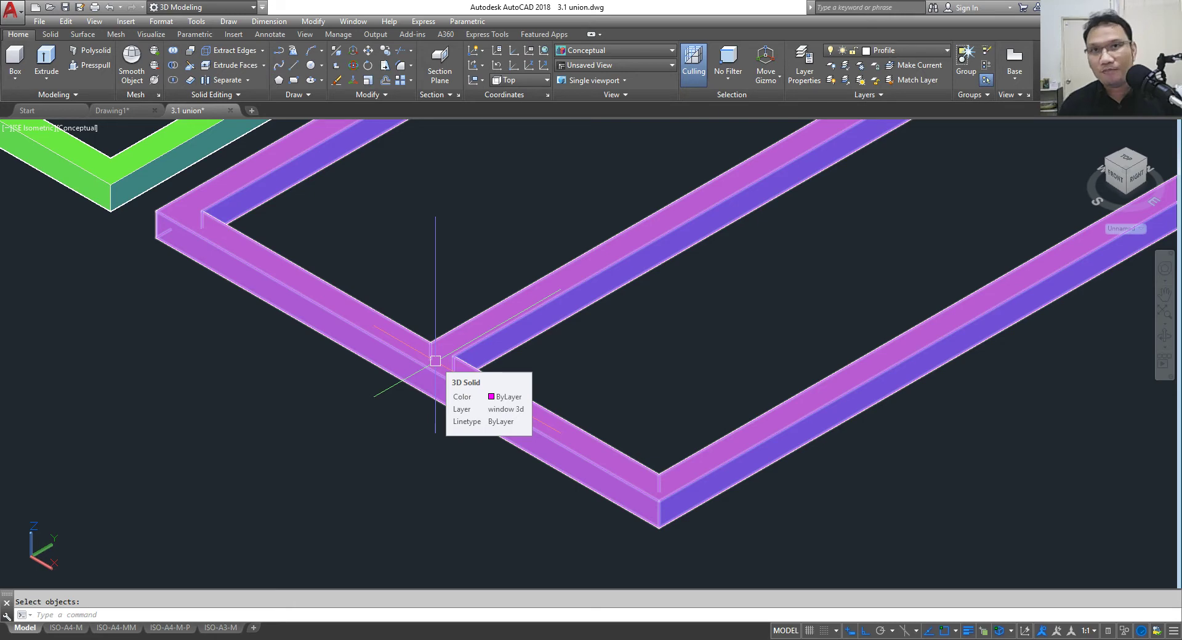
scroll(435, 361, "down", 5)
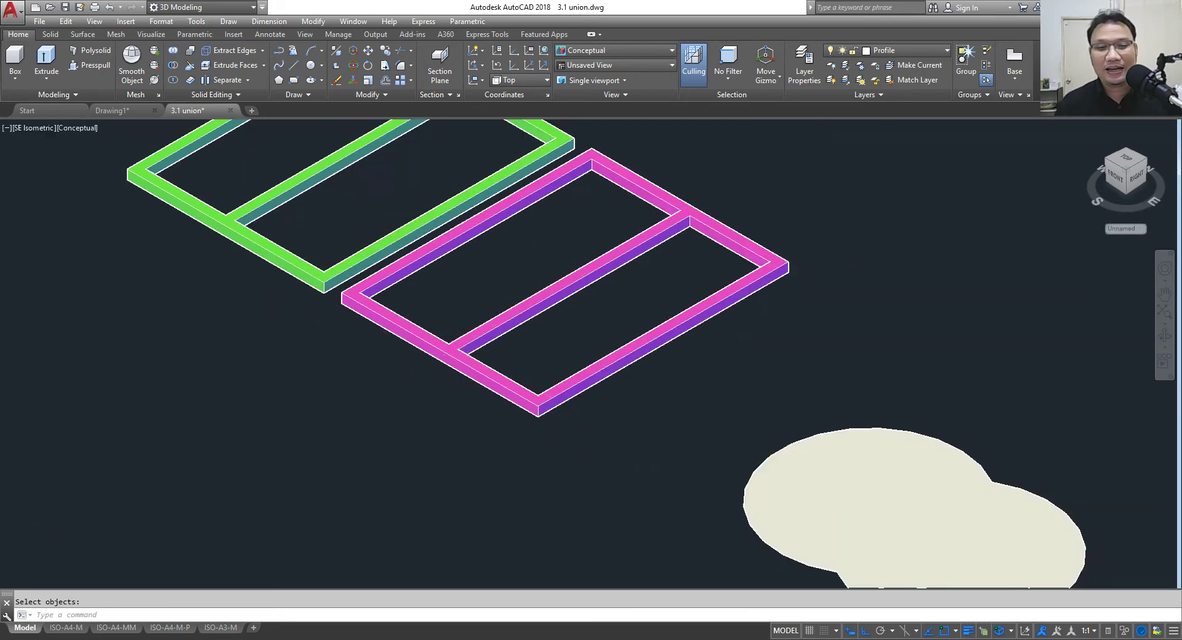
scroll(671, 390, "up", 2)
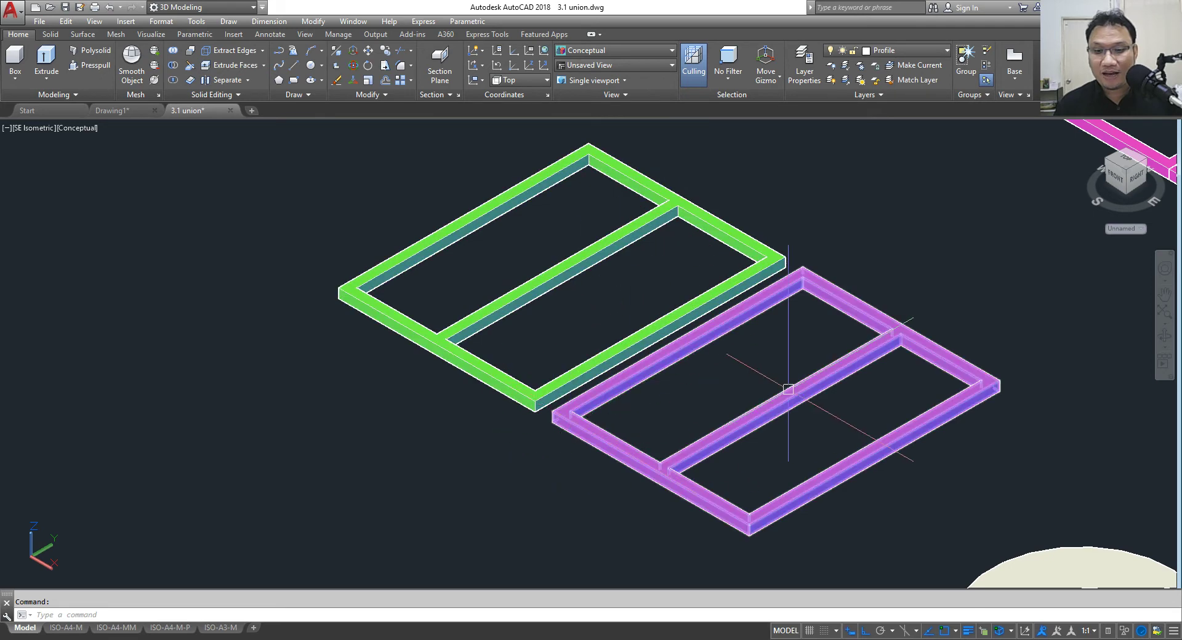
scroll(792, 369, "down", 3)
Step: Zoom and pan around the frames, settling on the upper magenta frames
middle_click_drag(911, 381, 736, 434)
scroll(736, 433, "up", 3)
scroll(501, 369, "up", 4)
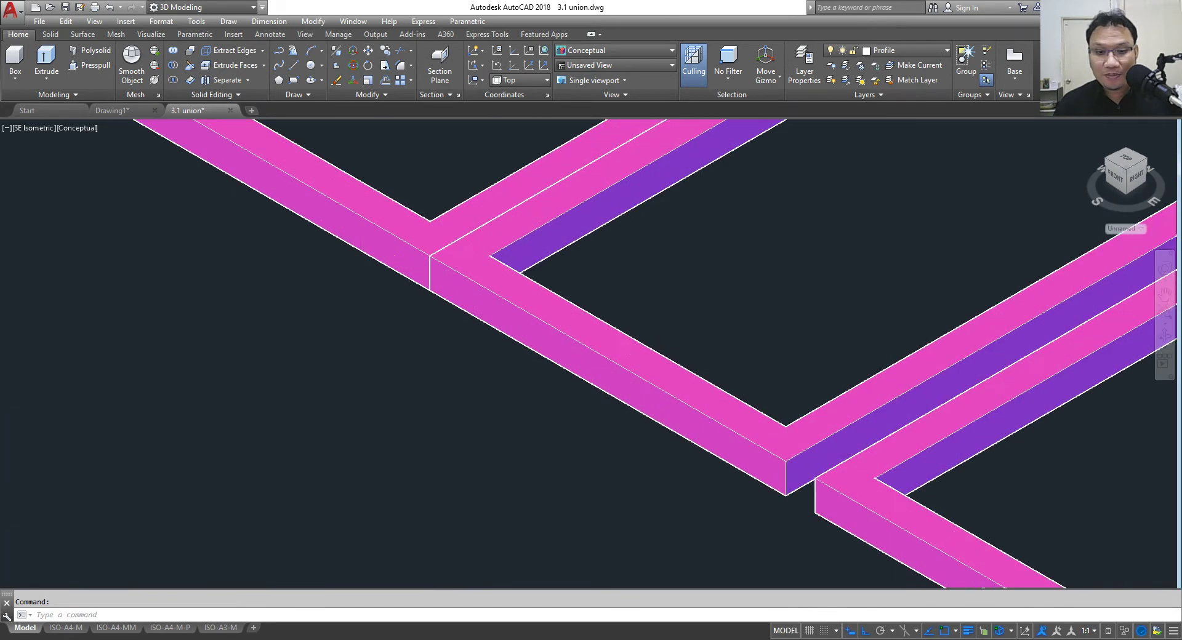
scroll(431, 236, "up", 2)
scroll(431, 235, "up", 1)
scroll(414, 191, "down", 3)
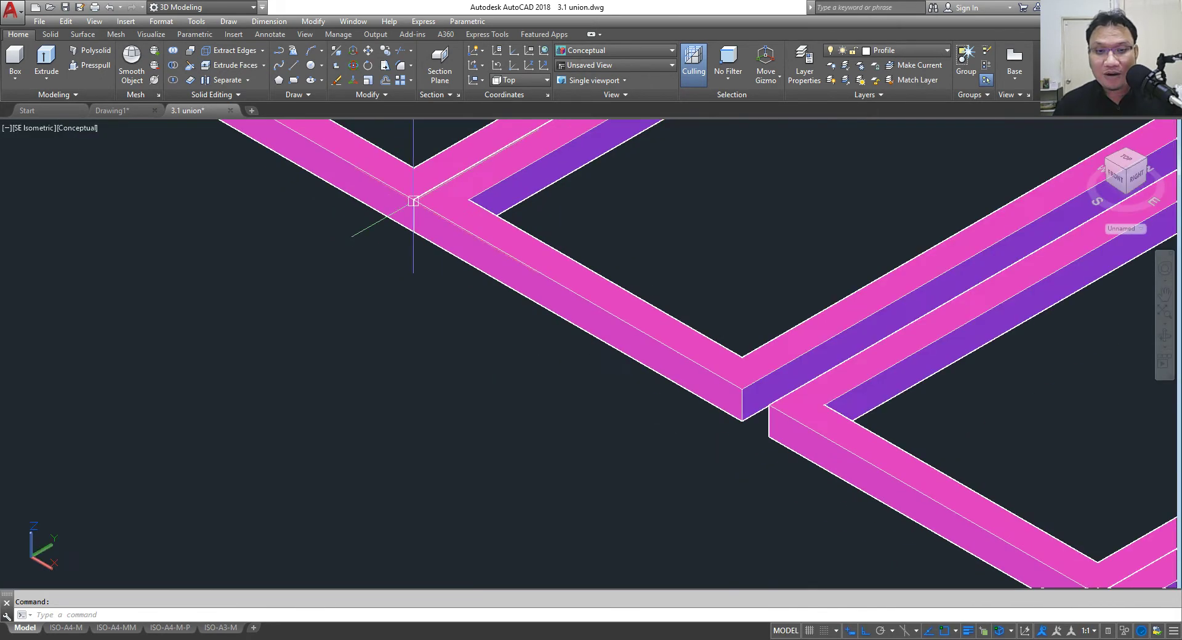
scroll(520, 254, "down", 2)
scroll(519, 253, "up", 2)
scroll(510, 289, "up", 2)
scroll(503, 325, "up", 2)
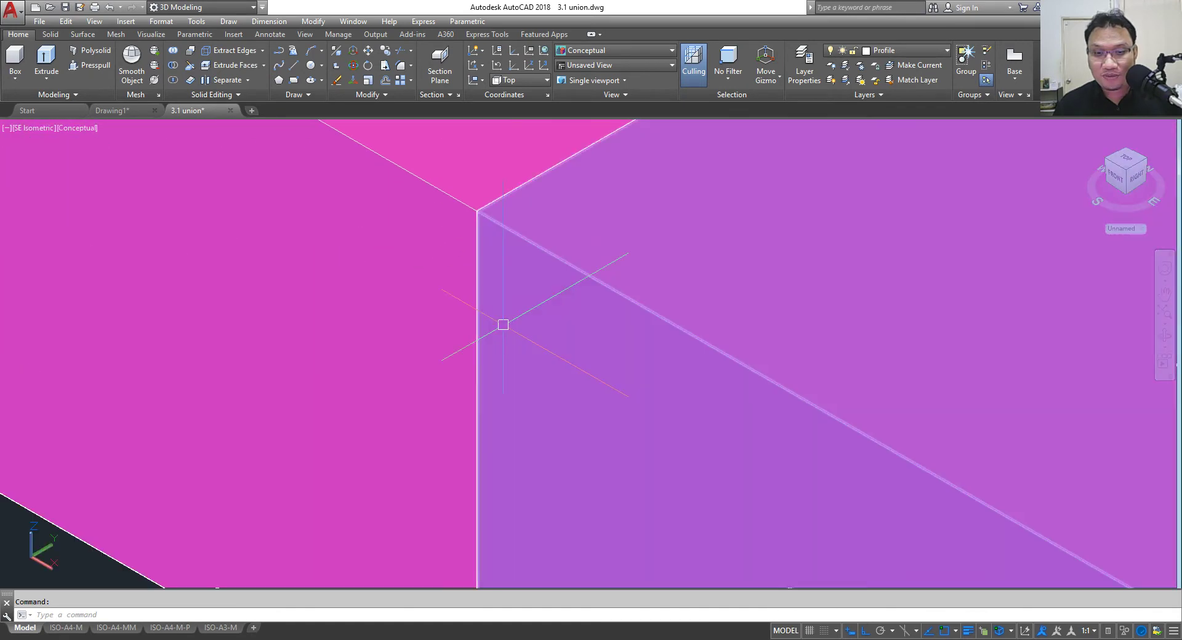
scroll(452, 322, "down", 1)
scroll(486, 323, "down", 2)
scroll(541, 326, "down", 3)
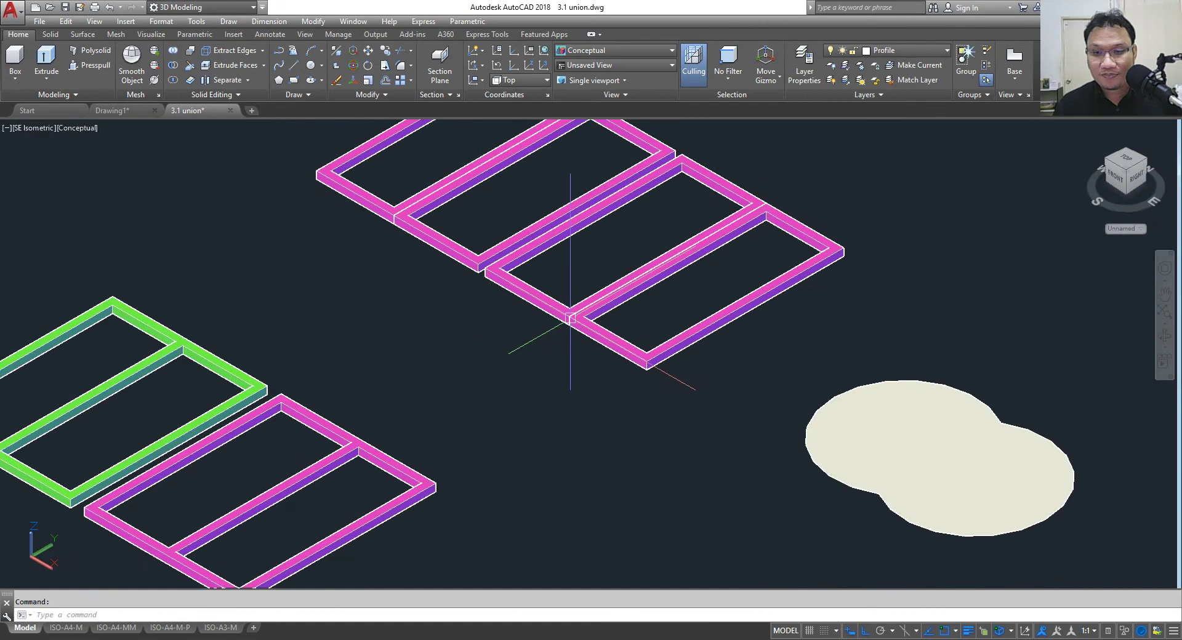
scroll(626, 219, "up", 3)
scroll(567, 408, "up", 1)
scroll(337, 253, "down", 1)
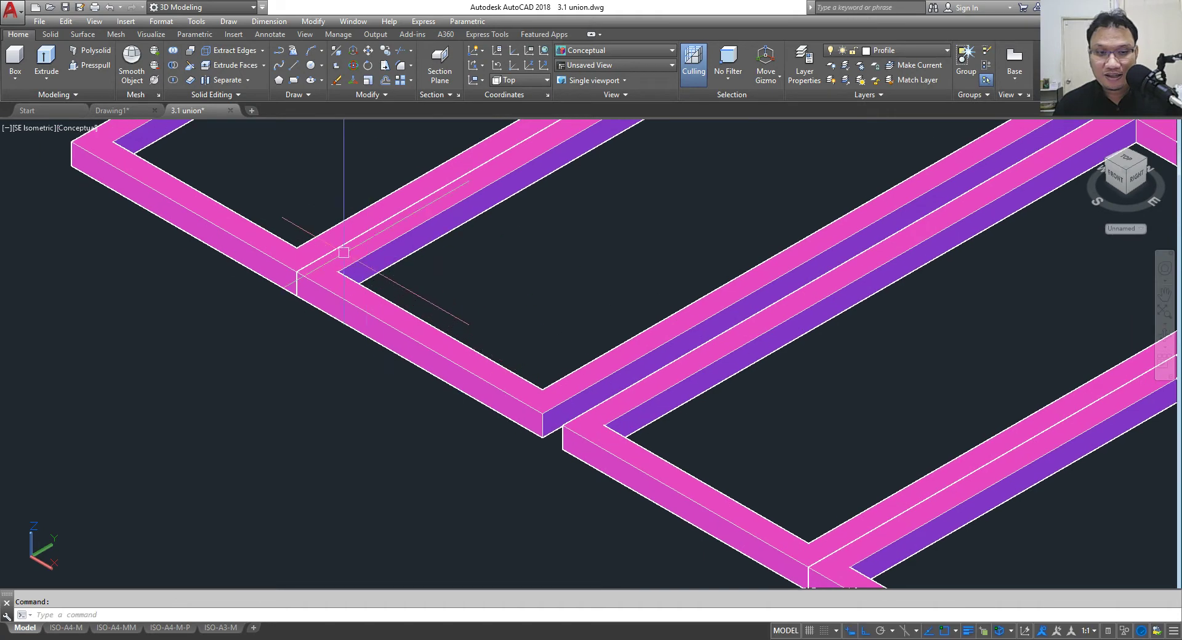
scroll(590, 310, "down", 3)
middle_click_drag(590, 311, 656, 356)
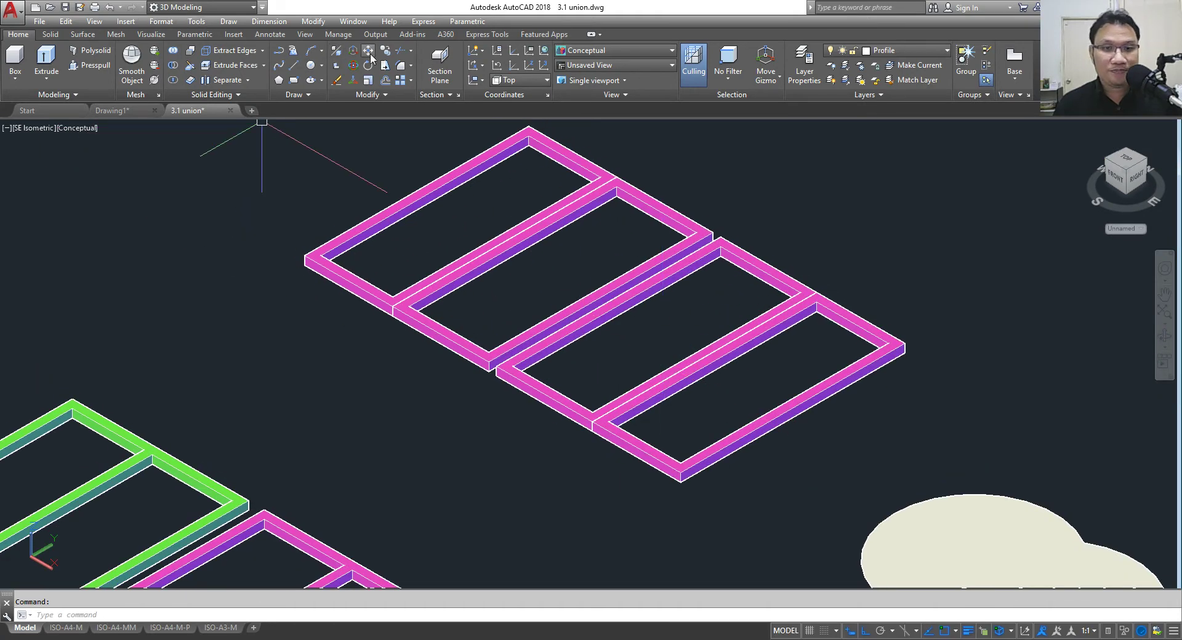
Step: Union the pieces of the top and right magenta frames
left_click(173, 50)
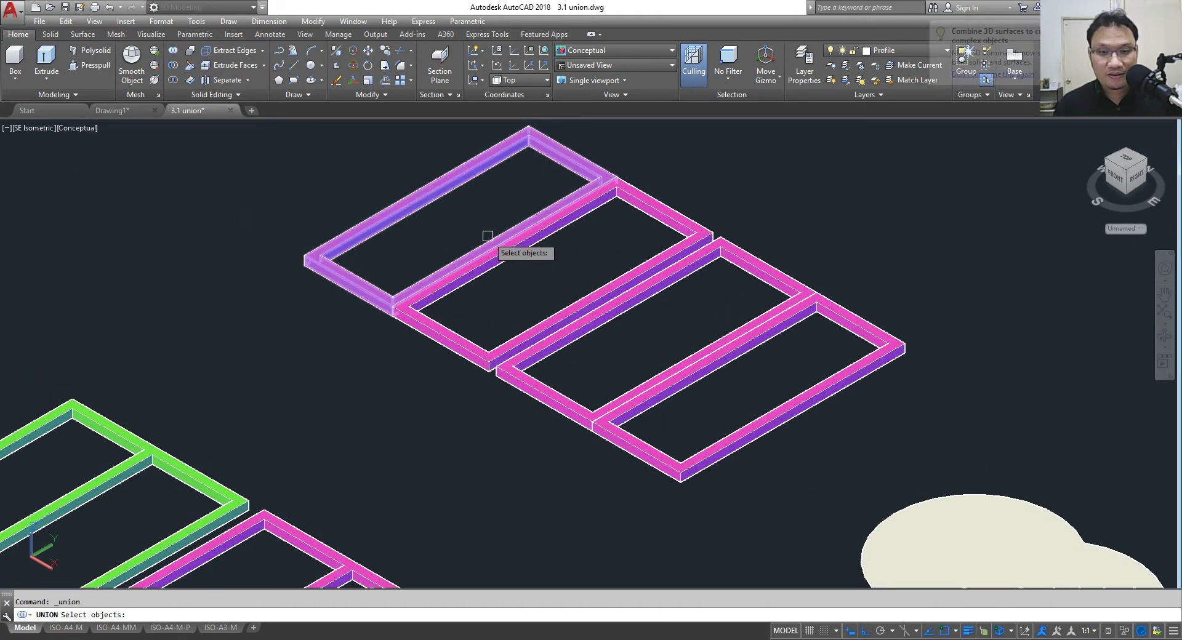
left_click(483, 215)
left_click(462, 255)
scroll(395, 309, "up", 5)
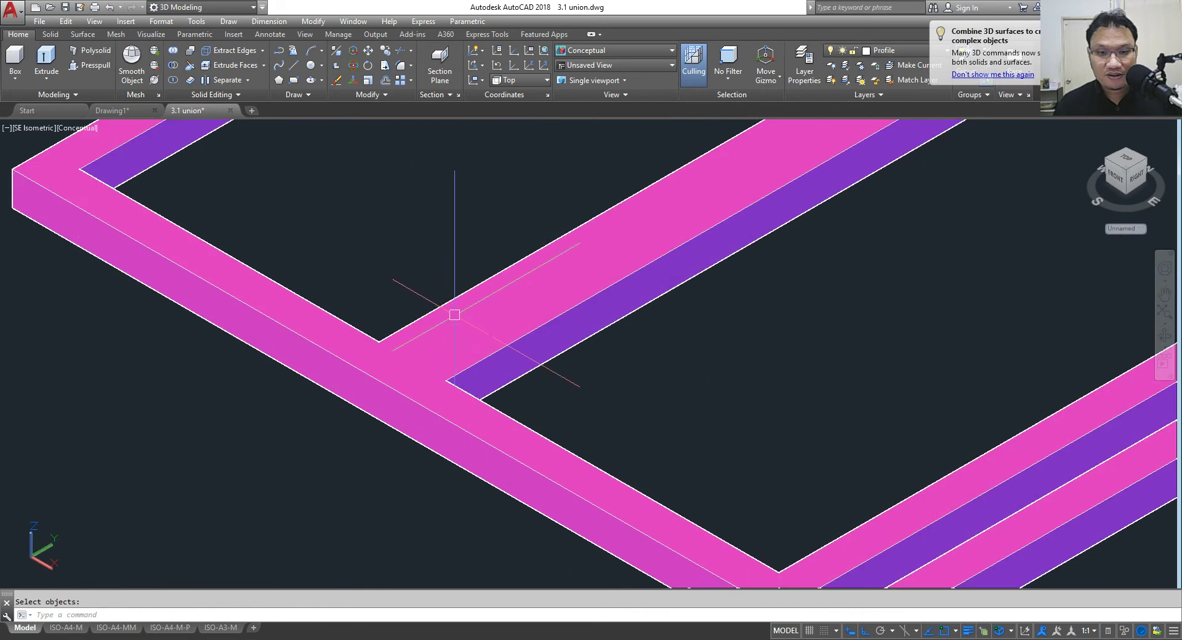
scroll(454, 311, "down", 4)
scroll(541, 295, "down", 5)
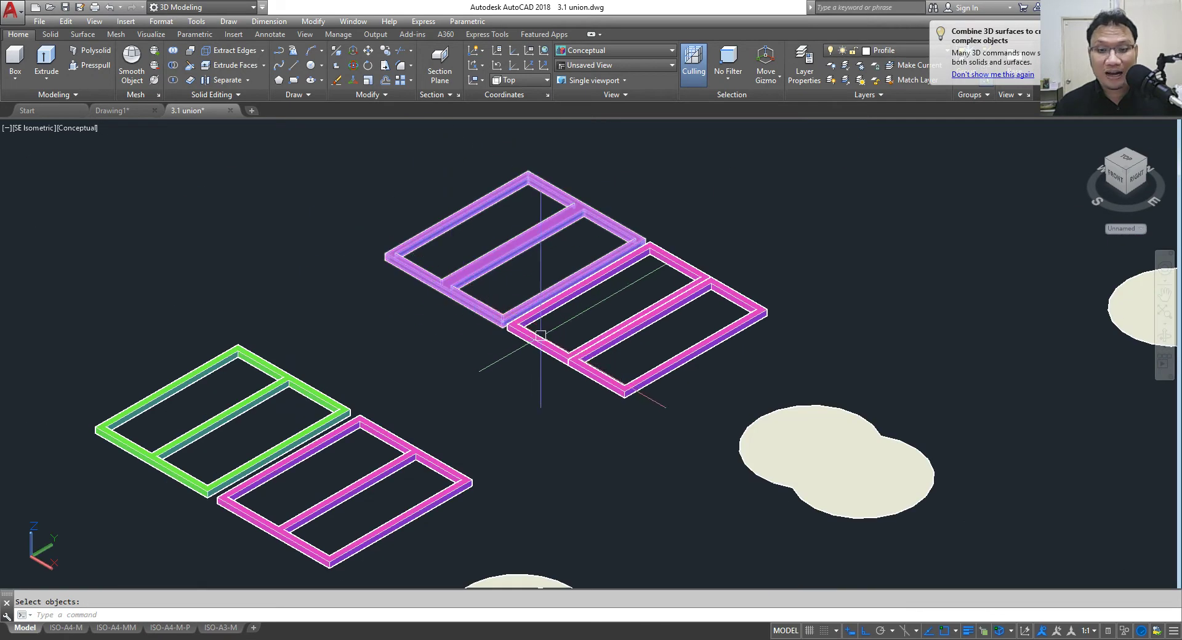
scroll(610, 360, "up", 5)
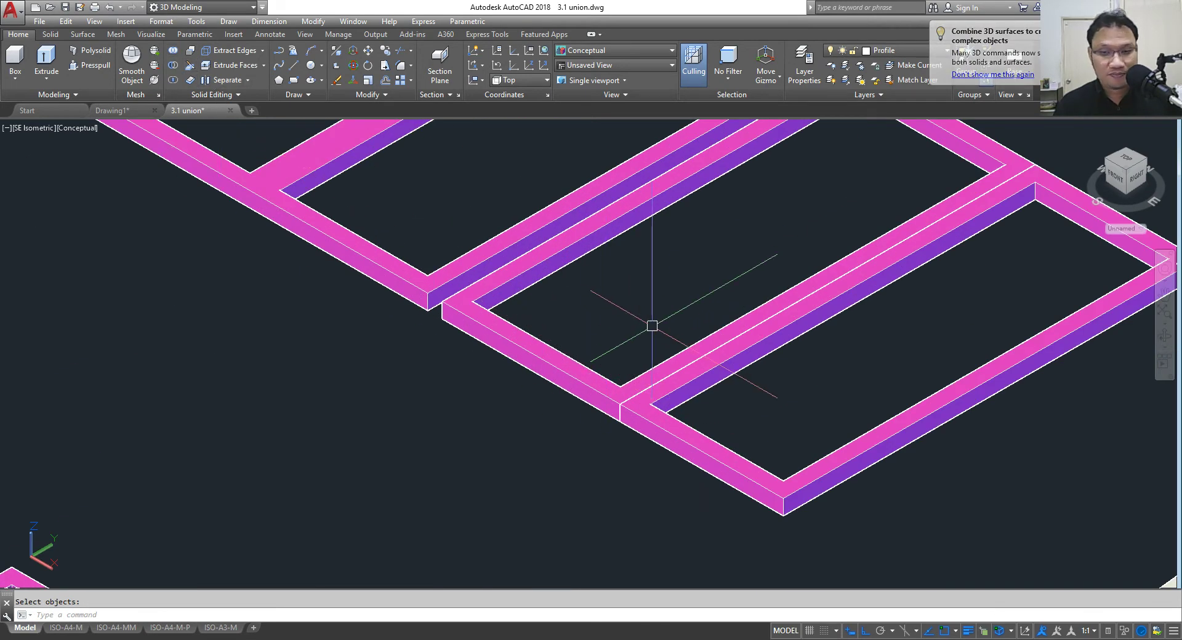
left_click(176, 55)
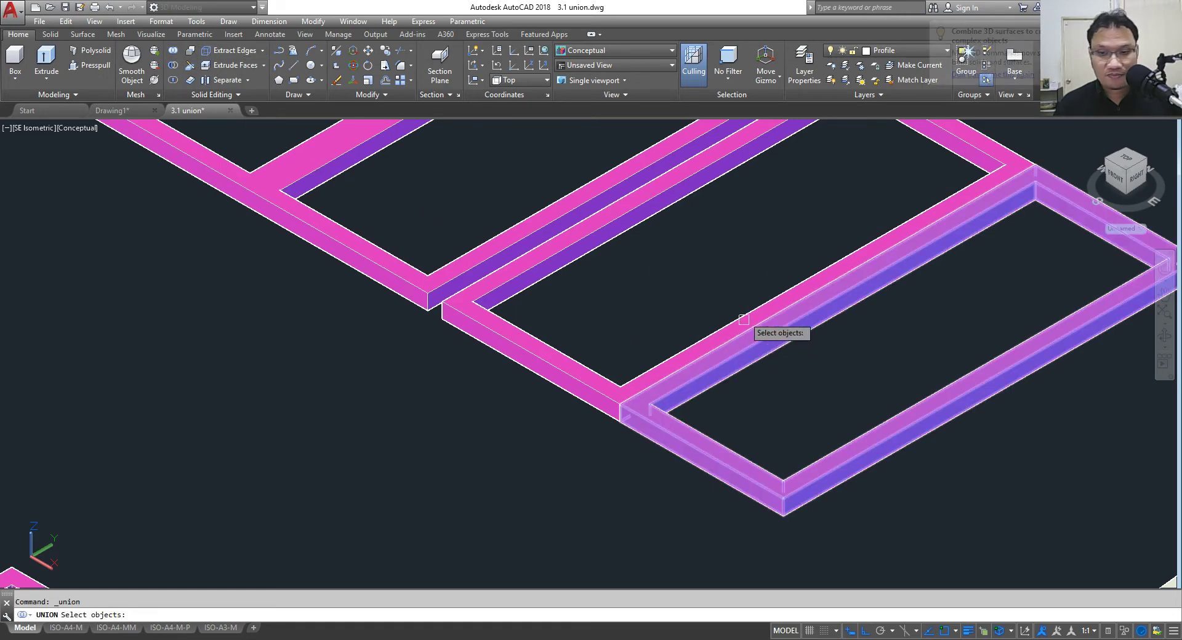
left_click(719, 285)
left_click(659, 464)
key("Return")
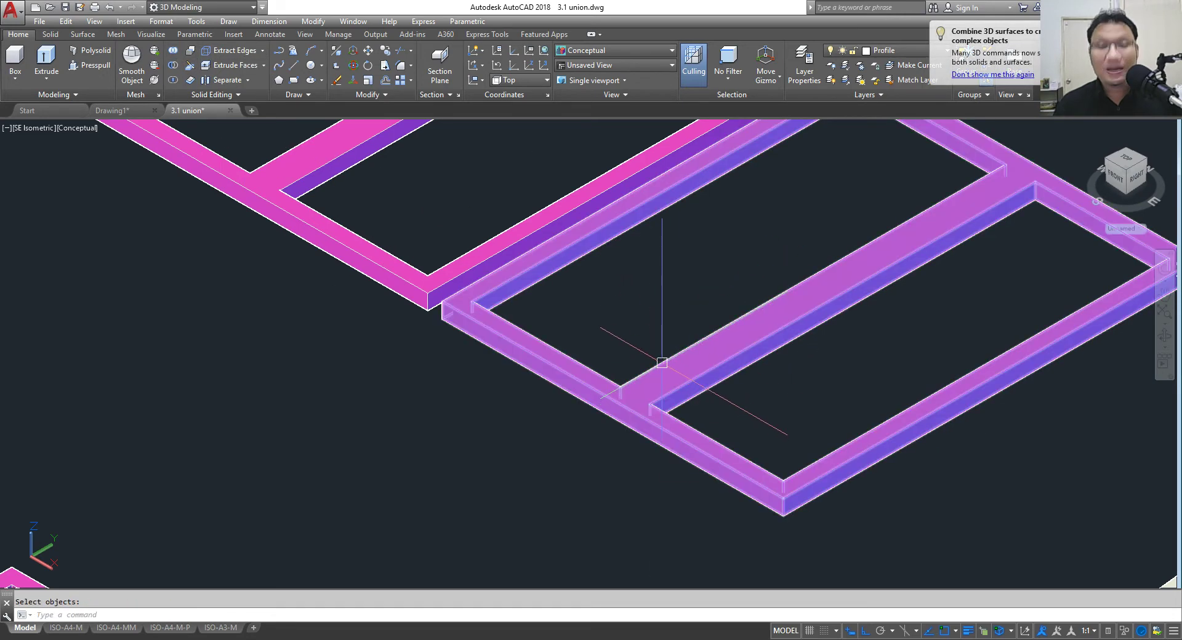
Step: Union the two upper magenta frames into a single solid
scroll(652, 351, "down", 5)
scroll(677, 296, "up", 5)
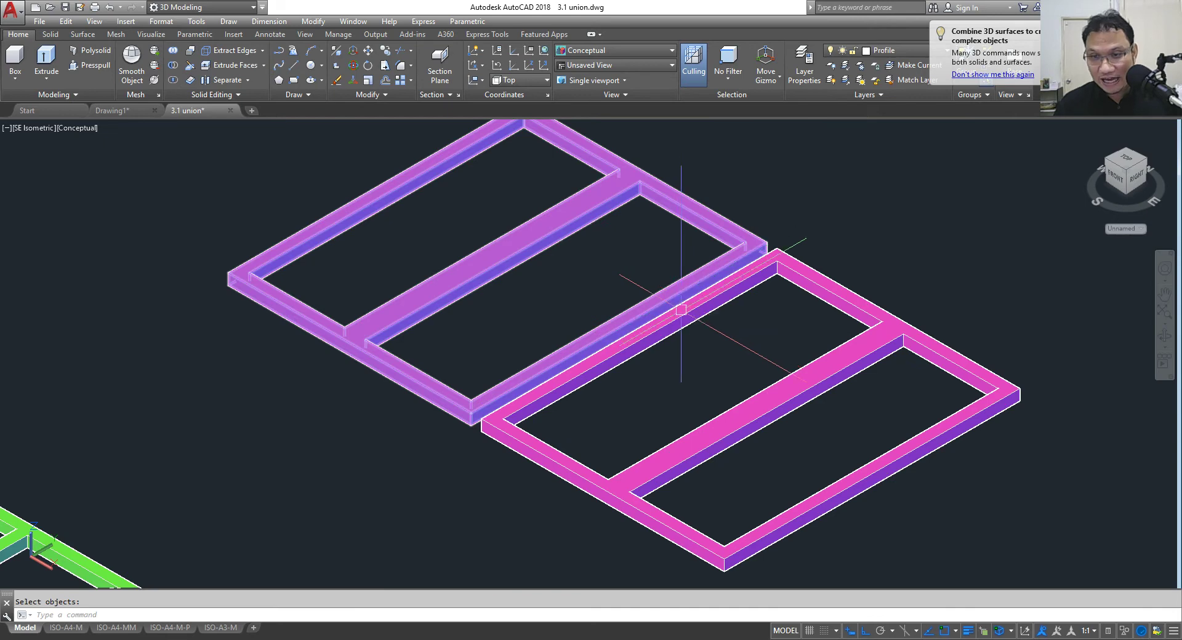
scroll(475, 416, "up", 5)
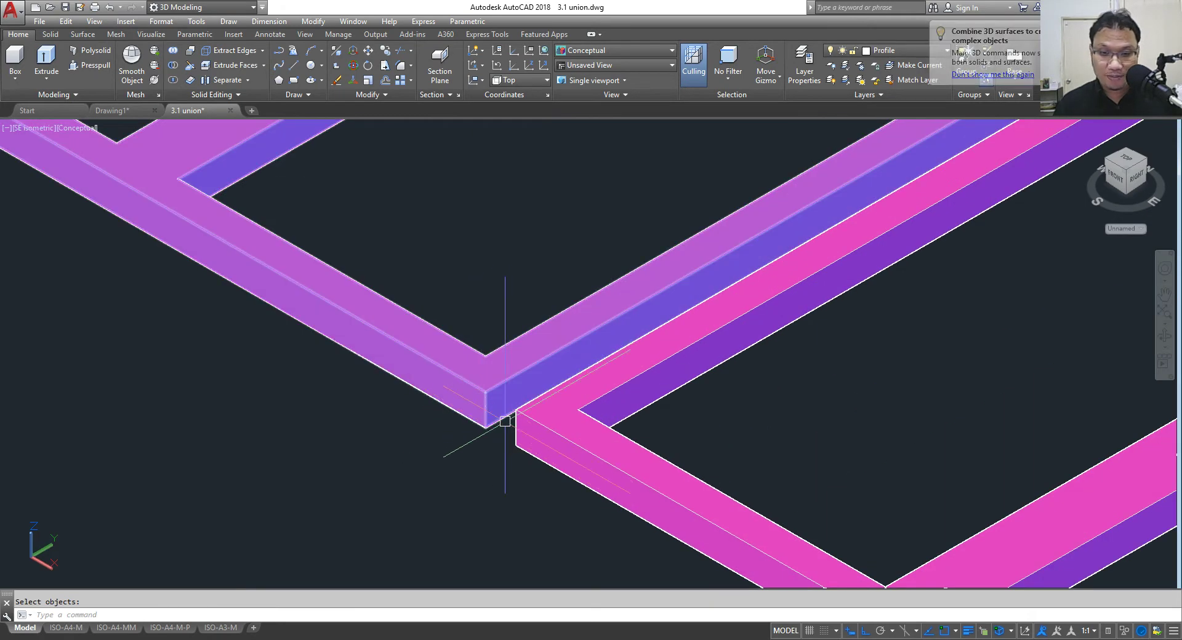
left_click(486, 381)
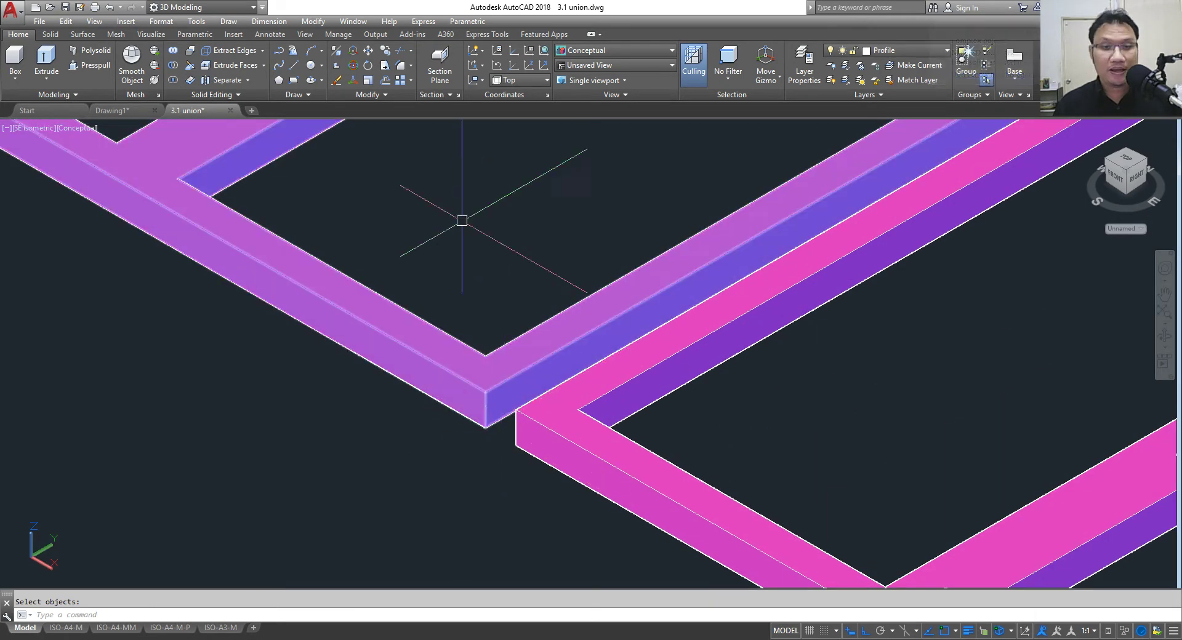
left_click(173, 51)
scroll(586, 192, "down", 2)
scroll(647, 166, "down", 3)
left_click(644, 161)
left_click(518, 337)
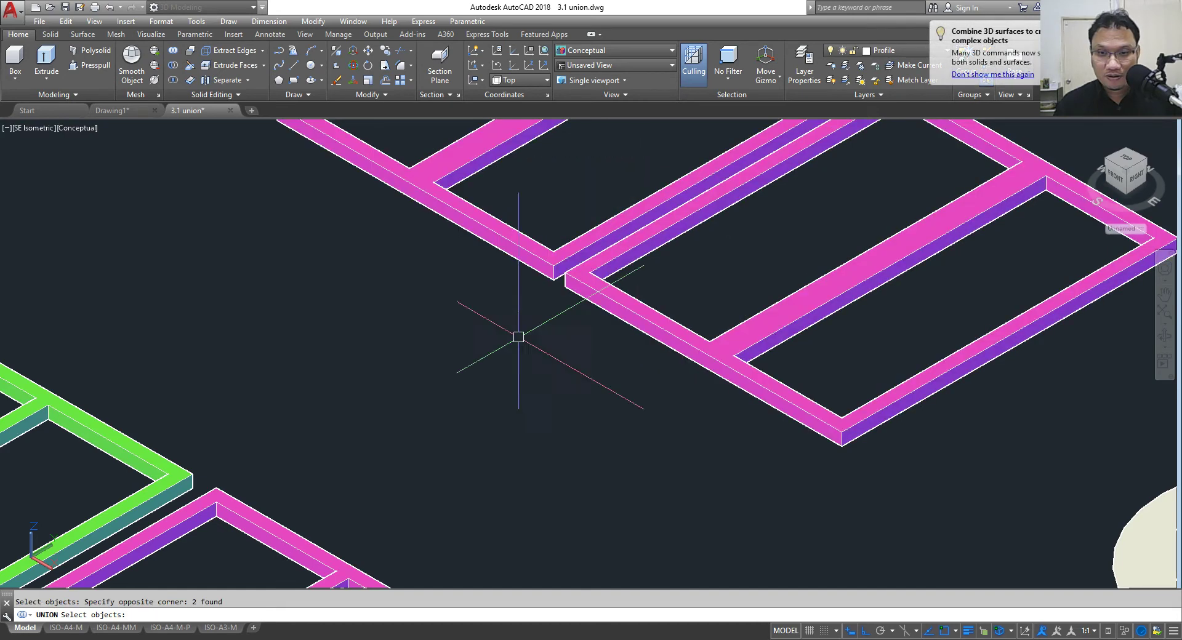
key("Return")
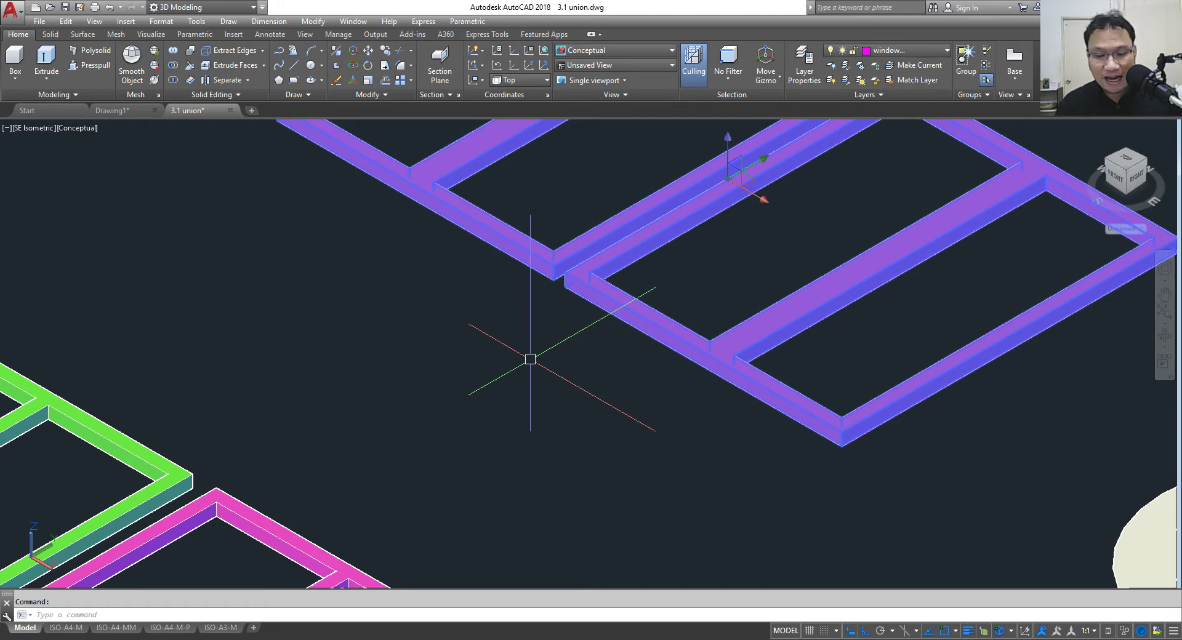
scroll(528, 357, "down", 3)
scroll(527, 355, "down", 3)
scroll(524, 353, "down", 2)
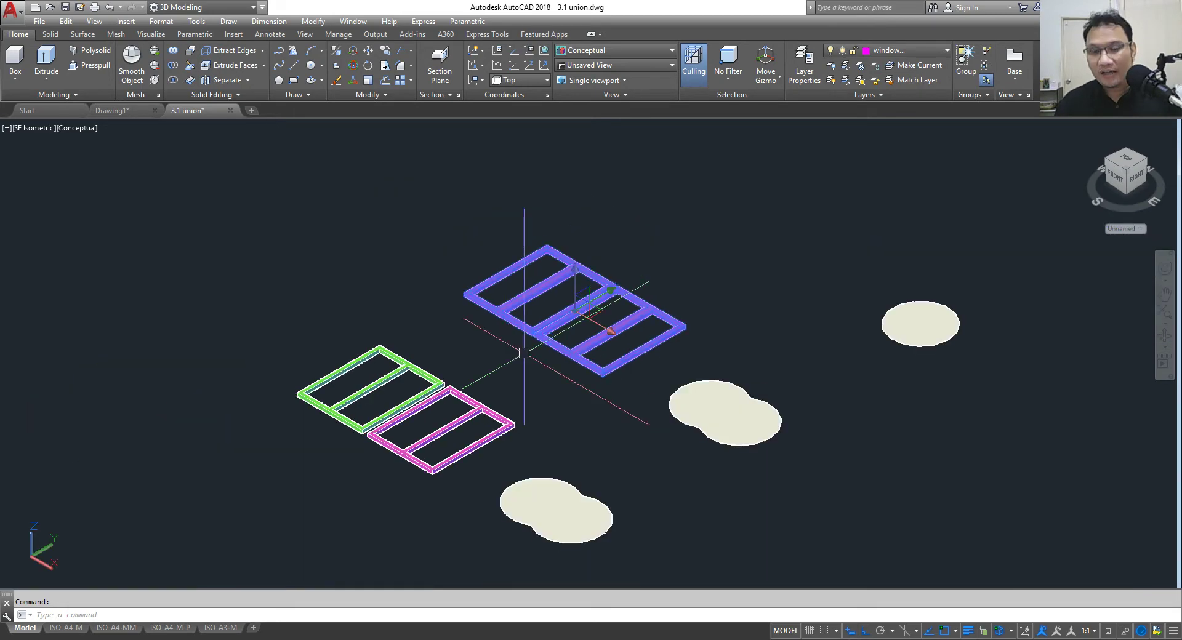
scroll(523, 353, "up", 5)
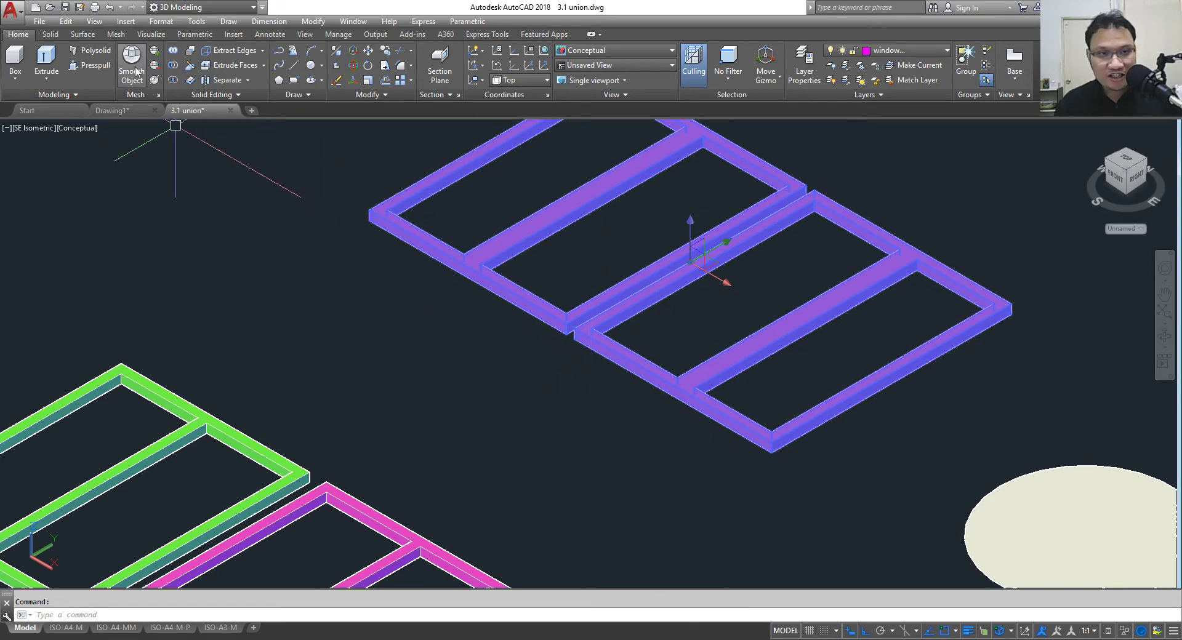
Step: Split the joined window frame with SOLIDEDIT Body Separate, then exit the command
left_click(227, 80)
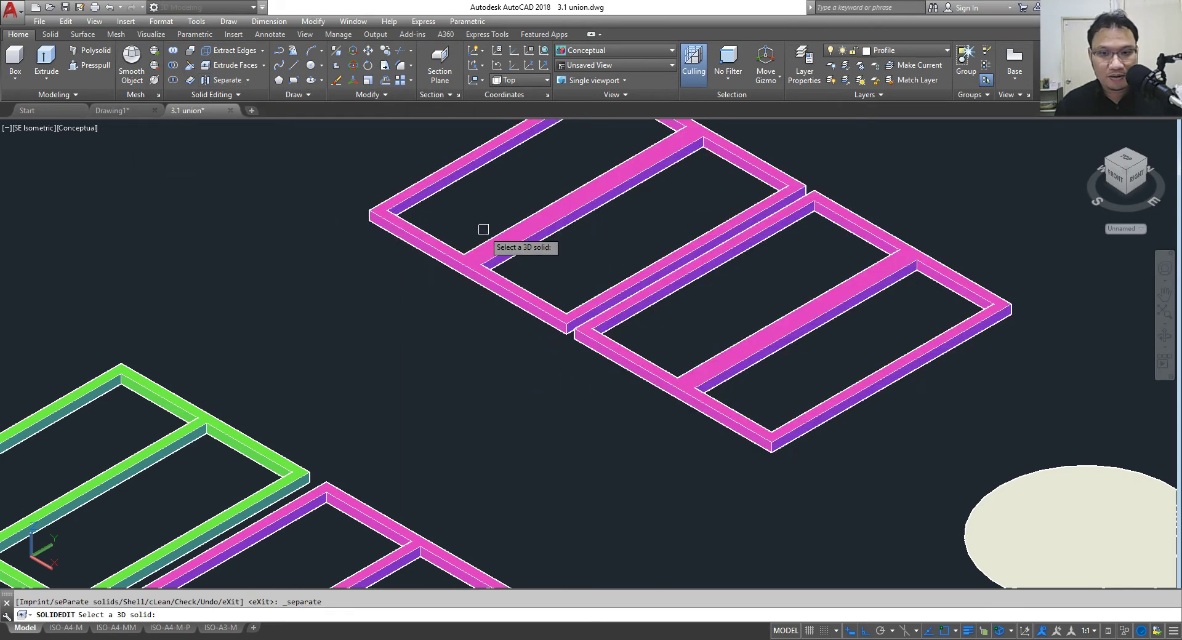
left_click(528, 306)
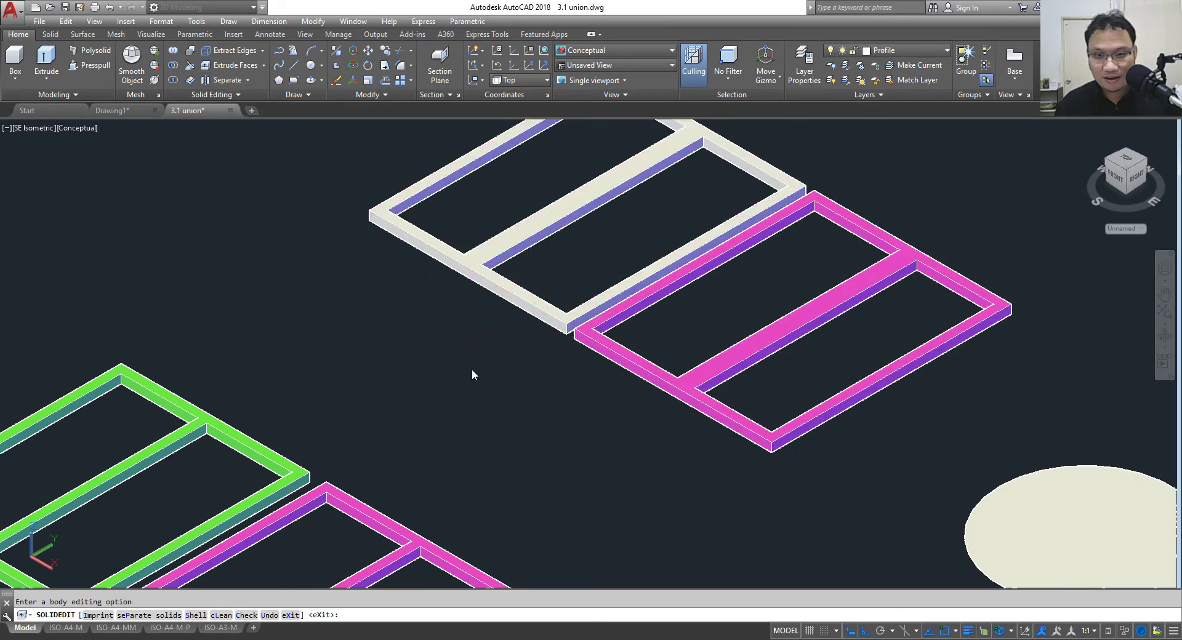
right_click(488, 377)
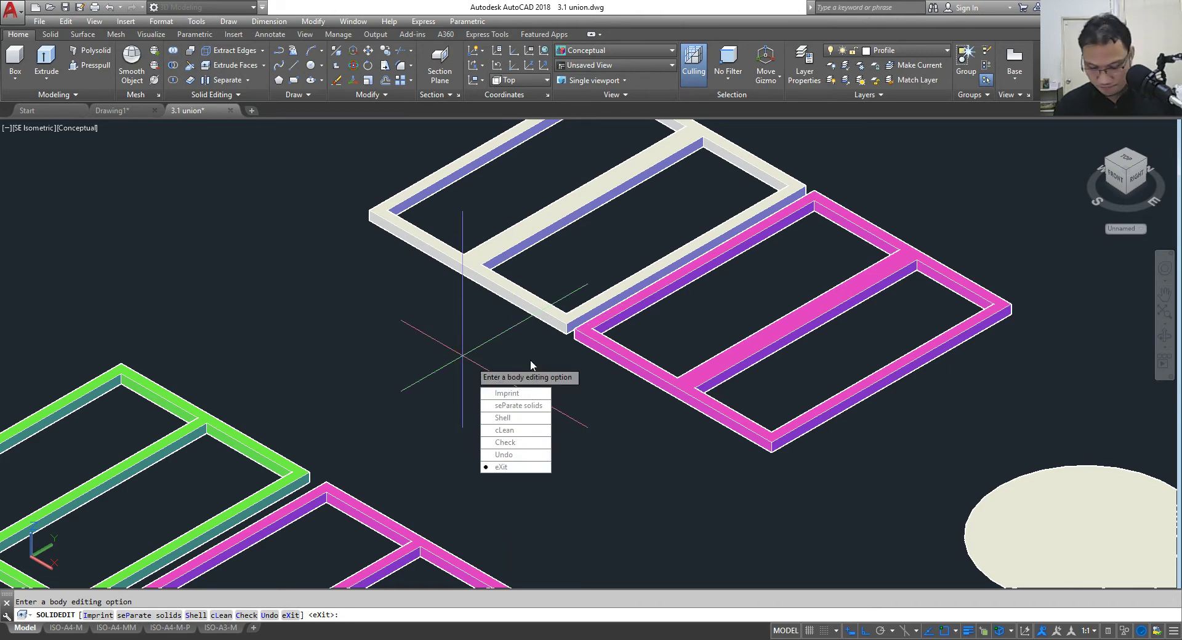
key("Return")
key("Escape")
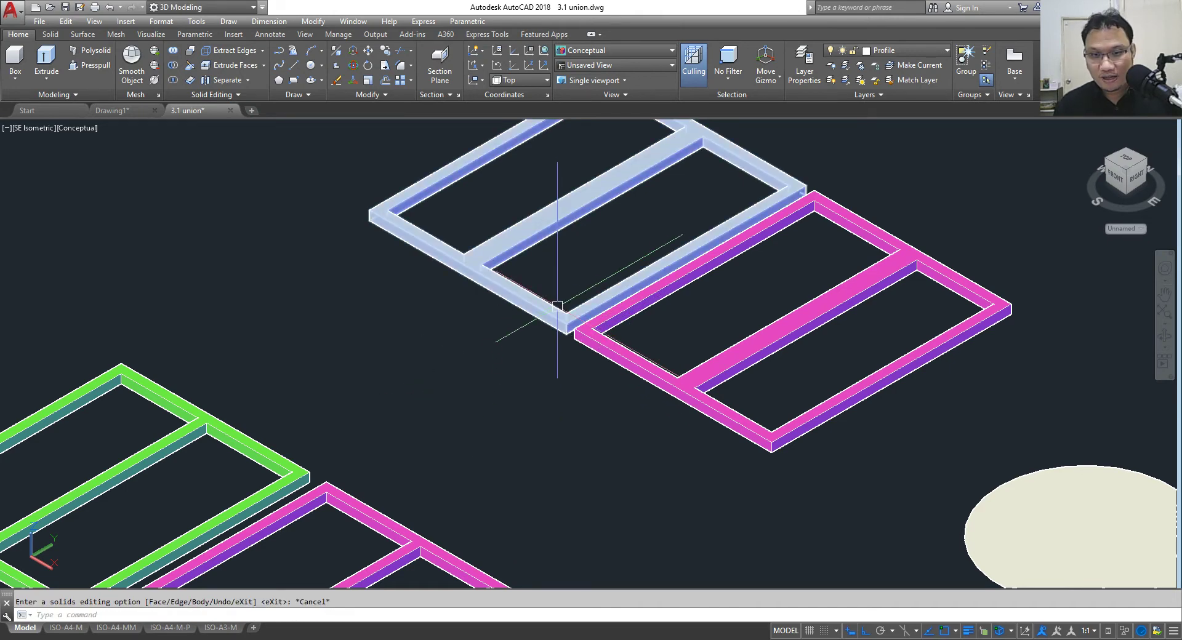
scroll(595, 339, "up", 3)
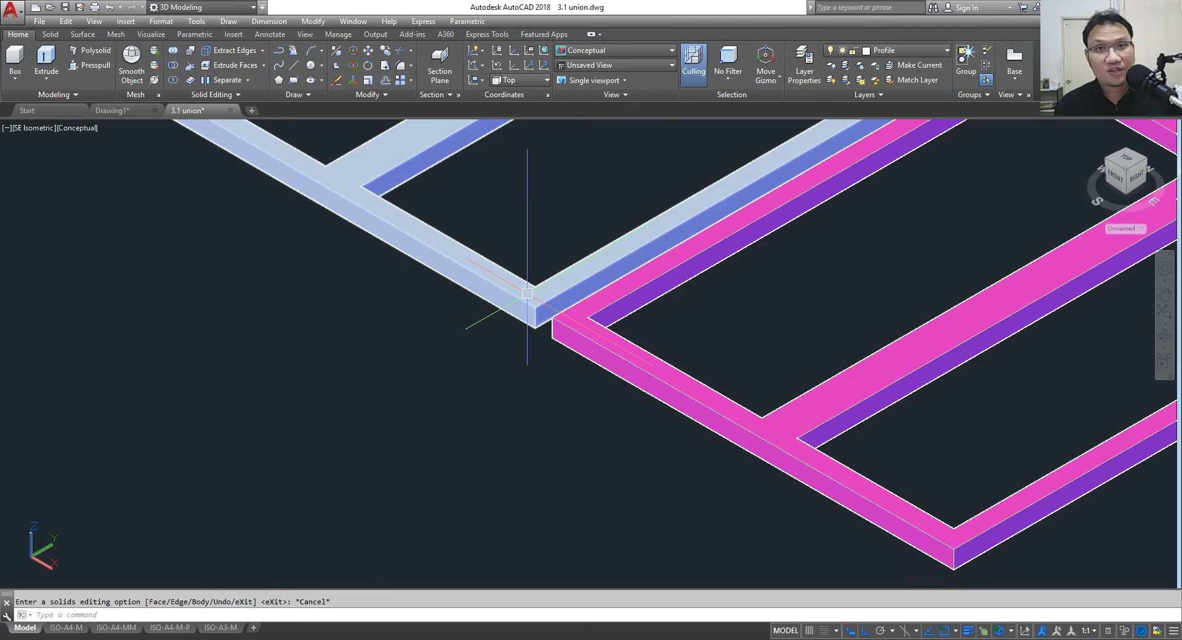
scroll(527, 290, "down", 3)
scroll(595, 330, "up", 3)
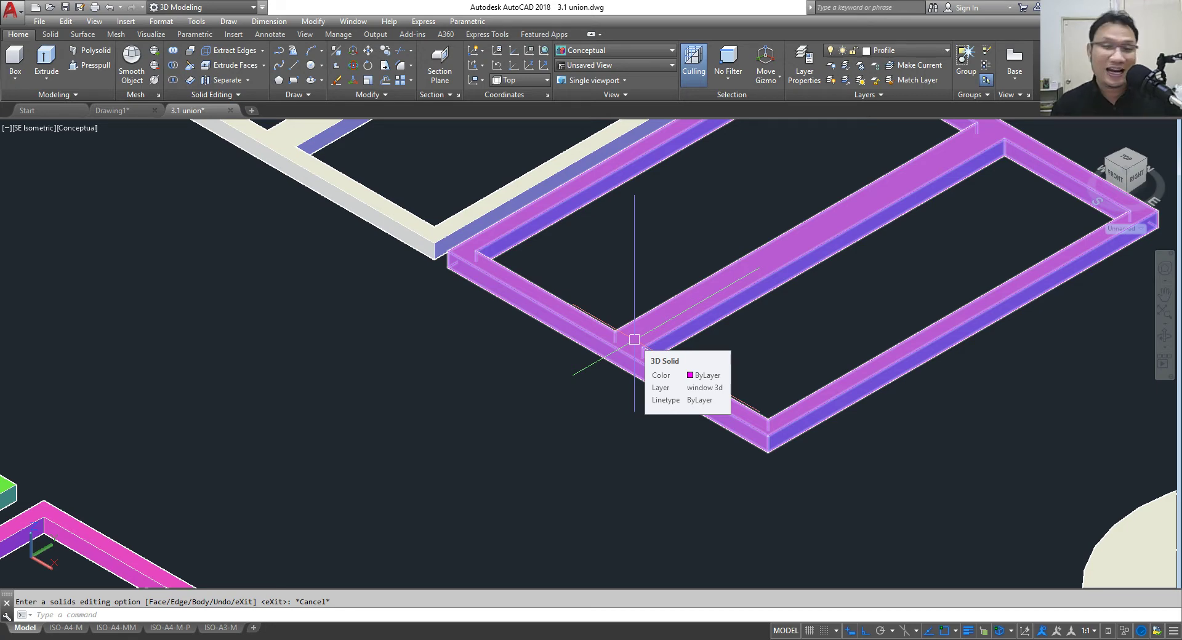
scroll(626, 342, "down", 6)
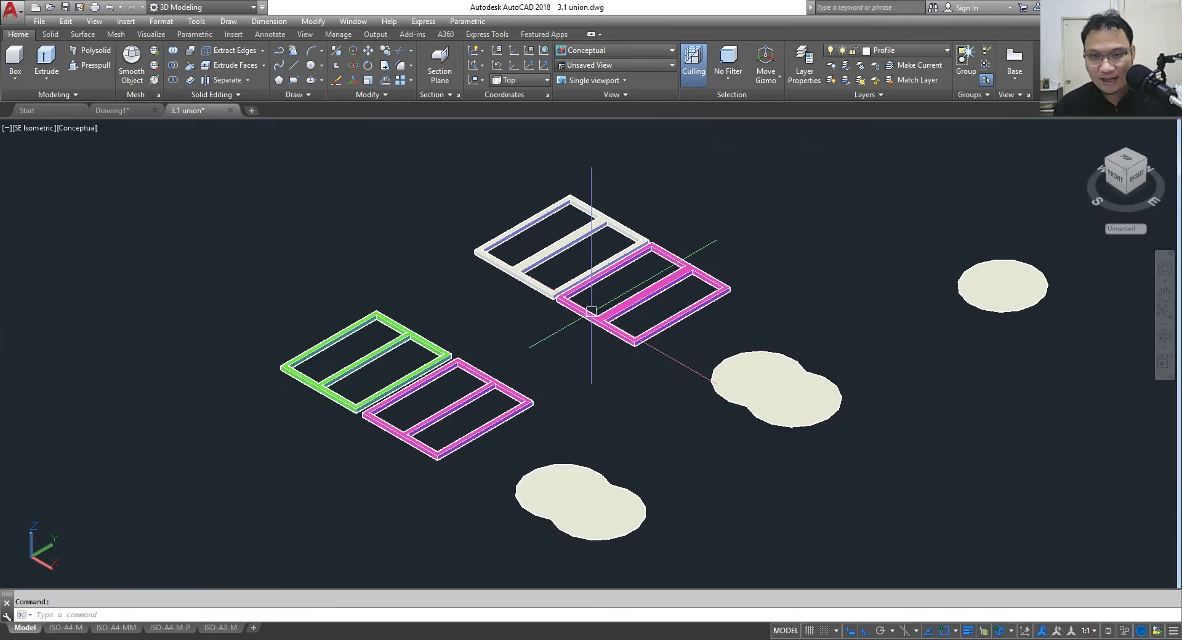
Step: Close 3.1 union.dwg without saving and open 3.2 subtract.dwg
left_click(231, 110)
left_click(626, 354)
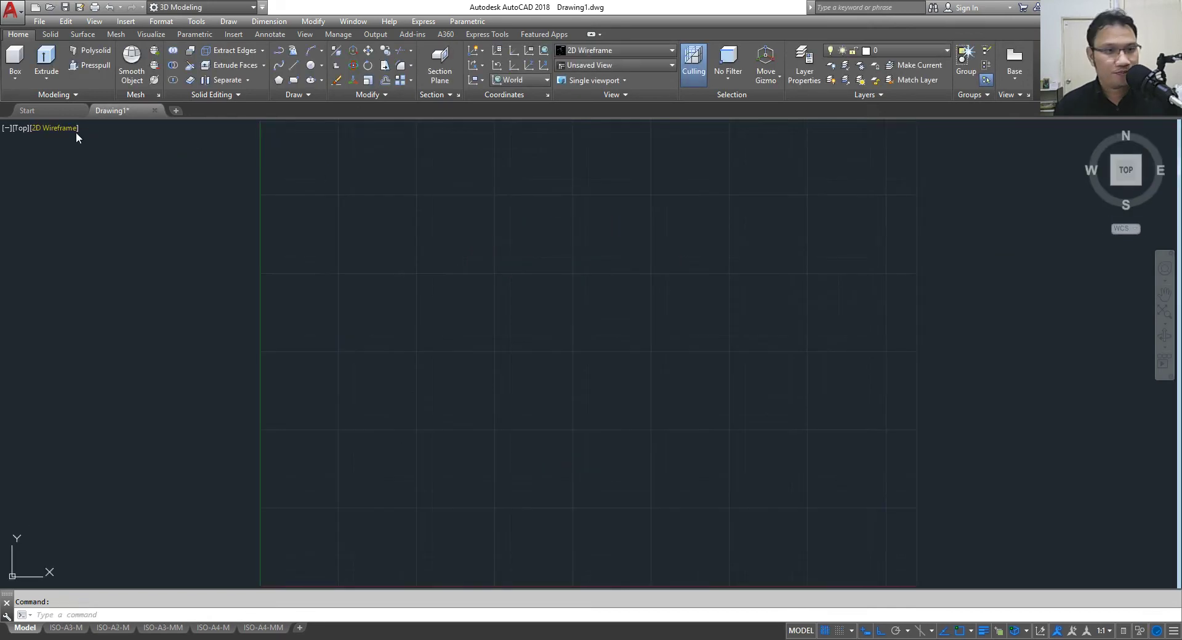
left_click(53, 13)
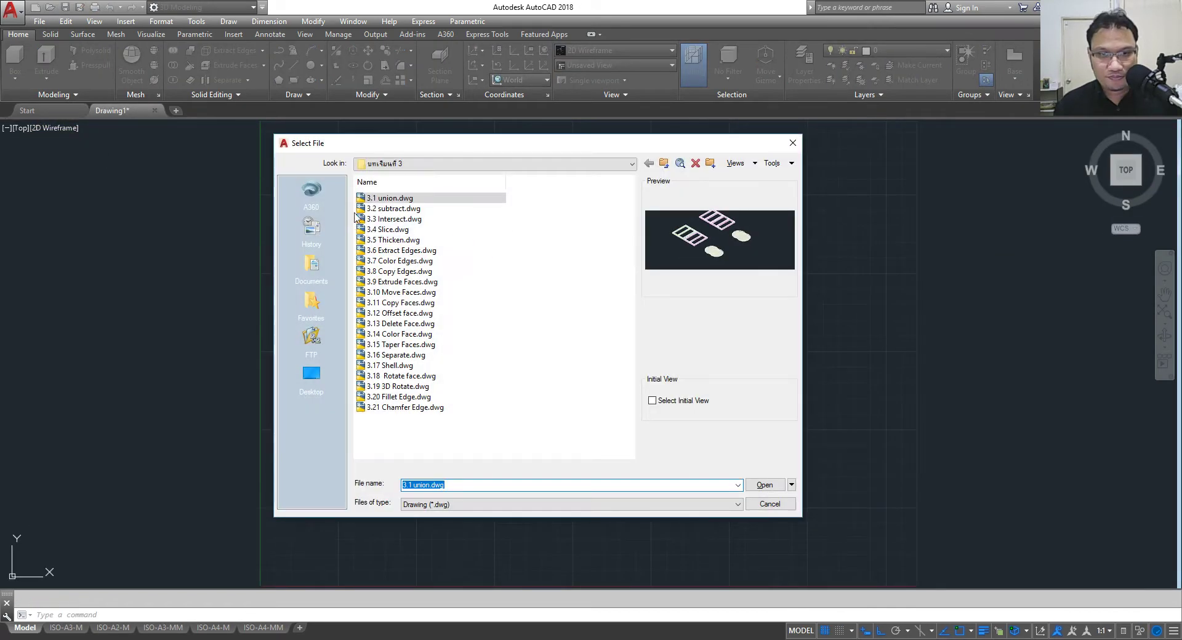
left_click(387, 209)
left_click(765, 486)
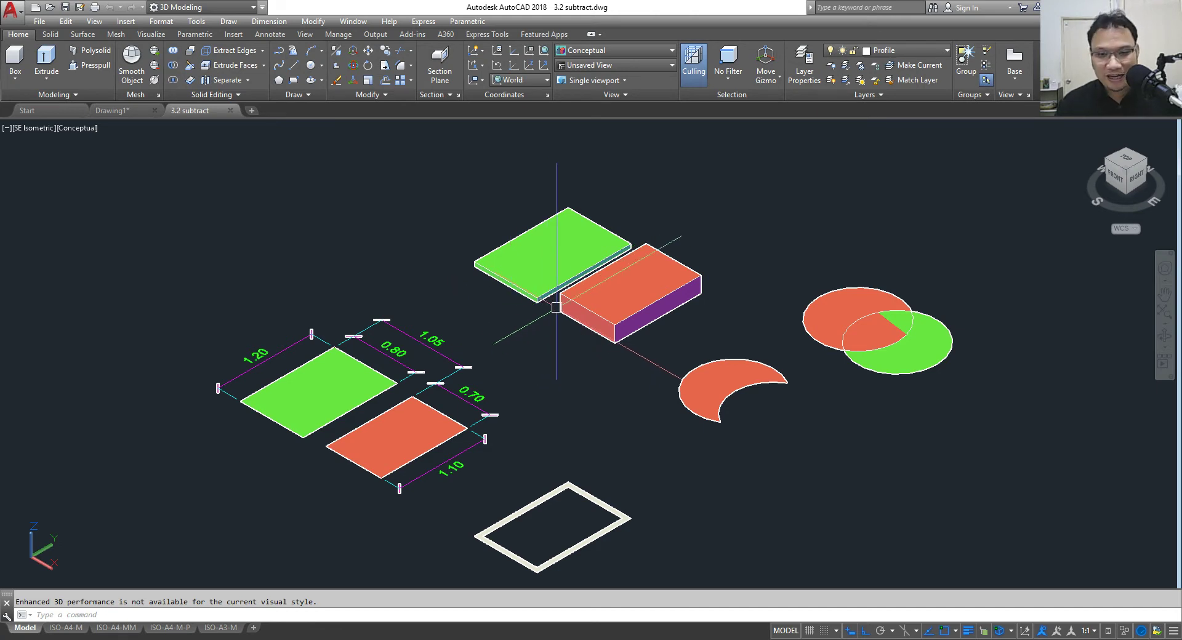
Step: Subtract the green circle from the overlapping red circle to leave a red crescent
scroll(510, 316, "down", 2)
scroll(562, 376, "up", 3)
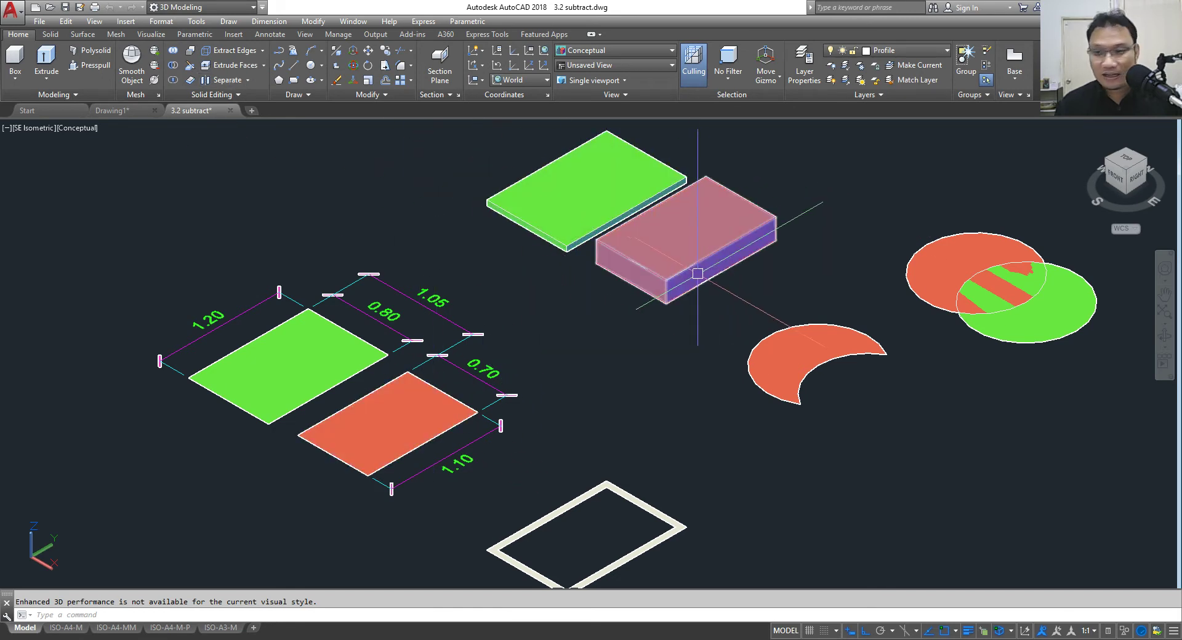
scroll(673, 234, "down", 2)
scroll(929, 267, "up", 2)
scroll(930, 266, "up", 2)
mouse_move(921, 215)
middle_mouse_down()
mouse_move(836, 240)
mouse_move(801, 234)
middle_mouse_up()
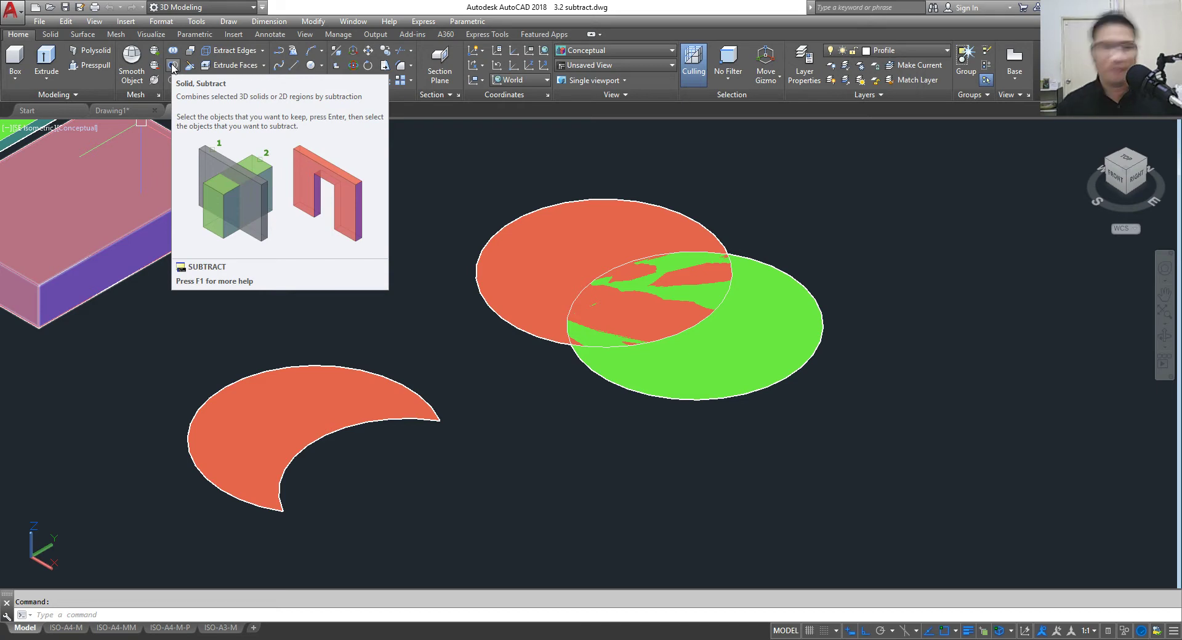
left_click(173, 66)
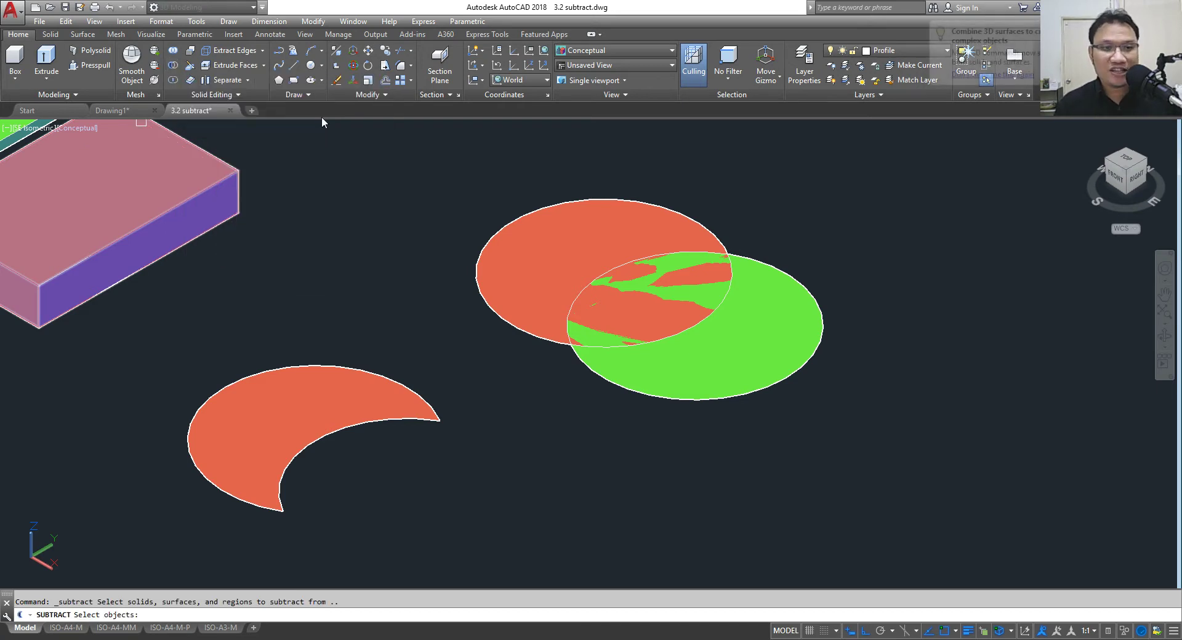
left_click(573, 257)
key("Return")
left_click(768, 321)
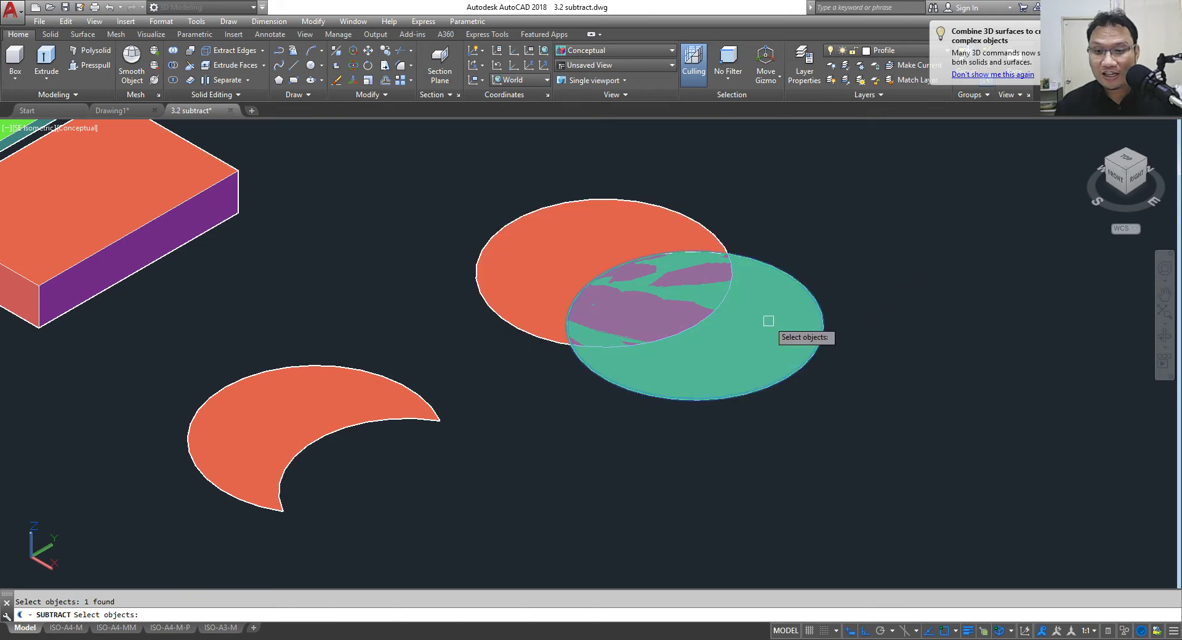
key("Return")
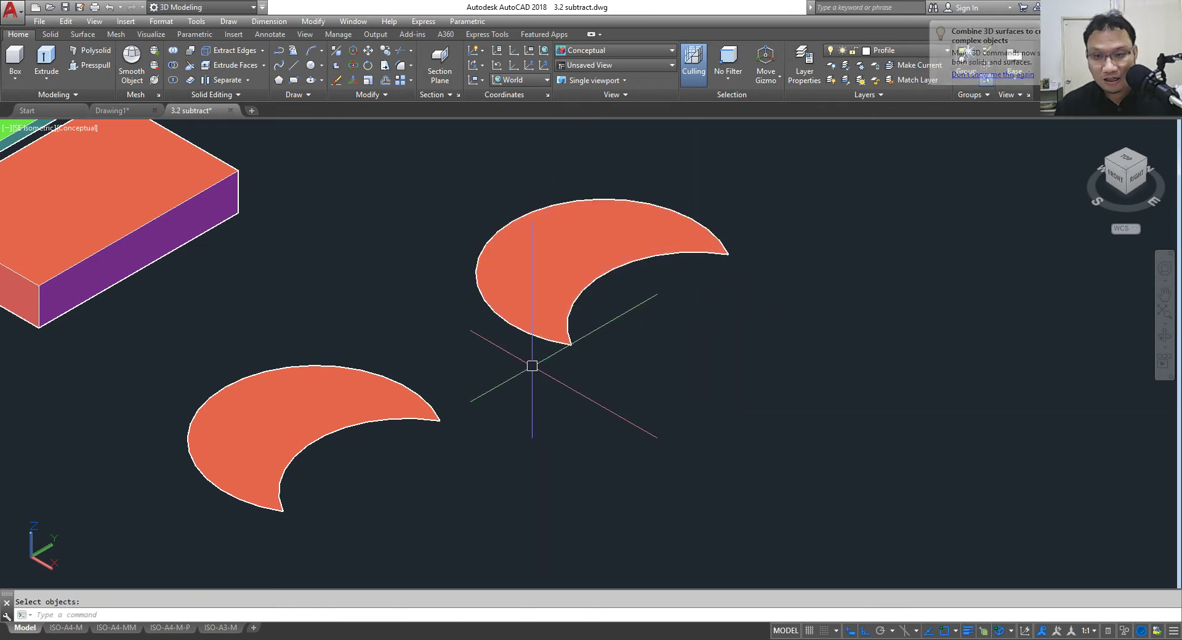
scroll(680, 302, "down", 4)
scroll(492, 443, "up", 3)
scroll(468, 431, "up", 2)
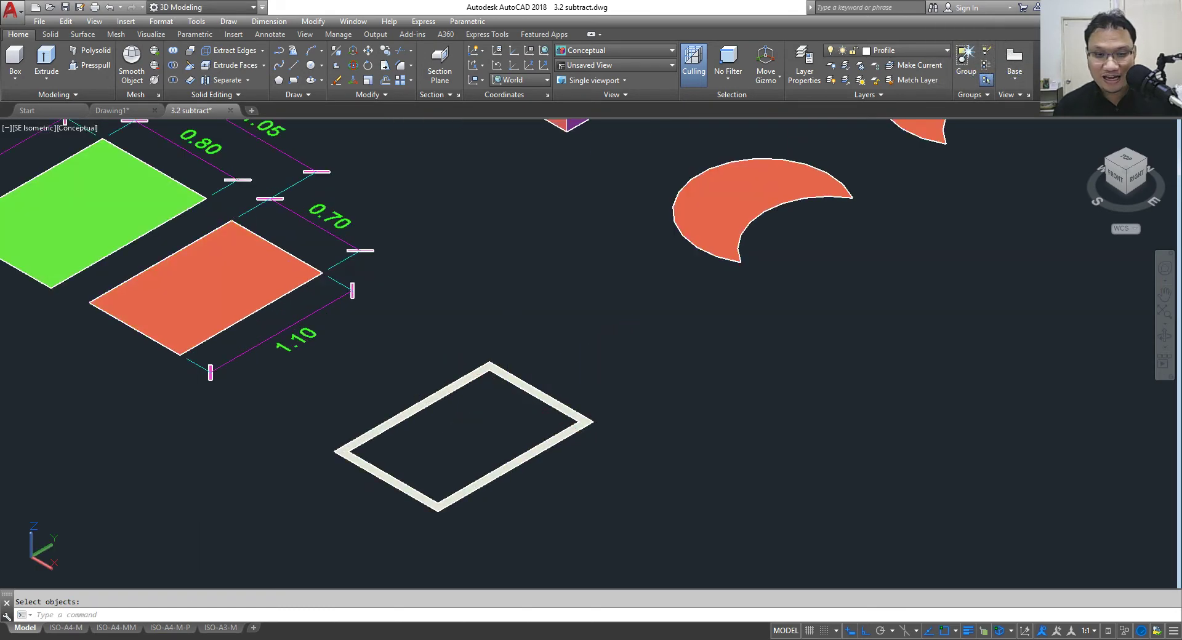
scroll(574, 408, "down", 4)
Step: Move the red box 1 unit up onto the green slab
scroll(608, 336, "up", 4)
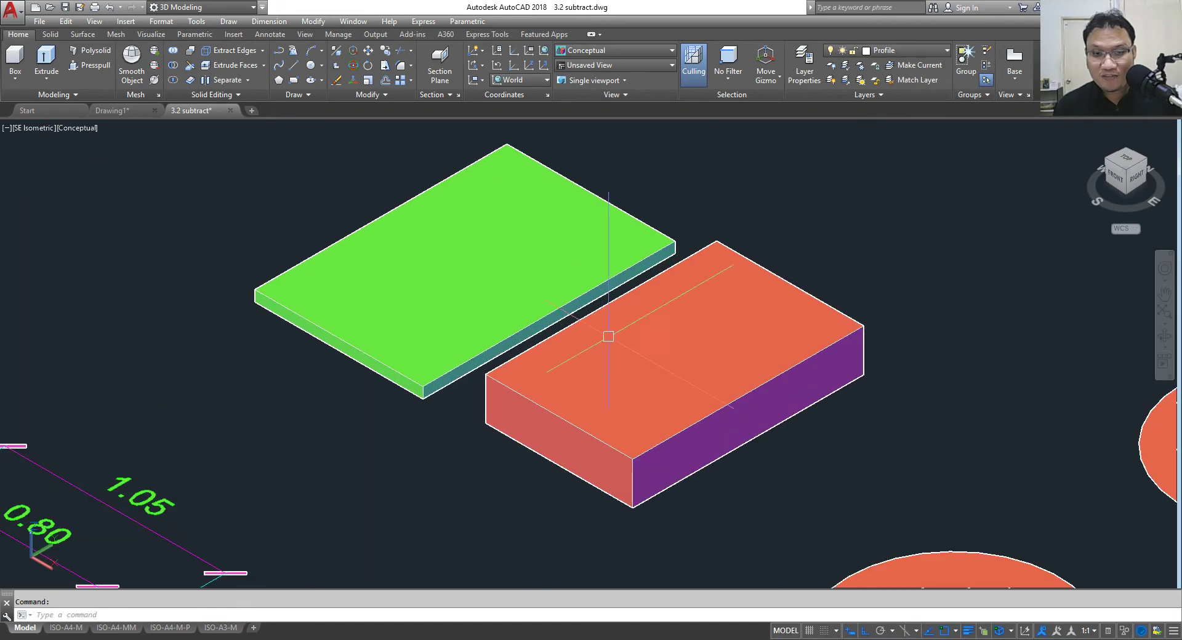
left_click(367, 61)
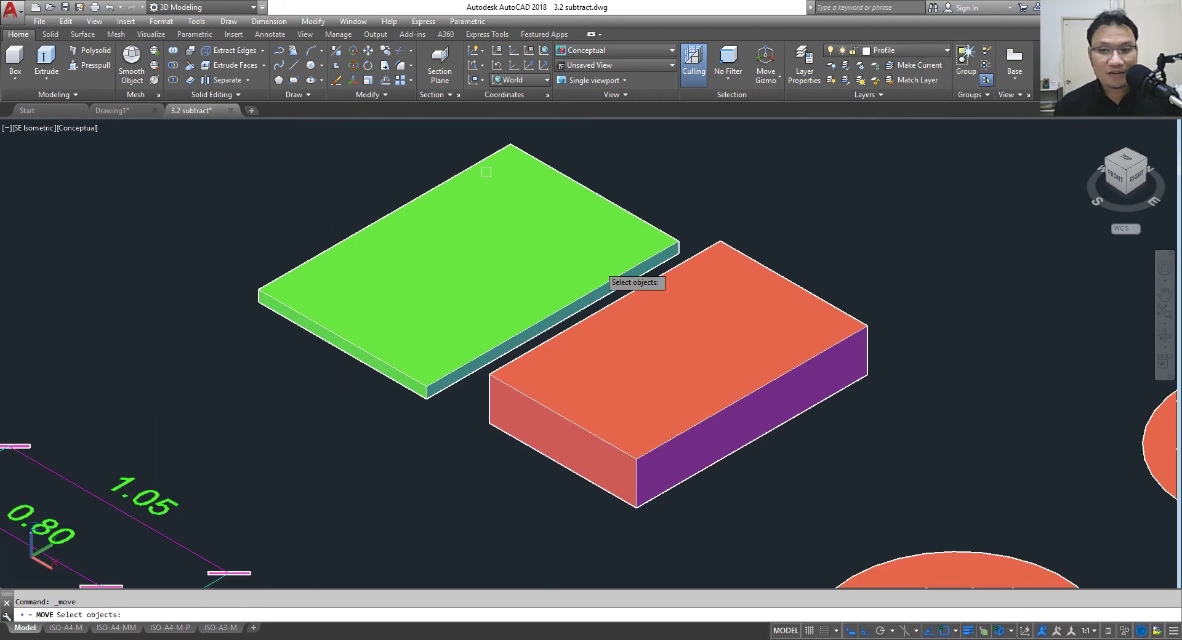
left_click(633, 377)
key("Return")
left_click(475, 503)
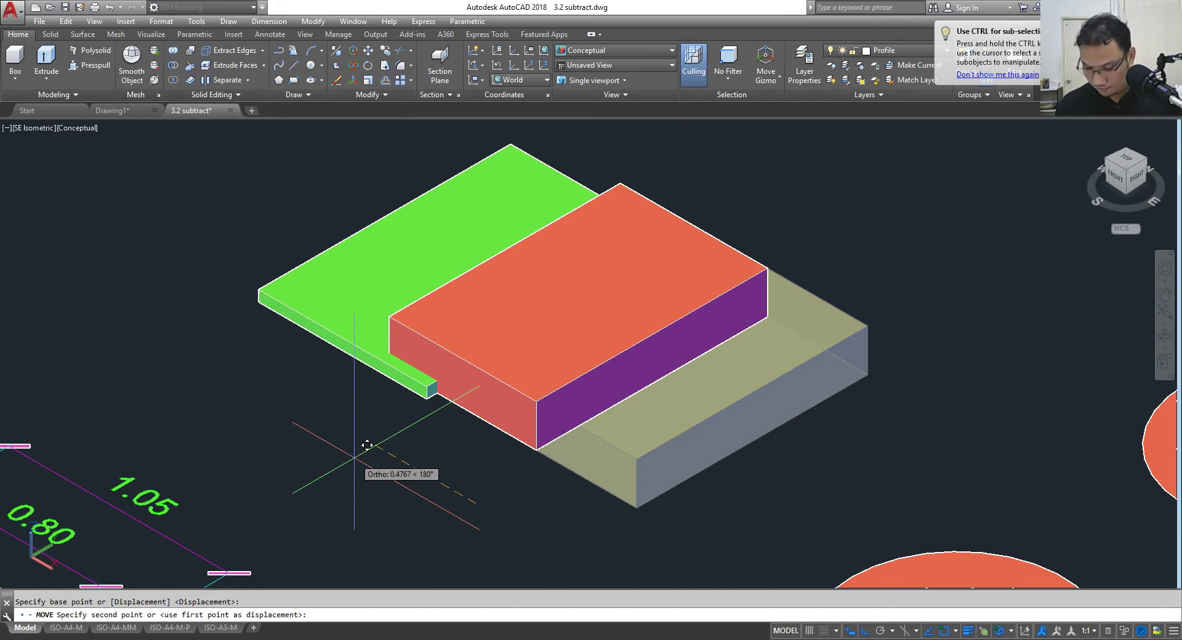
type("1")
key("Return")
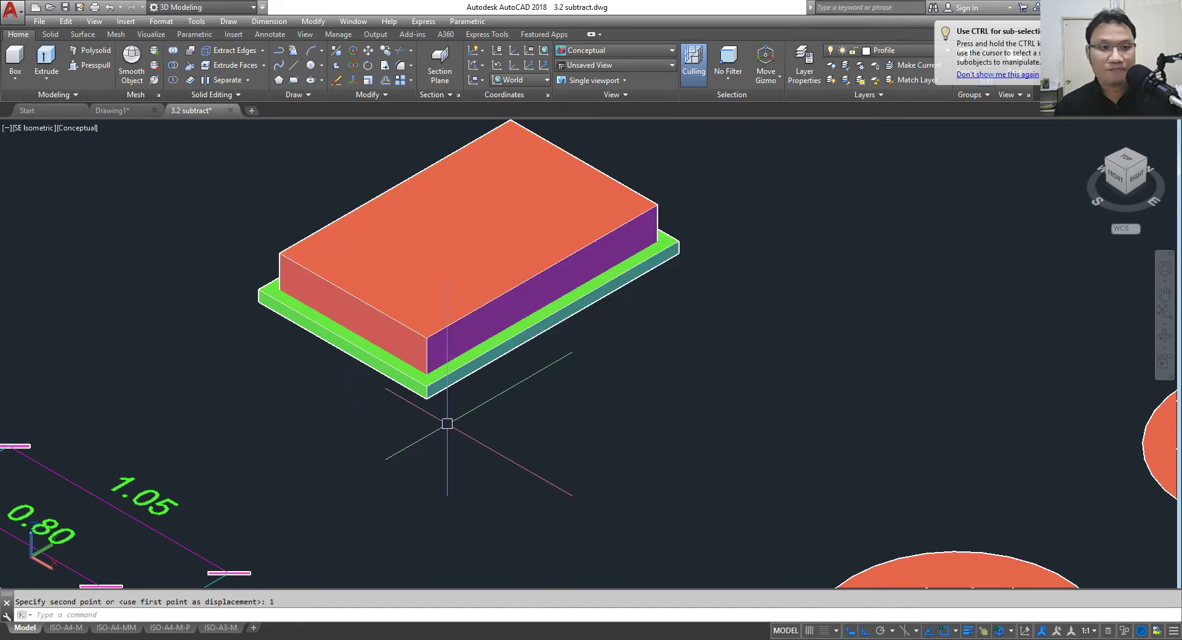
Step: Subtract the red box from the green slab, leaving a rectangular hole
left_click(173, 65)
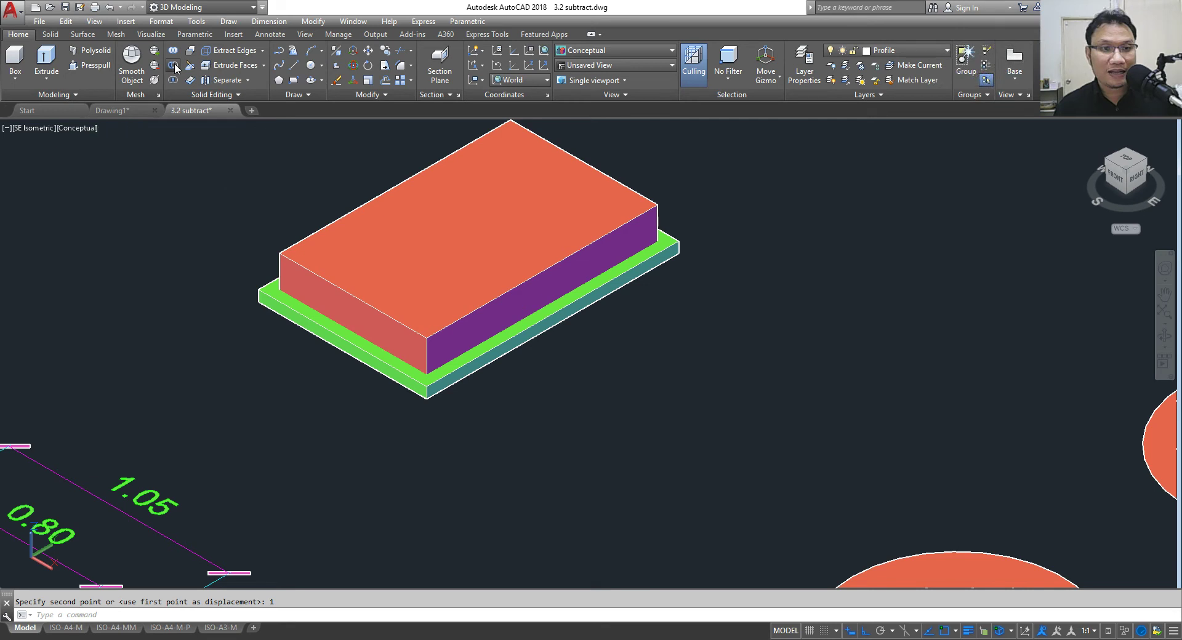
left_click(349, 359)
key("Return")
left_click(443, 266)
key("Return")
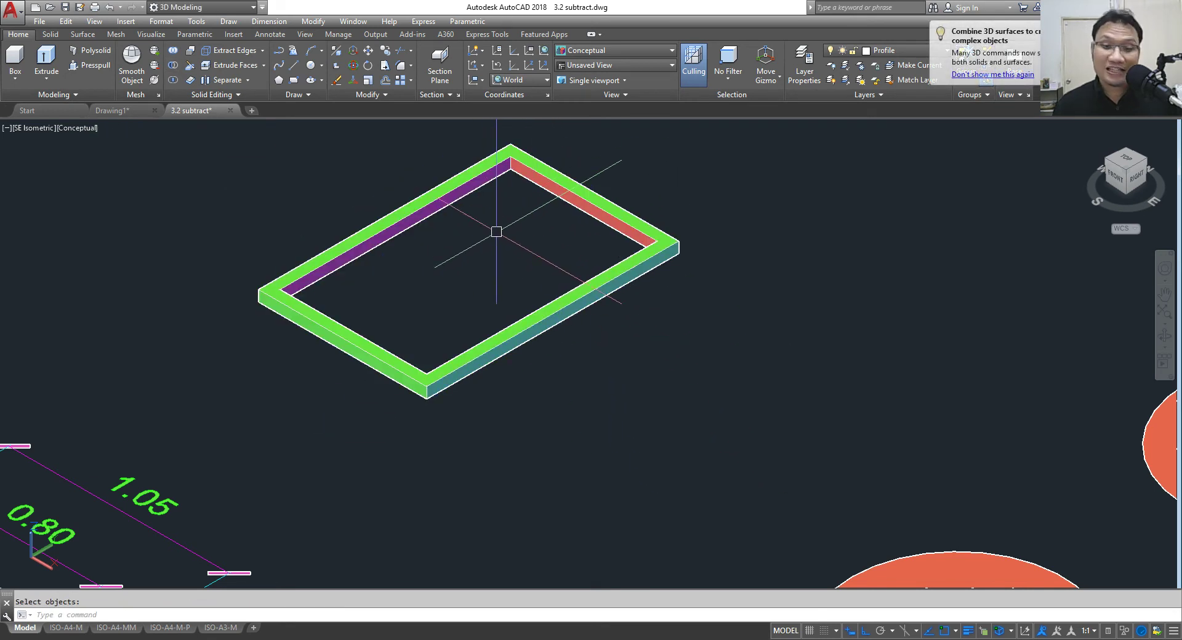
scroll(496, 232, "down", 5)
scroll(529, 233, "up", 1)
scroll(532, 223, "up", 2)
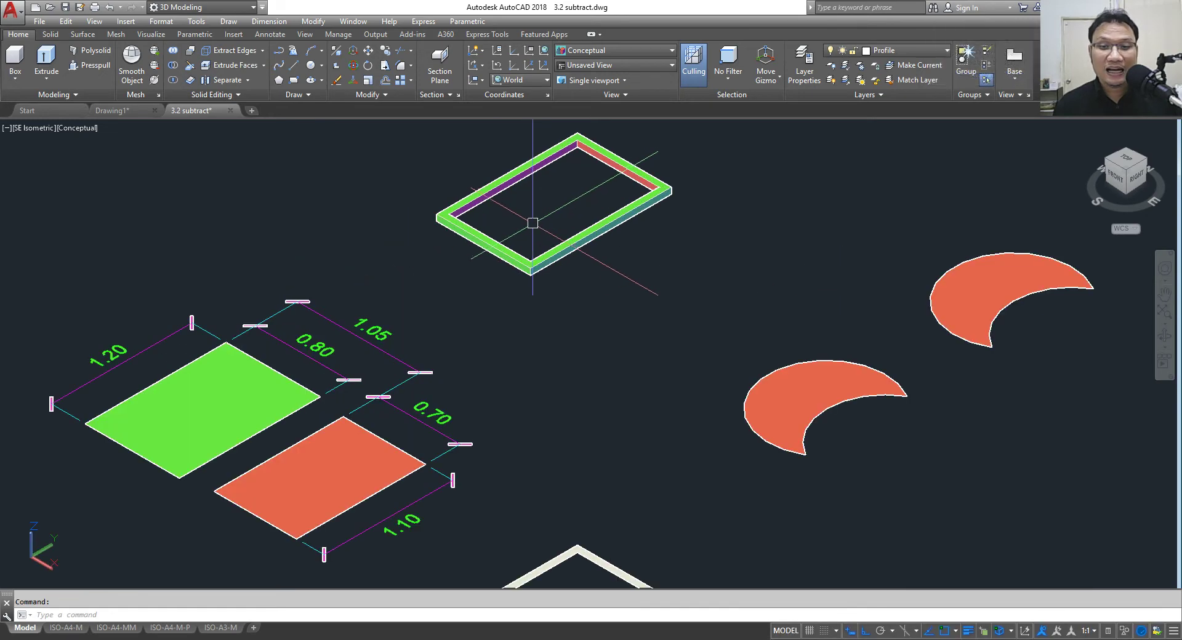
middle_click_drag(533, 223, 520, 265)
scroll(520, 266, "down", 2)
Step: Move the orange dimensioned rectangle 1 unit onto the green rectangle's border
scroll(520, 265, "down", 2)
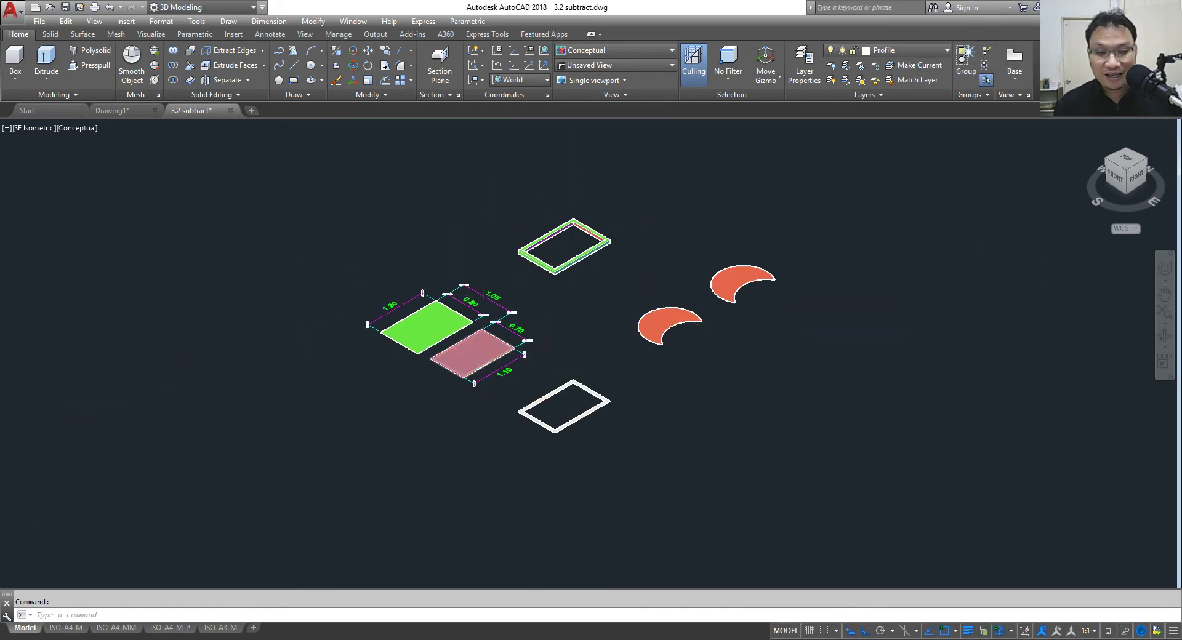
scroll(553, 320, "up", 3)
middle_click_drag(586, 295, 673, 292)
key("Escape")
scroll(537, 319, "up", 4)
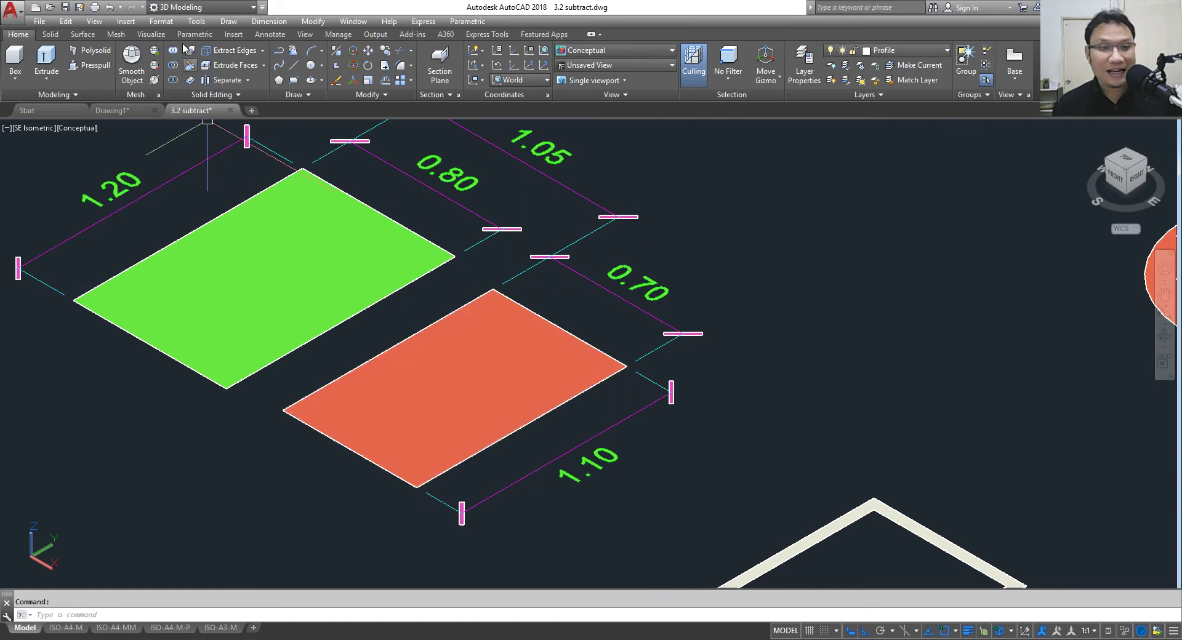
left_click(370, 54)
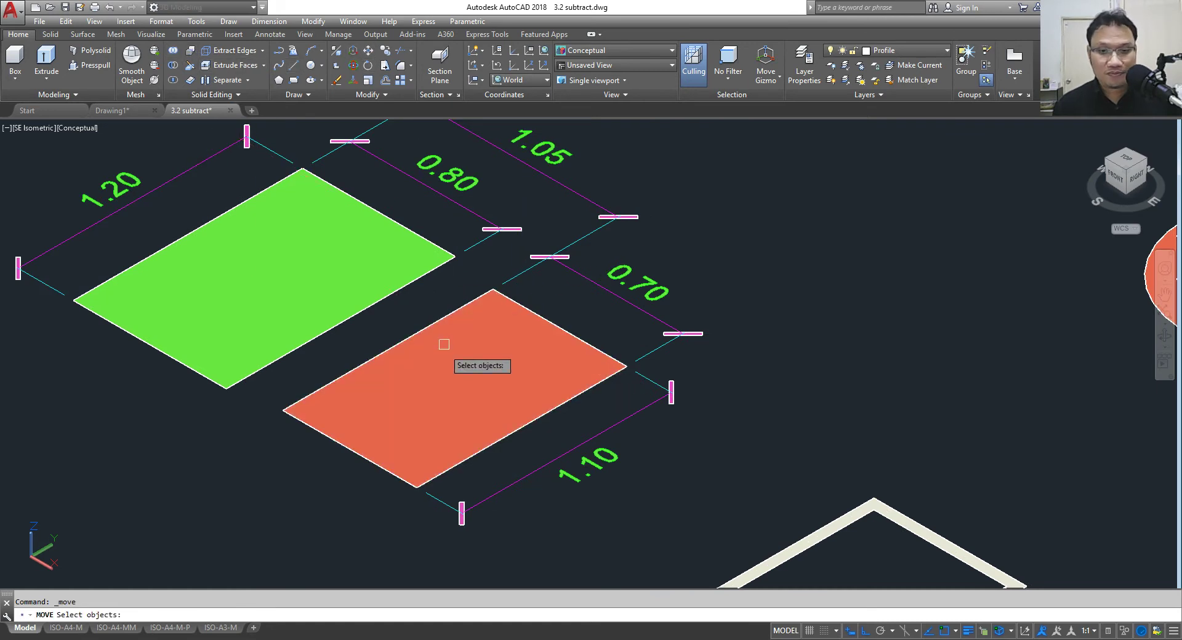
left_click(441, 337)
key("Return")
left_click(887, 282)
type("1")
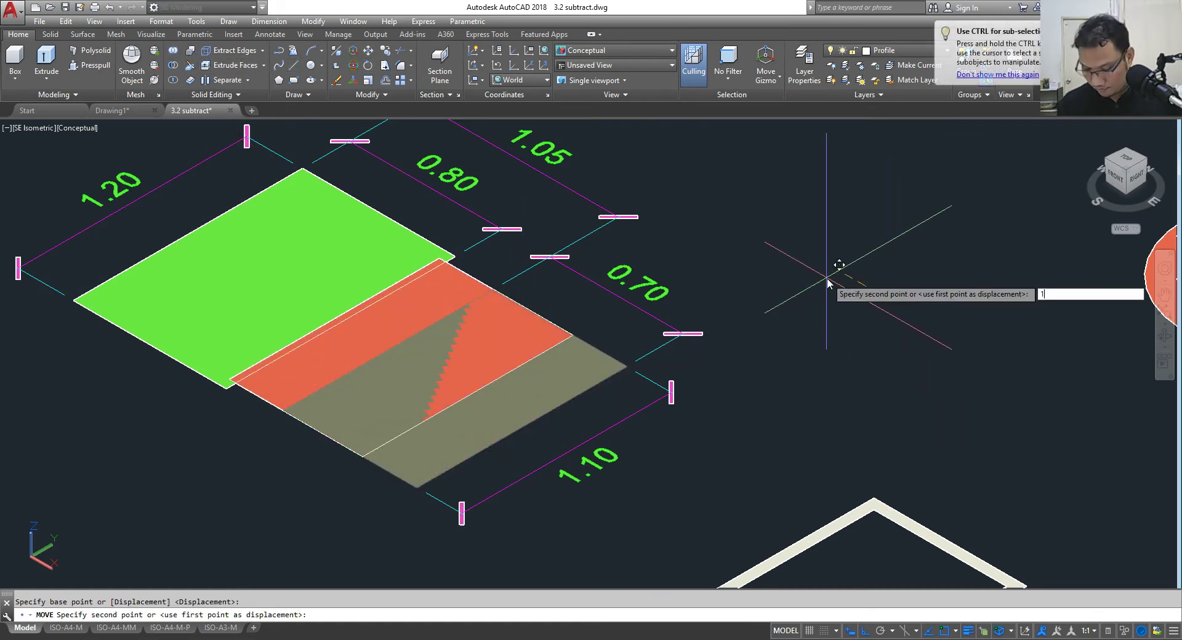
key("Return")
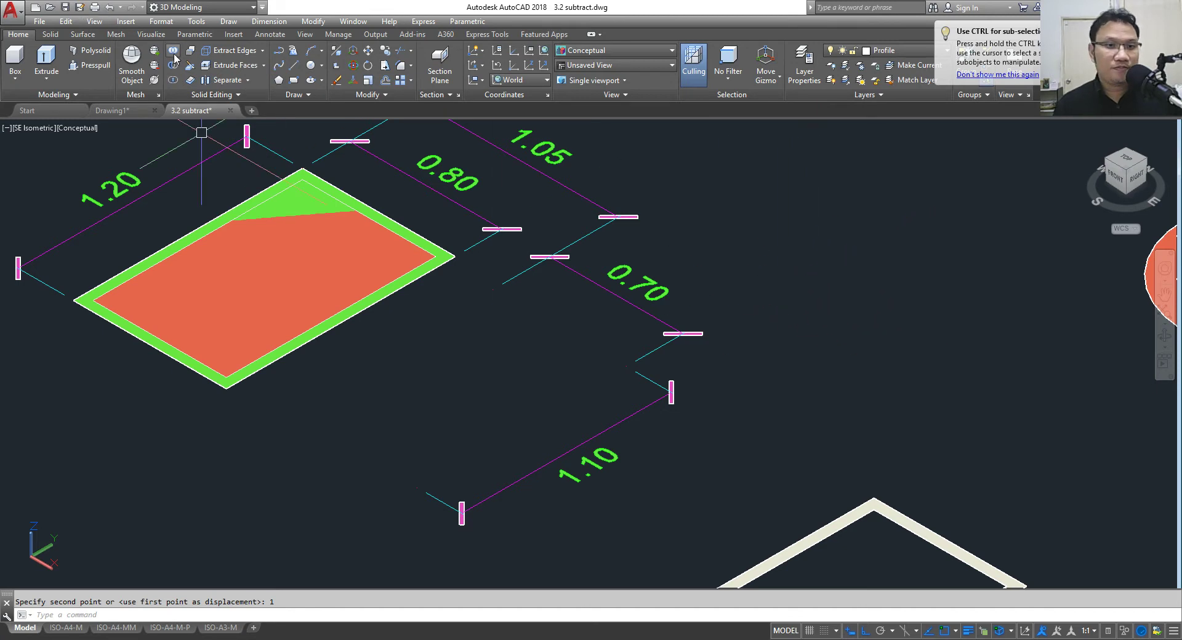
left_click(174, 52)
left_click(441, 261)
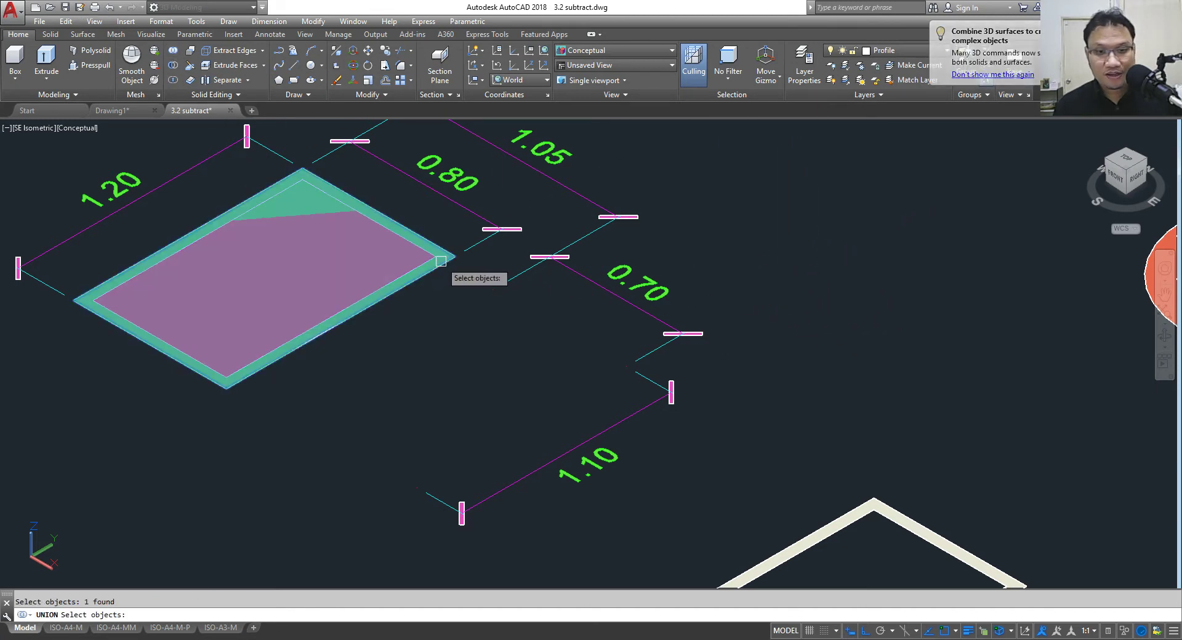
key("Return")
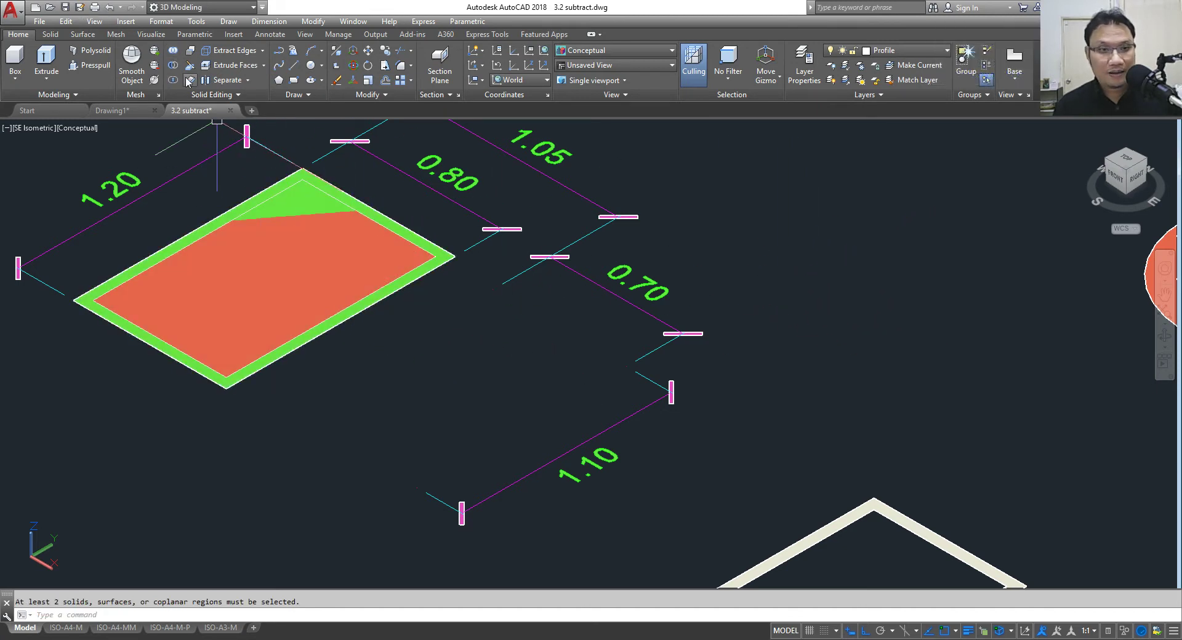
left_click(173, 65)
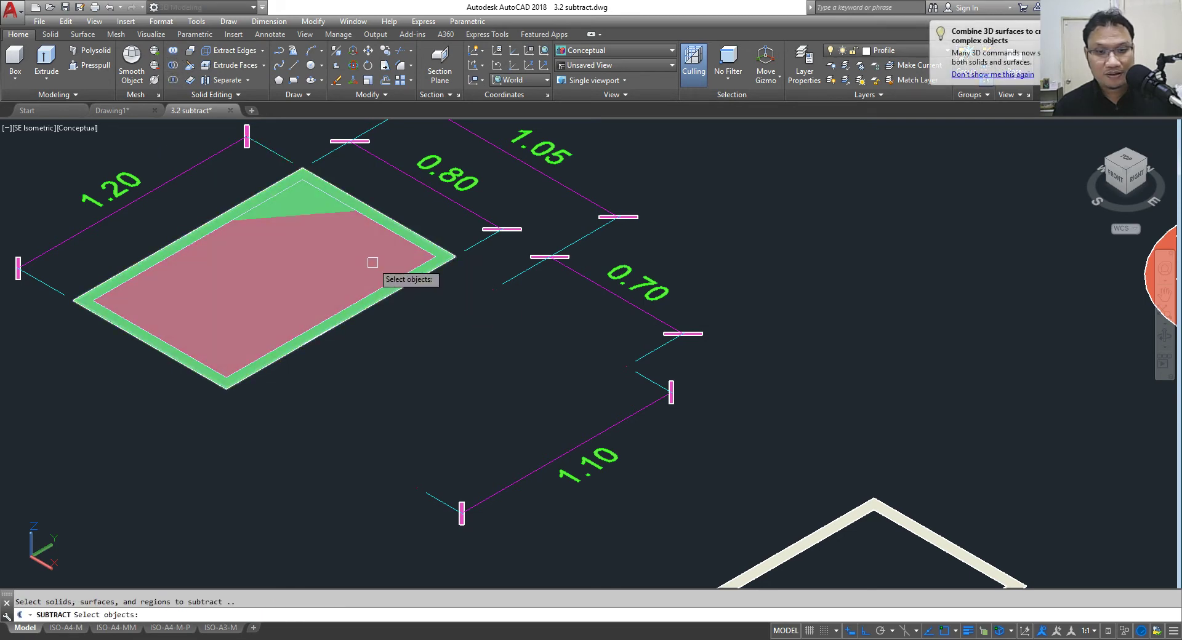
scroll(185, 397, "up", 5)
scroll(296, 338, "down", 5)
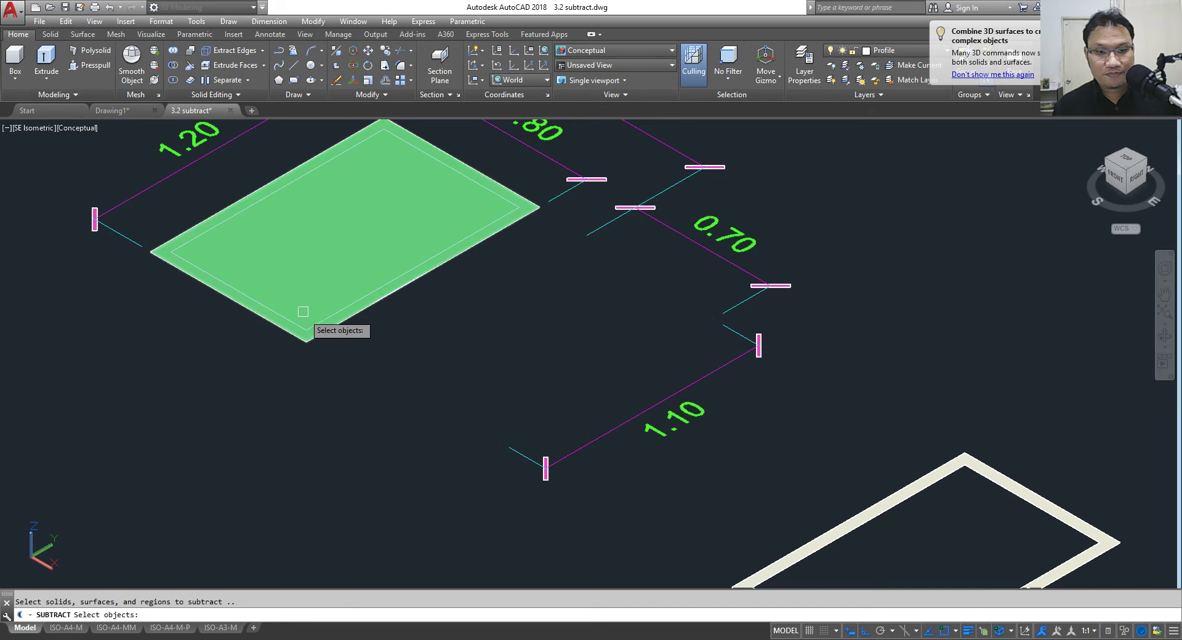
left_click(305, 322)
key("Return")
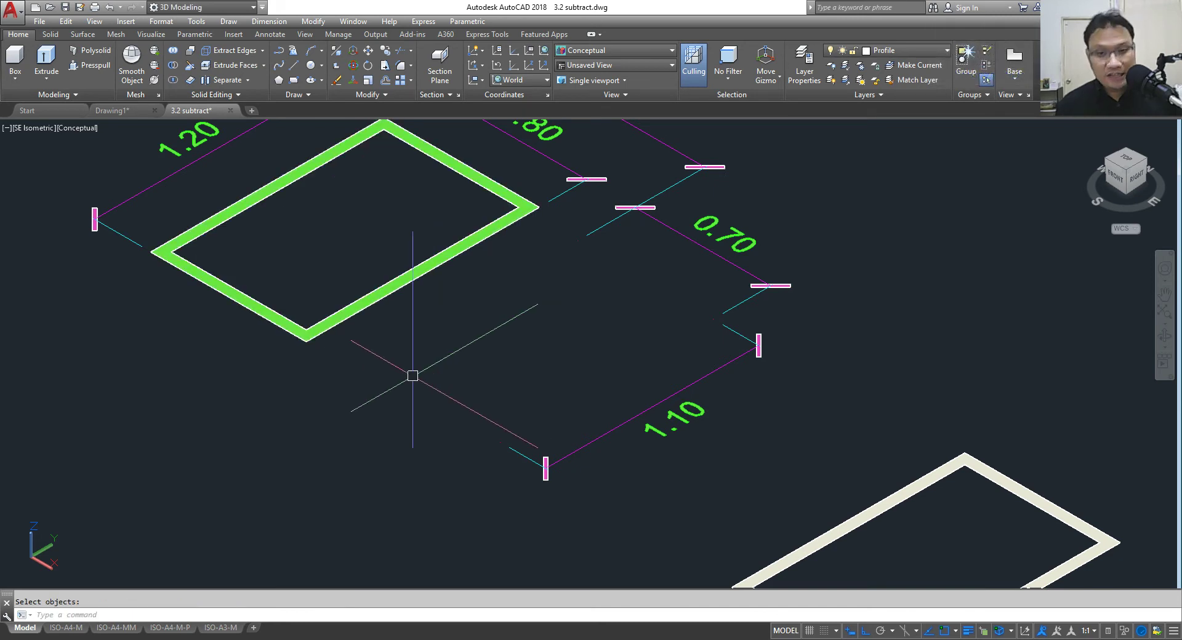
left_click(109, 14)
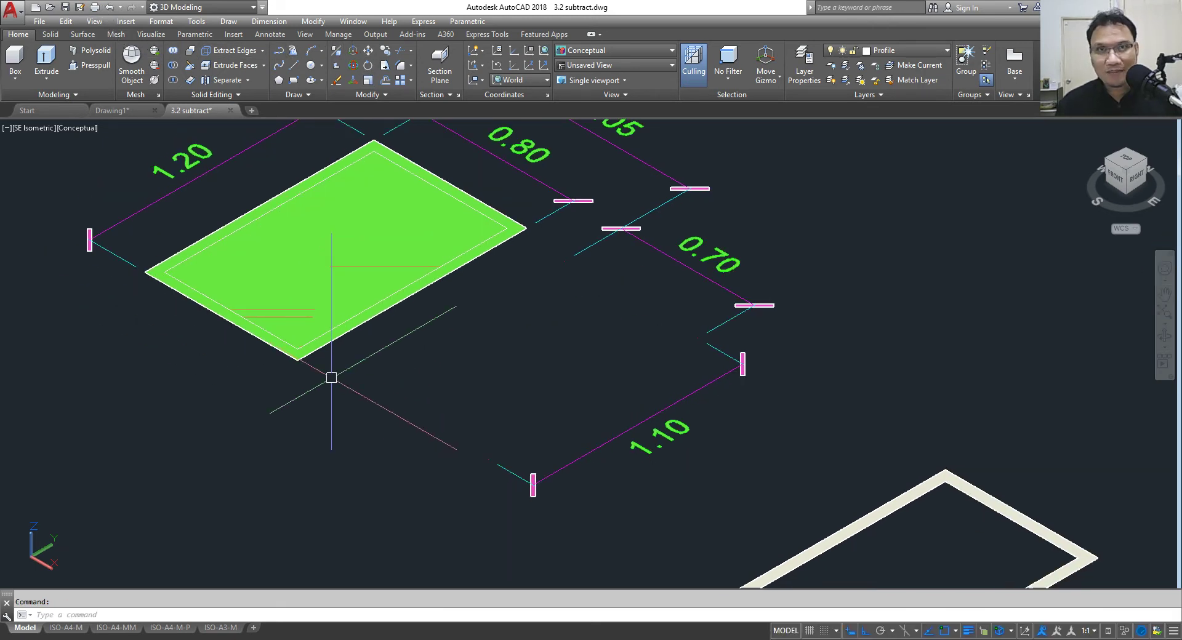
Step: In 2D Wireframe view, subtract the inner red box from the outer green box
left_click(68, 128)
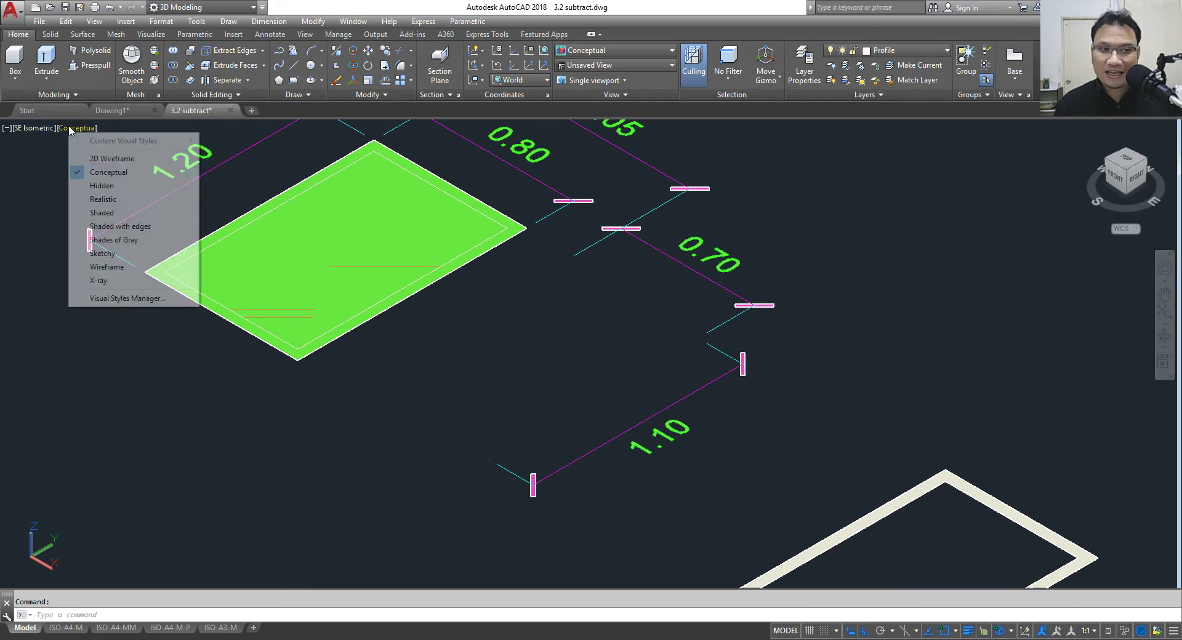
left_click(107, 160)
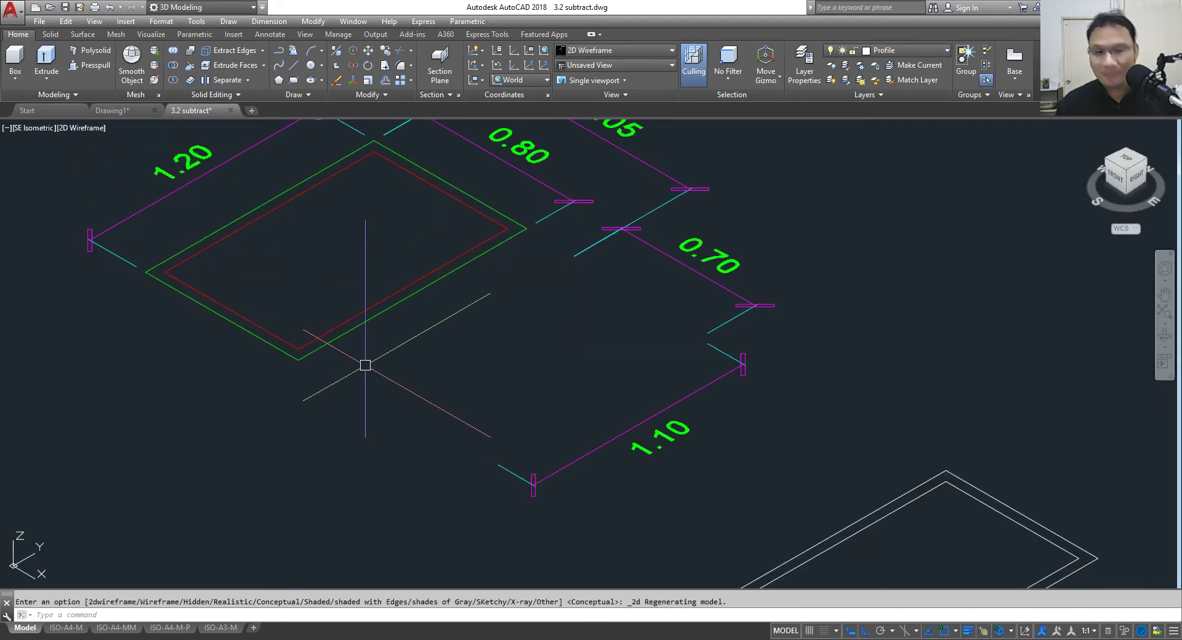
left_click(178, 68)
left_click(477, 205)
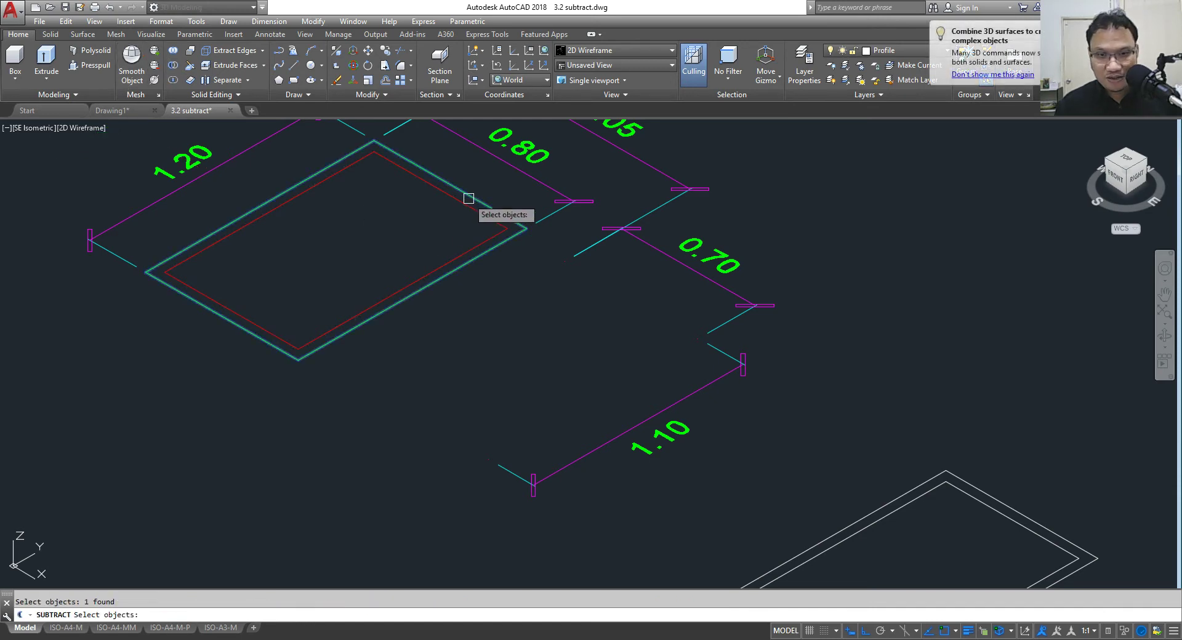
key("Return")
left_click(492, 236)
key("Return")
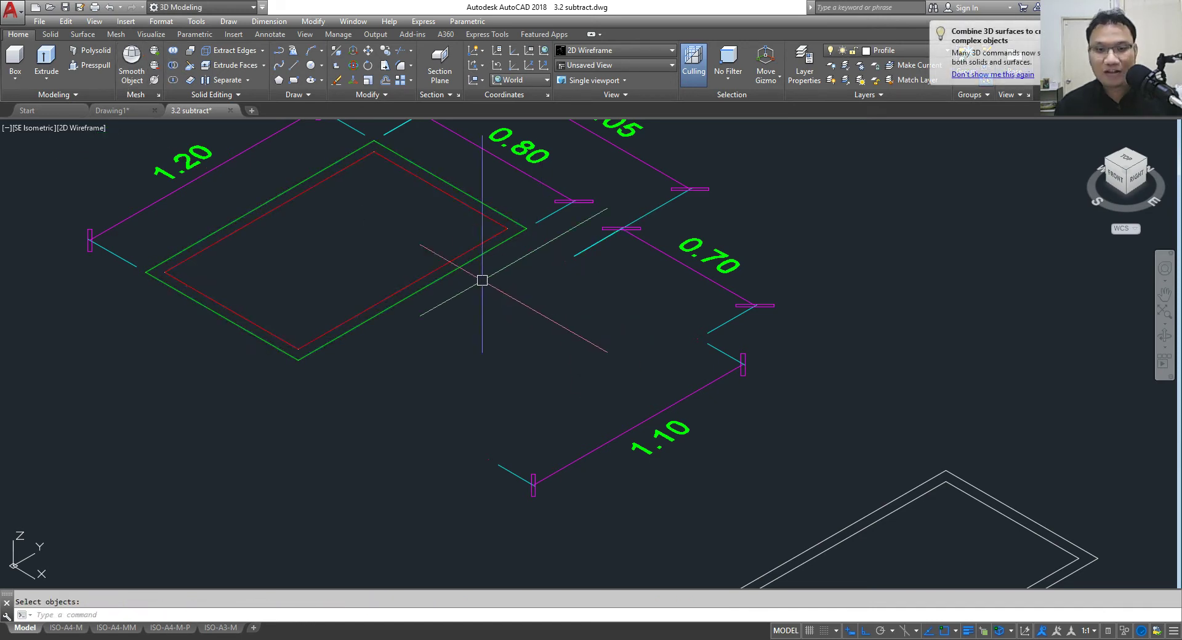
Step: Set the viewport back to the Conceptual visual style
left_click(94, 128)
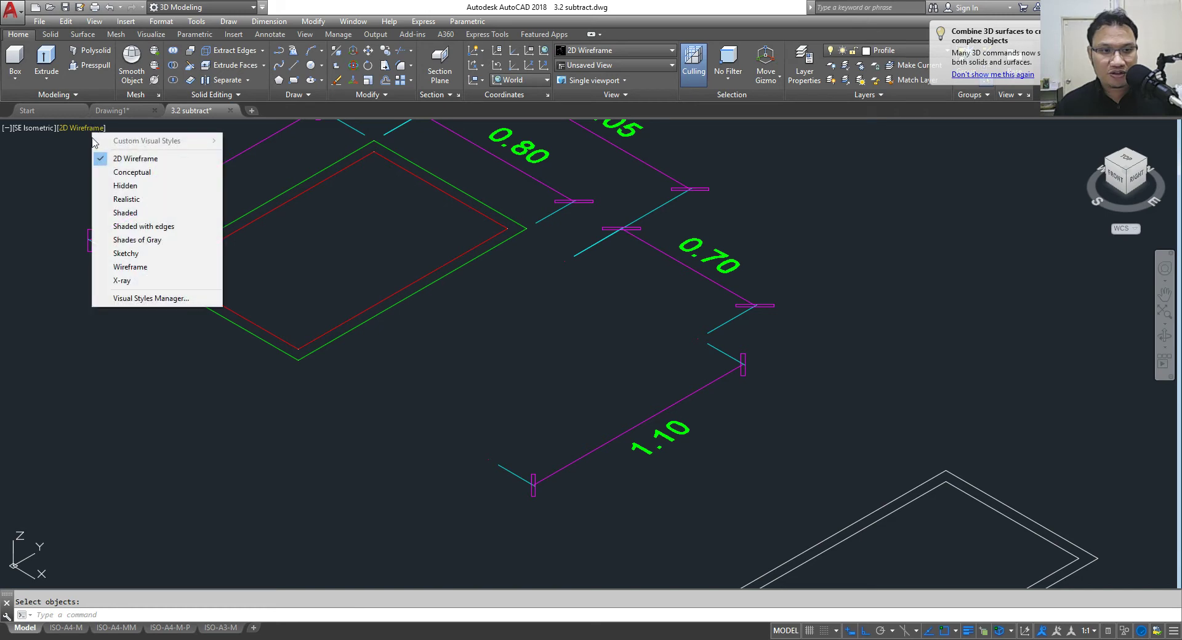
left_click(132, 177)
scroll(371, 277, "down", 5)
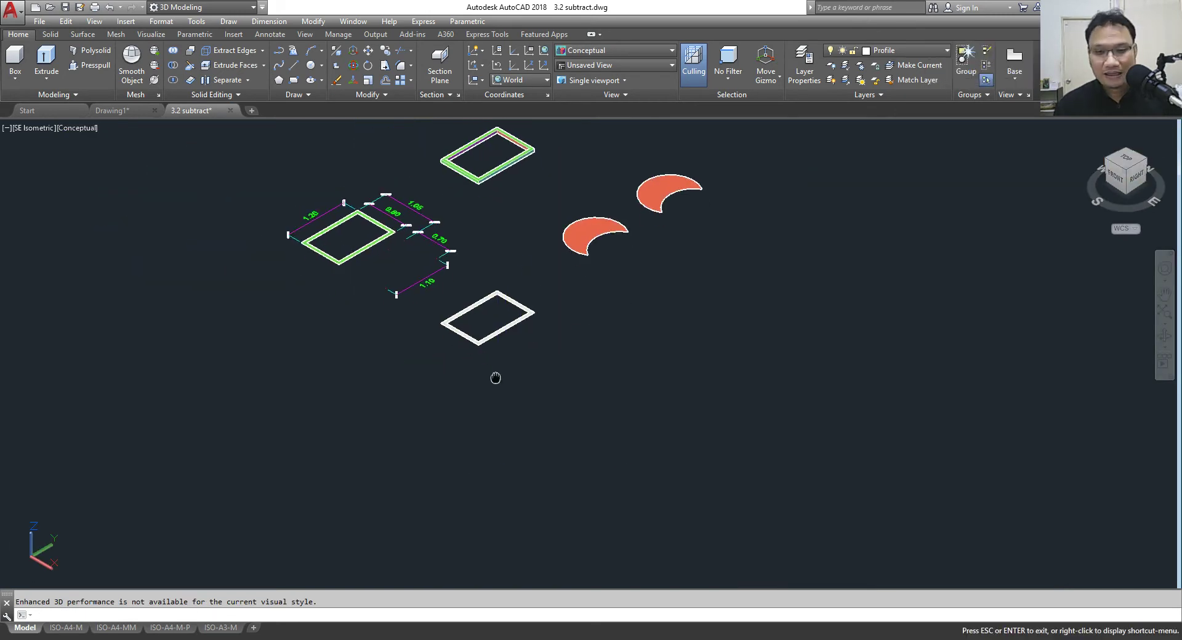
scroll(501, 310, "up", 2)
scroll(455, 354, "down", 2)
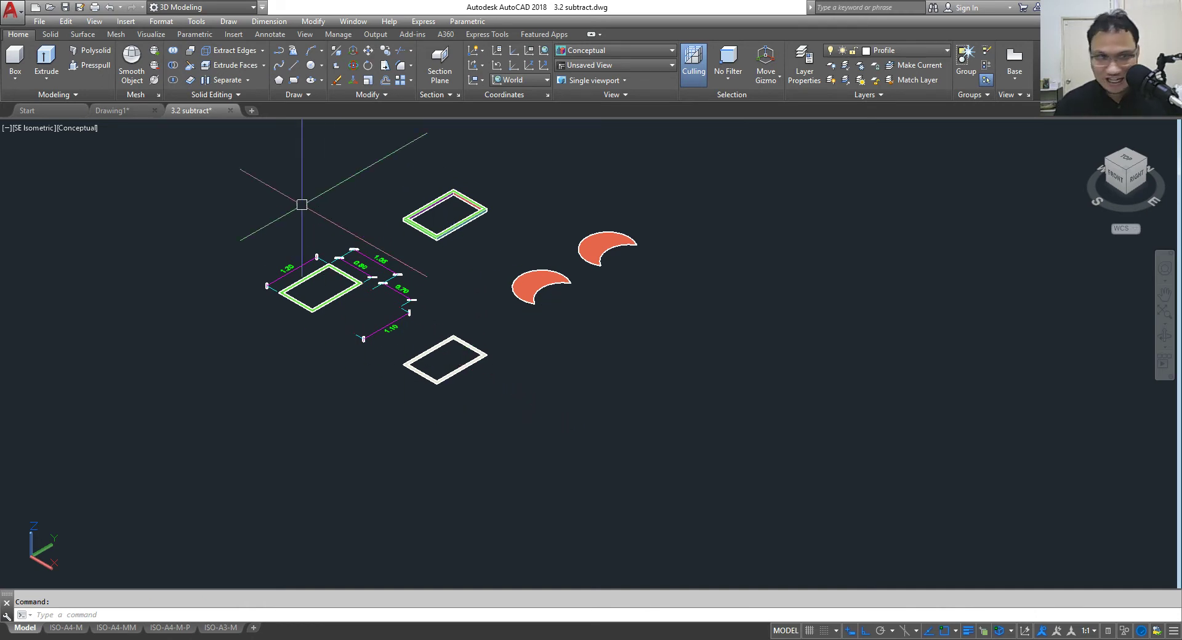
Step: Close 3.2 subtract.dwg without saving and open 3.3 Intersect.dwg
left_click(231, 110)
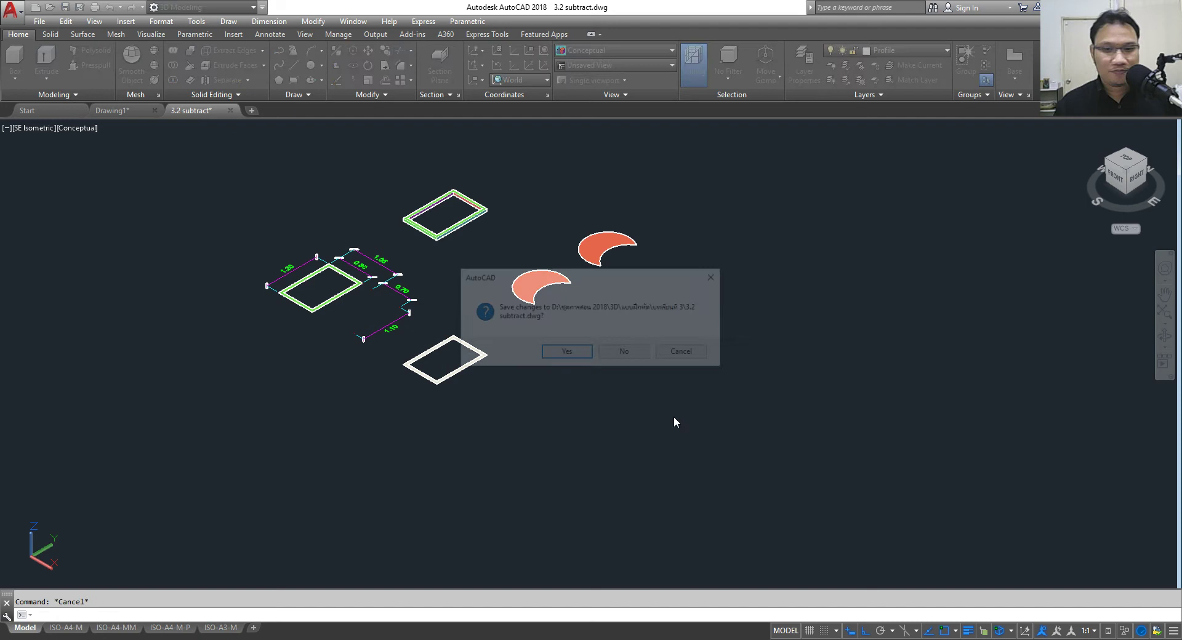
left_click(625, 356)
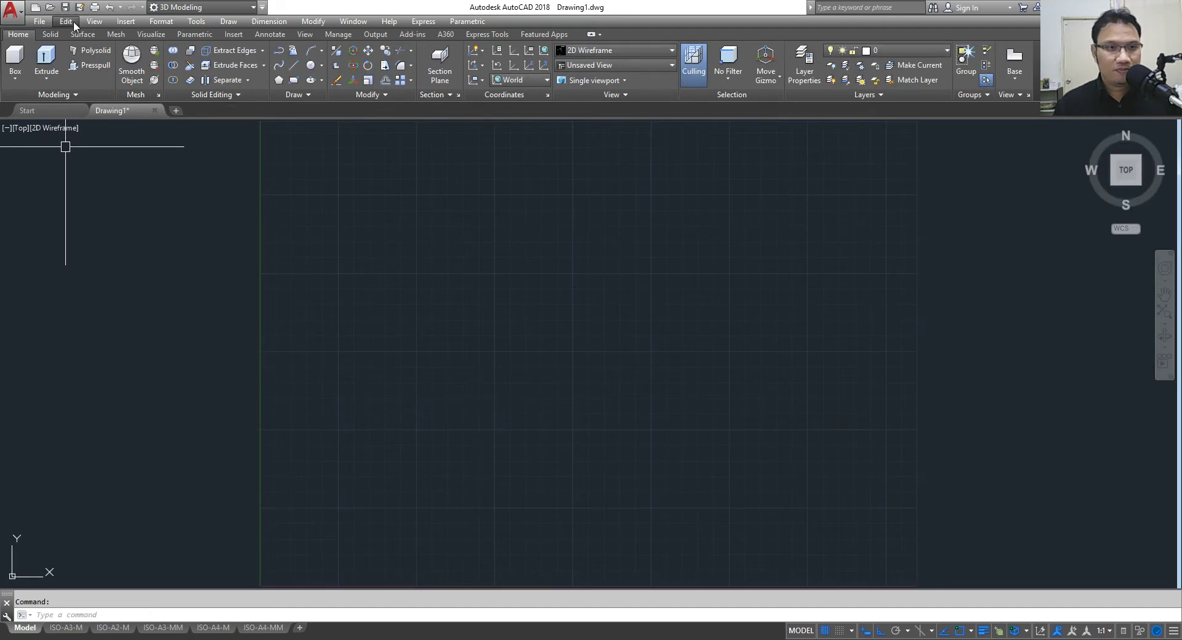
left_click(52, 9)
left_click(404, 219)
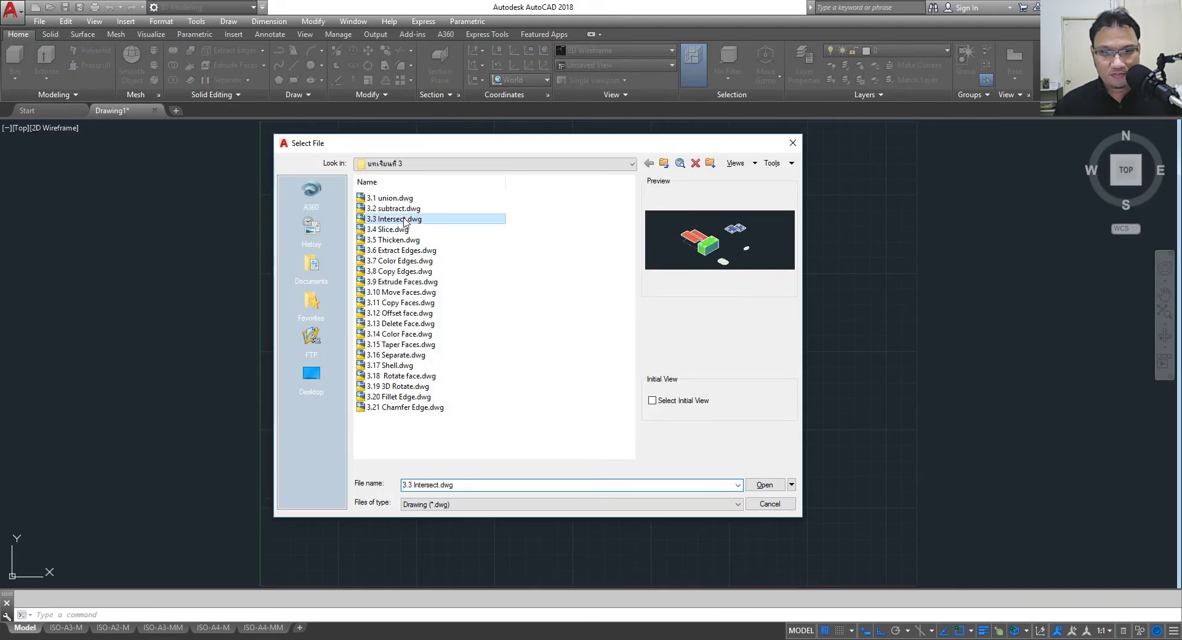
left_click(761, 486)
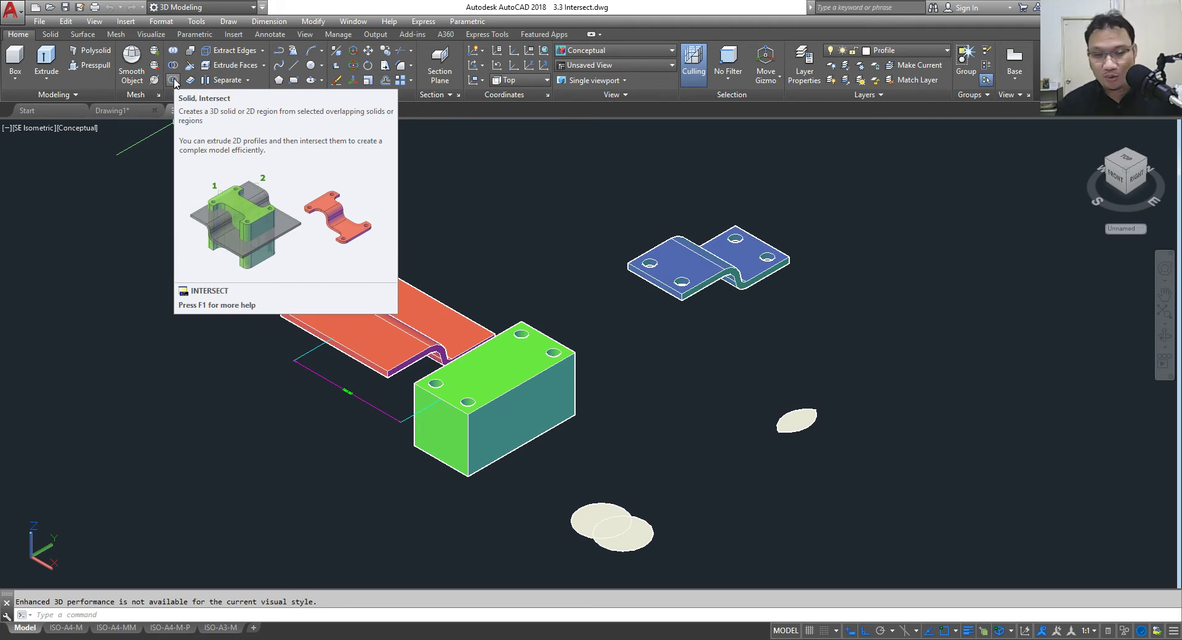
Step: Intersect the two overlapping ellipse regions into a single lens-shaped region
scroll(551, 271, "up", 1)
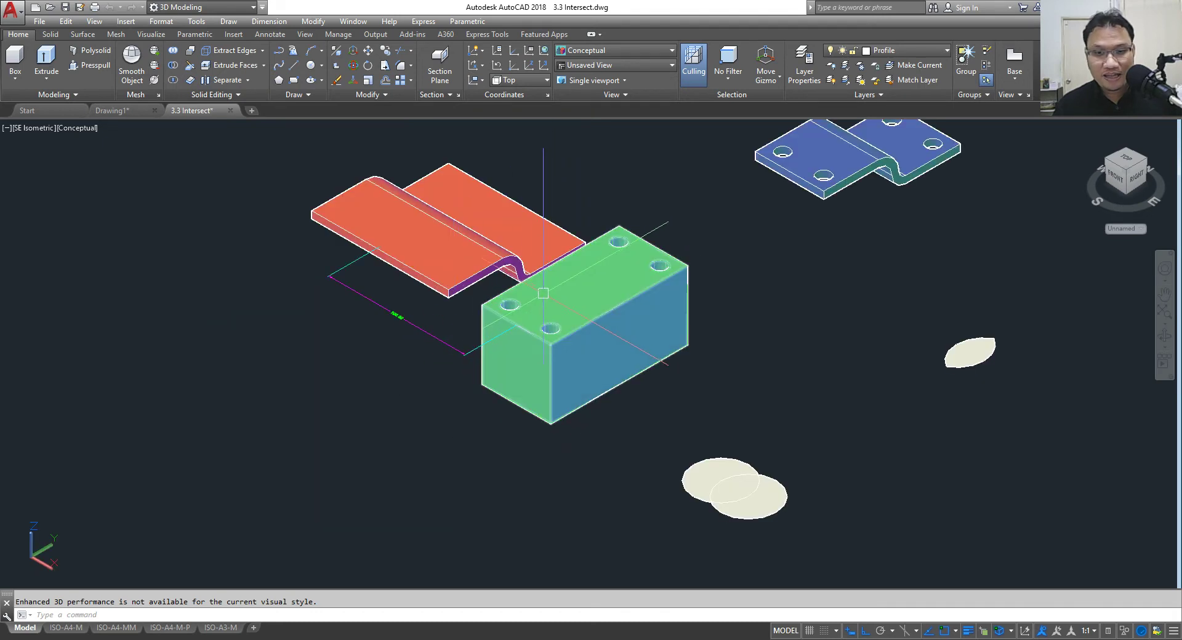
scroll(431, 317, "up", 5)
scroll(431, 317, "down", 5)
scroll(431, 316, "down", 2)
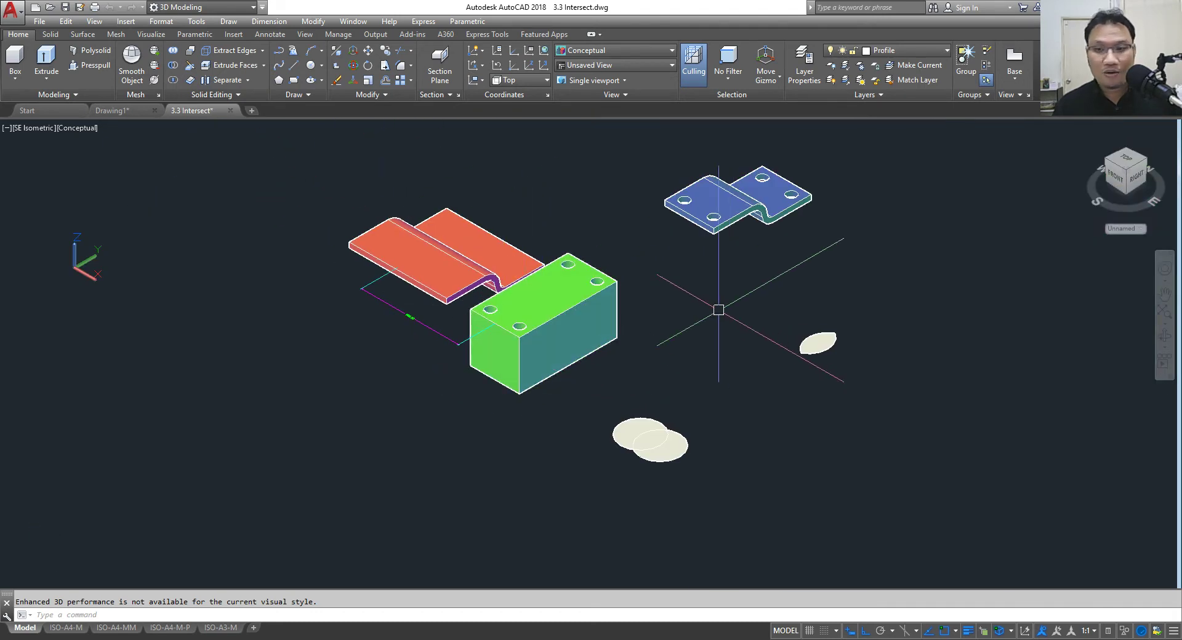
scroll(659, 480, "up", 5)
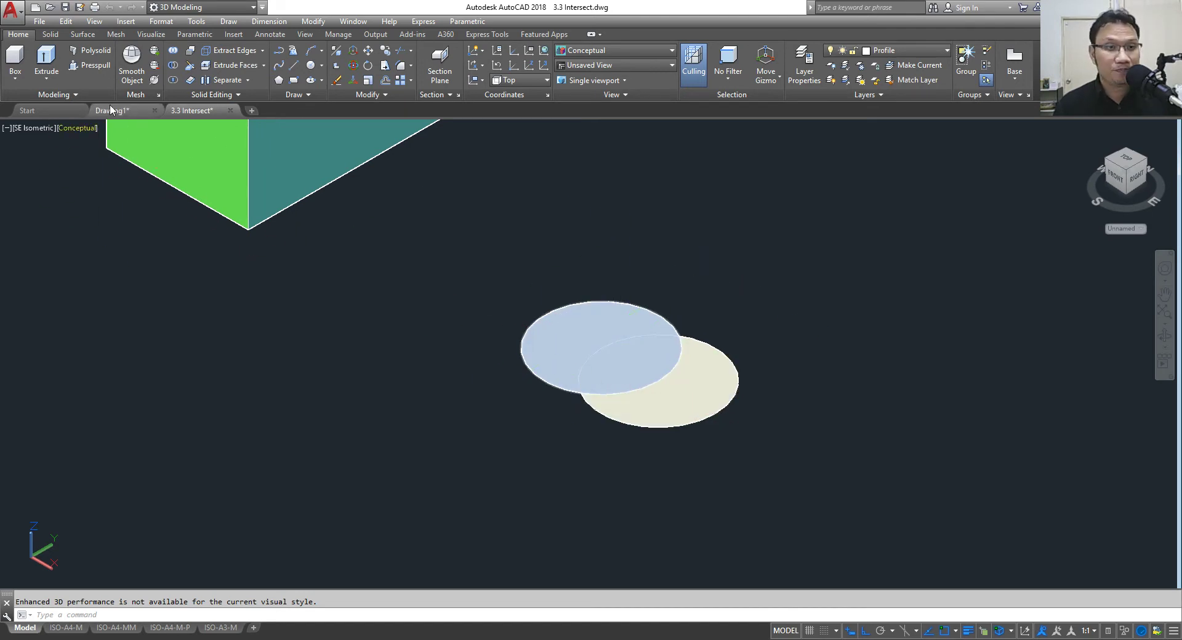
left_click_drag(799, 316, 453, 495)
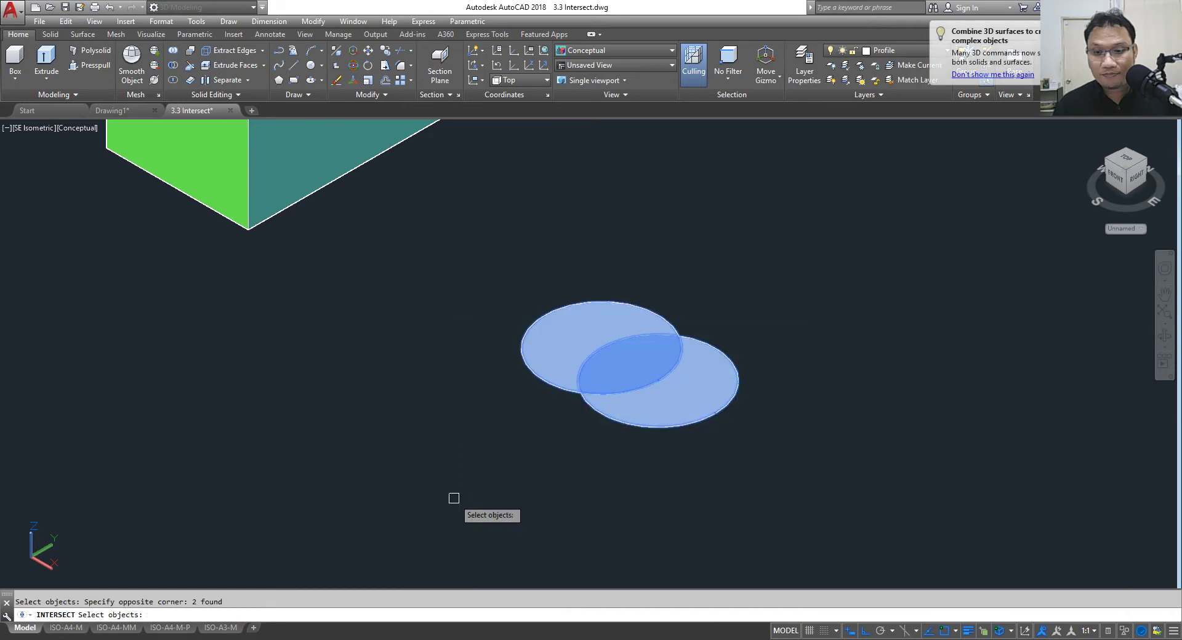
key("Return")
scroll(566, 382, "down", 5)
scroll(576, 381, "up", 4)
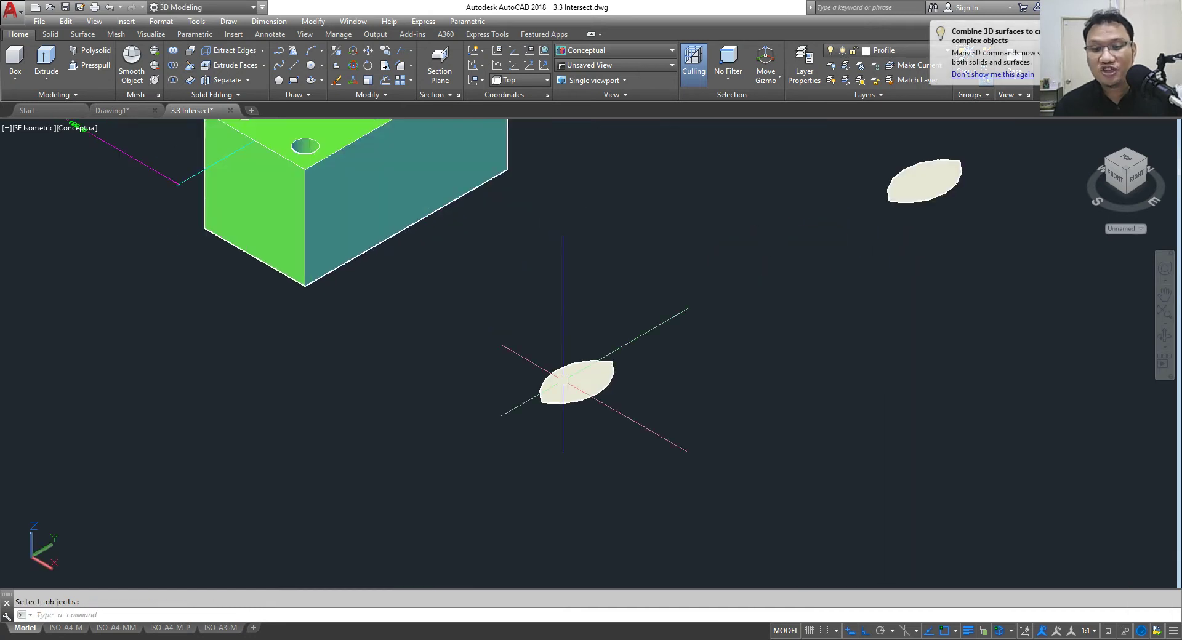
scroll(566, 381, "down", 4)
scroll(566, 381, "up", 3)
middle_click_drag(578, 394, 717, 426)
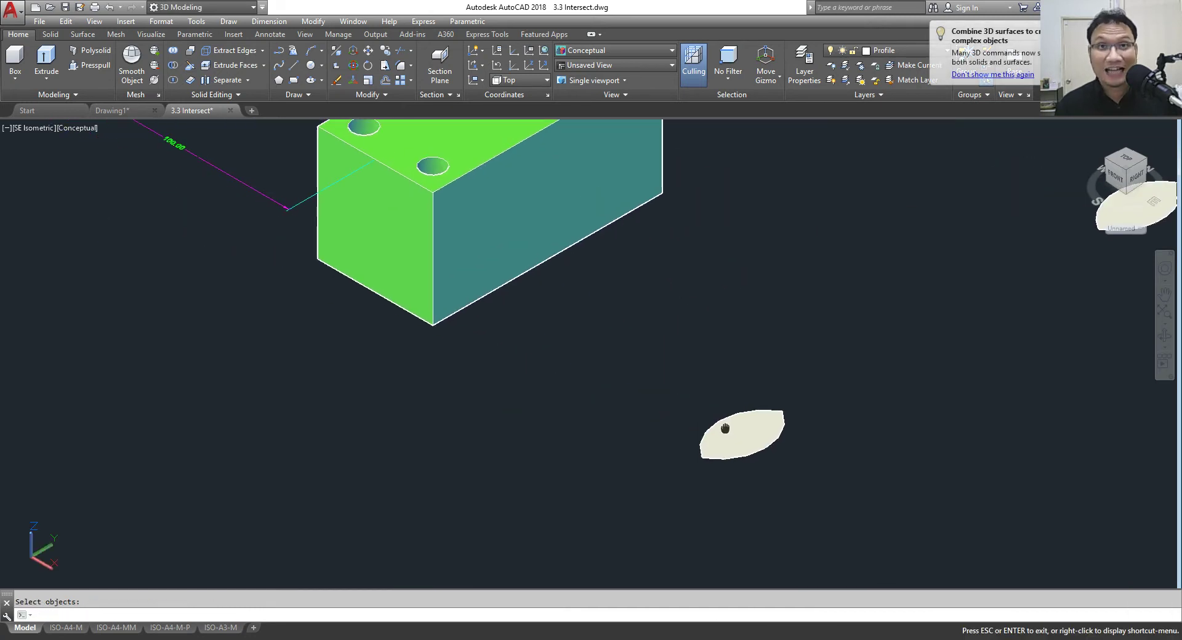
scroll(624, 390, "down", 4)
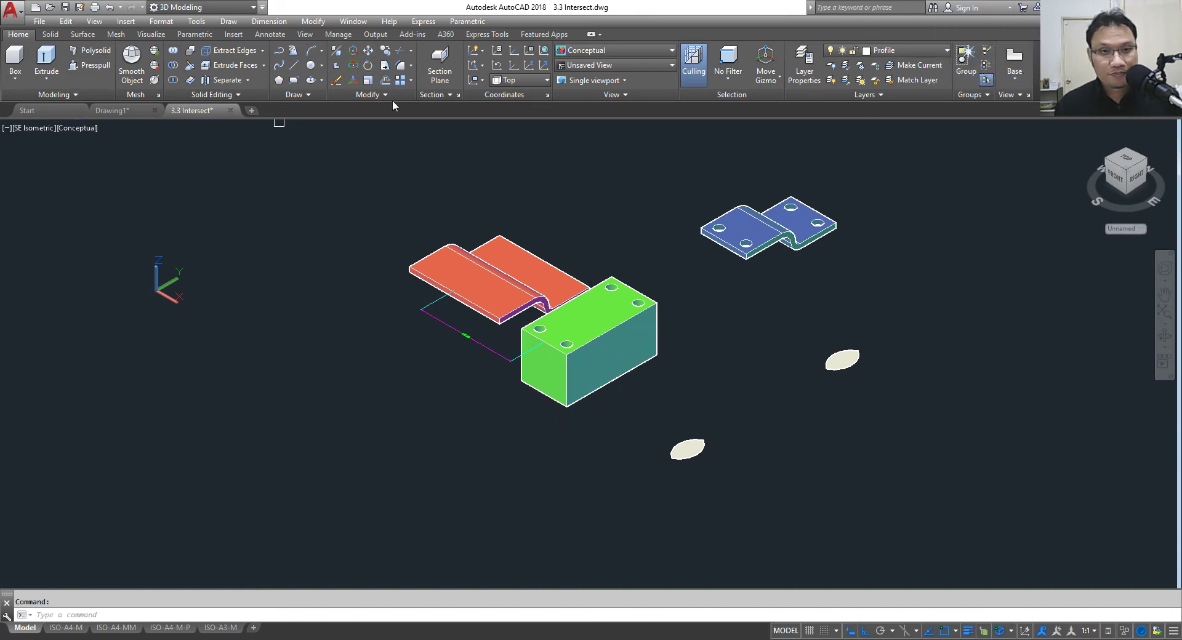
Step: Move the green box 100 units onto the orange plate
left_click(368, 50)
left_click(576, 378)
key("Return")
left_click(463, 440)
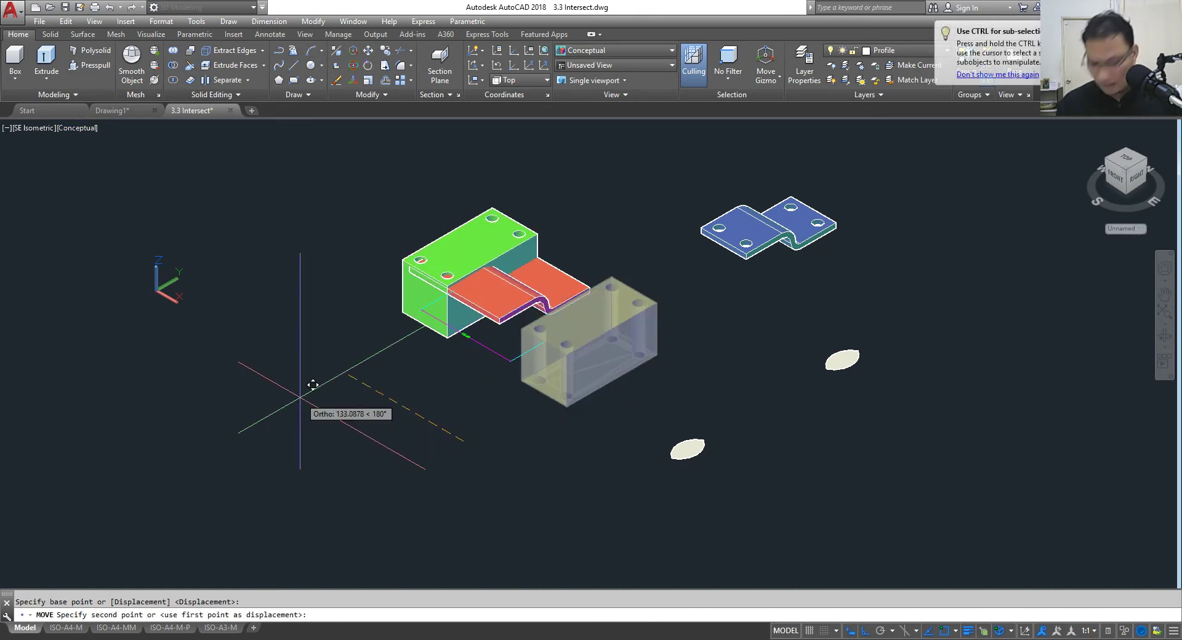
type("100")
key("Return")
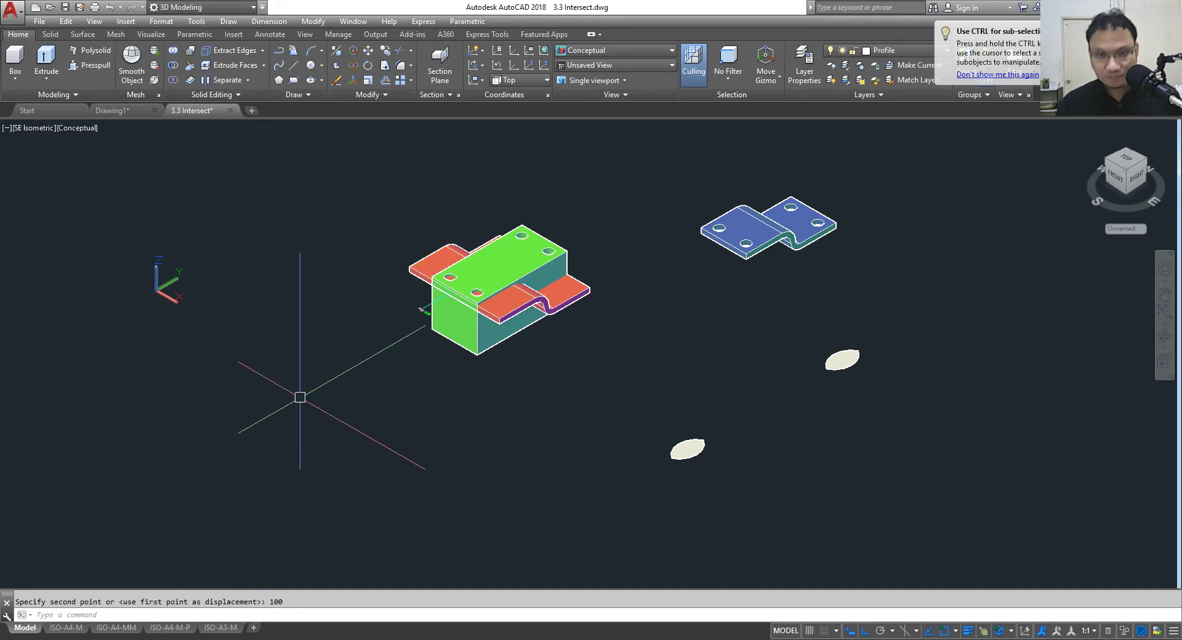
scroll(529, 269, "up", 5)
scroll(421, 274, "down", 6)
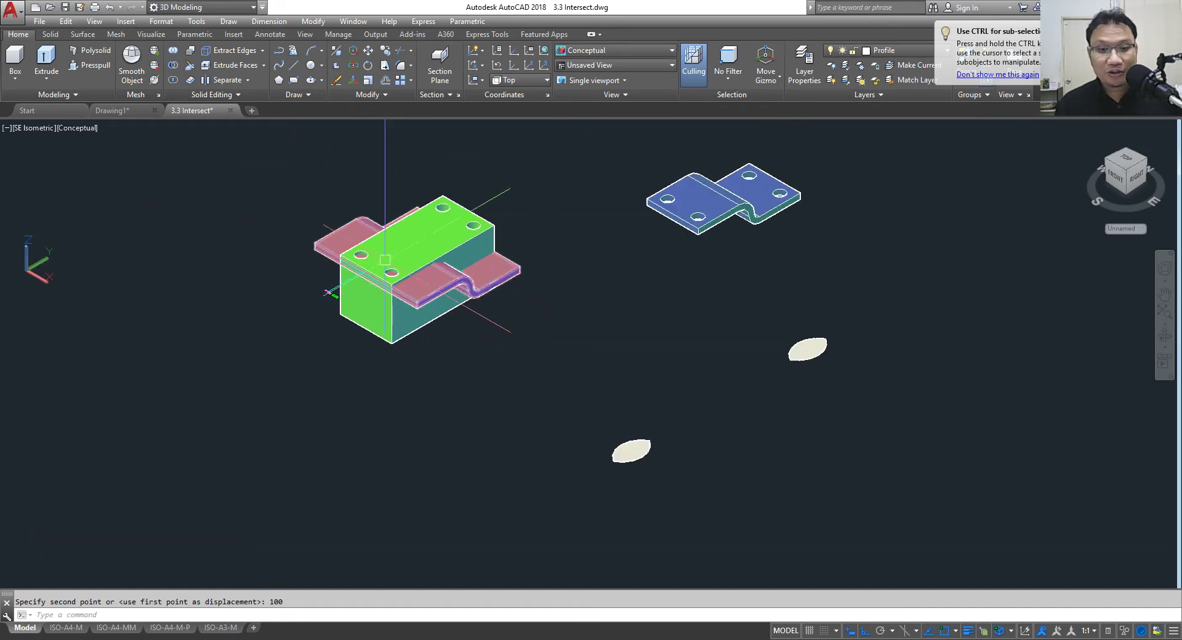
Step: Intersect the green box with the plate using a window selection of both solids
left_click(173, 80)
left_click(549, 163)
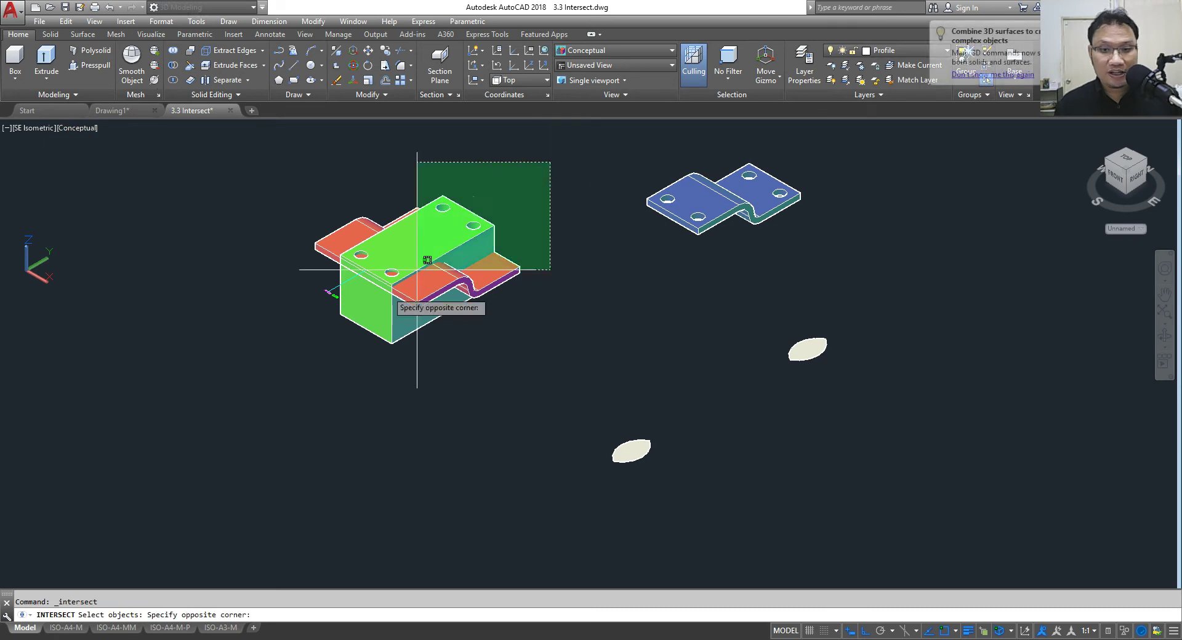
left_click(197, 398)
key("Return")
scroll(263, 332, "up", 2)
scroll(317, 295, "up", 3)
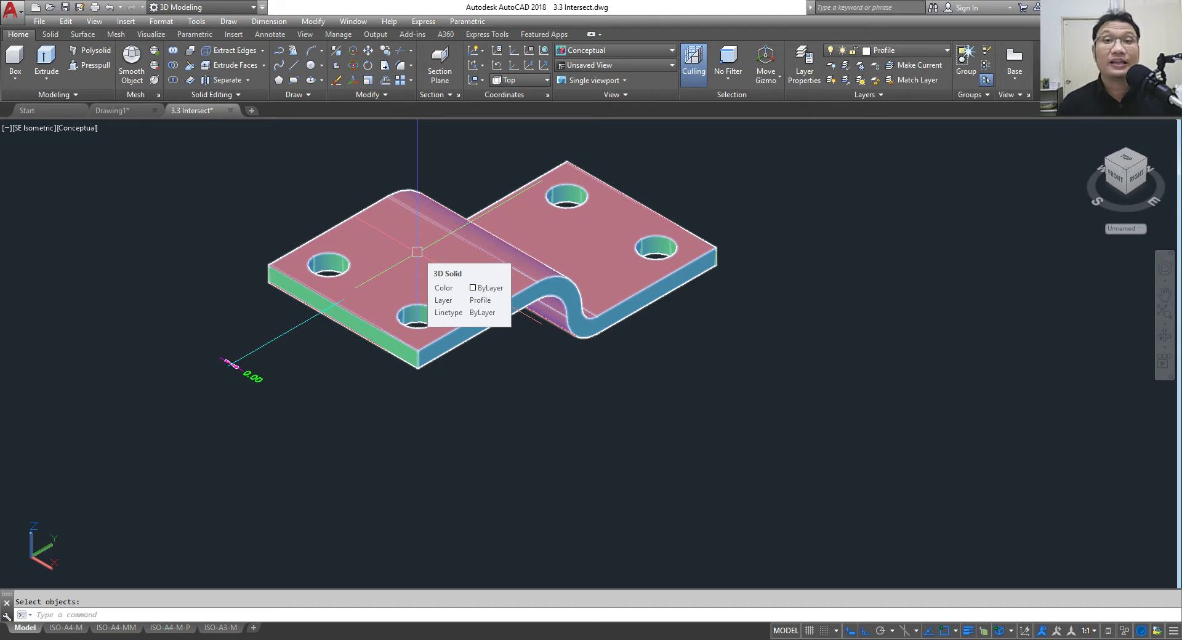
Step: Crossing-select all five plates and lens regions and delete them
scroll(416, 252, "down", 4)
scroll(533, 284, "down", 4)
scroll(532, 283, "up", 3)
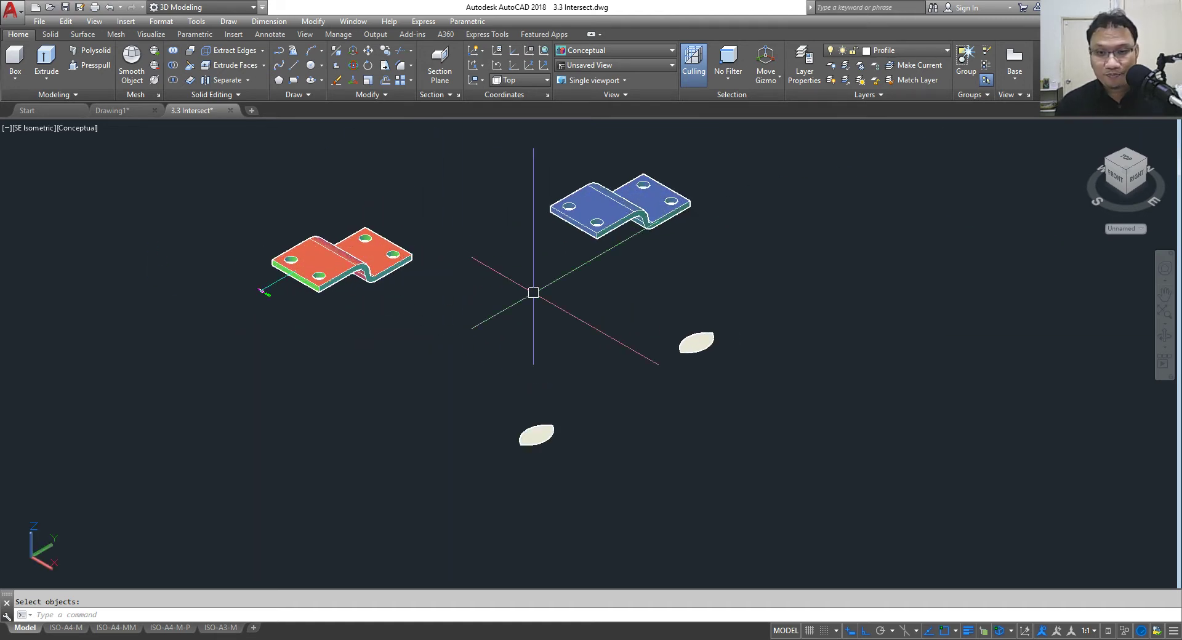
scroll(465, 261, "down", 2)
scroll(465, 261, "down", 2)
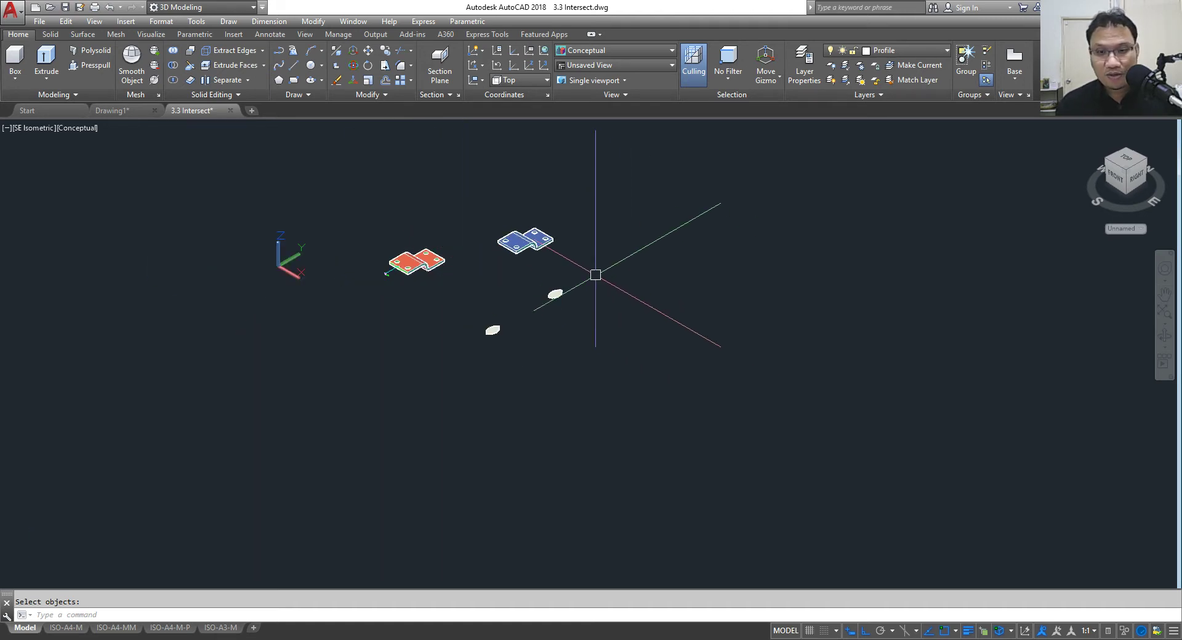
scroll(588, 276, "up", 3)
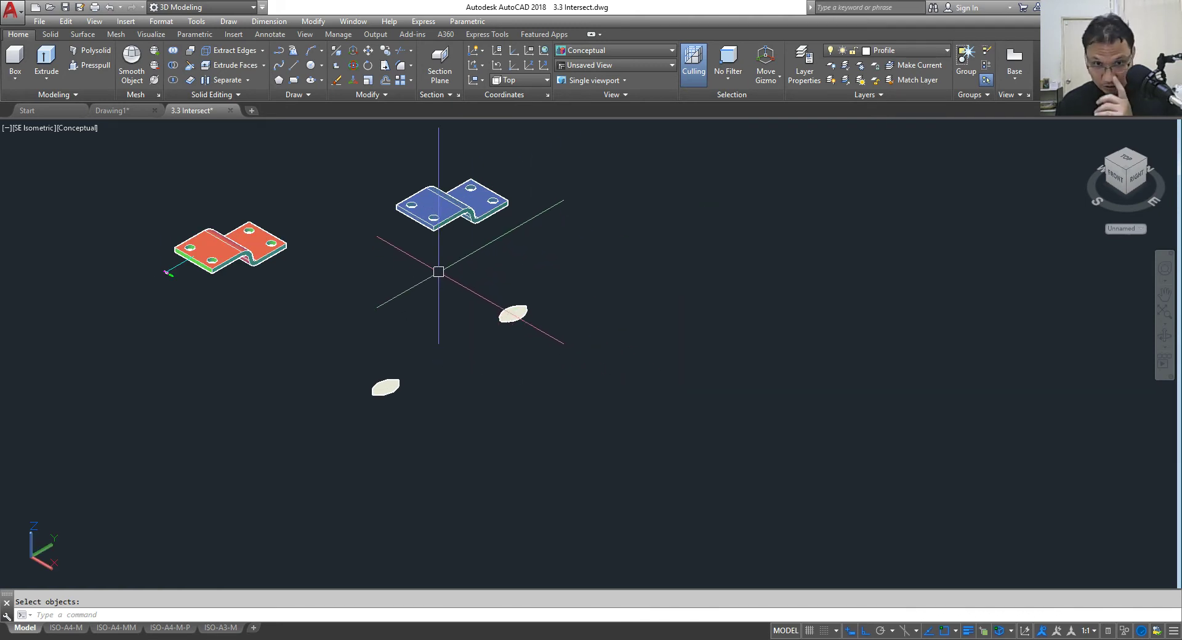
key("Escape")
middle_click_drag(480, 271, 541, 261)
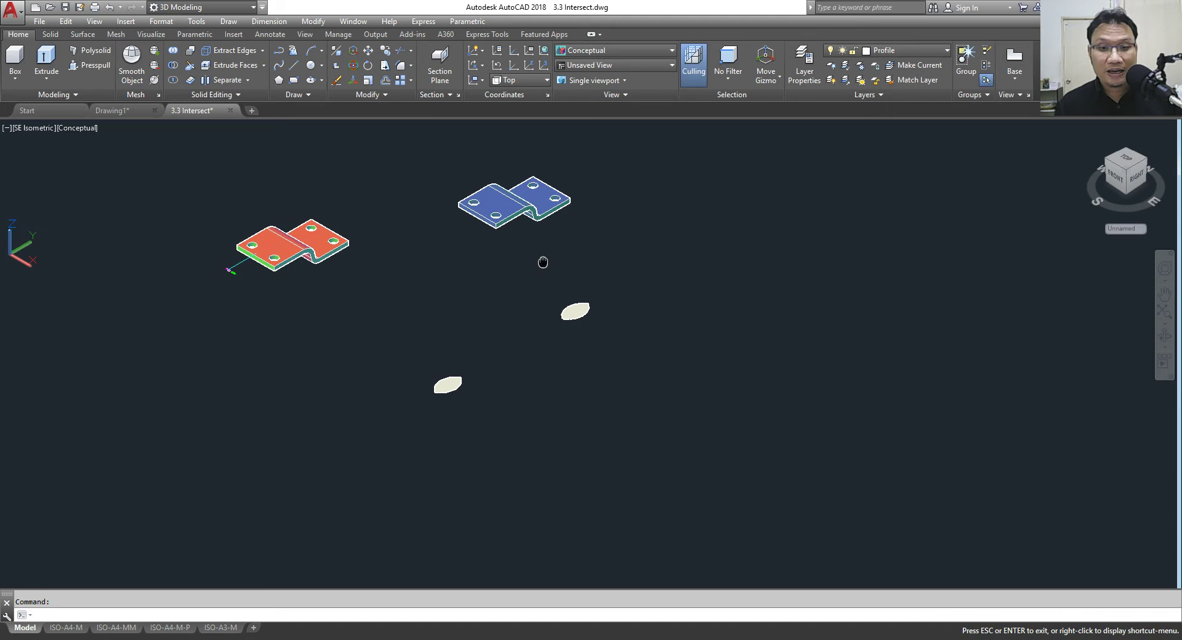
left_click(693, 142)
left_click(123, 499)
key("Delete")
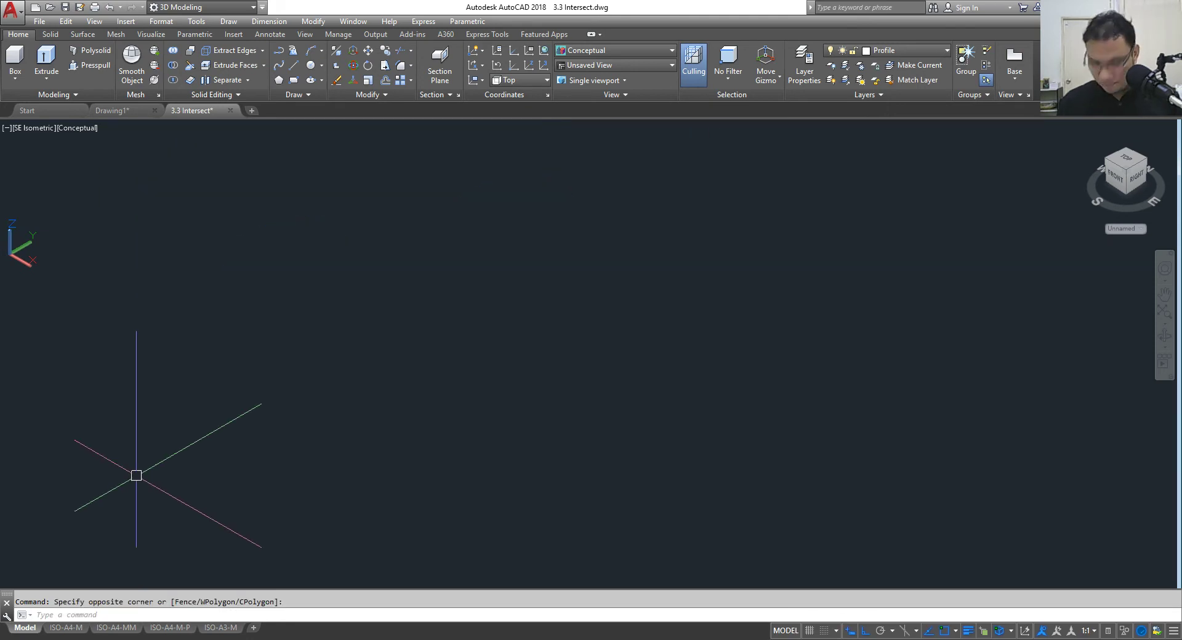
Step: Draw a closed 200 by 150 rectangle outline with LINE
left_click(295, 62)
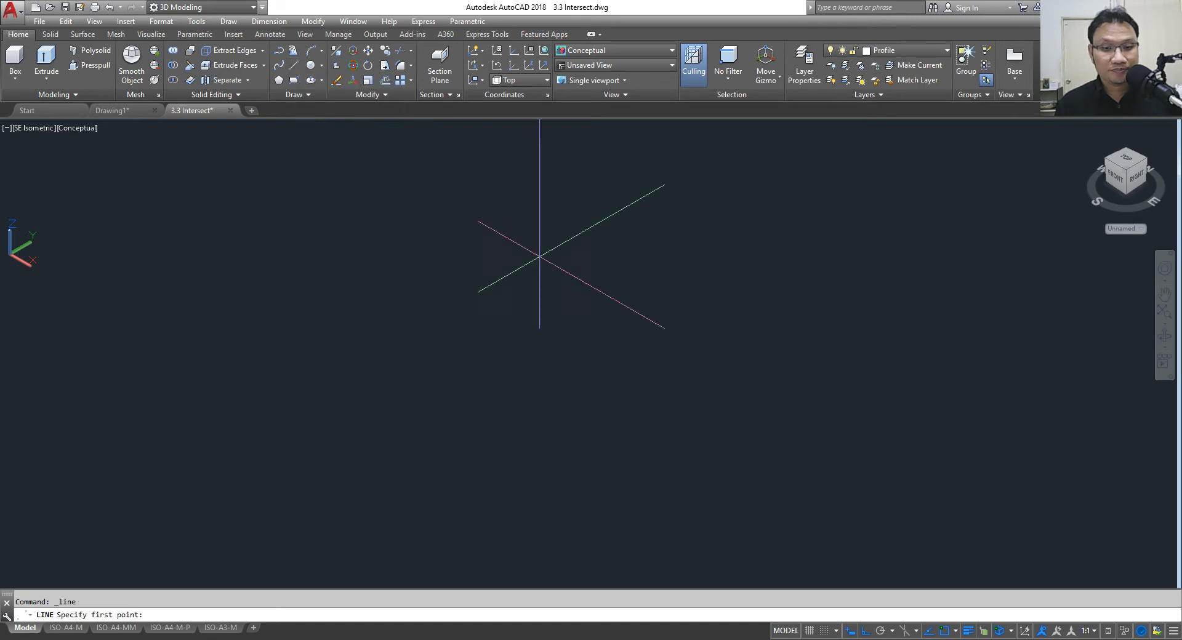
left_click(459, 395)
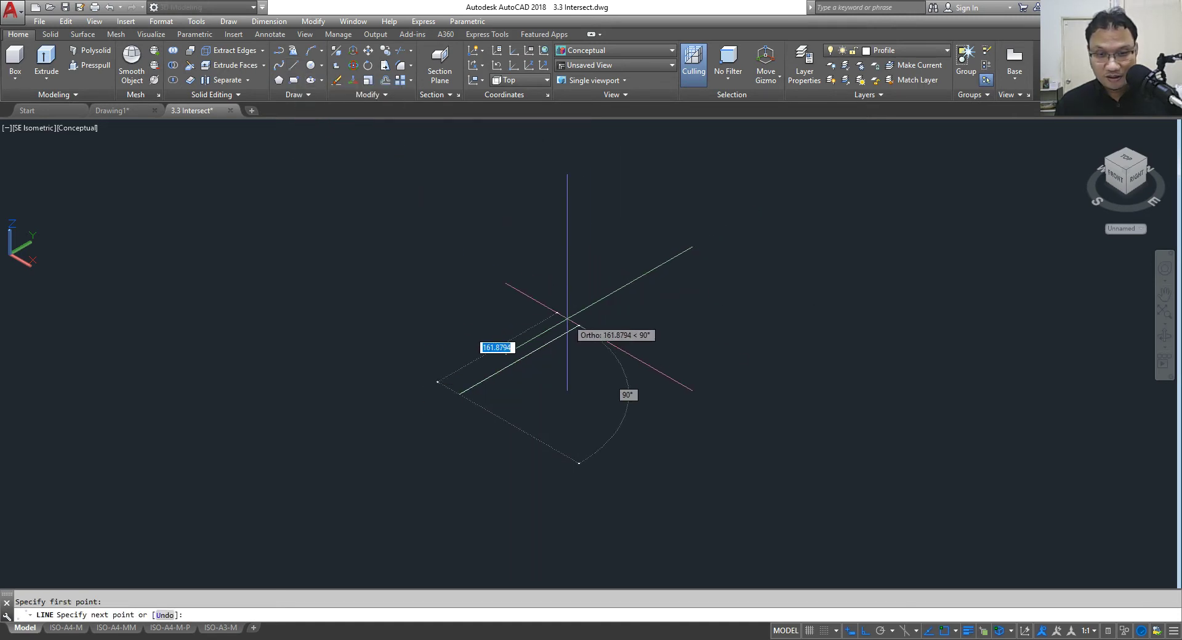
key("Return")
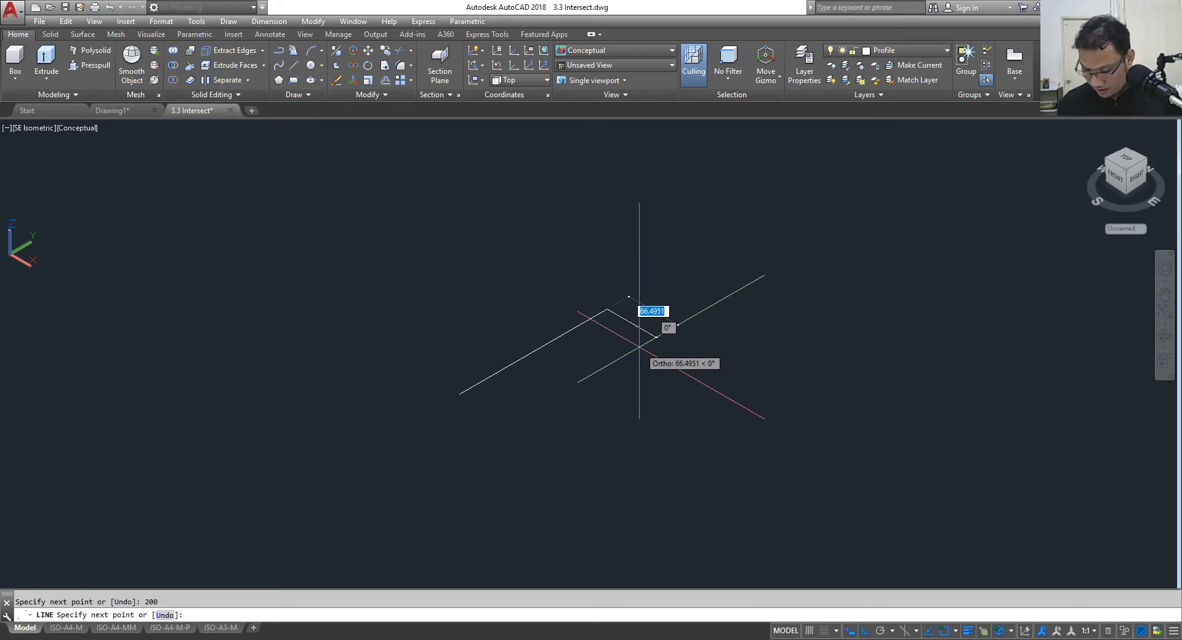
type("150")
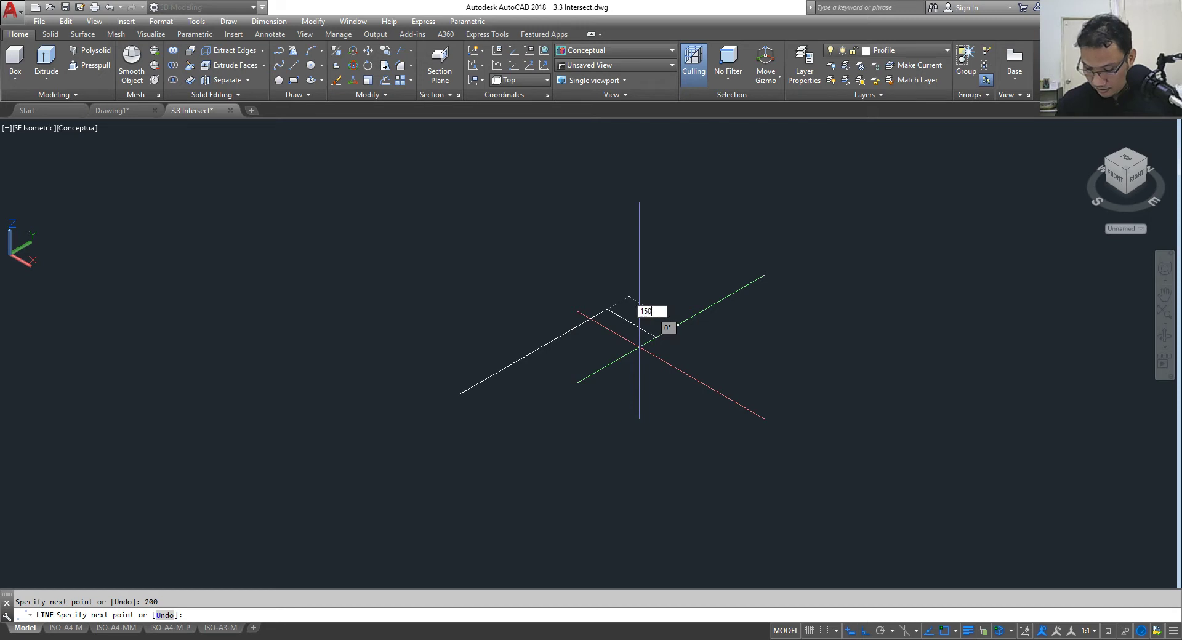
key("Return")
type("200")
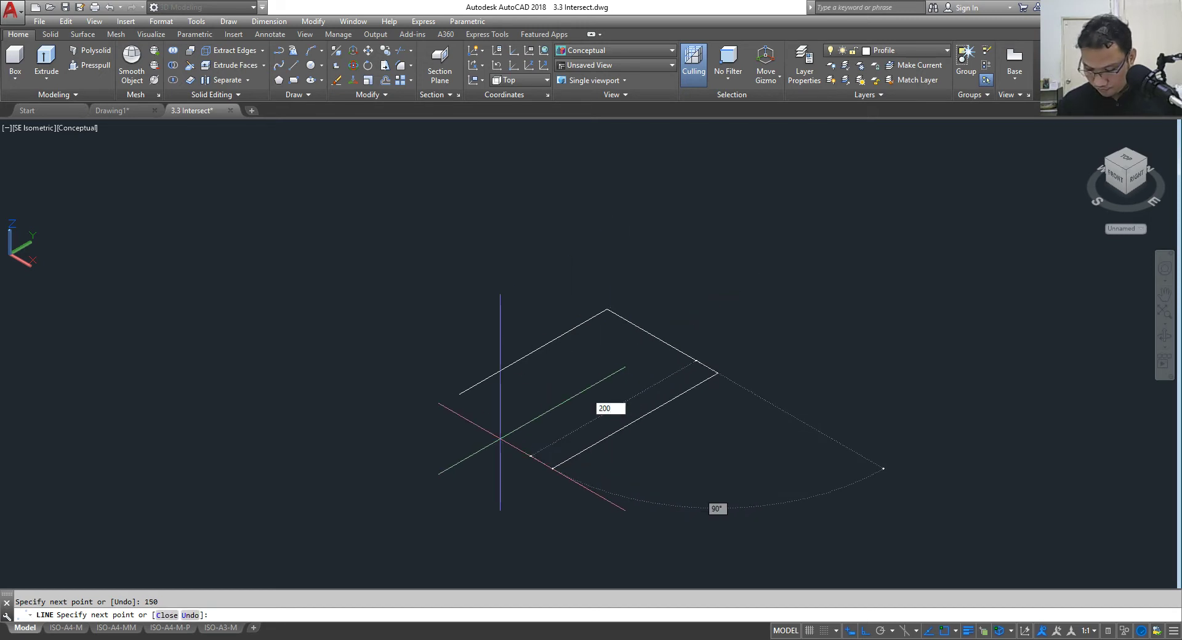
key("Return")
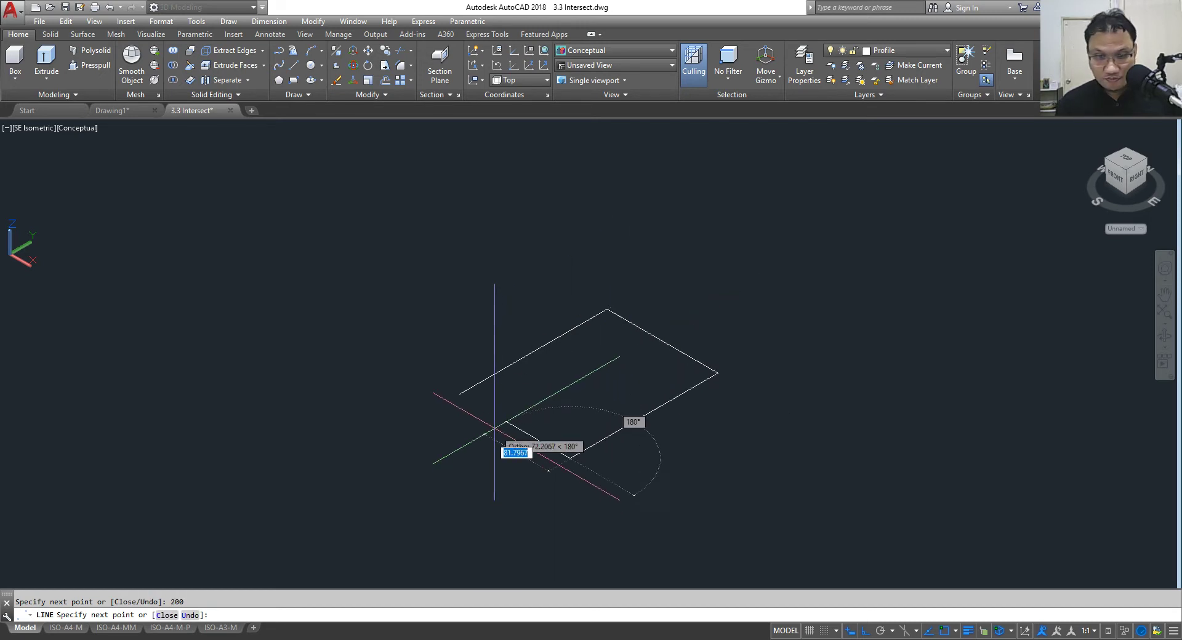
right_click(466, 320)
left_click(537, 370)
scroll(537, 369, "up", 3)
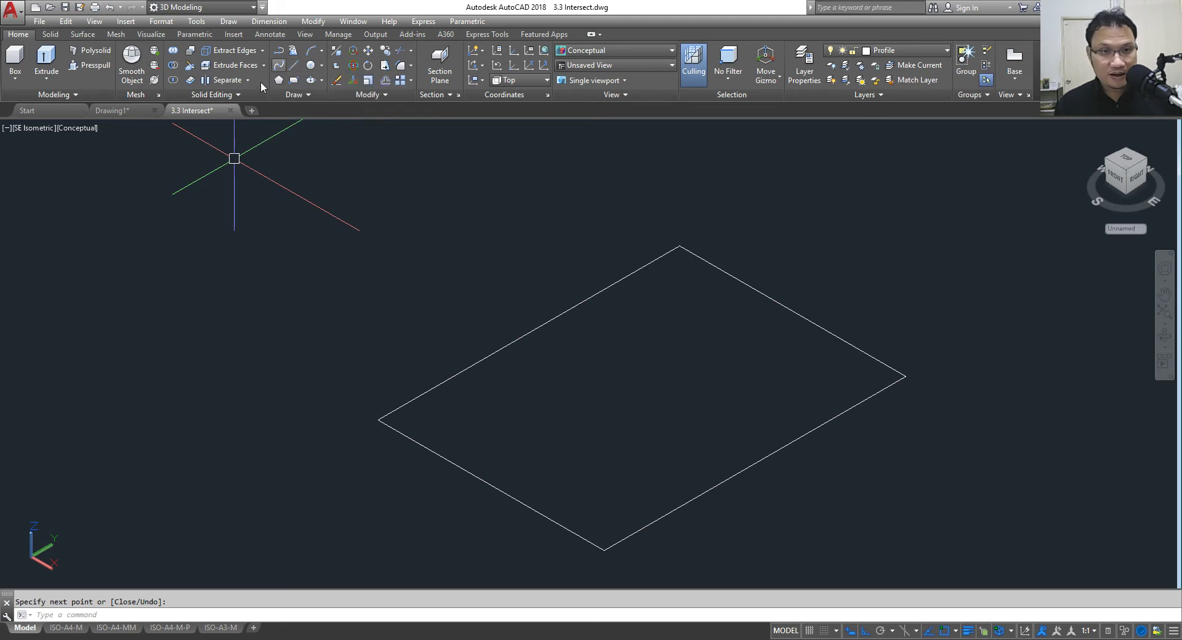
Step: Offset the upper-right and lower-left edges 20 units inward
left_click(387, 81)
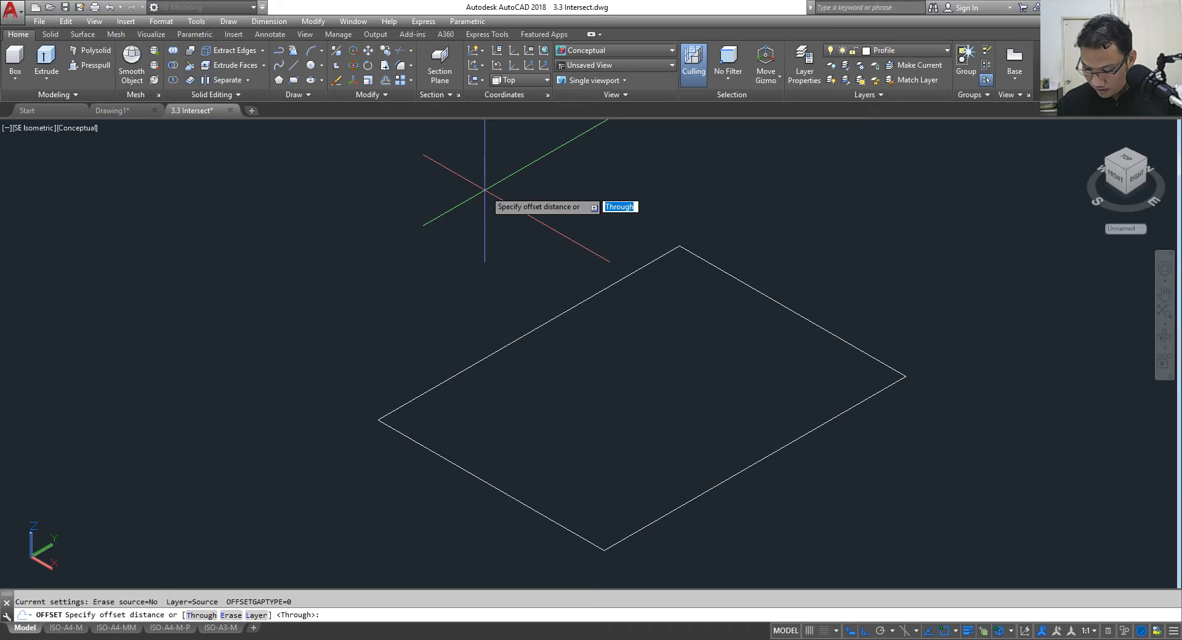
key("Return")
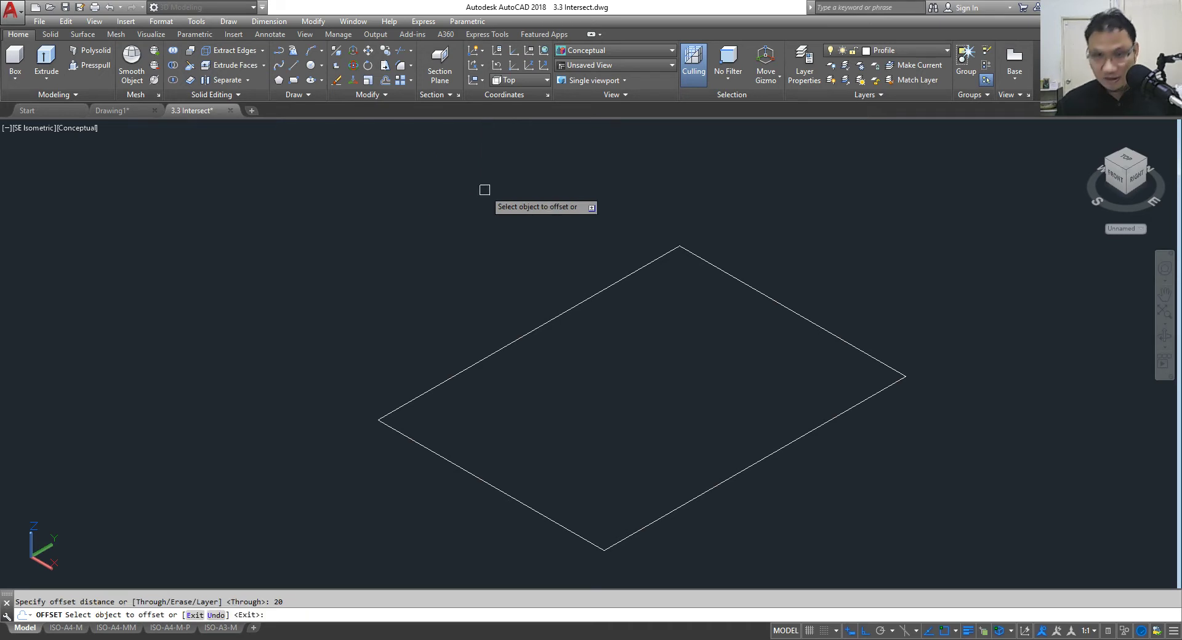
left_click(803, 317)
left_click(657, 388)
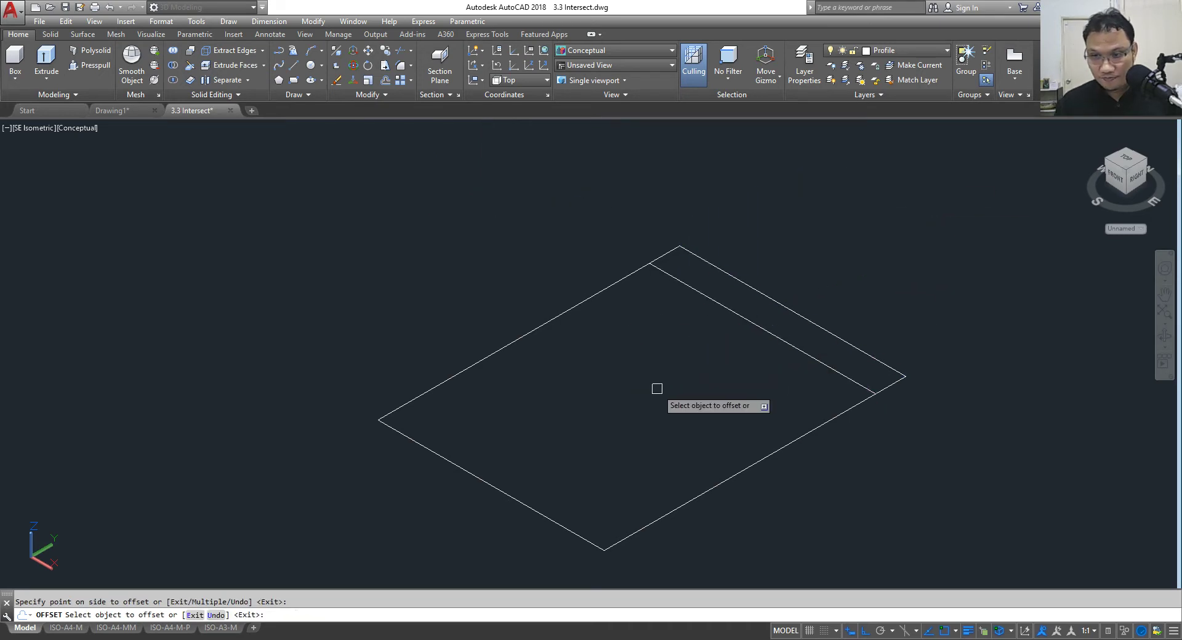
left_click(513, 497)
left_click(643, 429)
key("Escape")
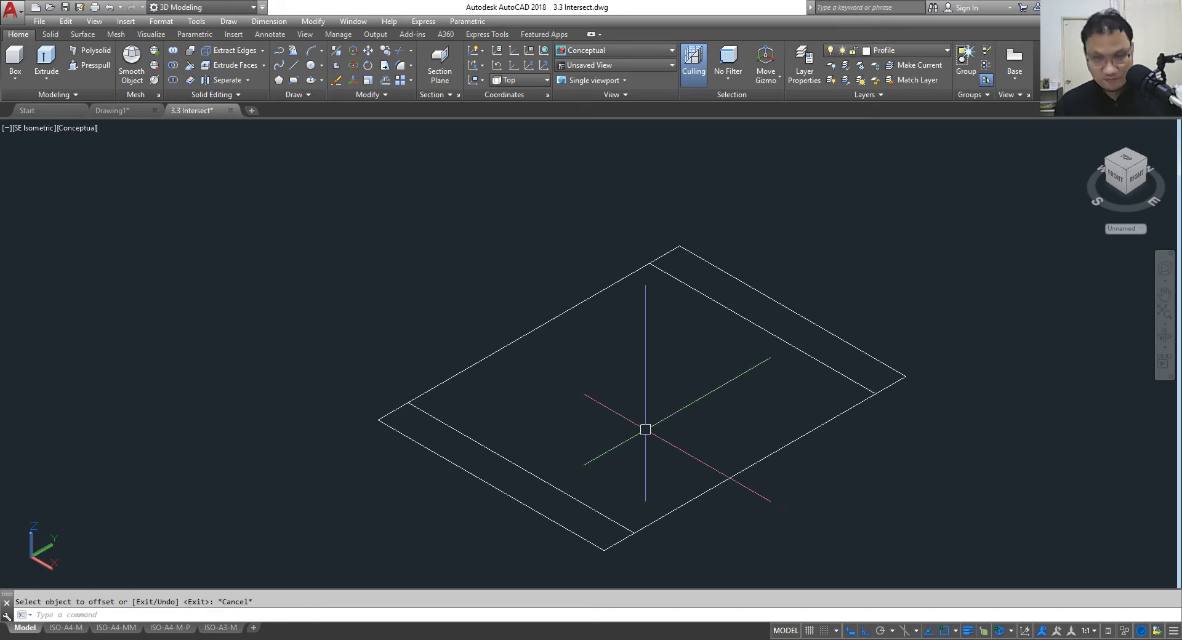
Step: Draw two diagonal lines from the corners across the right and left strips
left_click(298, 65)
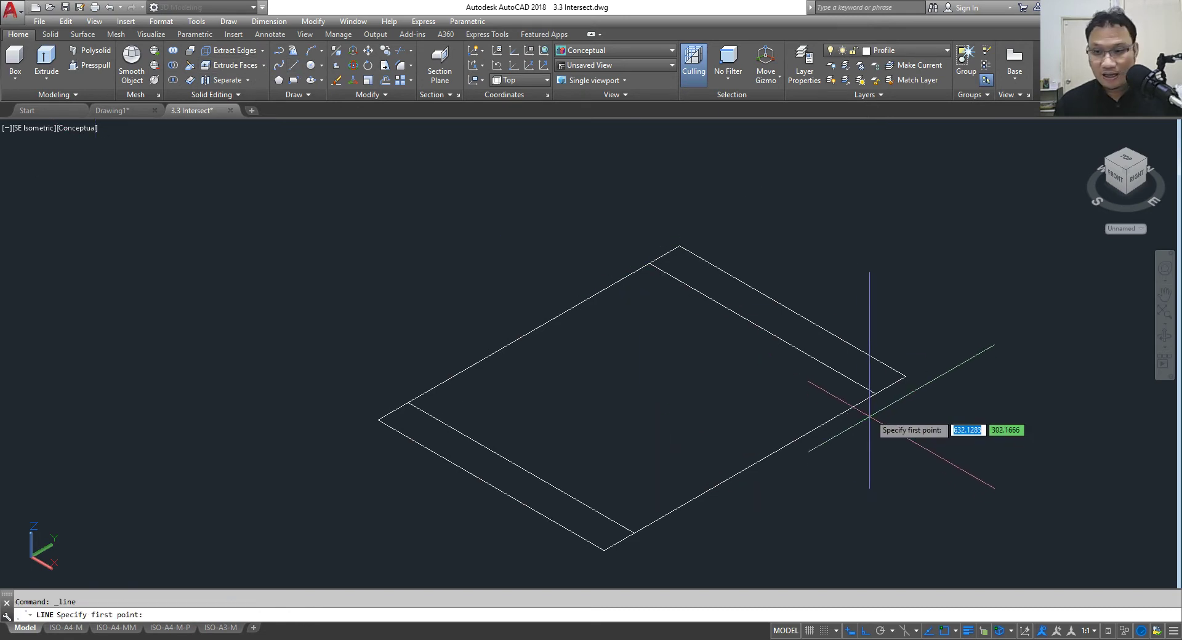
left_click(876, 393)
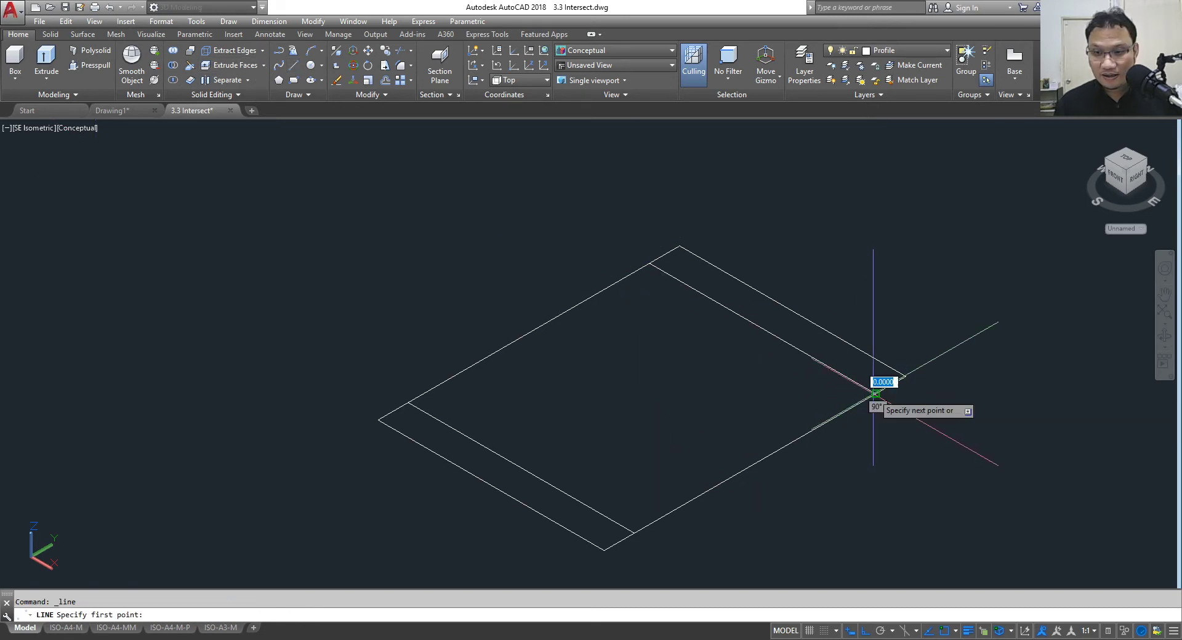
left_click(679, 247)
key("Return")
key("Return")
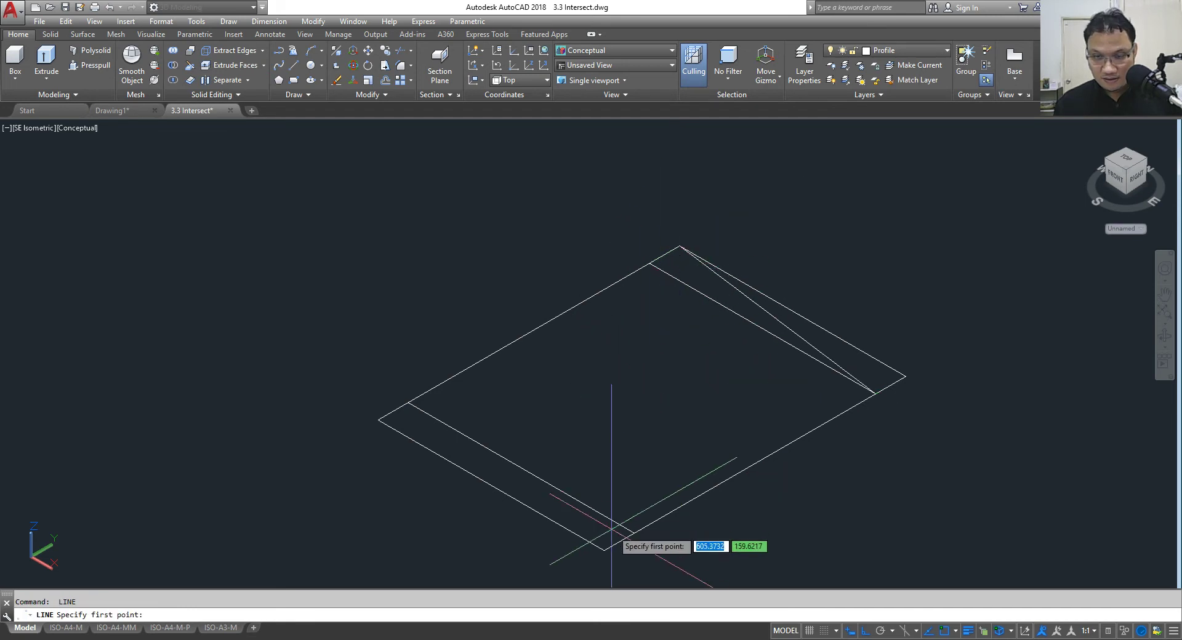
left_click(634, 533)
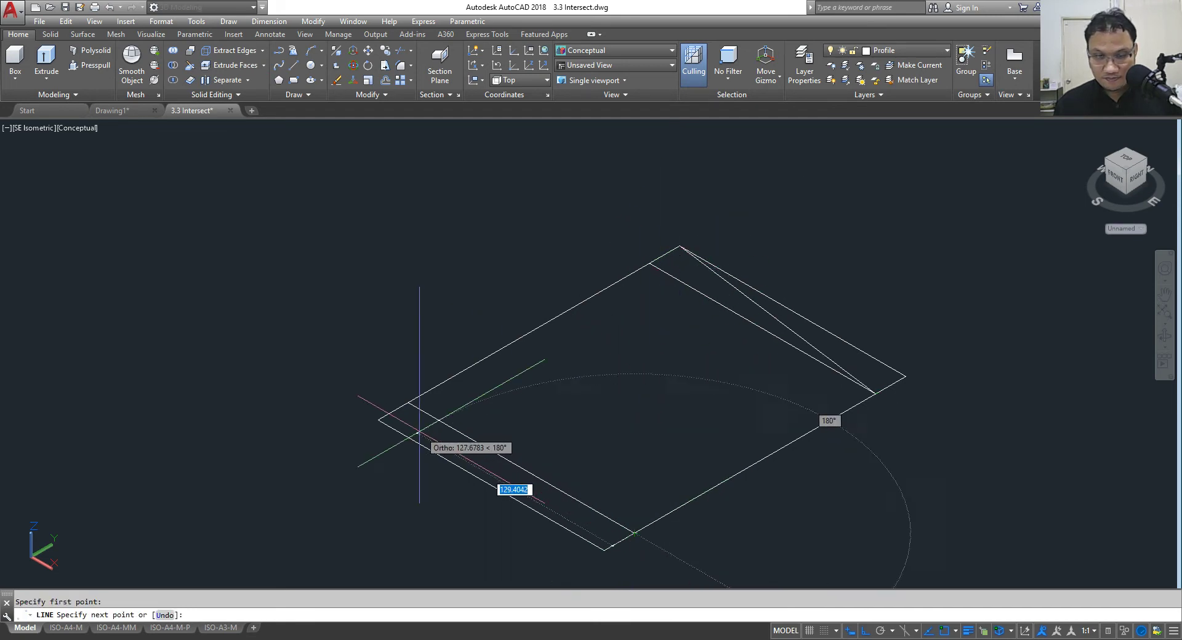
left_click(378, 420)
key("Escape")
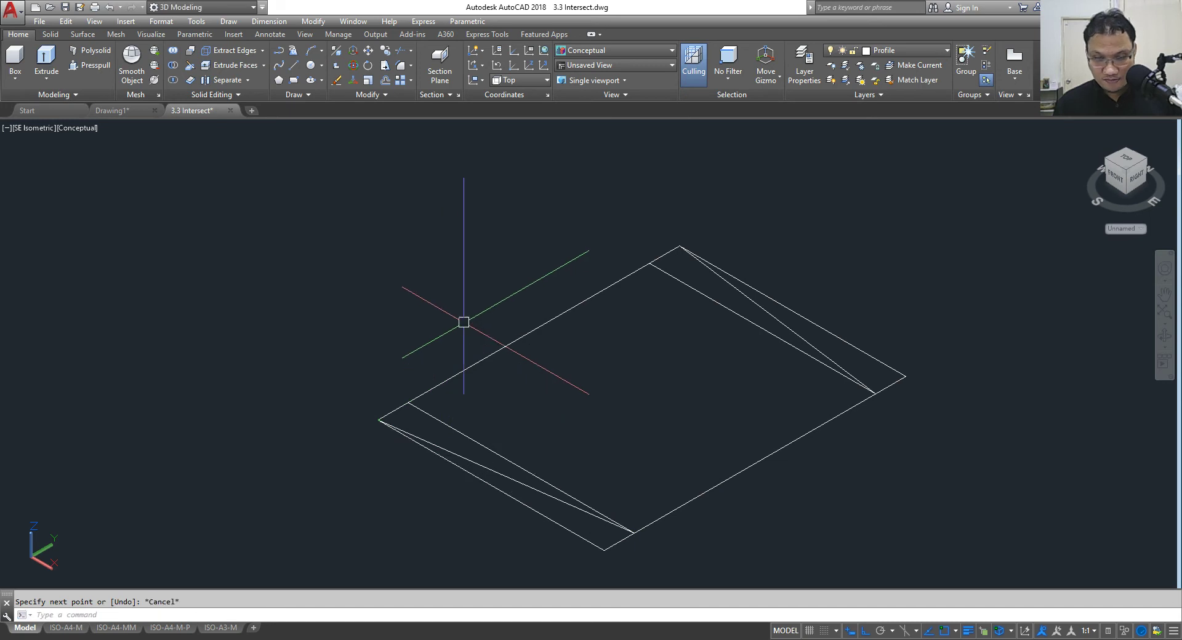
Step: Trim off the short overhanging piece at the rectangle's right corner
left_click(400, 55)
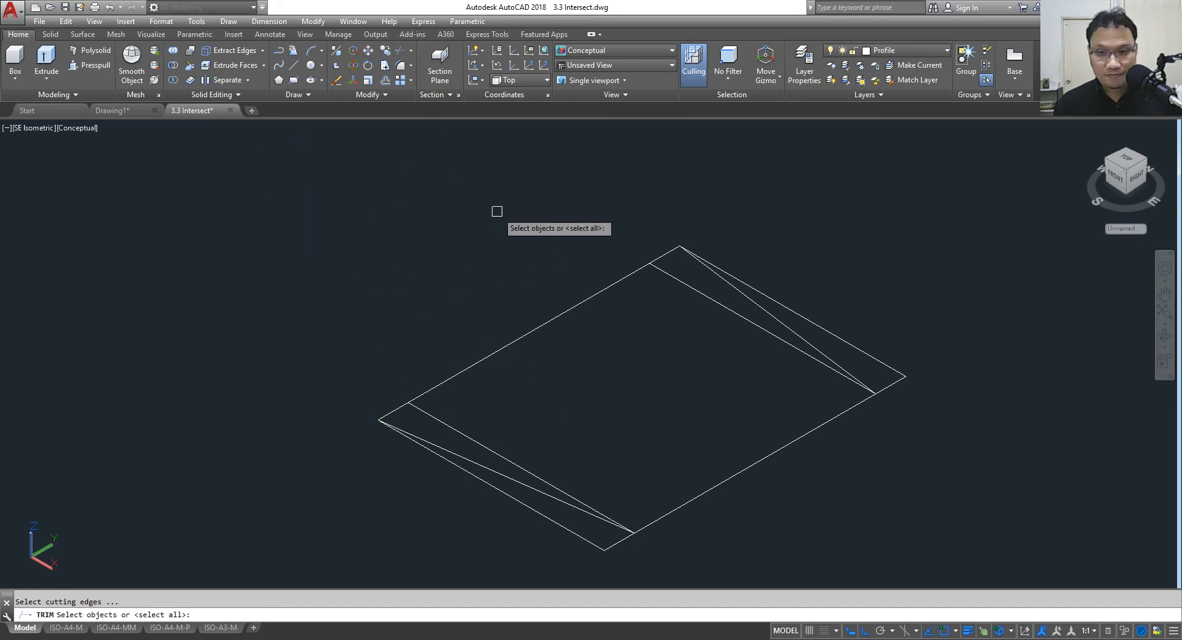
key("Return")
left_click(879, 391)
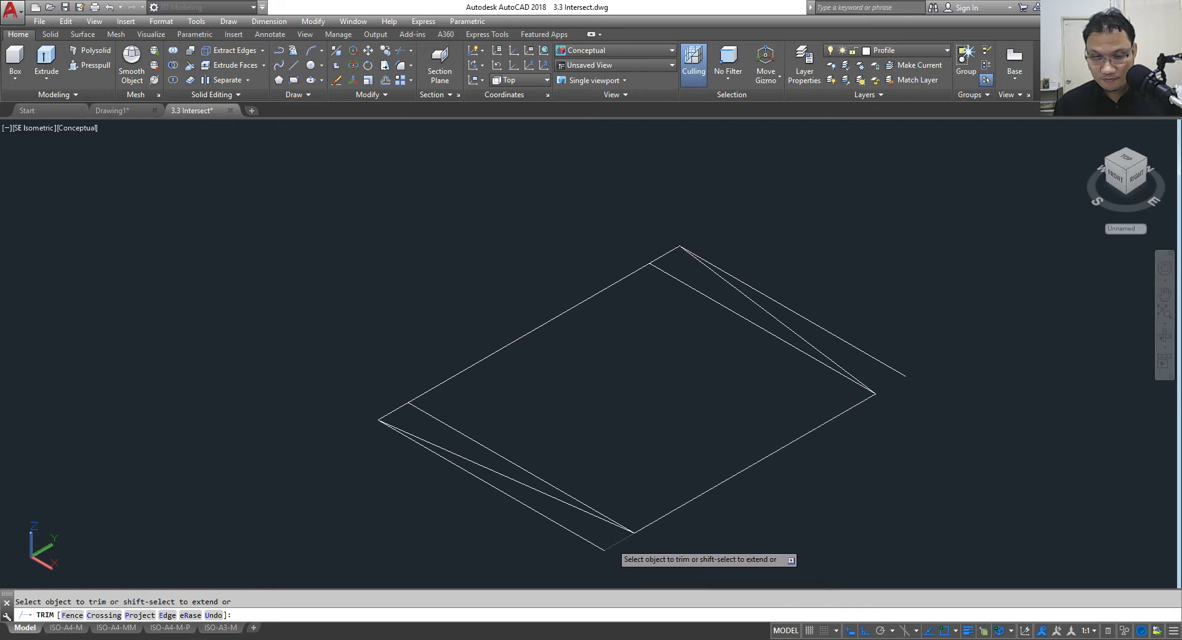
right_click(383, 242)
left_click(406, 250)
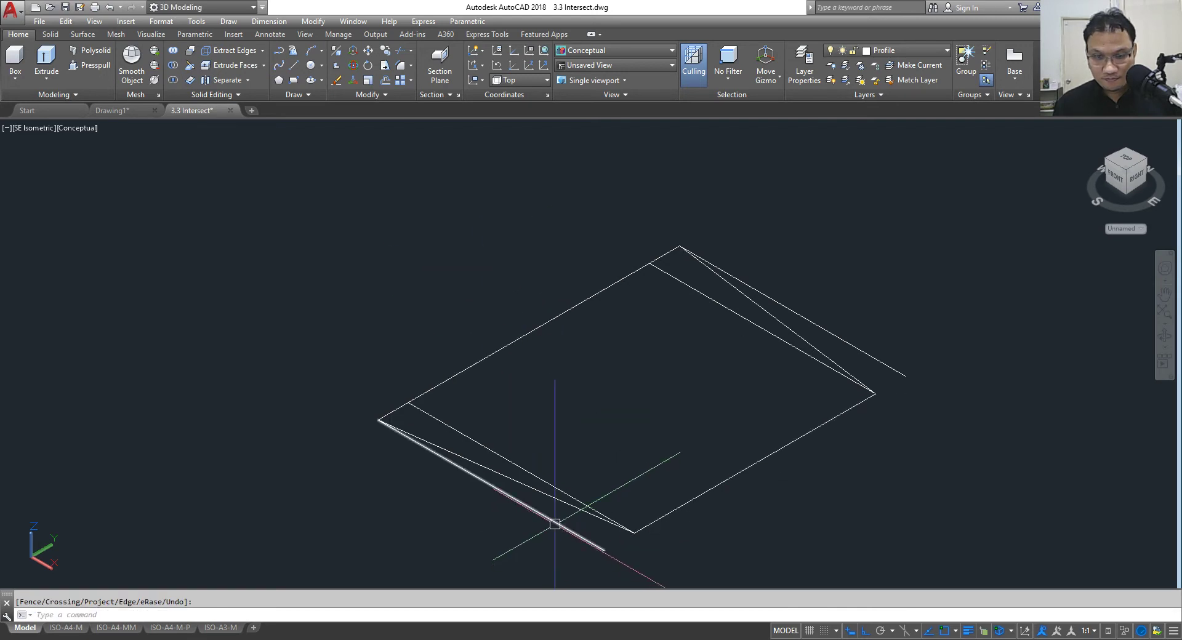
Step: Delete the four offset and diagonal construction lines
left_click(542, 514)
left_click(537, 473)
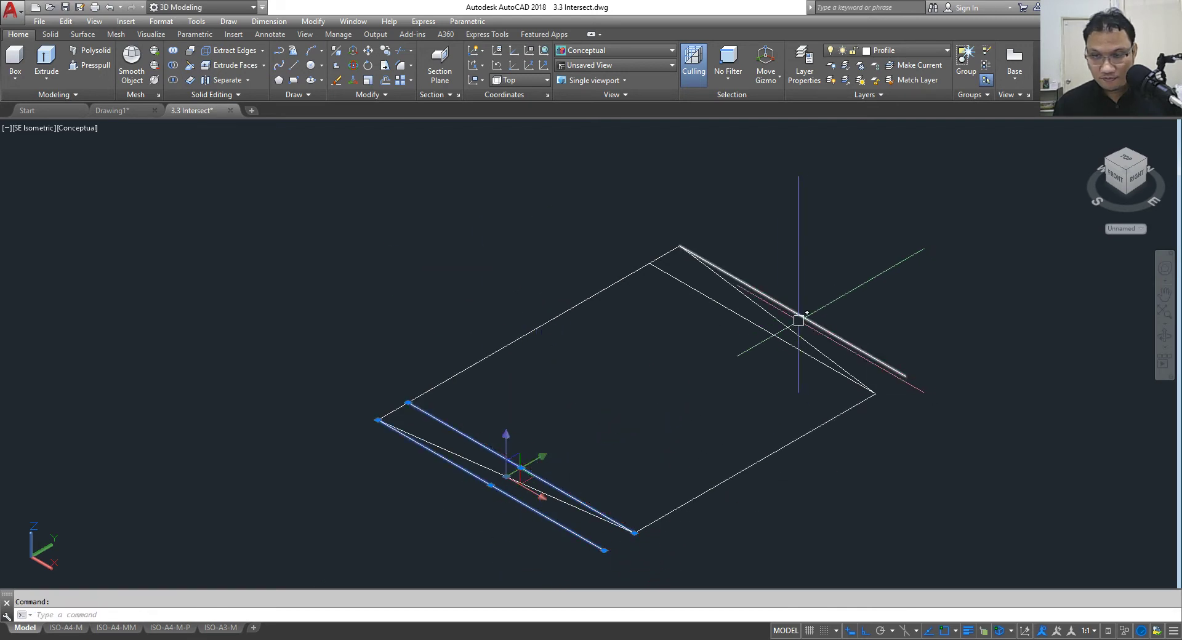
left_click(762, 328)
left_click(783, 306)
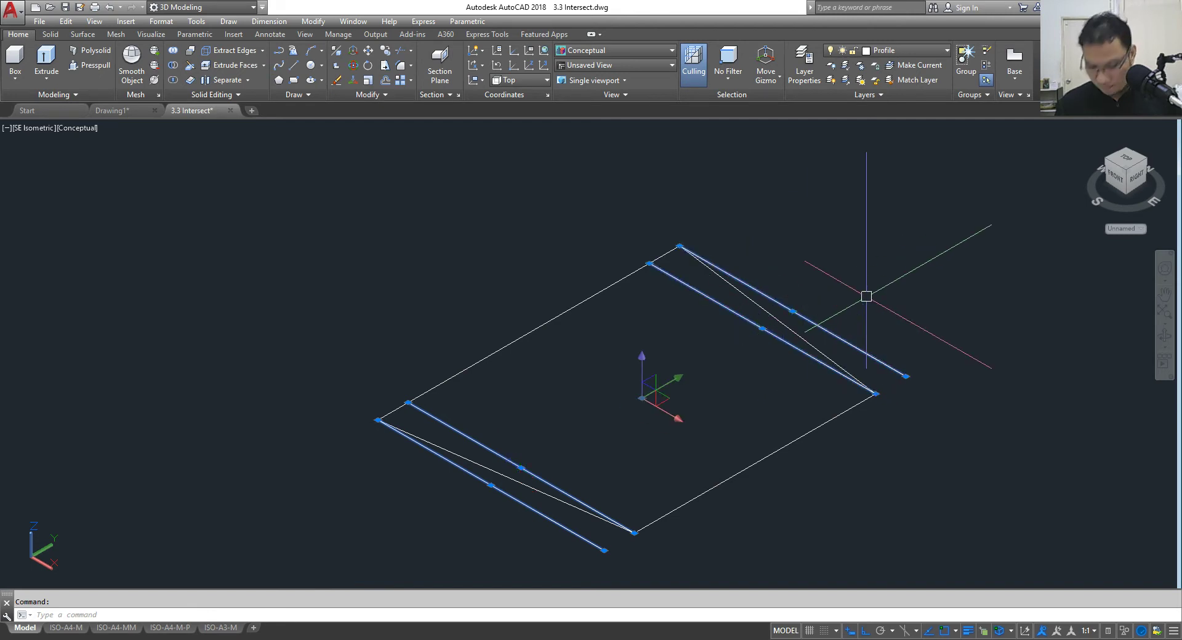
key("Delete")
scroll(624, 224, "down", 6)
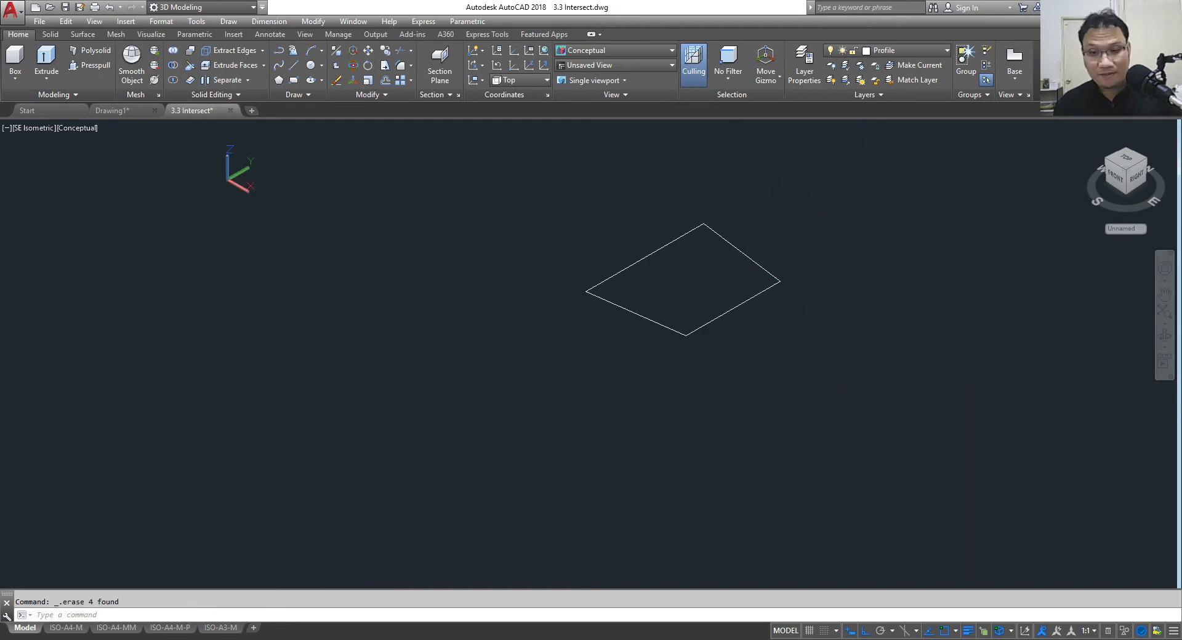
Step: Turn the four-sided rectangle outline into one shaded region with the Region tool
left_click(297, 94)
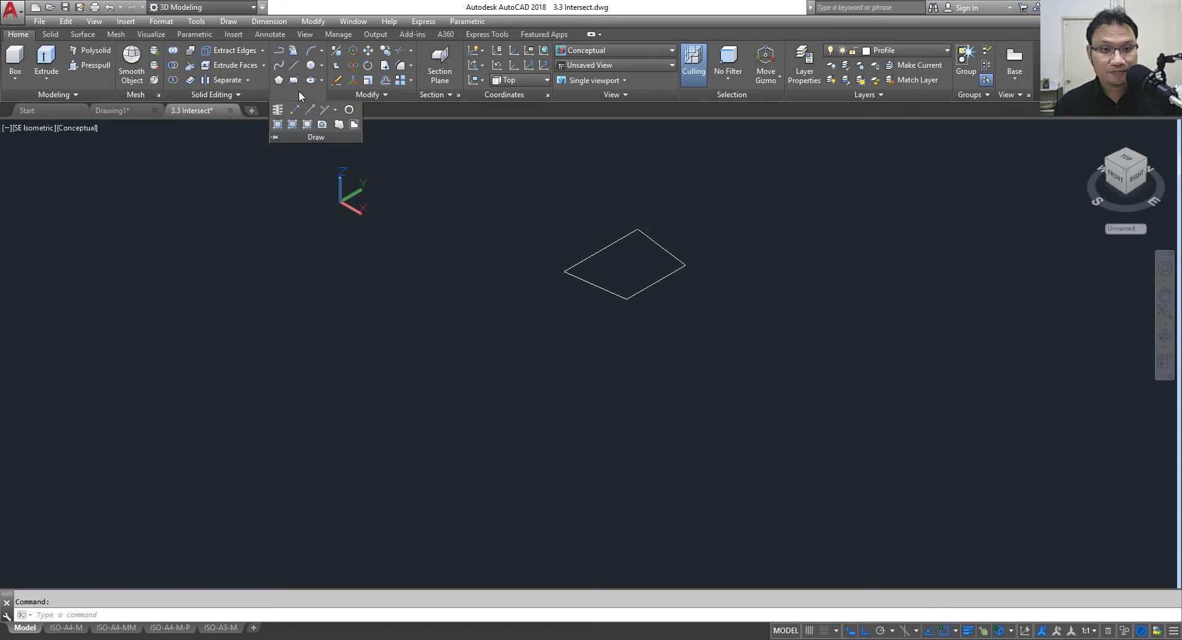
left_click(322, 124)
left_click(708, 192)
left_click(504, 365)
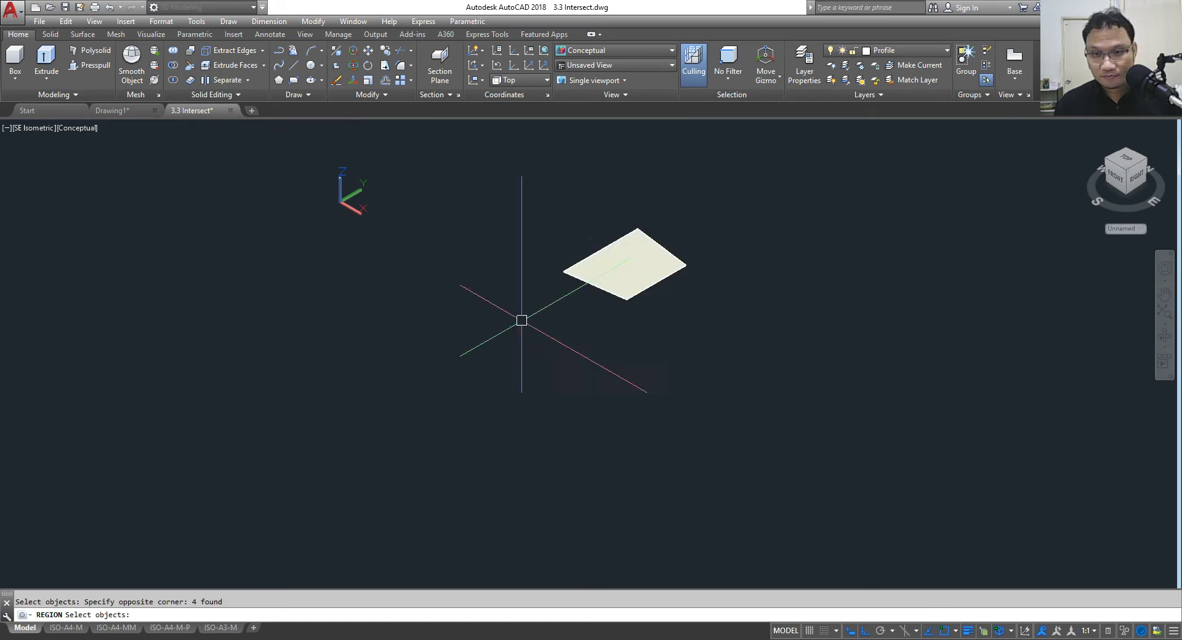
key("Return")
scroll(628, 256, "up", 2)
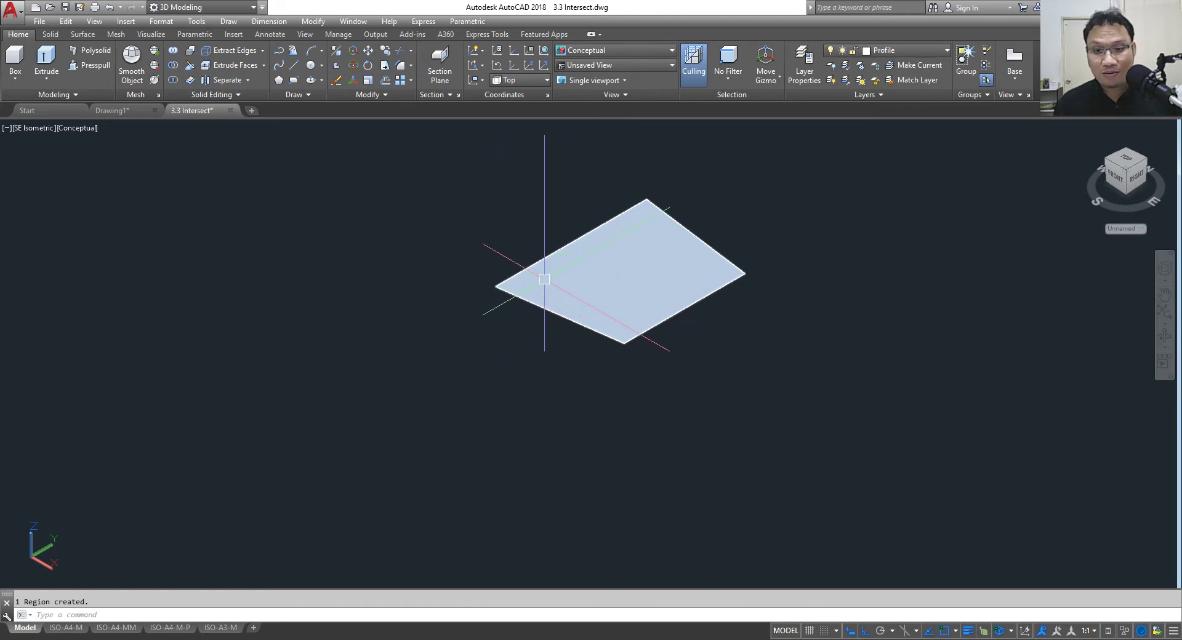
scroll(562, 267, "up", 1)
mouse_move(614, 247)
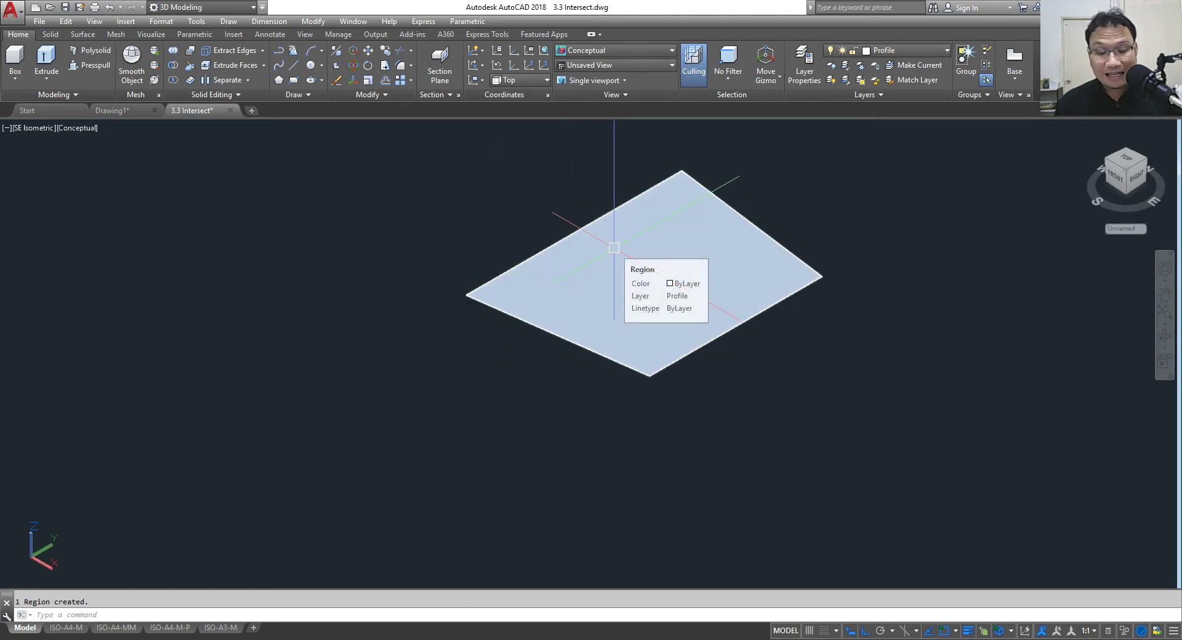
scroll(613, 247, "down", 1)
scroll(675, 309, "down", 1)
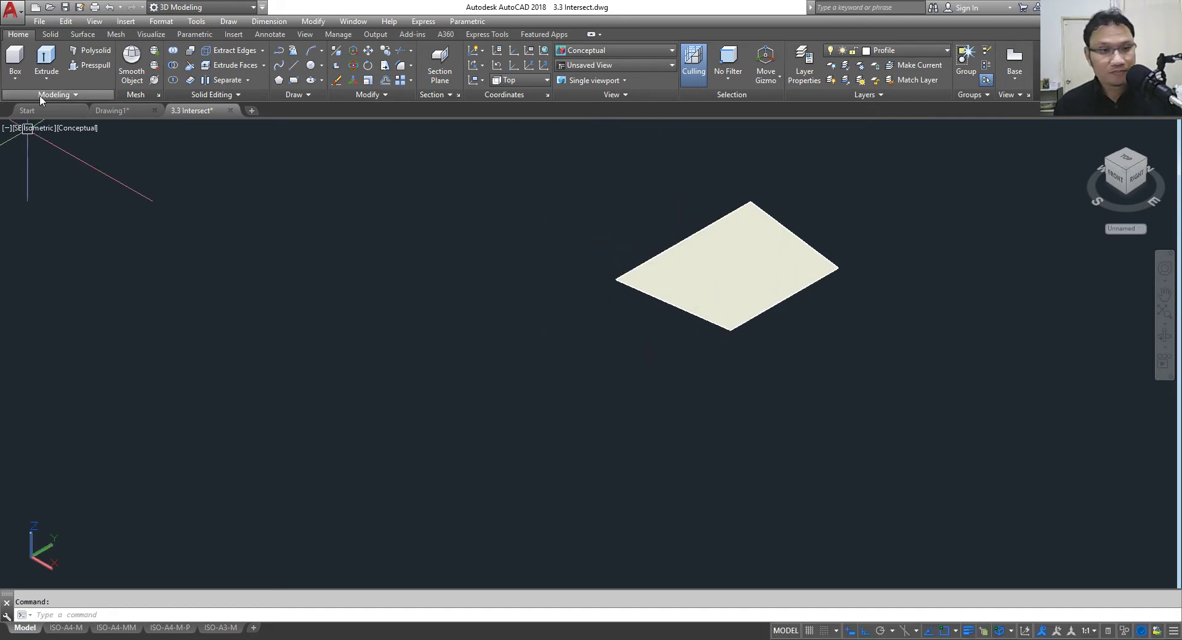
Step: Draw a closed rectangle from lines with sides 400, 150 and 400, closing at the start point
left_click(333, 221)
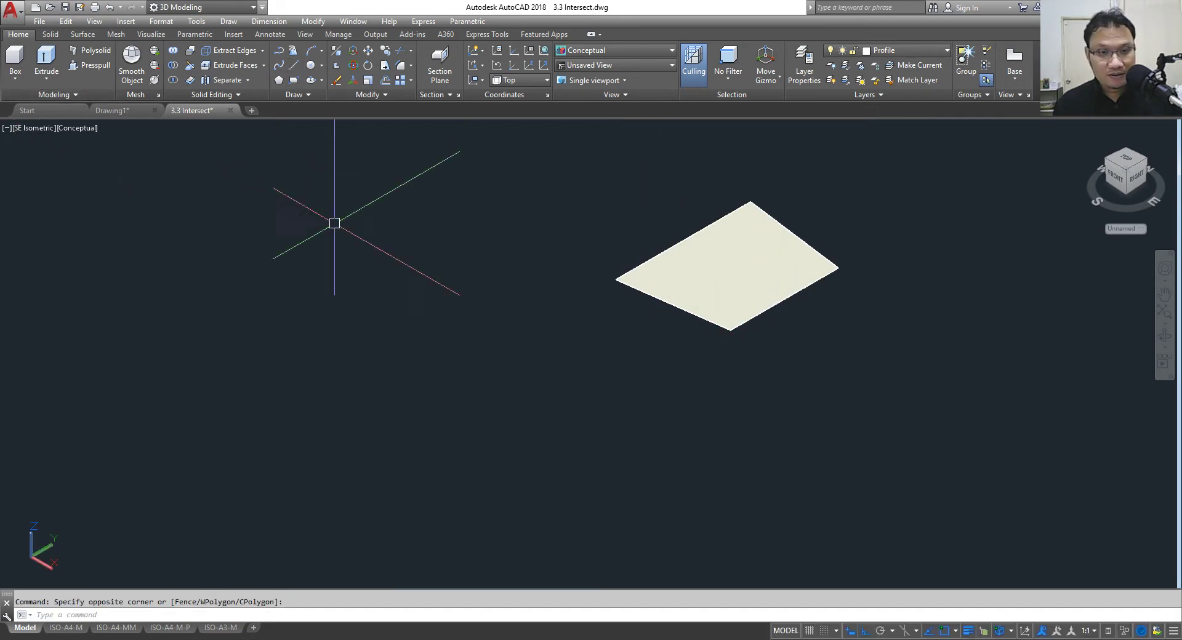
left_click(274, 210)
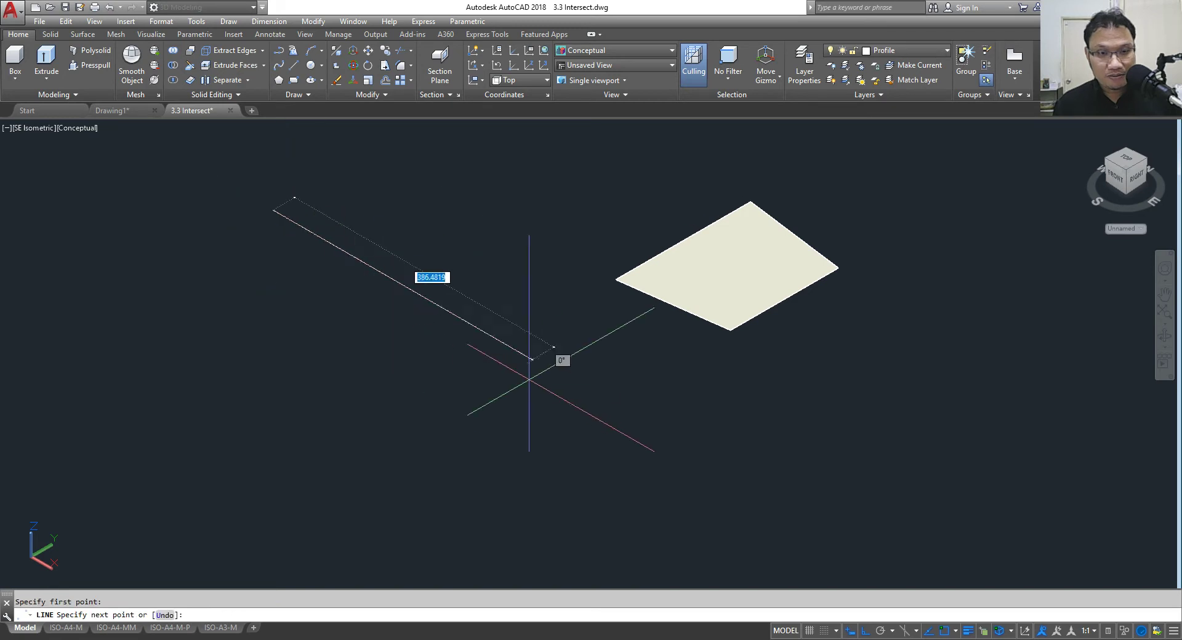
type("400")
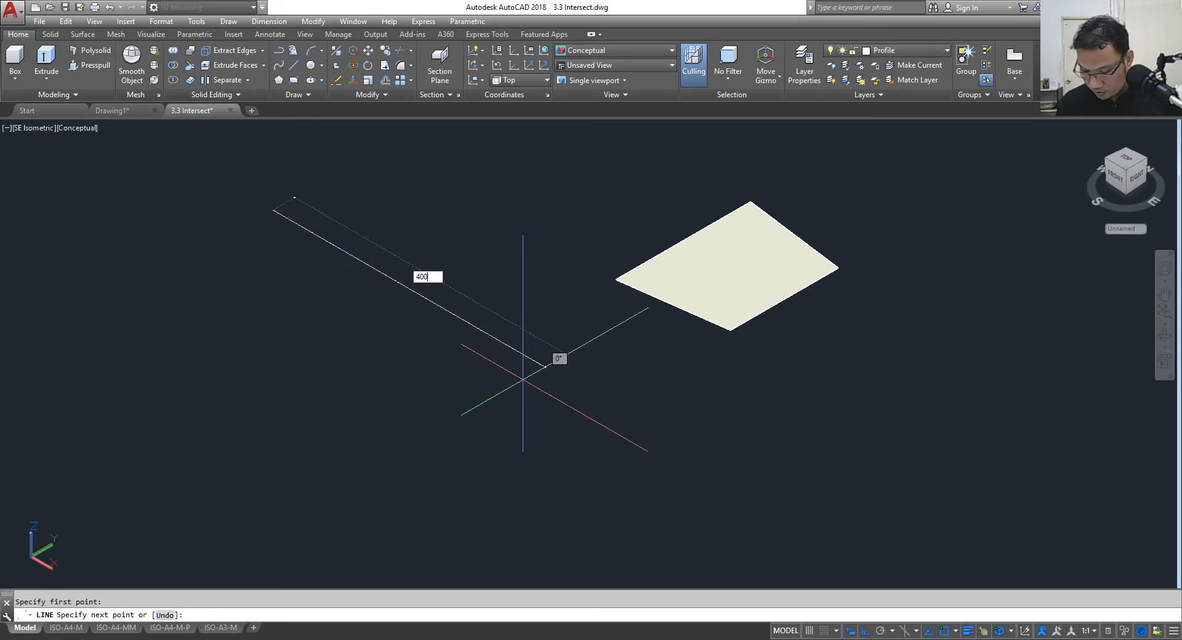
key("Return")
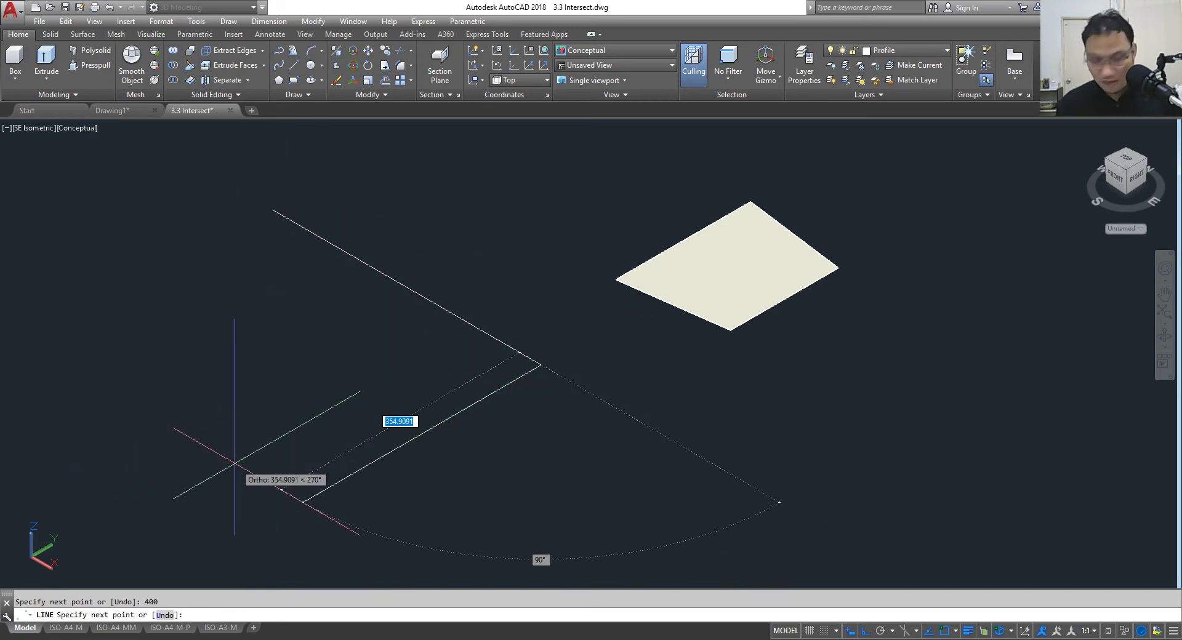
type("150")
key("Return")
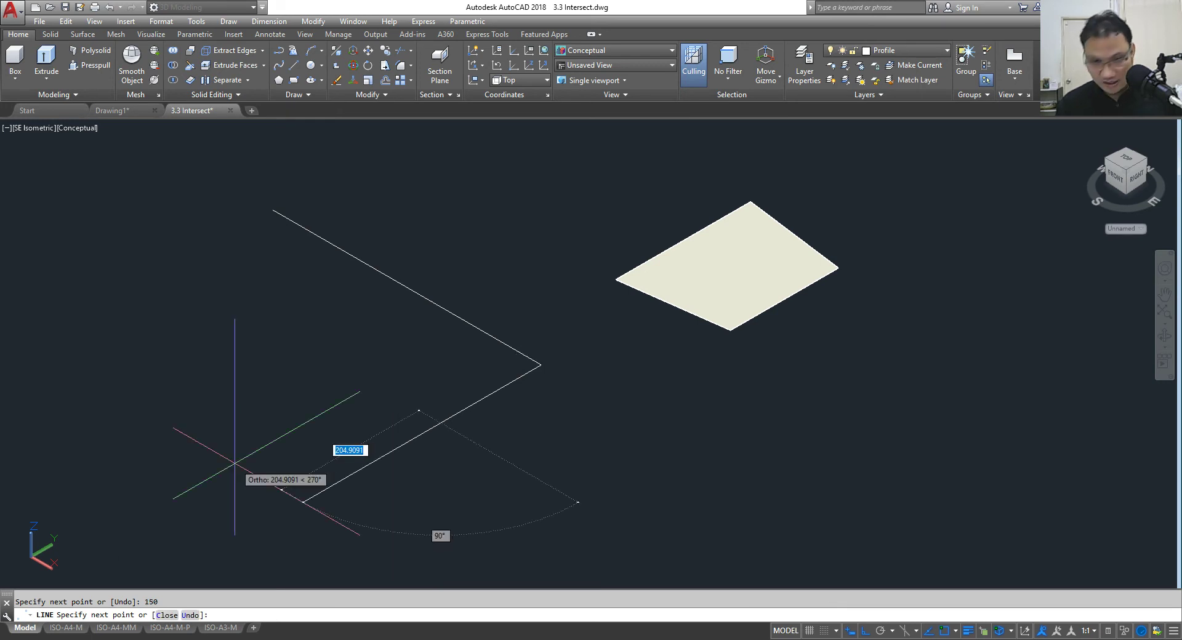
type("400")
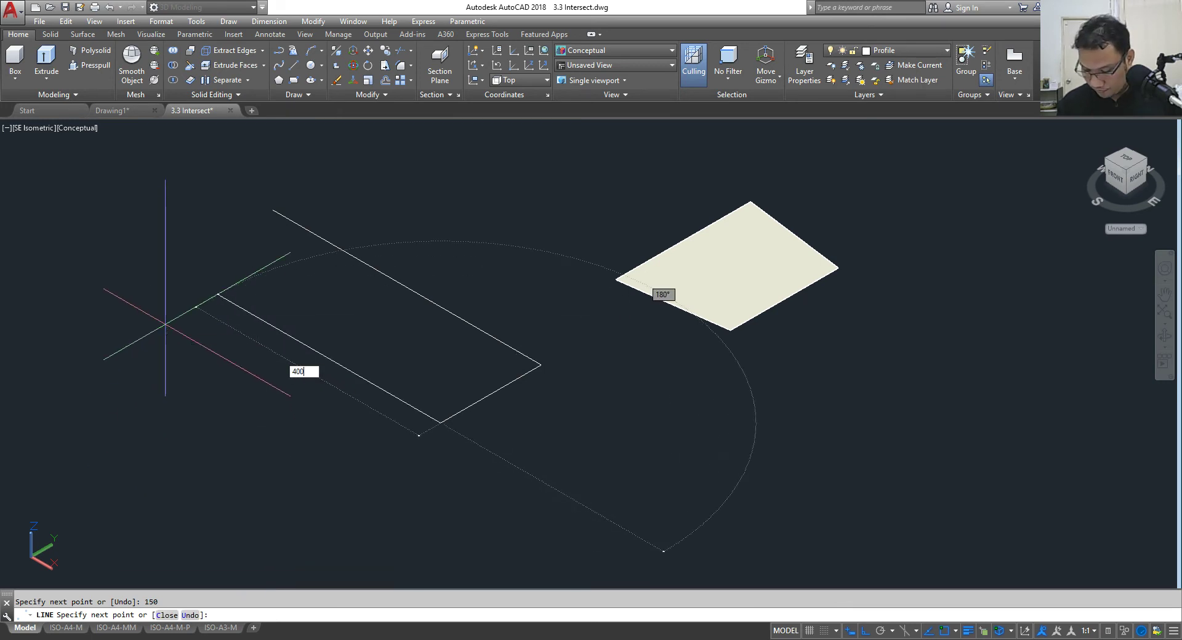
key("Return")
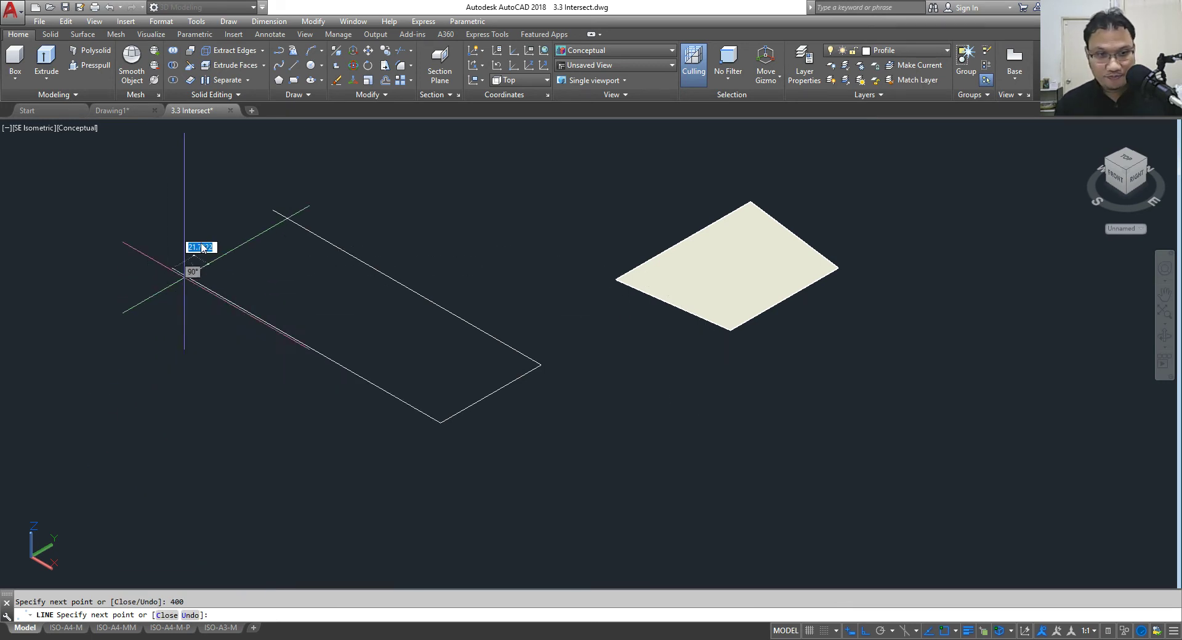
left_click(272, 209)
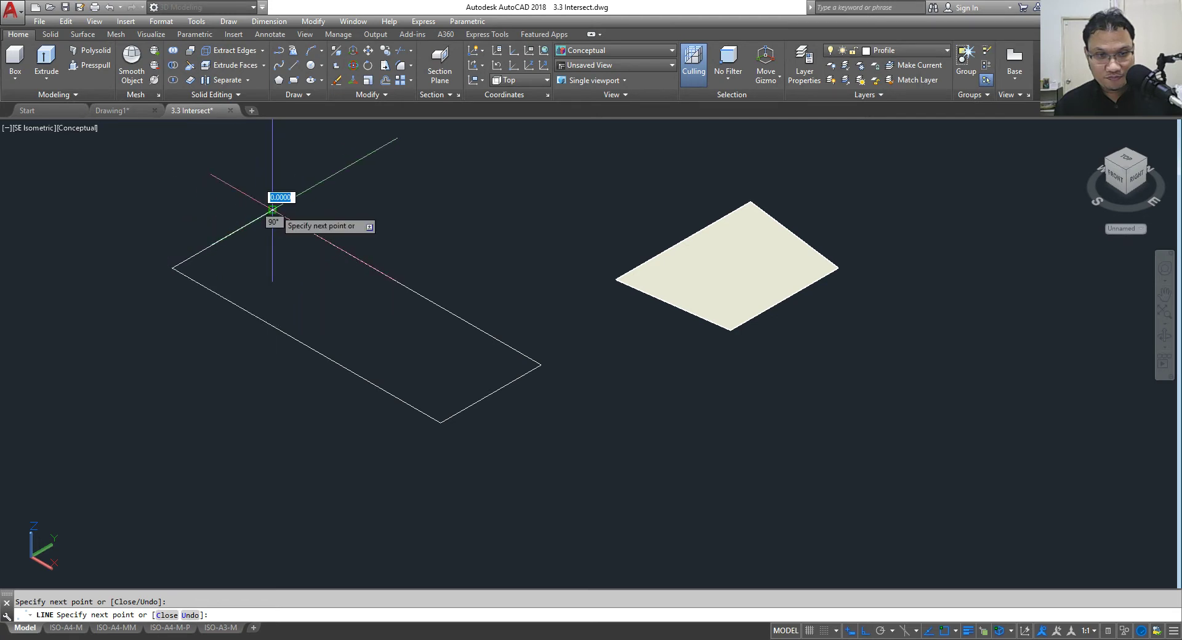
key("Return")
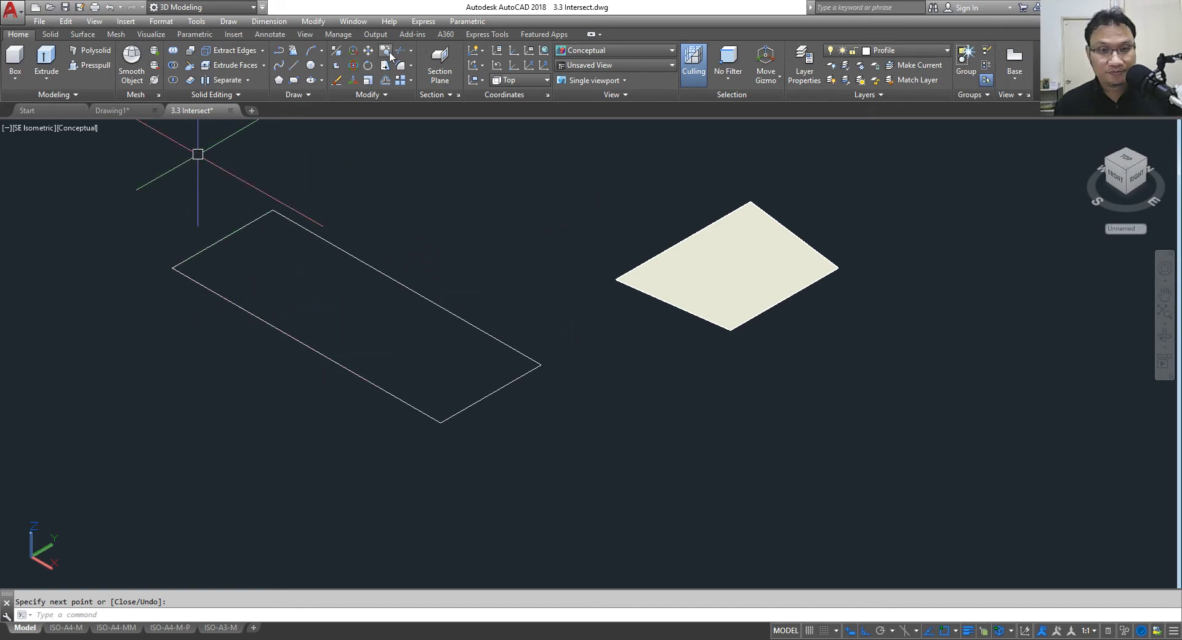
Step: Offset both short edges of the rectangle 20 units inward
left_click(385, 80)
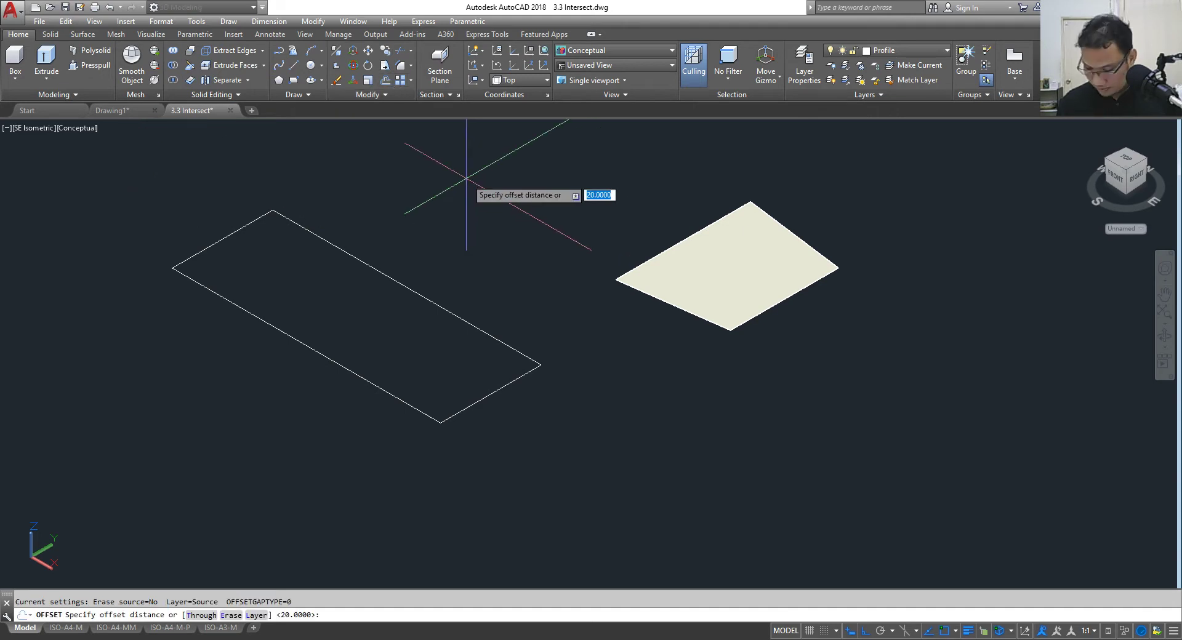
type("20")
key("Return")
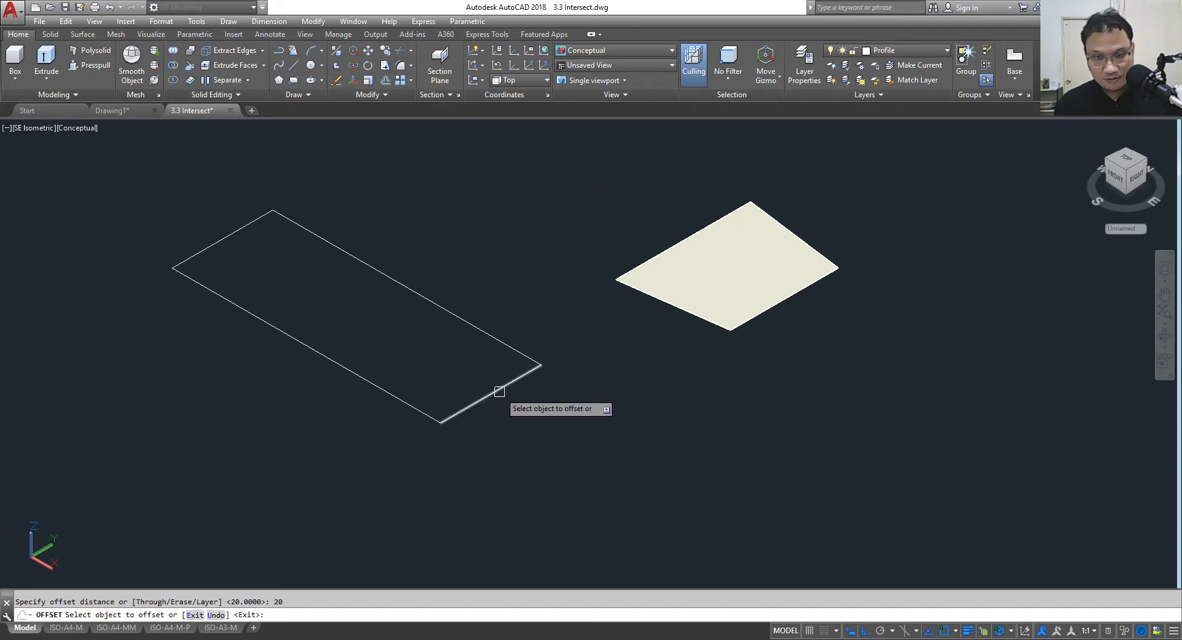
left_click(499, 390)
left_click(424, 358)
left_click(243, 229)
left_click(271, 262)
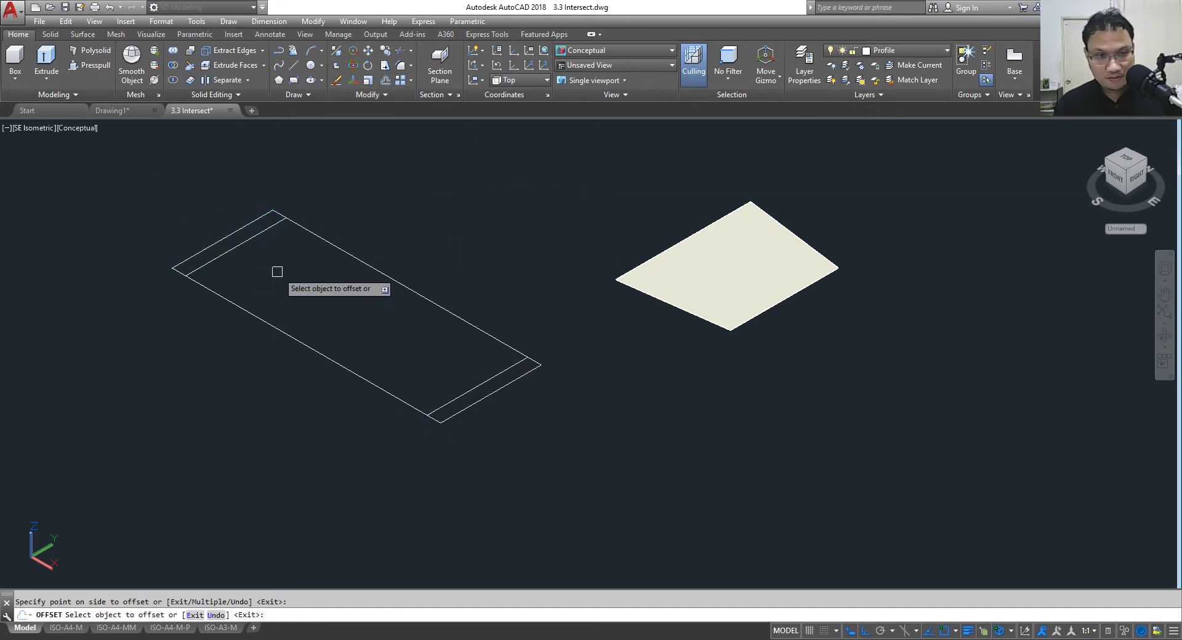
key("Escape")
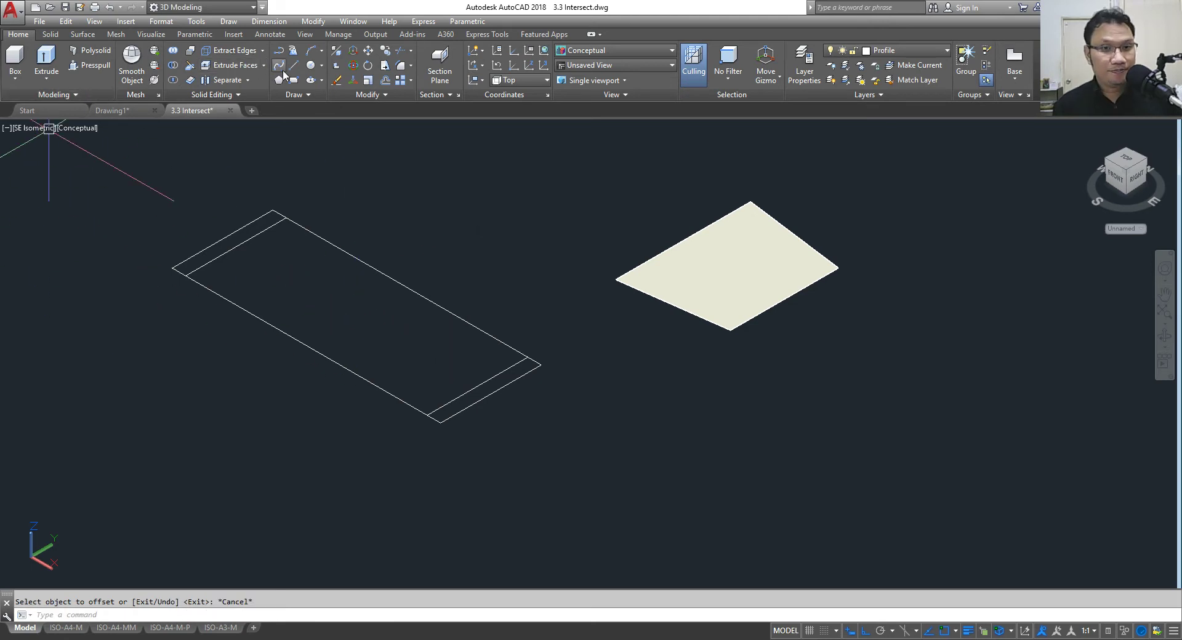
Step: Draw diagonal lines across the upper-left and lower-right end strips
left_click(292, 71)
left_click(185, 274)
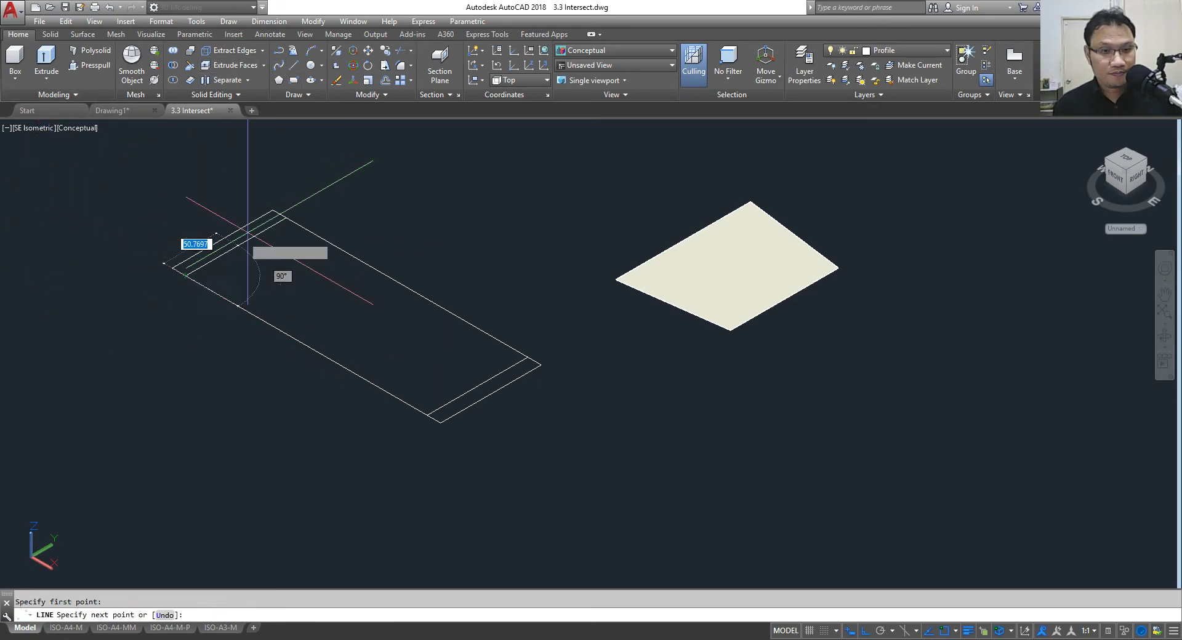
left_click(273, 210)
key("Return")
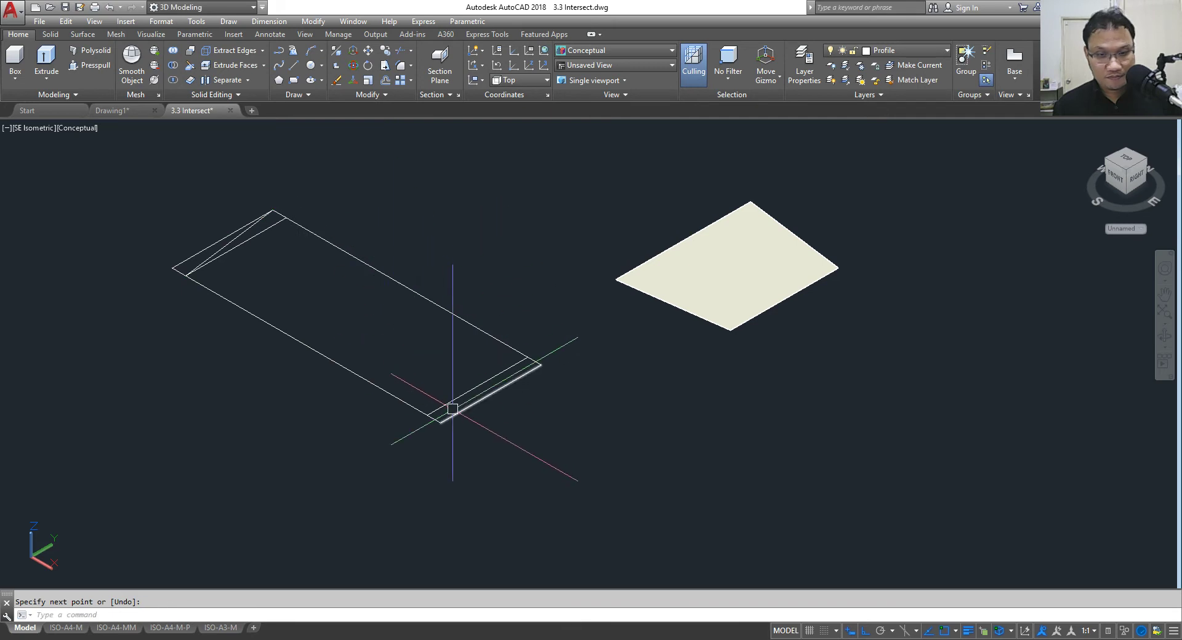
key("Return")
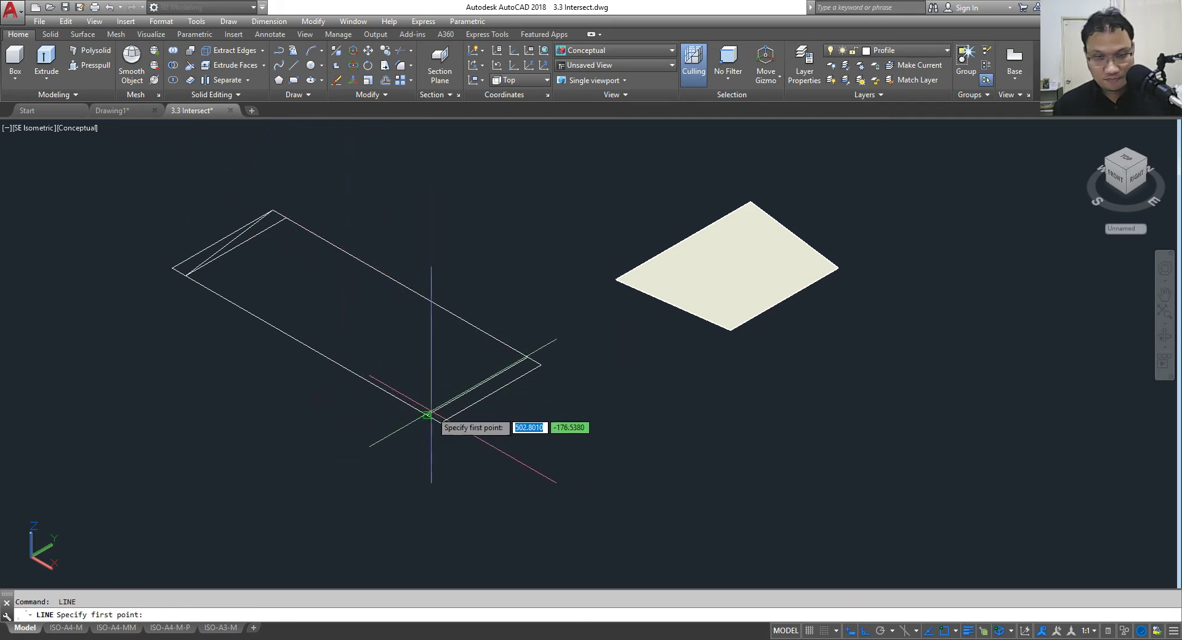
left_click(427, 416)
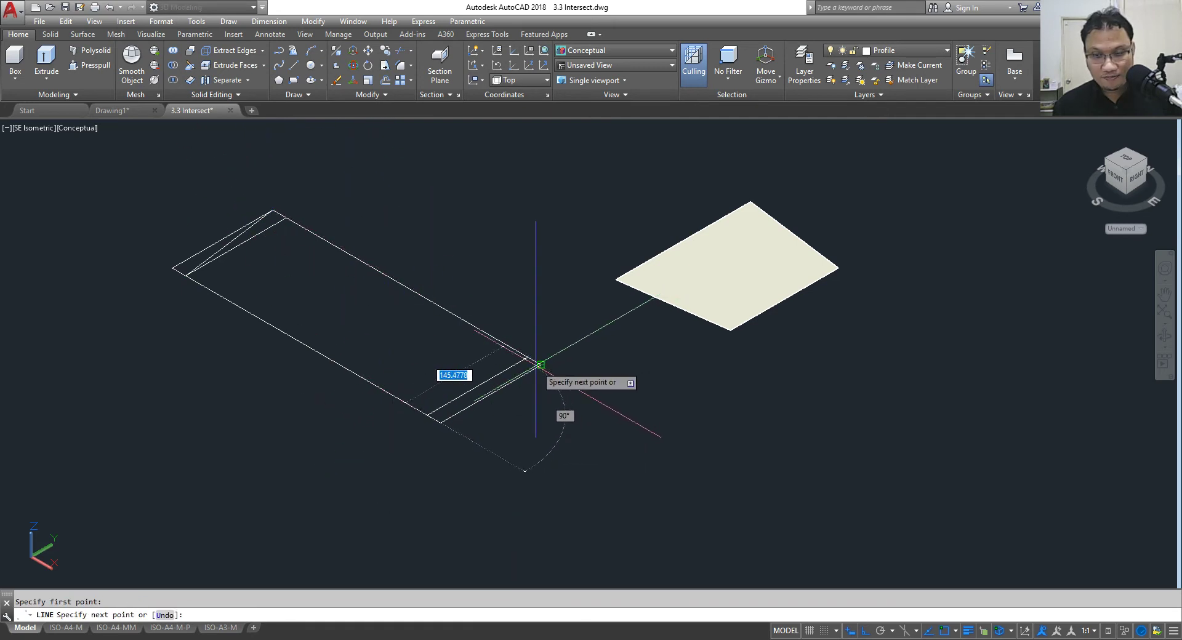
left_click(540, 365)
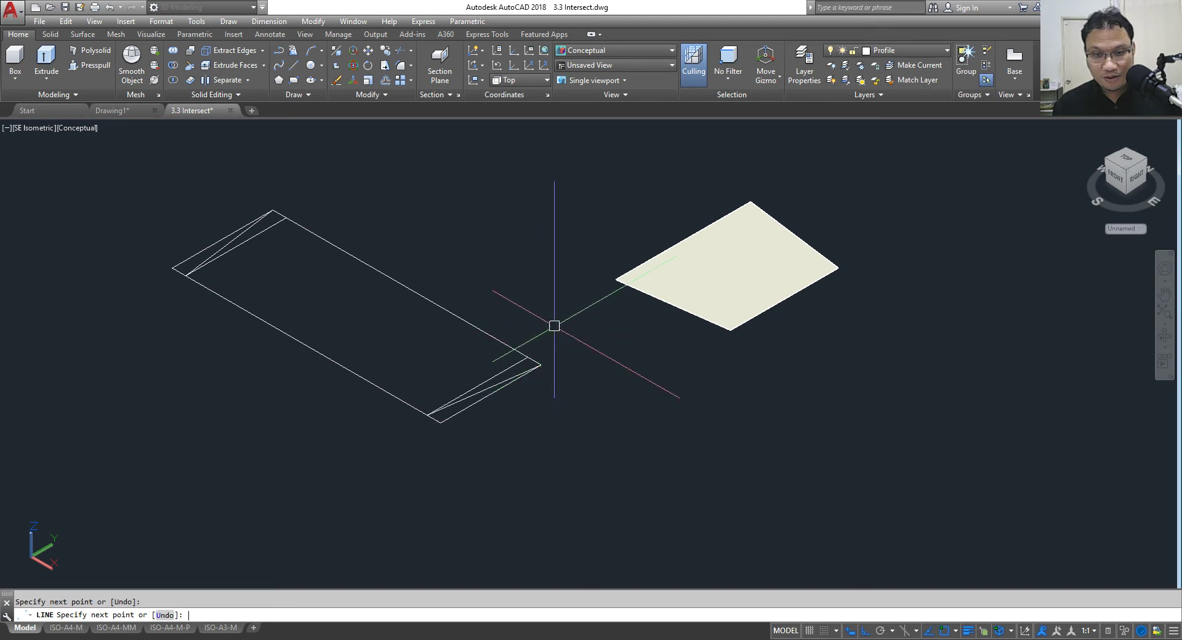
key("Return")
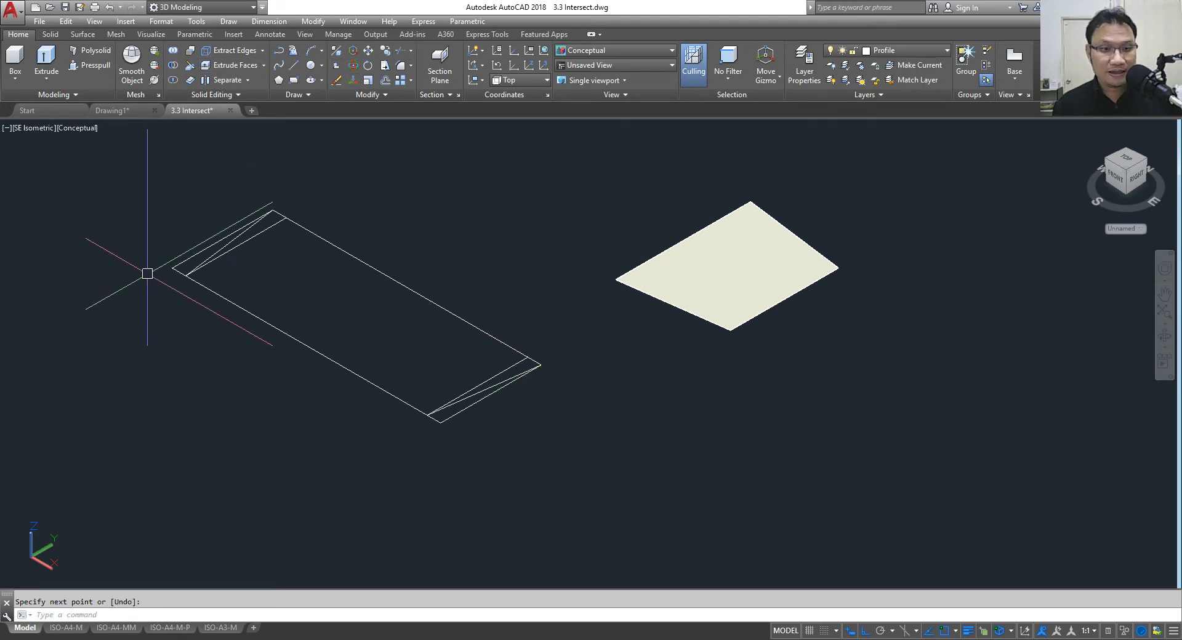
Step: Erase the two original end edges and the two diagonals
key("Escape")
left_click(185, 263)
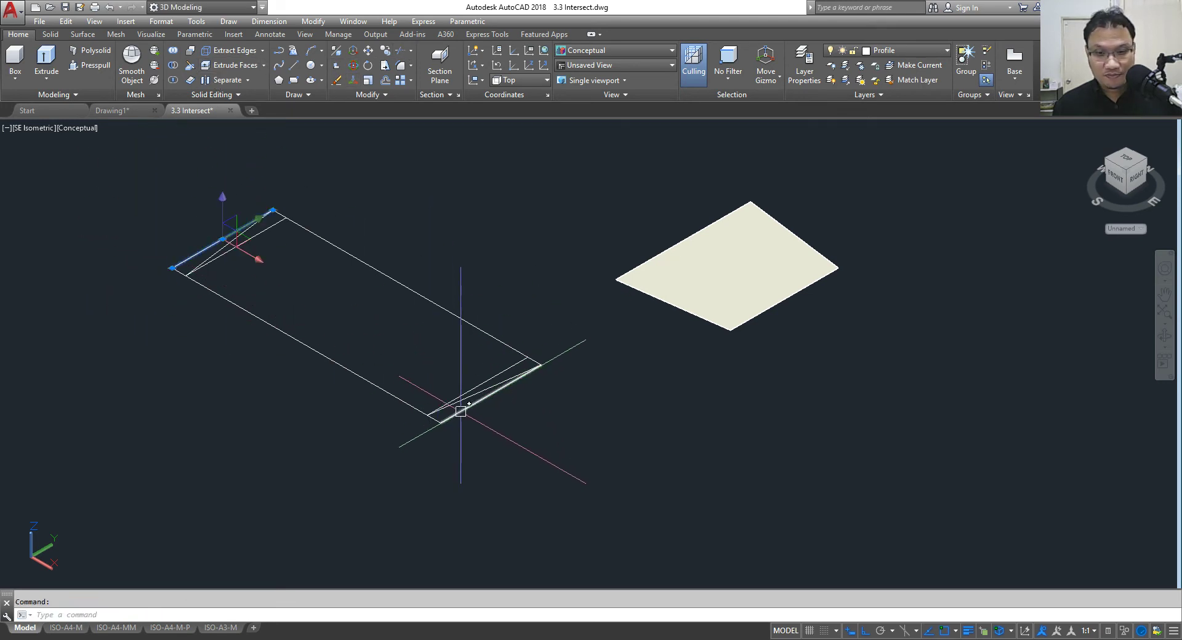
left_click(465, 408)
left_click(474, 384)
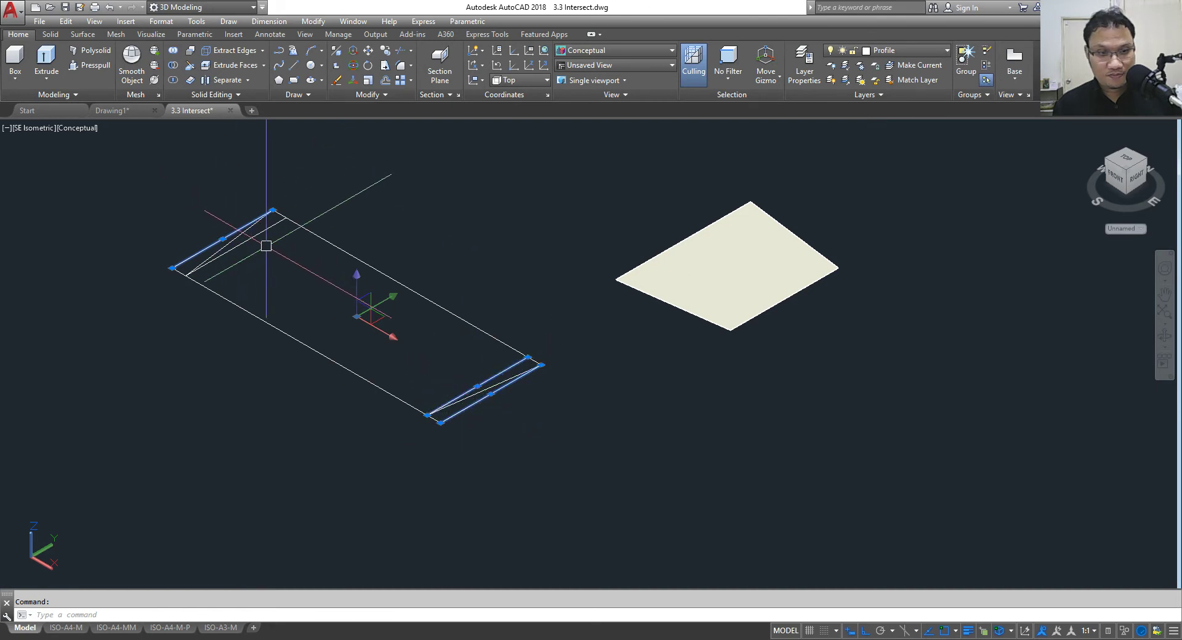
left_click(265, 229)
key("Delete")
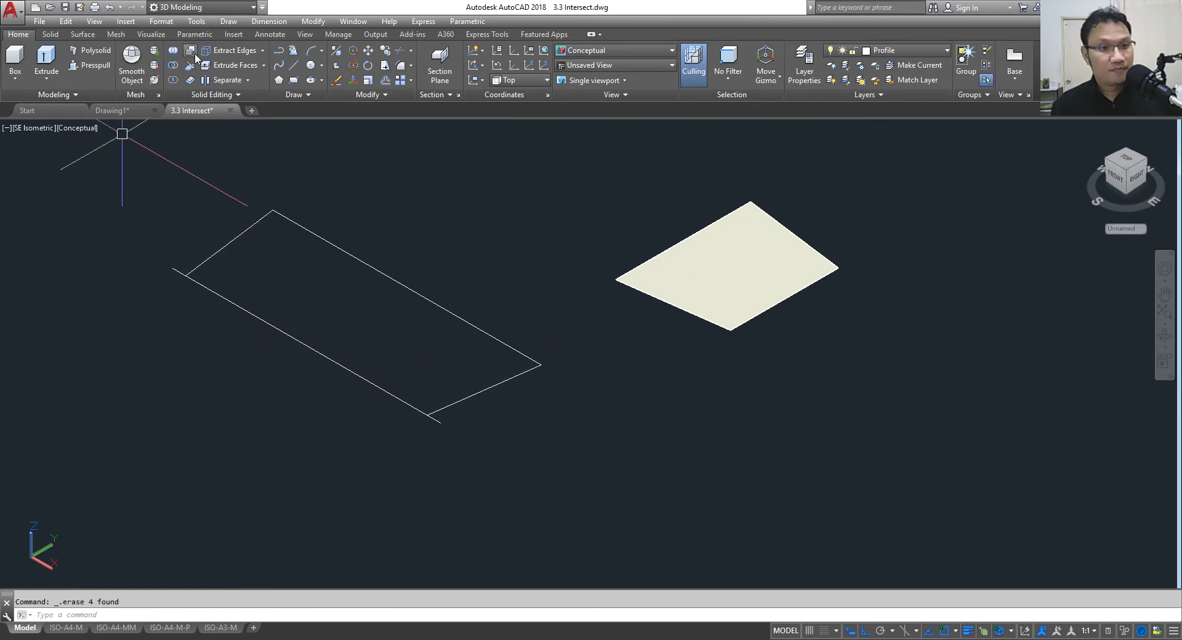
Step: Trim the leftover line stubs at the rectangle's corners
left_click(403, 56)
key("Return")
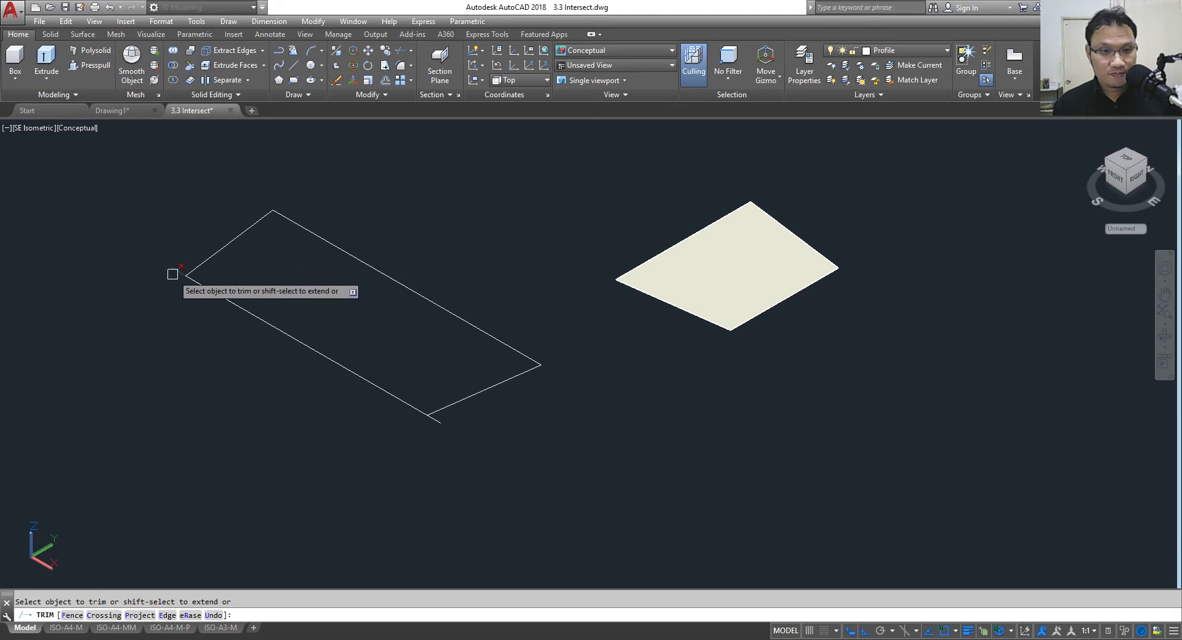
left_click(173, 271)
left_click(436, 421)
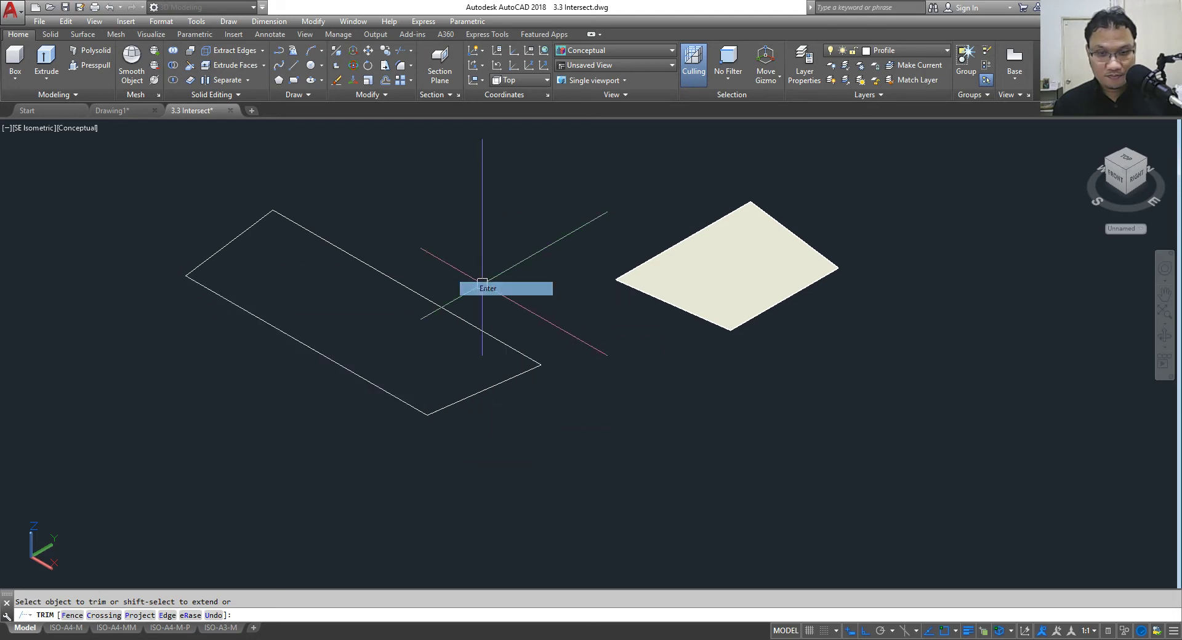
key("Return")
Step: Convert the reshaped rectangle outline into a single region
left_click(294, 95)
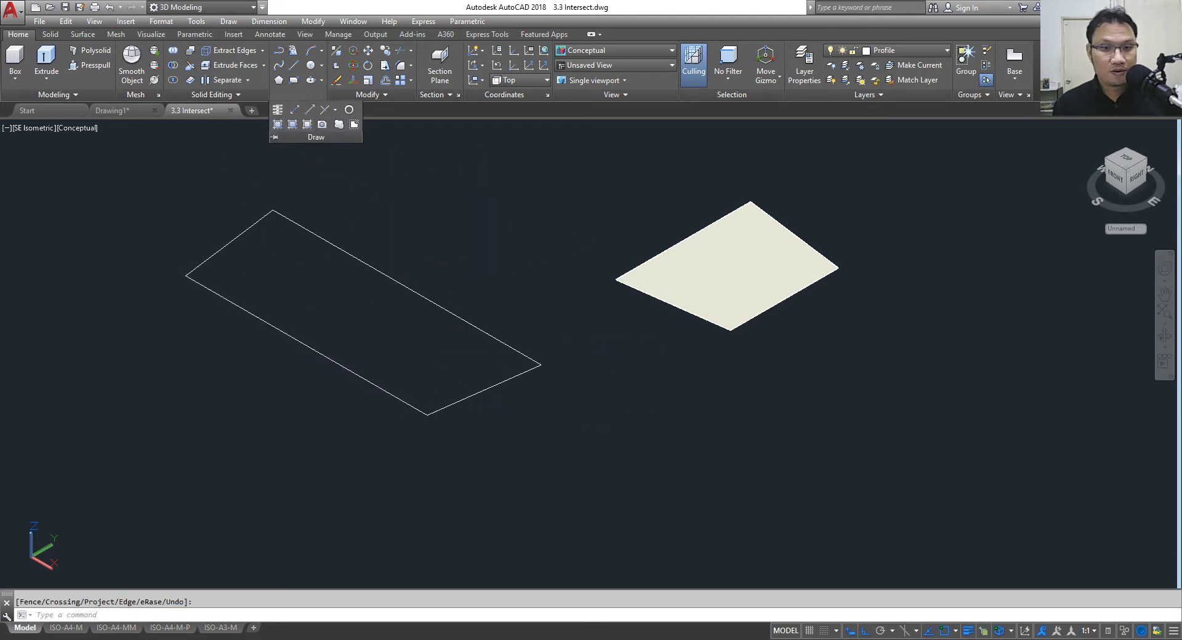
left_click(292, 124)
left_click(574, 153)
left_click(67, 493)
key("Return")
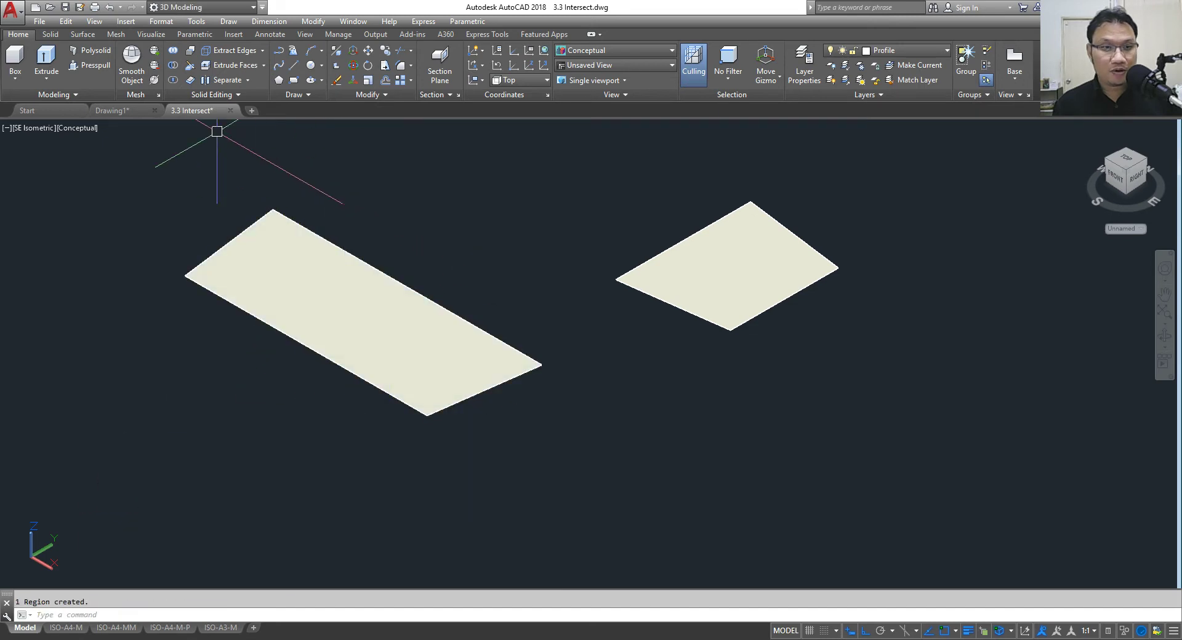
Step: 3D-rotate the long region 90 degrees about the X axis so it stands upright
left_click(394, 360)
key("Return")
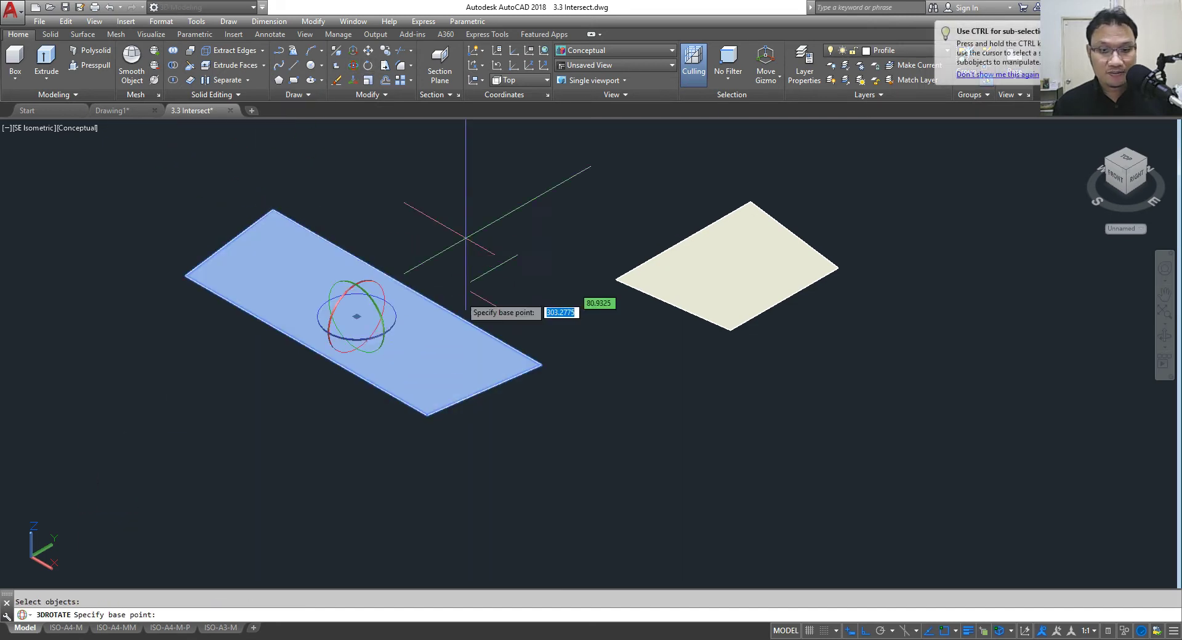
left_click(339, 329)
left_click(330, 326)
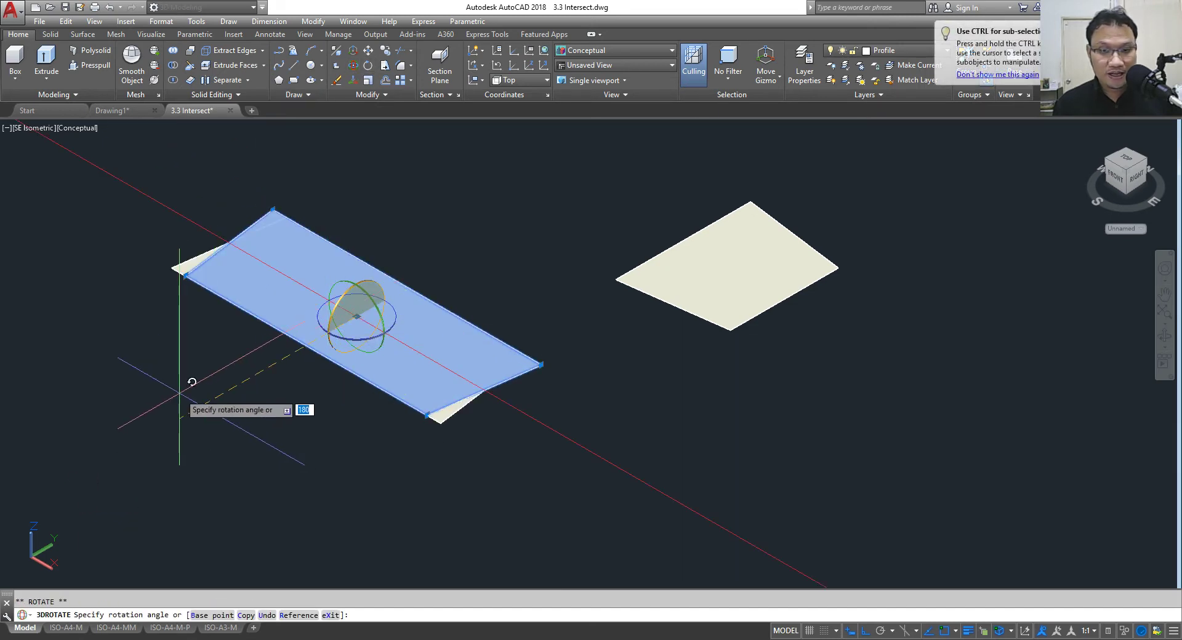
left_click(332, 169)
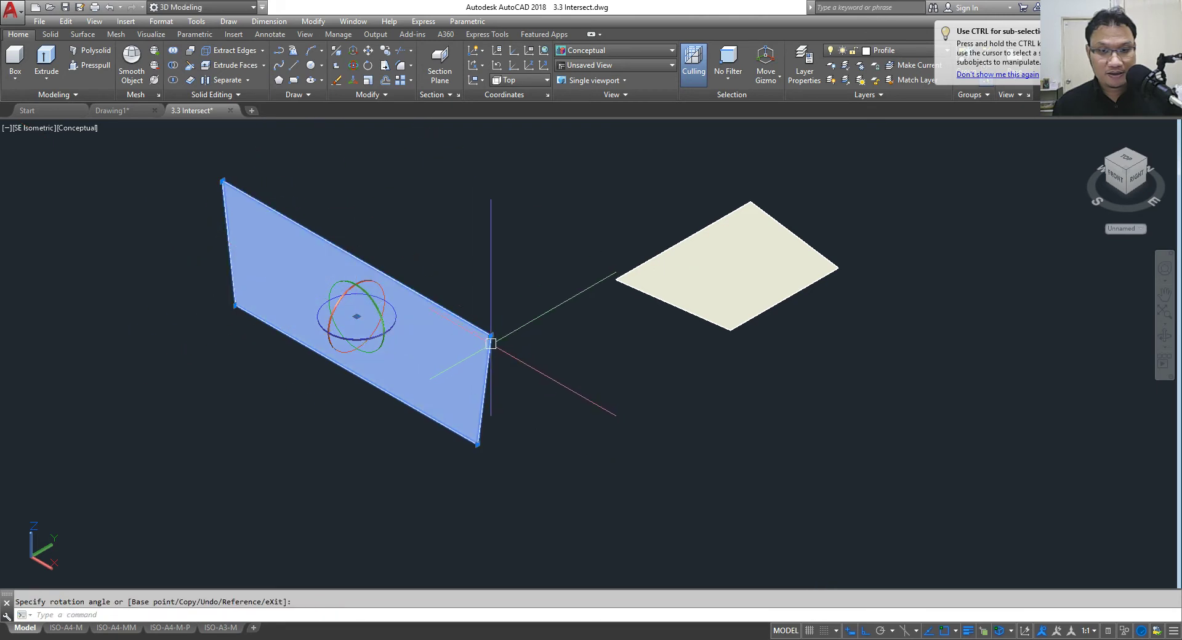
scroll(471, 298, "down", 2)
scroll(519, 298, "up", 2)
key("Escape")
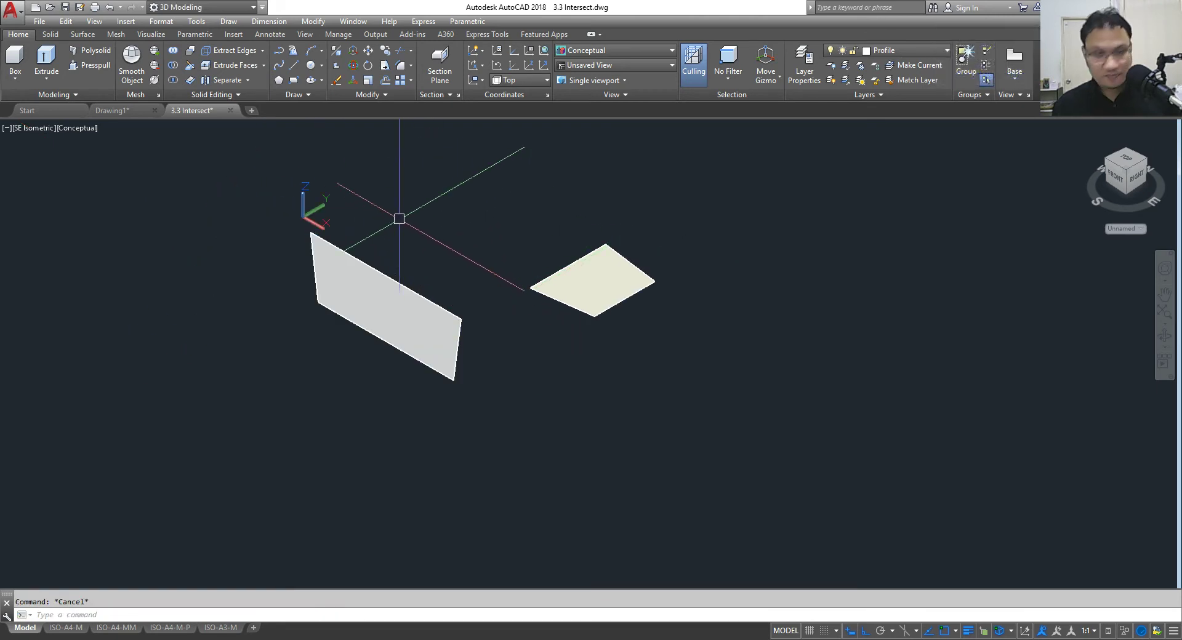
Step: 3D-rotate the square region about the Y axis so it stands vertical
left_click(353, 80)
left_click(744, 215)
left_click(454, 498)
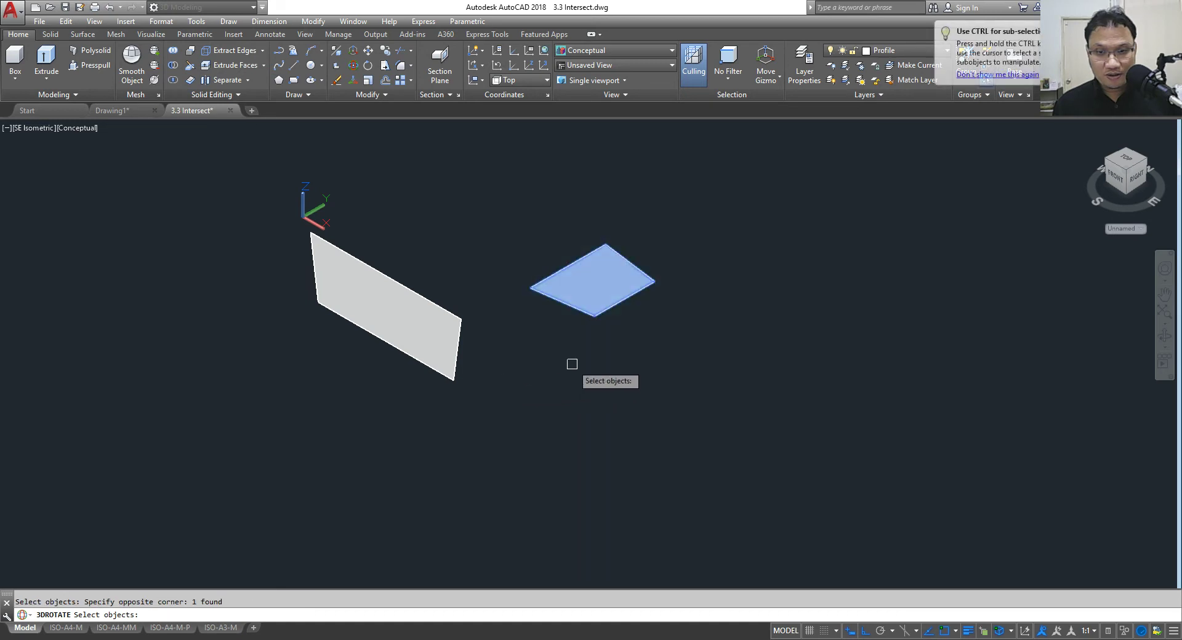
key("Return")
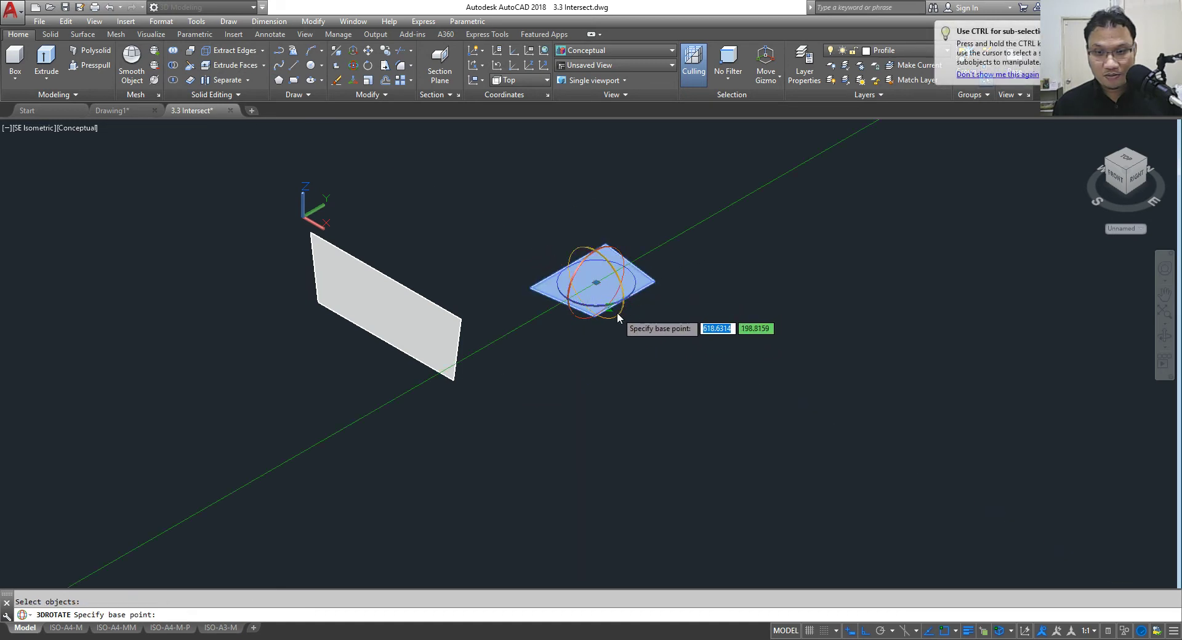
left_click(616, 314)
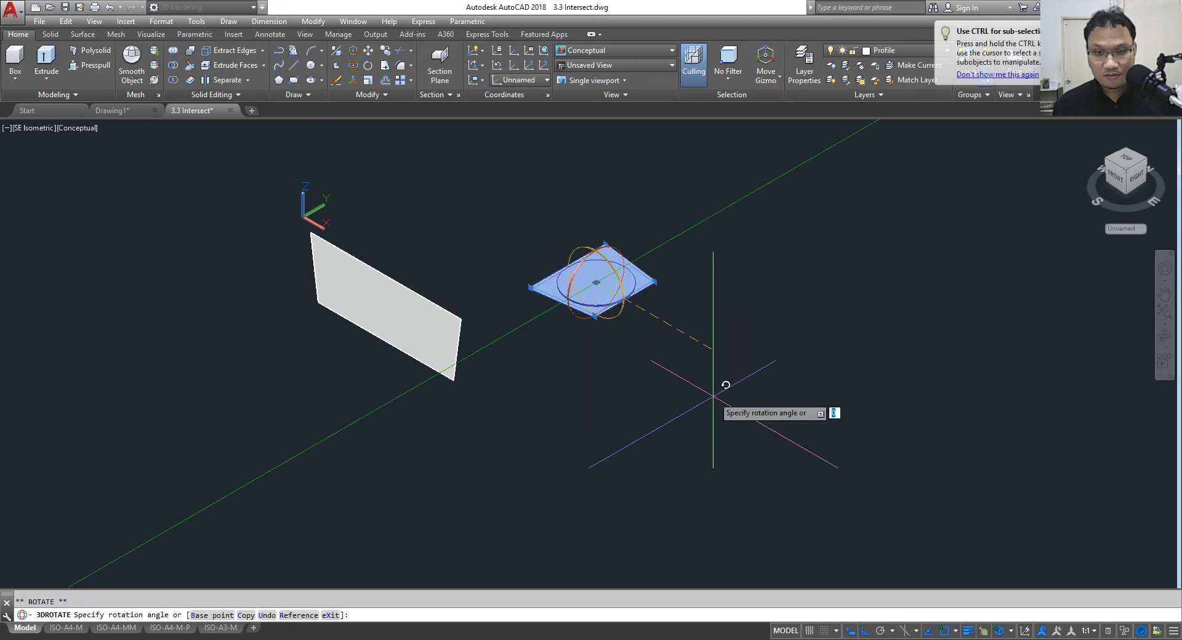
left_click(600, 424)
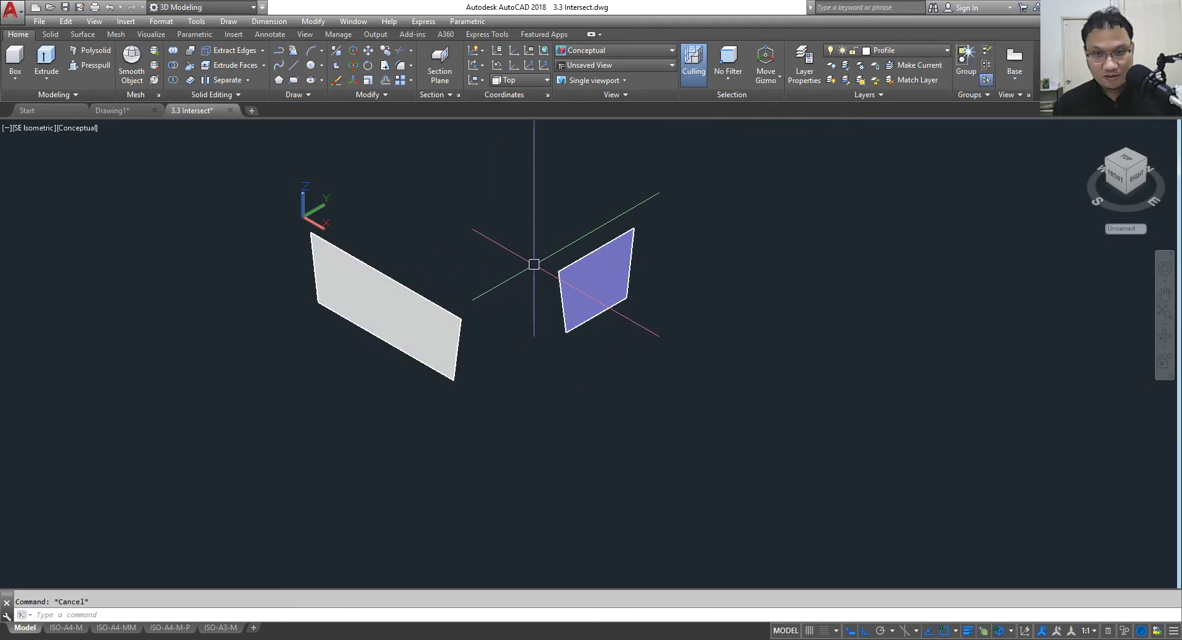
scroll(523, 329, "up", 3)
scroll(504, 330, "down", 2)
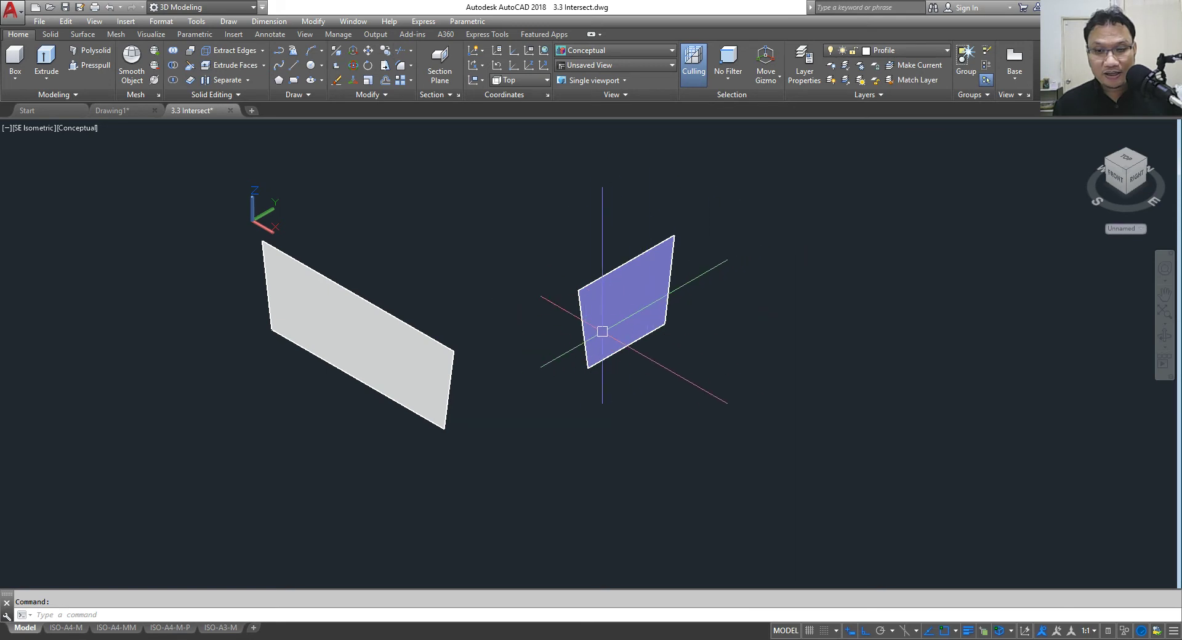
Step: Extrude the grey rectangle by 200 and the blue square by 400
left_click(46, 62)
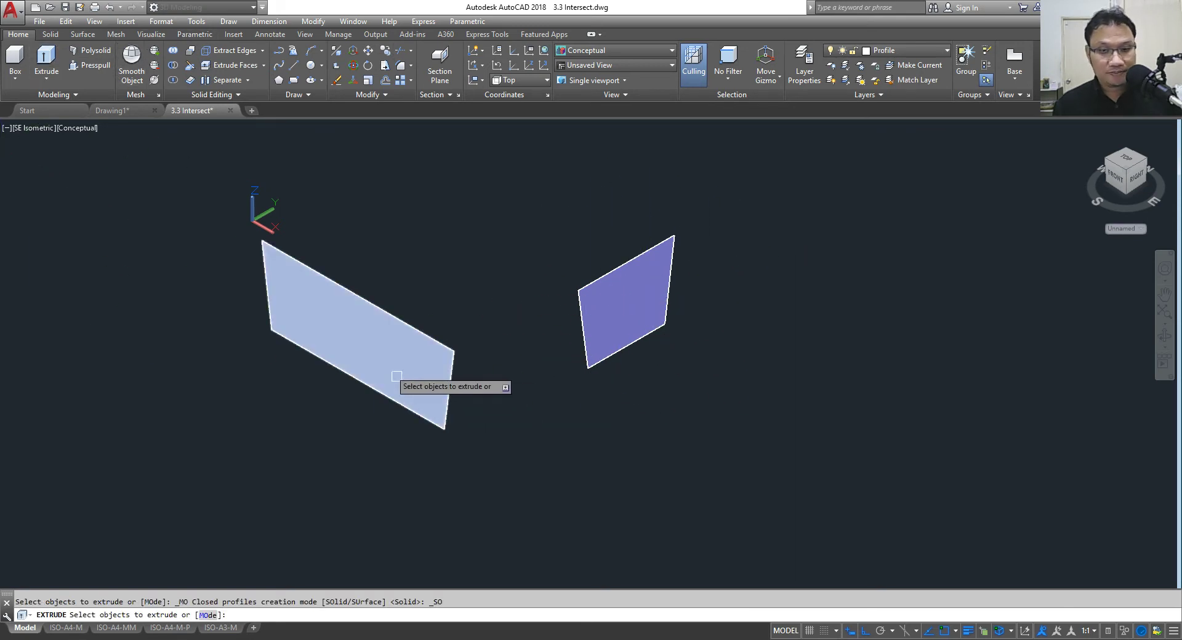
left_click(396, 379)
right_click(405, 256)
left_click(439, 267)
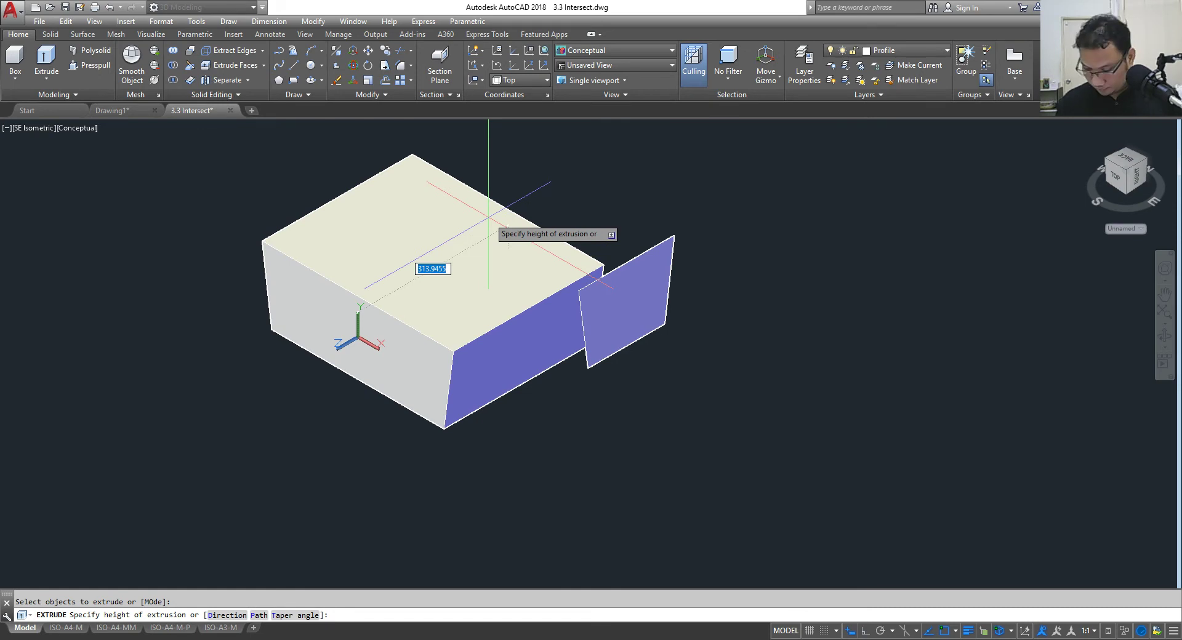
key("Return")
key("Return")
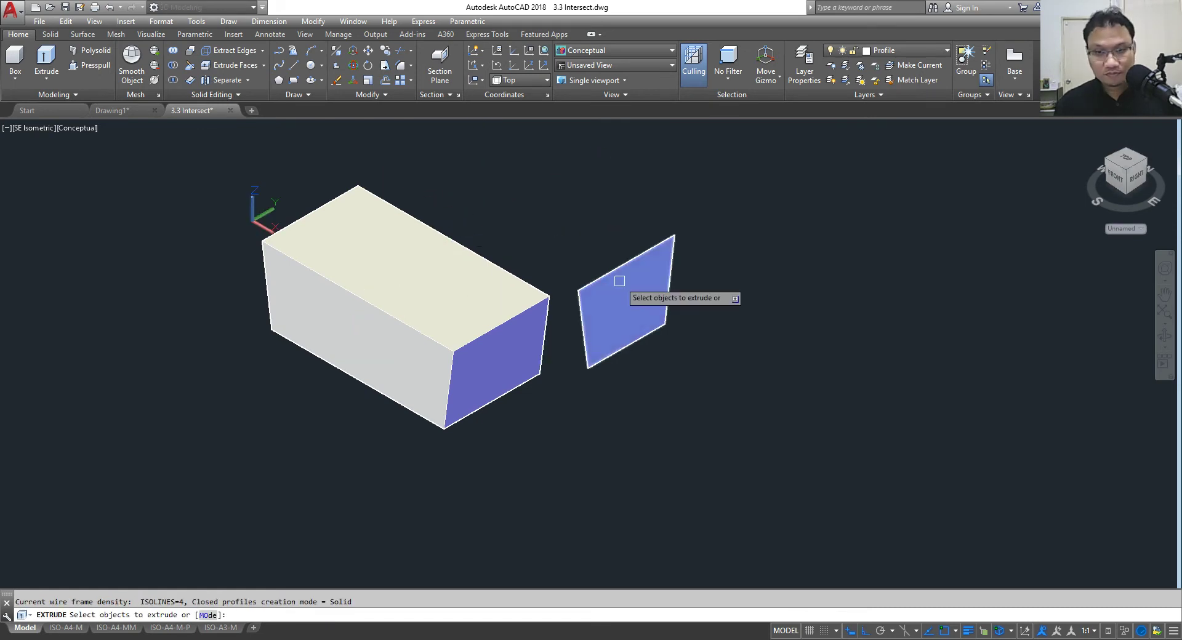
left_click(607, 289)
right_click(539, 128)
left_click(567, 135)
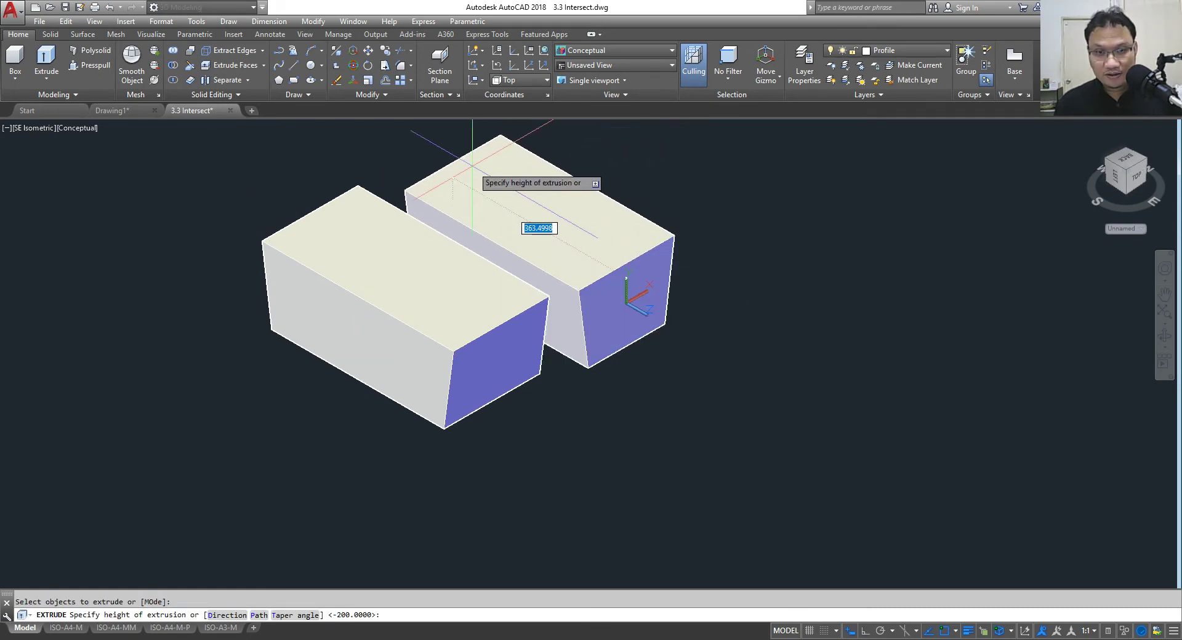
key("Return")
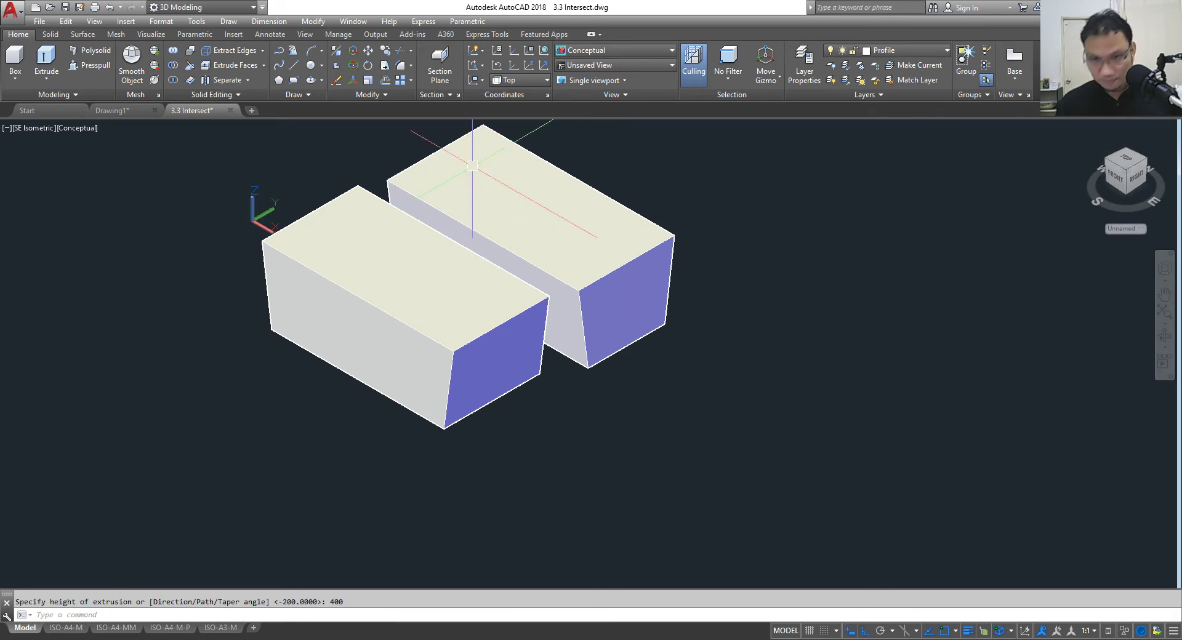
Step: Move the blue box so it overlaps the grey box
left_click(364, 56)
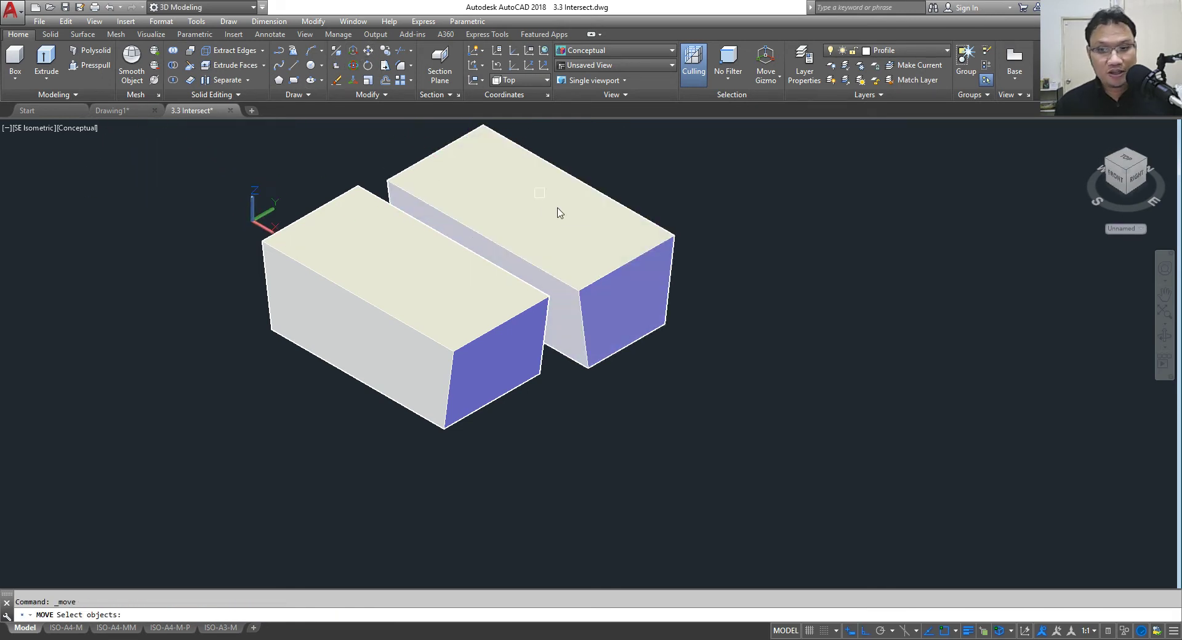
left_click(604, 253)
key("Return")
left_click(578, 290)
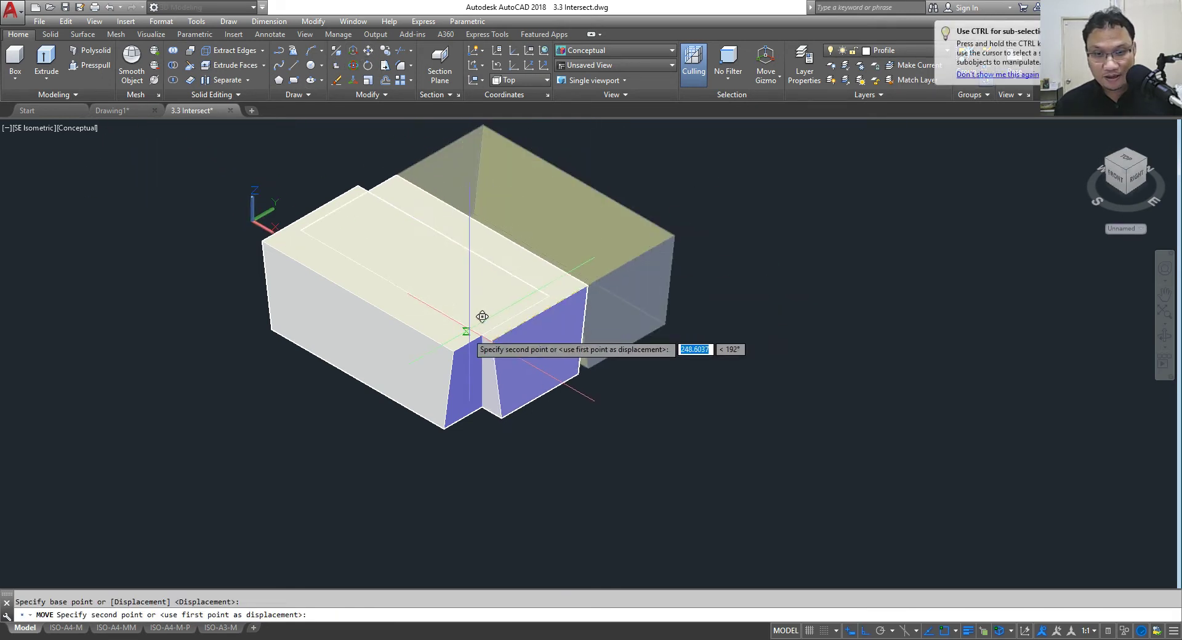
left_click(453, 351)
scroll(710, 254, "down", 2)
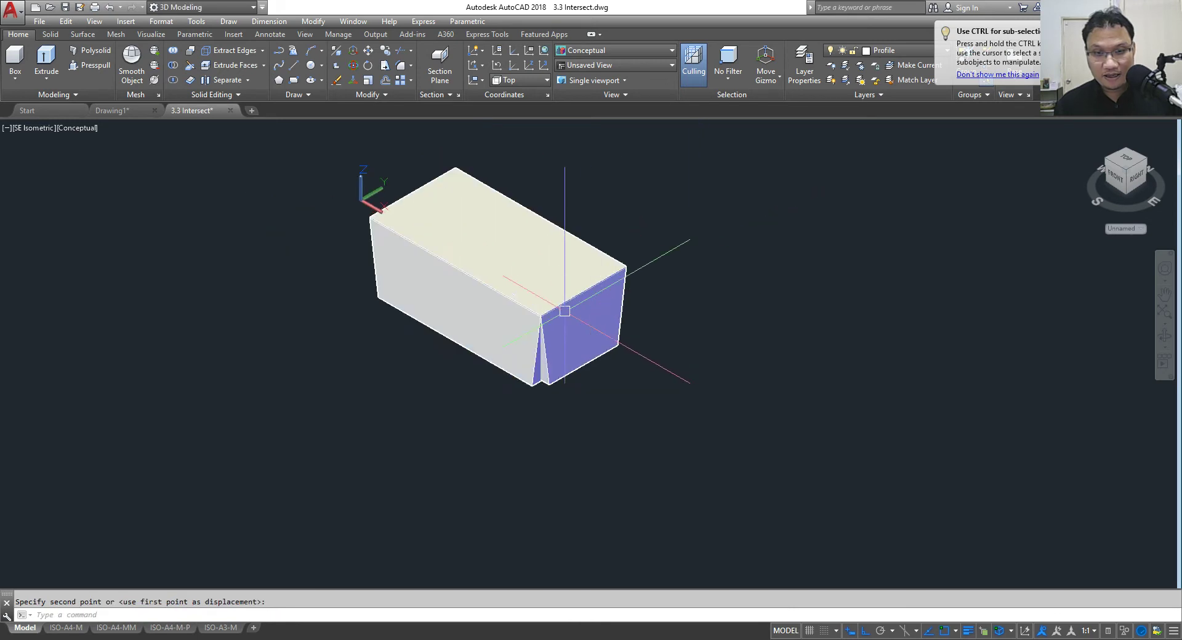
scroll(566, 312, "up", 2)
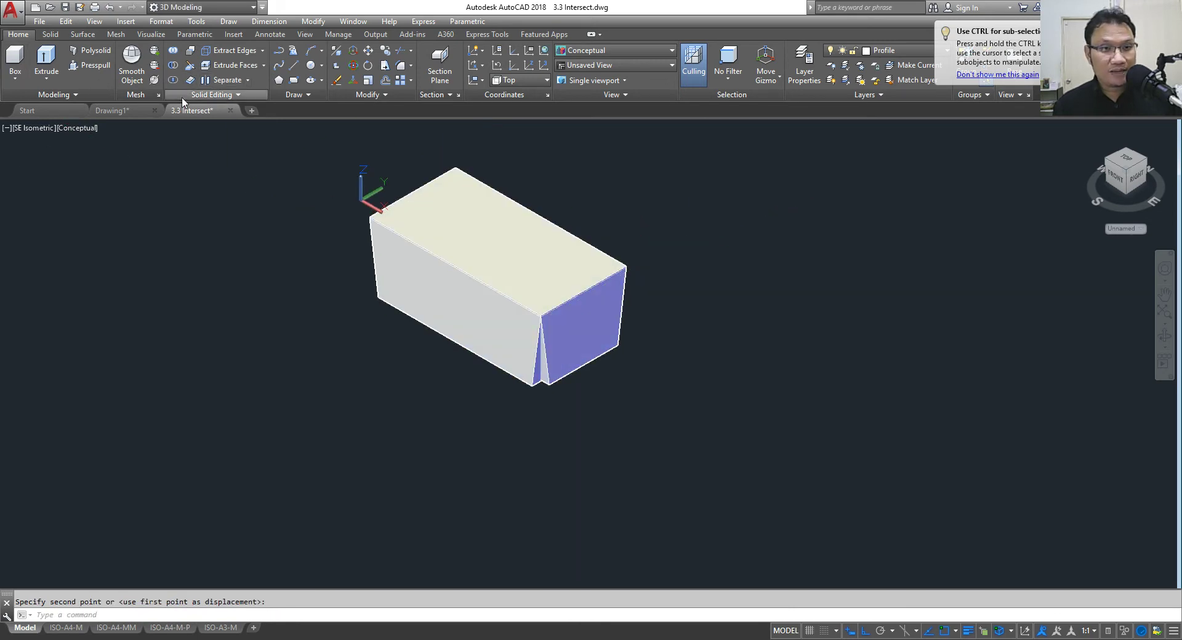
Step: Intersect the two boxes, keeping only their shared volume
left_click(173, 80)
left_click(732, 152)
left_click(267, 499)
key("Return")
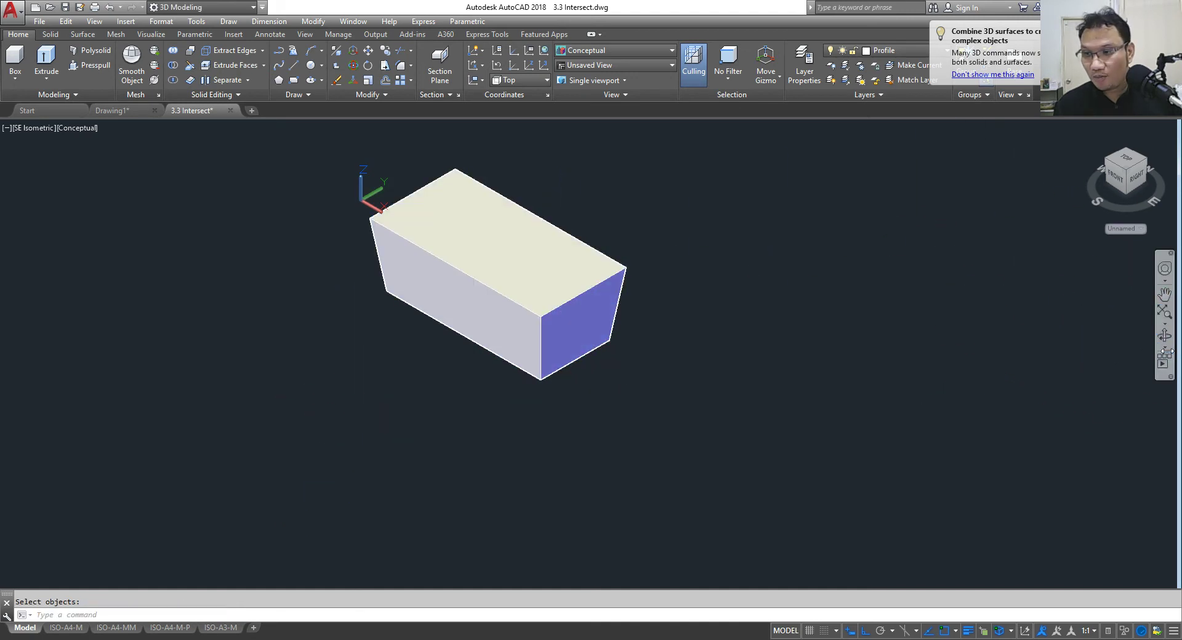
left_click(662, 428)
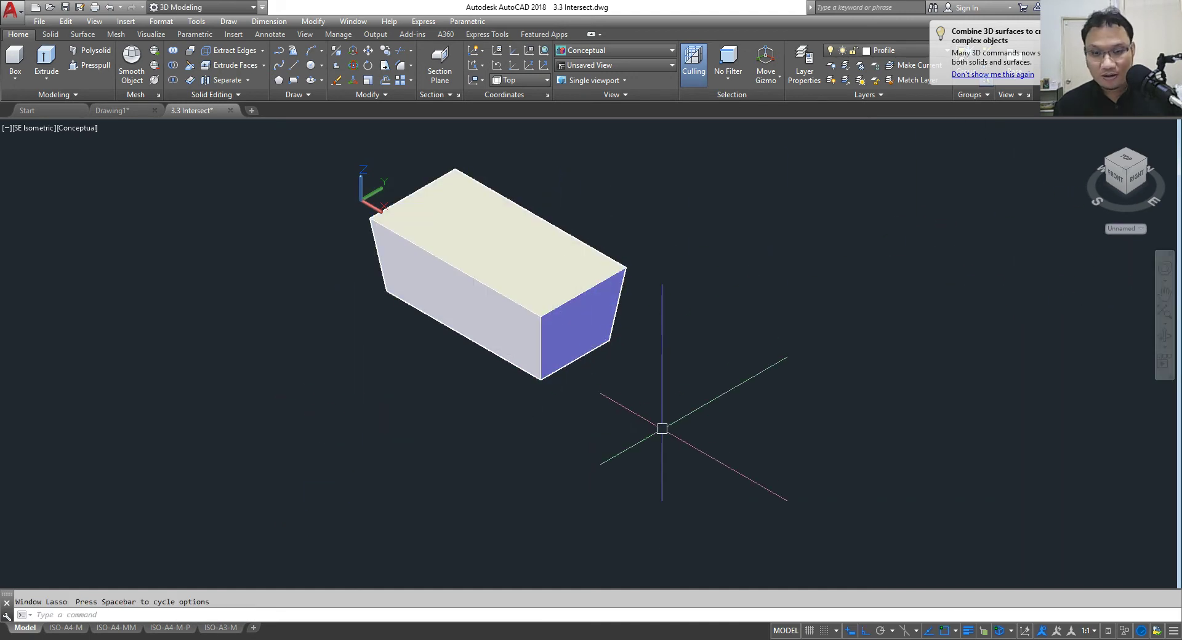
Step: Orbit the view to look at the resulting block from the front
left_click(1009, 382)
left_click(1163, 335)
mouse_move(653, 332)
left_mouse_down()
mouse_move(570, 330)
mouse_move(707, 272)
mouse_move(870, 384)
mouse_move(968, 263)
mouse_move(592, 244)
mouse_move(607, 456)
mouse_move(614, 198)
mouse_move(463, 275)
mouse_move(483, 429)
mouse_move(694, 356)
mouse_move(611, 363)
mouse_move(593, 546)
mouse_move(622, 351)
left_mouse_up()
right_click(640, 222)
left_click(667, 229)
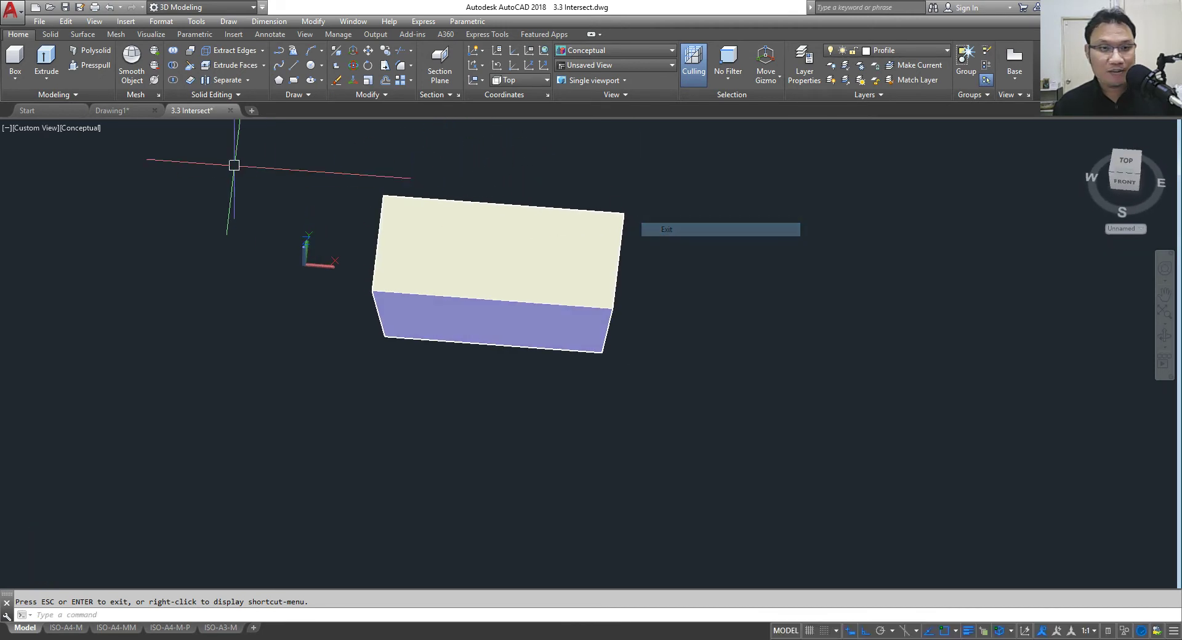
Step: Shell the box with a wall thickness of 1, removing its top face
left_click(249, 83)
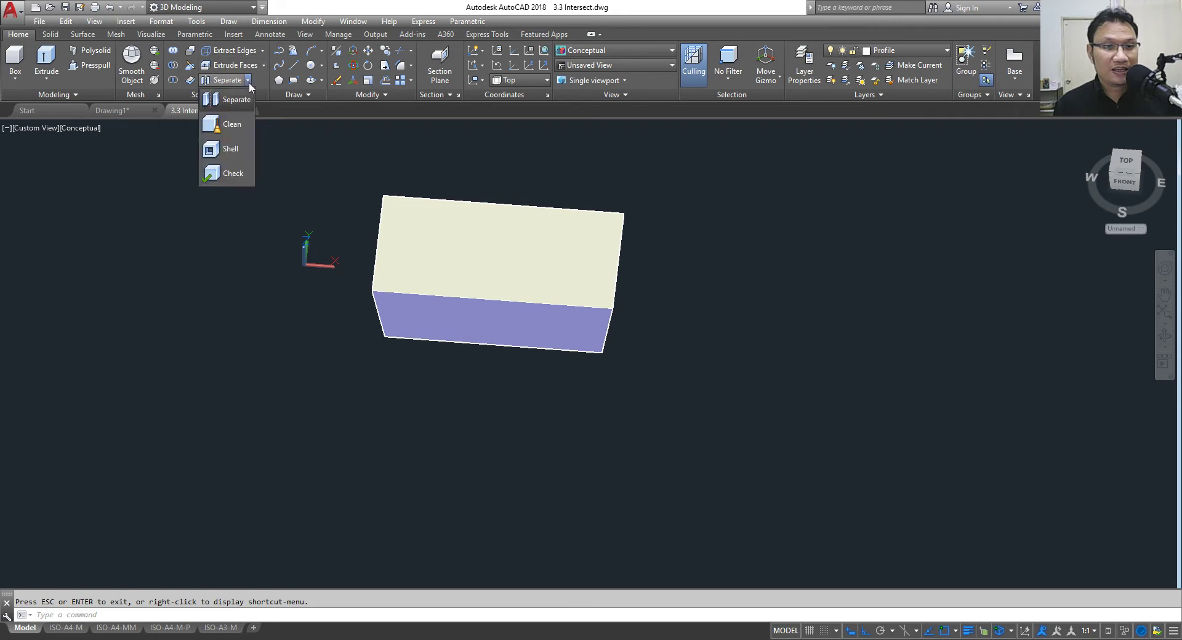
left_click(234, 150)
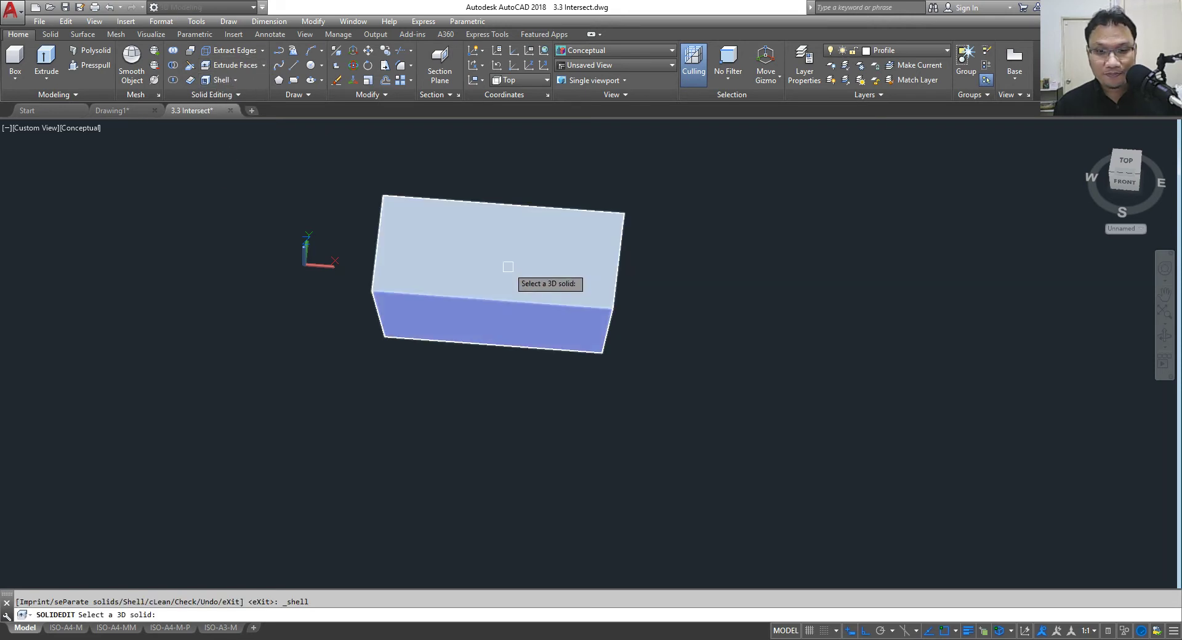
left_click(506, 335)
left_click(519, 252)
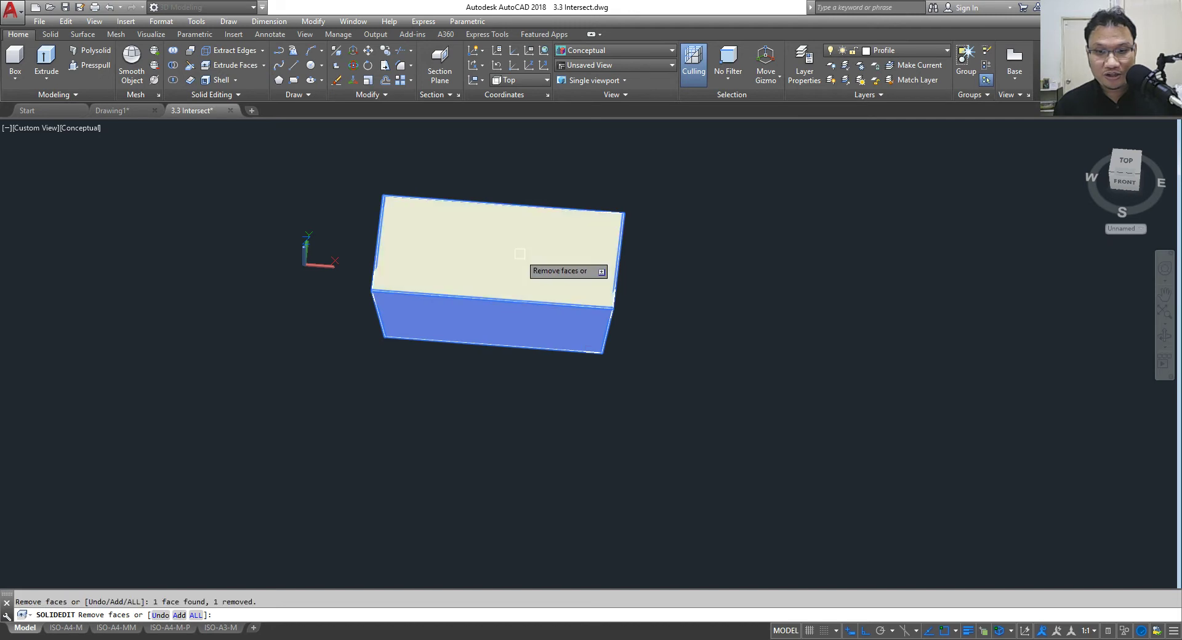
right_click(520, 253)
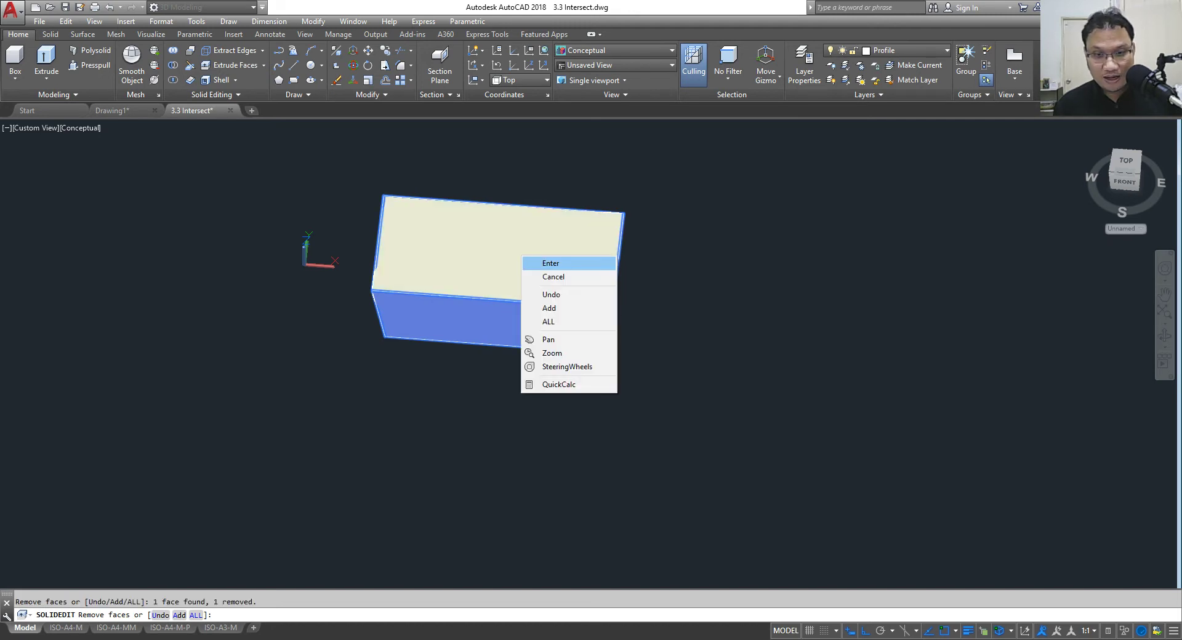
left_click(548, 264)
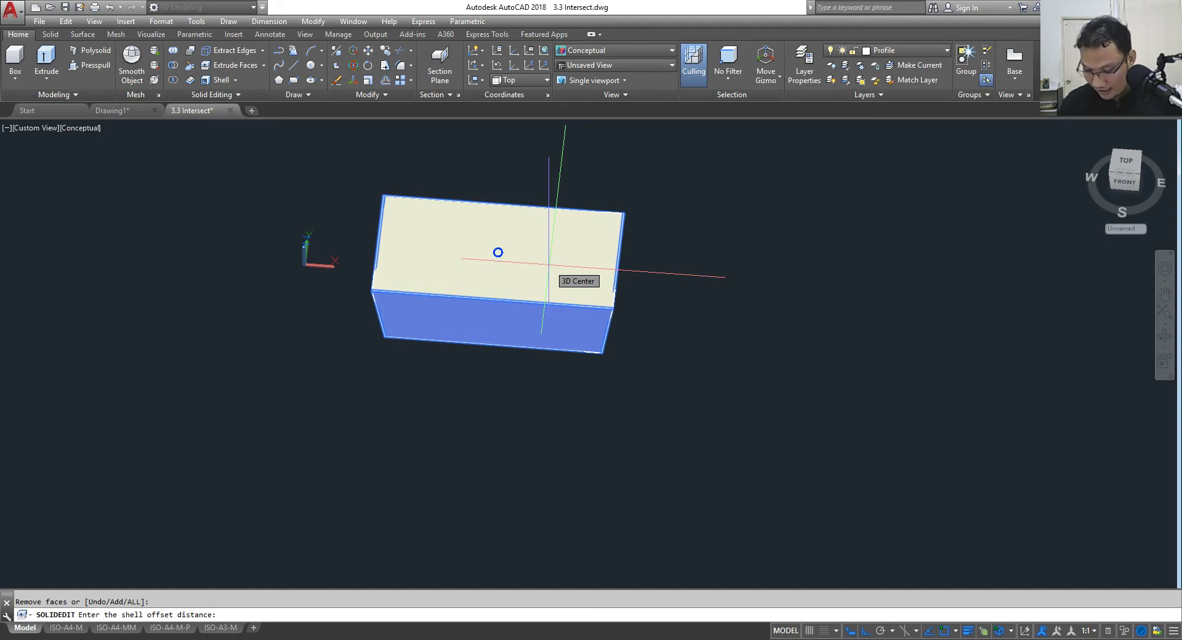
type("1")
key("Return")
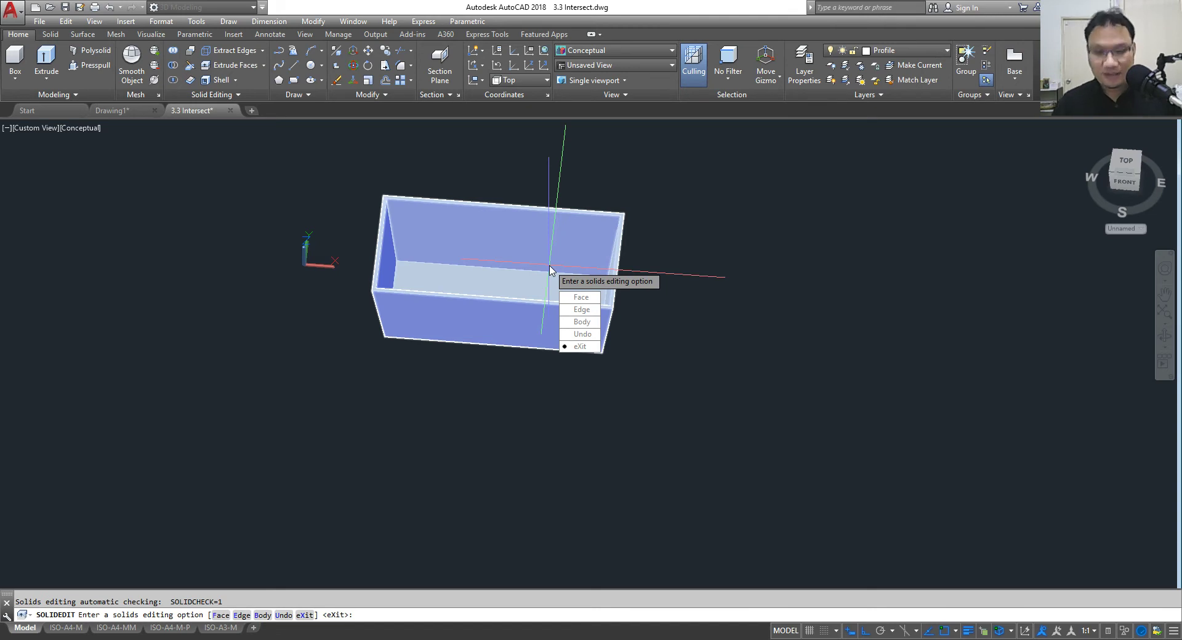
key("Escape")
scroll(596, 293, "down", 4)
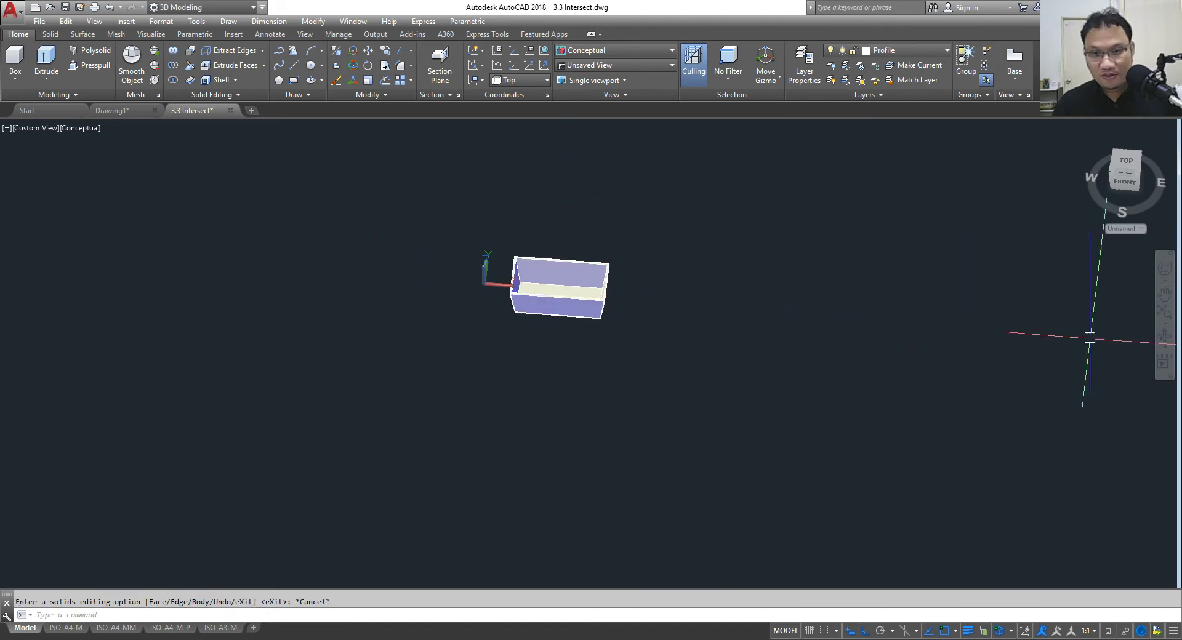
left_click(1164, 336)
left_click_drag(604, 385, 600, 319)
scroll(586, 255, "up", 3)
scroll(645, 376, "up", 3)
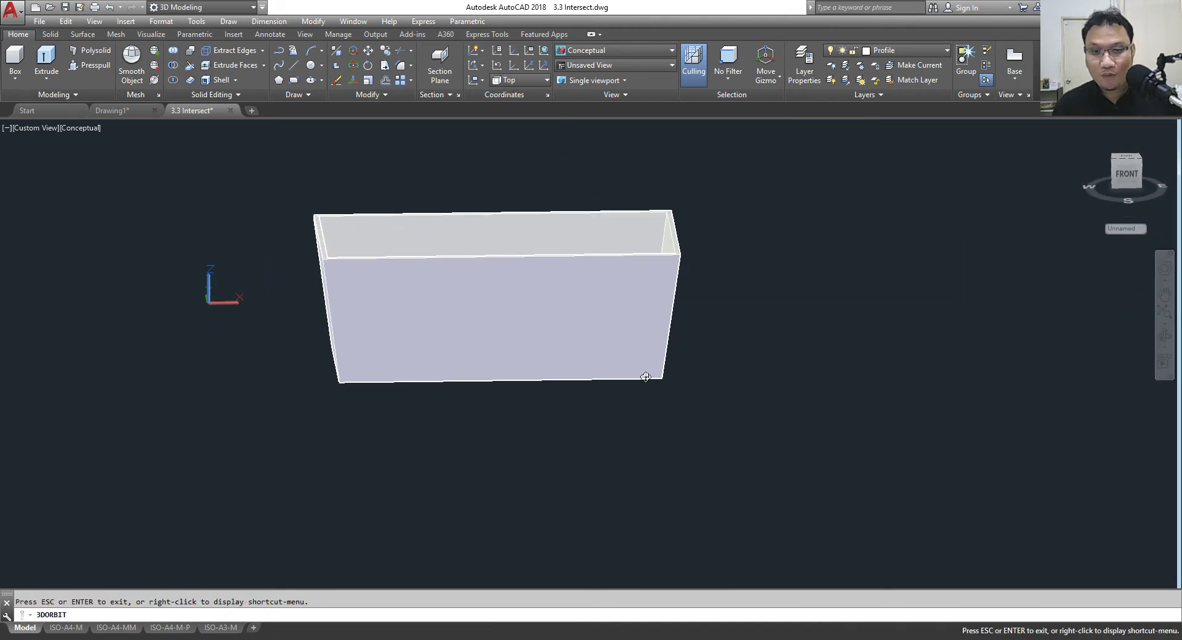
mouse_move(645, 376)
left_mouse_down()
mouse_move(334, 334)
mouse_move(551, 466)
mouse_move(409, 369)
mouse_move(346, 258)
mouse_move(351, 359)
mouse_move(626, 417)
mouse_move(601, 470)
mouse_move(548, 449)
mouse_move(631, 256)
left_mouse_up()
right_click(636, 222)
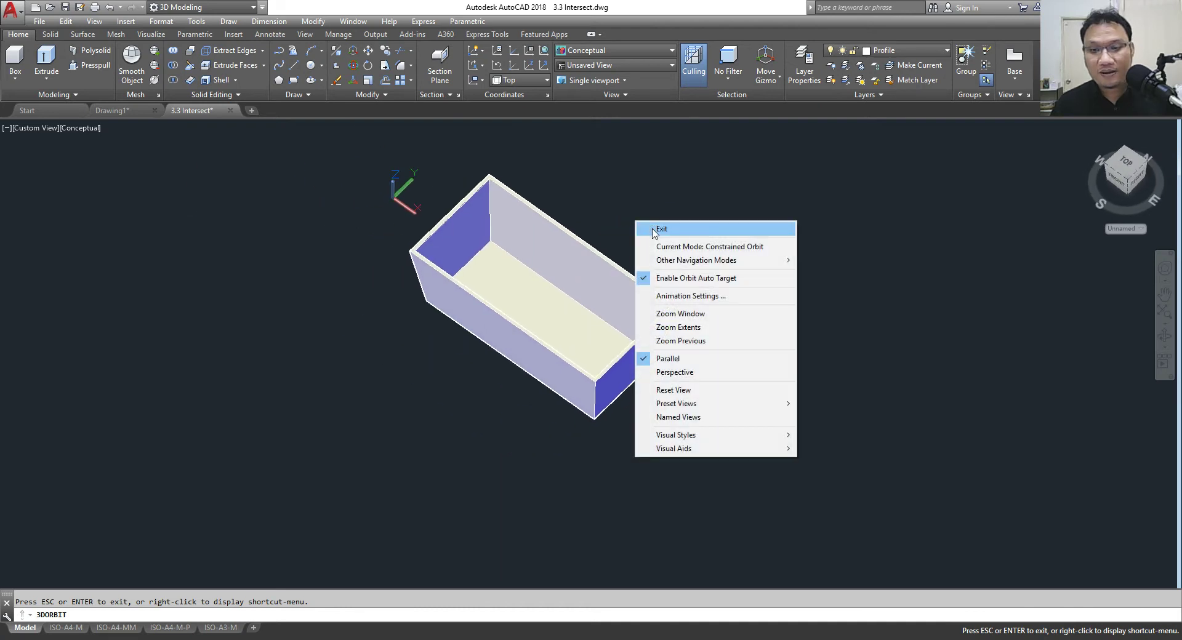
left_click(654, 229)
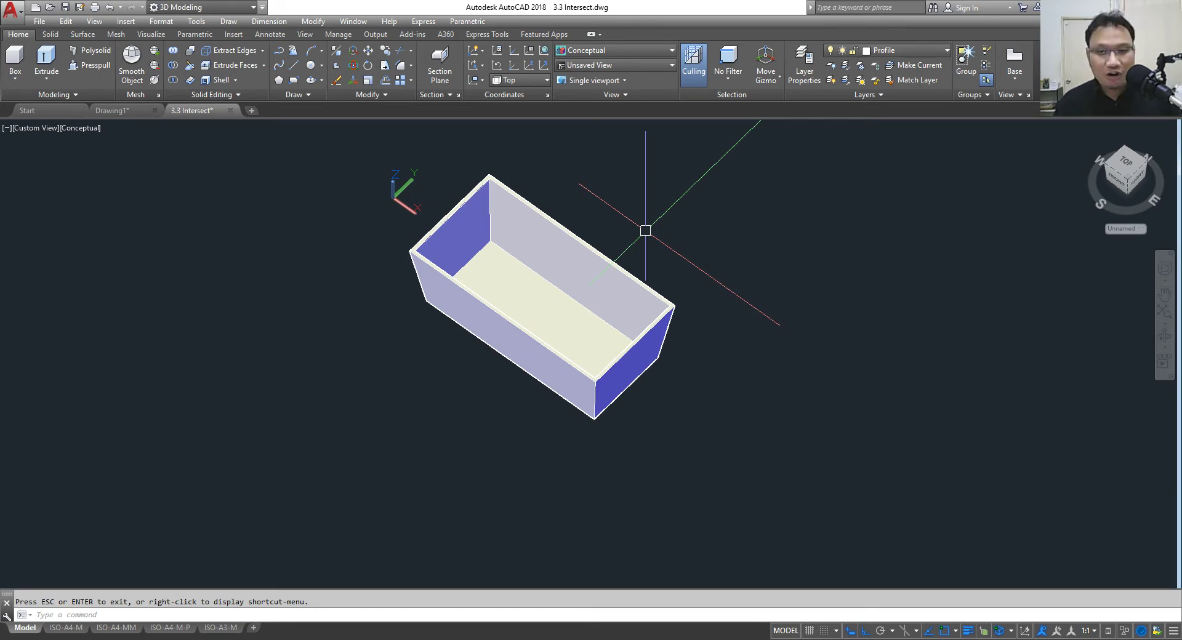
scroll(507, 299, "down", 2)
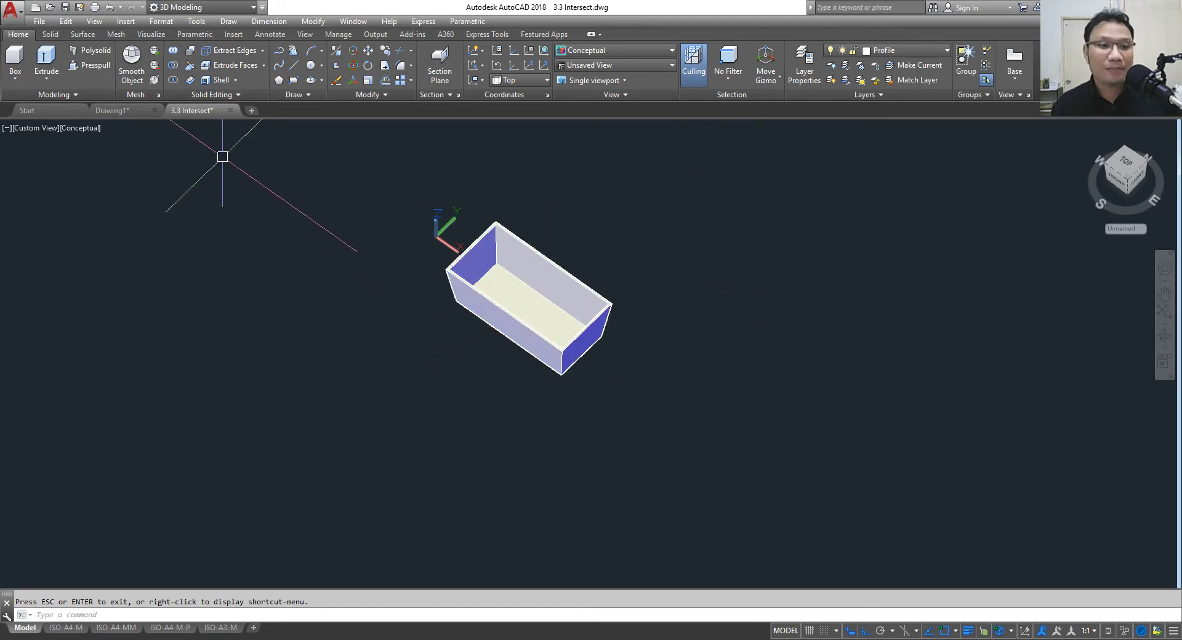
Step: Close 3.3 Intersect without saving and open 3.4 Slice.dwg
left_click(231, 110)
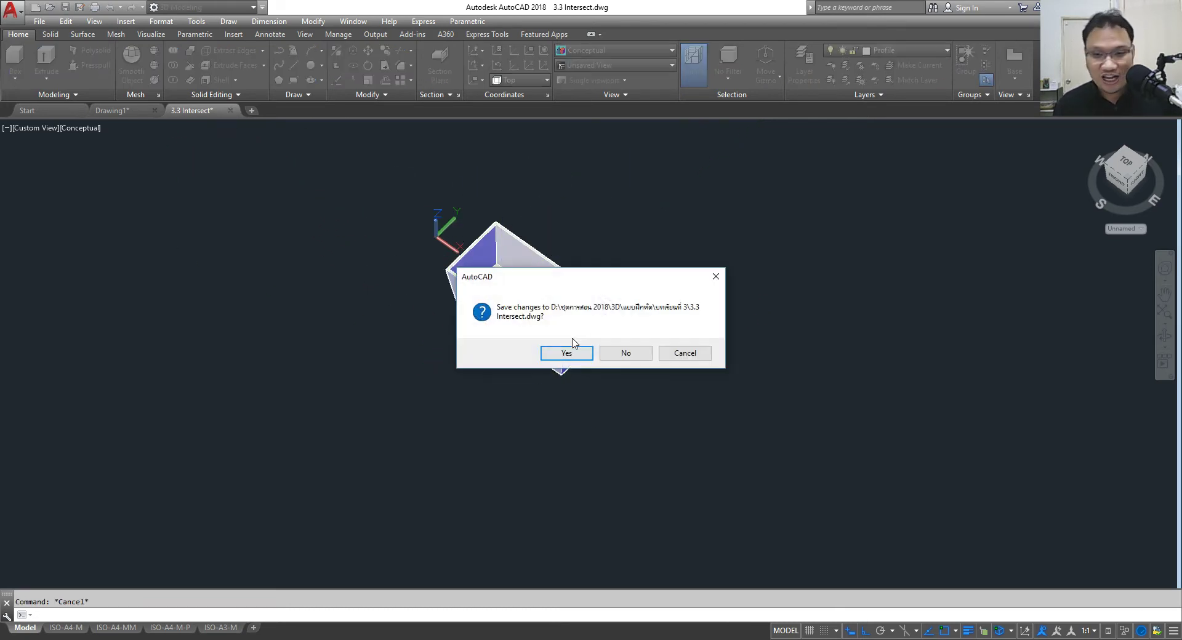
left_click(613, 355)
left_click(51, 7)
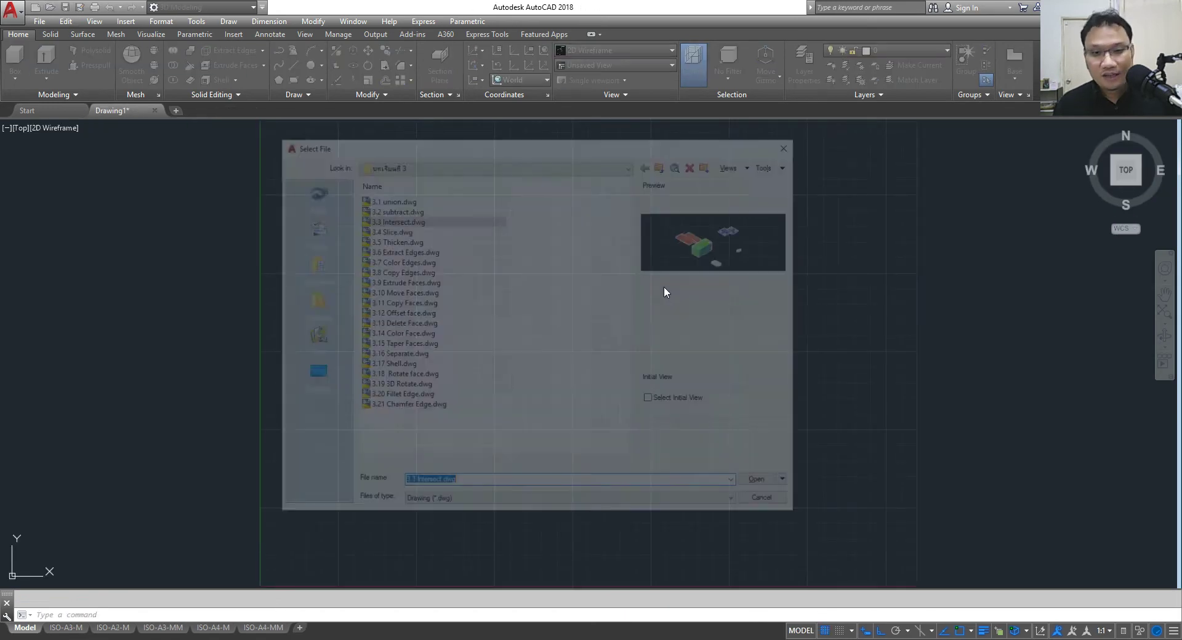
left_click(440, 229)
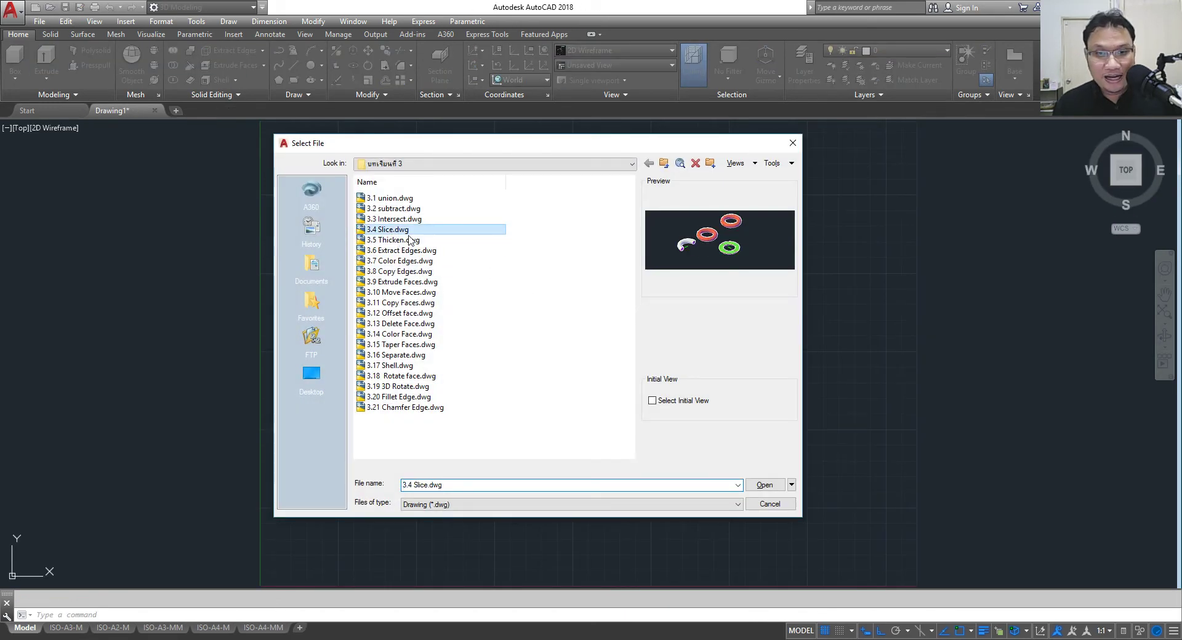
left_click(390, 209)
left_click(389, 219)
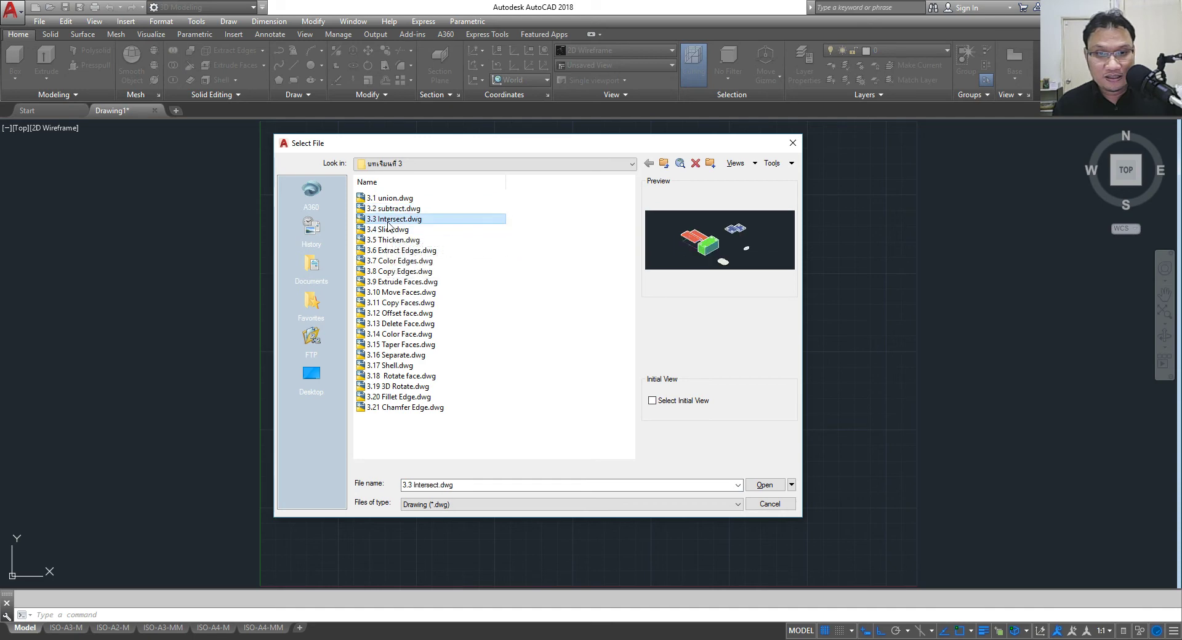
left_click(388, 229)
left_click(765, 485)
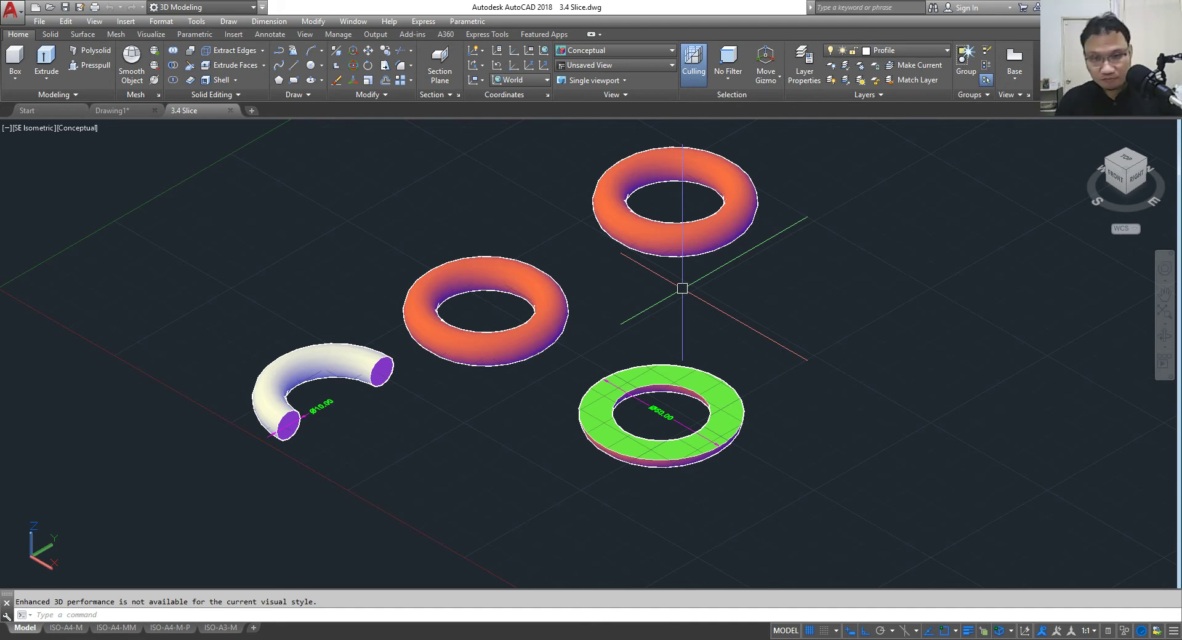
Step: Slice the upper torus along the ZX plane through its centre and delete one half
left_click(188, 69)
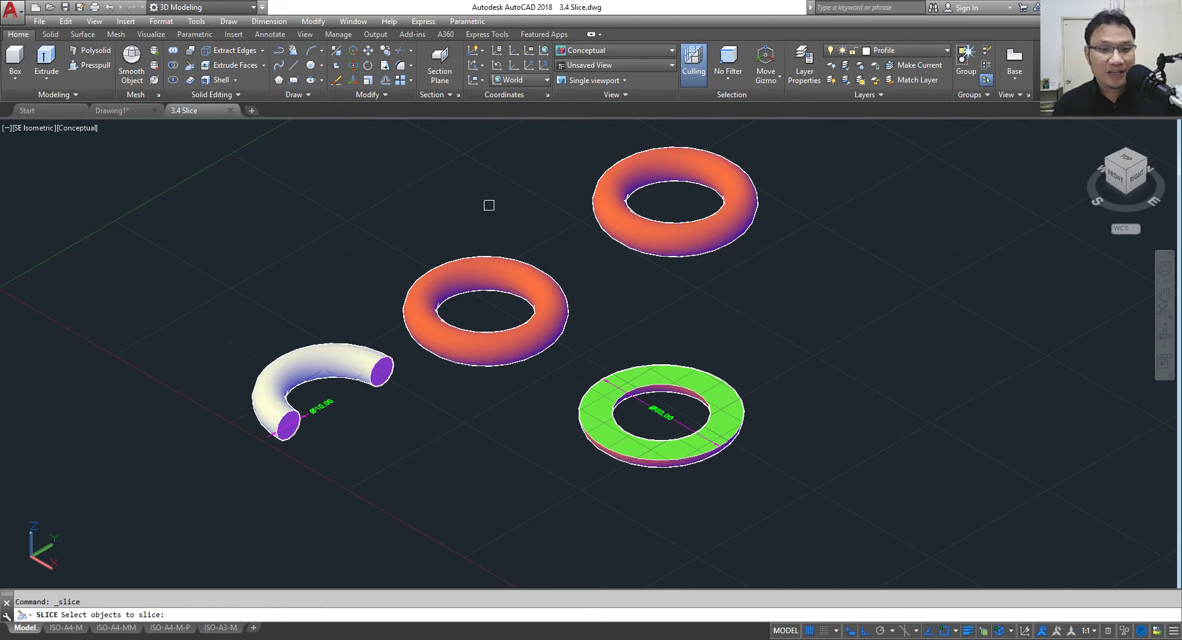
left_click(677, 251)
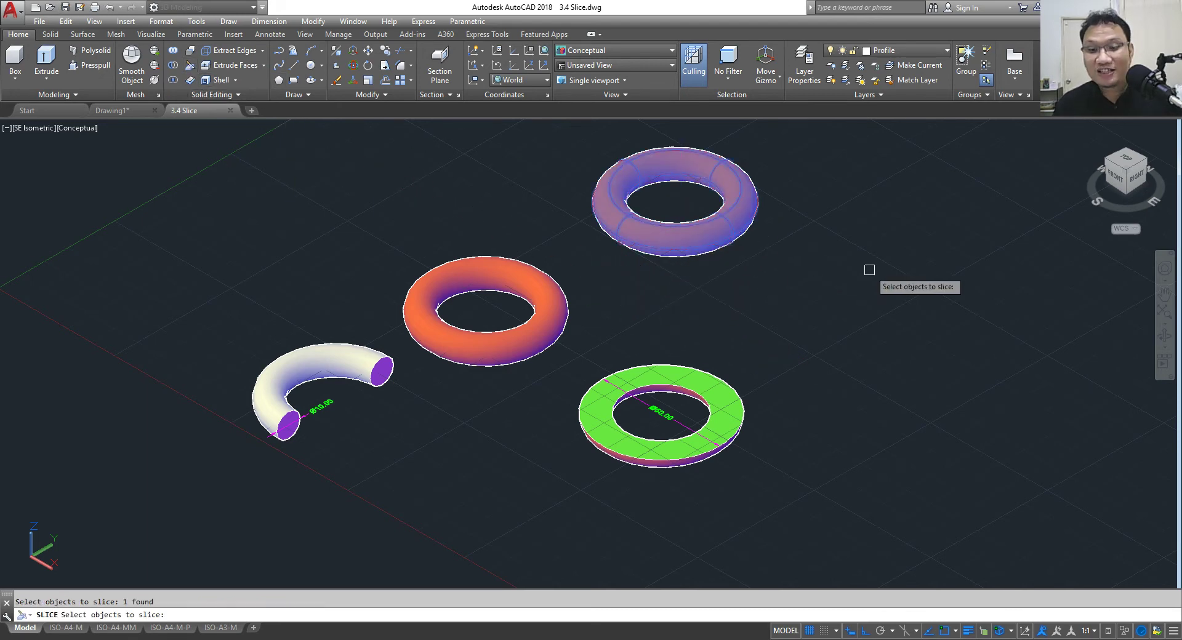
key("Return")
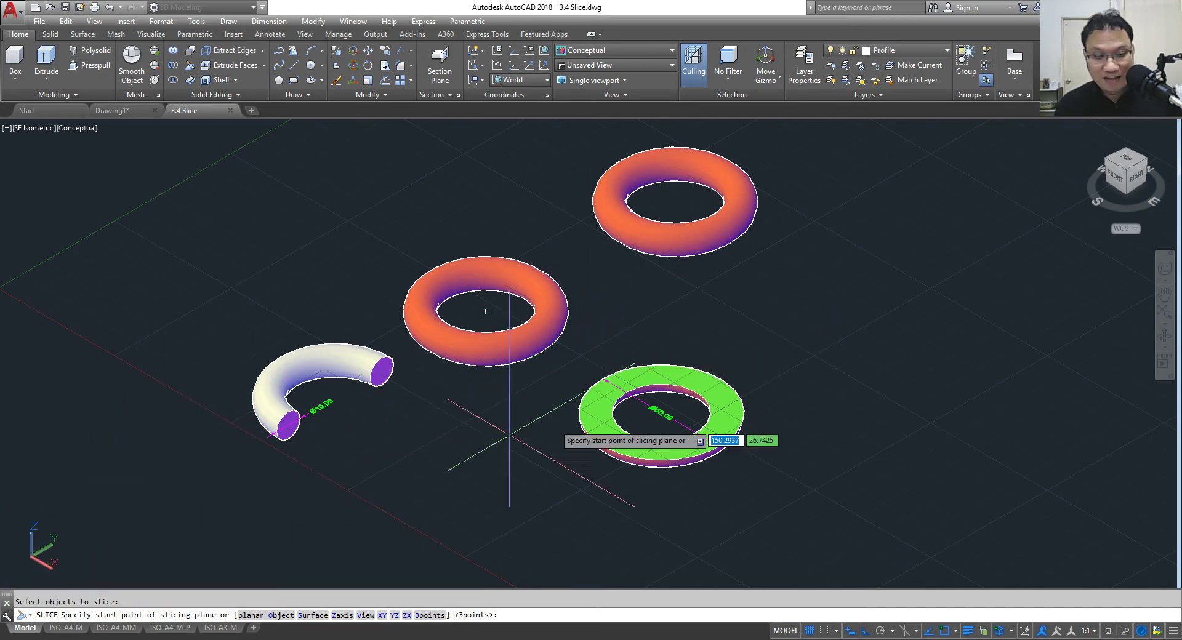
left_click(409, 616)
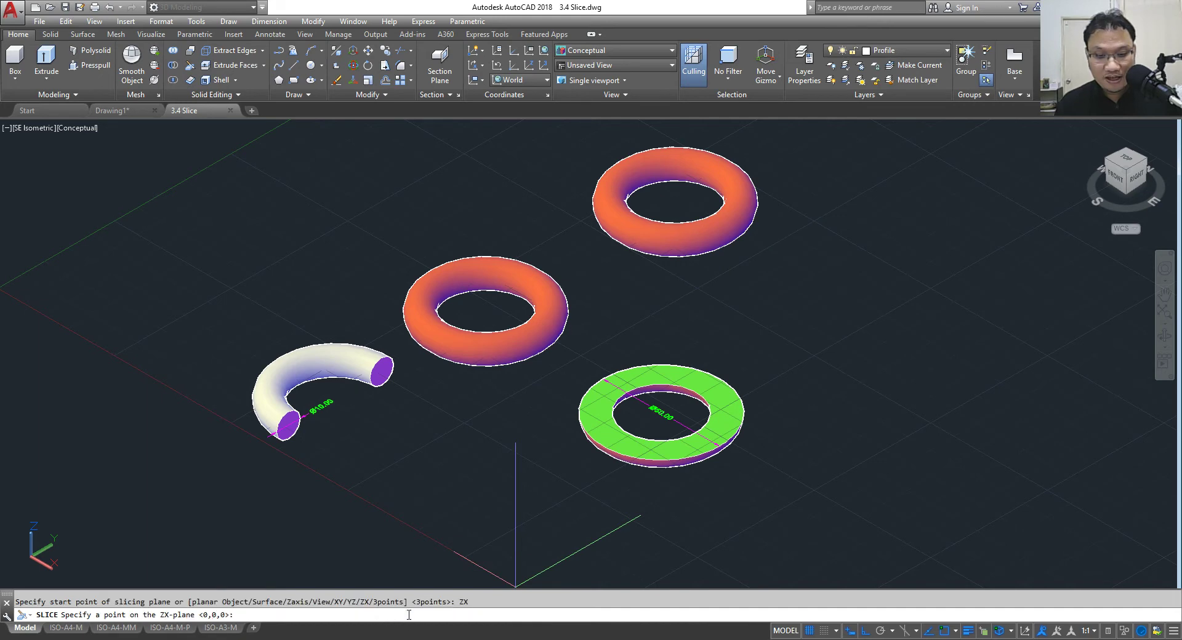
left_click(675, 201)
right_click(763, 212)
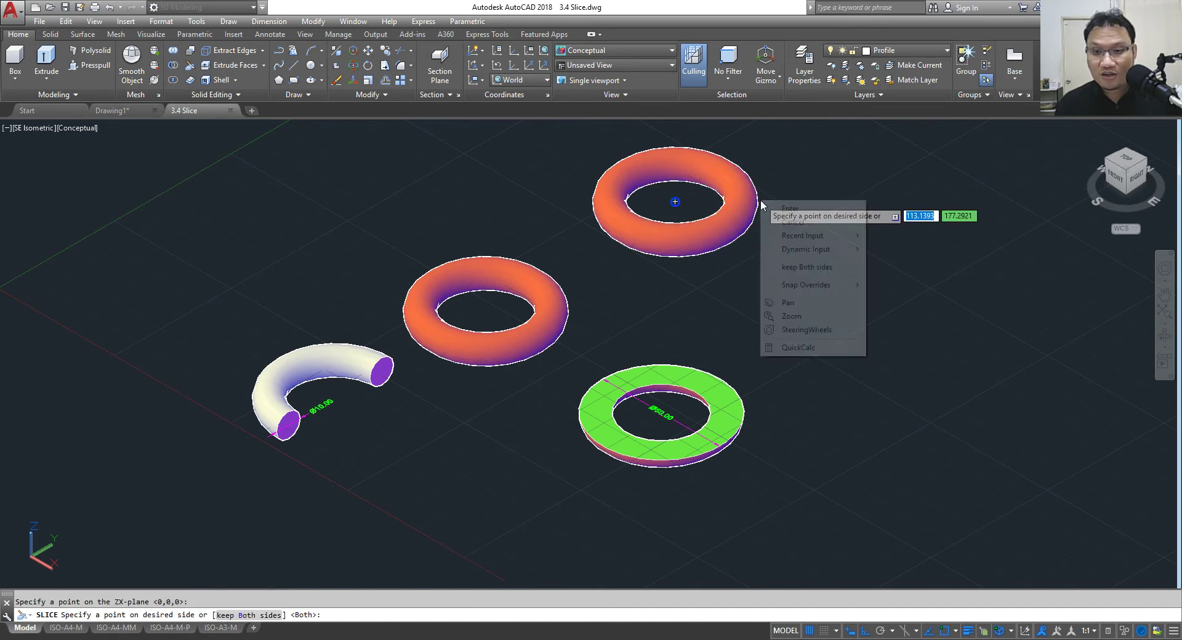
left_click(794, 225)
left_click(675, 238)
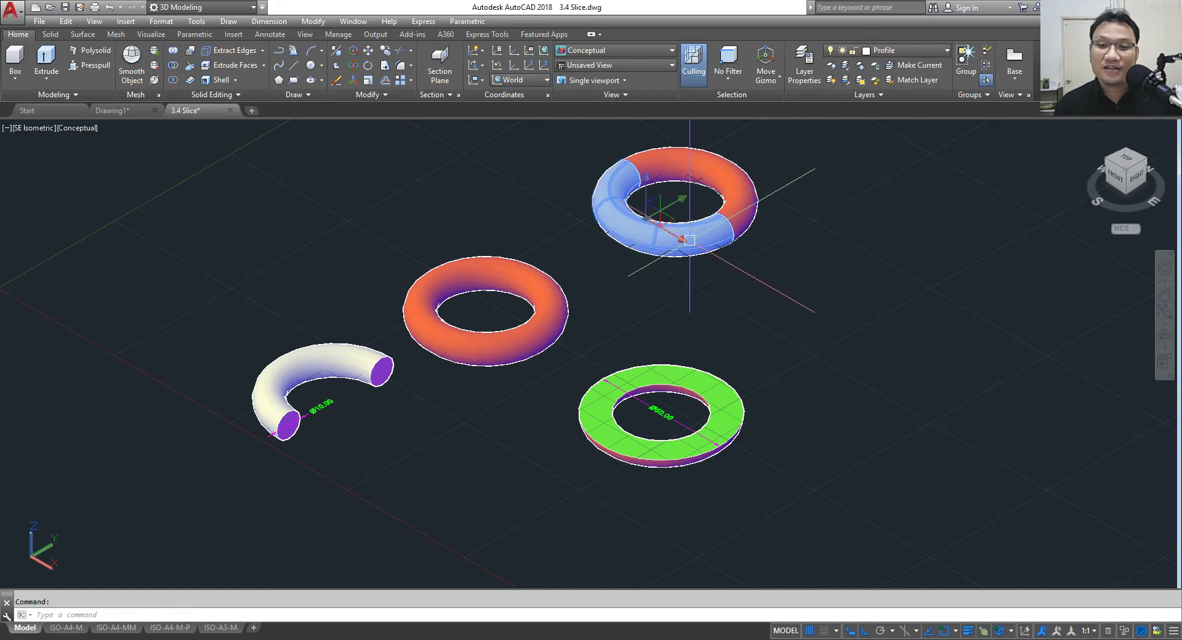
key("Delete")
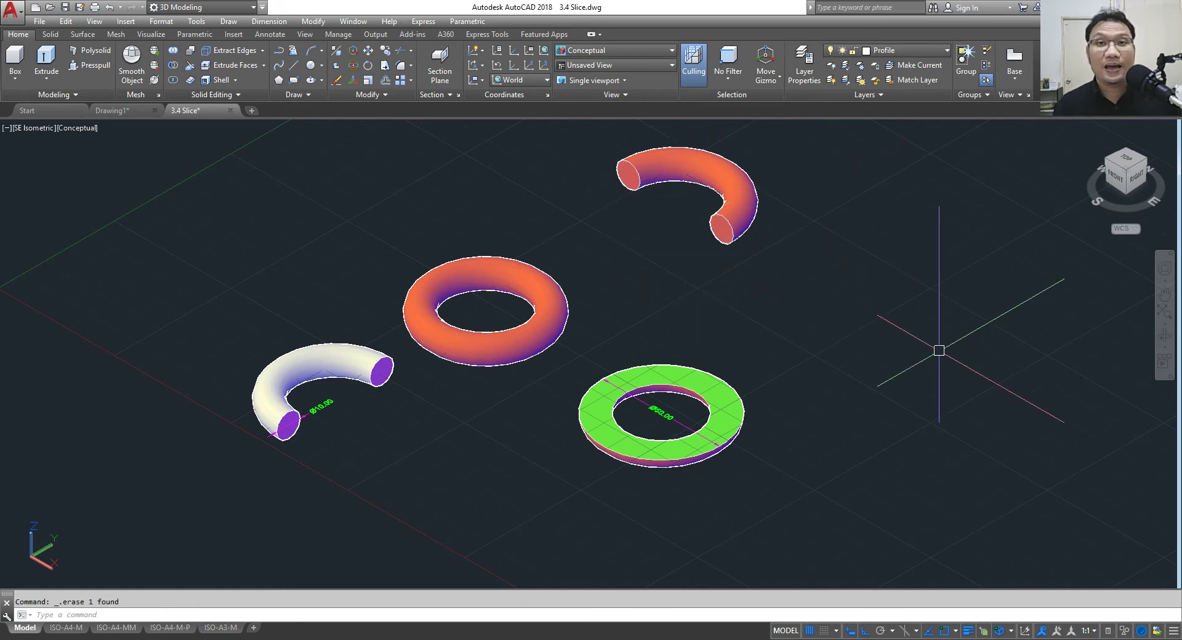
Step: Slice the middle torus on the XY plane at the origin and delete its top half
key("Return")
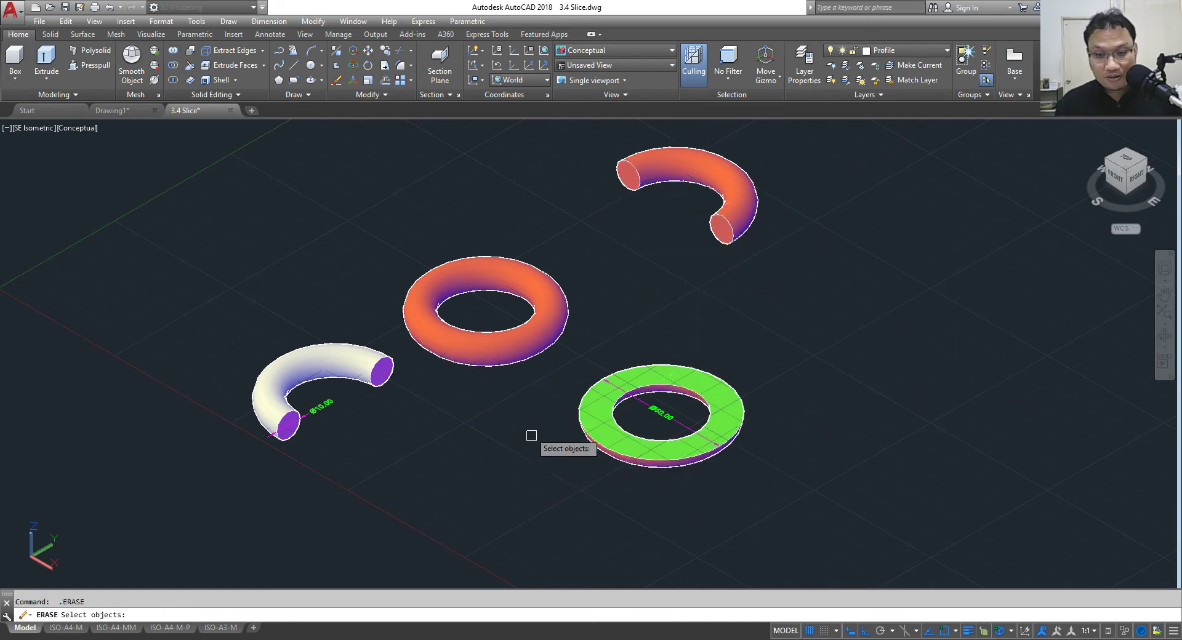
left_click(528, 338)
key("Escape")
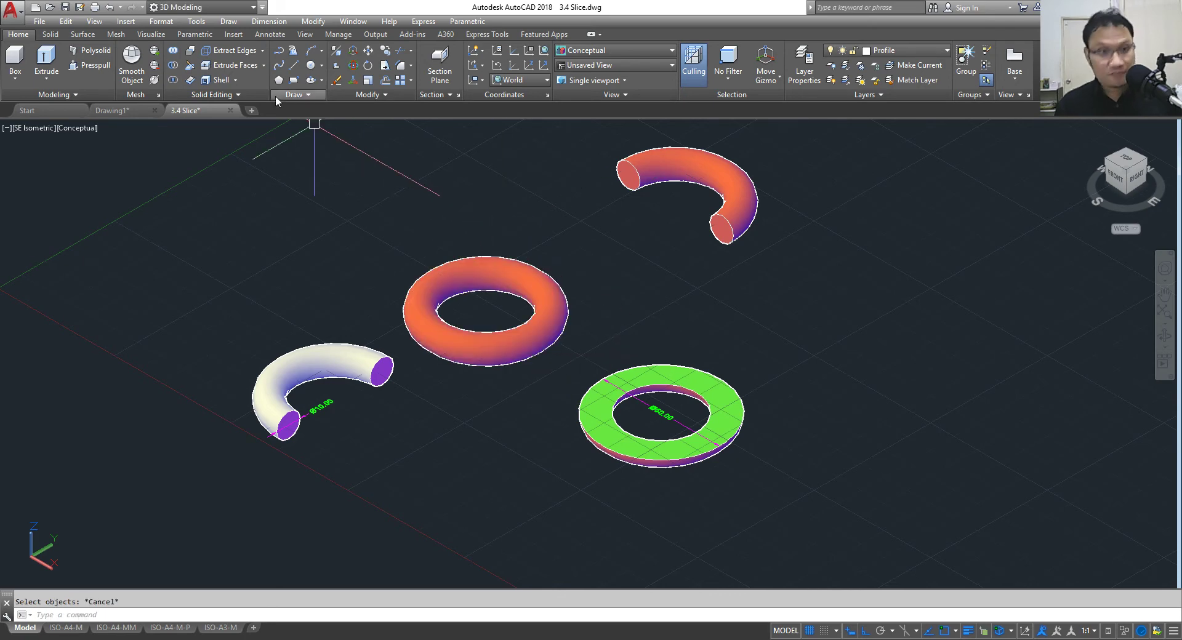
left_click(190, 65)
left_click(523, 338)
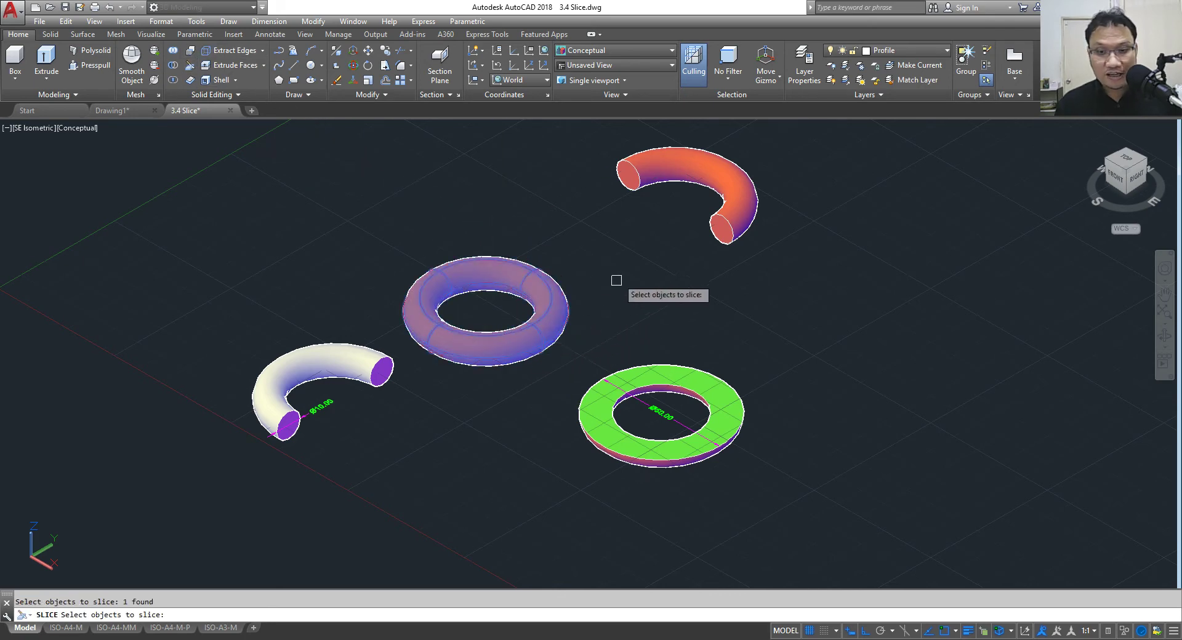
key("Return")
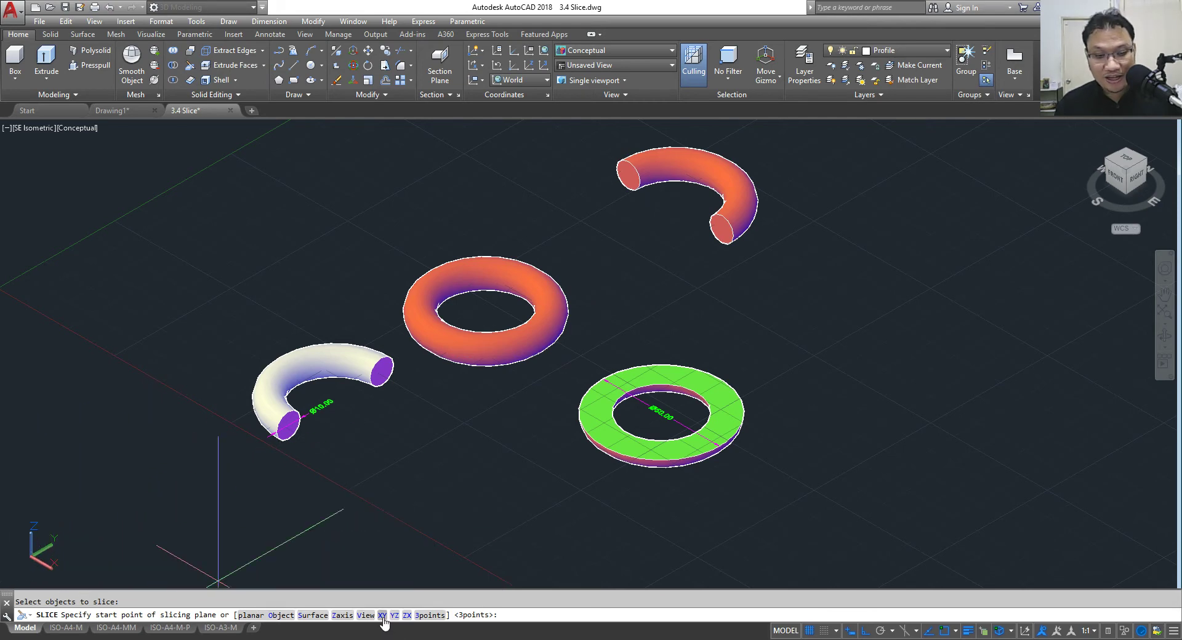
left_click(383, 623)
left_click(483, 314)
right_click(714, 203)
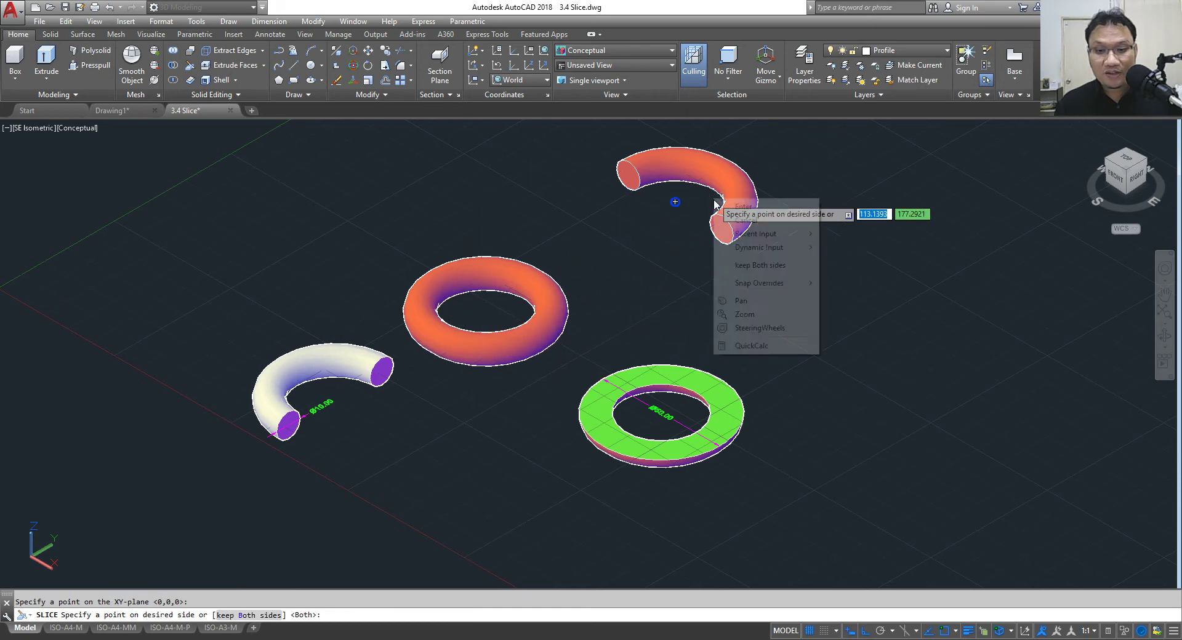
left_click(742, 206)
left_click(472, 288)
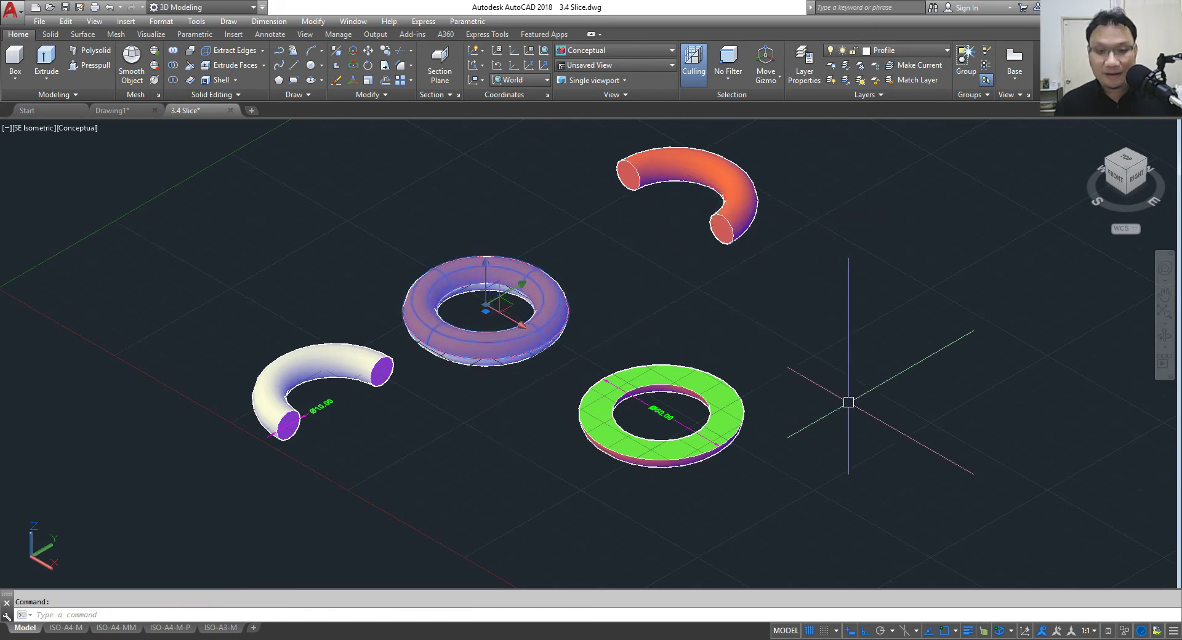
key("Delete")
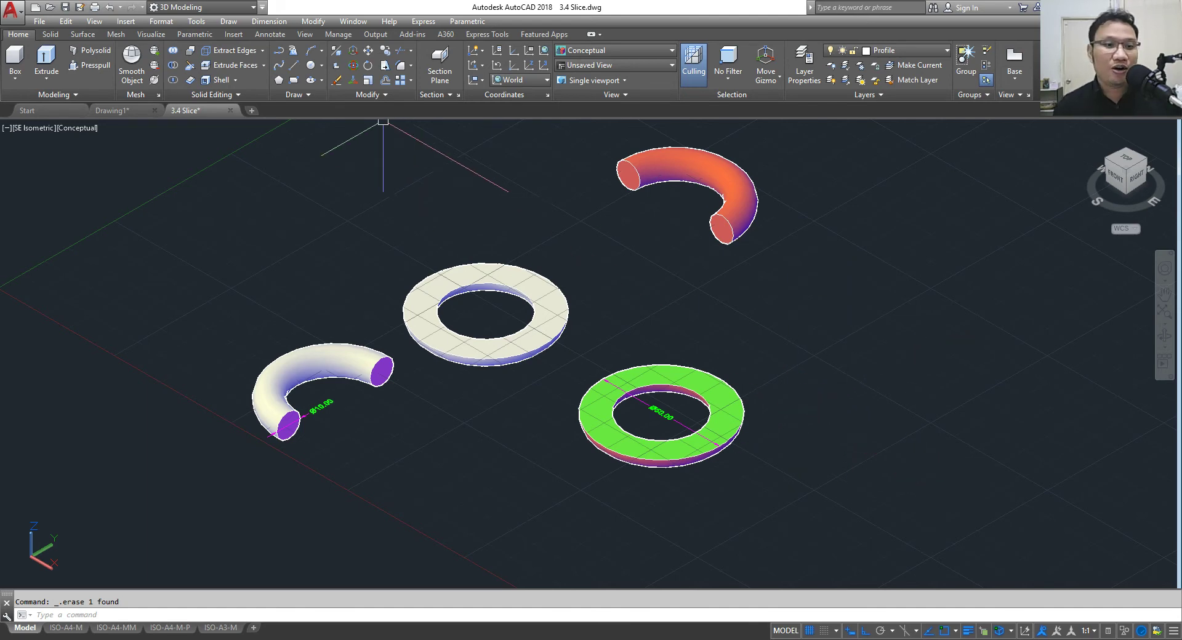
Step: Close 3.4 Slice.dwg without saving and open 3.5 Thicken.dwg
left_click(230, 109)
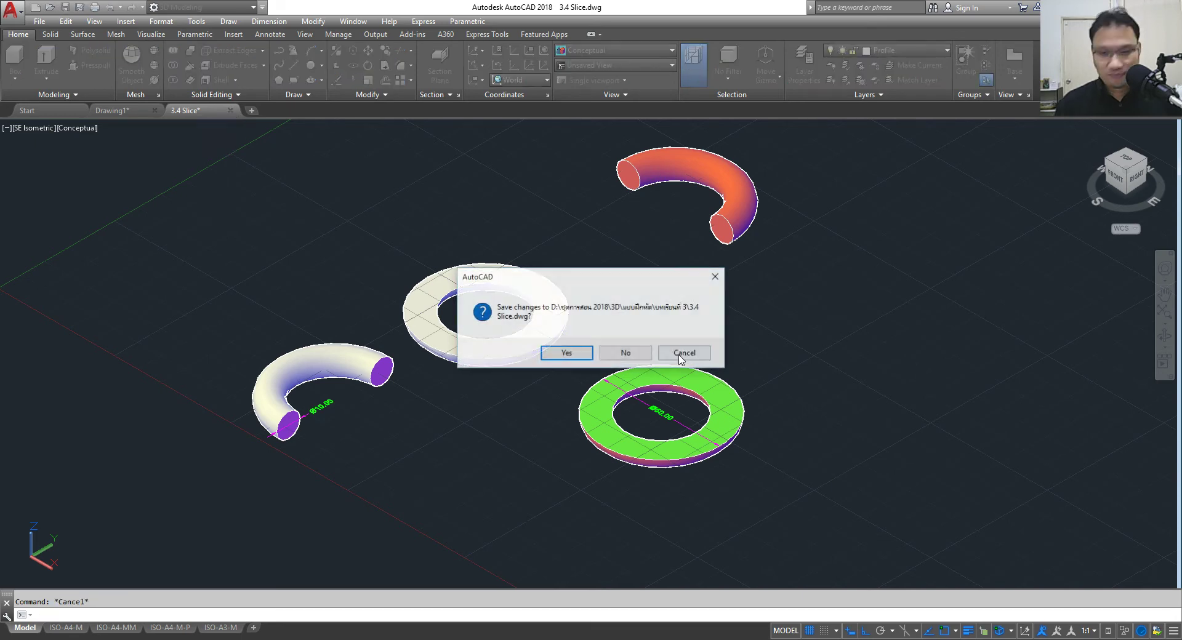
left_click(620, 352)
key("ctrl+o")
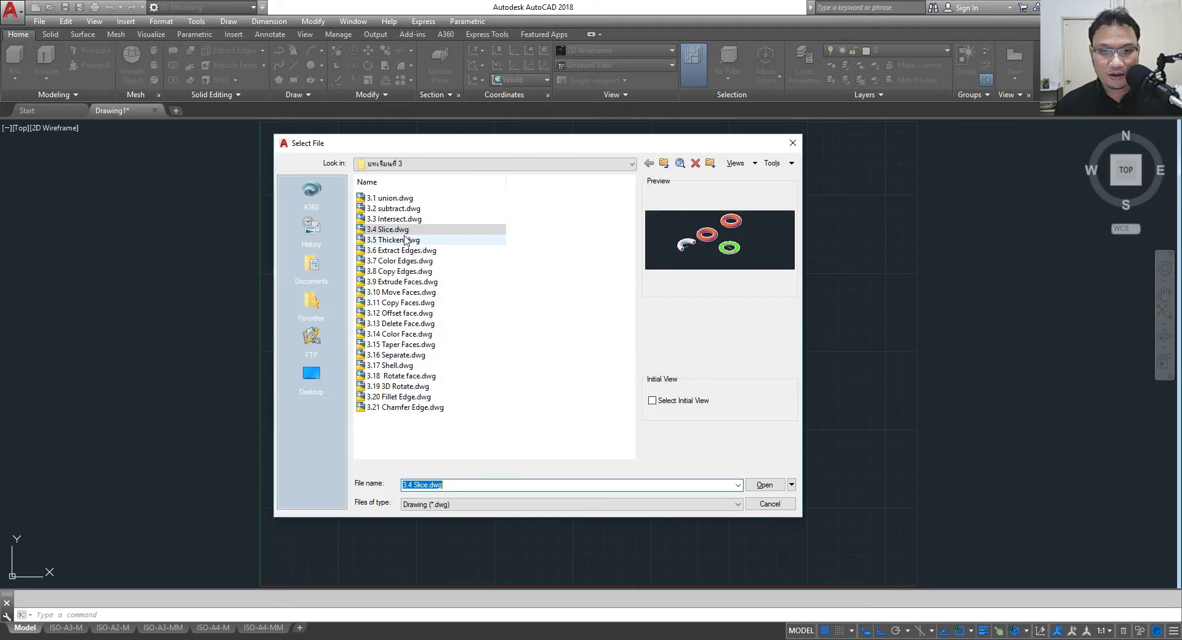
left_click(407, 240)
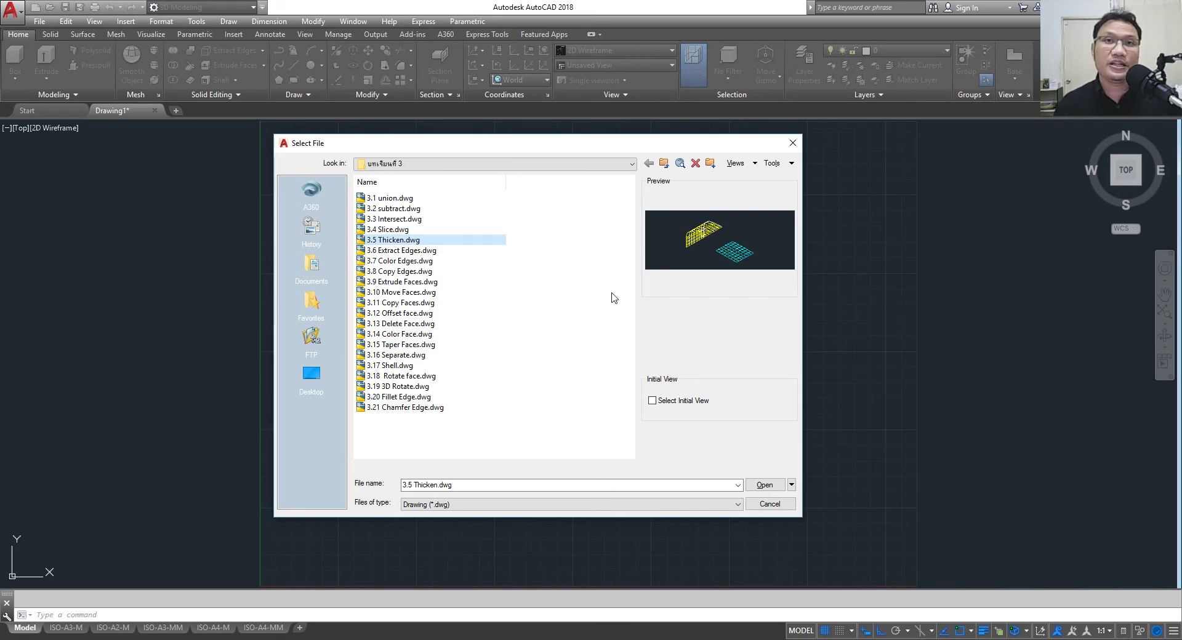
left_click(769, 485)
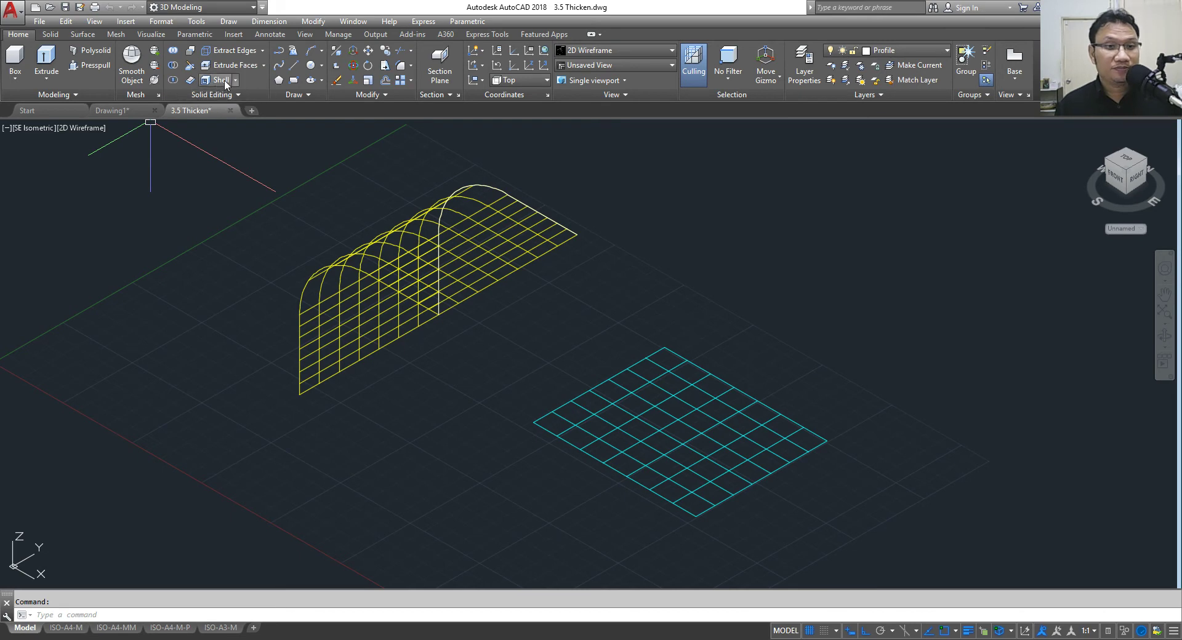
Step: Thicken the cyan flat surface by 5 and switch to the Conceptual visual style
left_click(189, 85)
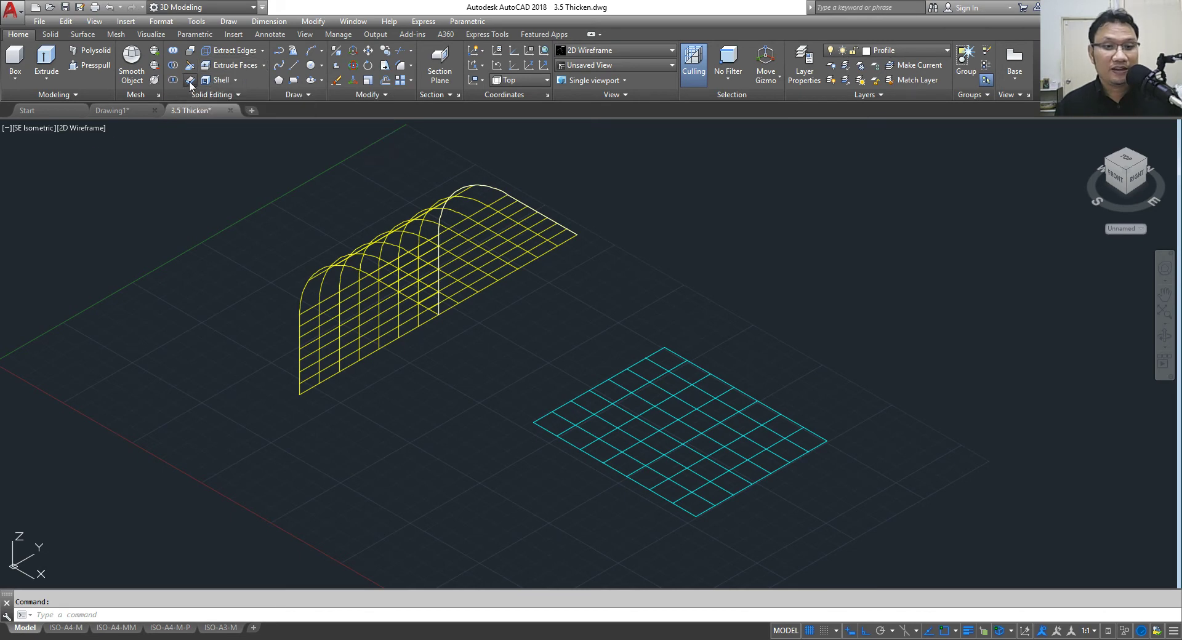
left_click(639, 391)
key("Return")
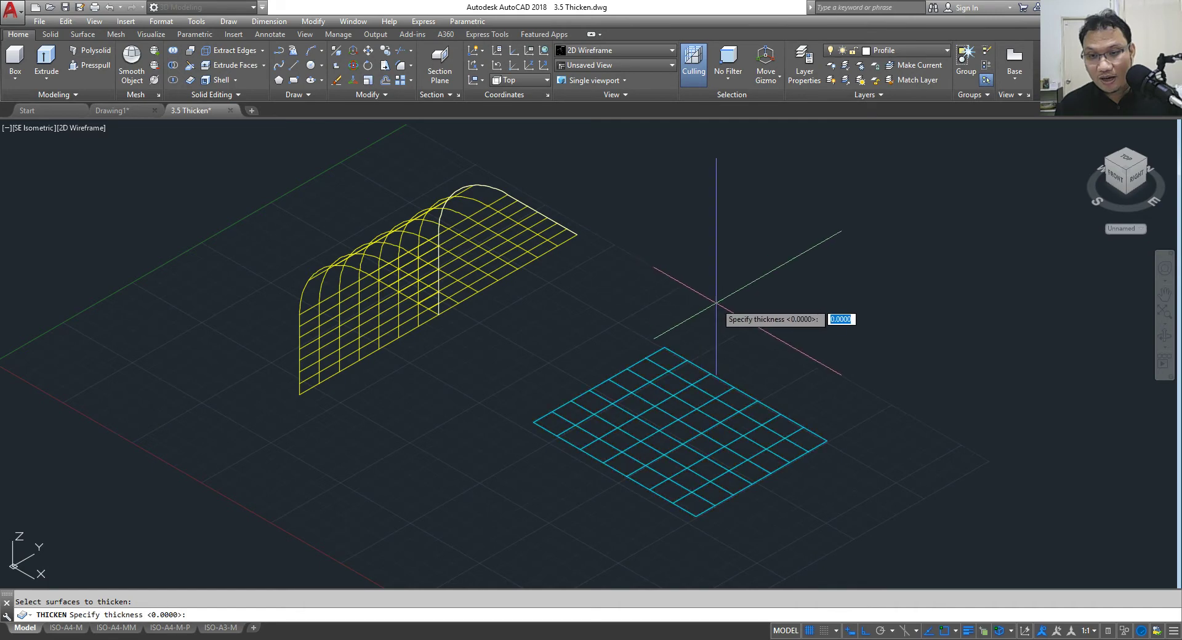
left_click(680, 430)
type("5")
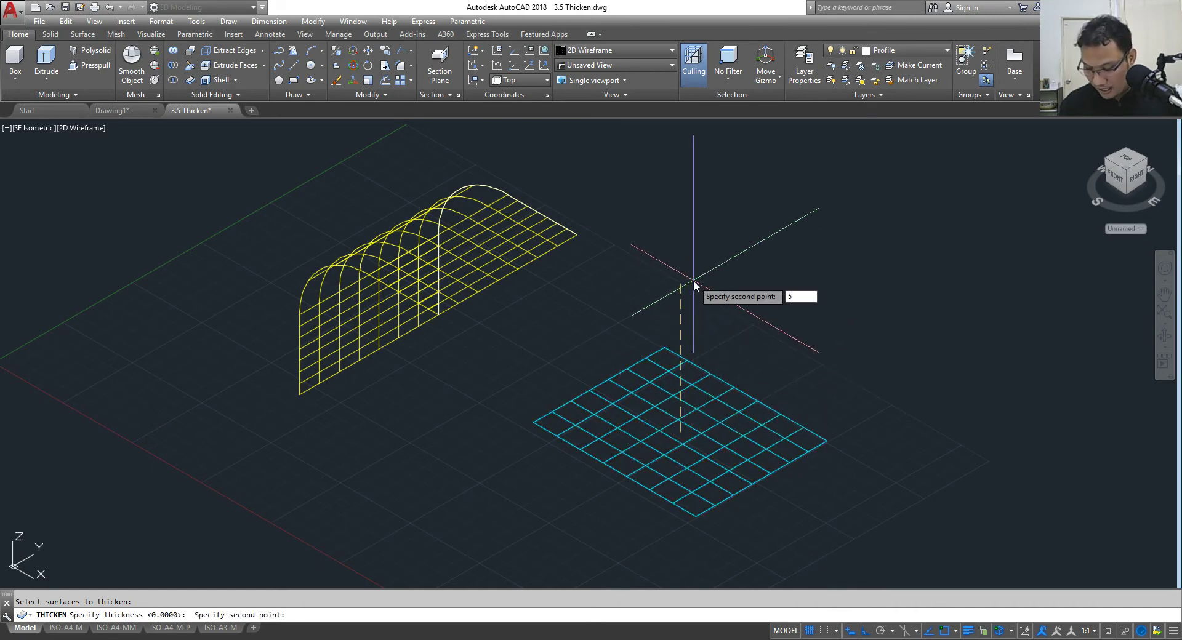
key("Return")
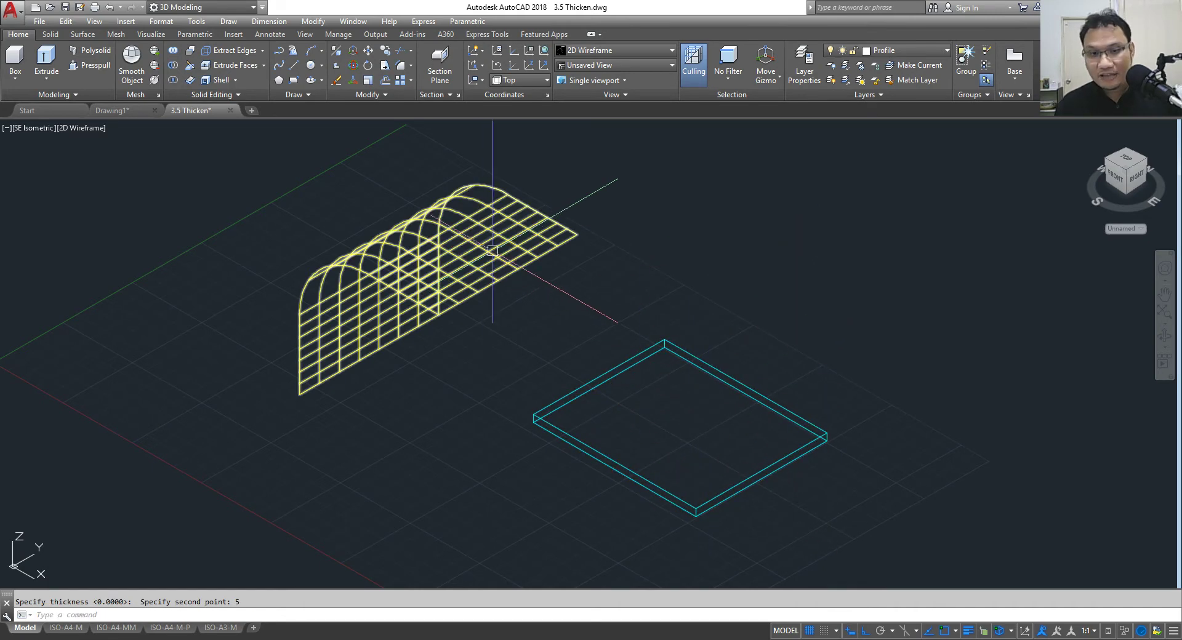
left_click(80, 128)
left_click(151, 175)
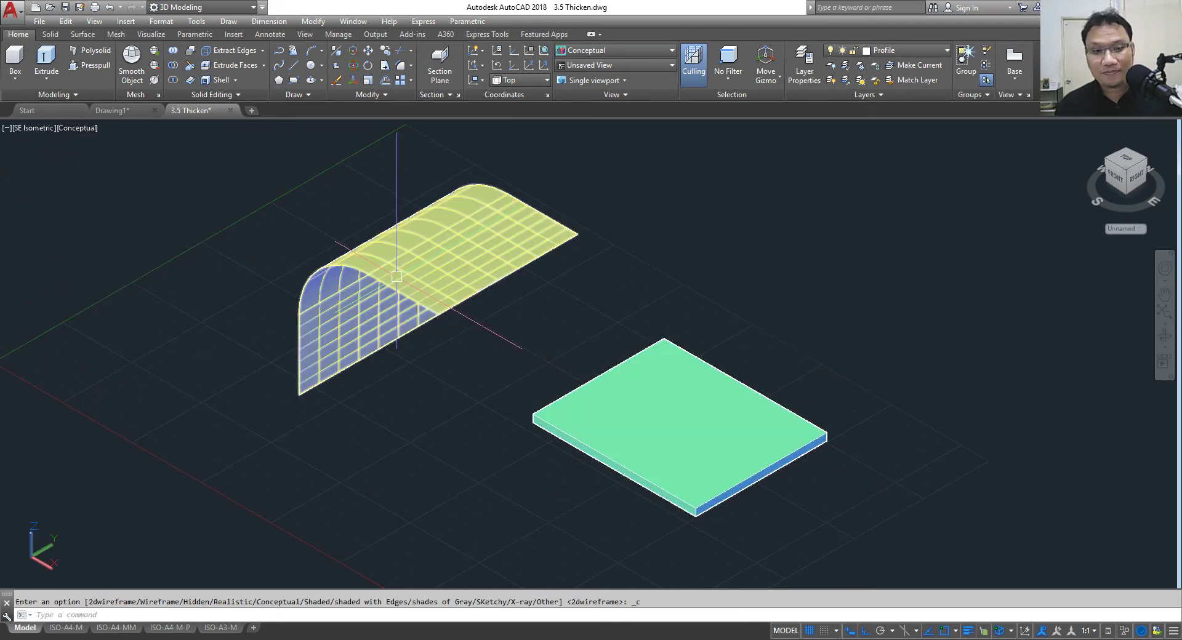
Step: Thicken the yellow arched surface by 10 into a solid
left_click(189, 83)
left_click(445, 258)
key("Return")
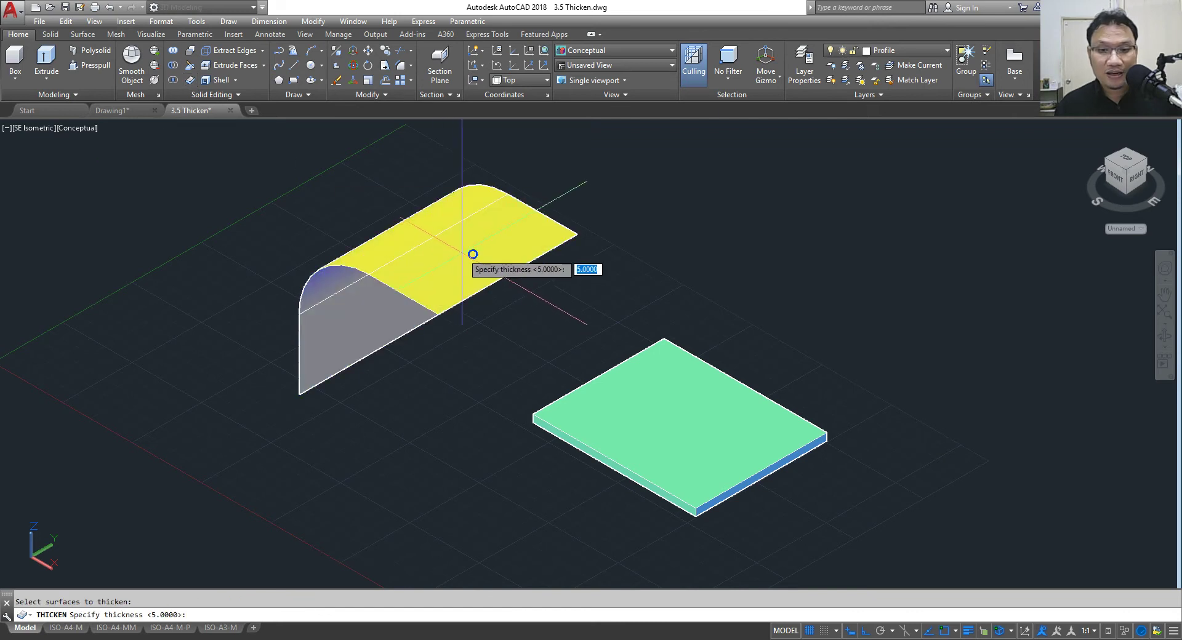
left_click(472, 254)
type("10")
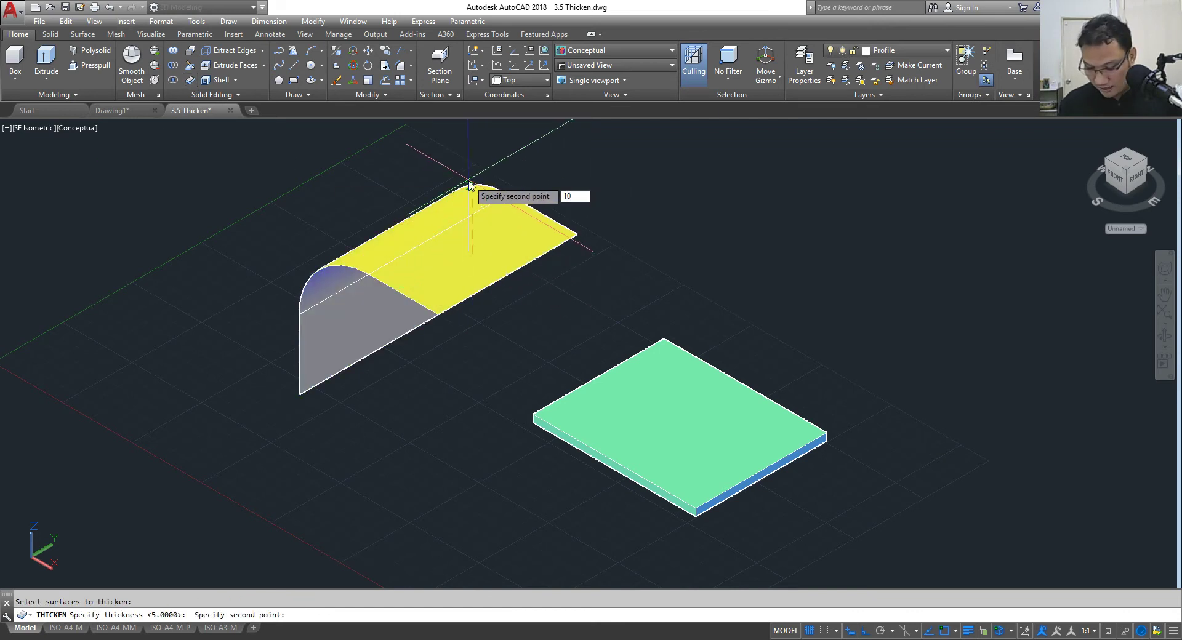
key("Return")
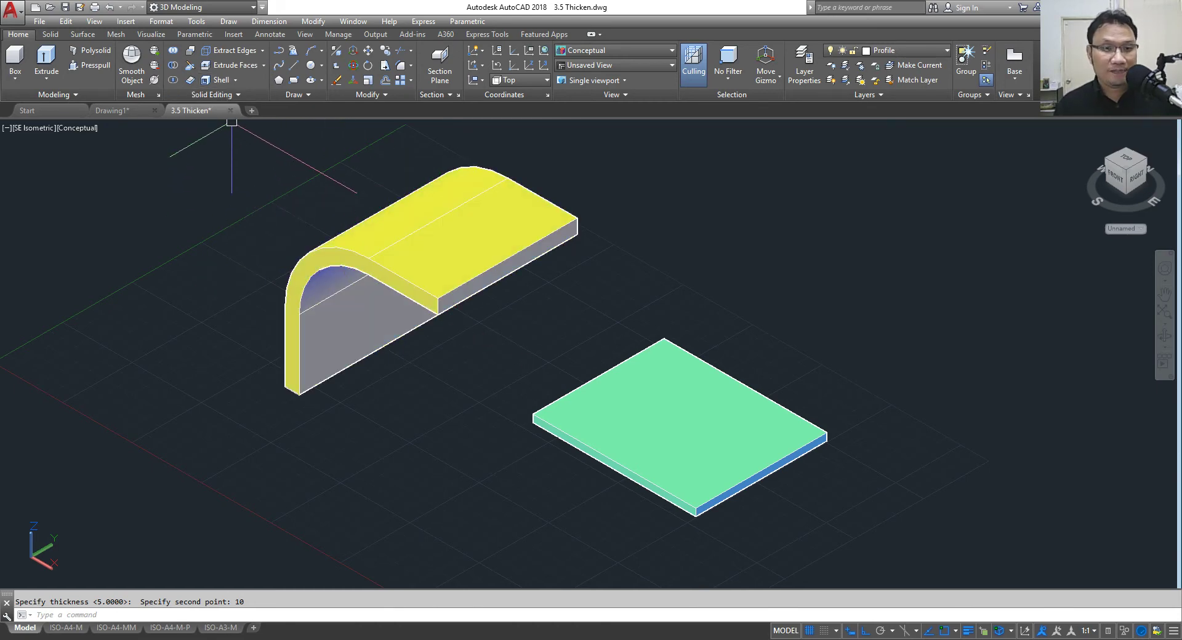
Step: Close 3.5 Thicken.dwg without saving and open 3.6 Extract Edges.dwg
left_click(230, 110)
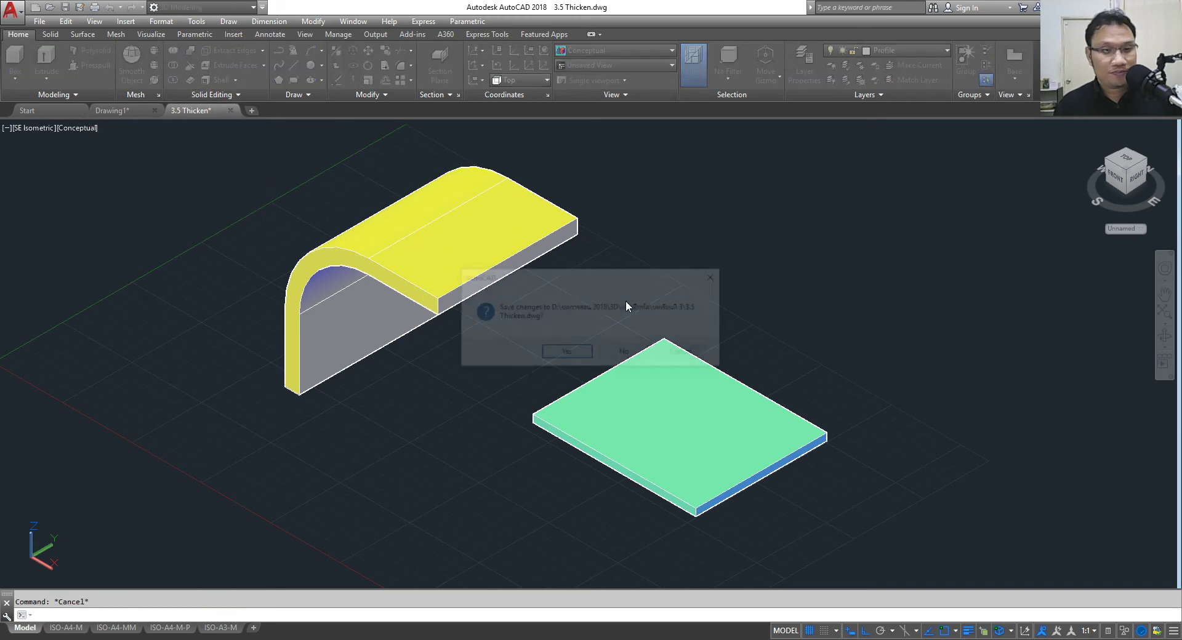
left_click(615, 350)
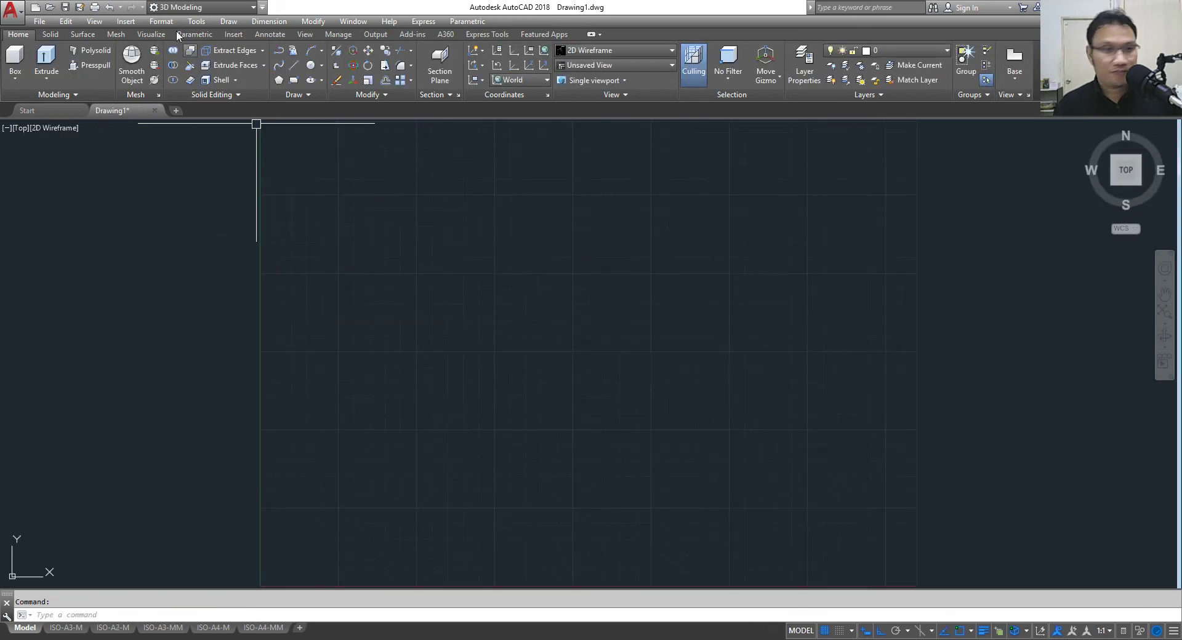
left_click(49, 7)
left_click(432, 254)
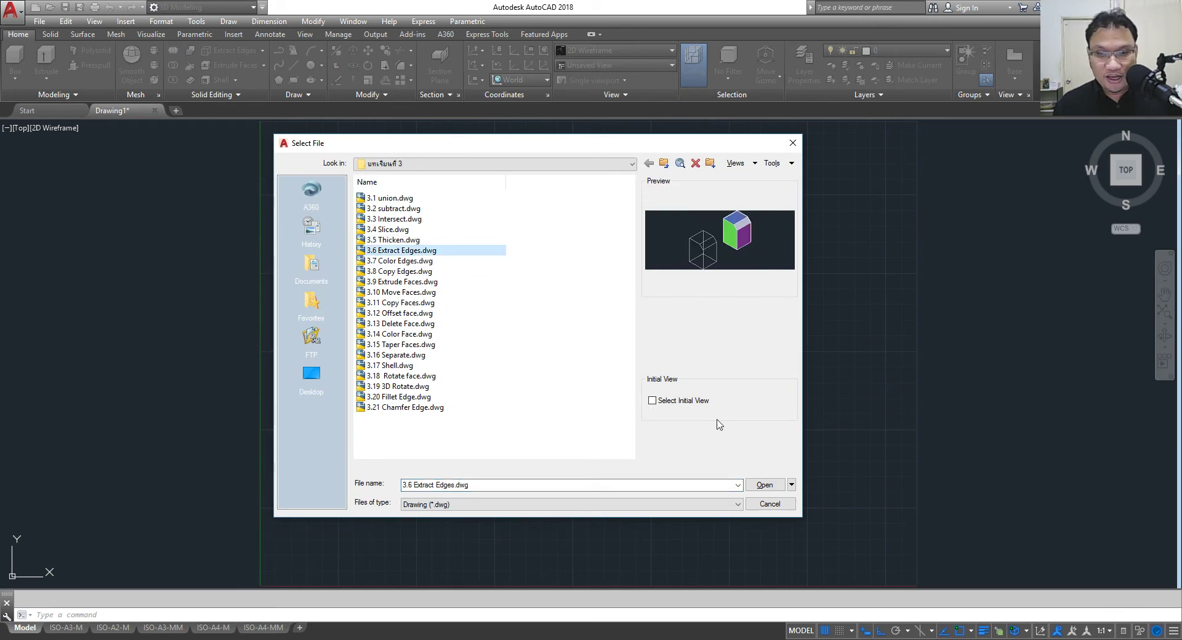
left_click(766, 485)
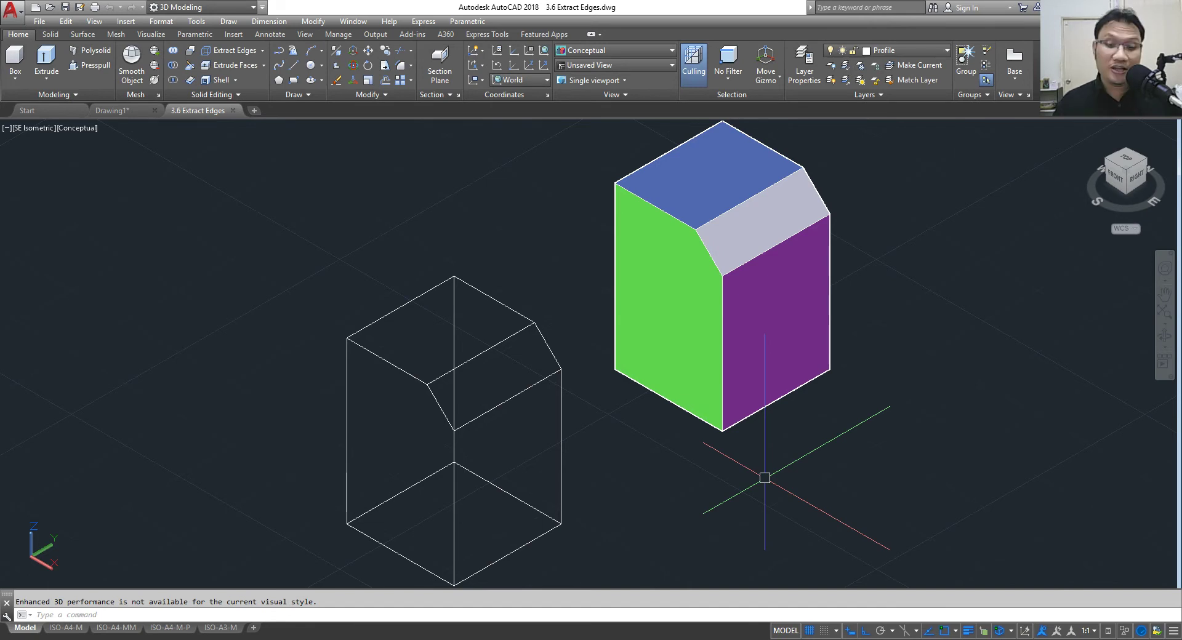
Step: Extract the edges of the coloured solid as a wireframe
scroll(677, 326, "down", 2)
middle_click_drag(672, 325, 632, 312)
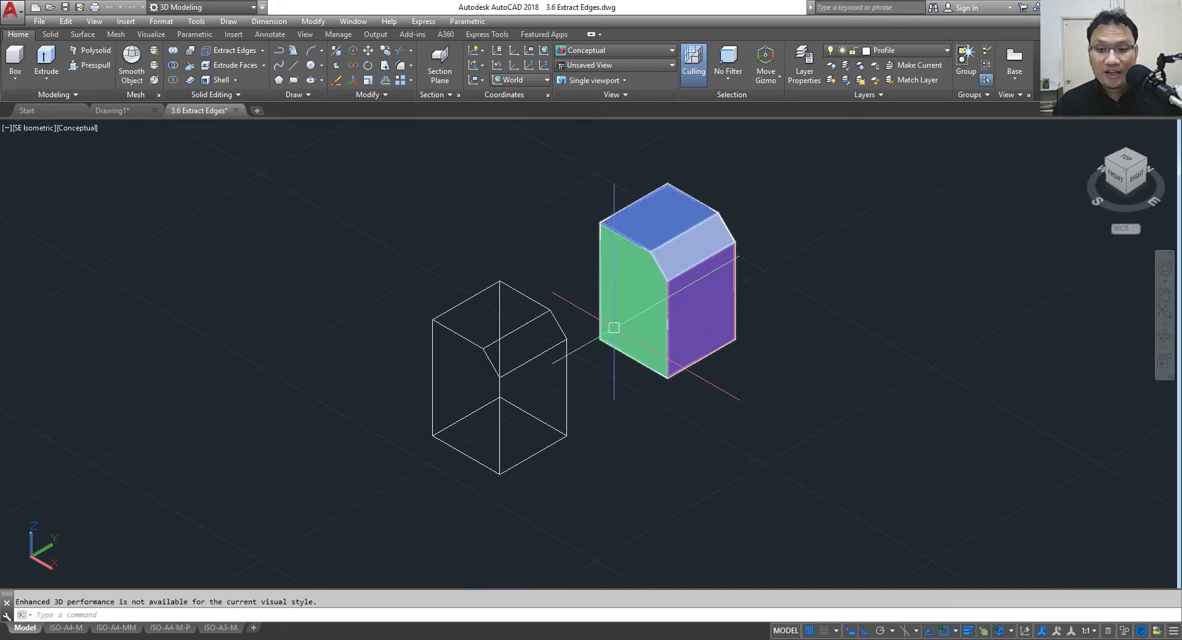
left_click(234, 52)
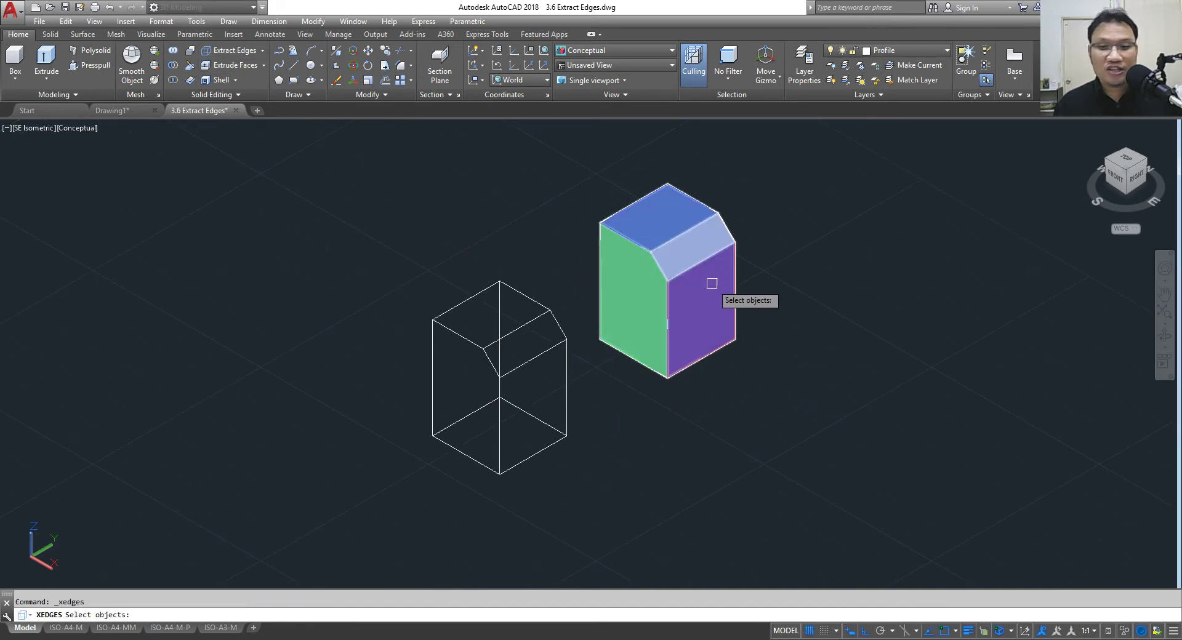
left_click(641, 321)
key("Return")
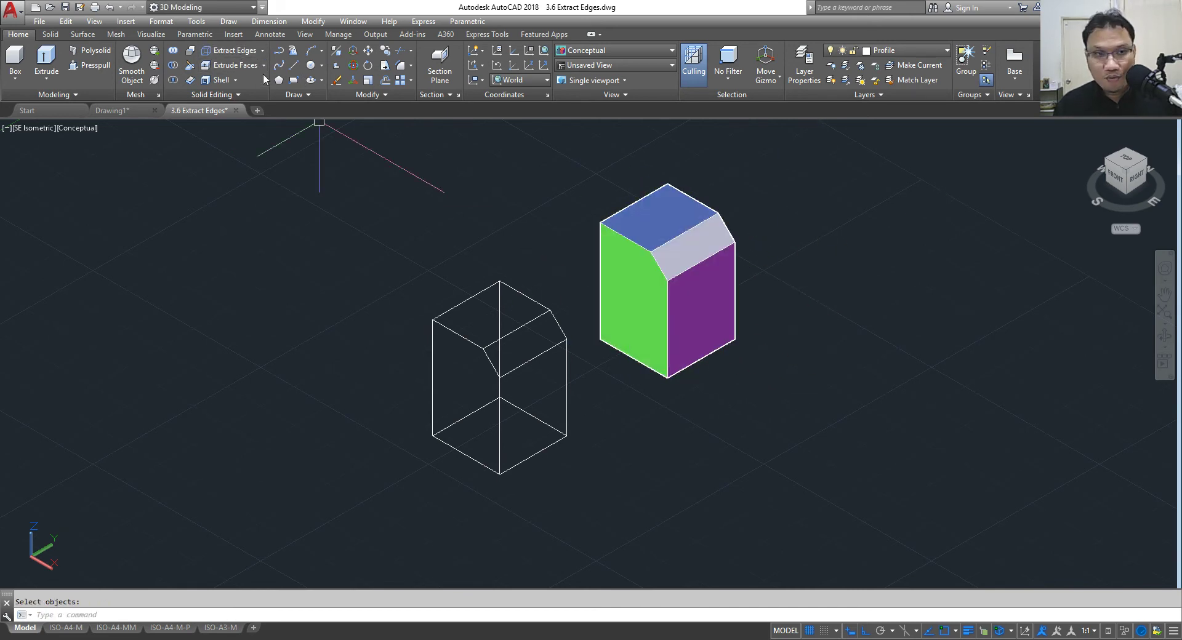
Step: Move the solid to the right of its extracted edges, then close the drawing
left_click(367, 51)
left_click(659, 308)
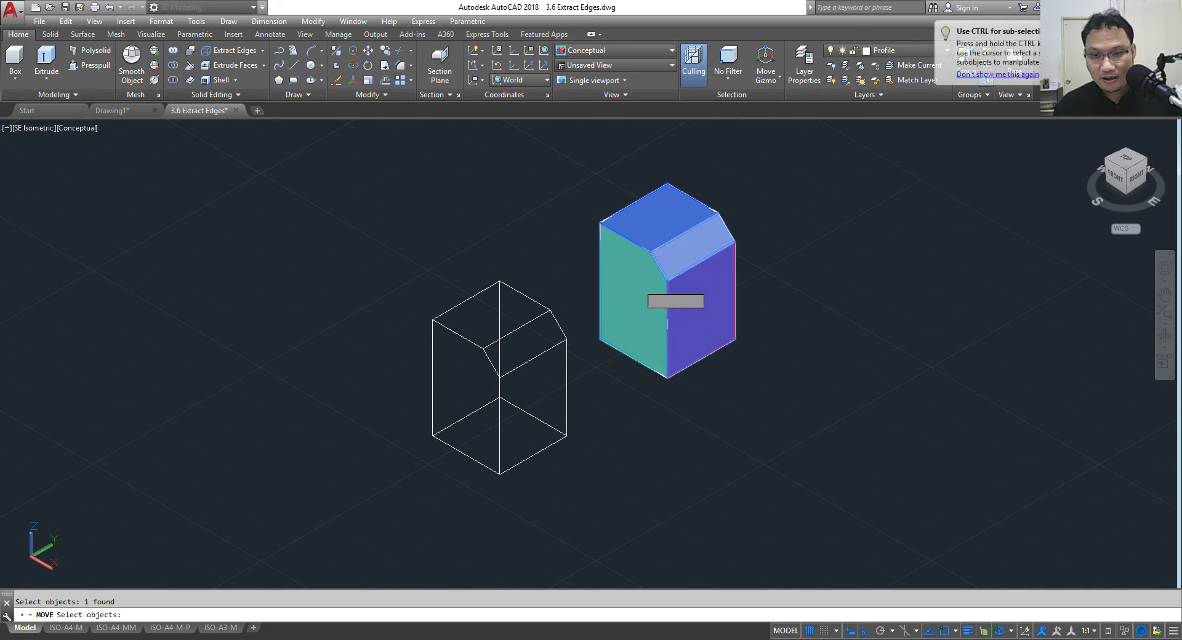
key("Return")
left_click(633, 301)
left_click(870, 381)
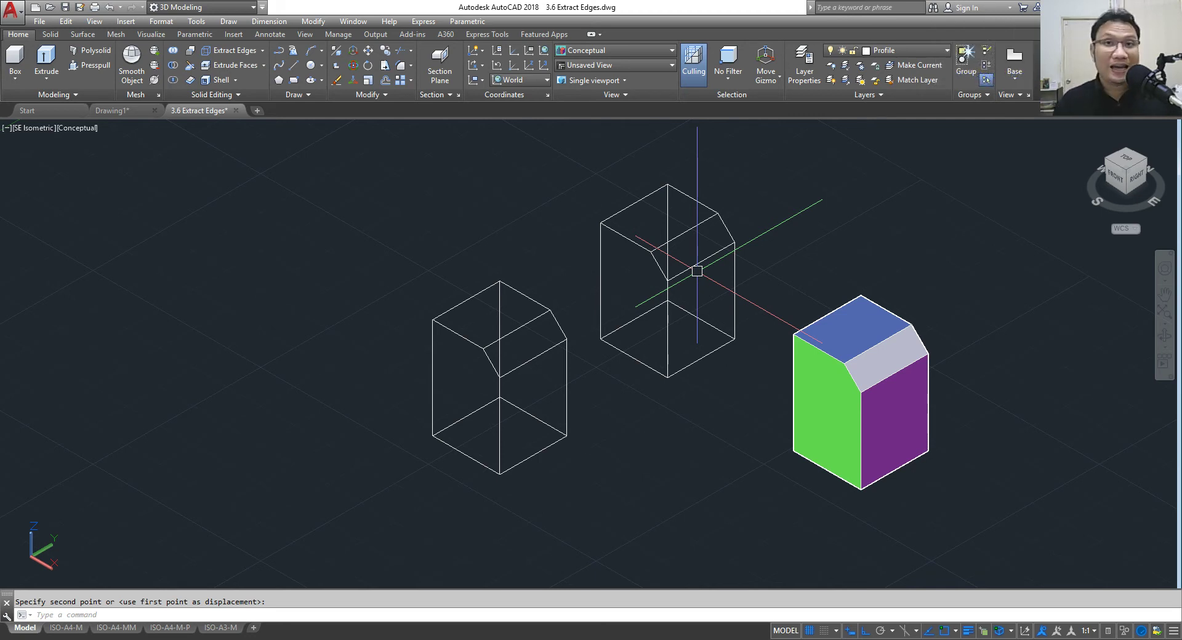
left_click(236, 110)
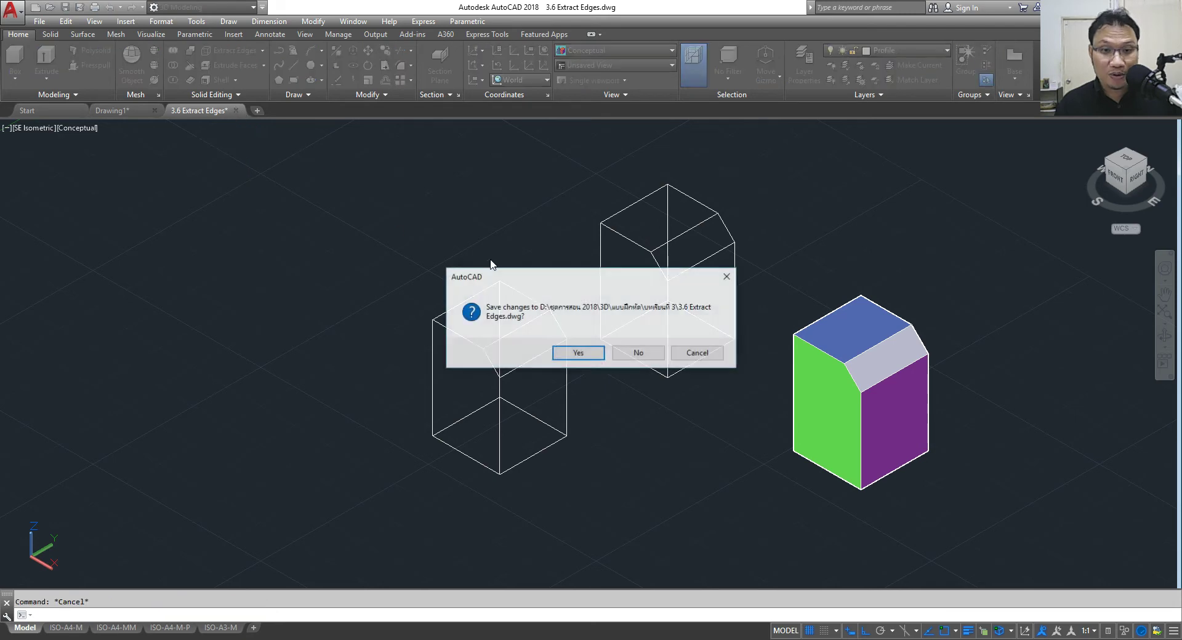
Step: Discard changes to 3.6 Extract Edges and open 3.7 Color Edges.dwg
left_click(637, 354)
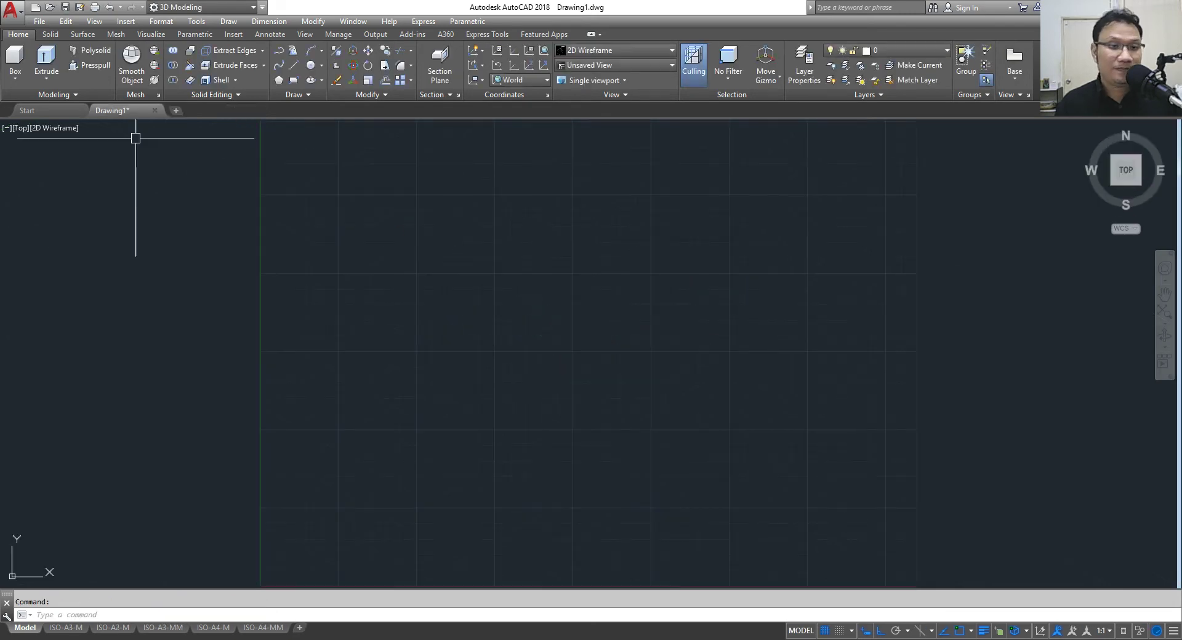
left_click(50, 7)
left_click(414, 261)
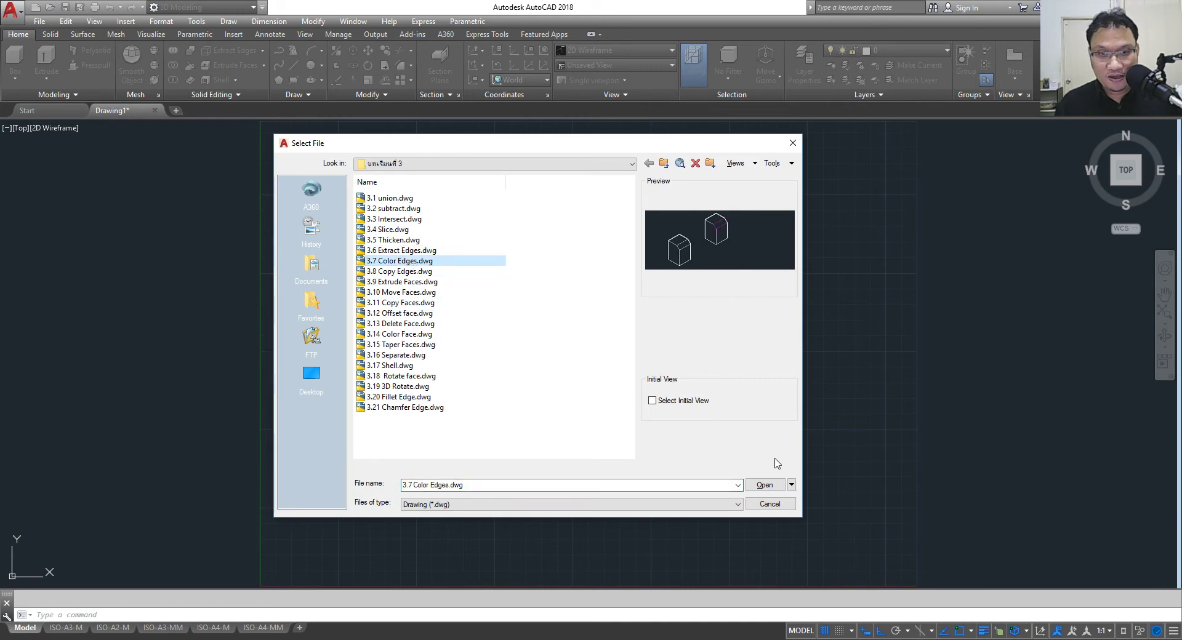
left_click(777, 486)
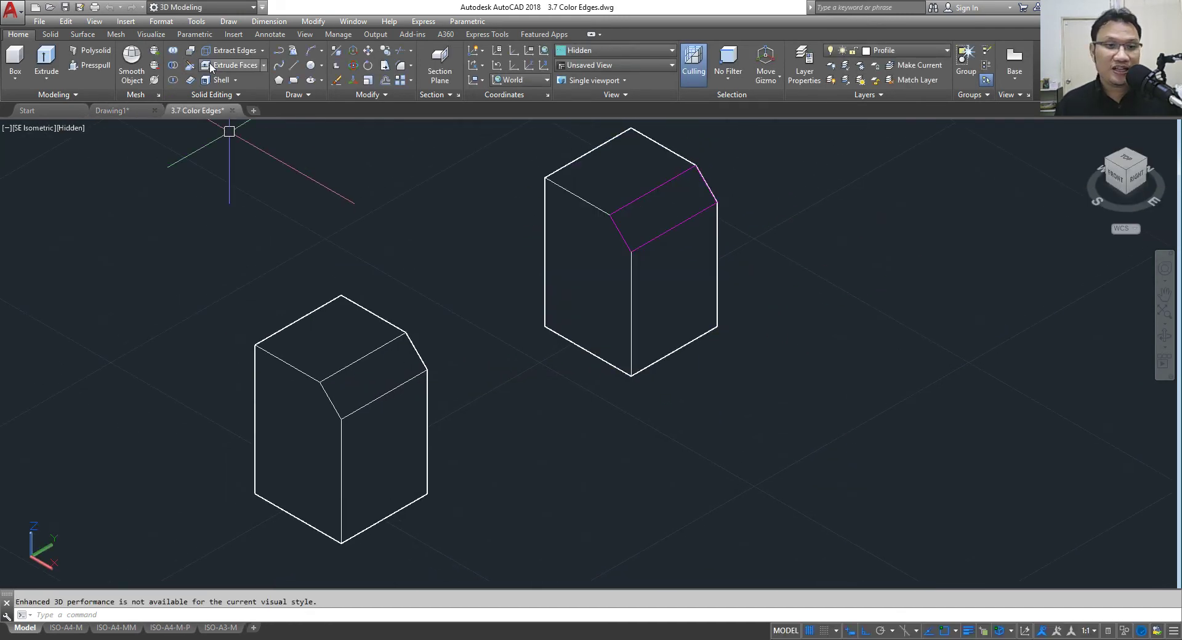
Step: Color the four edges of the chamfered face orange-red with Color Edges
left_click(262, 51)
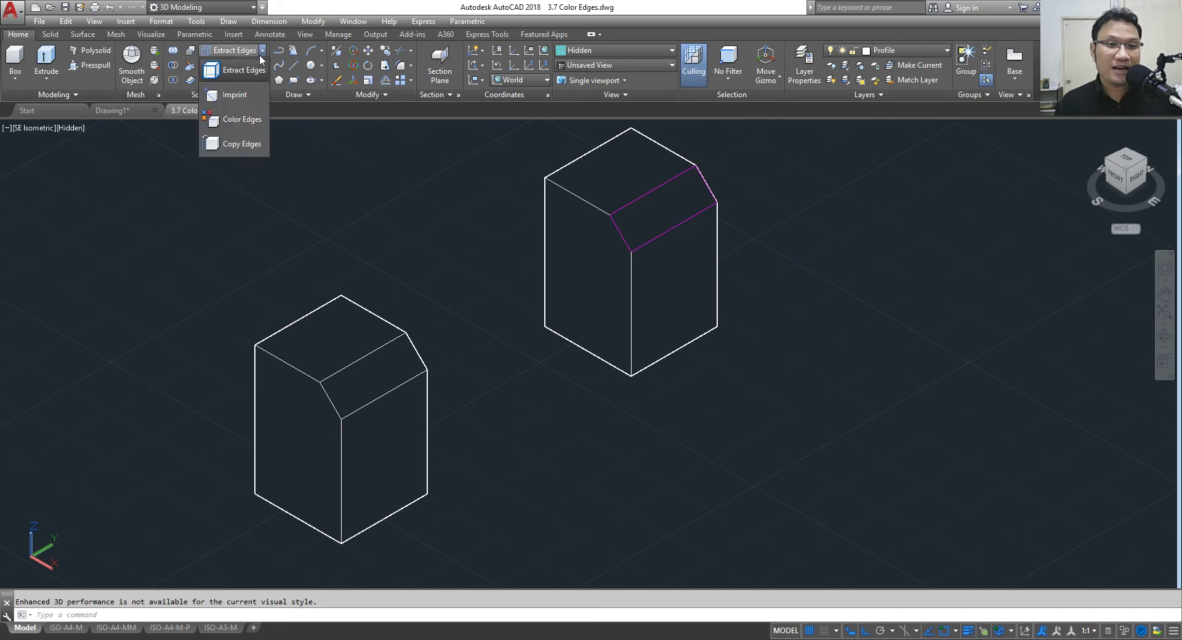
left_click(251, 125)
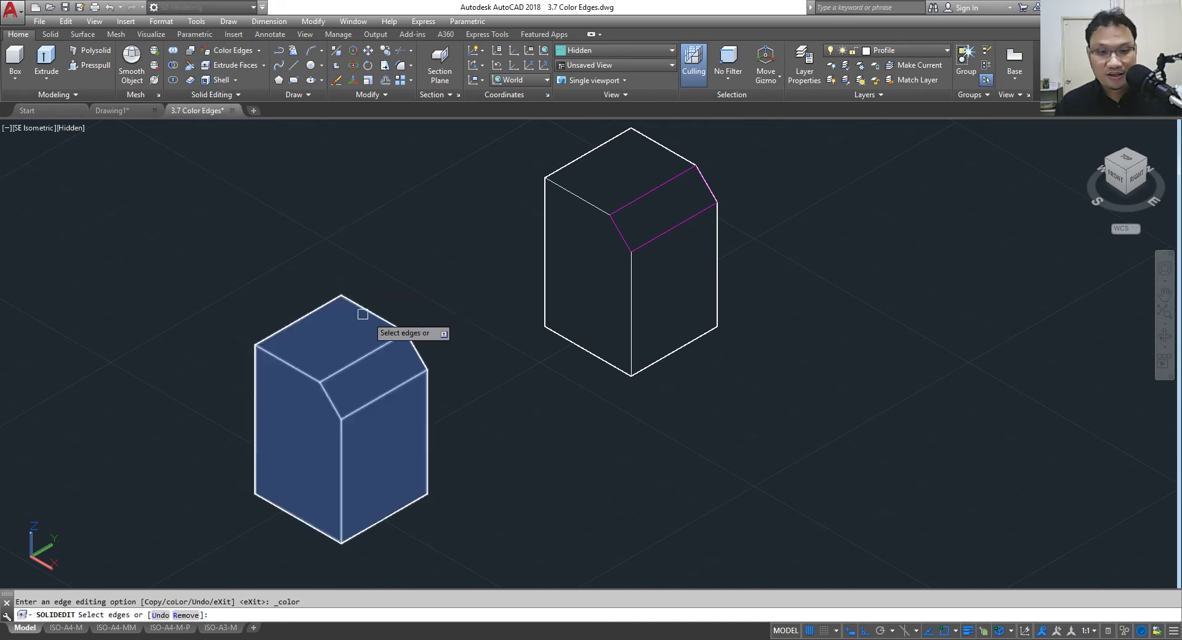
left_click(376, 350)
left_click(382, 394)
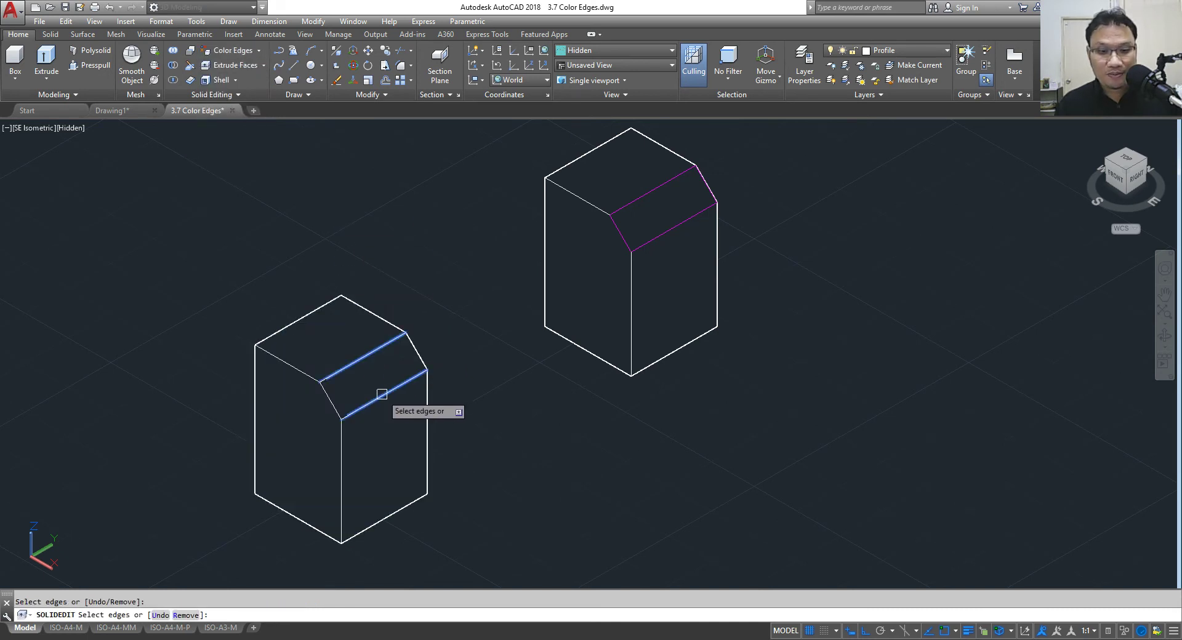
left_click(324, 391)
left_click(414, 351)
right_click(453, 285)
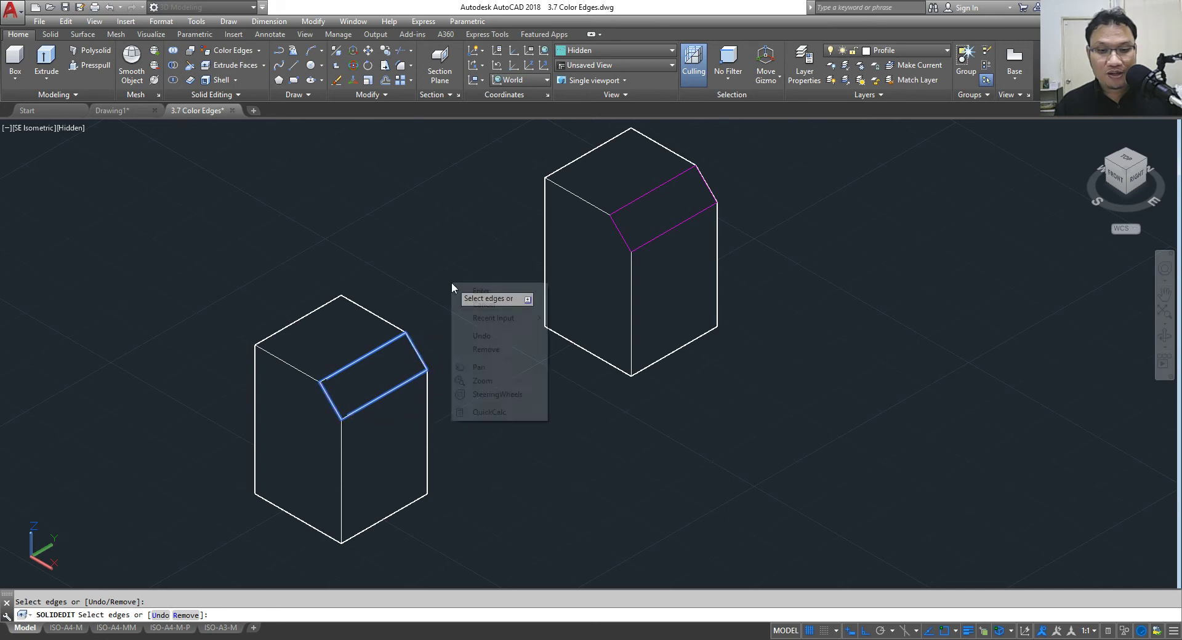
left_click(474, 291)
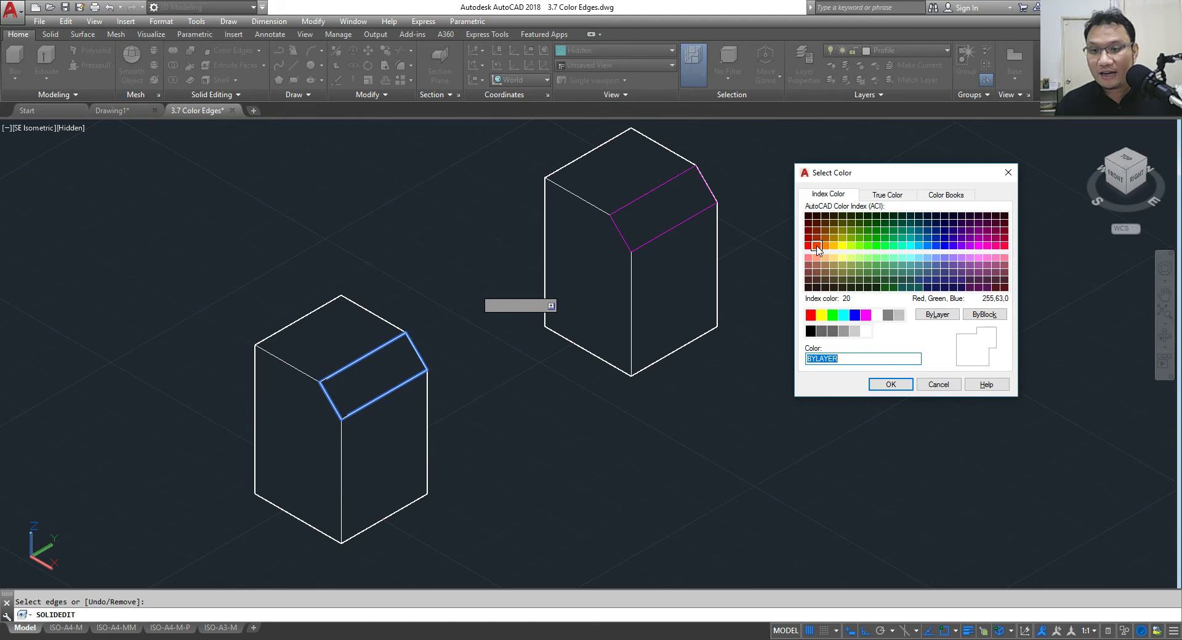
left_click(817, 239)
left_click(890, 384)
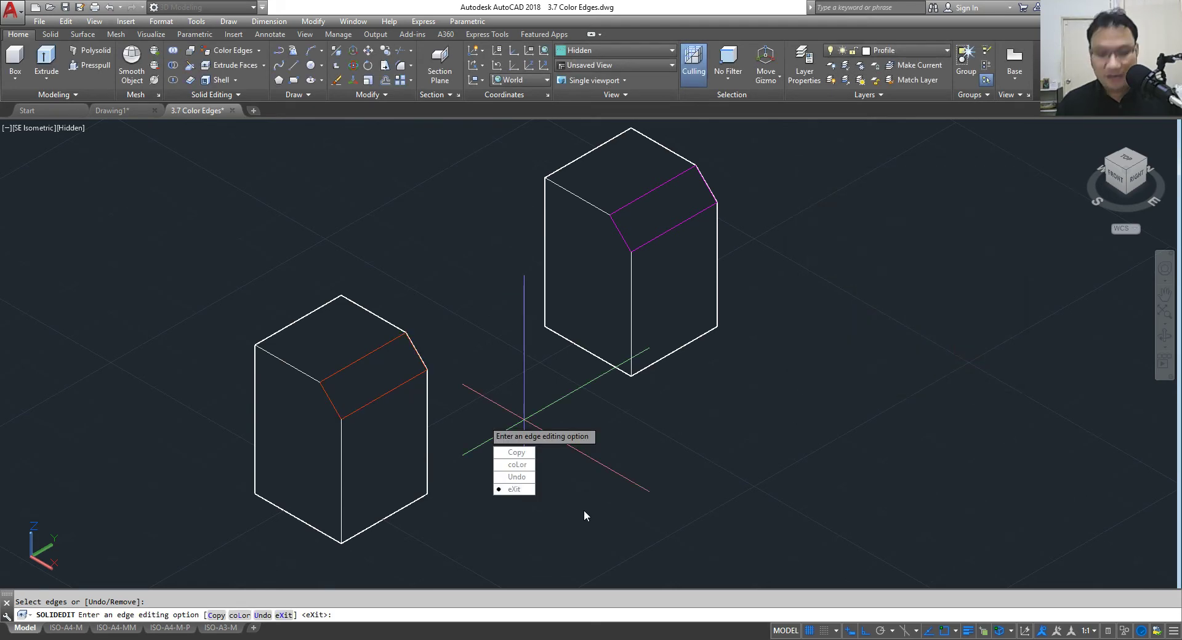
key("Return")
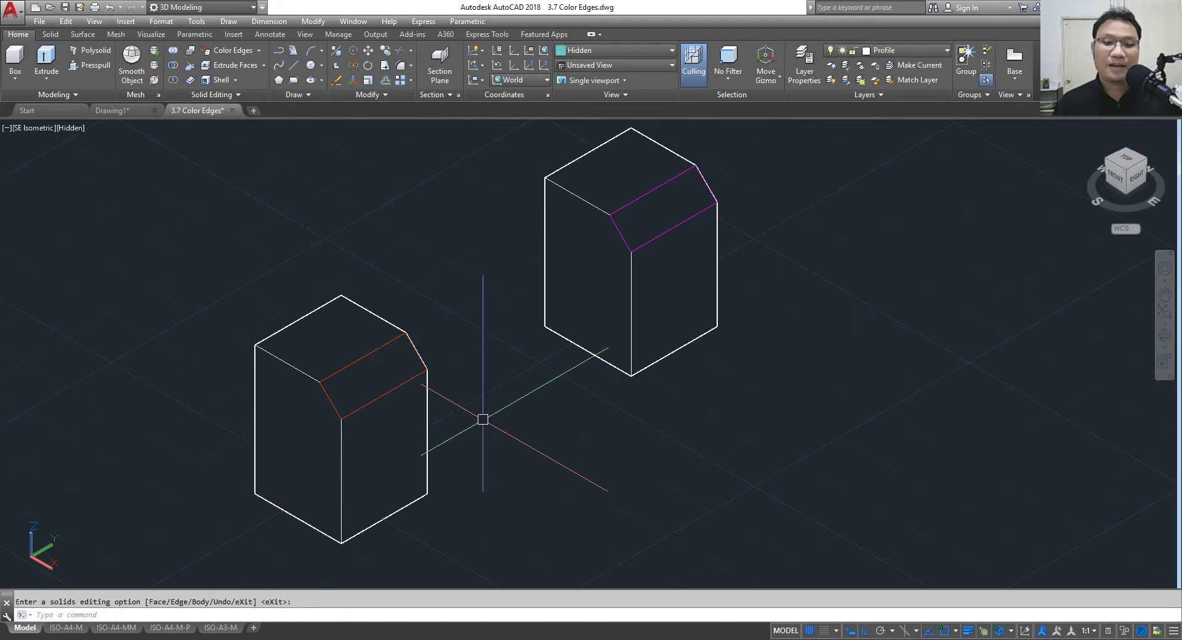
Step: Close 3.7 Color Edges.dwg without saving
scroll(417, 352, "up", 2)
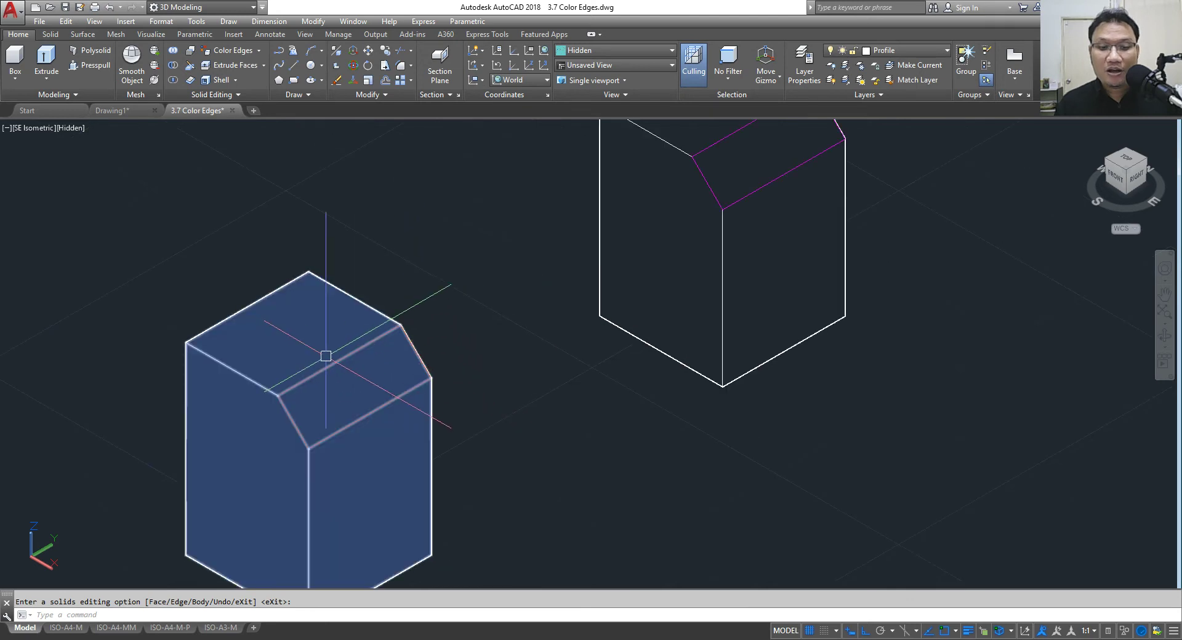
scroll(482, 350, "down", 2)
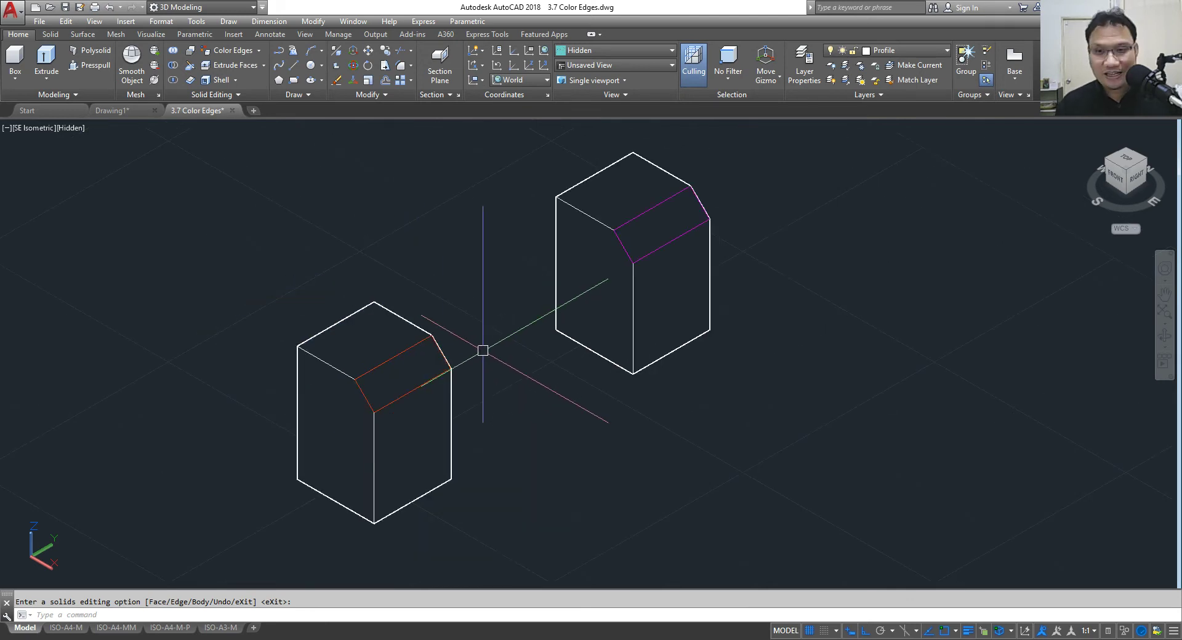
key("Escape")
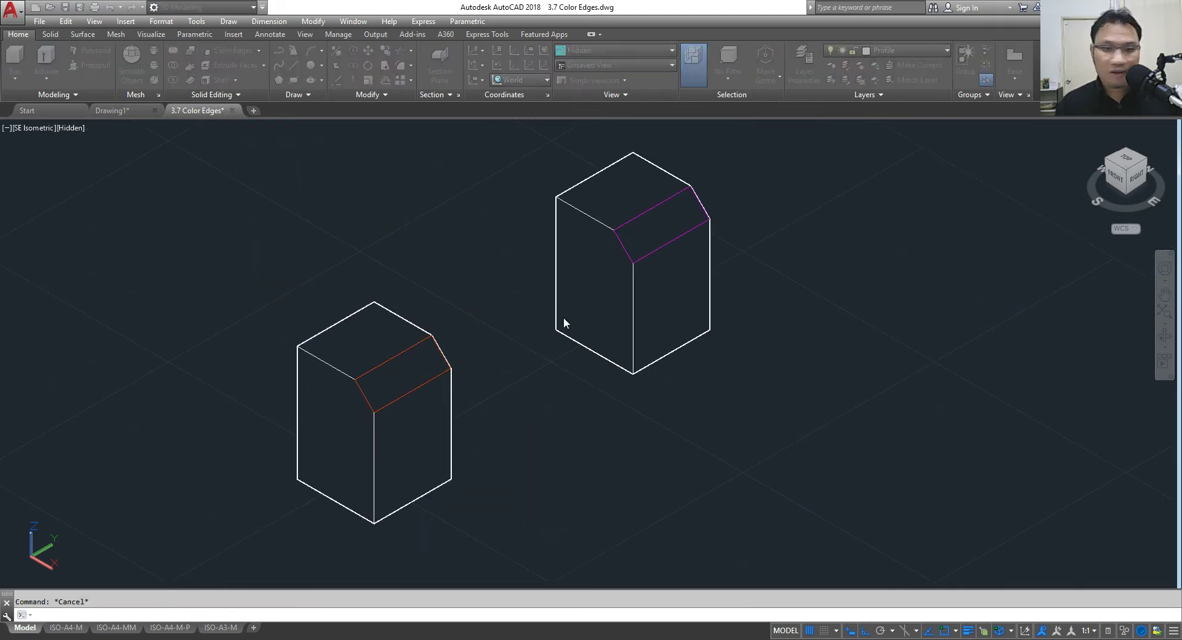
key("ctrl+F4")
left_click(635, 357)
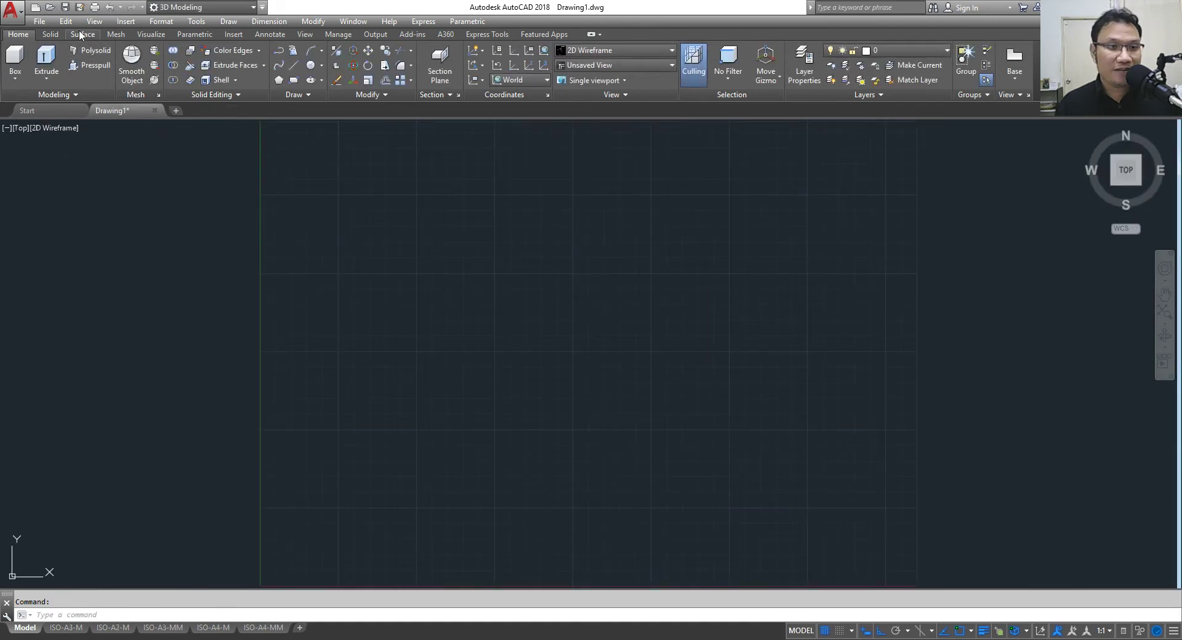
Step: Open 3.8 Copy Edges.dwg and nudge the view slightly left
left_click(50, 7)
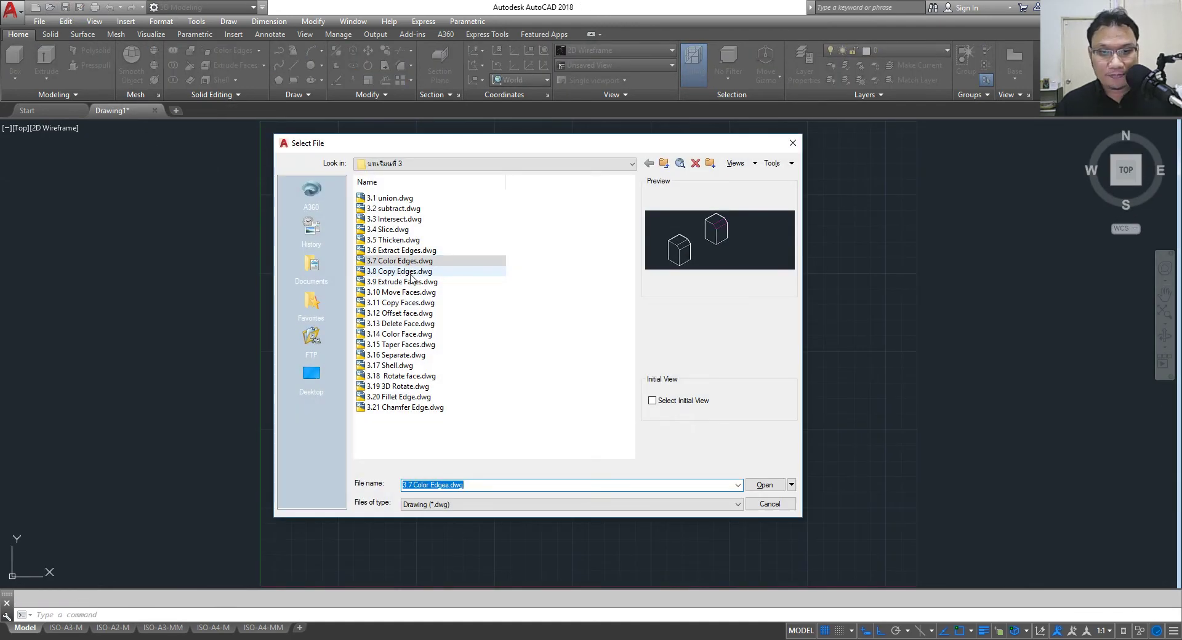
left_click(411, 275)
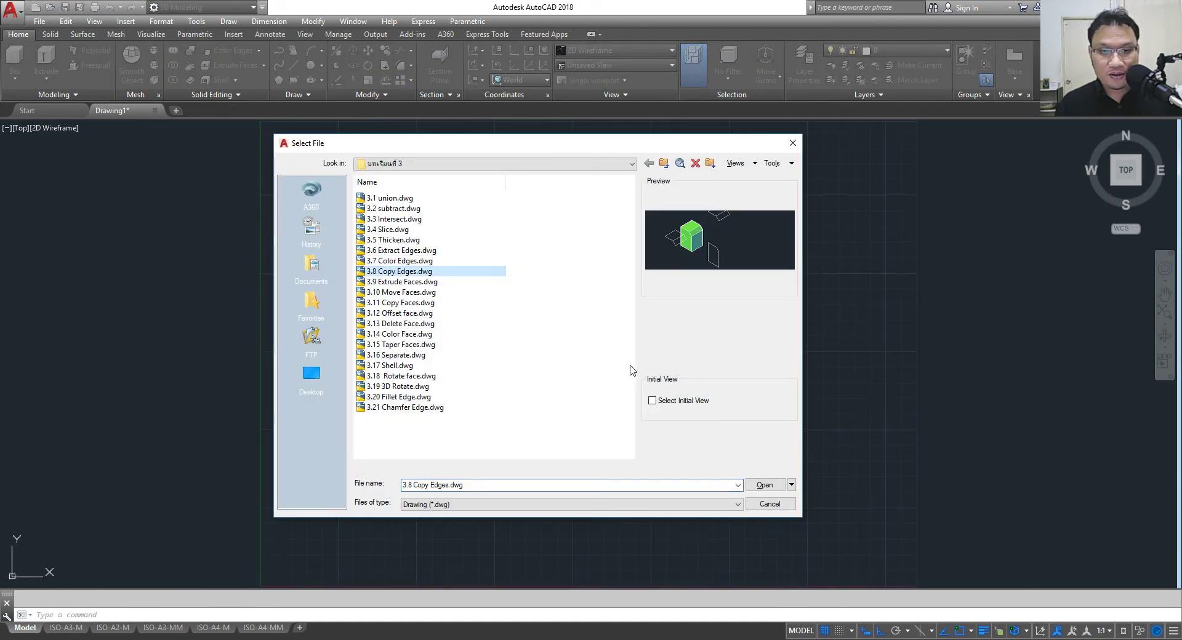
left_click(764, 484)
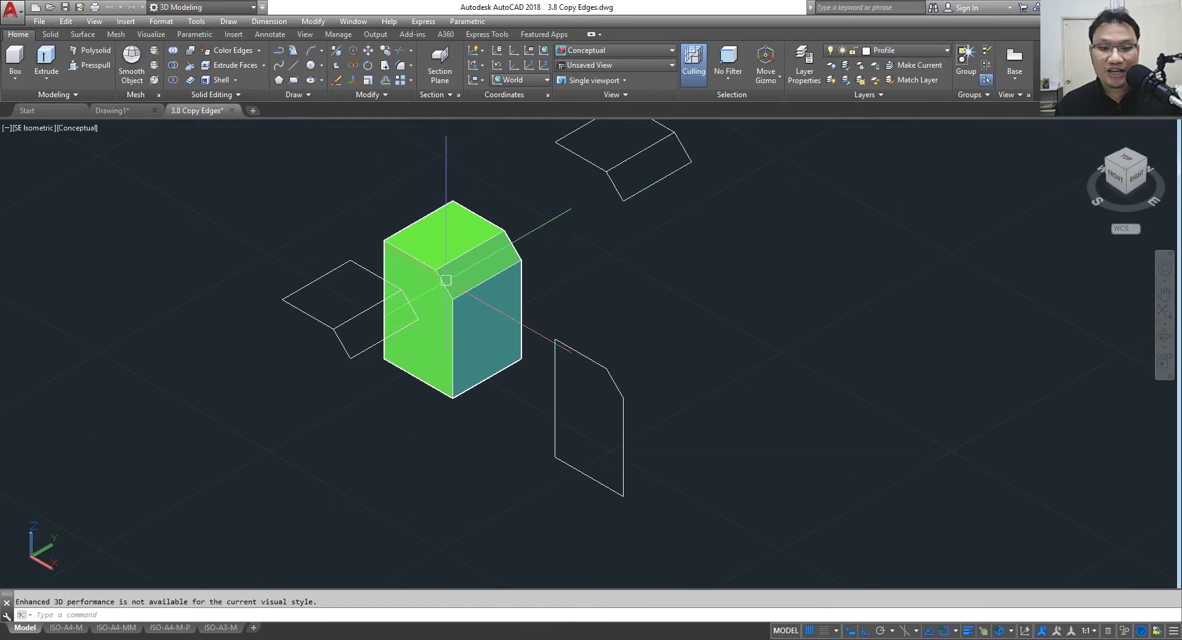
middle_click_drag(557, 263, 541, 261)
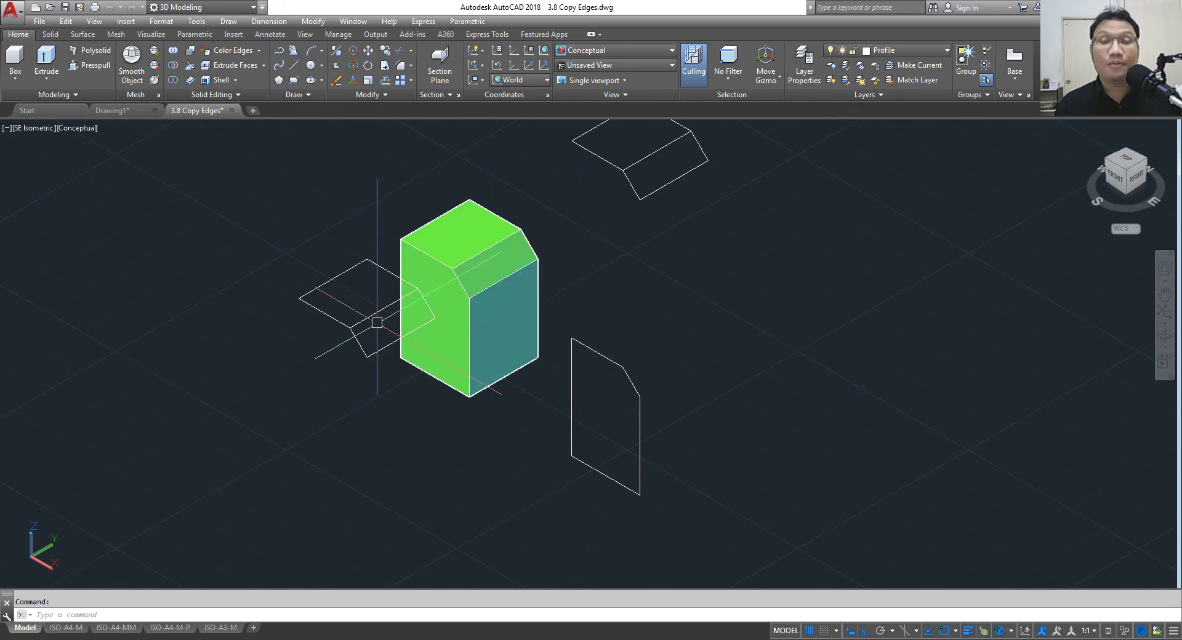
Step: Select all the green solid's edges with Copy Edges
left_click(259, 52)
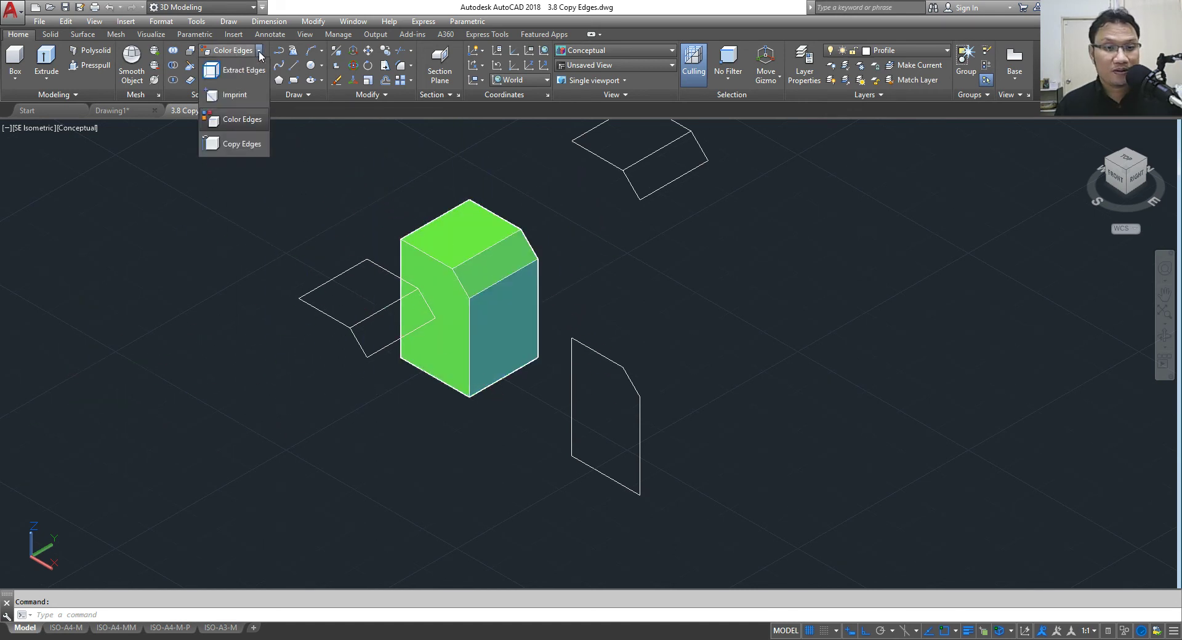
left_click(245, 146)
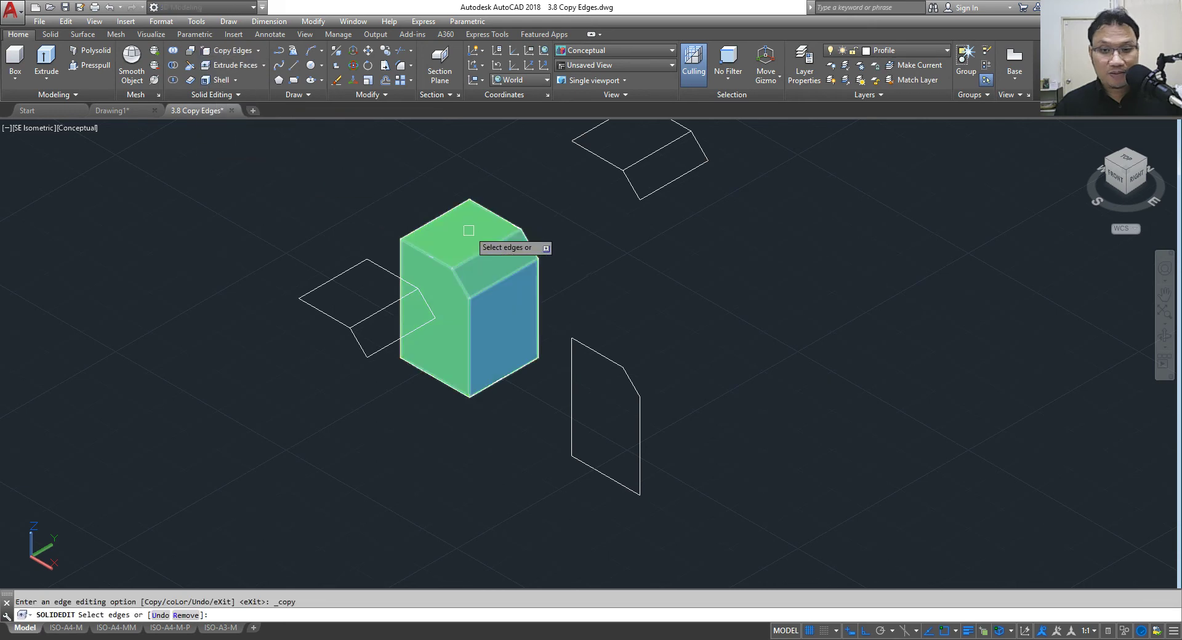
scroll(483, 246, "up", 1)
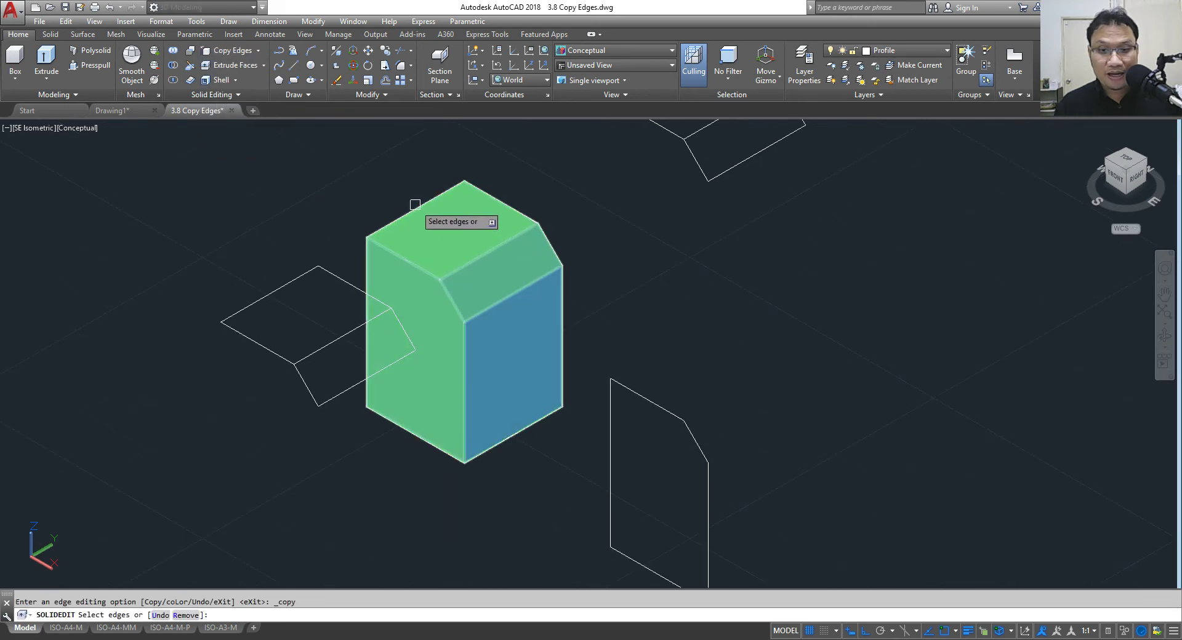
left_click(419, 207)
left_click(500, 203)
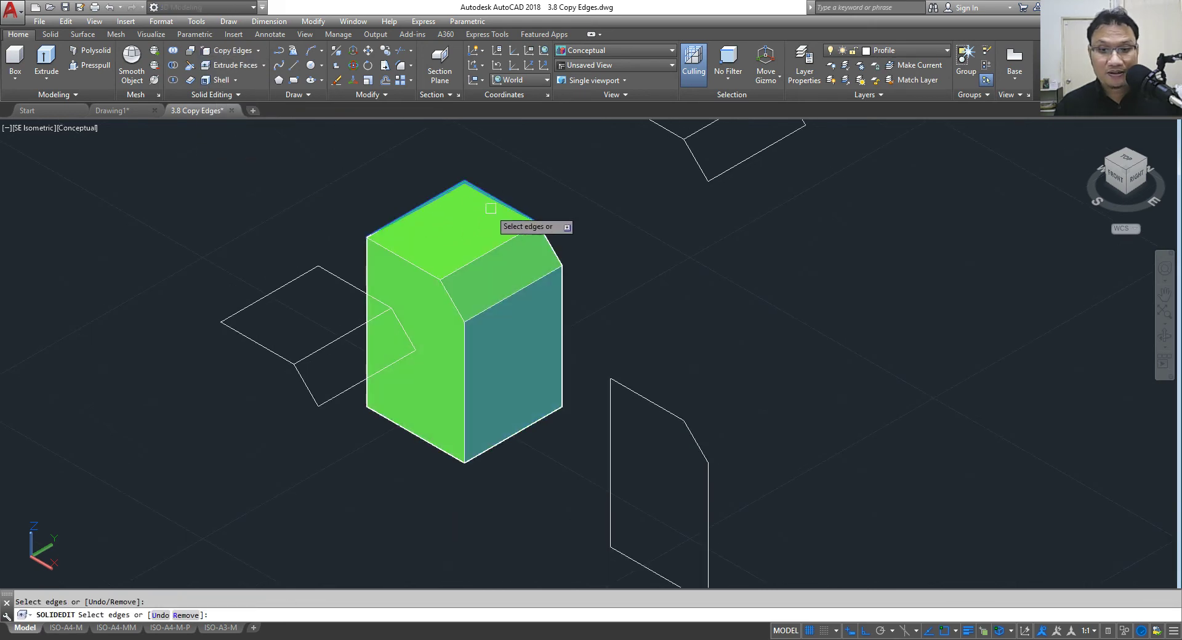
left_click(420, 267)
left_click(459, 266)
left_click(449, 292)
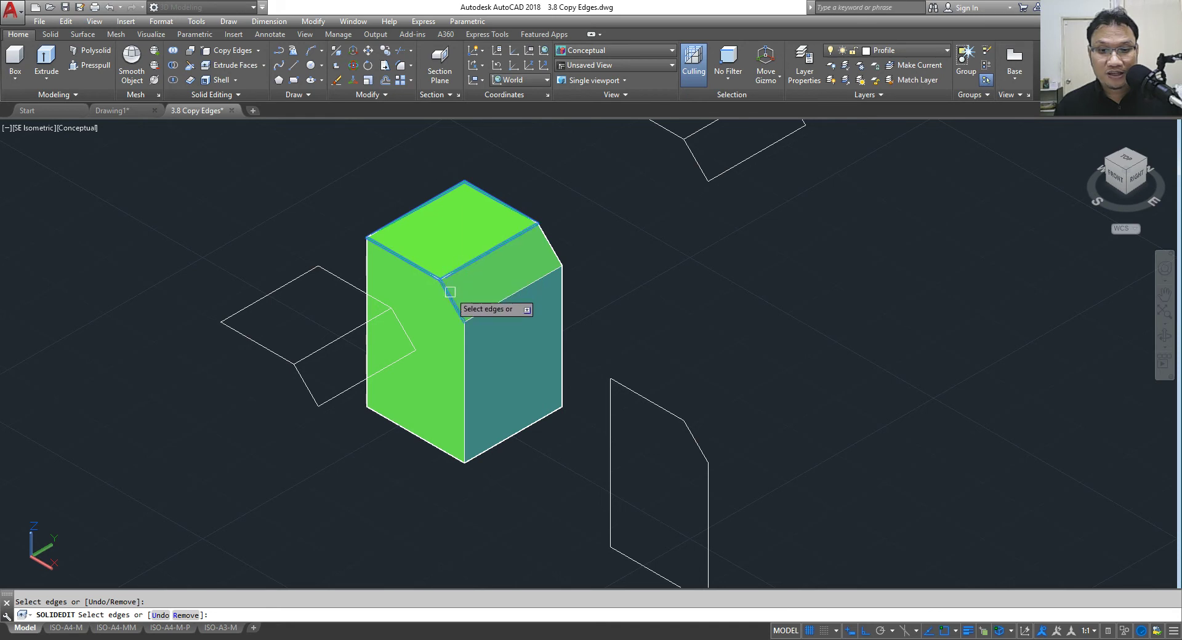
left_click(490, 305)
left_click(553, 264)
left_click(560, 320)
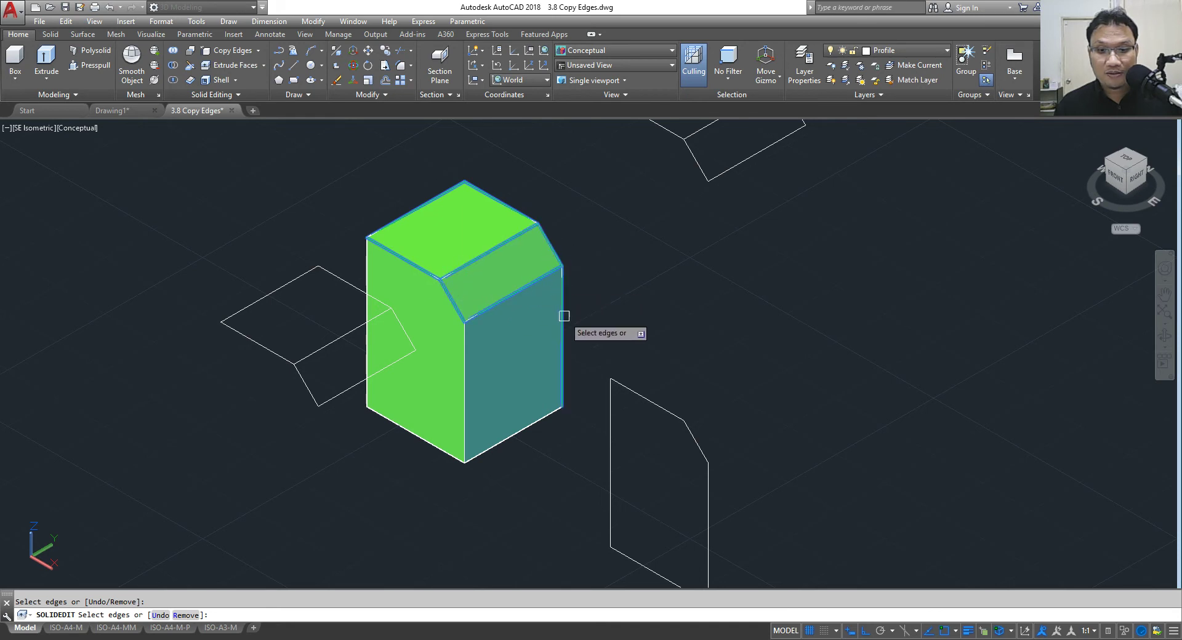
left_click(464, 381)
left_click(527, 425)
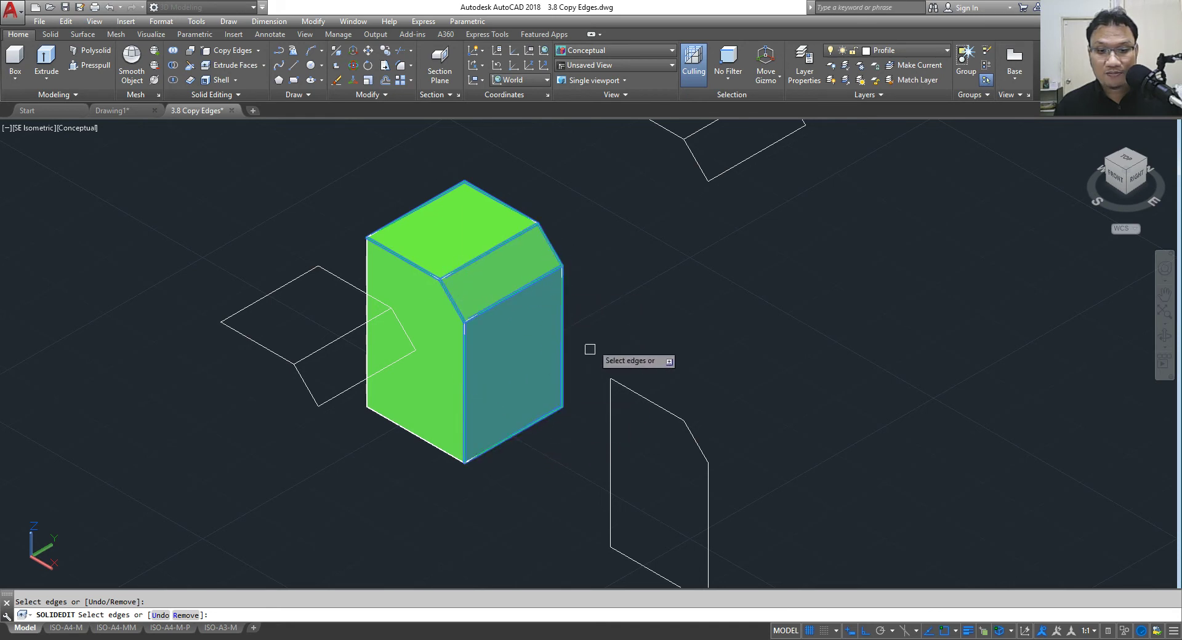
right_click(597, 329)
left_click(628, 337)
Step: Place the copied edges 100 units from the solid and recentre the view
left_click(693, 287)
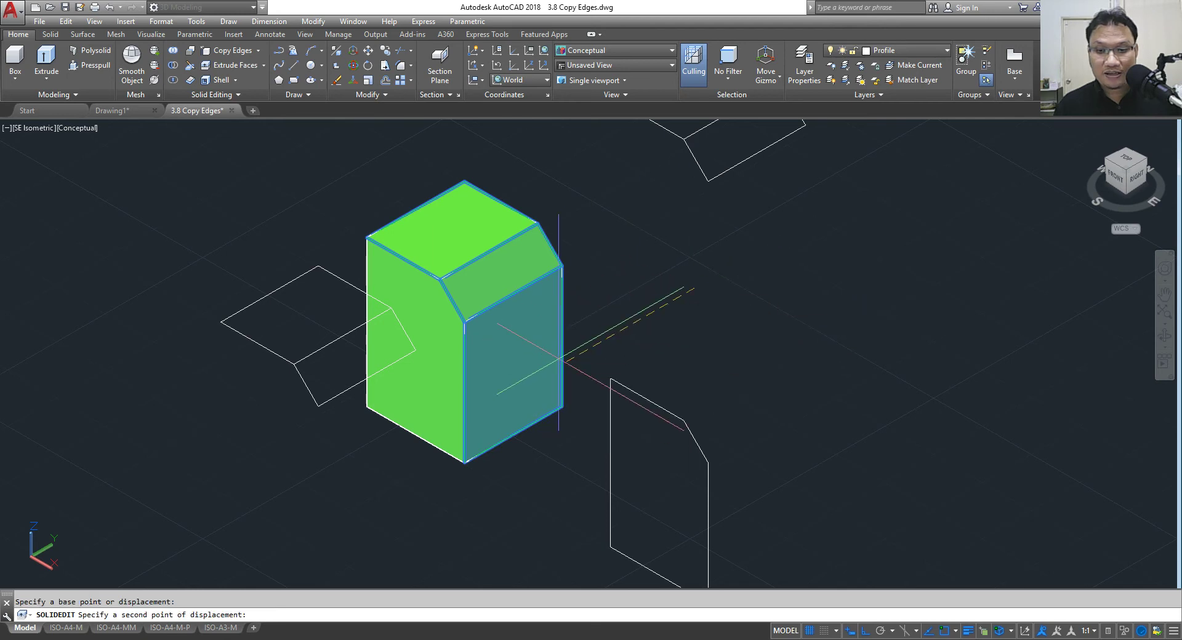
scroll(560, 351, "down", 4)
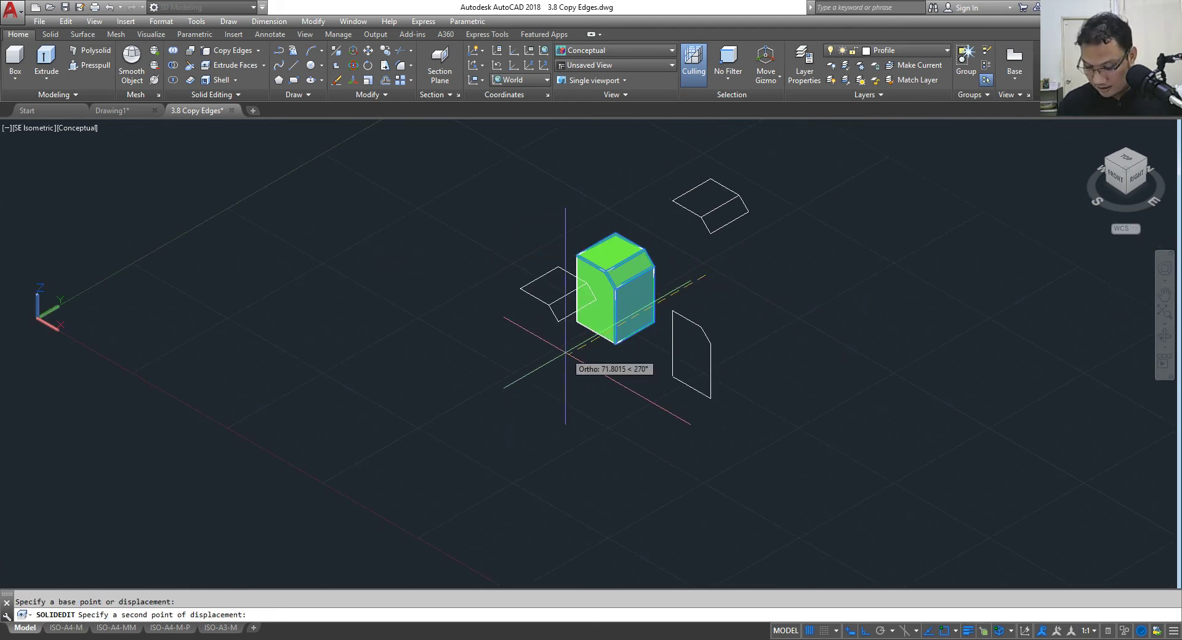
type("100")
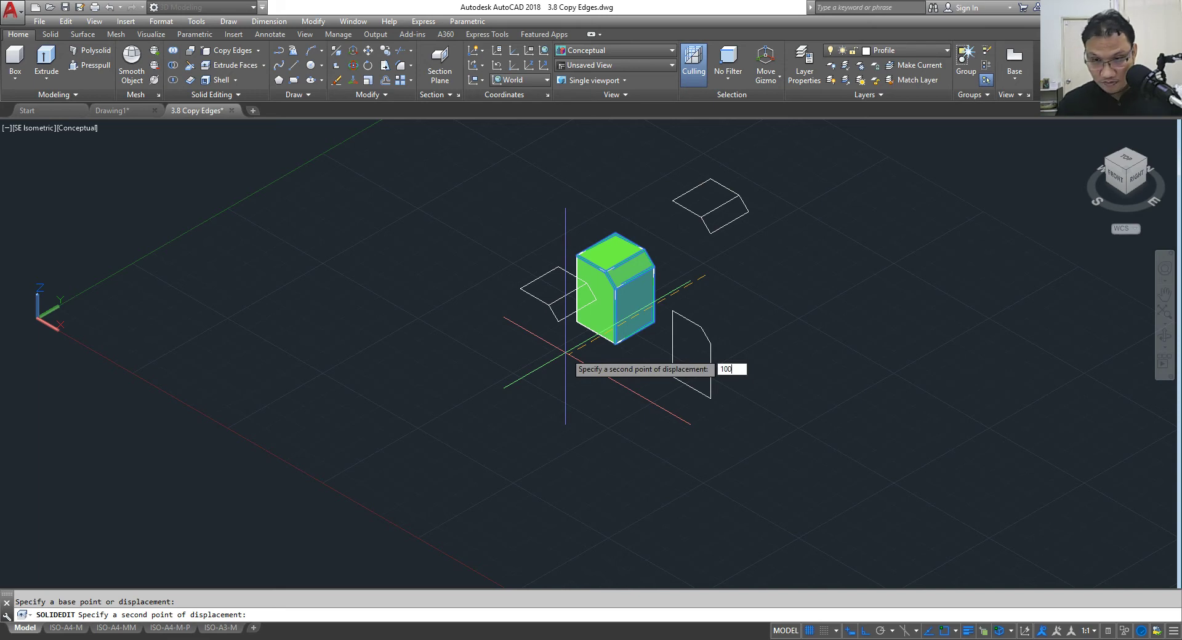
key("Return")
key("Return")
key("Return")
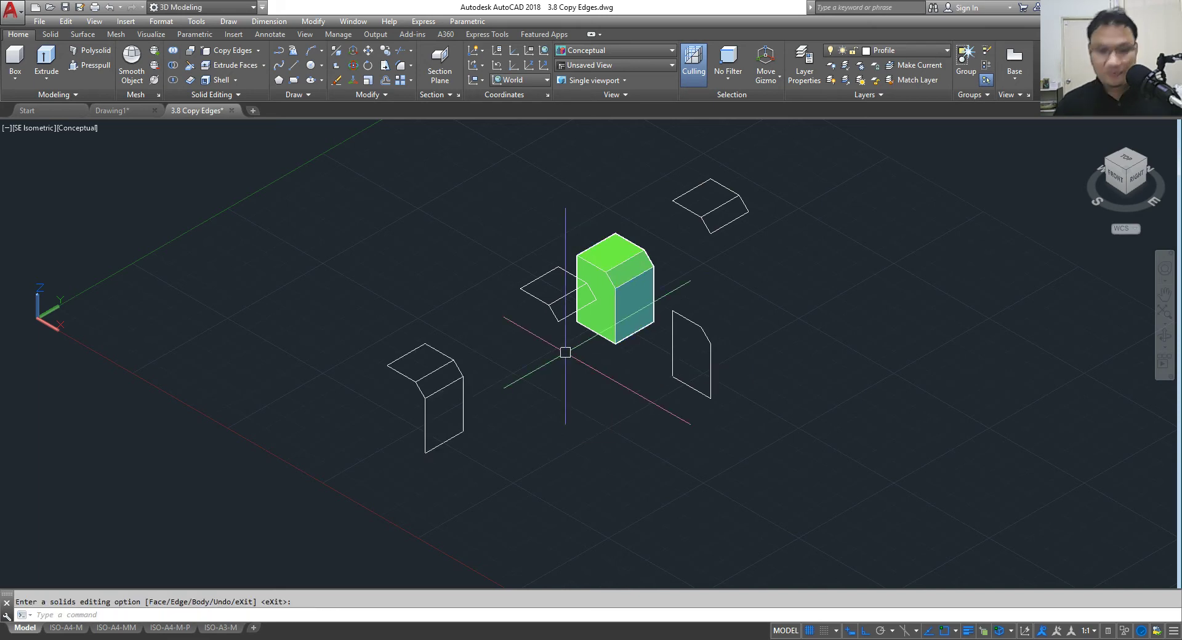
scroll(415, 402, "up", 5)
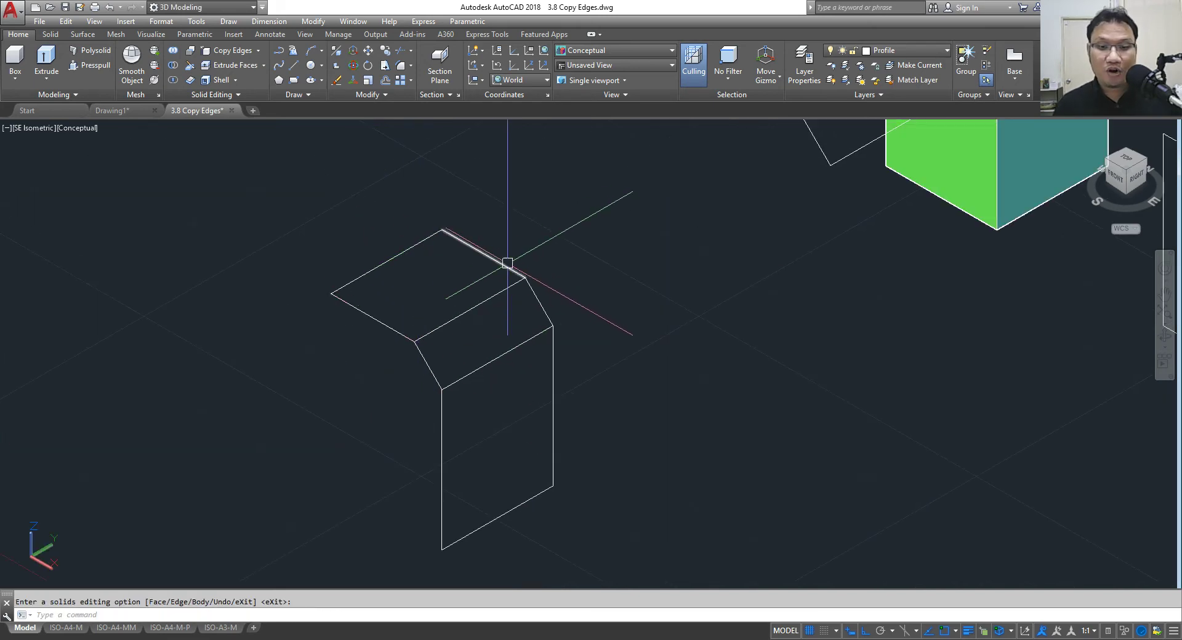
scroll(498, 265, "down", 4)
scroll(546, 343, "down", 3)
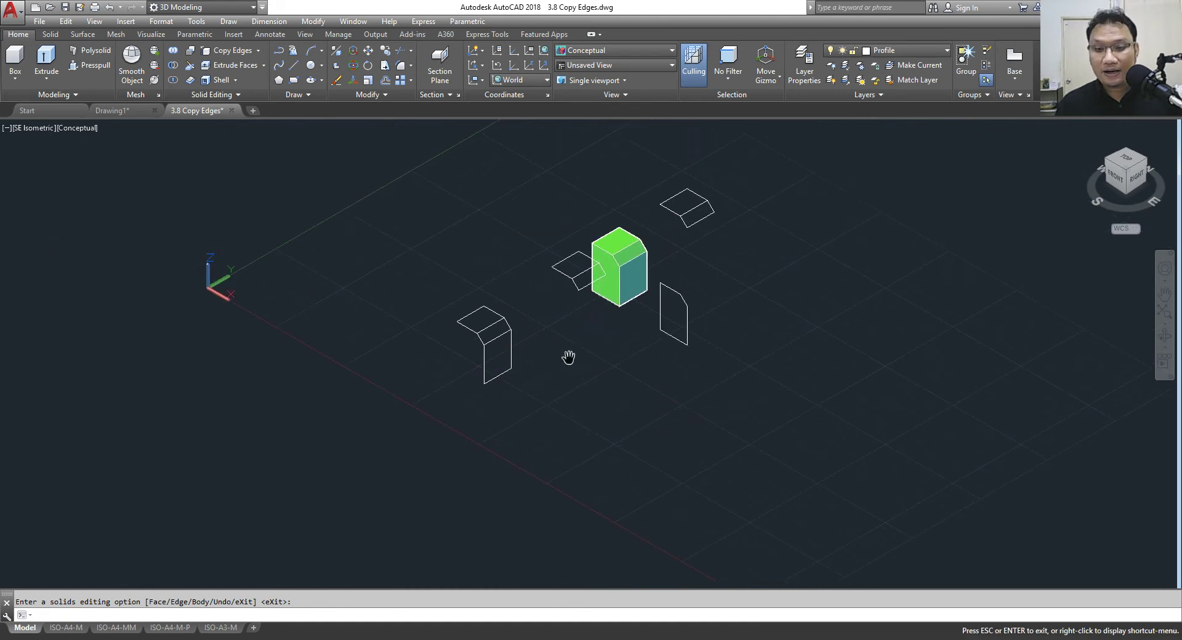
middle_click_drag(567, 356, 625, 286)
key("Escape")
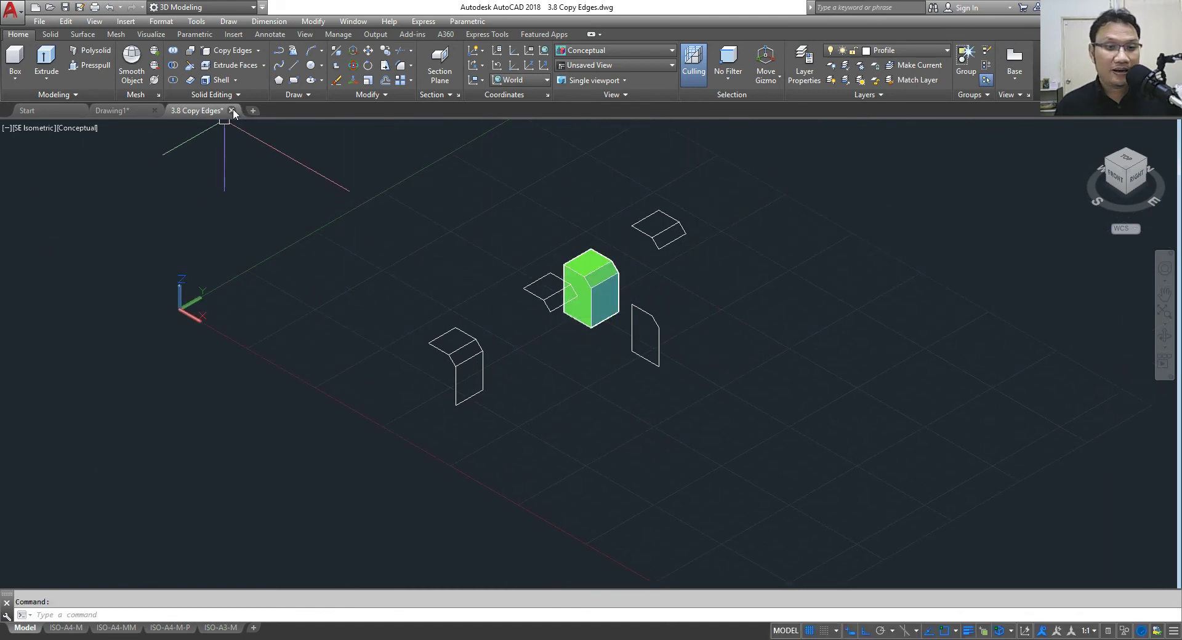
Step: Close 3.8 Copy Edges.dwg and open 3.9 Extrude Faces.dwg
left_click(233, 111)
left_click(634, 353)
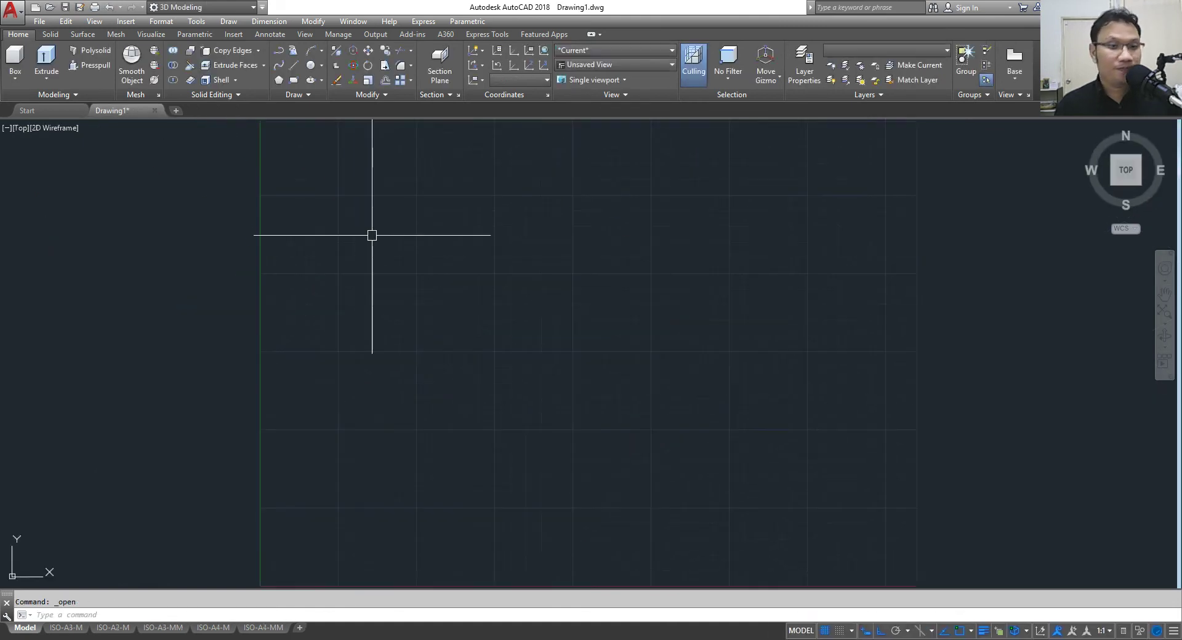
left_click(50, 7)
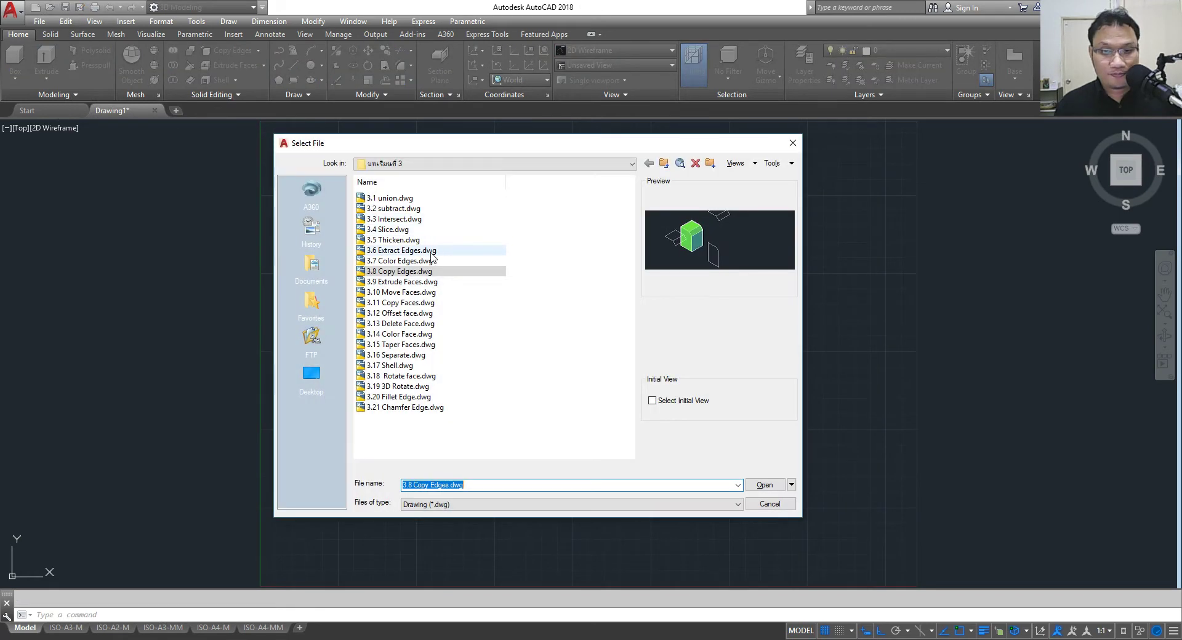
left_click(432, 281)
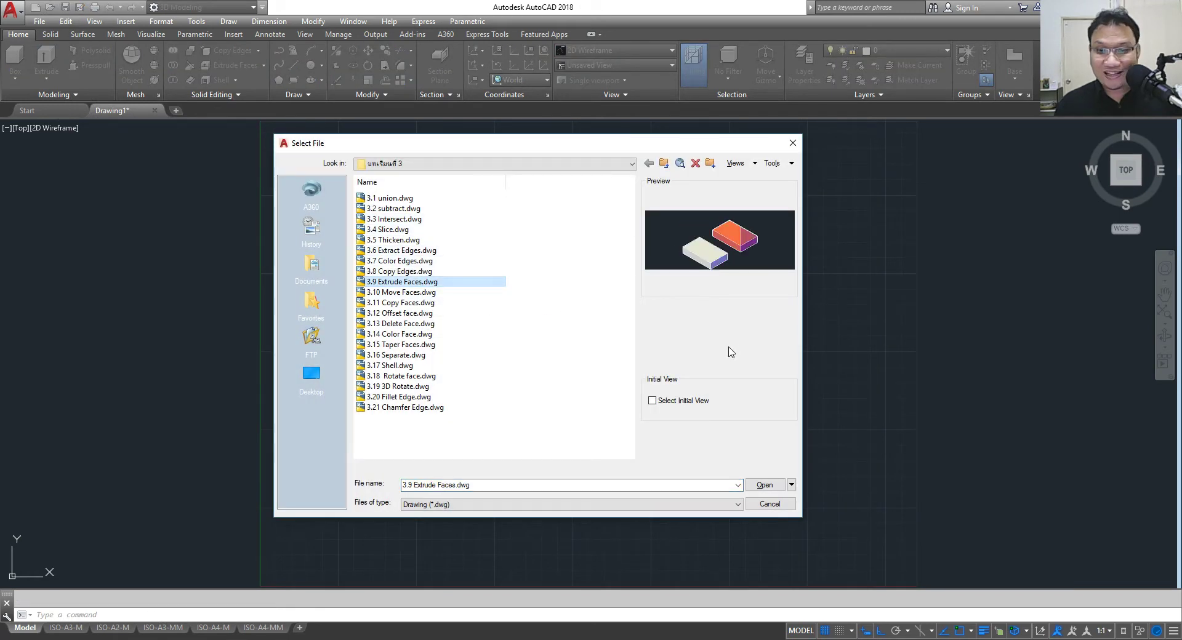
left_click(763, 485)
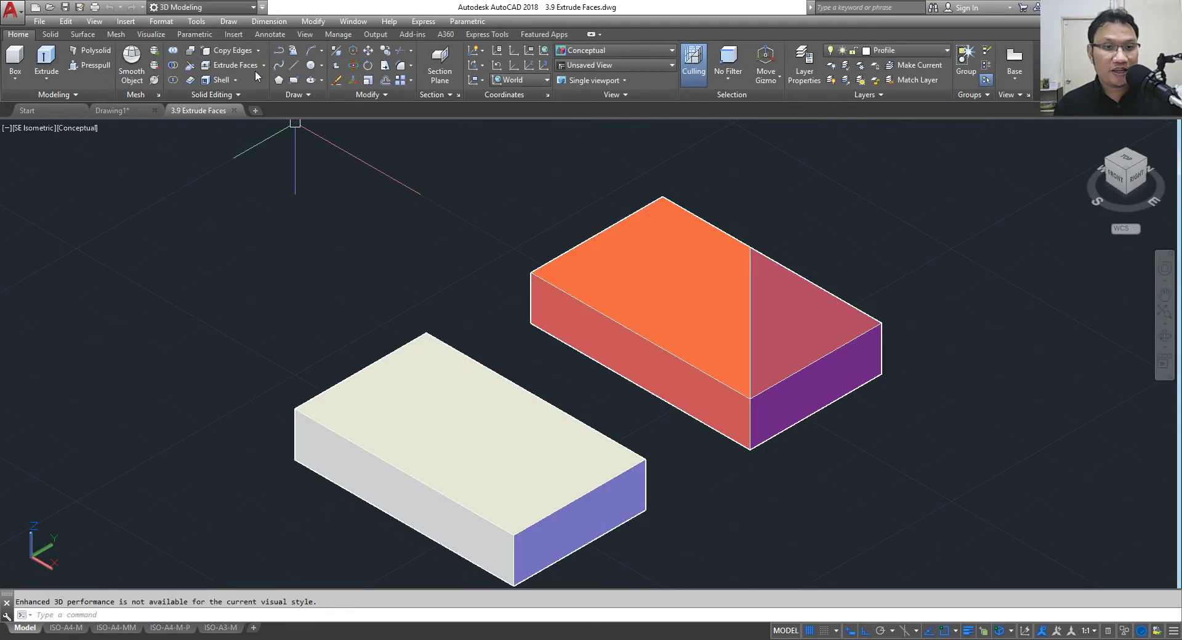
left_click(249, 66)
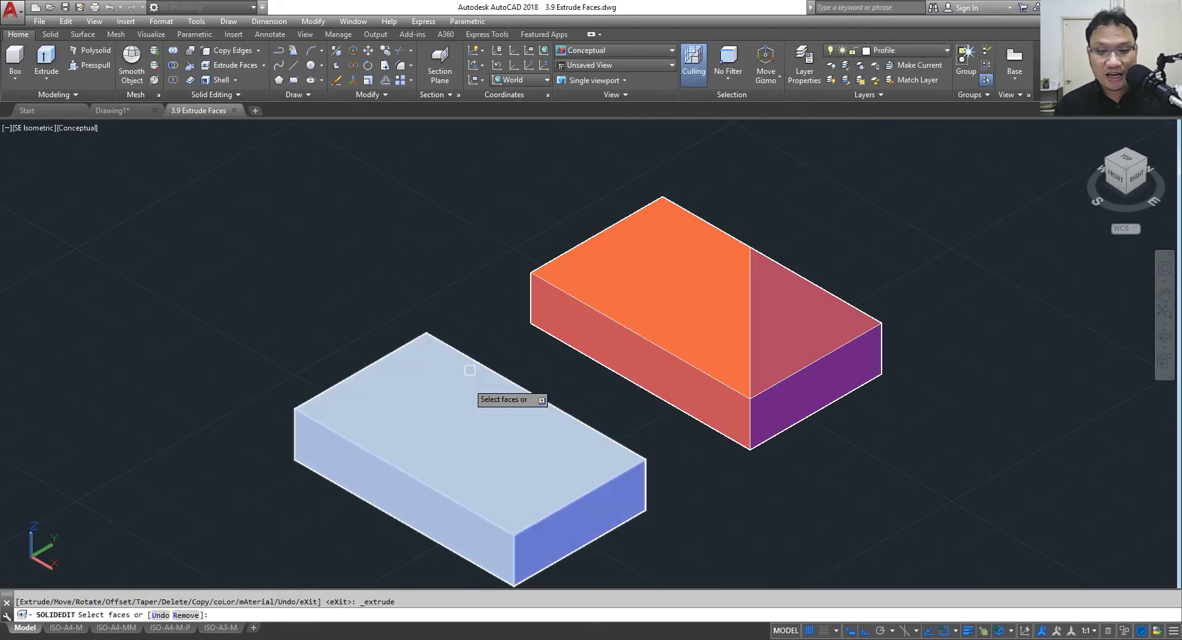
left_click(462, 403)
scroll(462, 320, "down", 2)
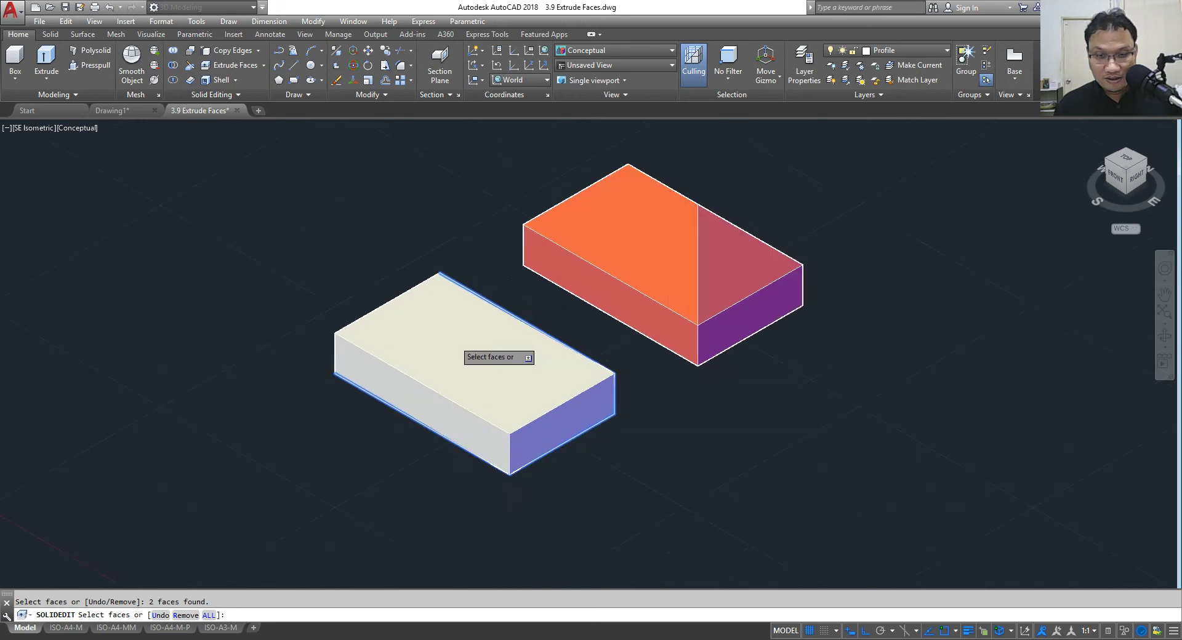
scroll(454, 339, "up", 3)
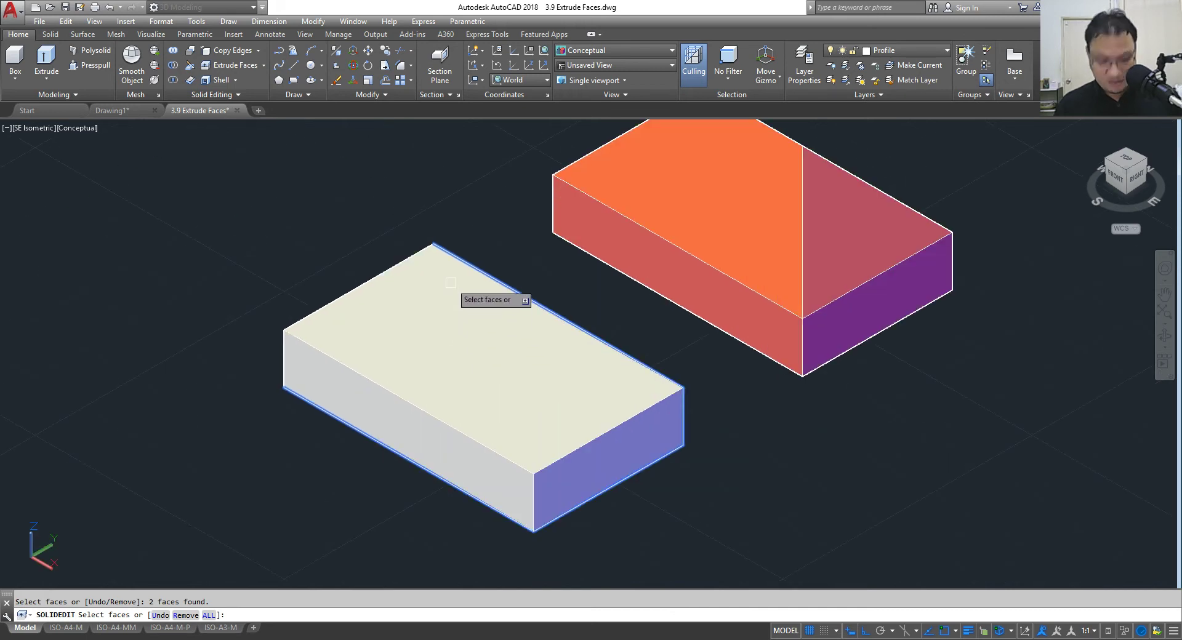
key("Escape")
left_click(236, 67)
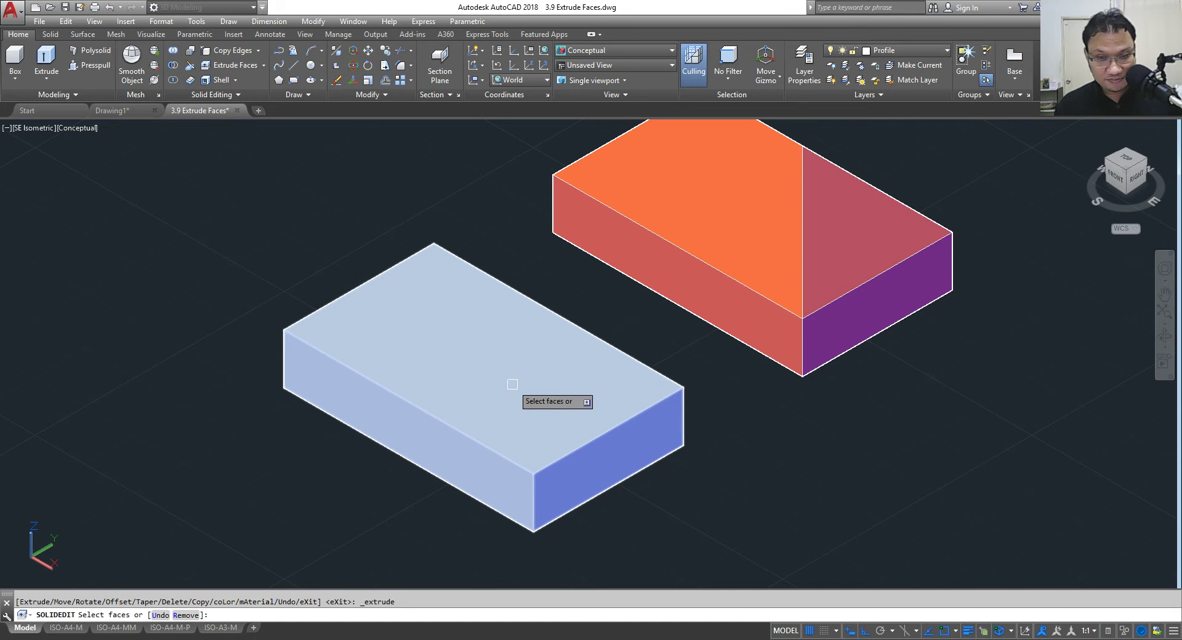
left_click(491, 368)
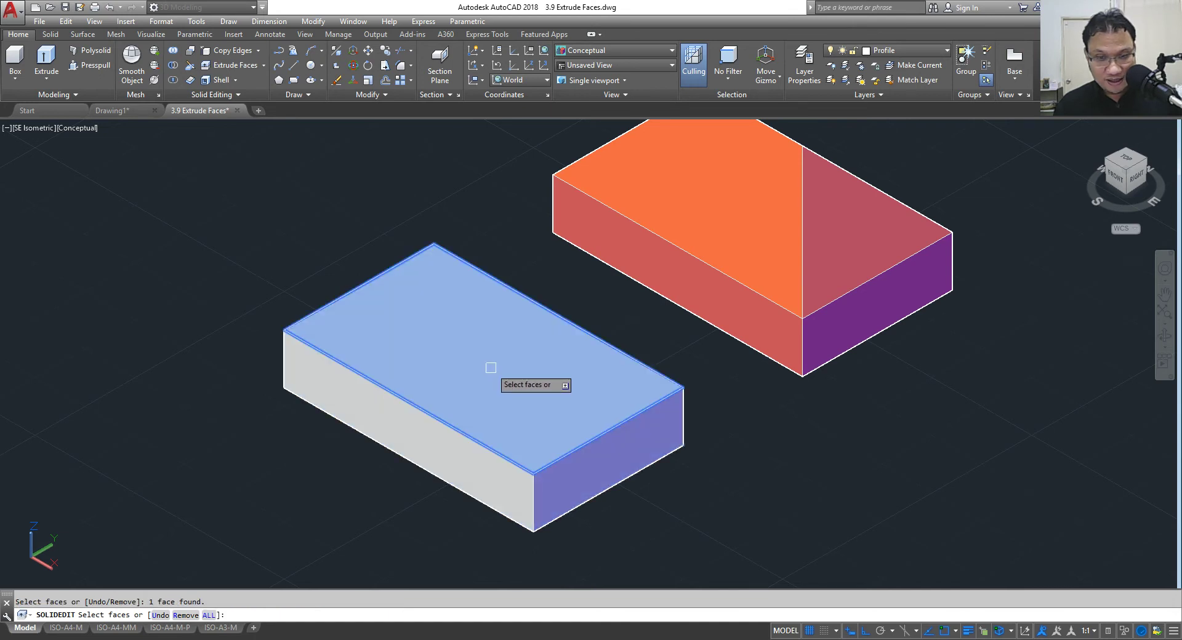
right_click(491, 368)
left_click(498, 373)
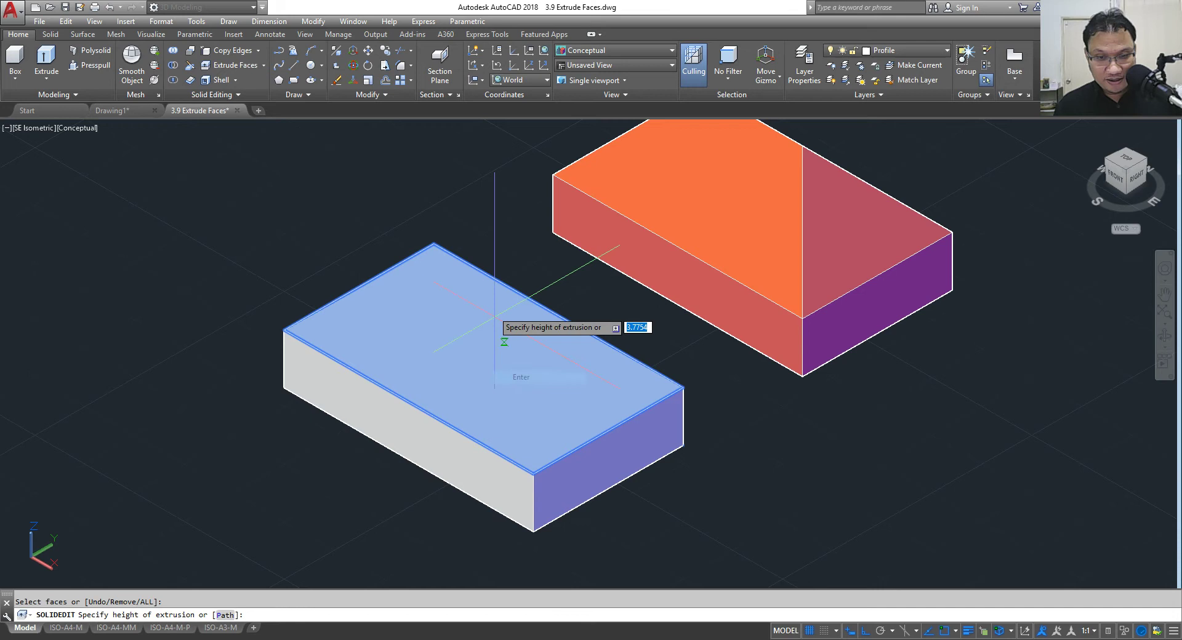
left_click(484, 359)
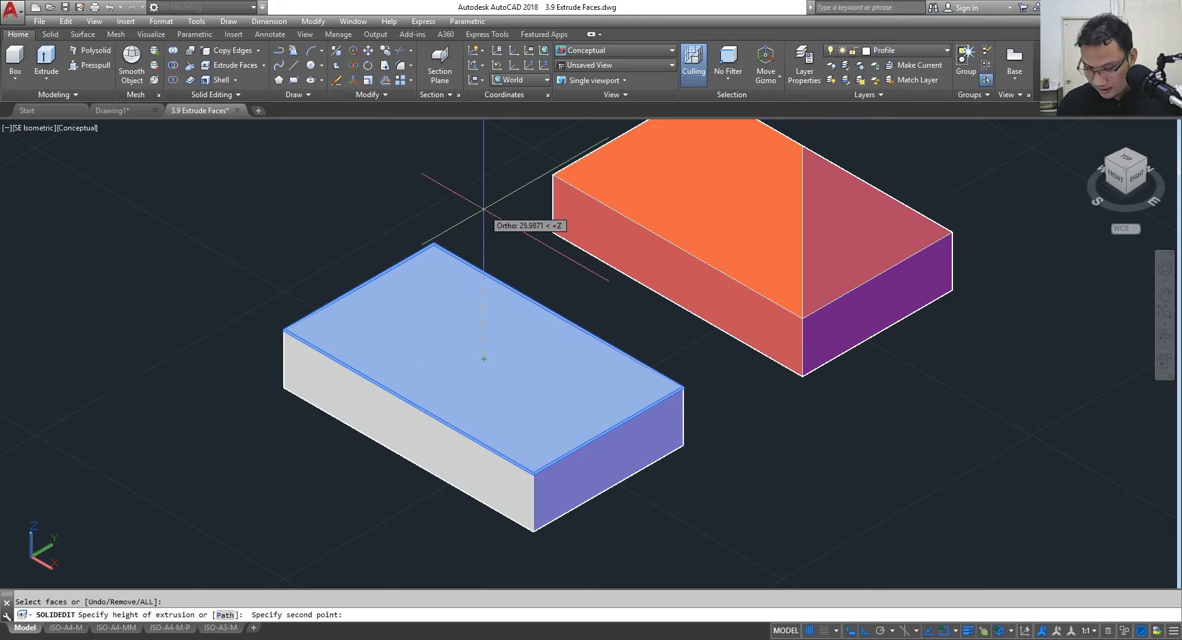
type("5")
key("Return")
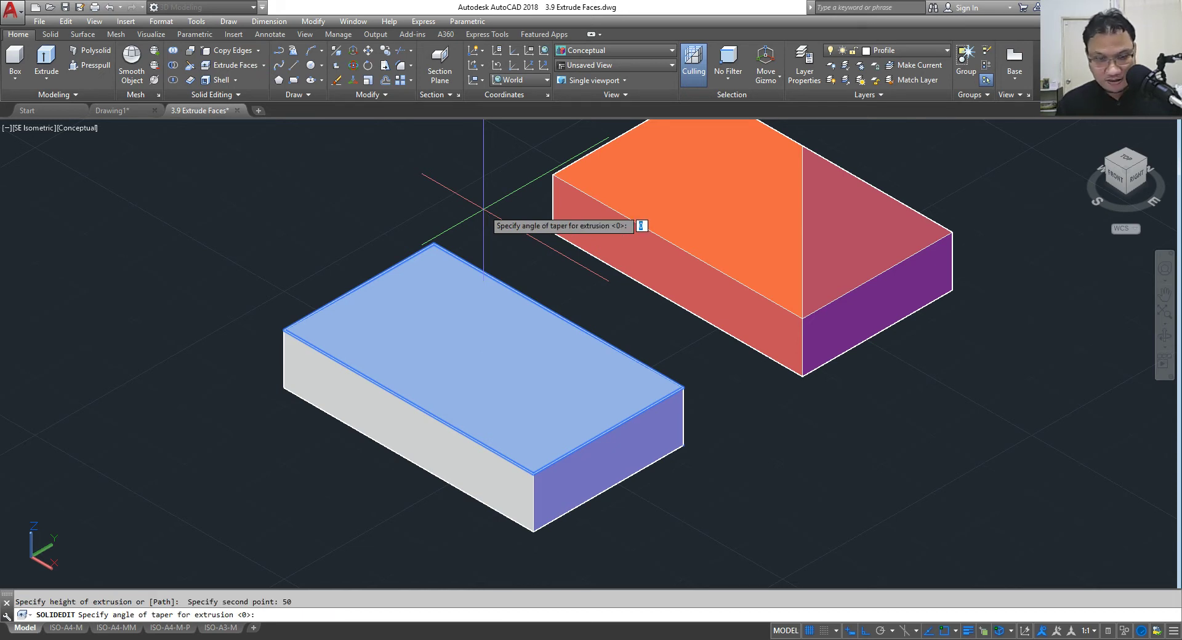
key("Return")
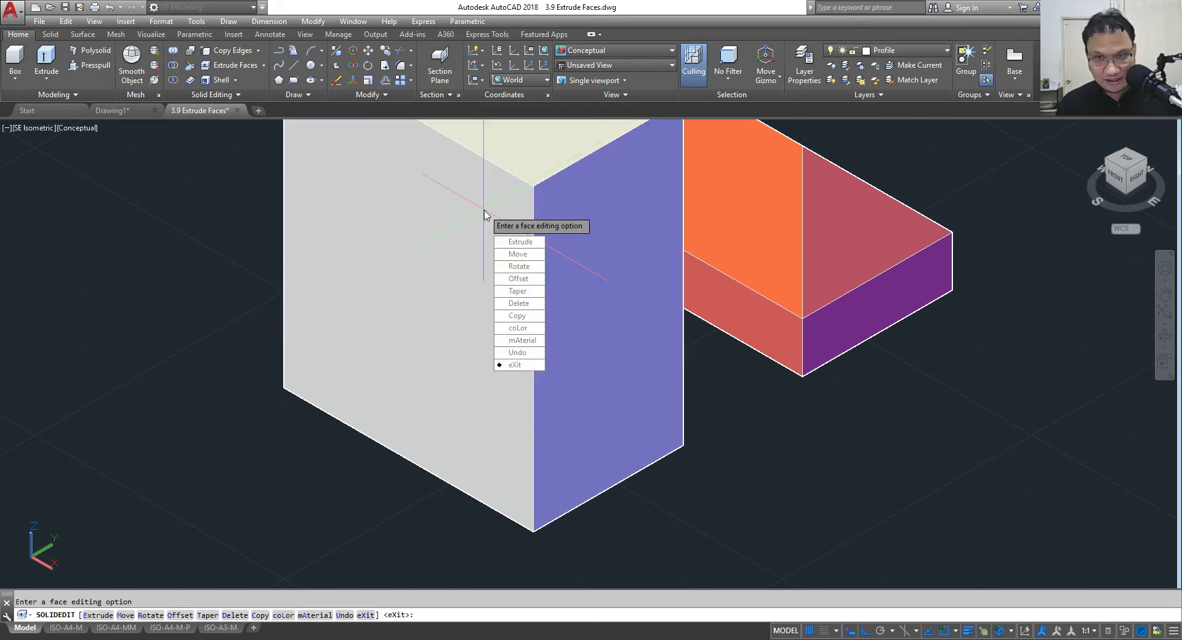
key("Return")
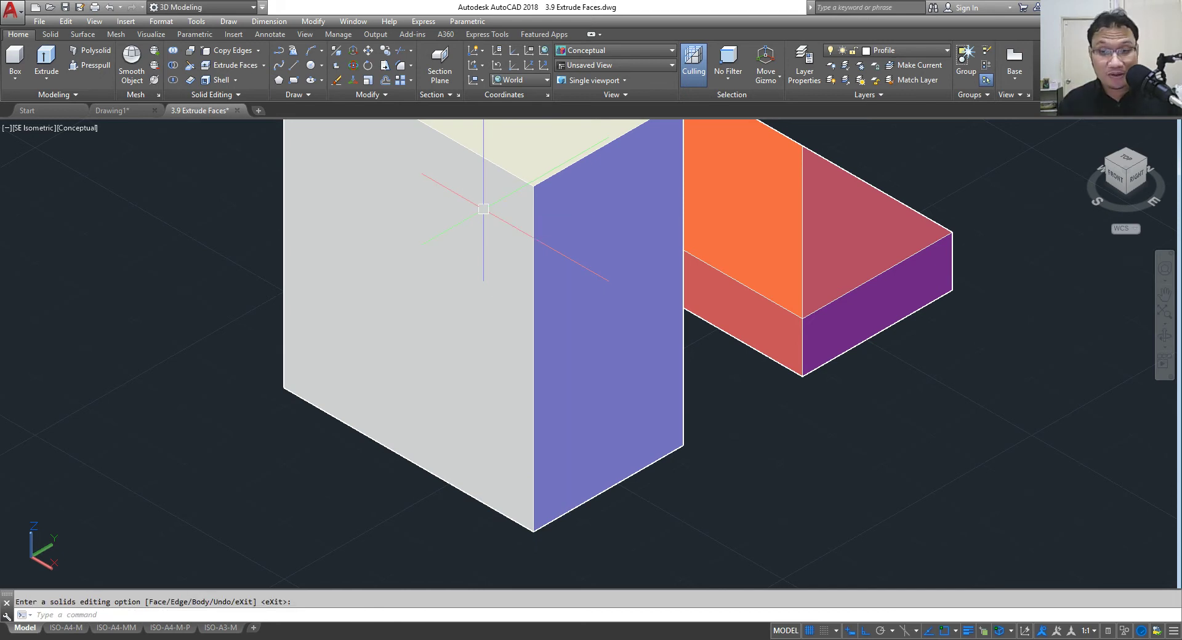
left_click(110, 8)
Step: Extrude the white box's top face 10 units with a 60° taper
left_click(231, 65)
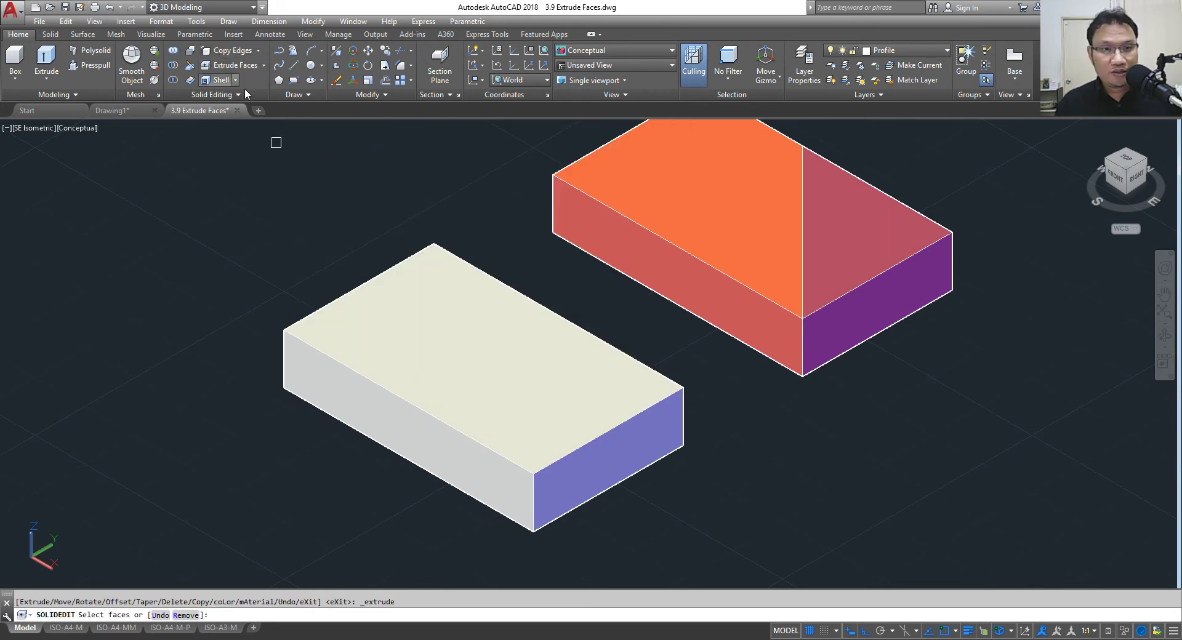
left_click(483, 353)
right_click(483, 353)
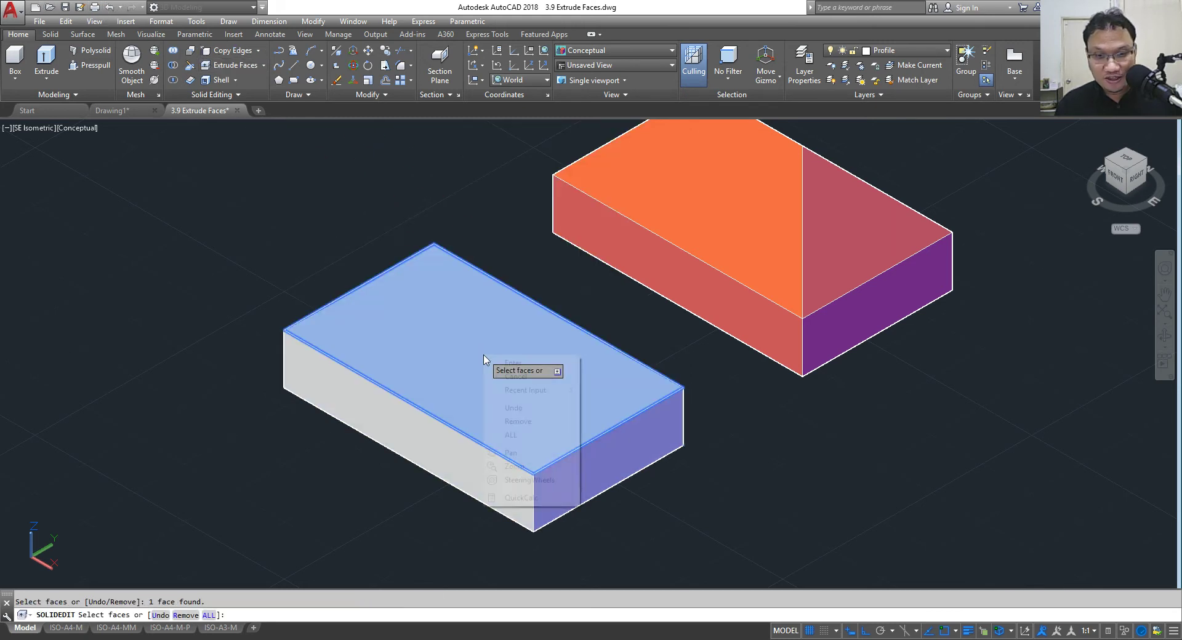
left_click(500, 359)
left_click(483, 358)
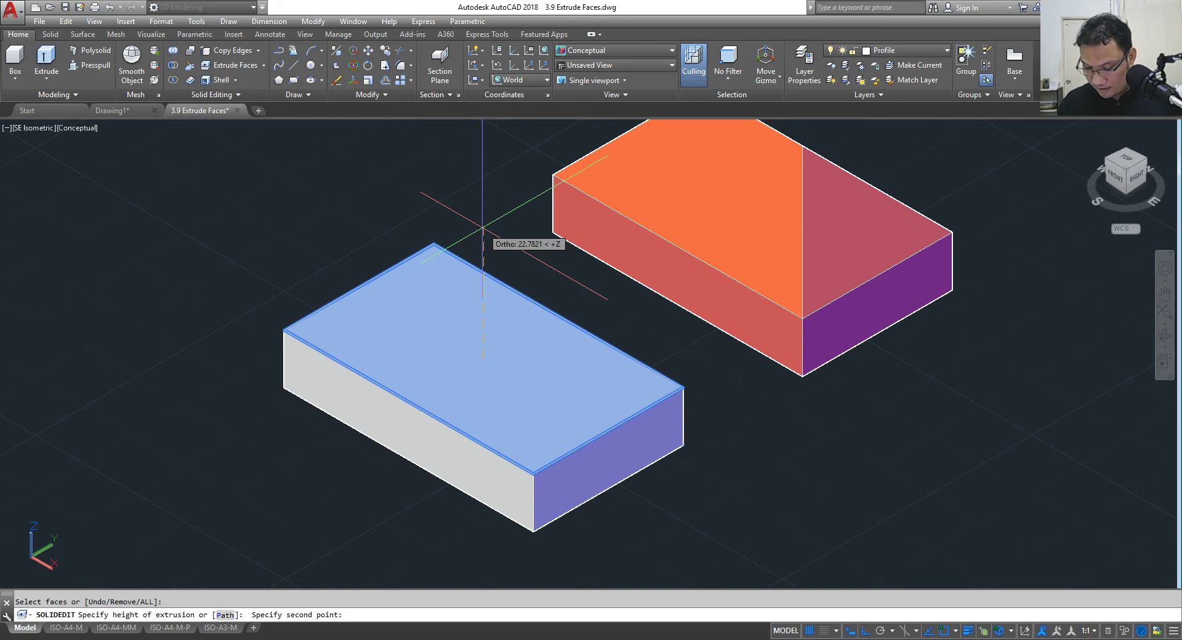
type("10")
key("Return")
type("60")
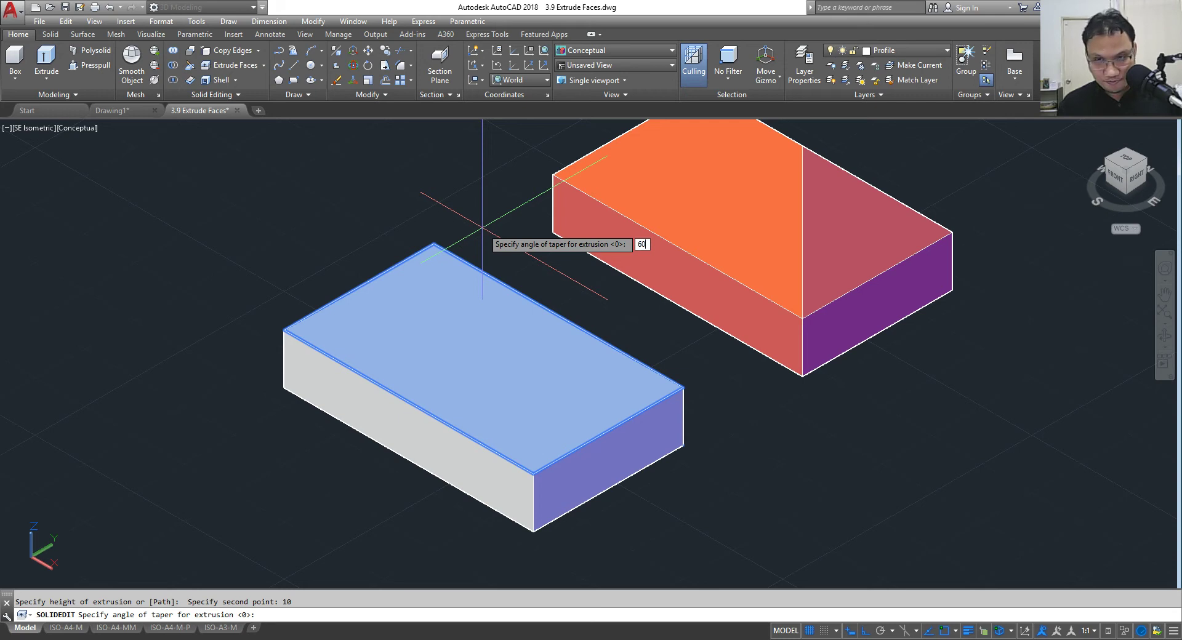
key("Return")
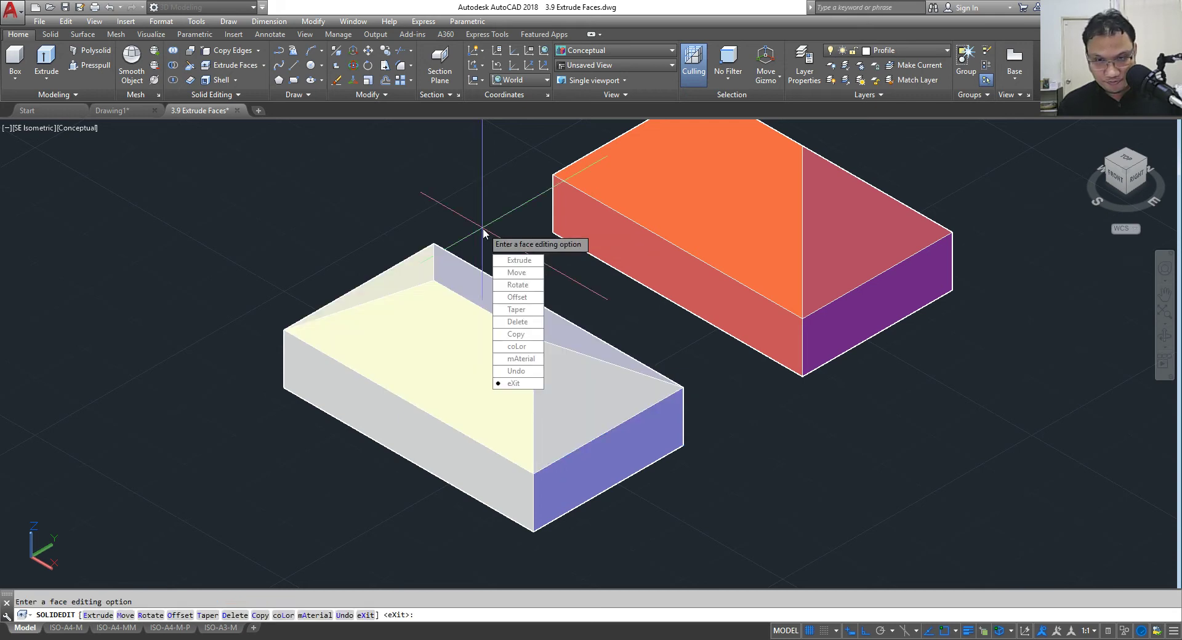
key("Return")
key("Return")
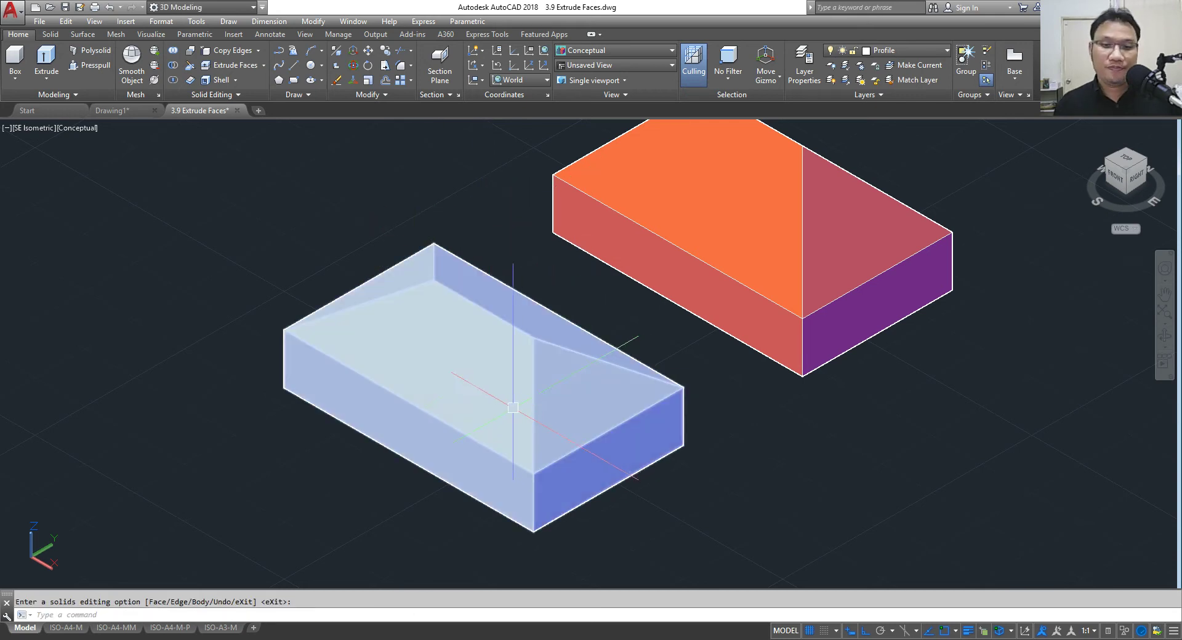
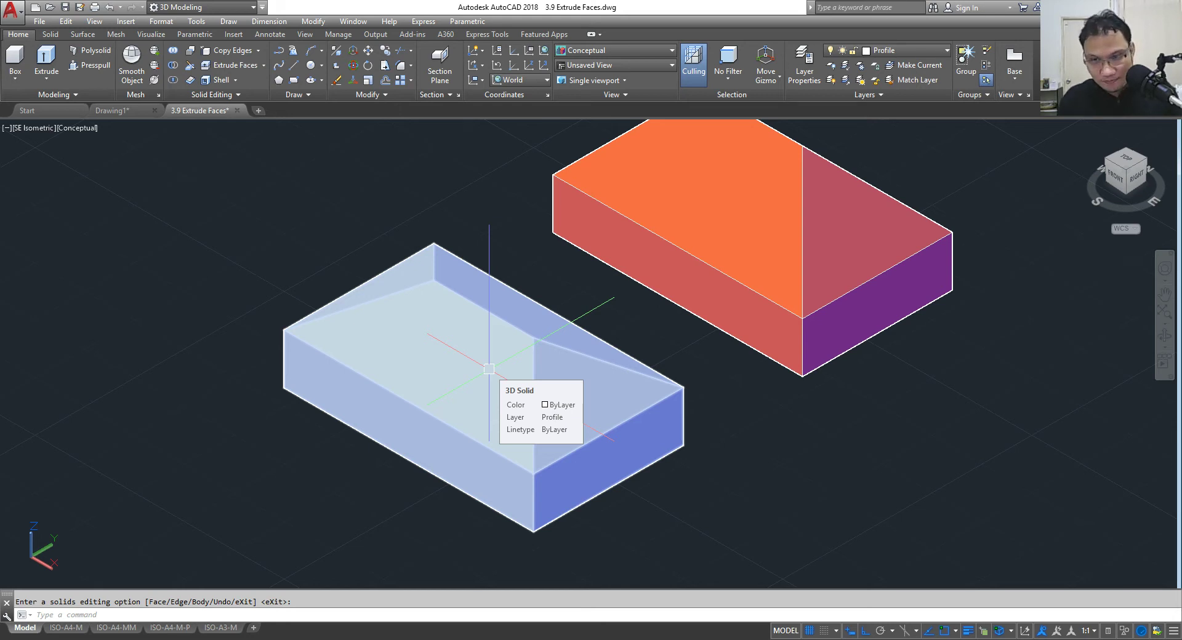
Step: Inspect the tapered box, then undo the orbit and the earlier tapered face extrusion
mouse_move(483, 363)
middle_mouse_down("shift")
mouse_move(736, 460)
mouse_move(564, 338)
mouse_move(414, 470)
mouse_move(218, 450)
mouse_move(462, 464)
mouse_move(378, 414)
mouse_move(380, 430)
mouse_move(361, 437)
mouse_move(407, 437)
mouse_move(359, 433)
middle_mouse_up("shift")
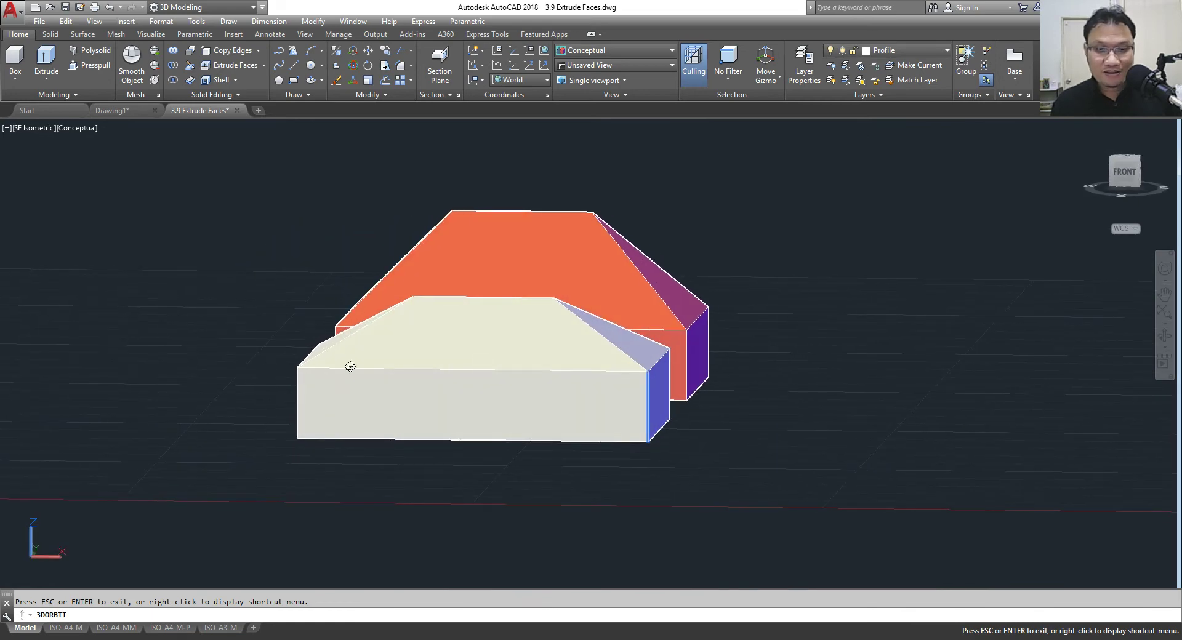
mouse_move(350, 366)
middle_mouse_down("shift")
mouse_move(313, 361)
mouse_move(338, 367)
mouse_move(265, 386)
middle_mouse_up("shift")
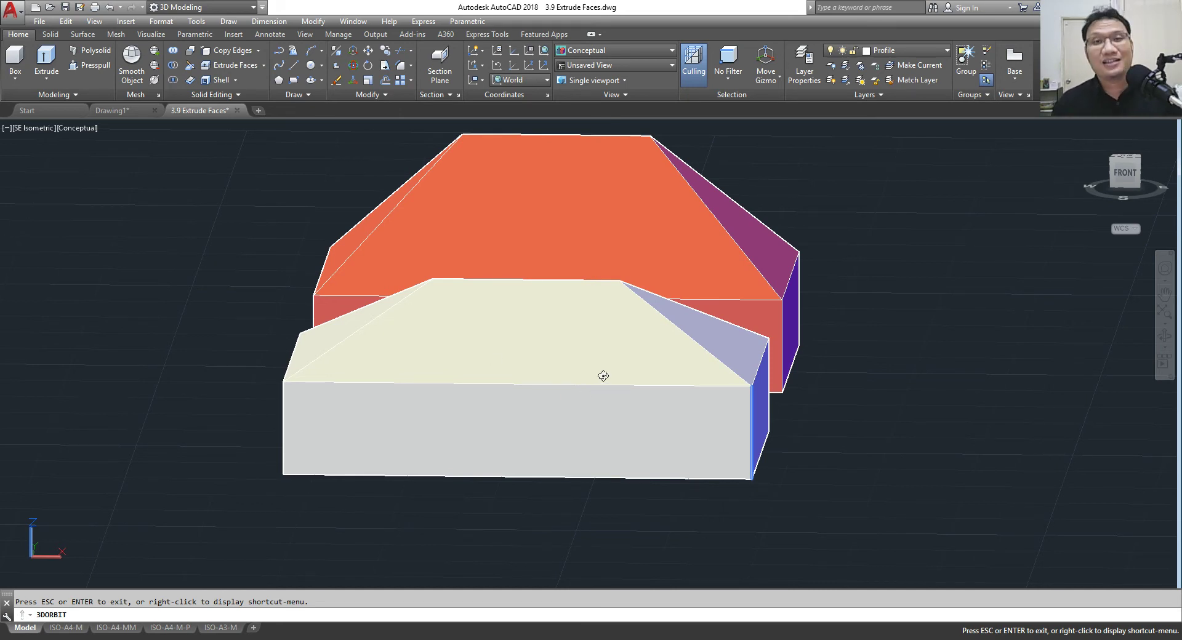
mouse_move(644, 245)
left_mouse_down()
mouse_move(525, 367)
mouse_move(559, 351)
mouse_move(569, 311)
mouse_move(523, 389)
mouse_move(535, 351)
mouse_move(519, 345)
mouse_move(591, 357)
left_mouse_up()
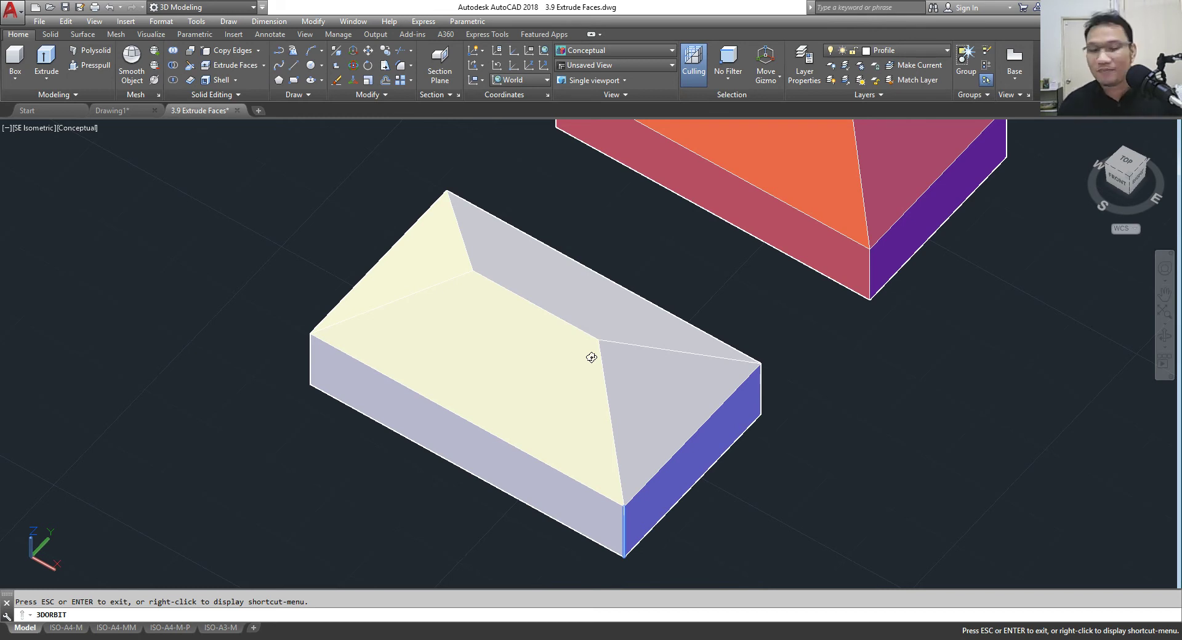
scroll(591, 357, "down", 3)
mouse_move(578, 370)
left_mouse_down()
mouse_move(470, 363)
mouse_move(730, 293)
mouse_move(577, 309)
left_mouse_up()
right_click(575, 203)
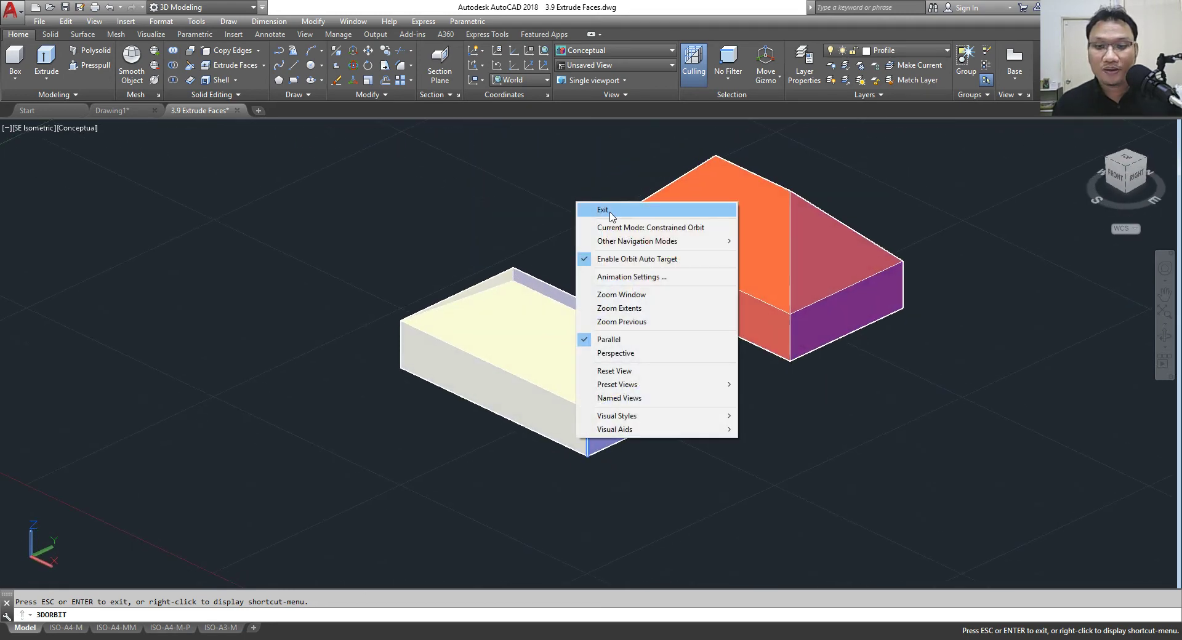
left_click(591, 209)
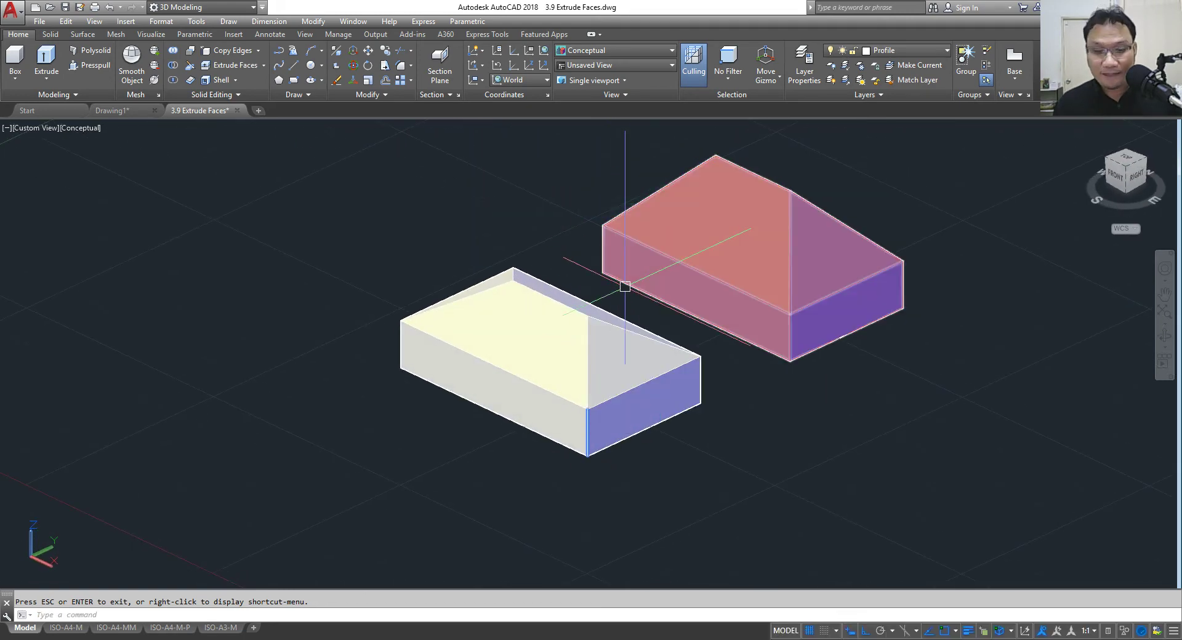
left_click(107, 9)
left_click(107, 9)
scroll(514, 171, "down", 4)
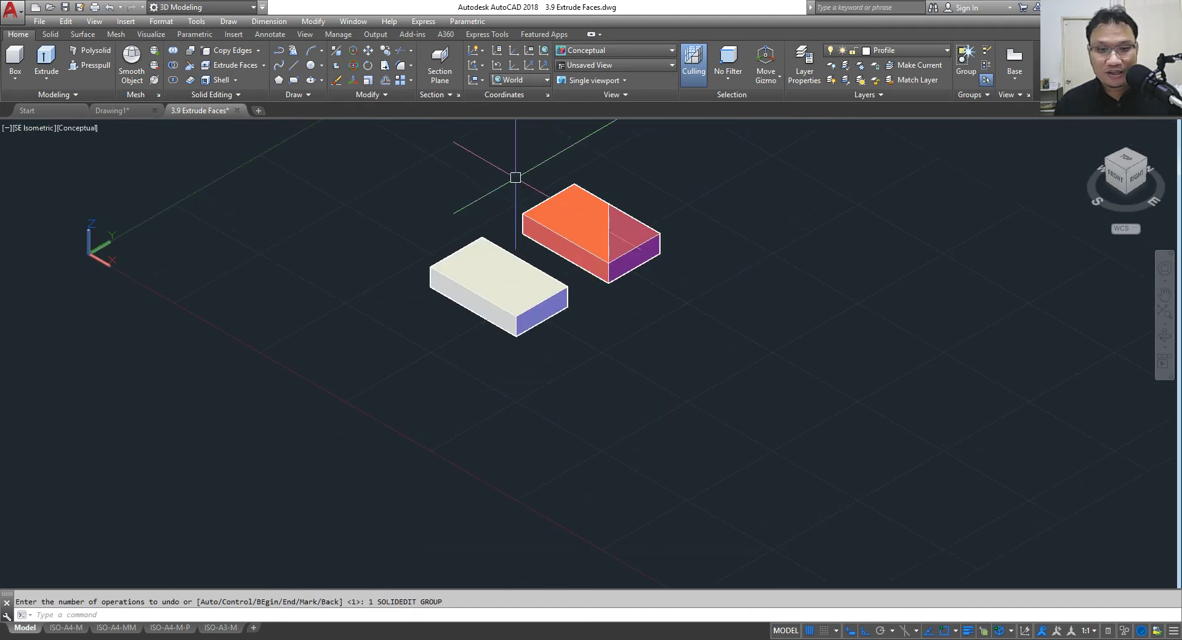
scroll(550, 224, "up", 5)
scroll(550, 225, "up", 2)
key("Escape")
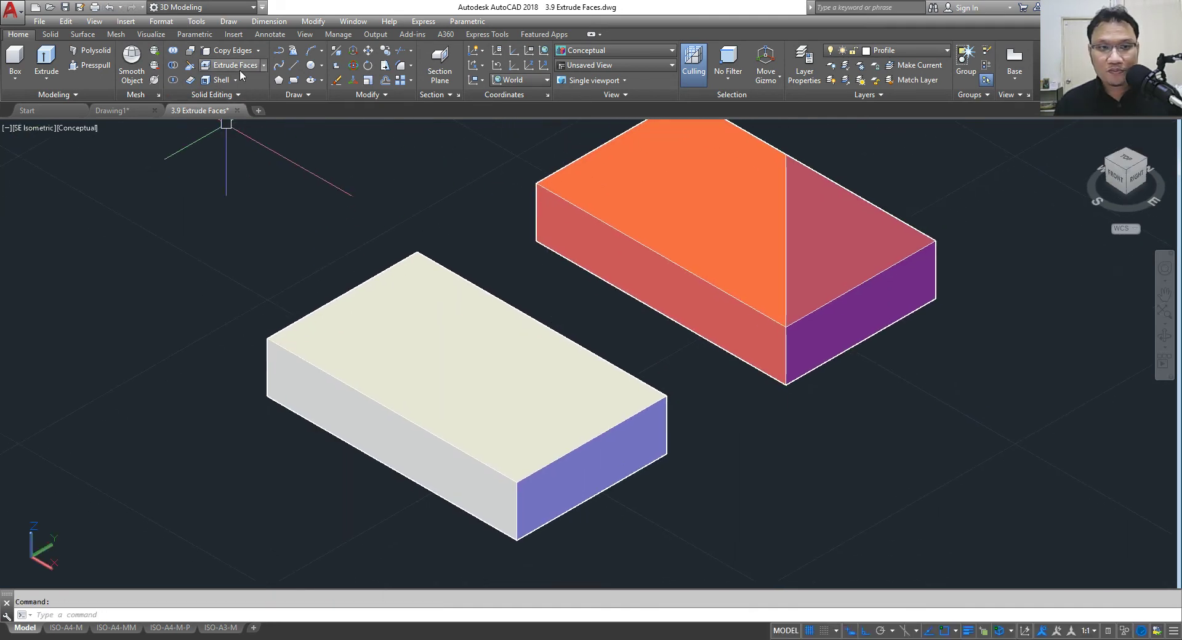
Step: Extrude the white box's top face 20 units upward with a 60° taper
left_click(237, 65)
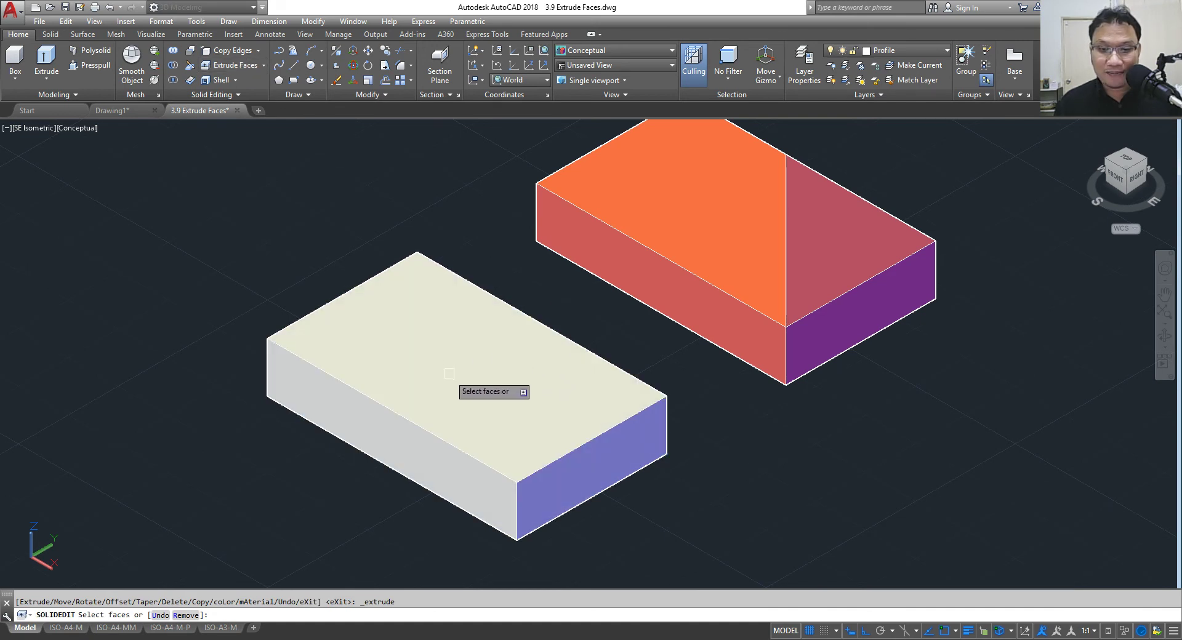
left_click(483, 379)
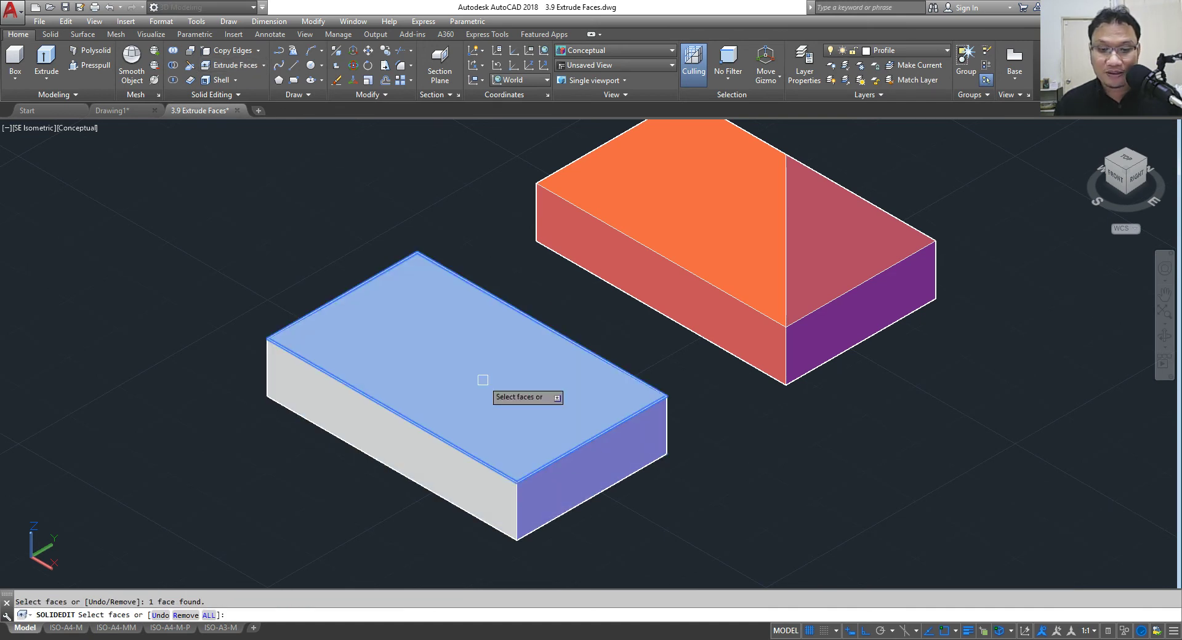
right_click(482, 380)
left_click(514, 389)
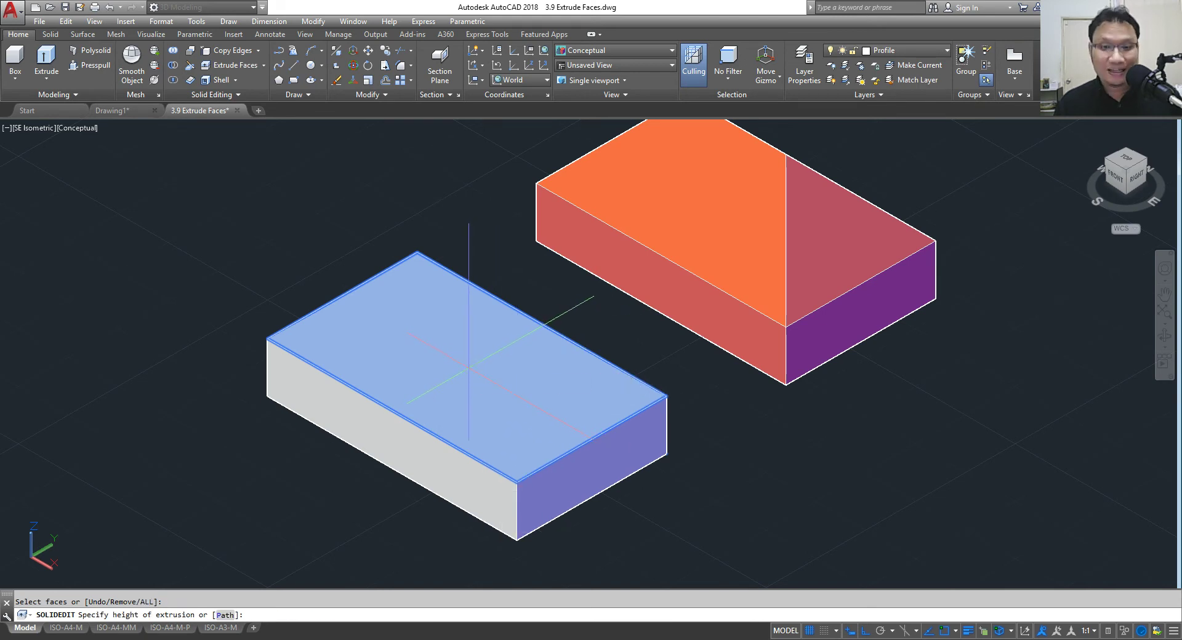
left_click(468, 368)
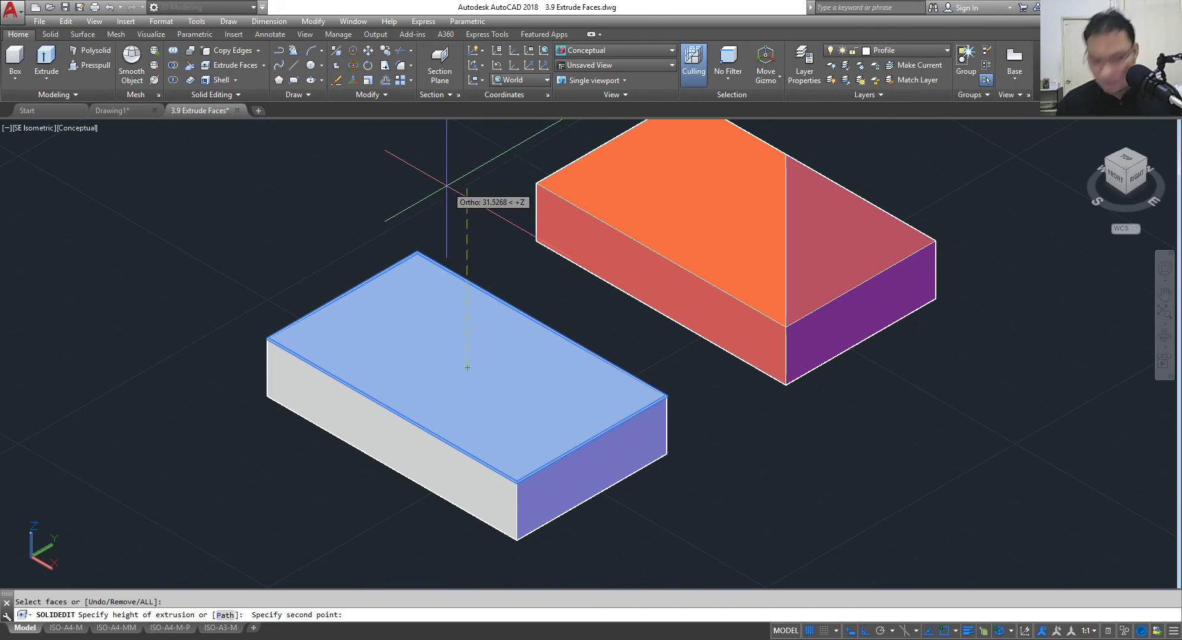
type("20")
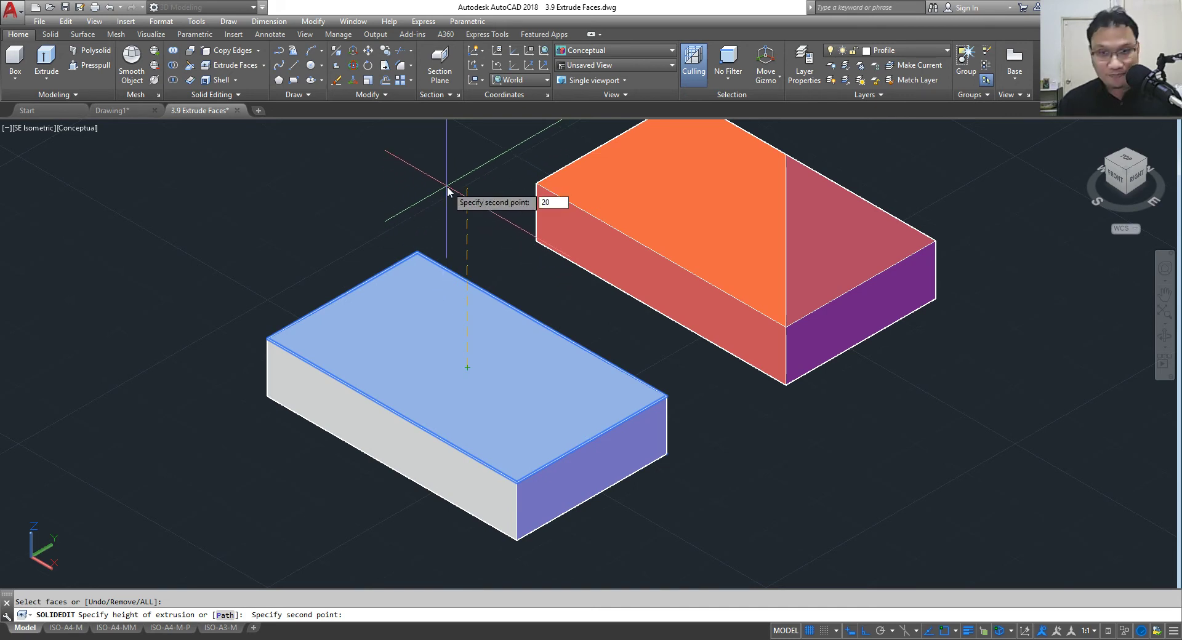
key("Return")
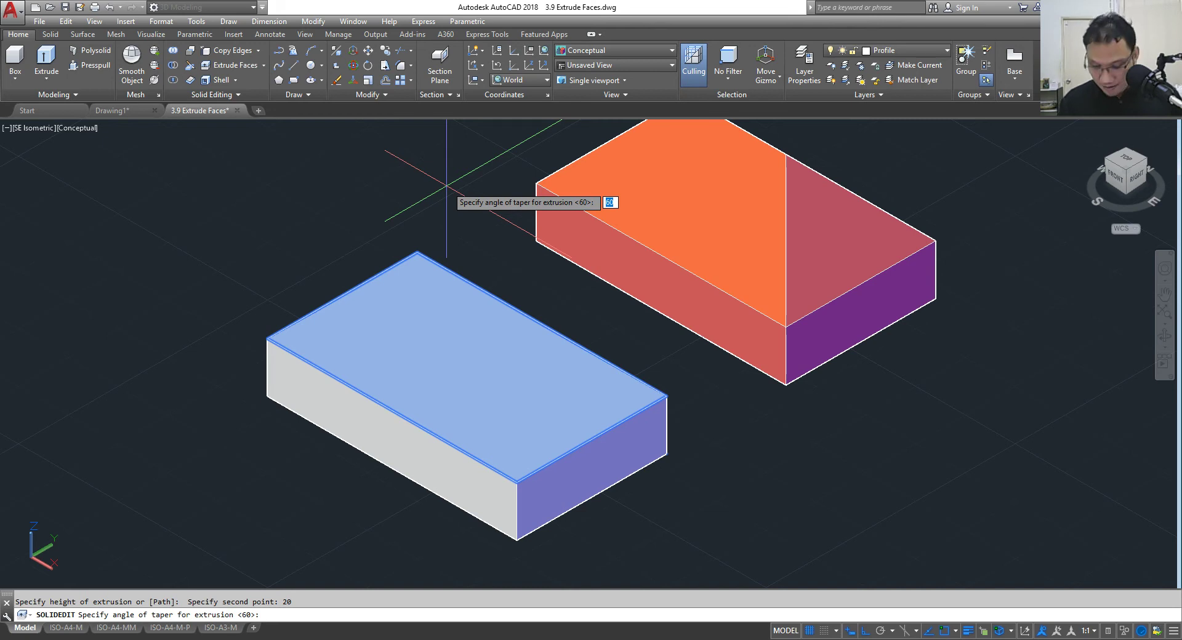
key("Return")
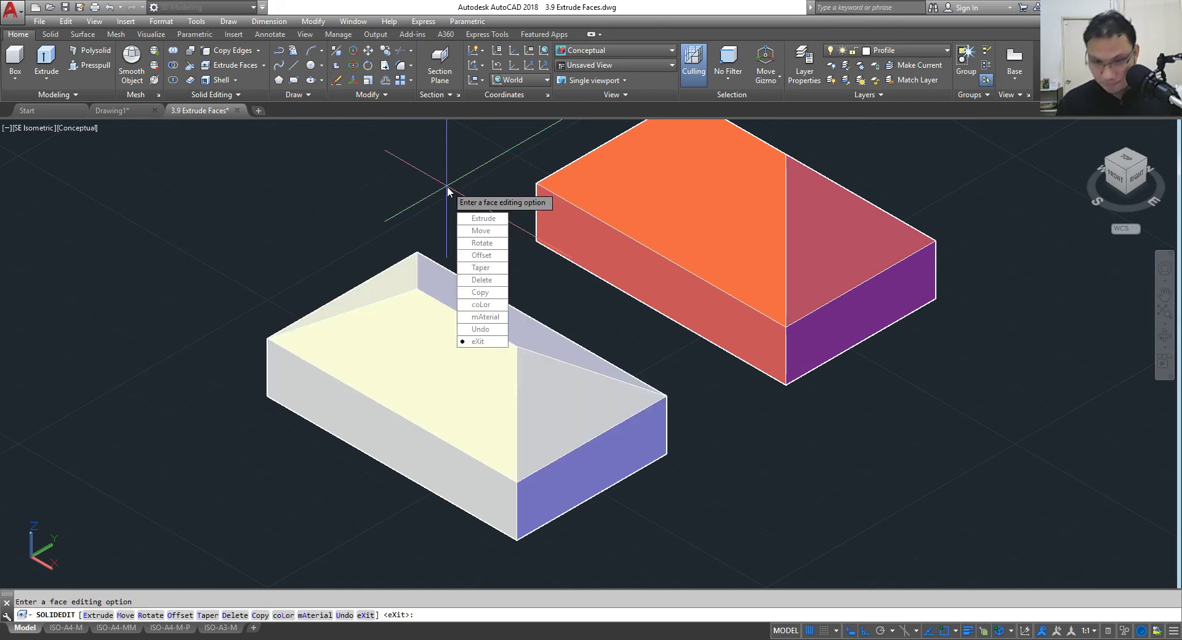
key("Return")
key("Return")
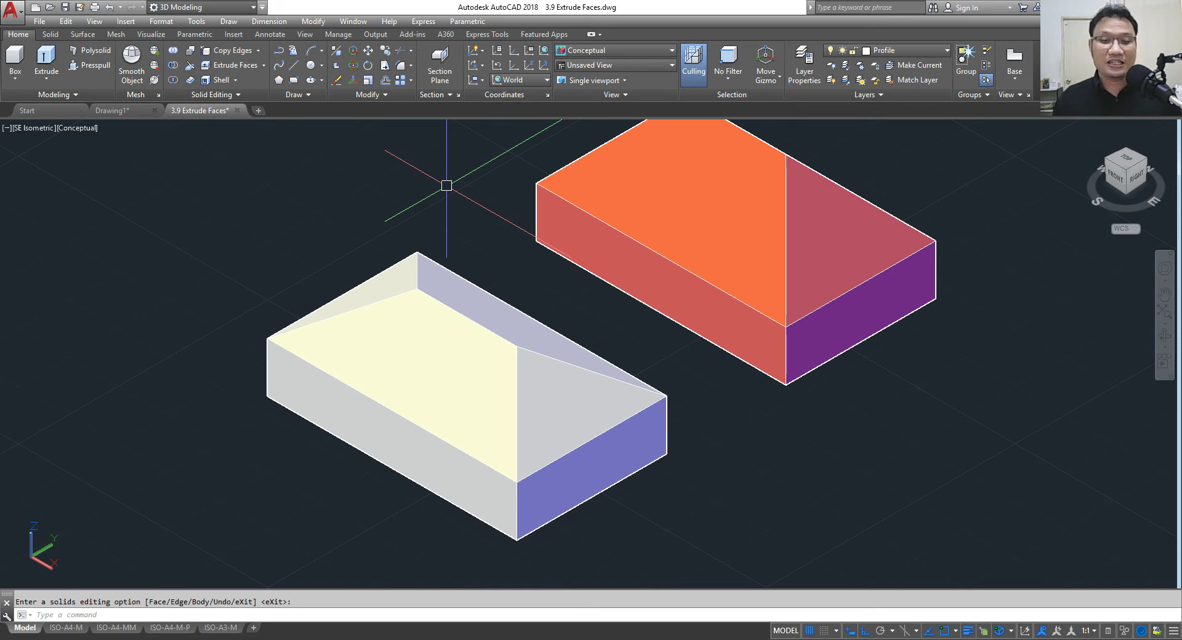
Step: Close the 3.9 Extrude Faces drawing without saving changes
scroll(474, 222, "down", 4)
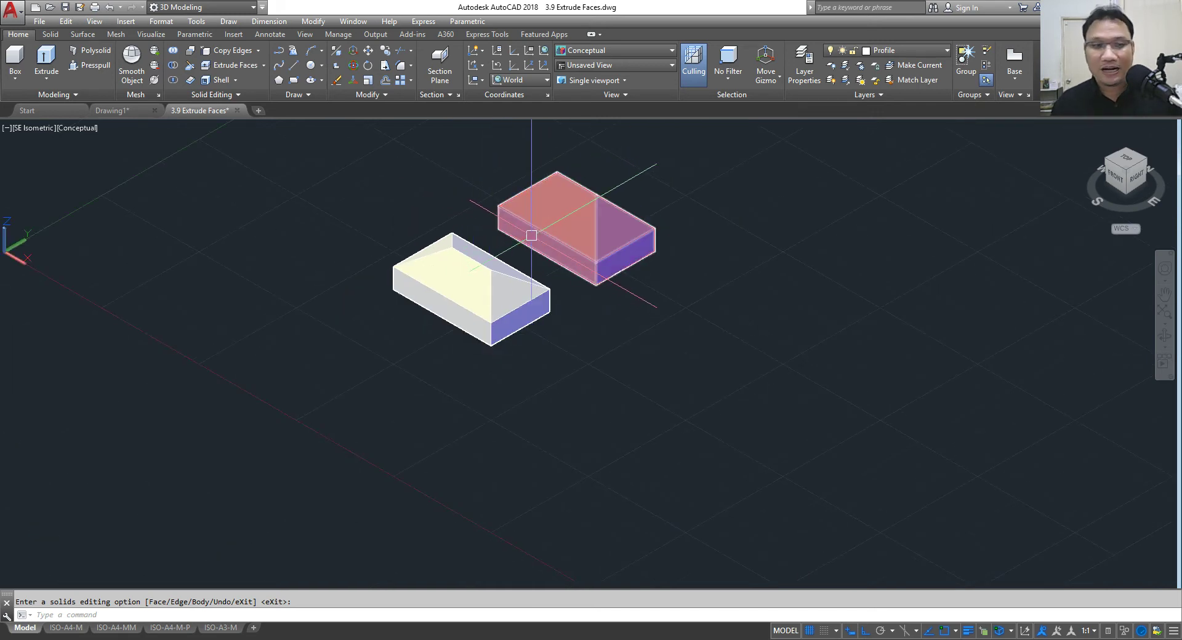
left_click(237, 110)
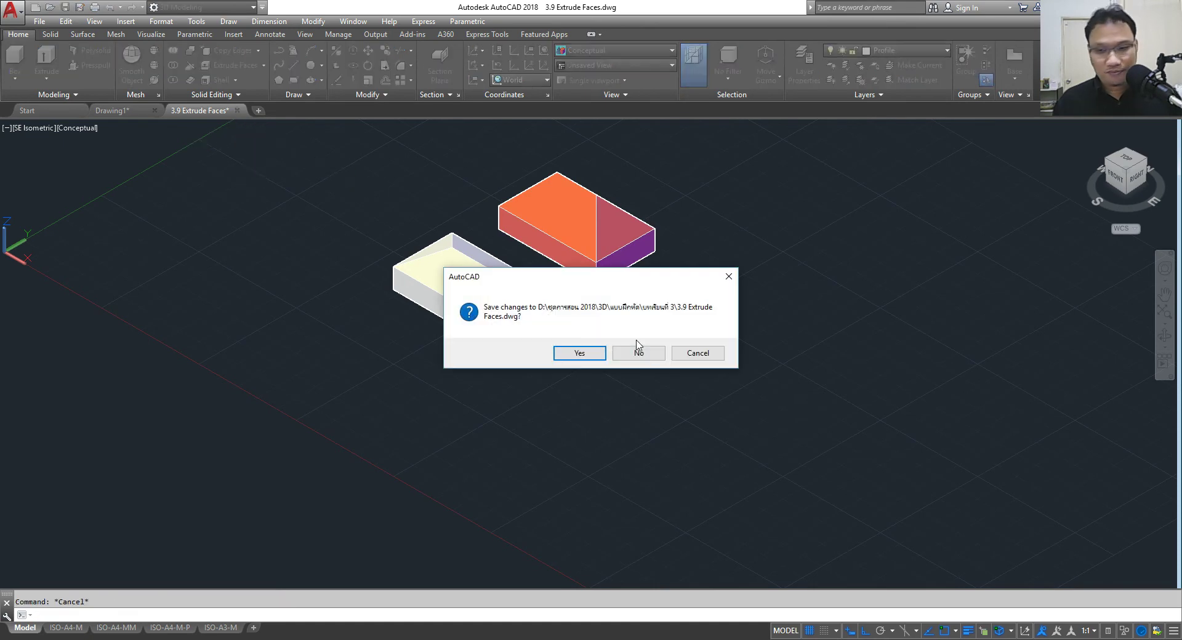
left_click(638, 356)
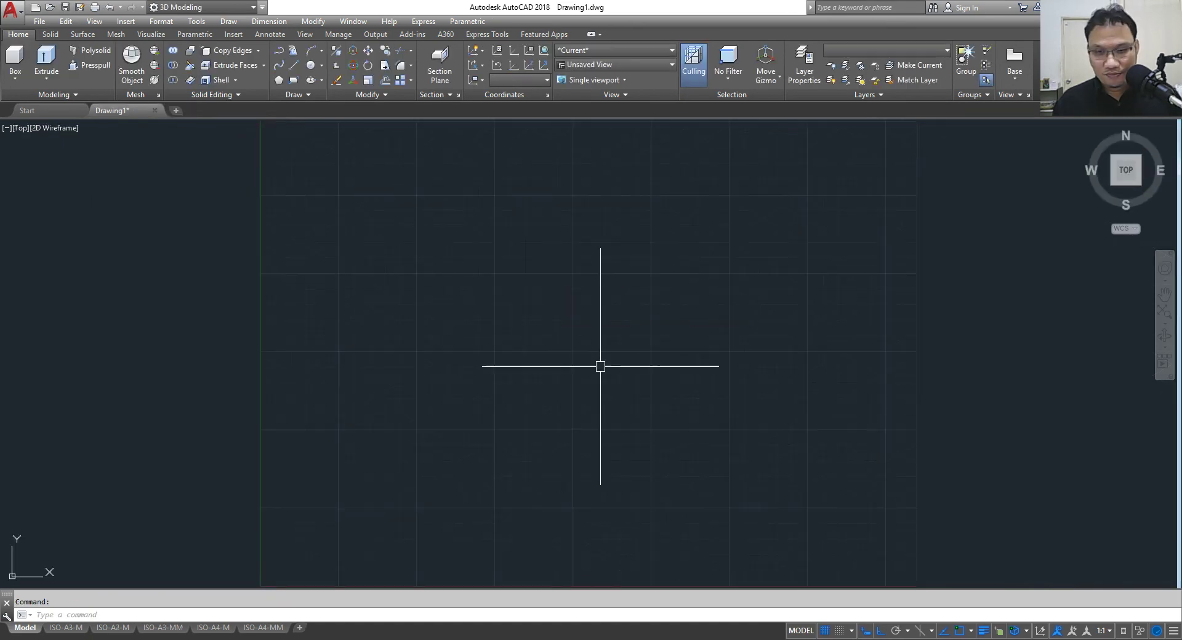
Step: Open 3.10 Move Faces.dwg and orbit toward the pyramid face with the hole
left_click(50, 13)
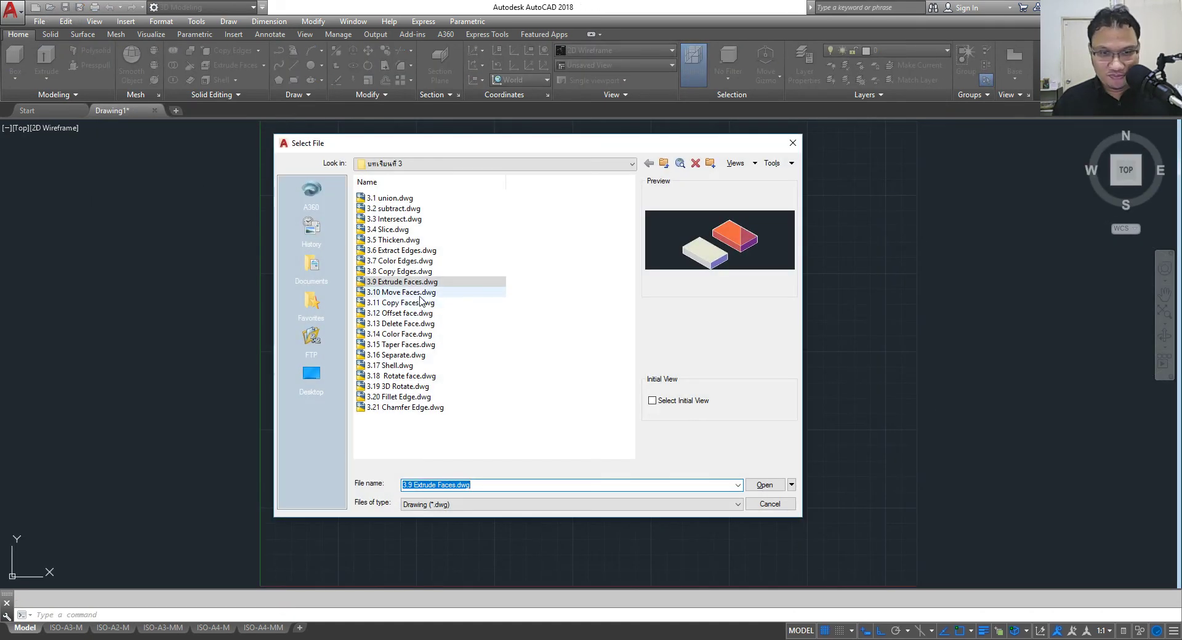
left_click(418, 294)
left_click(763, 486)
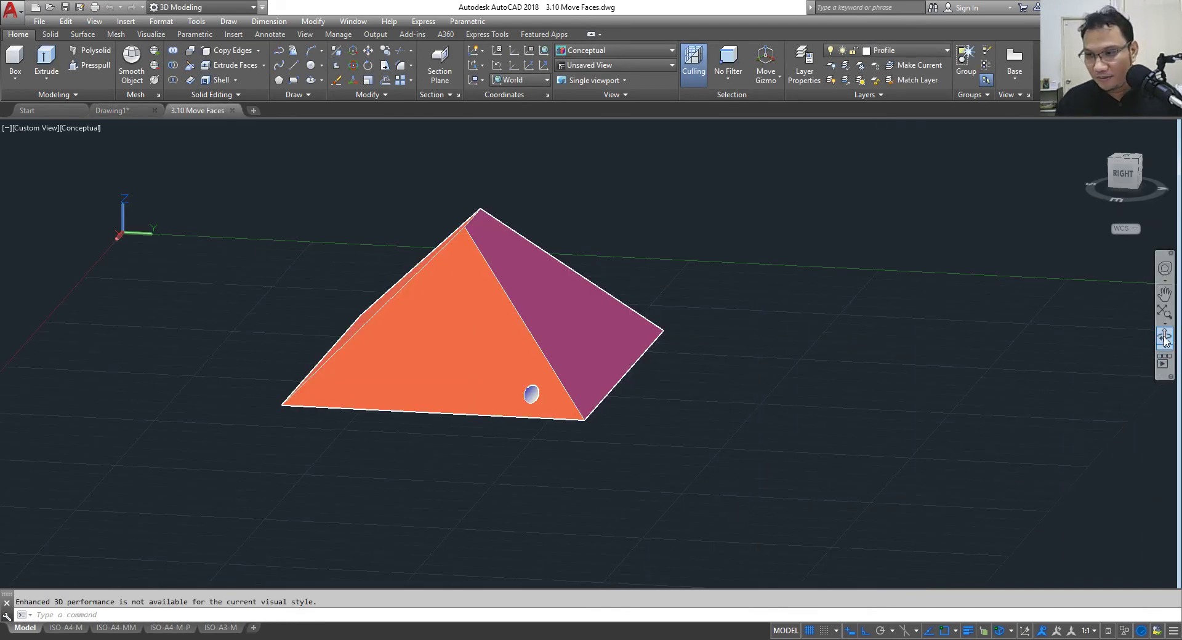
left_click(1165, 339)
left_click_drag(730, 416, 584, 440)
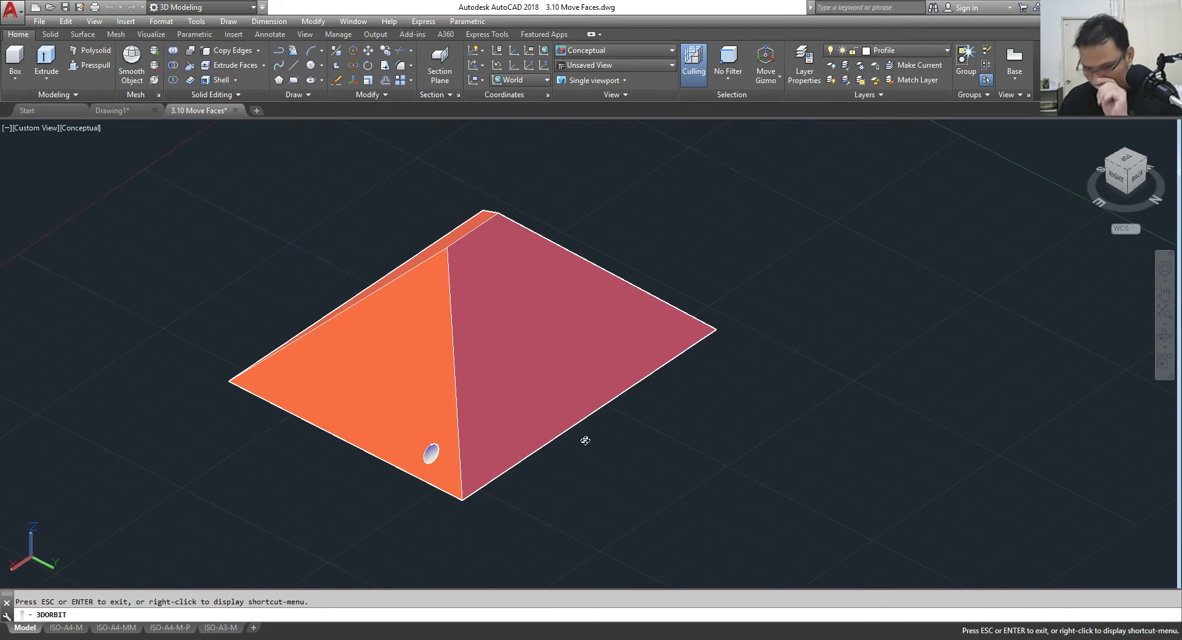
mouse_move(457, 430)
left_mouse_down()
mouse_move(488, 456)
mouse_move(492, 331)
mouse_move(509, 478)
mouse_move(501, 443)
left_mouse_up()
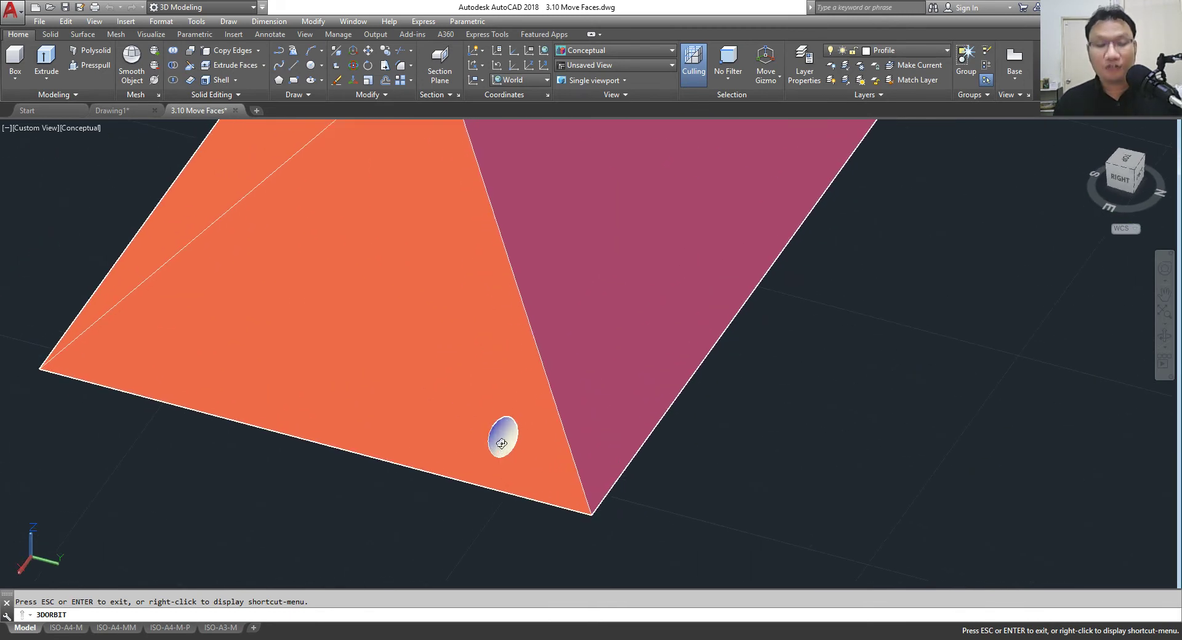
Step: Move the pyramid's hole face up and to the left from its centre
left_click(259, 65)
left_click(264, 65)
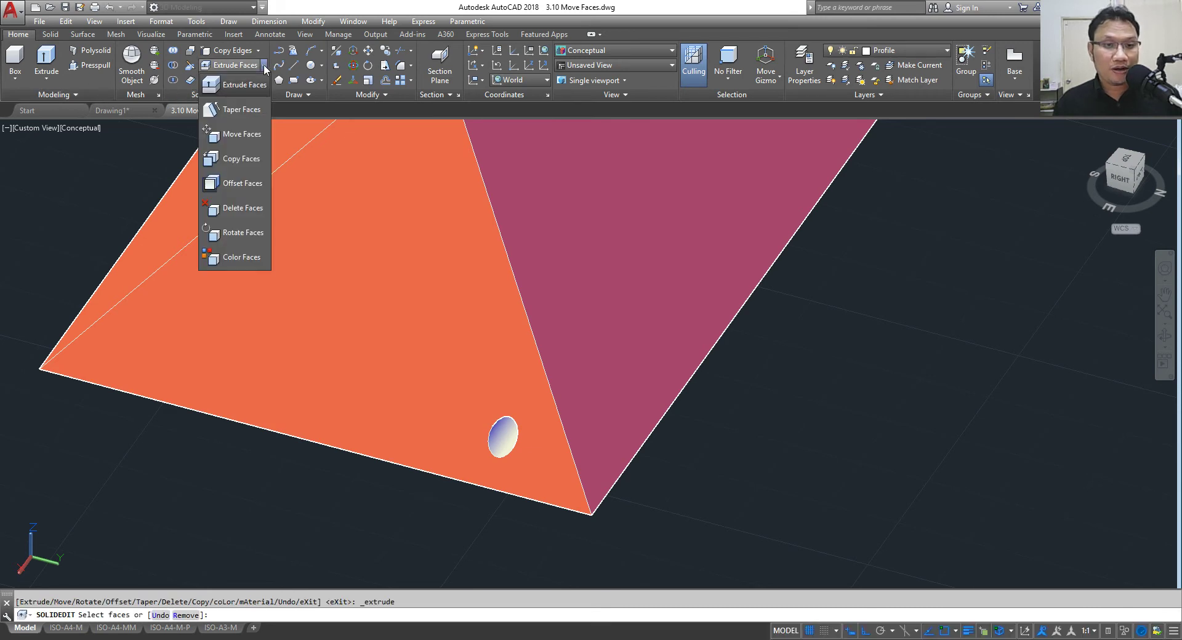
left_click(241, 134)
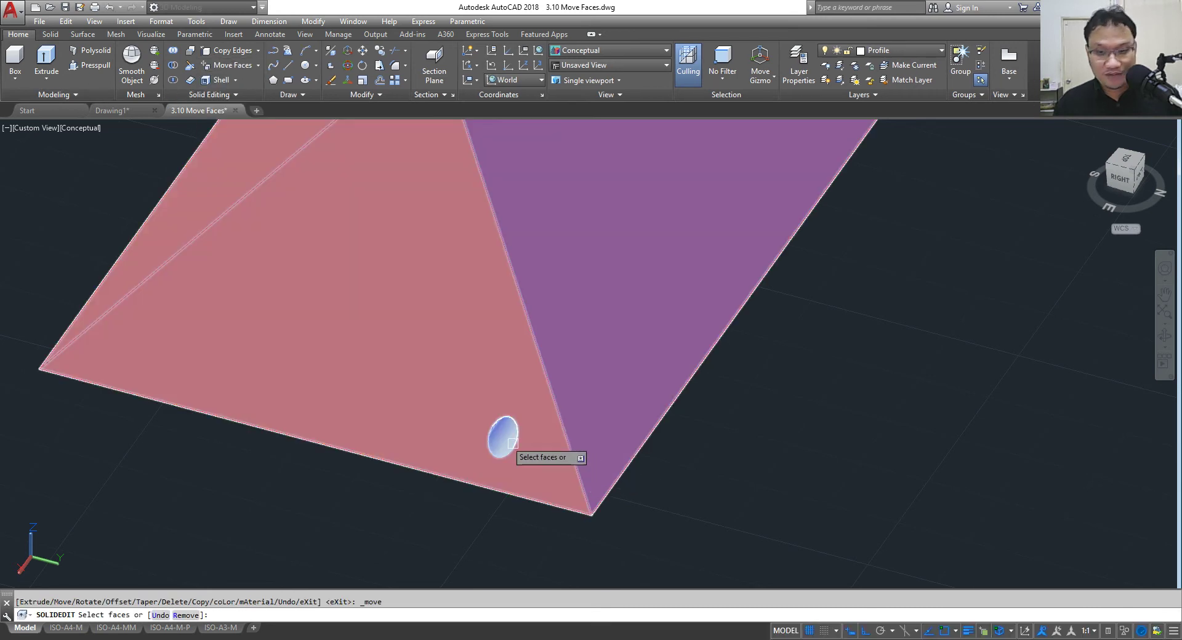
left_click(496, 436)
right_click(497, 438)
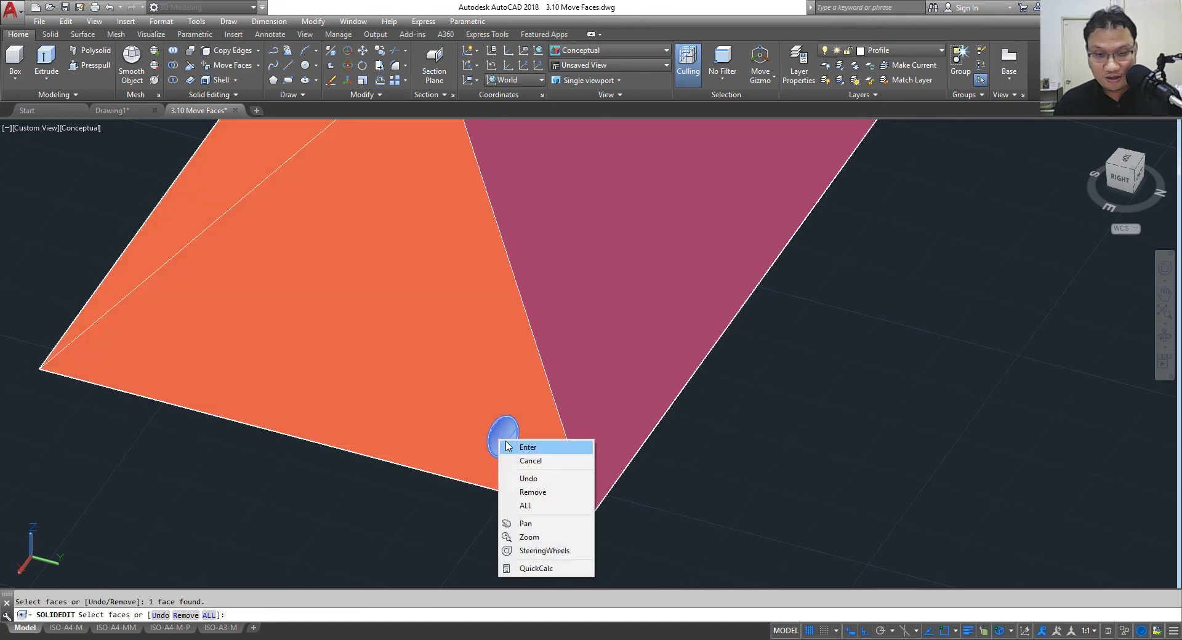
left_click(511, 448)
left_click(503, 436)
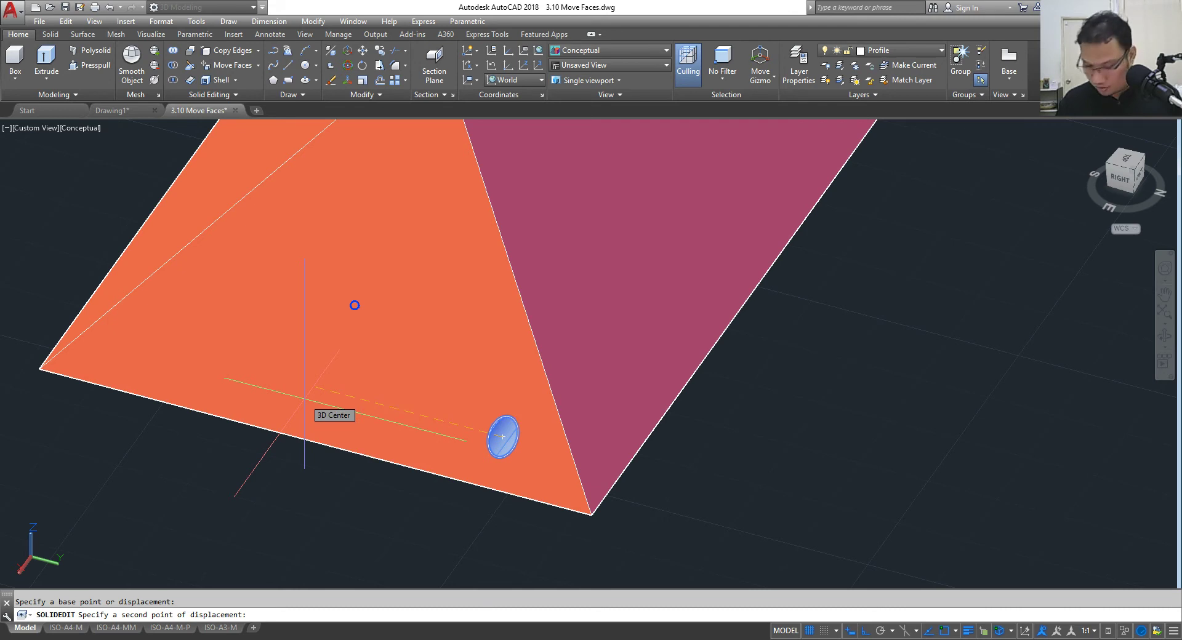
type("2")
left_click(304, 400)
key("Return")
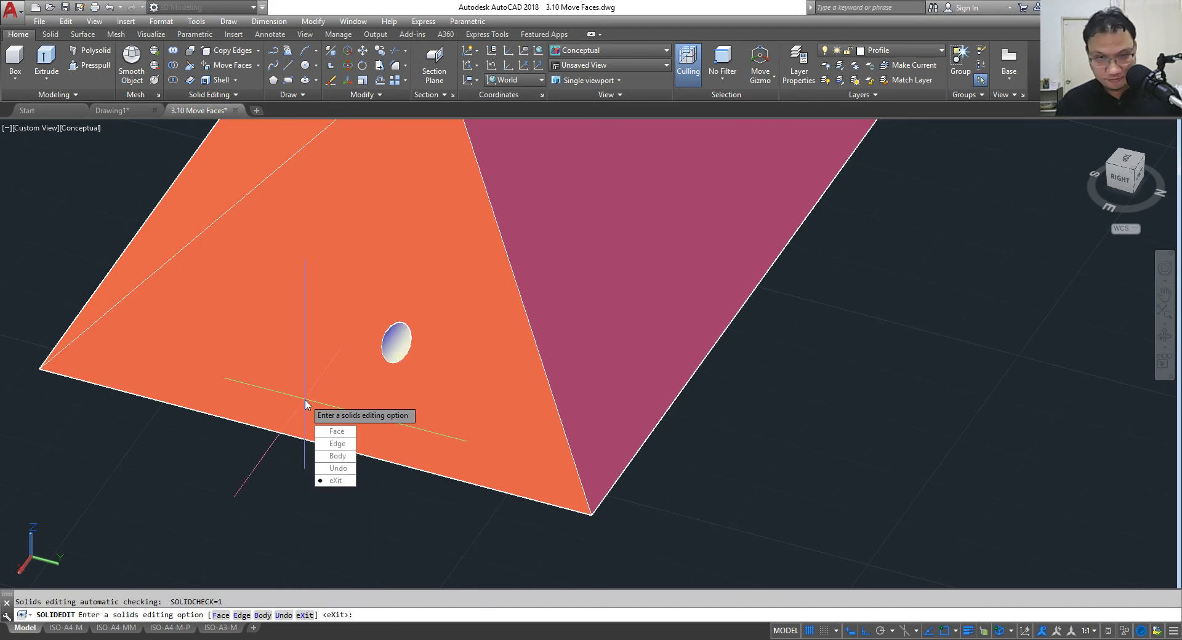
key("Return")
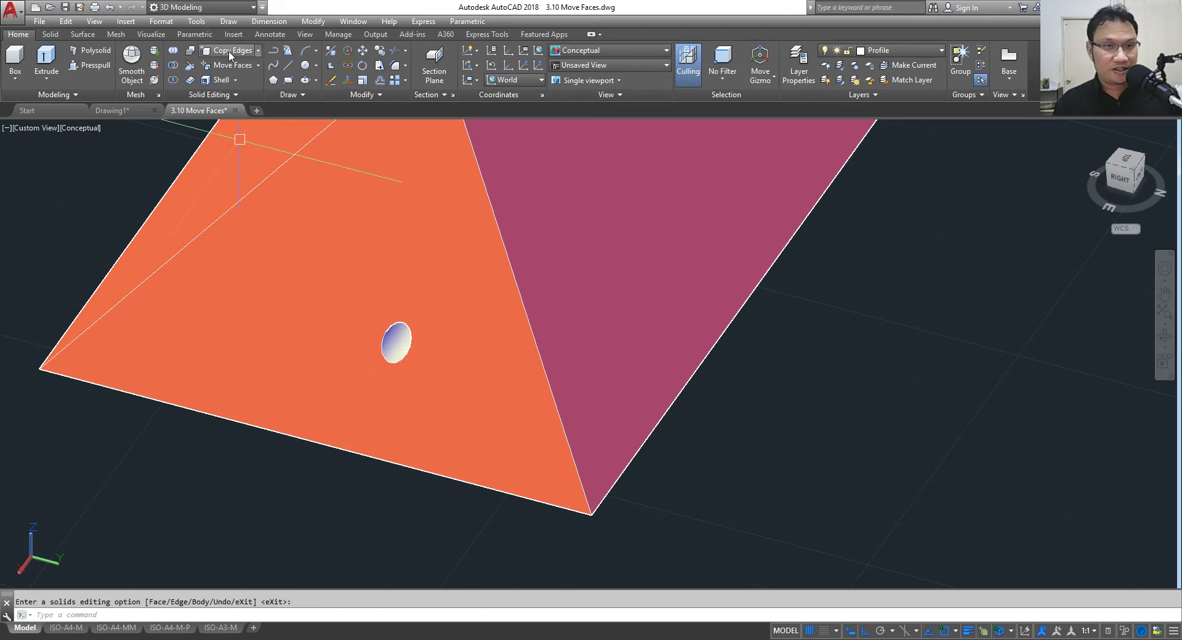
Step: Undo that move and move the hole face to a new spot instead
left_click(109, 8)
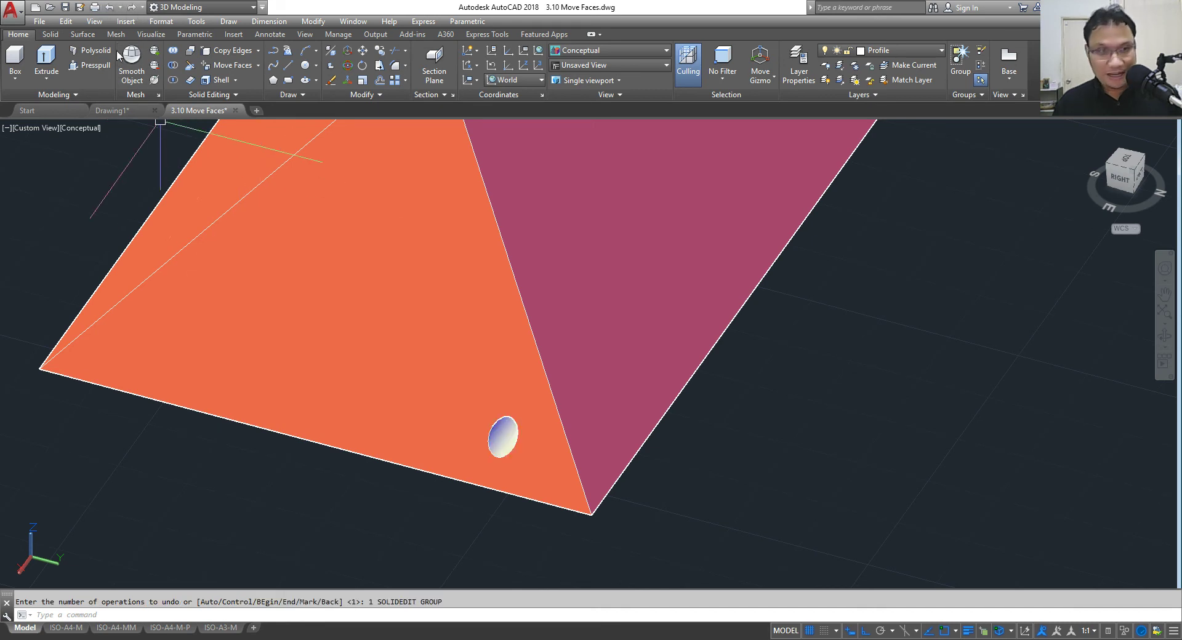
left_click(240, 71)
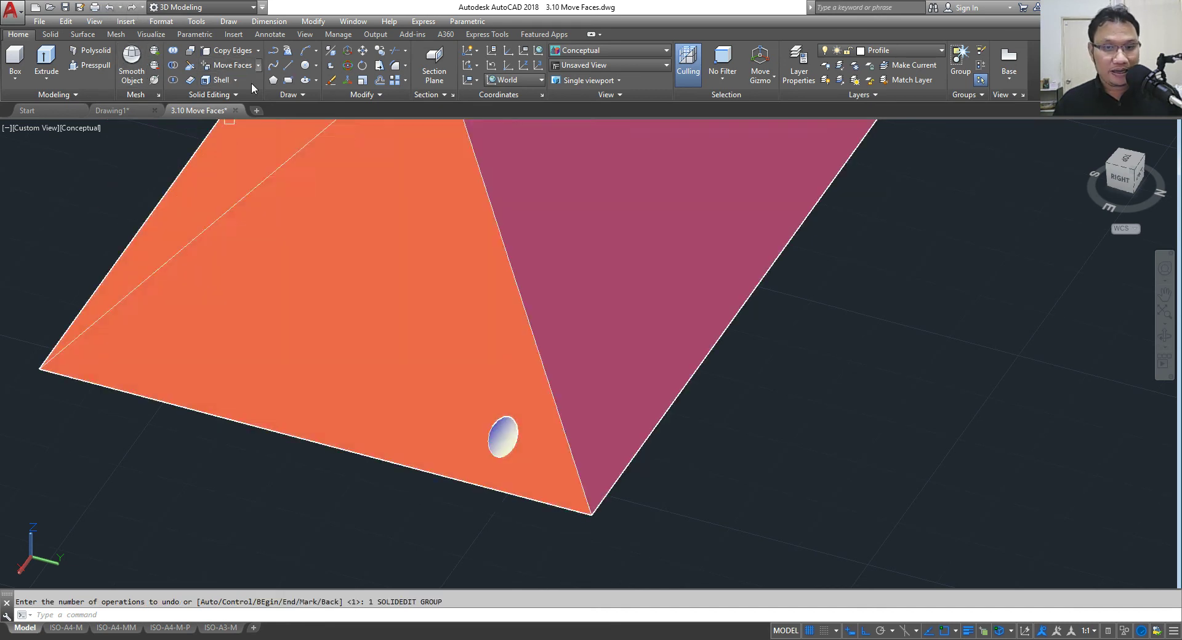
left_click(513, 456)
right_click(758, 438)
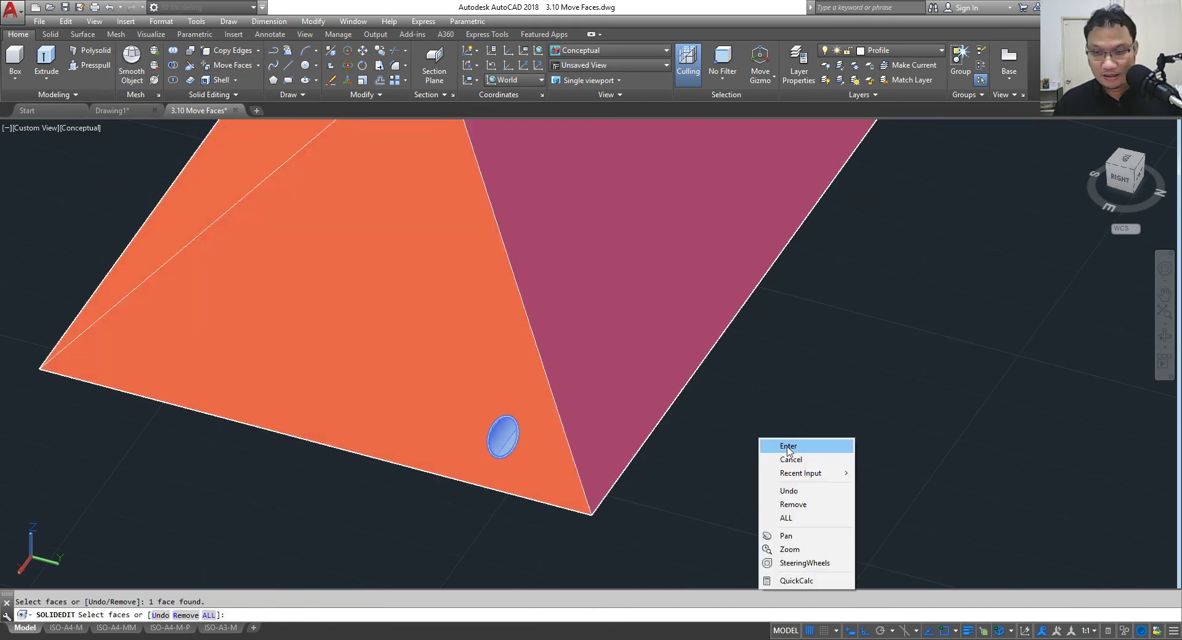
left_click(791, 451)
scroll(733, 464, "down", 4)
left_click(680, 485)
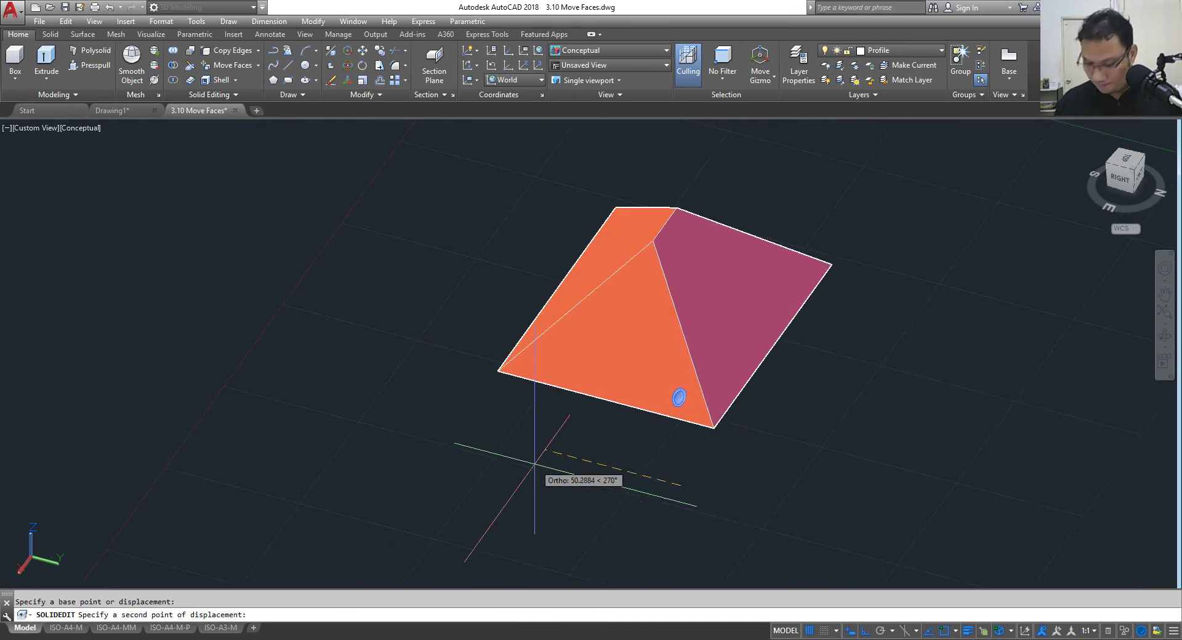
left_click(535, 463)
key("Escape")
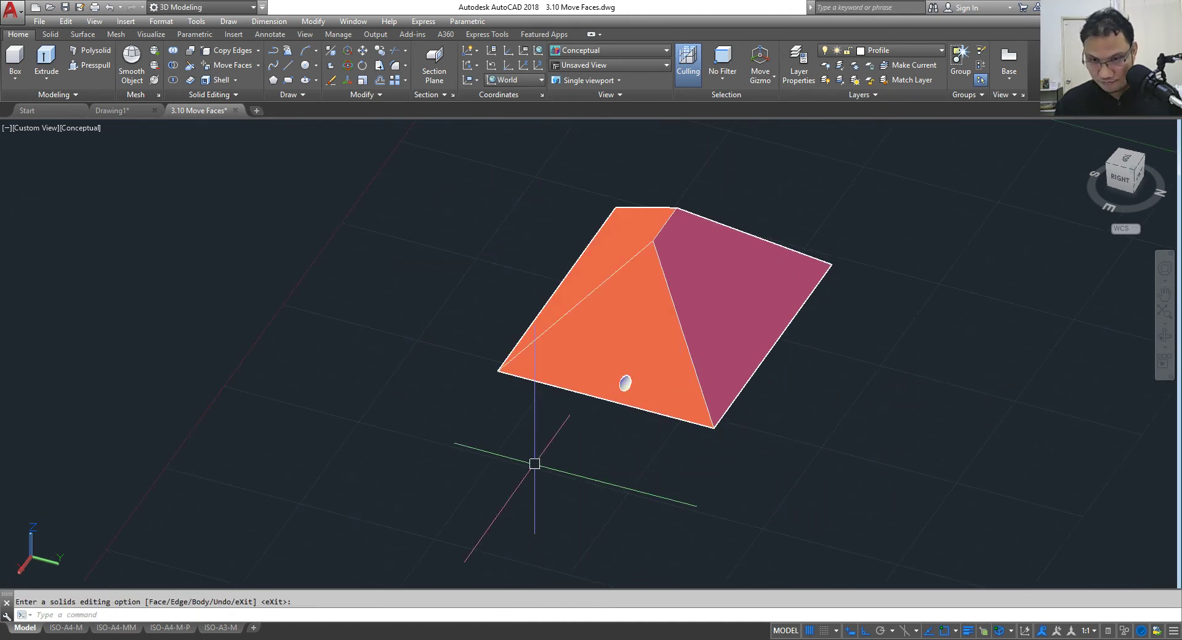
Step: Orbit and zoom around the pyramid to inspect the moved hole
scroll(695, 391, "up", 3)
scroll(560, 388, "down", 4)
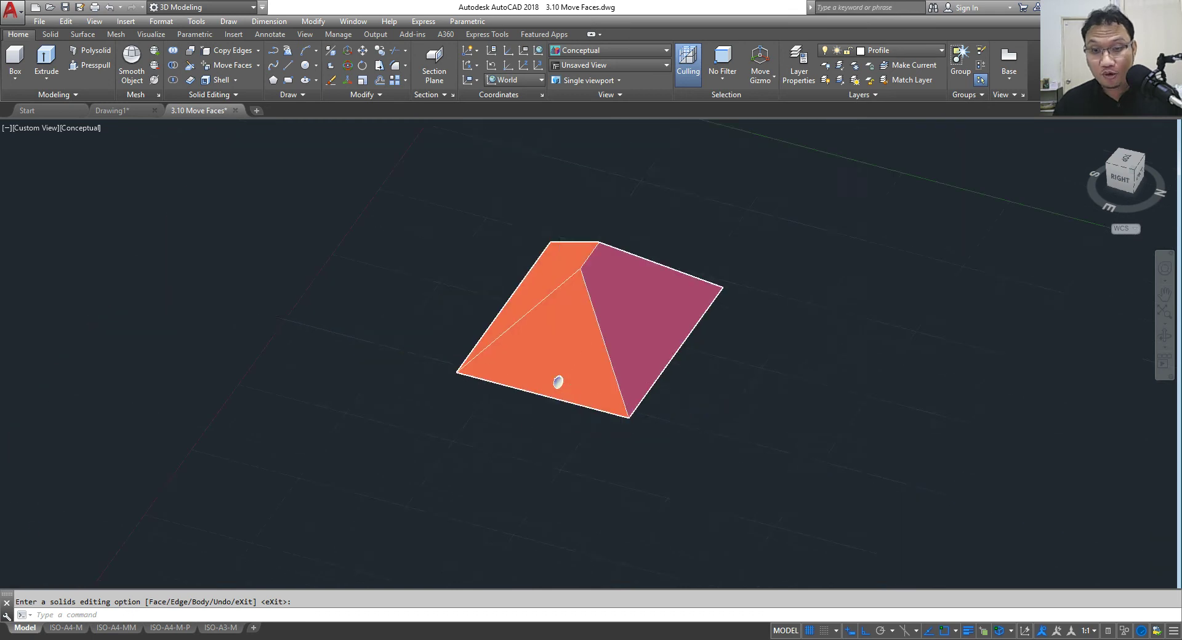
scroll(560, 387, "down", 2)
left_click(1163, 335)
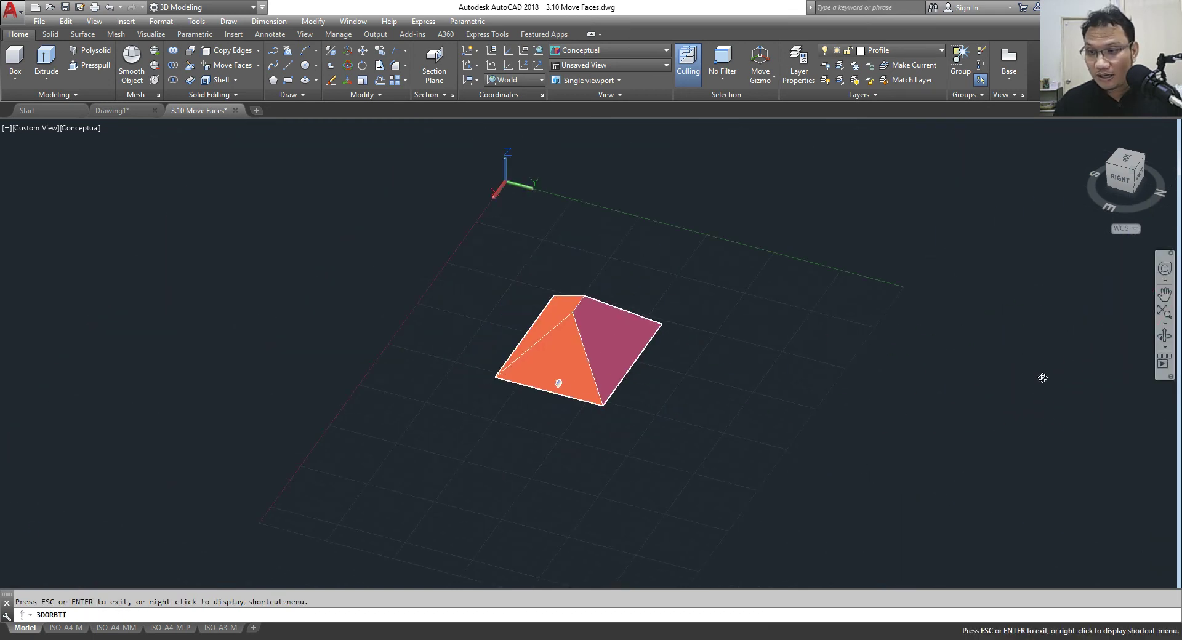
left_click_drag(1042, 377, 763, 443)
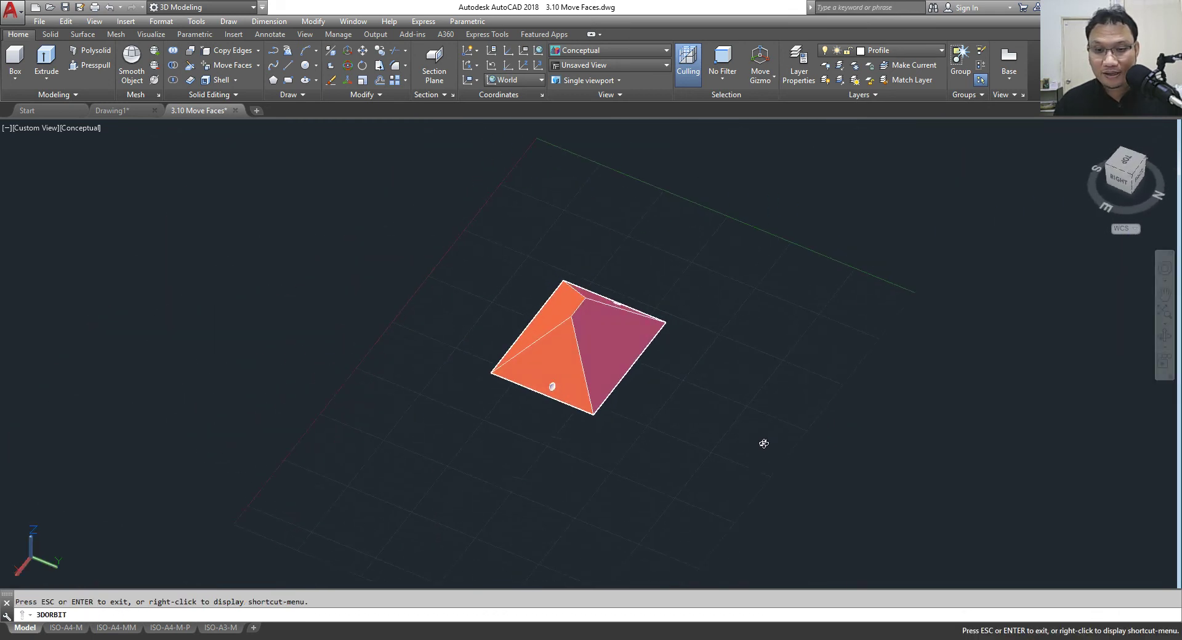
scroll(554, 384, "up", 2)
scroll(555, 377, "up", 2)
scroll(560, 371, "up", 2)
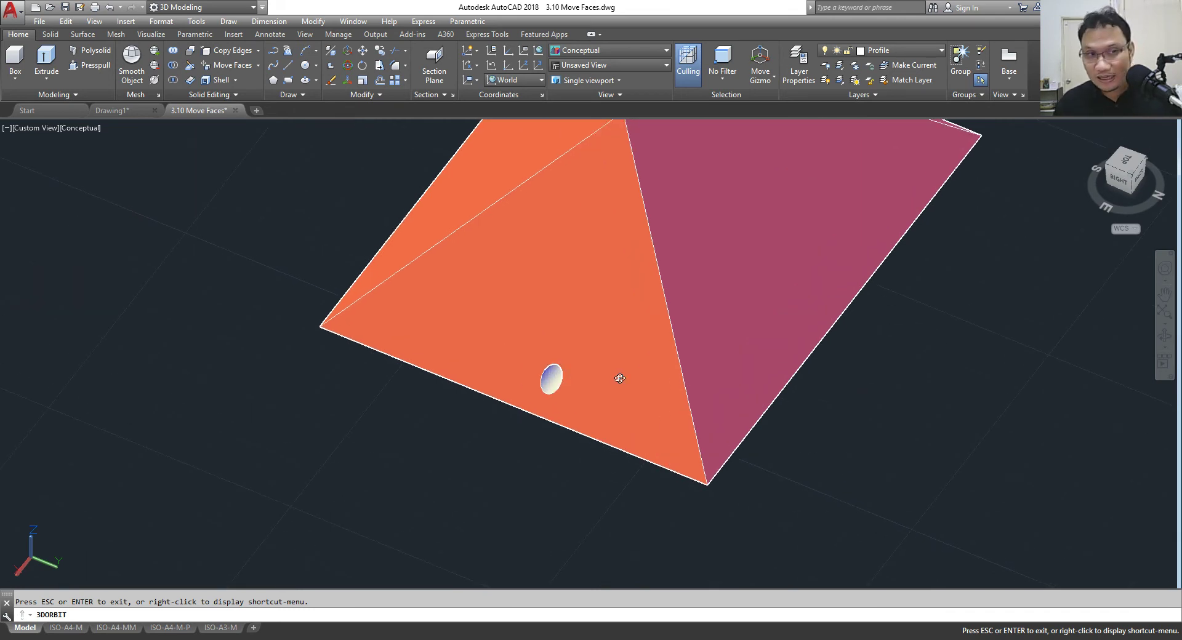
scroll(620, 378, "down", 2)
scroll(619, 375, "up", 2)
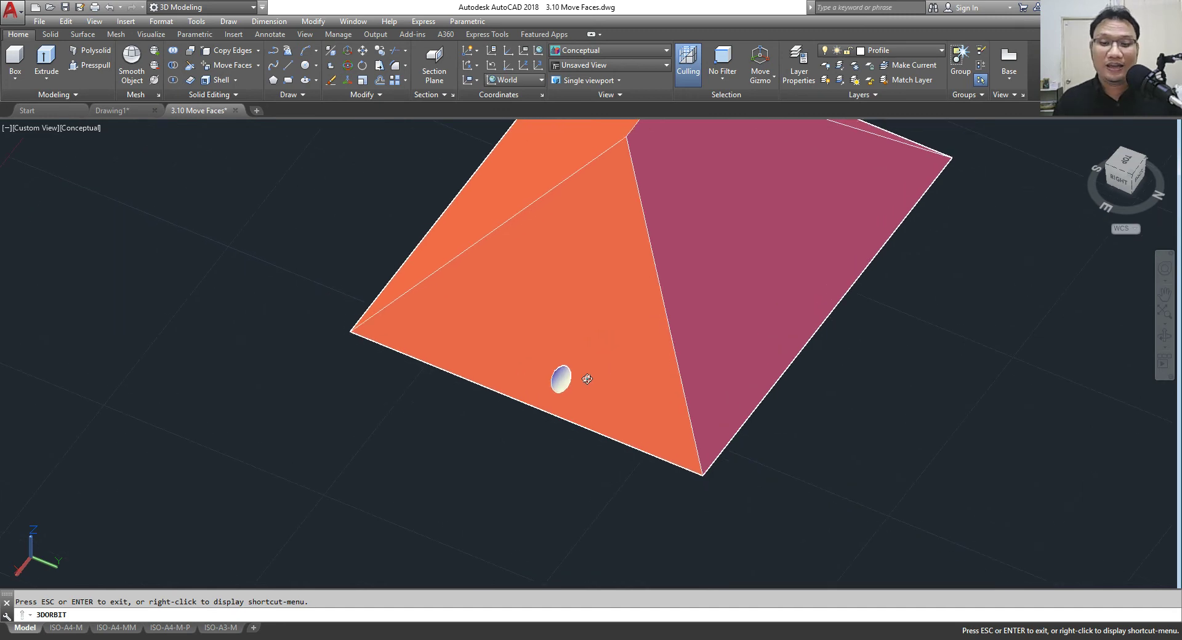
mouse_move(619, 376)
left_mouse_down()
mouse_move(520, 400)
mouse_move(516, 385)
left_mouse_up()
right_click(400, 209)
Step: Exit orbit and close 3.10 Move Faces without saving
left_click(431, 219)
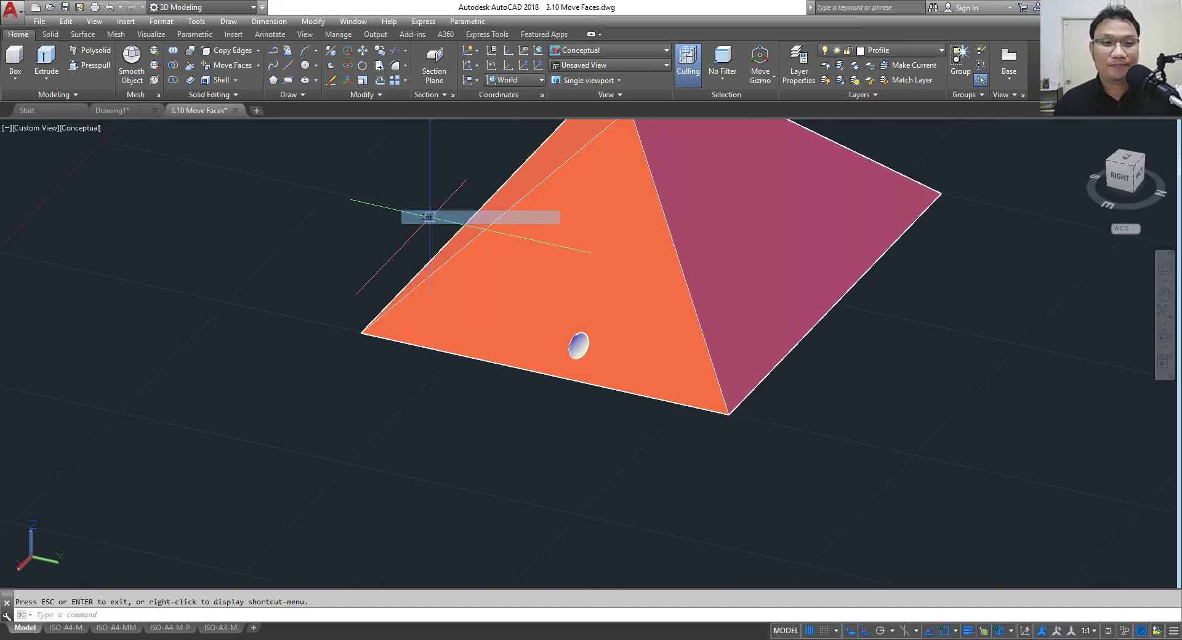
left_click(235, 111)
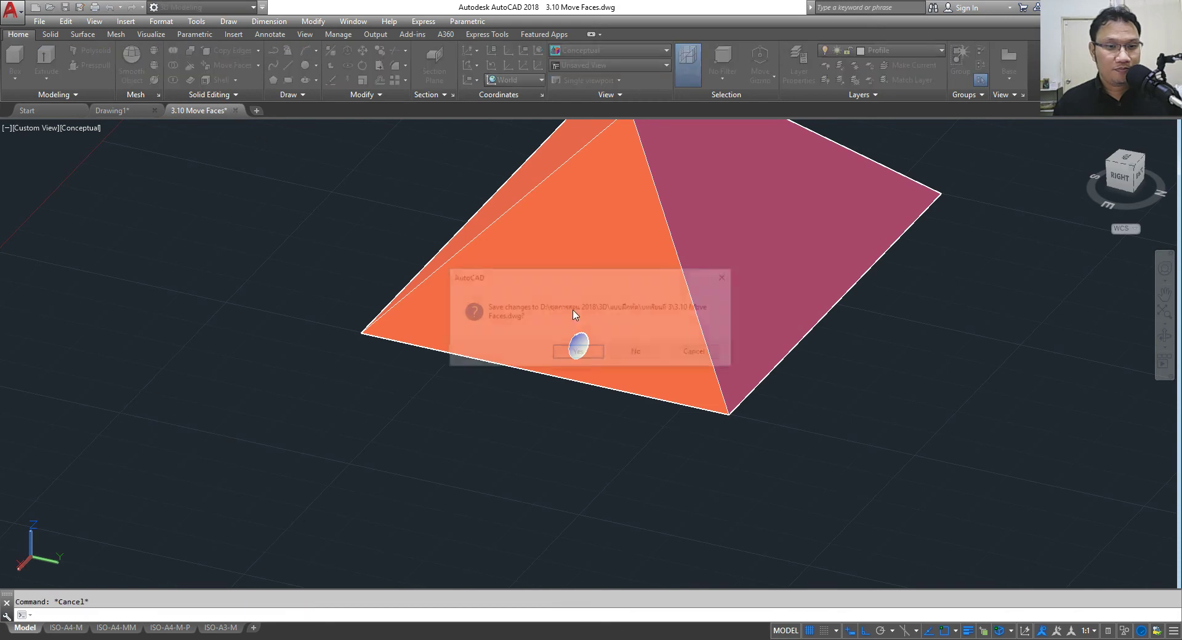
left_click(636, 352)
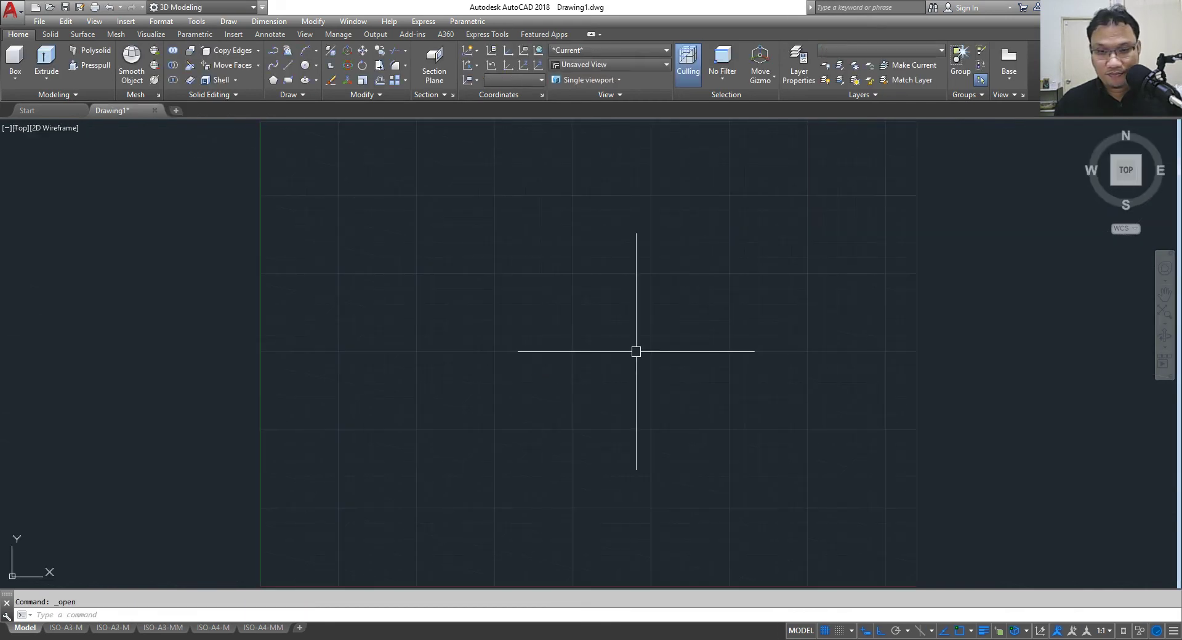
Step: Open the 3.11 Copy Faces.dwg lesson drawing
left_click(49, 8)
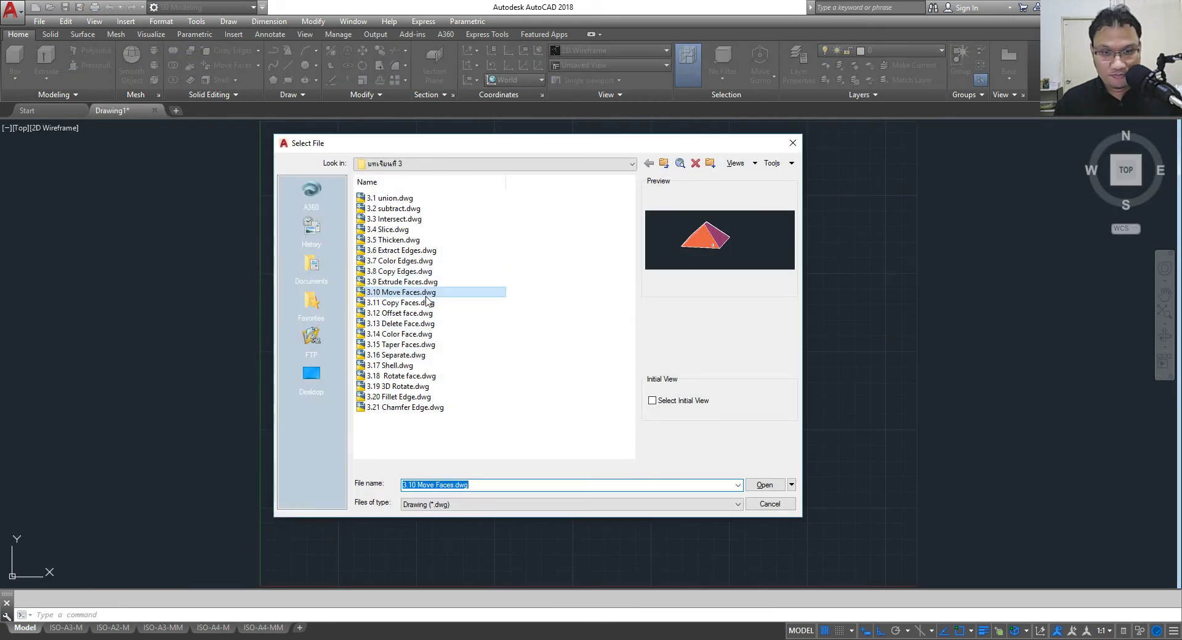
left_click(424, 304)
left_click(763, 485)
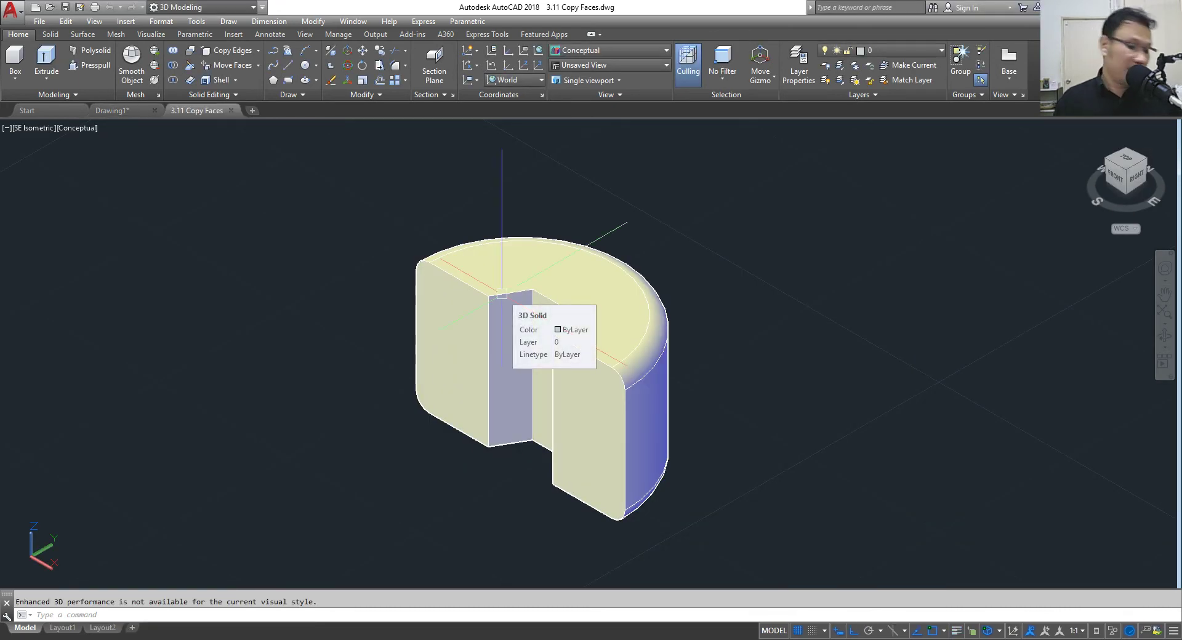
scroll(490, 280, "down", 3)
scroll(566, 329, "up", 3)
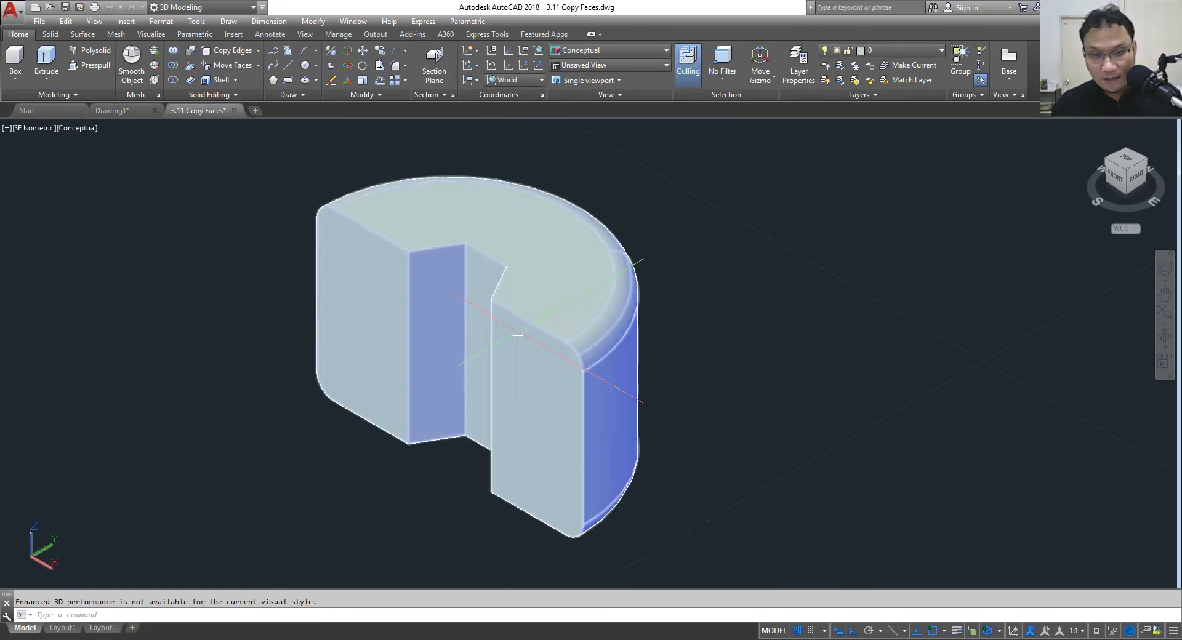
Step: Start Copy Faces and select the cutout's flat and inner wall faces, orbiting to reach hidden ones
left_click(260, 66)
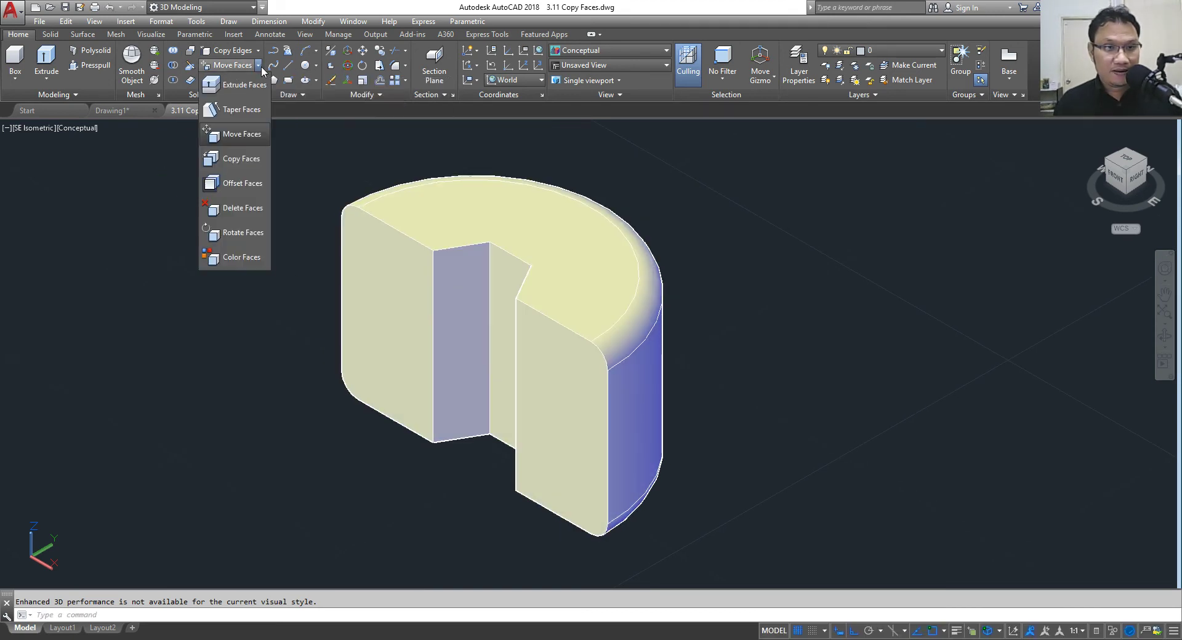
left_click(241, 158)
left_click(362, 288)
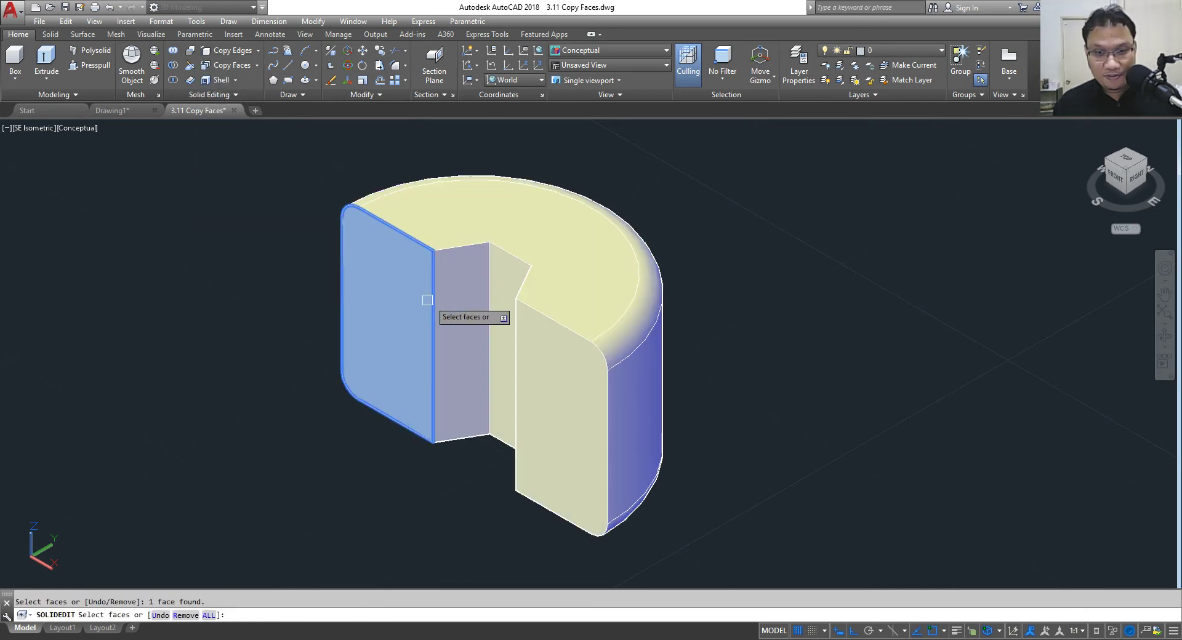
left_click(449, 298)
left_click(505, 283)
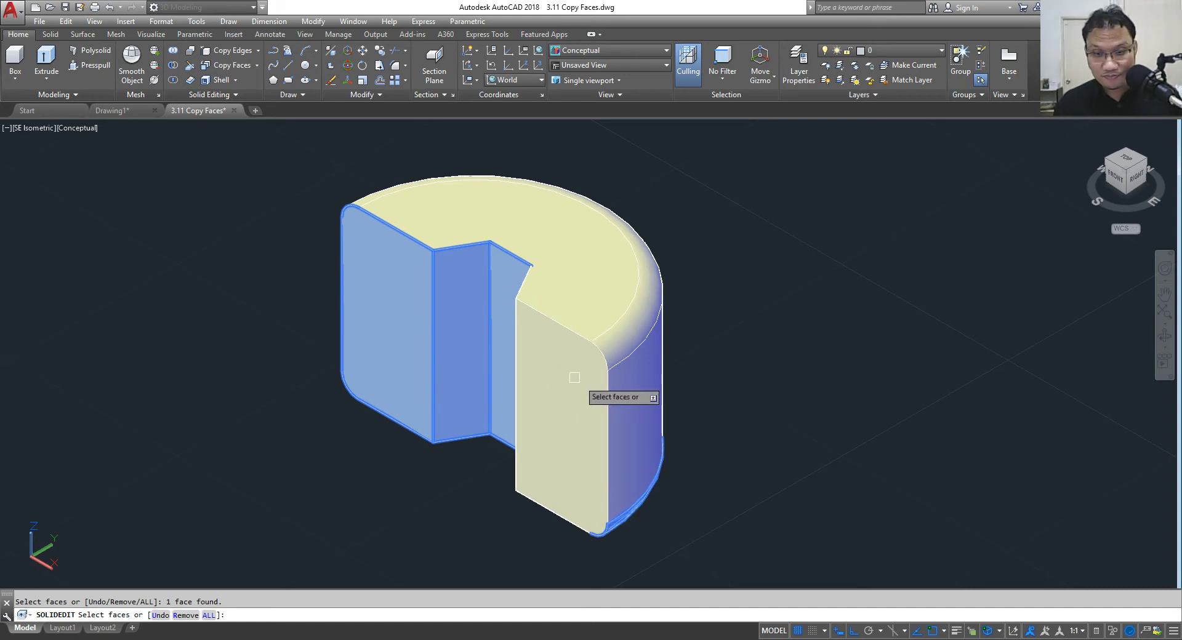
left_click(551, 330)
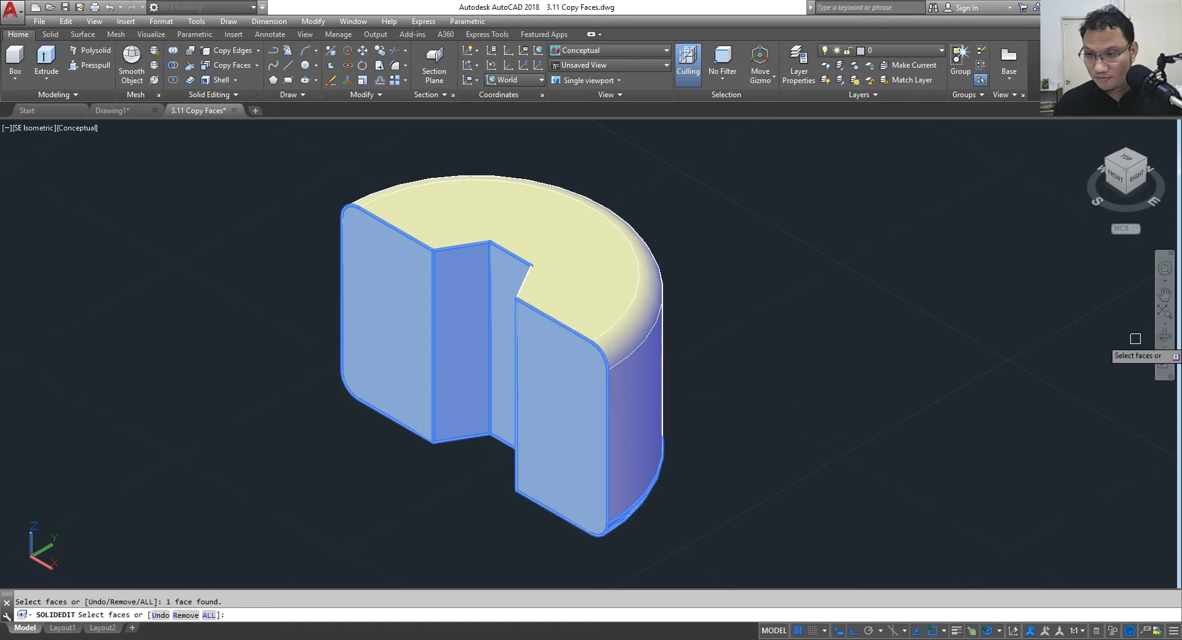
left_click(1160, 338)
left_click_drag(651, 390, 835, 370)
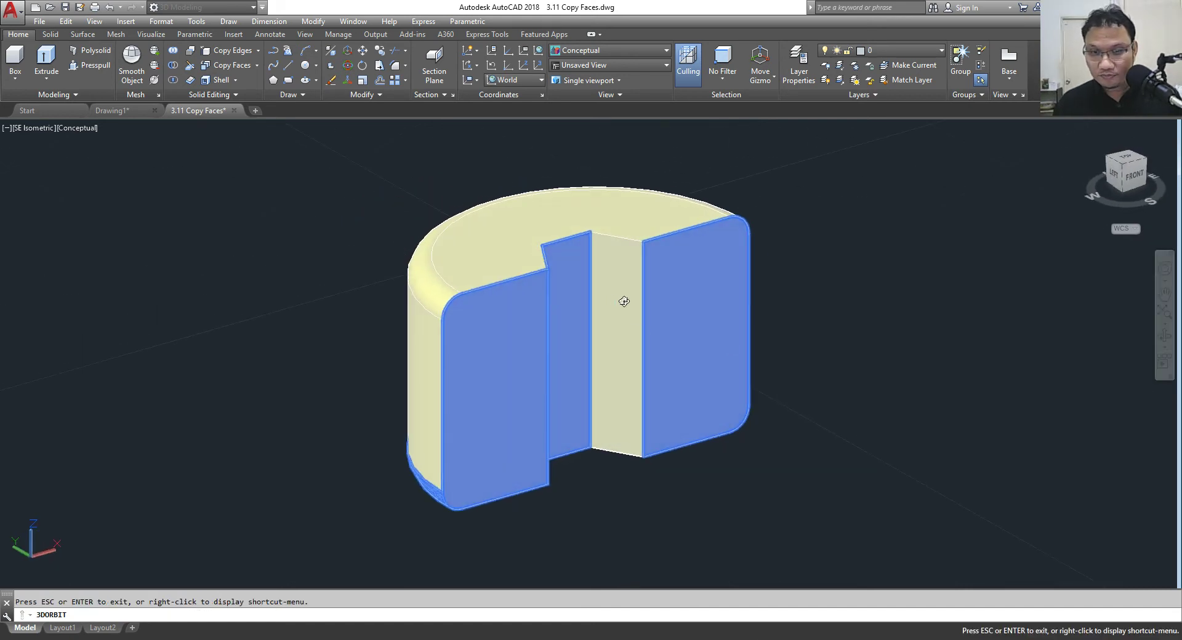
right_click(744, 259)
left_click(764, 267)
left_click(626, 289)
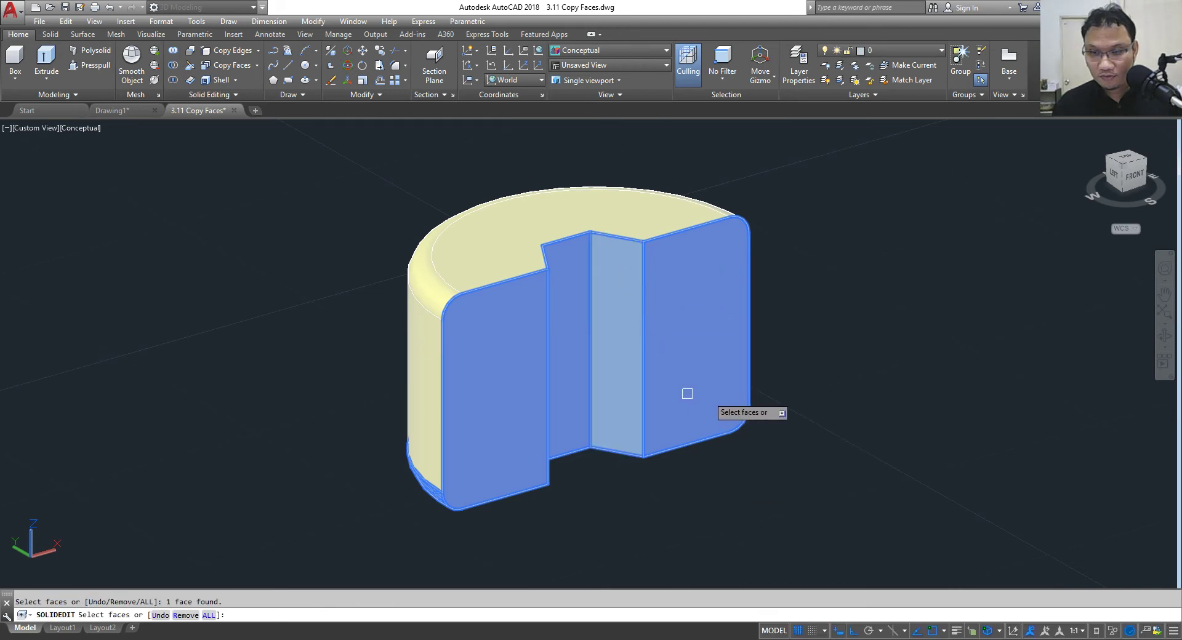
left_click(1163, 337)
left_click_drag(730, 401, 484, 346)
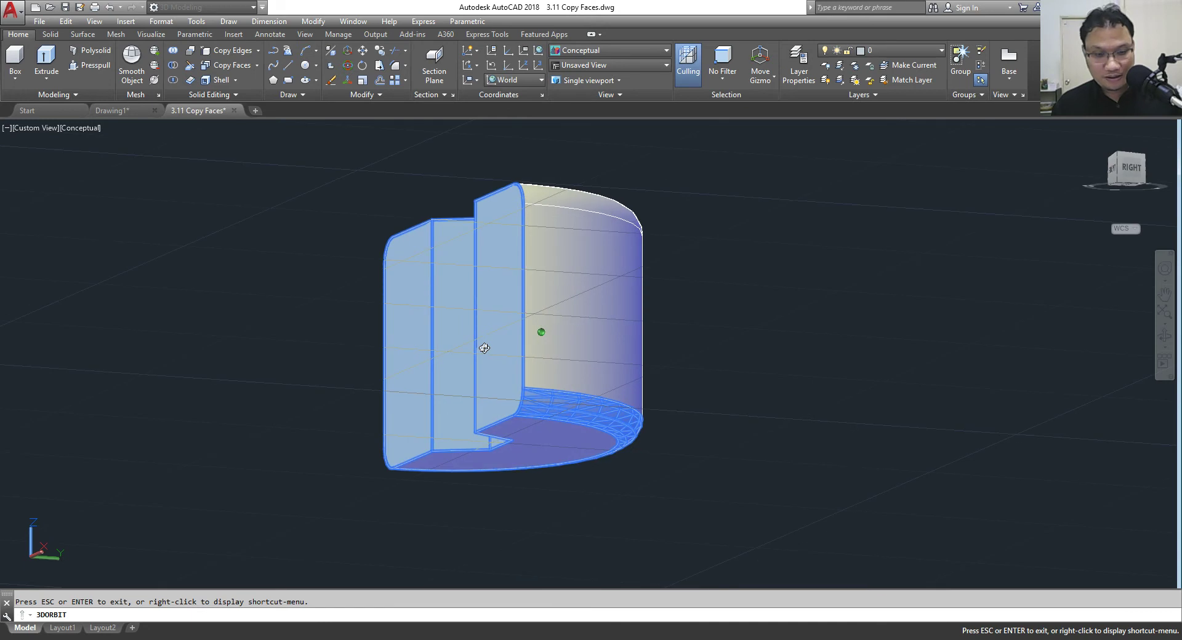
right_click(314, 324)
left_click(331, 321)
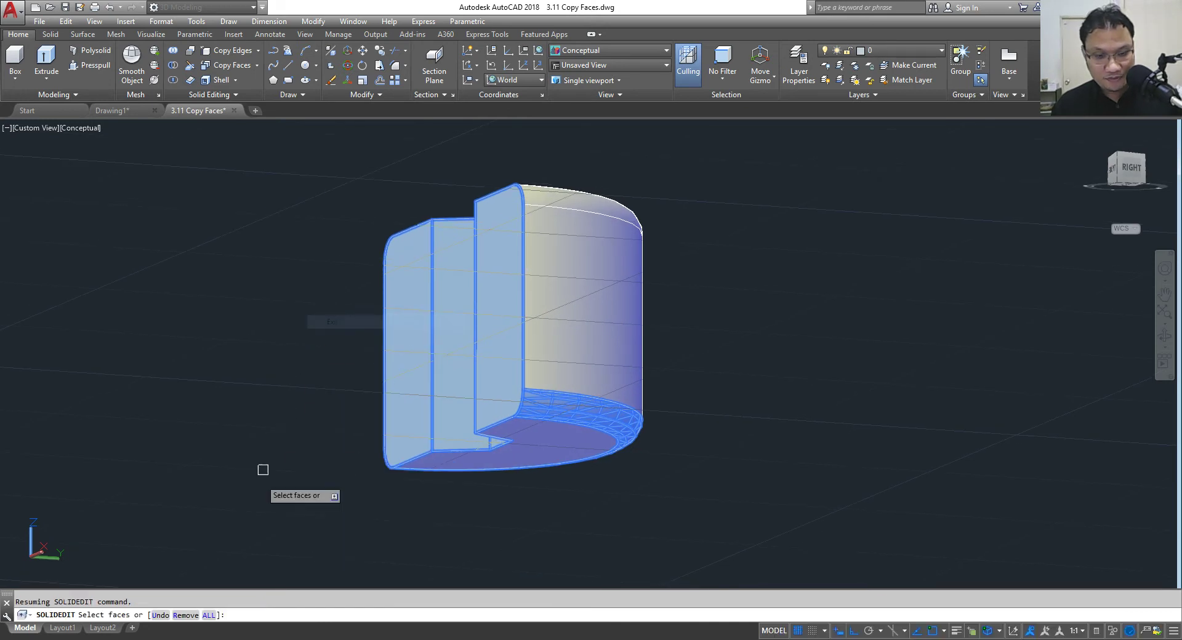
Step: Remove the curved base faces from the selection and copy the faces 1 unit upward
left_click(185, 614)
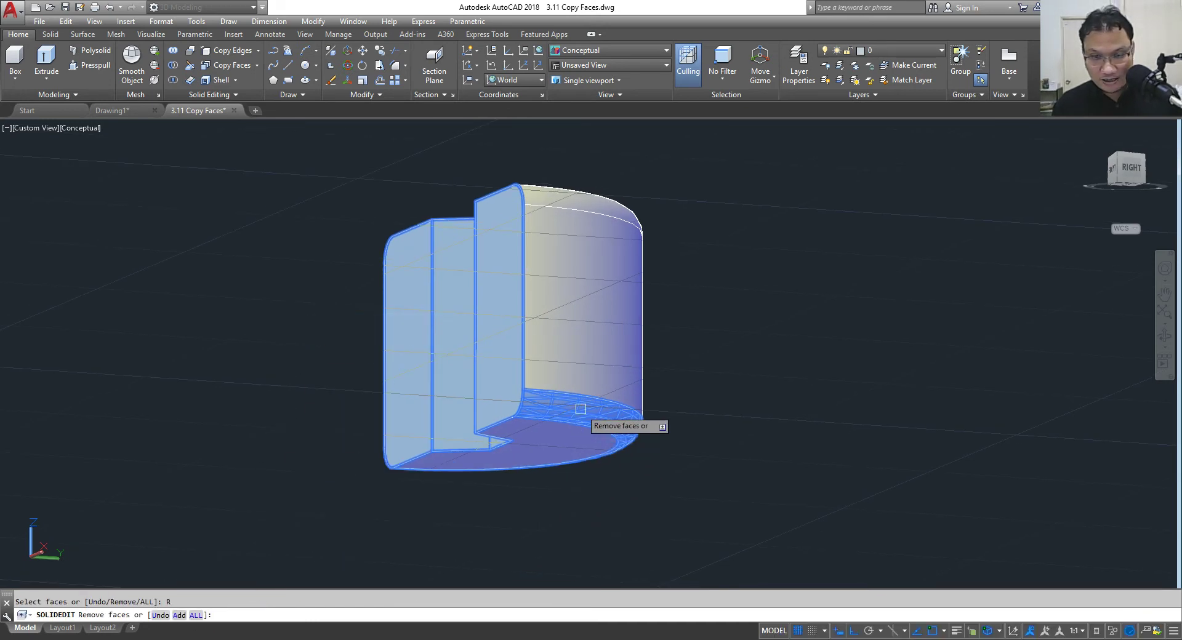
left_click(617, 447)
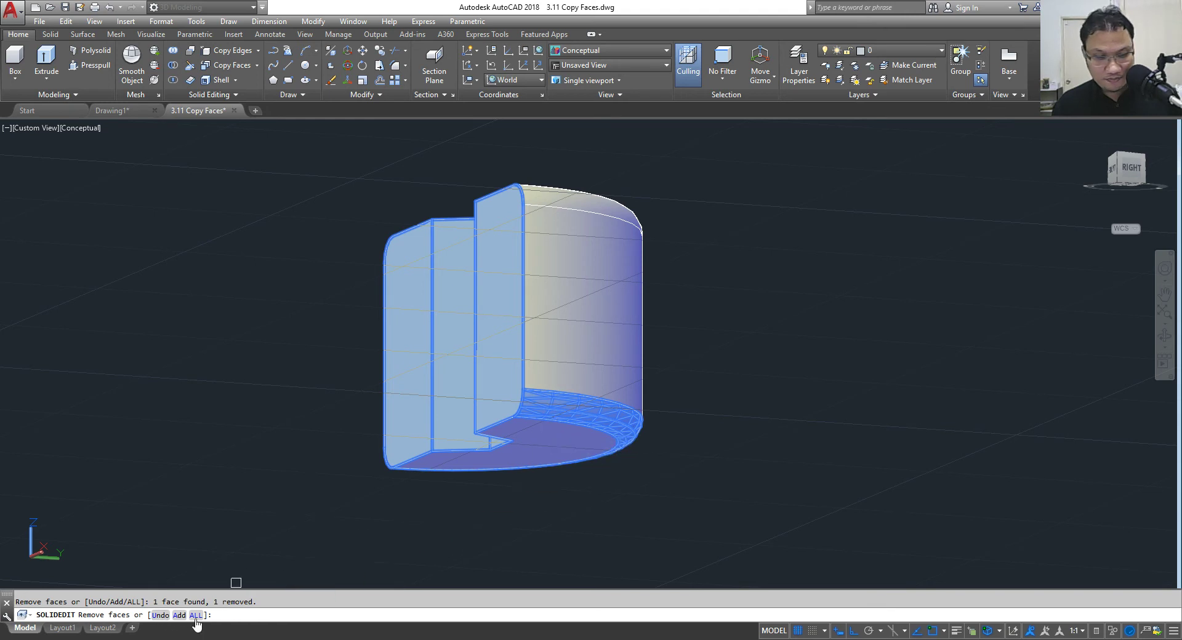
left_click(583, 408)
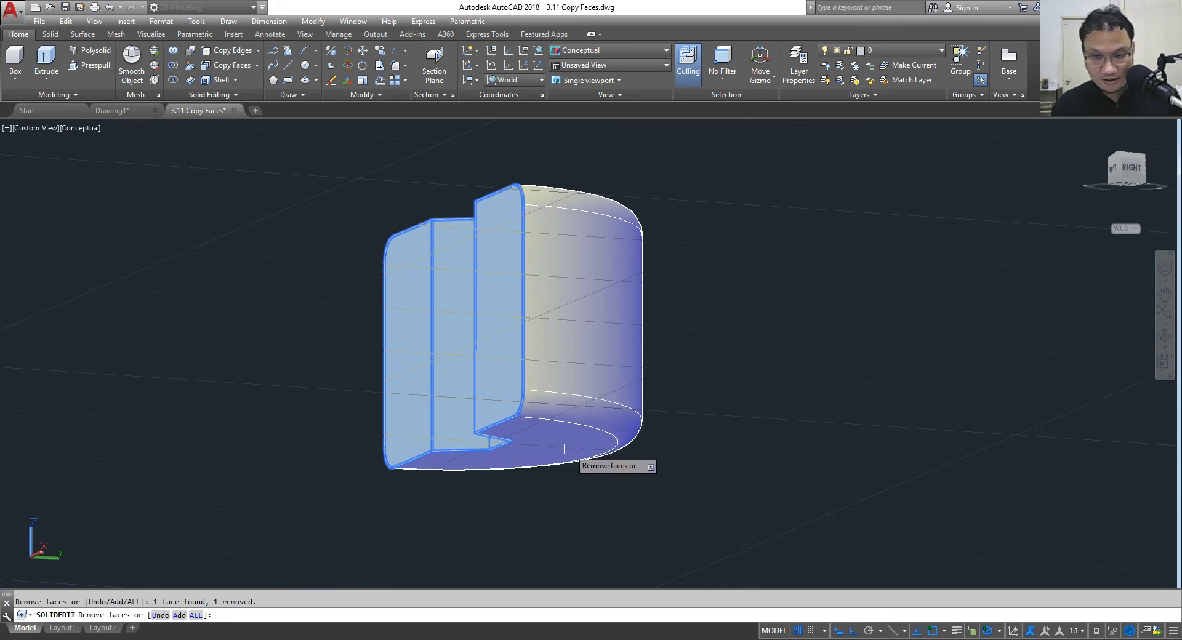
right_click(678, 261)
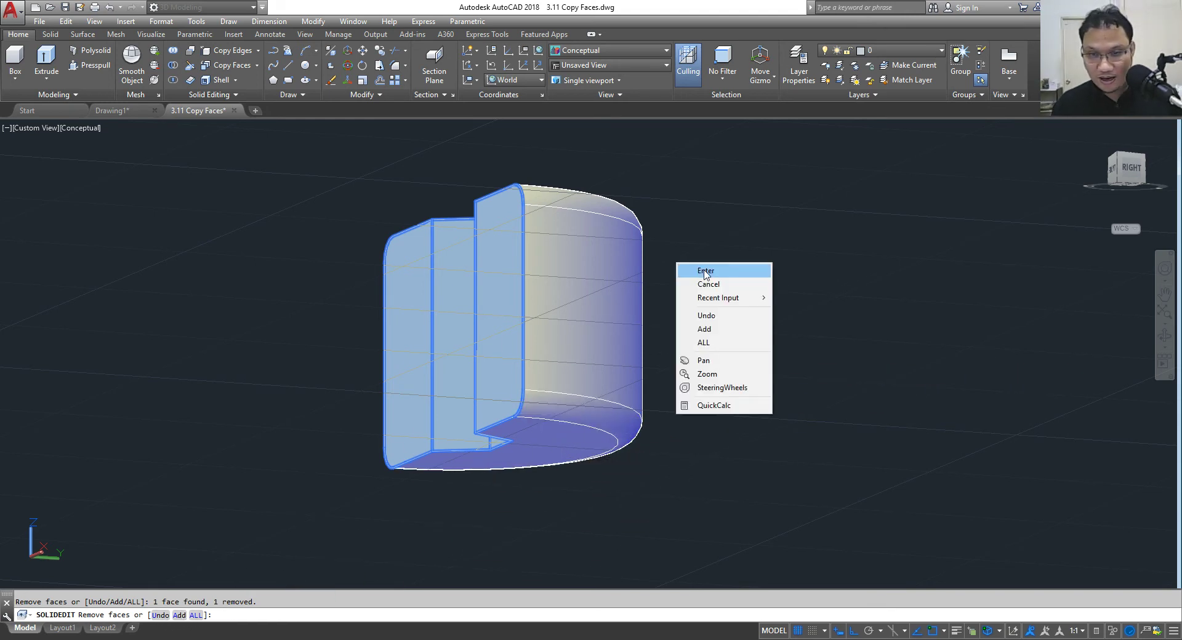
left_click(692, 265)
left_click(709, 421)
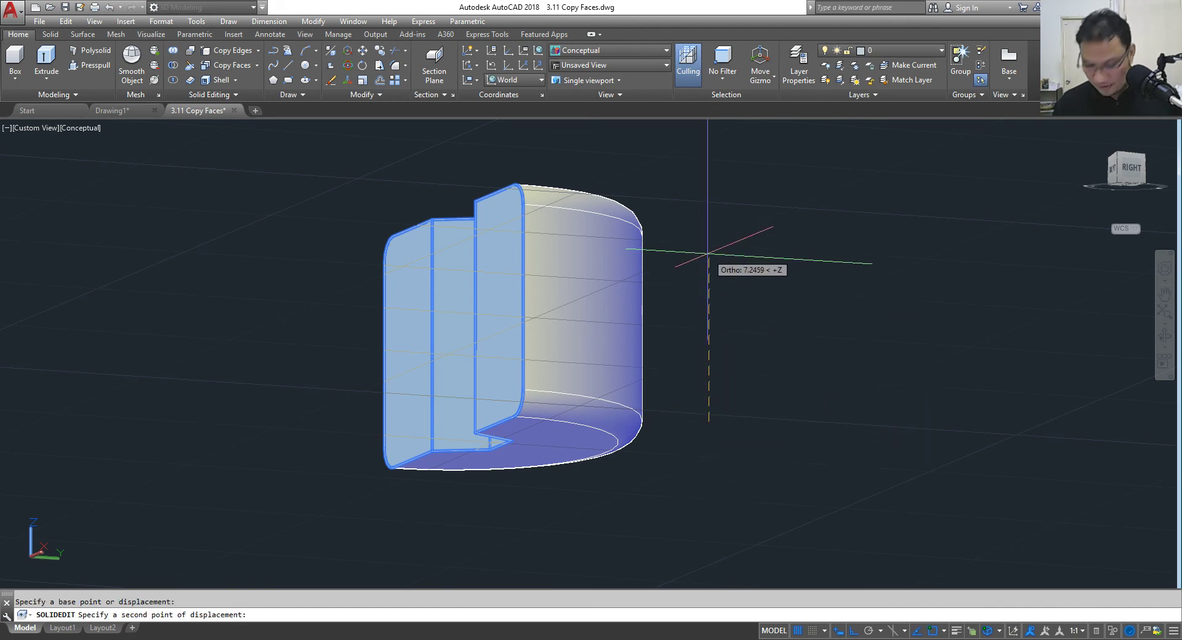
type("1")
key("Return")
key("Return")
key("Return")
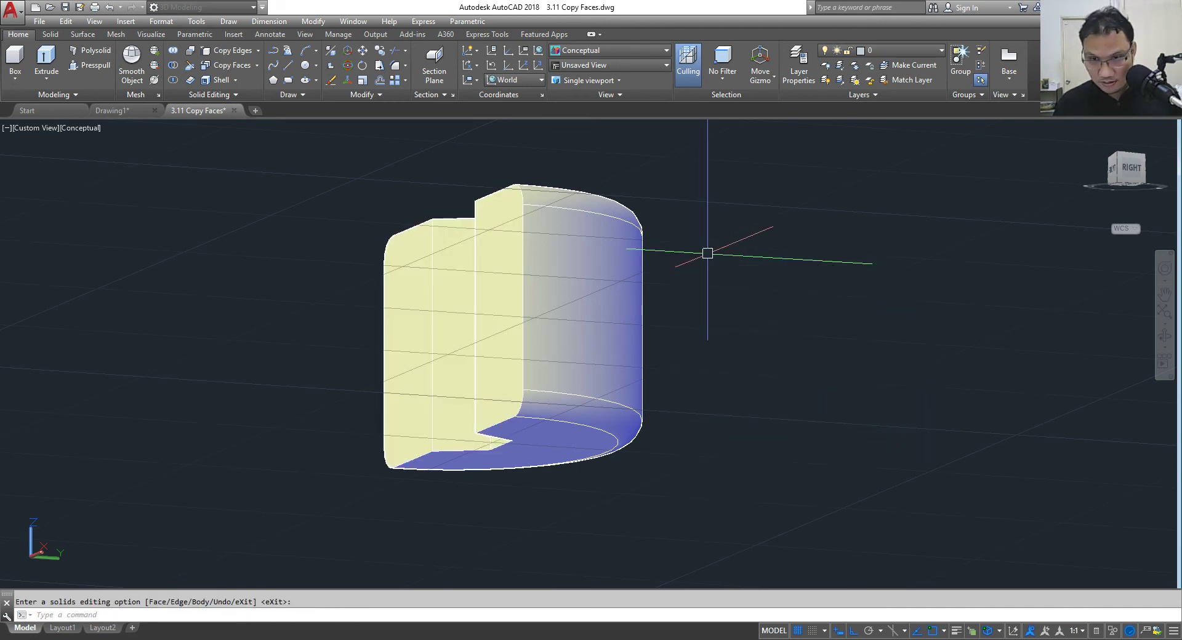
Step: Orbit and zoom around the solid to view the copied faces from the front
left_click(1164, 336)
left_click_drag(923, 369, 799, 408)
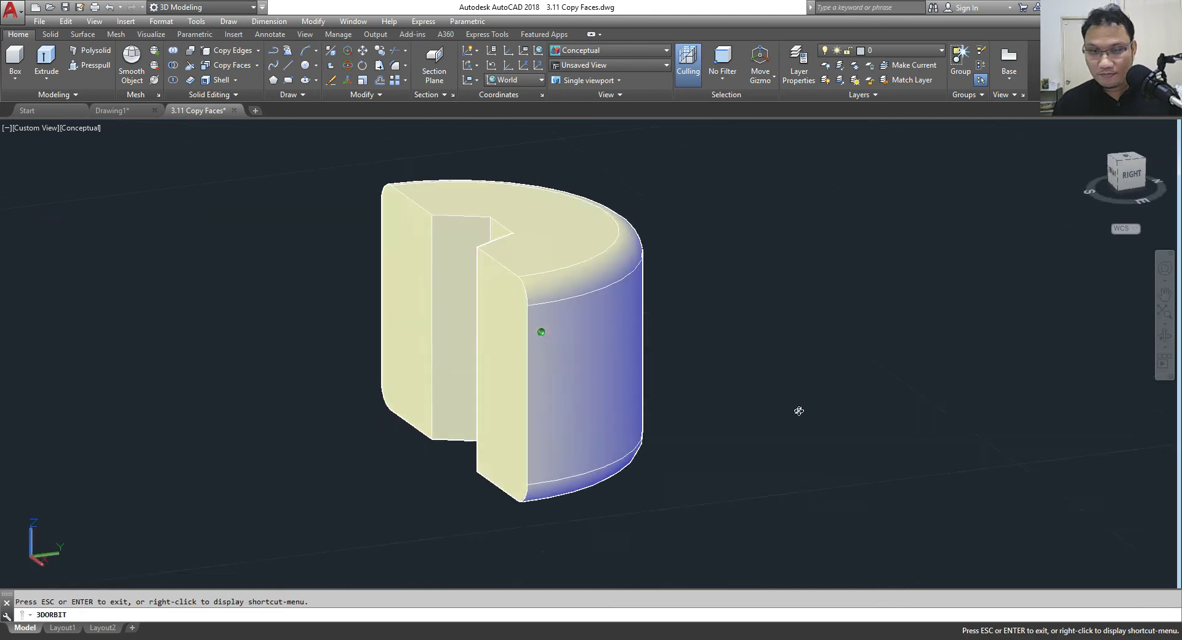
scroll(741, 401, "down", 2)
scroll(733, 395, "down", 2)
scroll(732, 391, "down", 2)
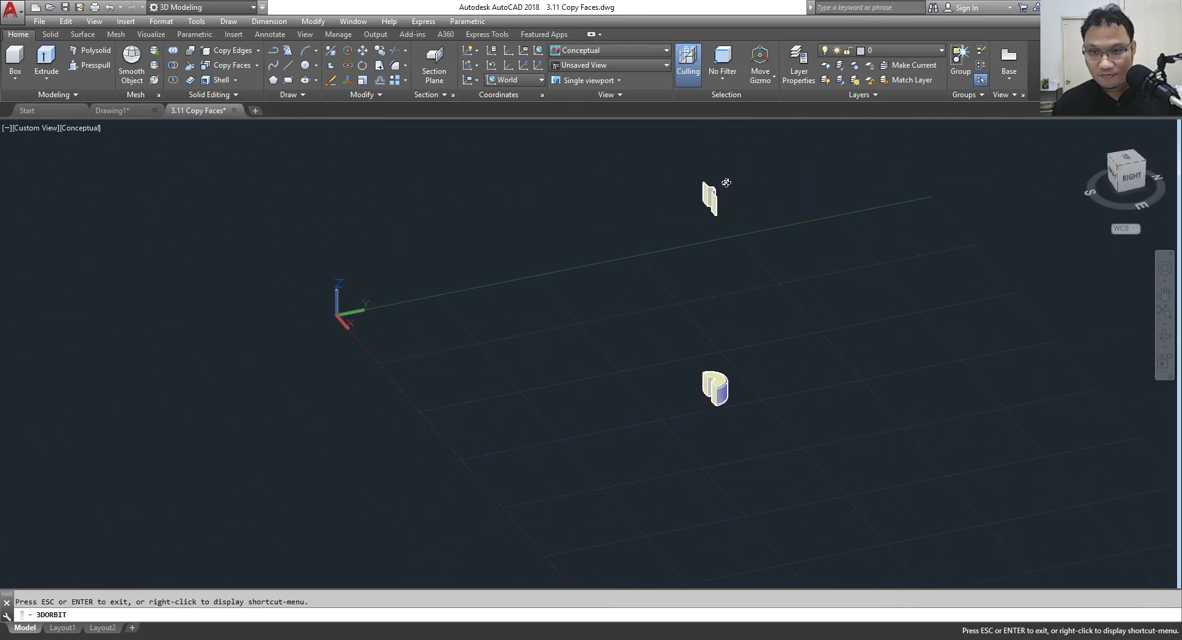
scroll(727, 183, "up", 2)
scroll(728, 173, "up", 2)
scroll(732, 184, "up", 3)
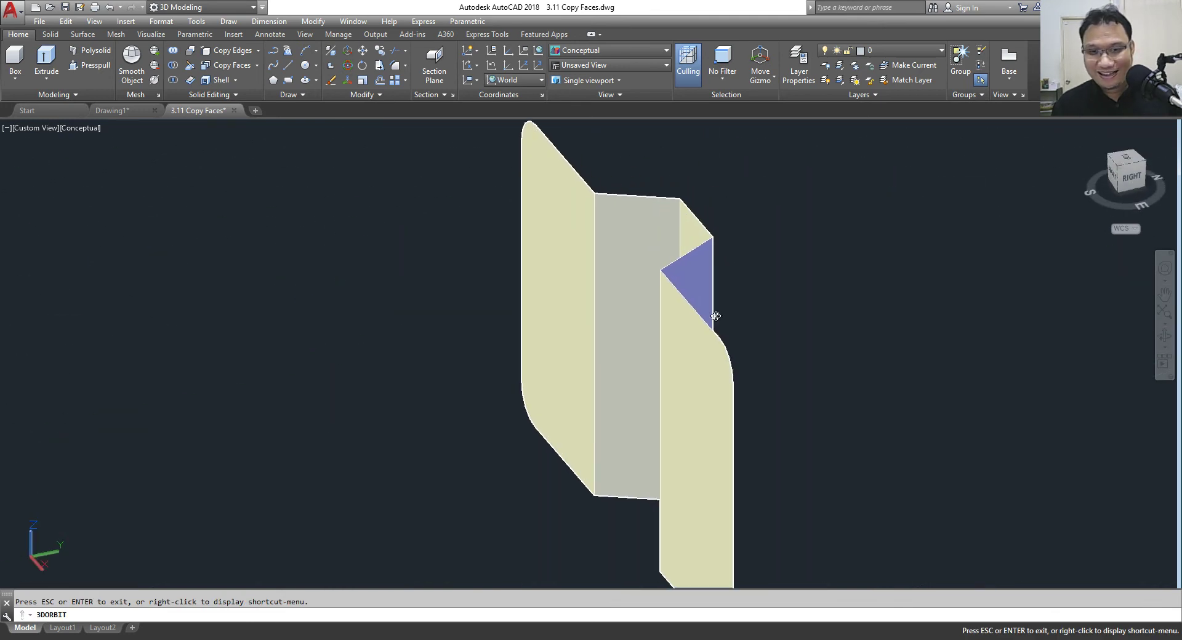
left_click_drag(691, 370, 672, 372)
scroll(727, 300, "down", 2)
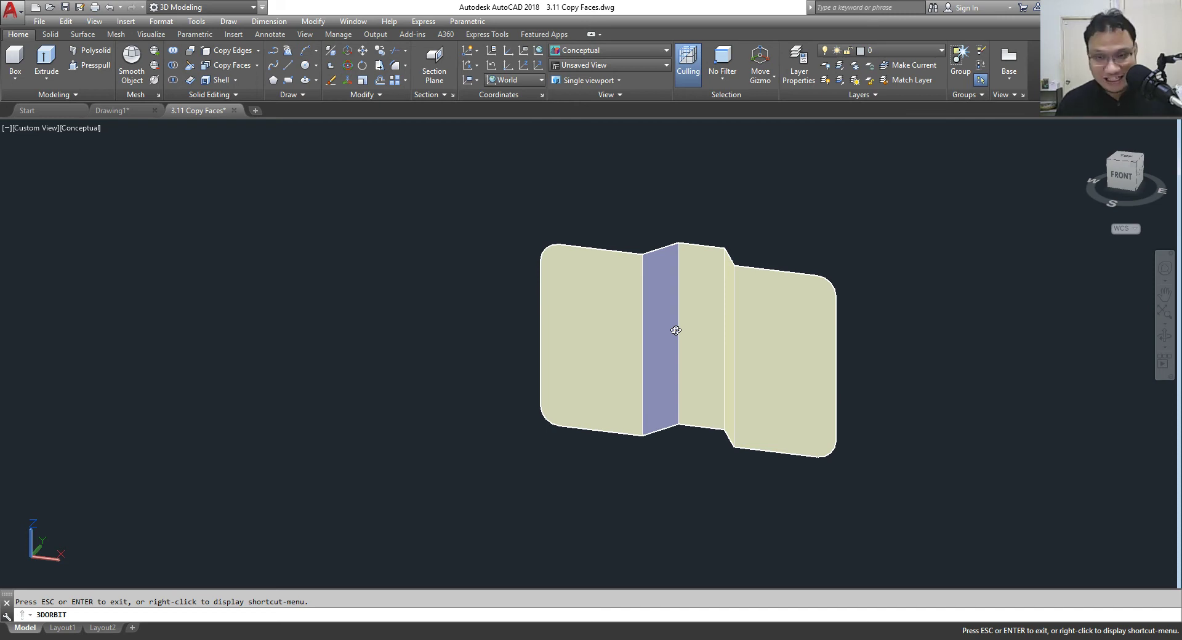
scroll(676, 331, "down", 3)
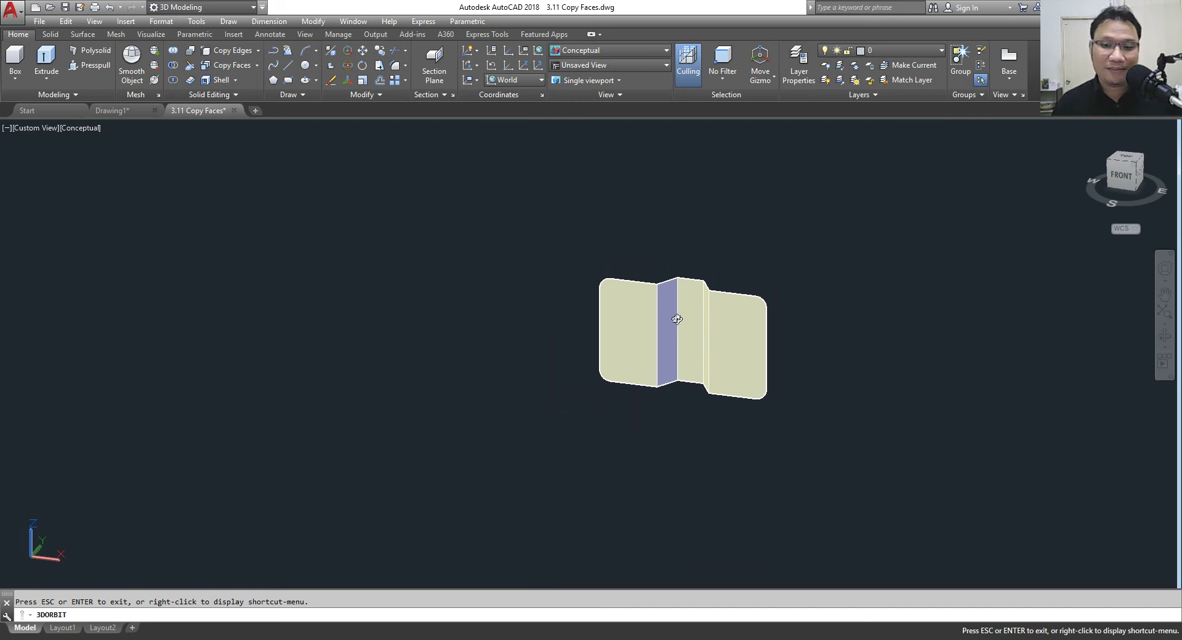
Step: Exit orbit and close the 3.11 Copy Faces drawing tab
right_click(215, 179)
left_click(230, 182)
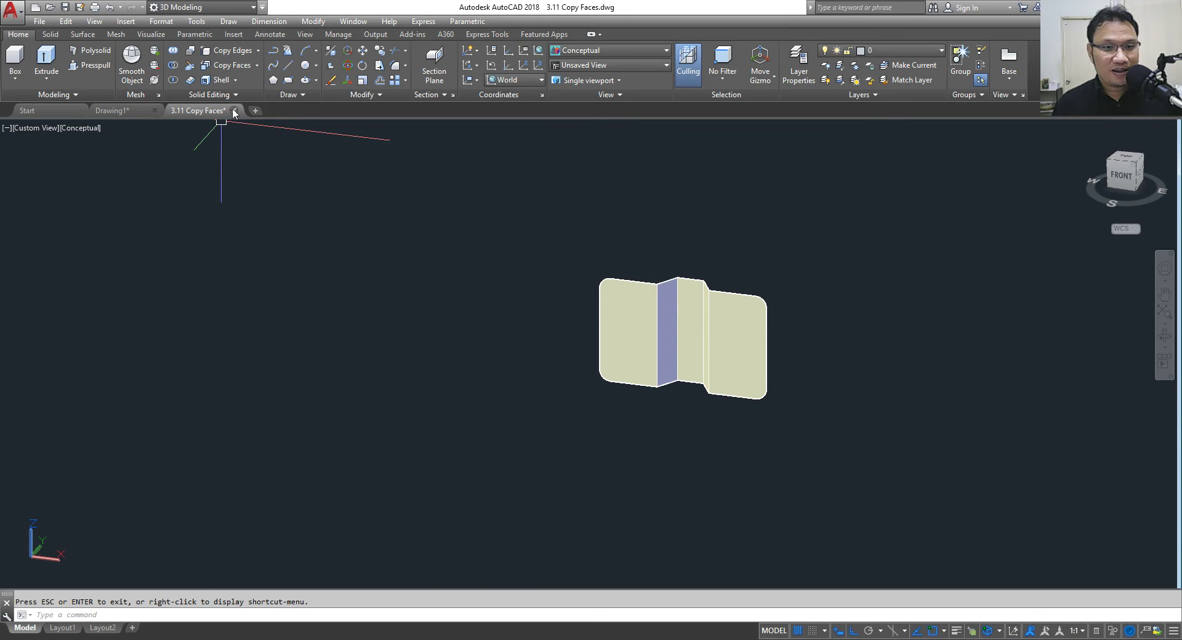
left_click(234, 110)
Step: Discard changes to 3.11 Copy Faces and open 3.12 Offset face.dwg
left_click(643, 355)
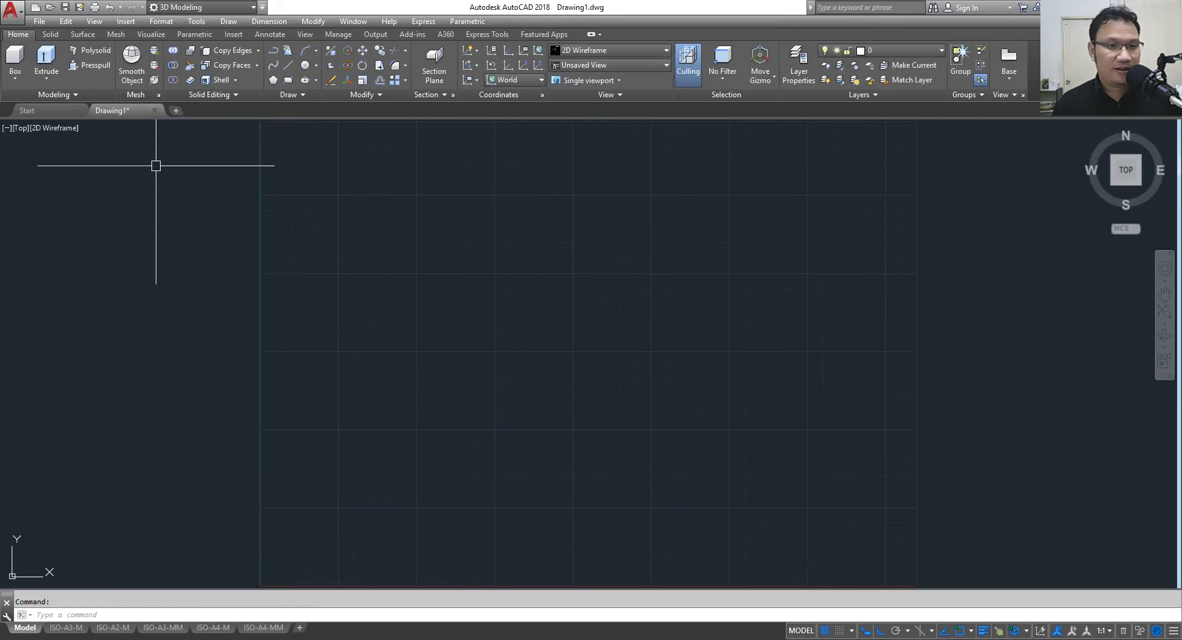
left_click(50, 7)
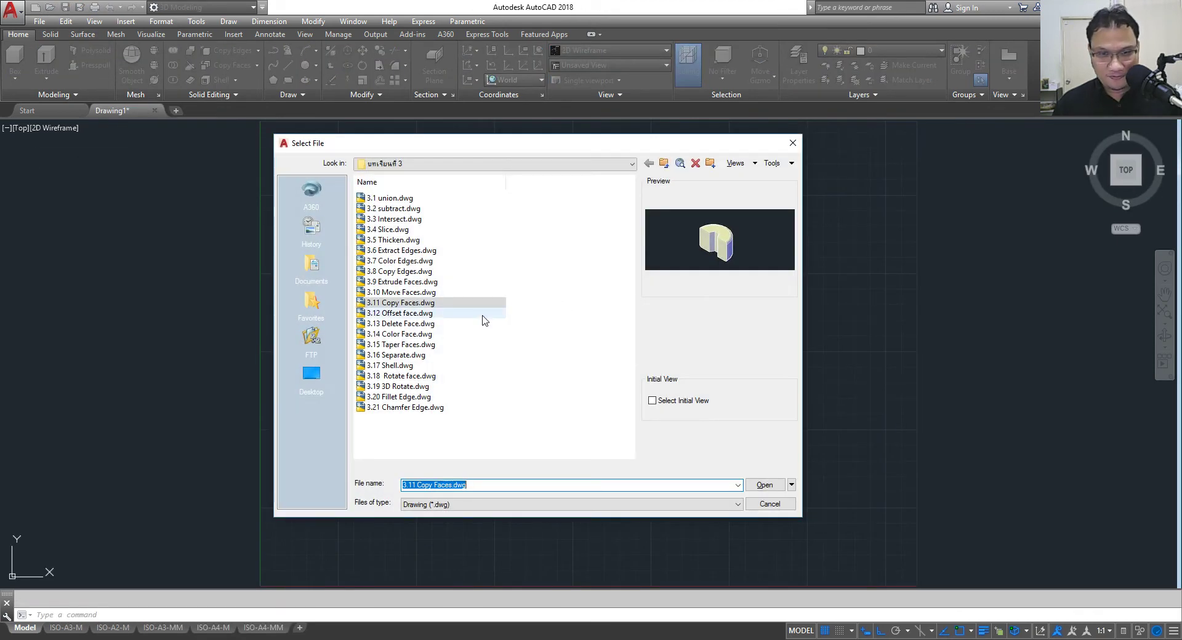
left_click(429, 315)
left_click(763, 484)
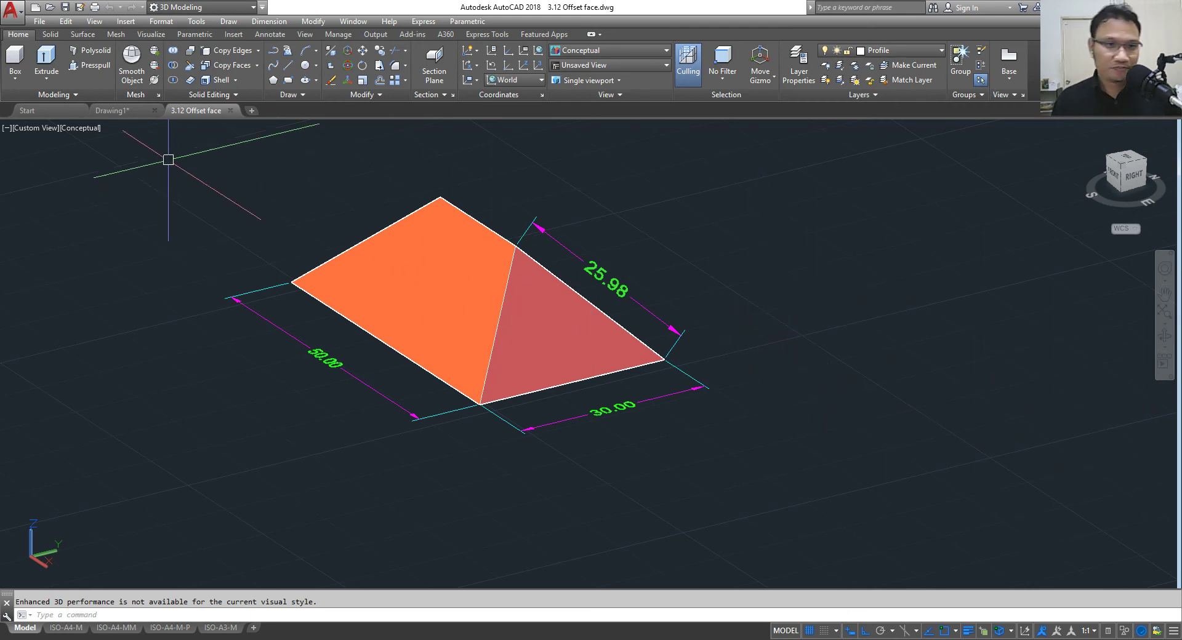
left_click(256, 67)
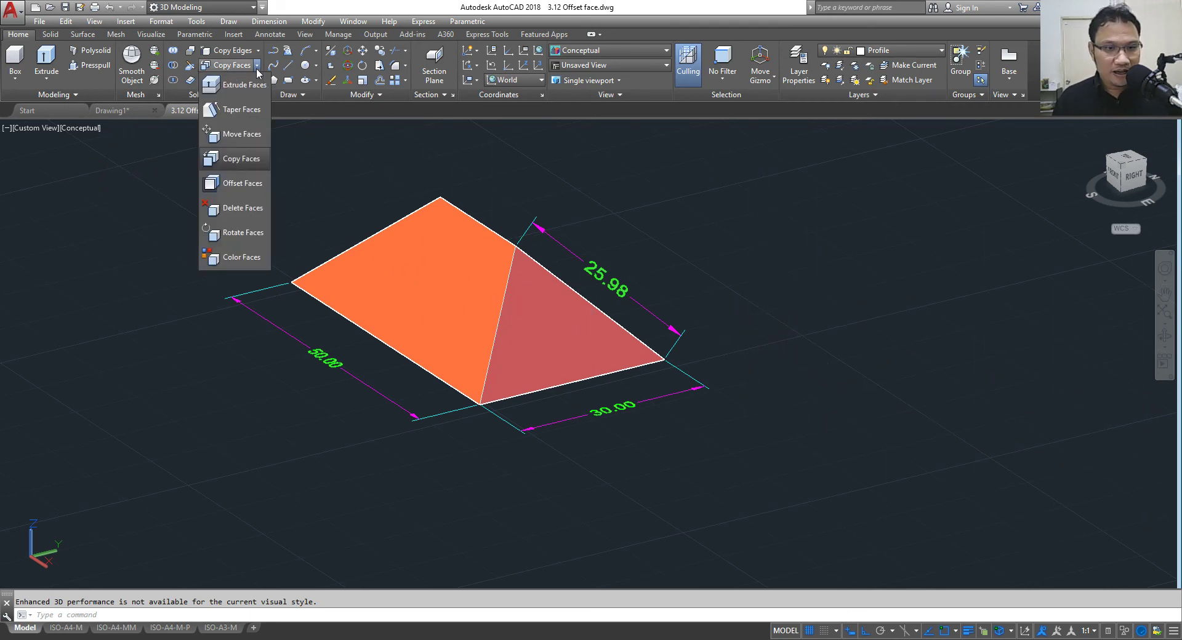
left_click(238, 183)
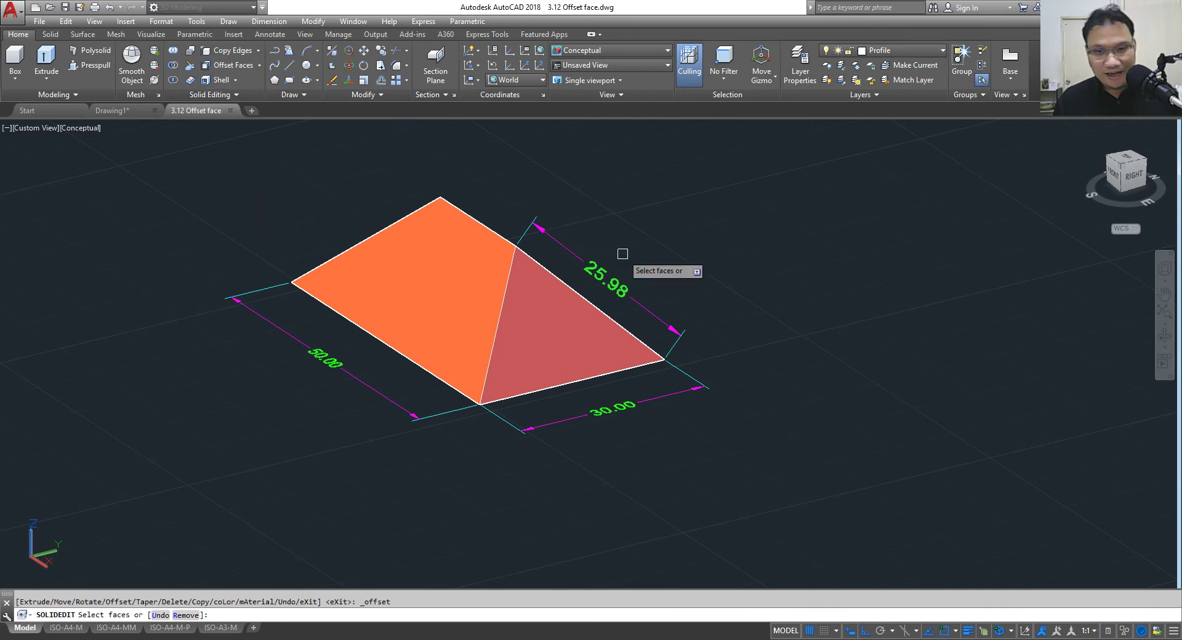
left_click(542, 332)
right_click(542, 332)
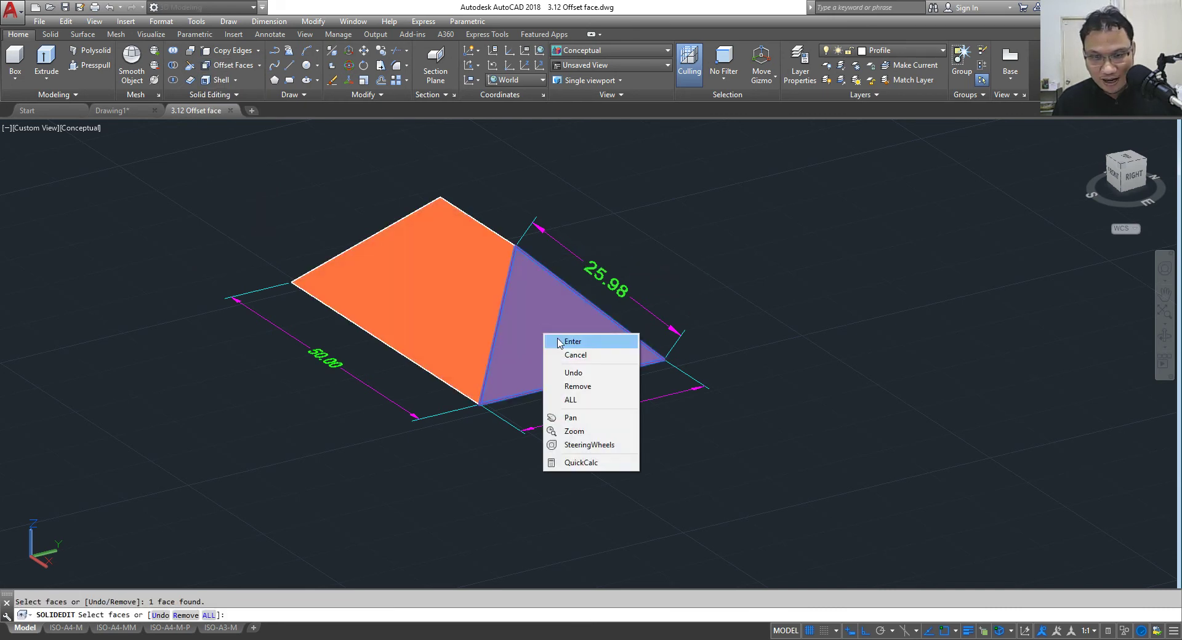
left_click(563, 340)
type("10")
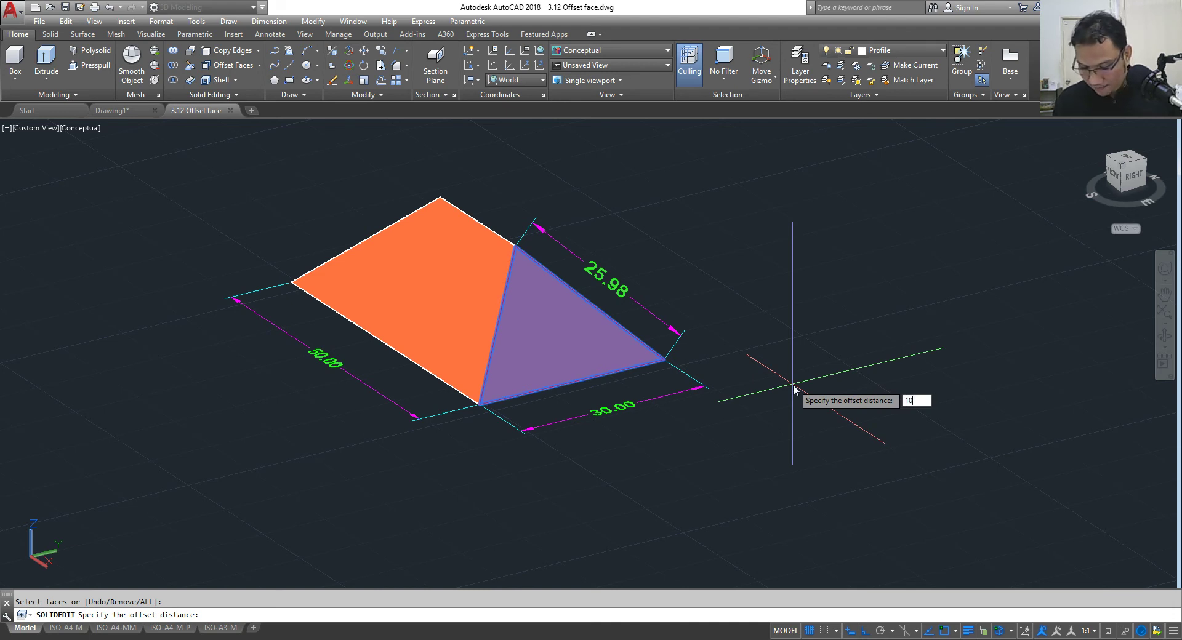
key("Return")
key("Return")
key("Return")
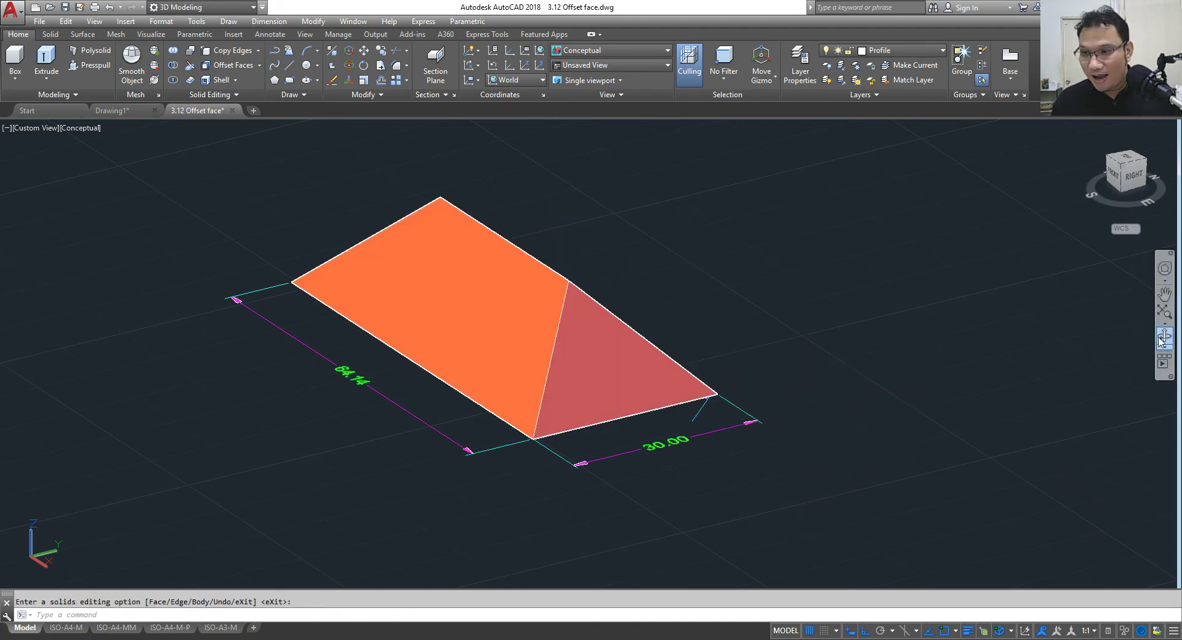
left_click(566, 443)
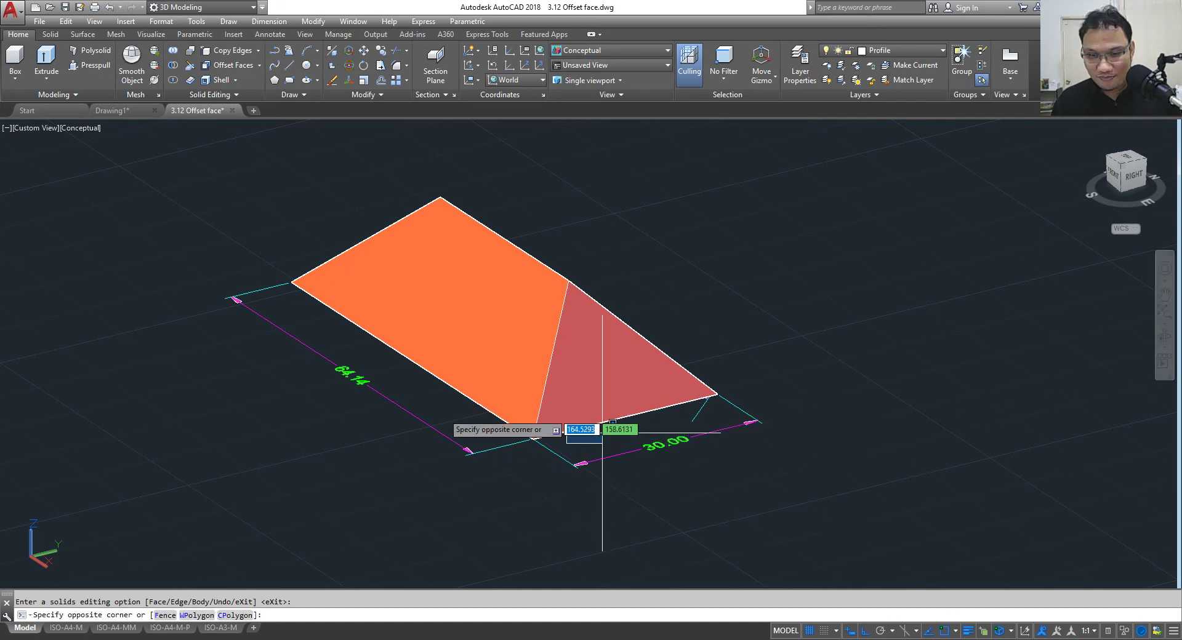
left_click(575, 469)
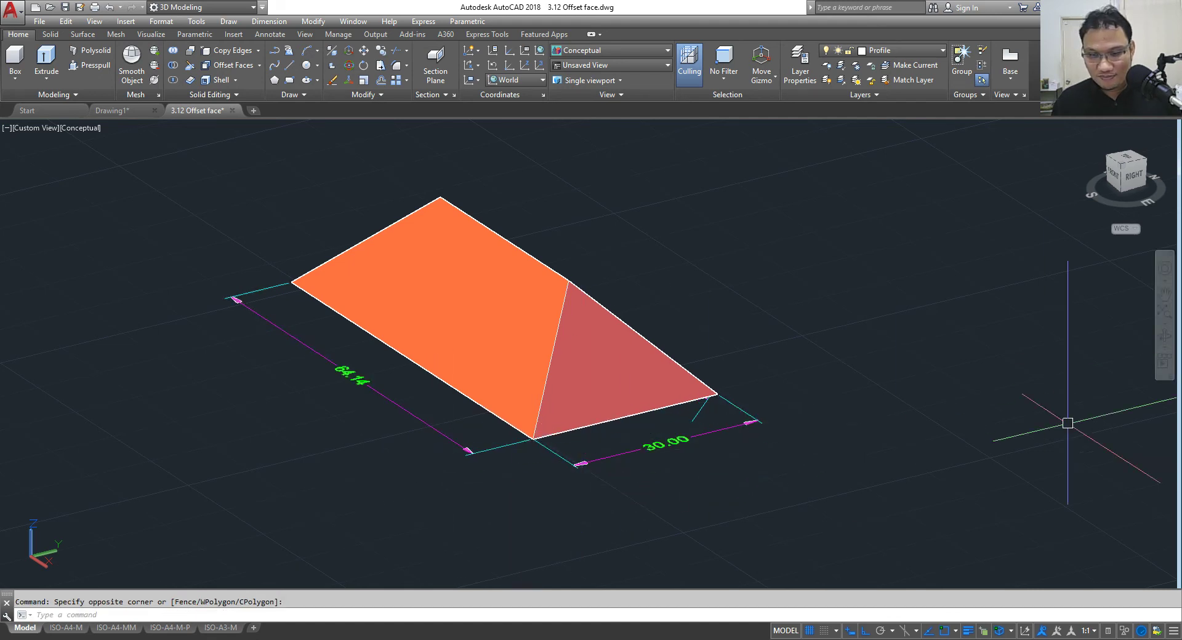
left_click(1163, 338)
left_click_drag(557, 386, 562, 328)
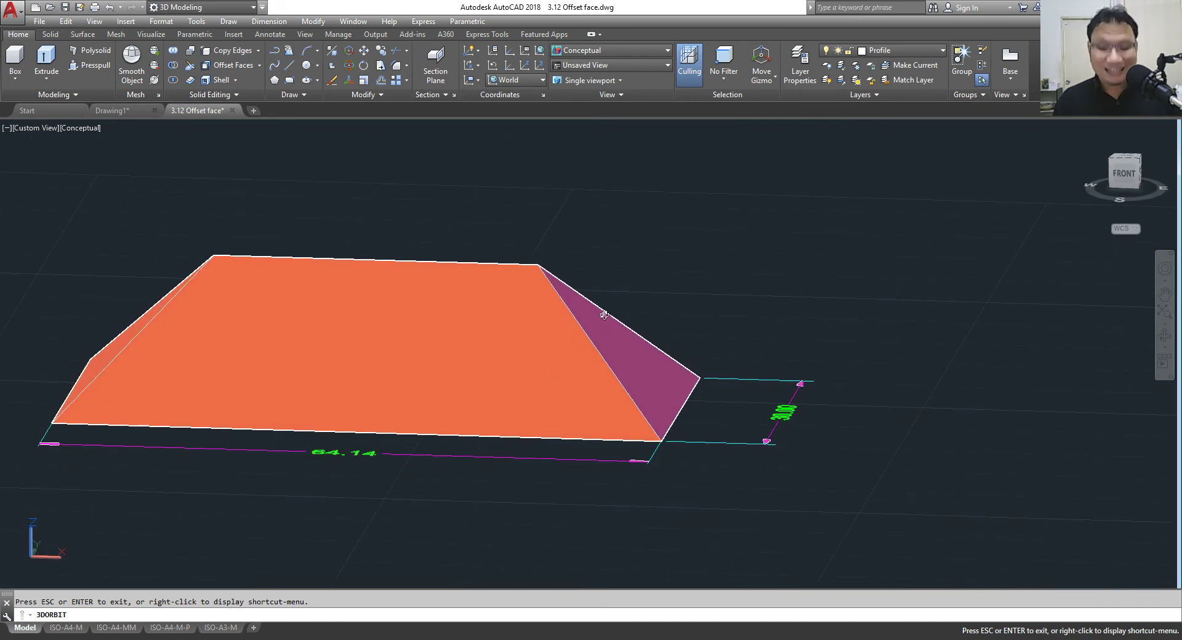
mouse_move(604, 315)
left_mouse_down()
mouse_move(594, 375)
mouse_move(614, 326)
left_mouse_up()
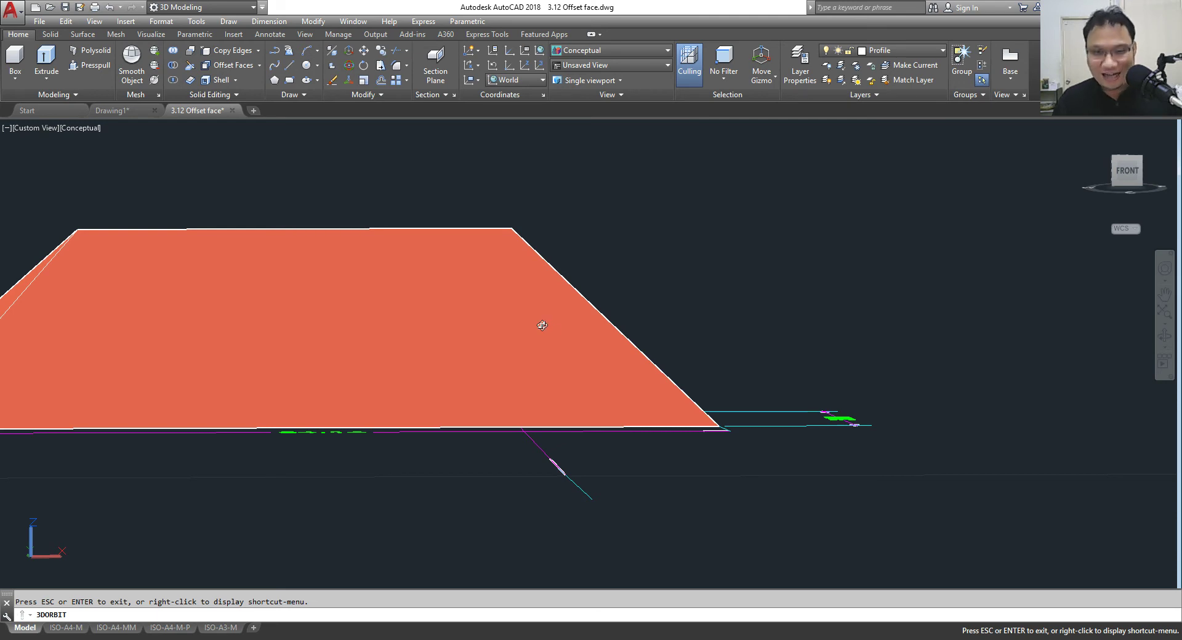
mouse_move(542, 325)
left_mouse_down()
mouse_move(517, 394)
mouse_move(725, 222)
left_mouse_up()
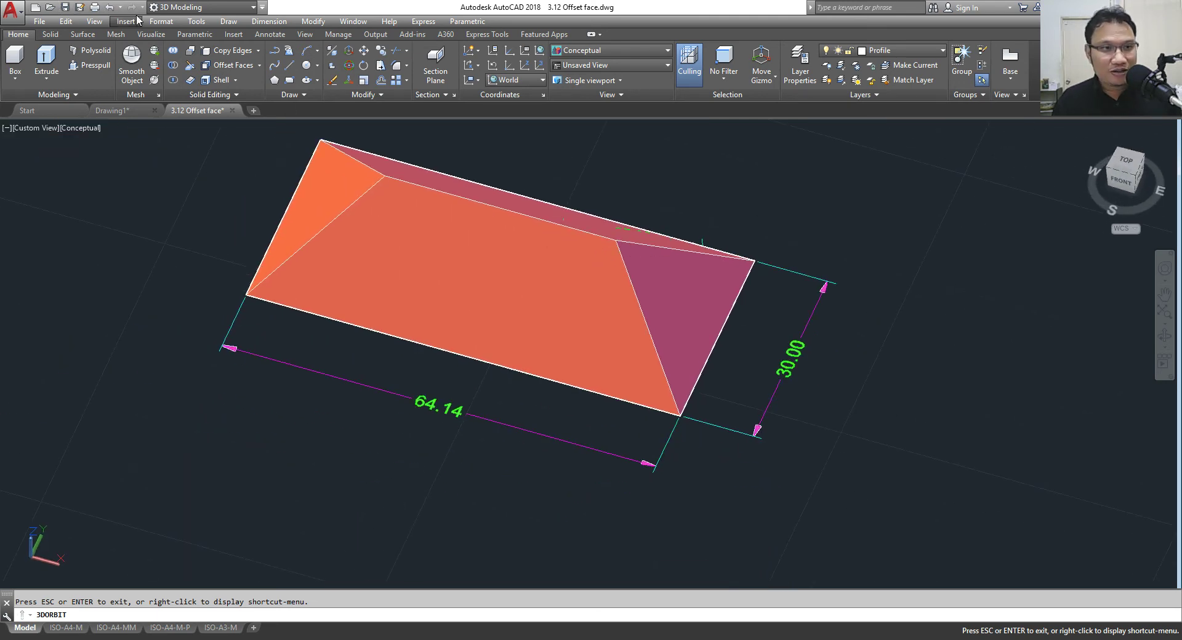
left_click(109, 9)
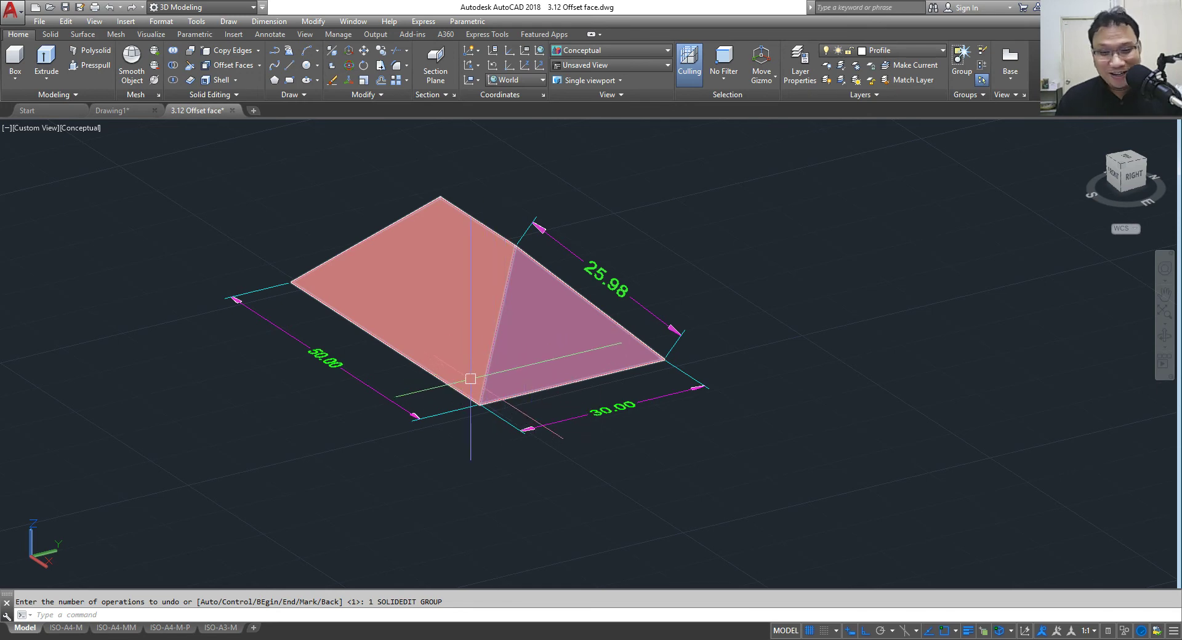
Step: Offset the wedge's triangular end face by two picked points, then undo the oversized result
scroll(489, 356, "up", 2)
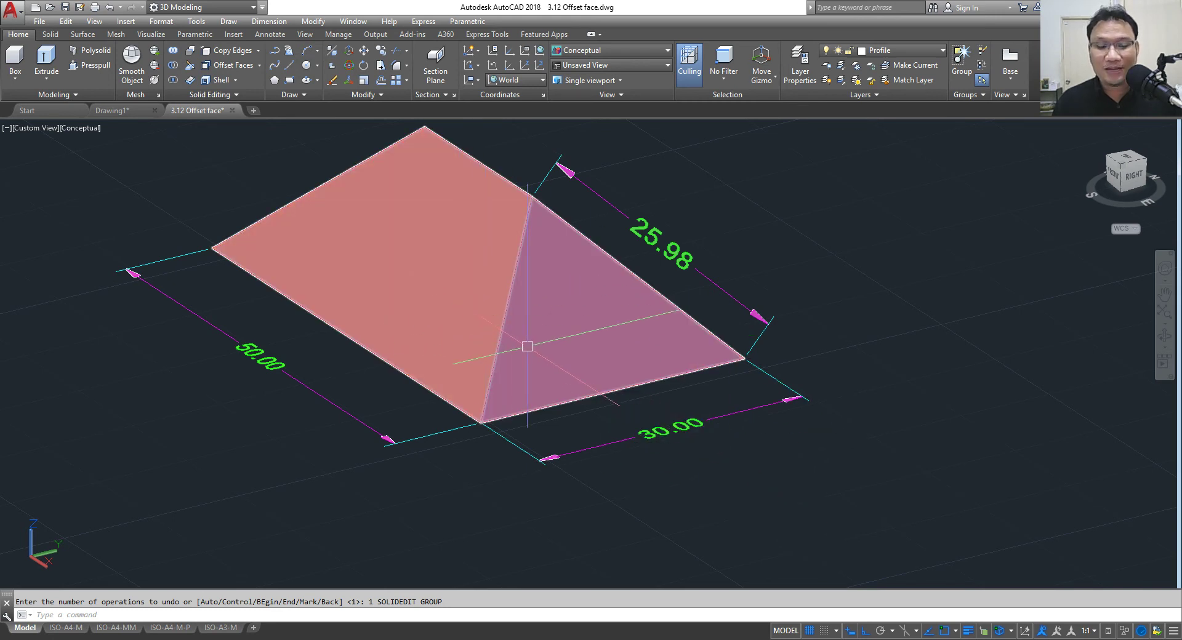
left_click(239, 68)
left_click(580, 316)
right_click(582, 311)
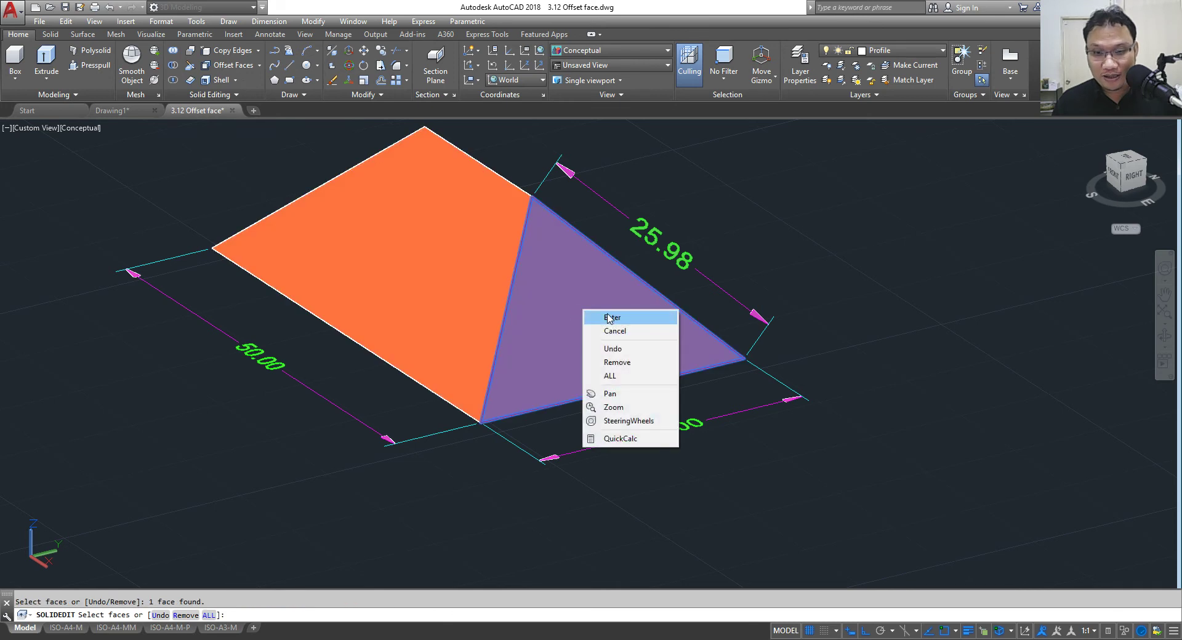
left_click(608, 318)
left_click(585, 326)
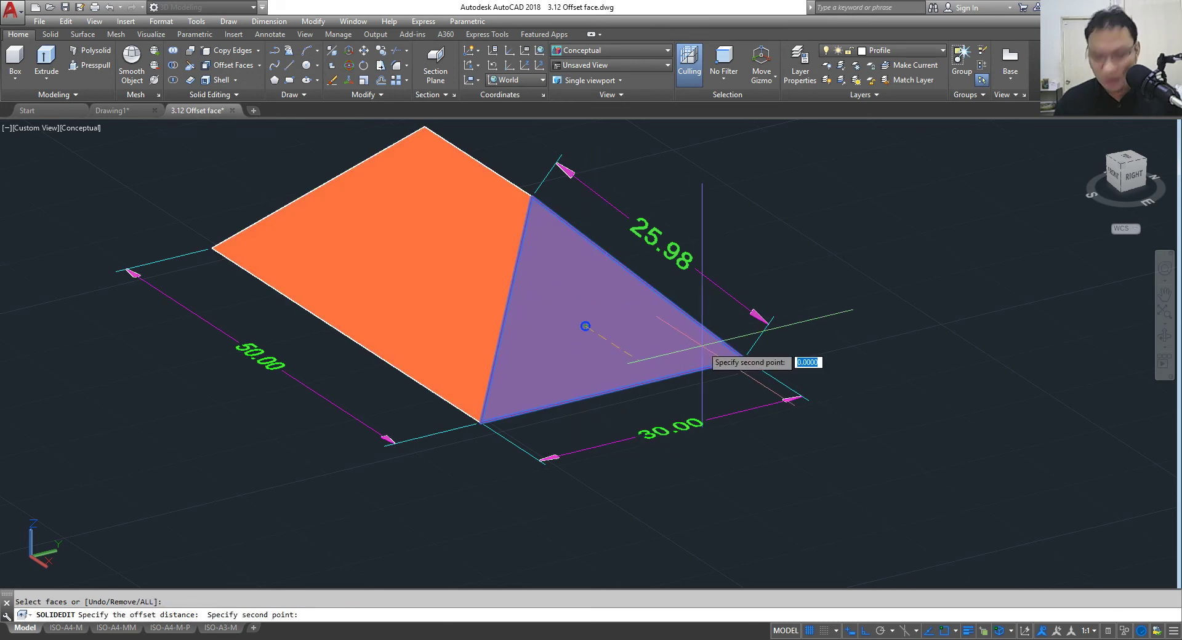
key("Return")
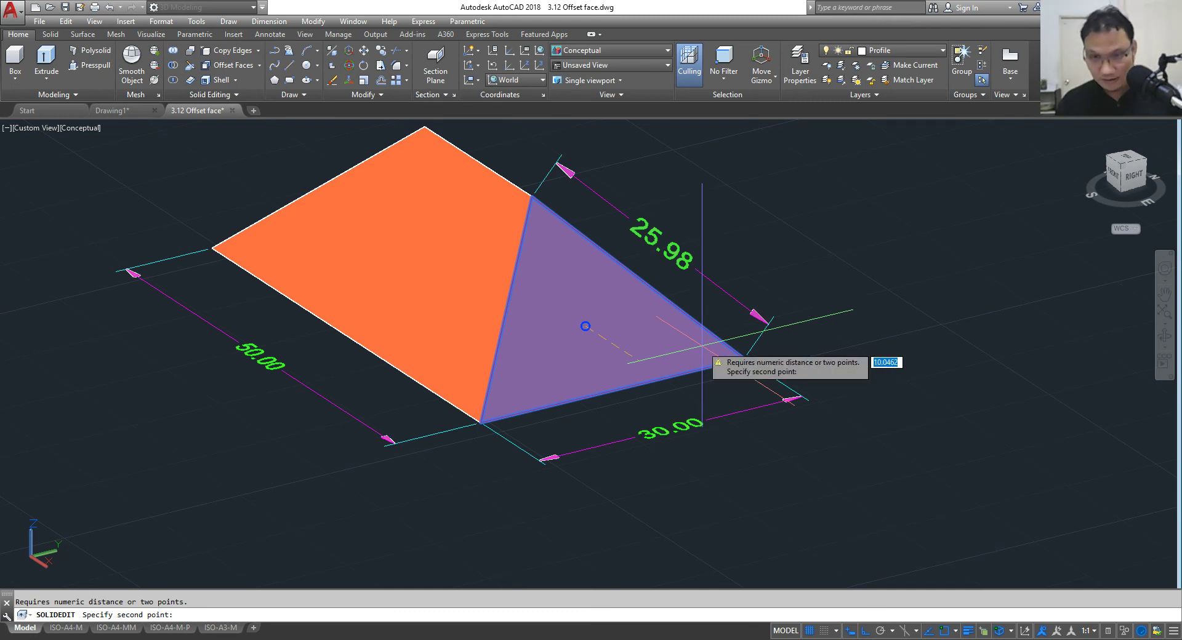
left_click(777, 487)
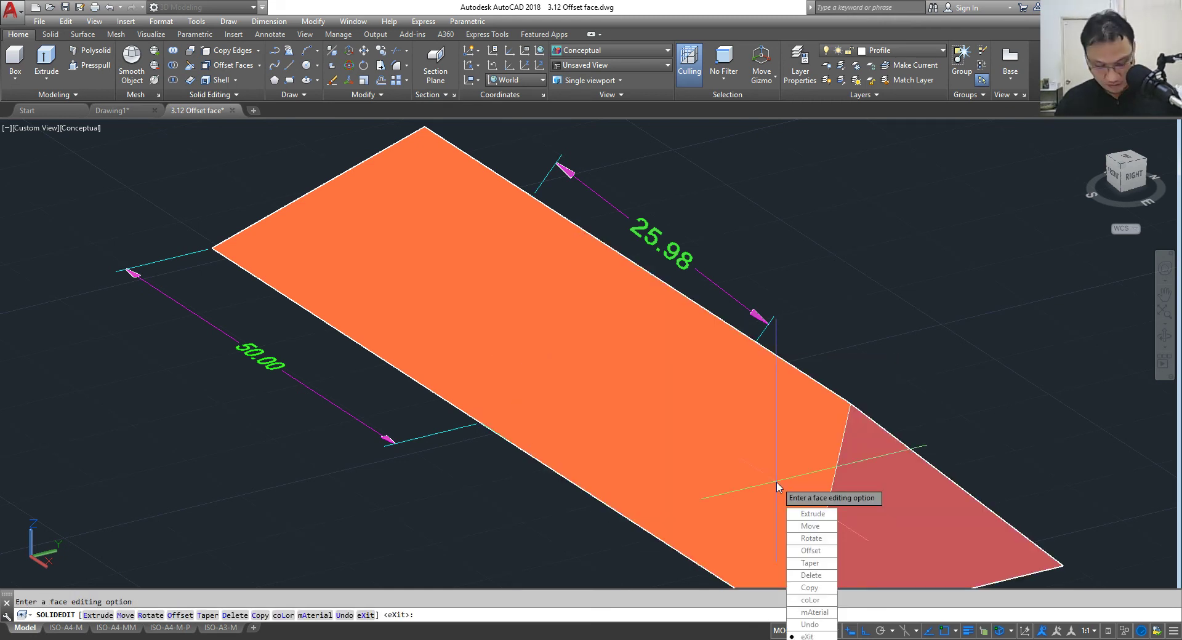
left_click(111, 7)
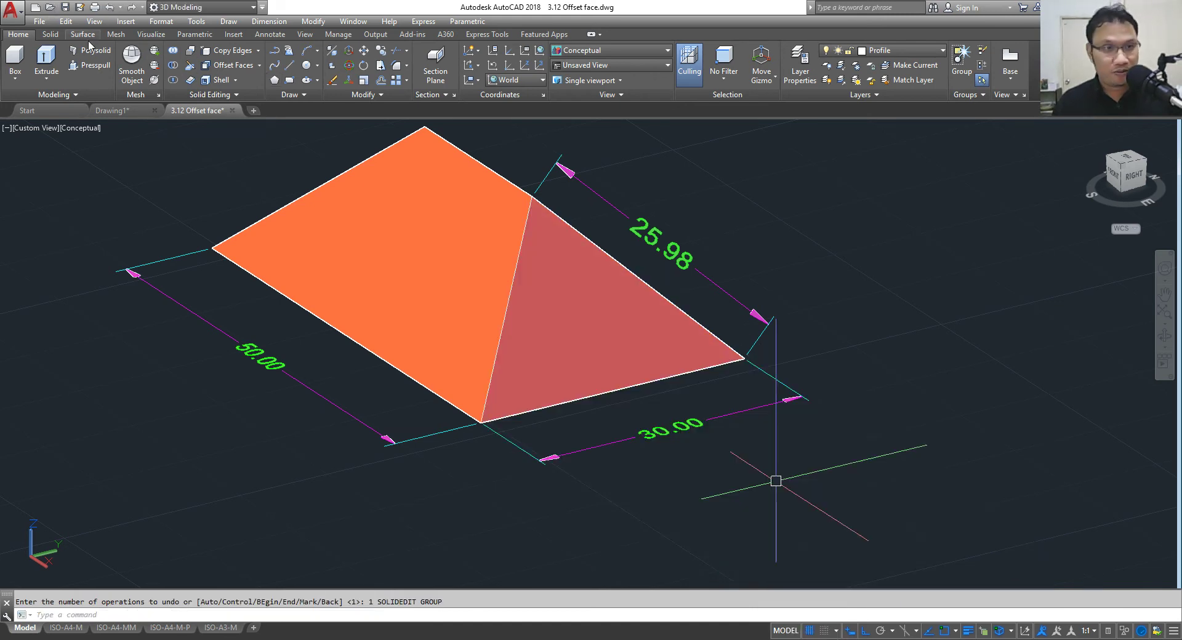
Step: Retry offsetting the triangular end face, then cancel it with Esc
left_click(229, 64)
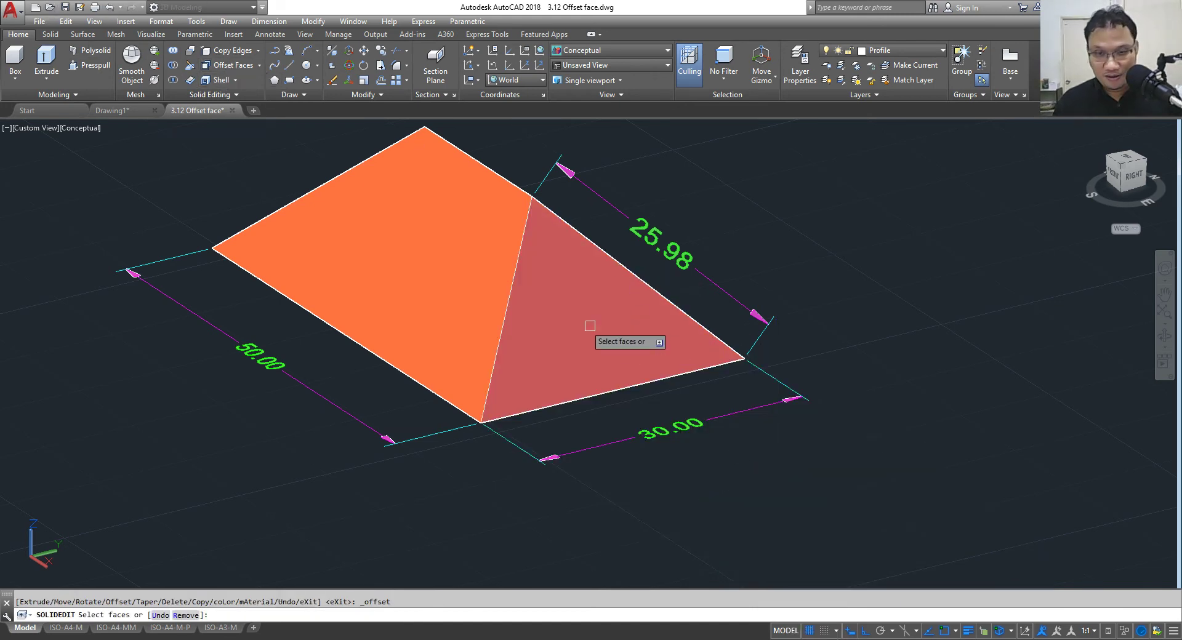
left_click(591, 325)
right_click(571, 295)
left_click(597, 305)
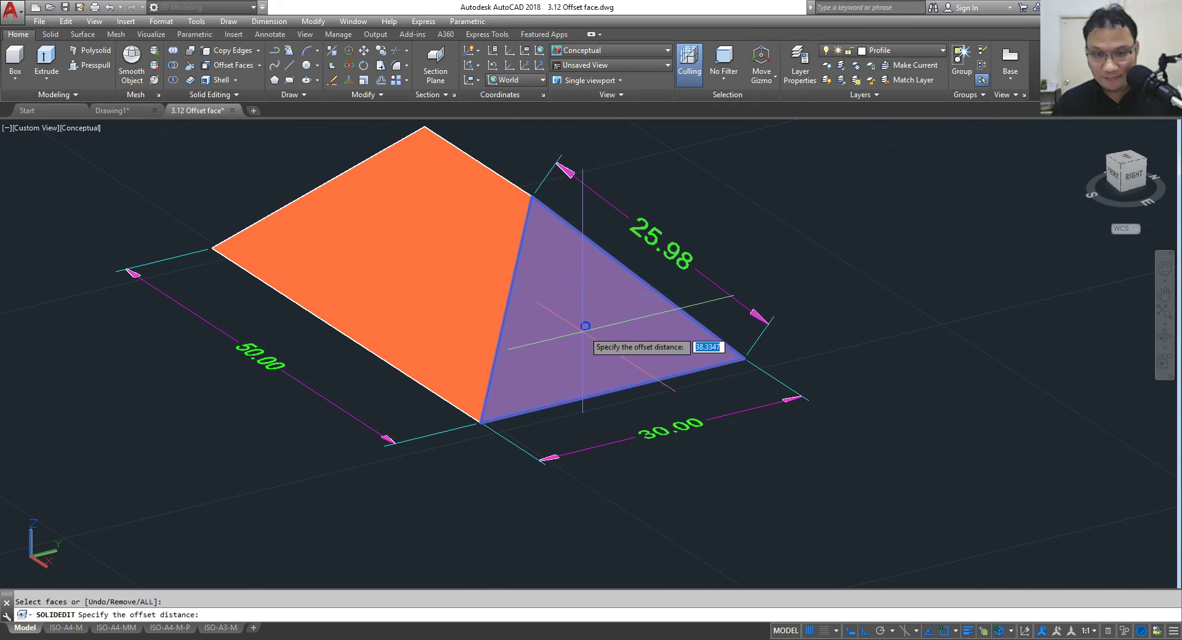
left_click(586, 326)
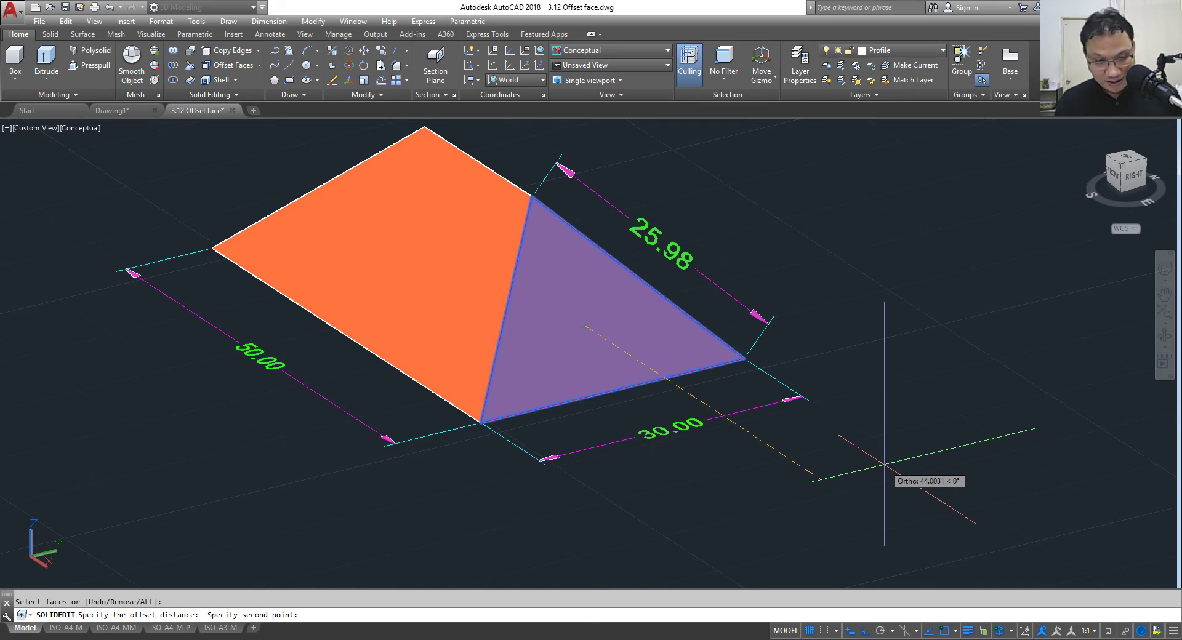
key("Escape")
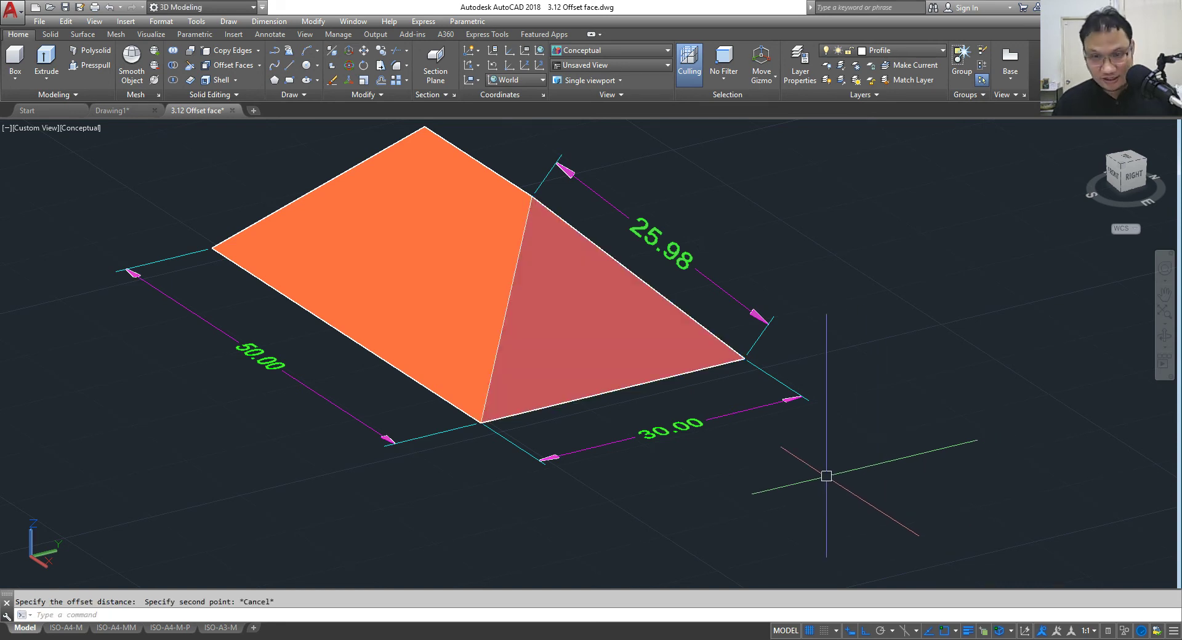
Step: Offset the wedge's triangular end face by 10
left_click(236, 72)
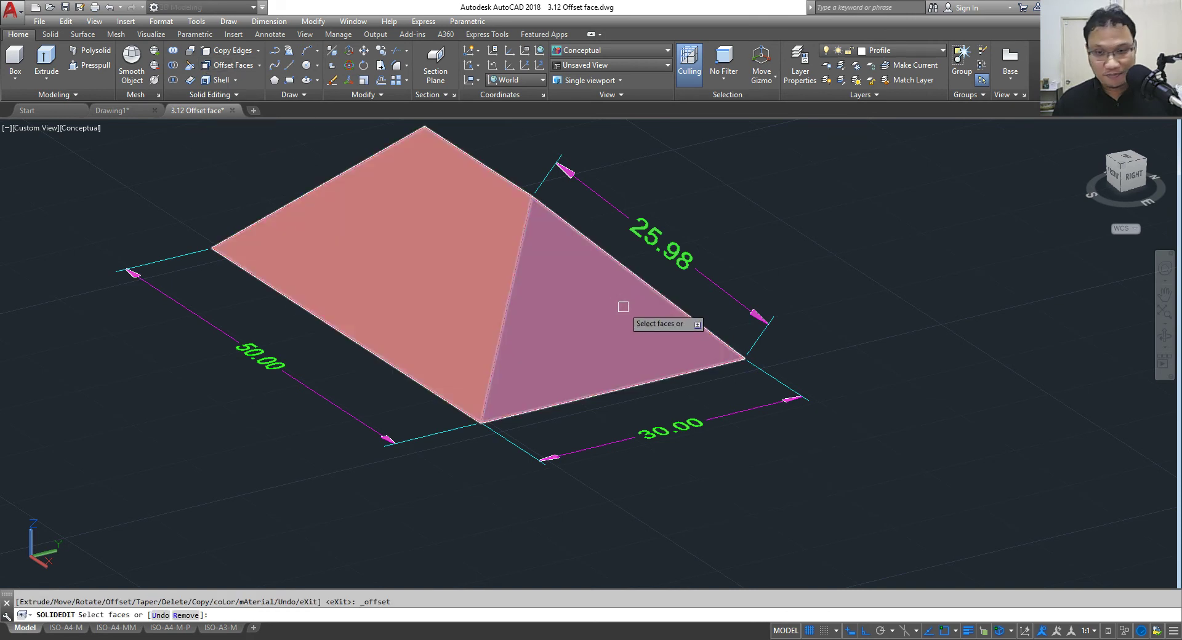
left_click(622, 308)
right_click(547, 304)
left_click(576, 313)
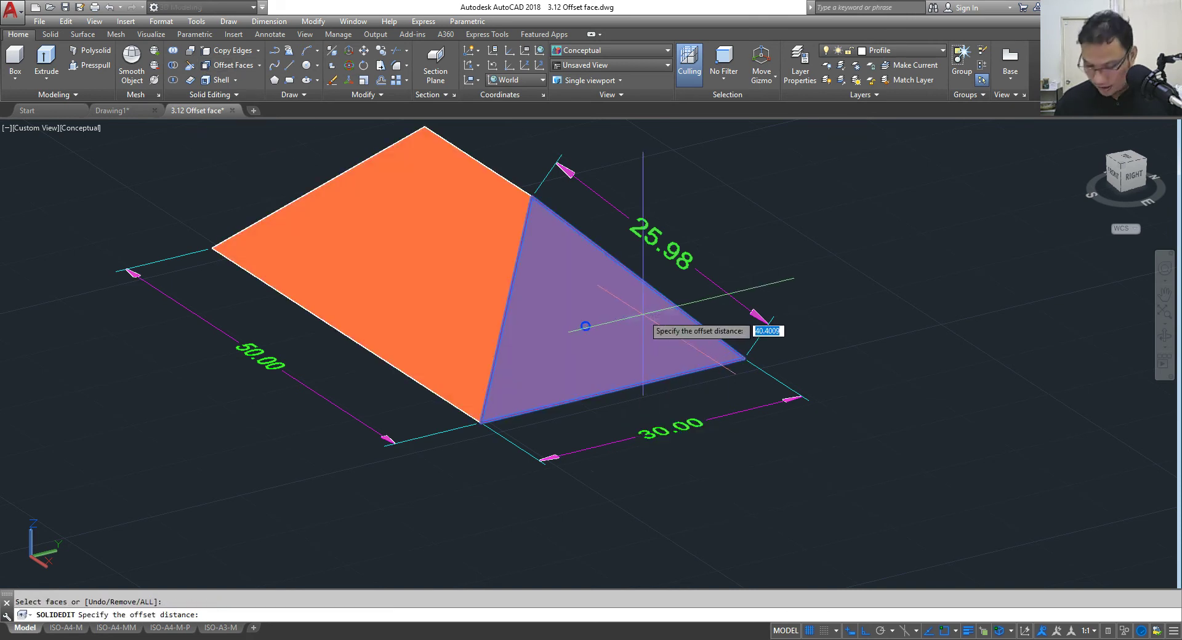
type("10")
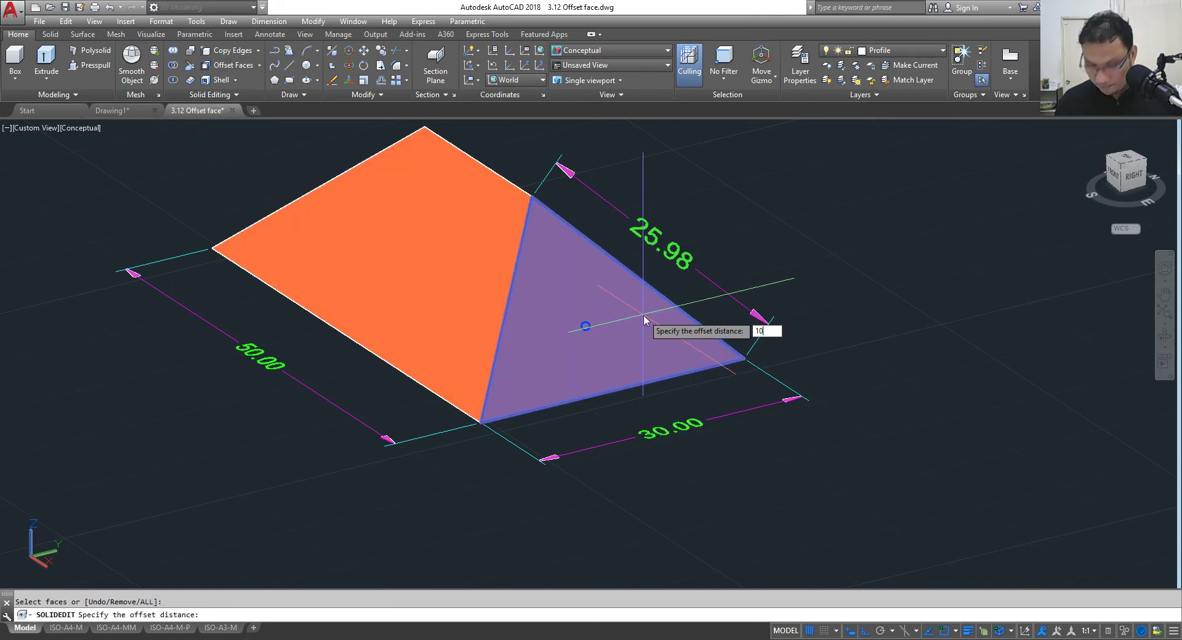
key("Return")
key("Escape")
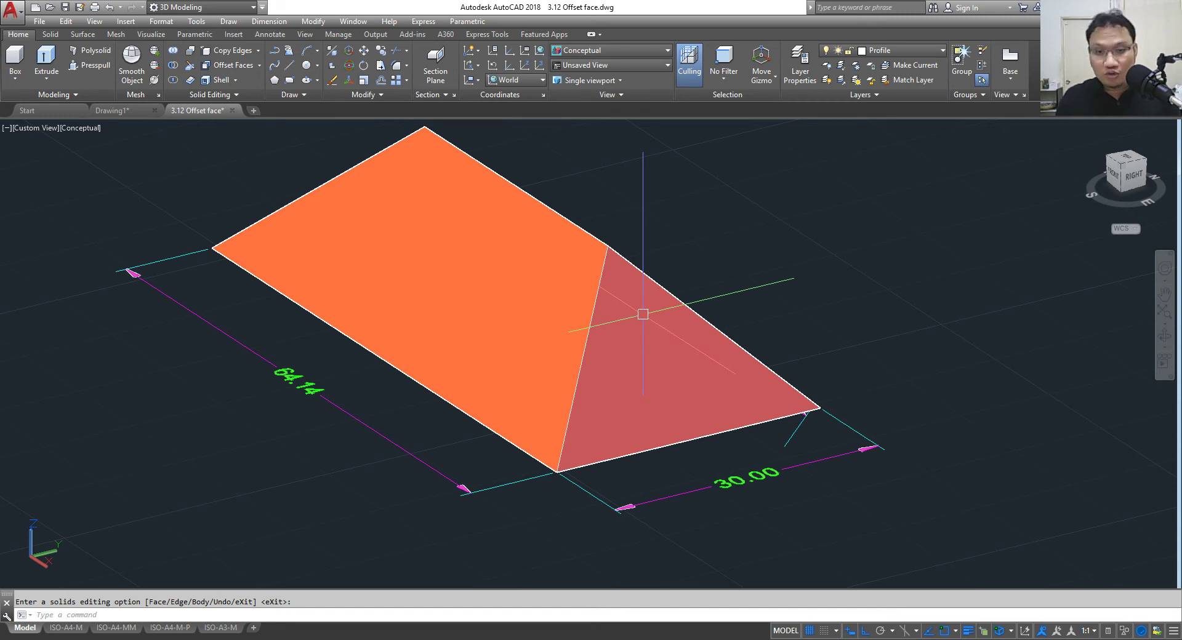
Step: Offset the wedge's sloped top face by 20
key("Return")
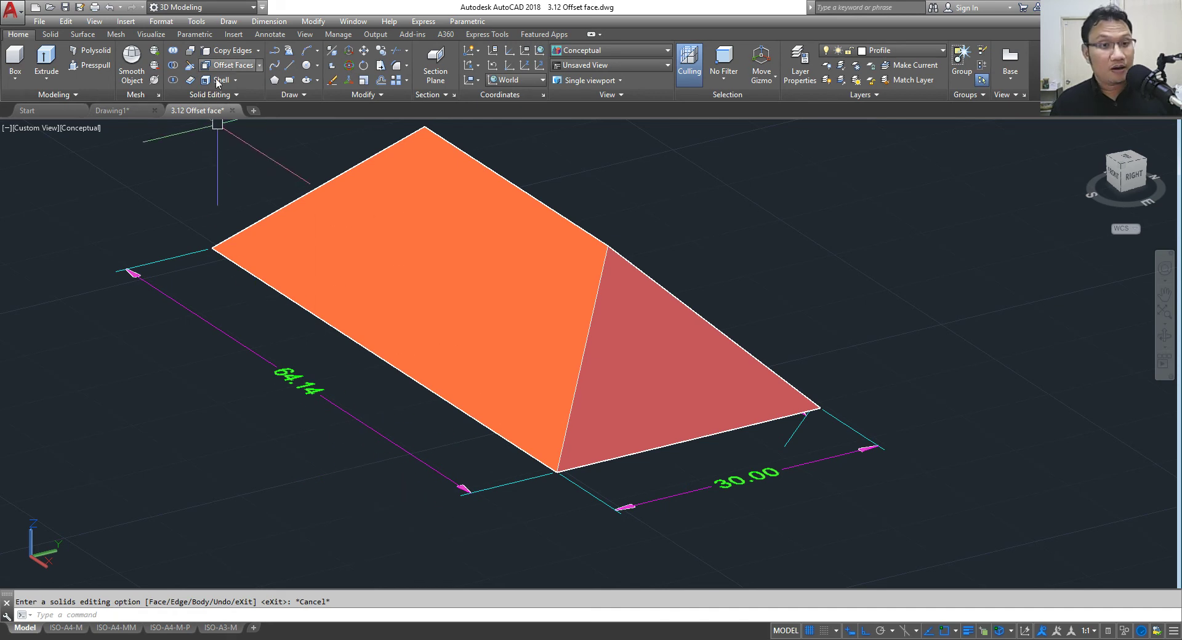
left_click(232, 65)
left_click(456, 253)
right_click(456, 253)
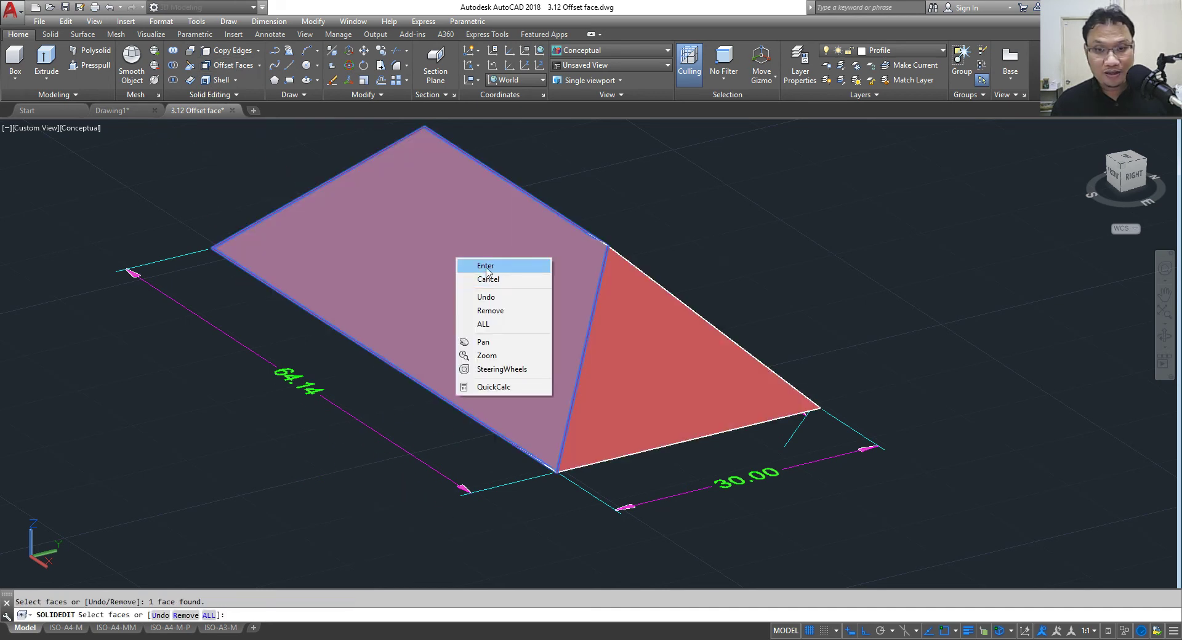
left_click(474, 263)
type("20")
key("Return")
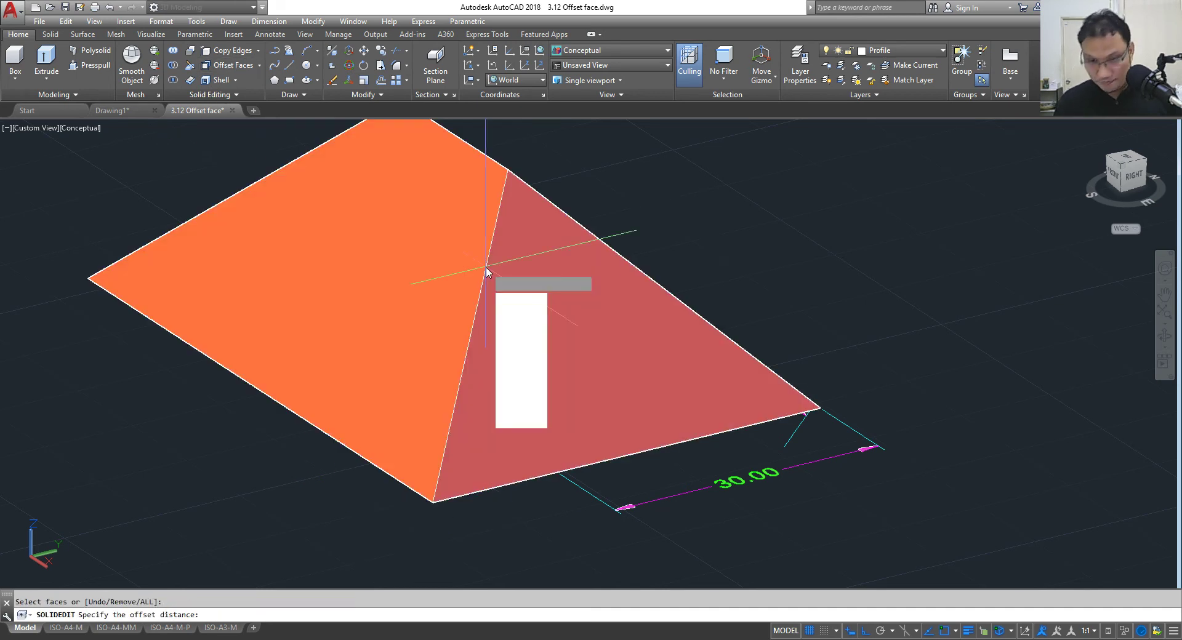
key("Return")
key("Return")
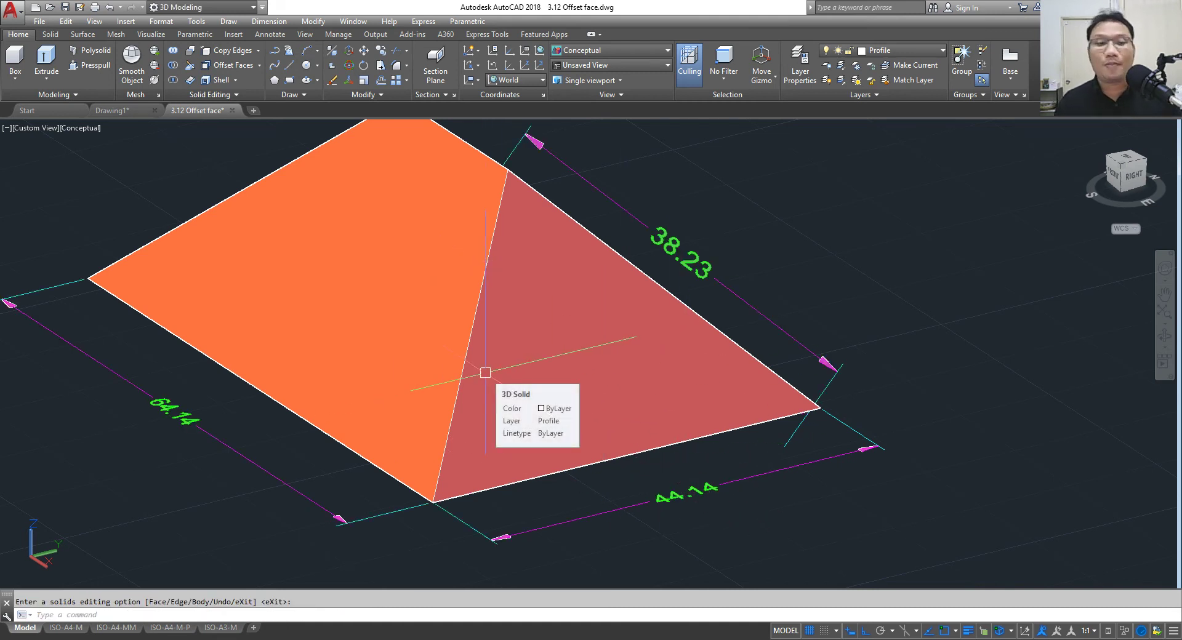
Step: Close 3.12 Offset face without saving and open 3.13 Delete Face.dwg
left_click(232, 110)
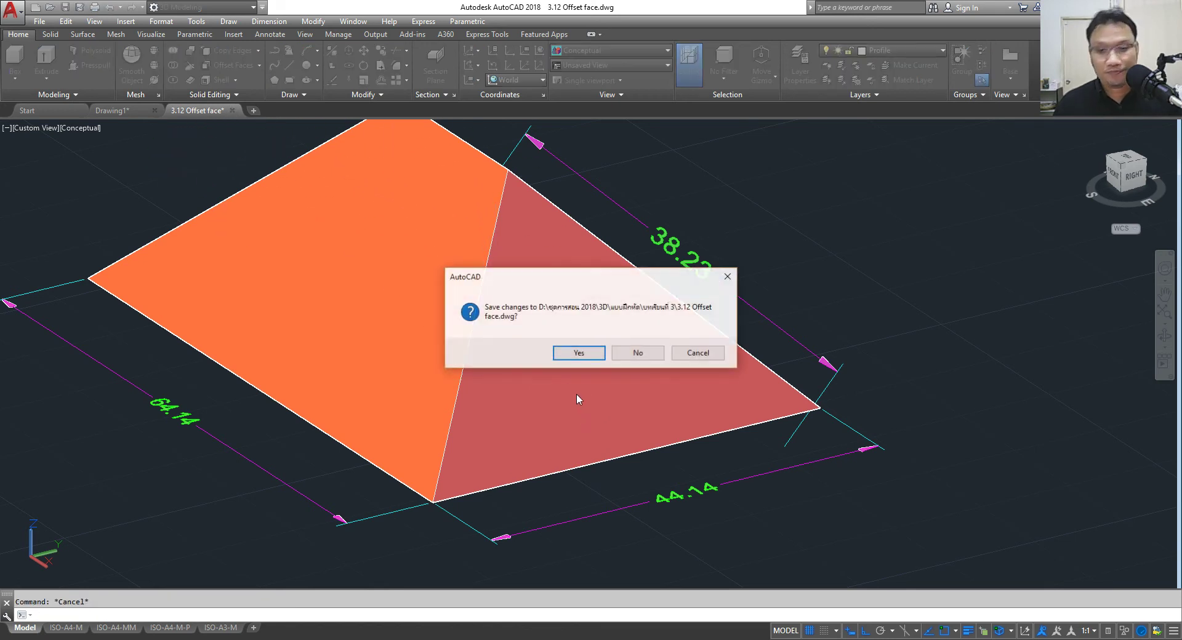
left_click(578, 353)
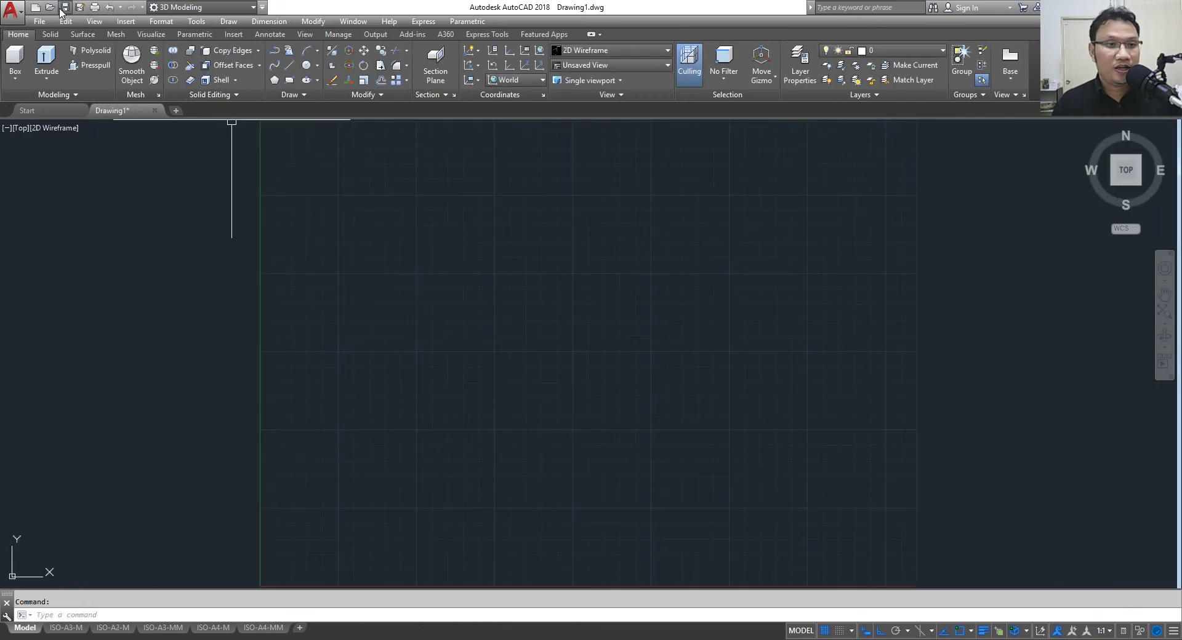
left_click(41, 7)
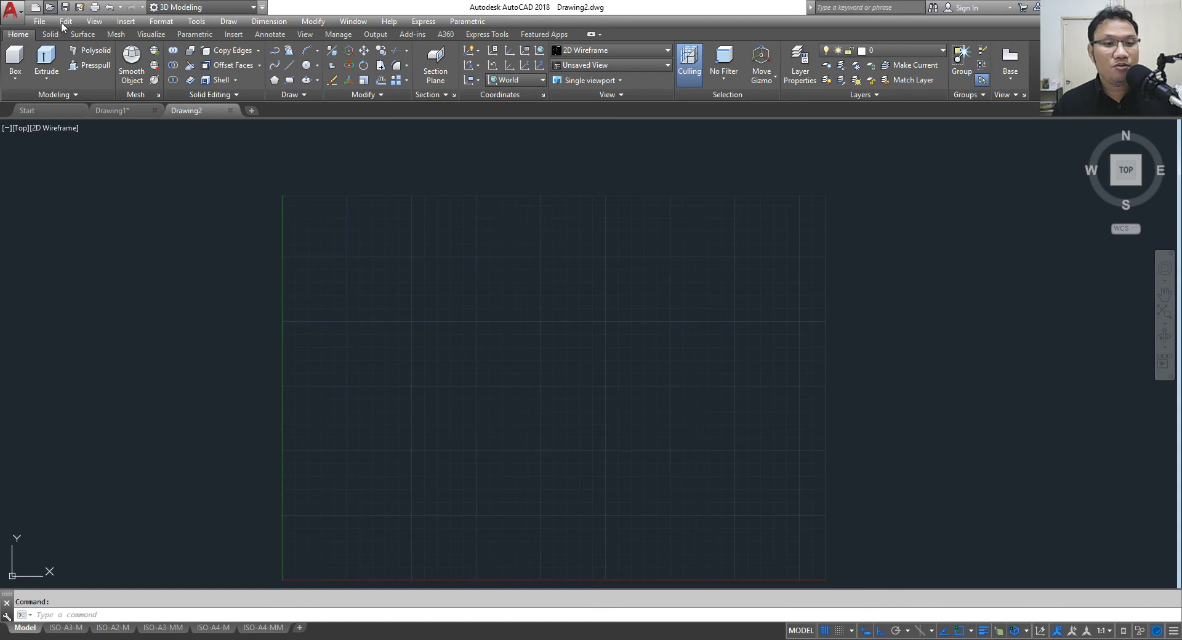
left_click(403, 324)
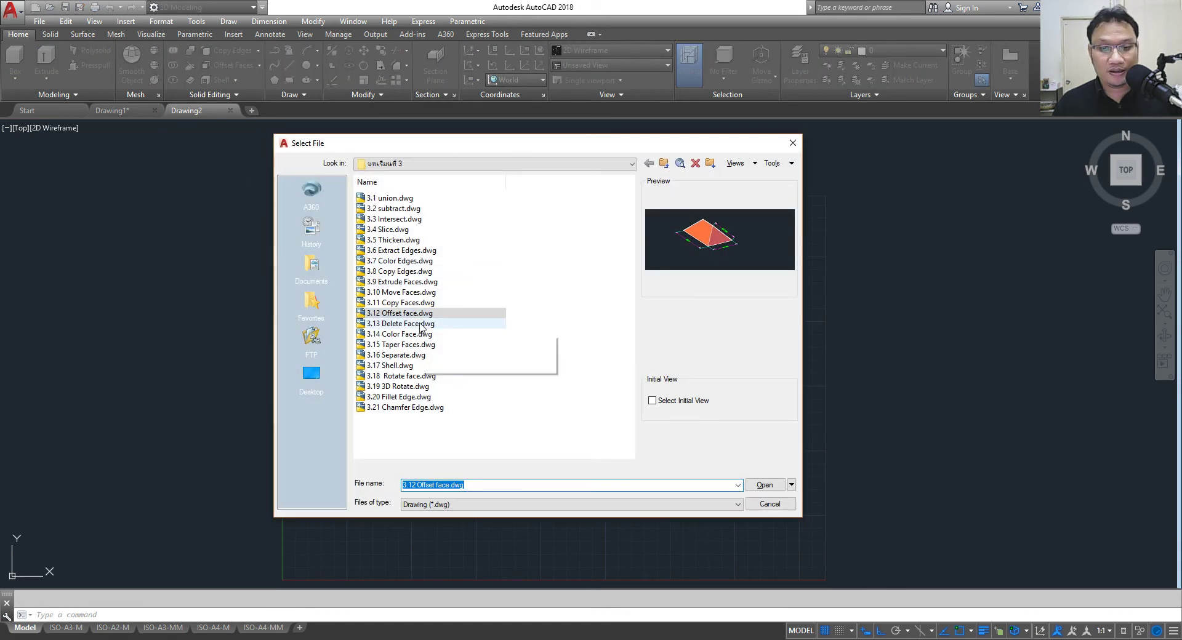
left_click(767, 487)
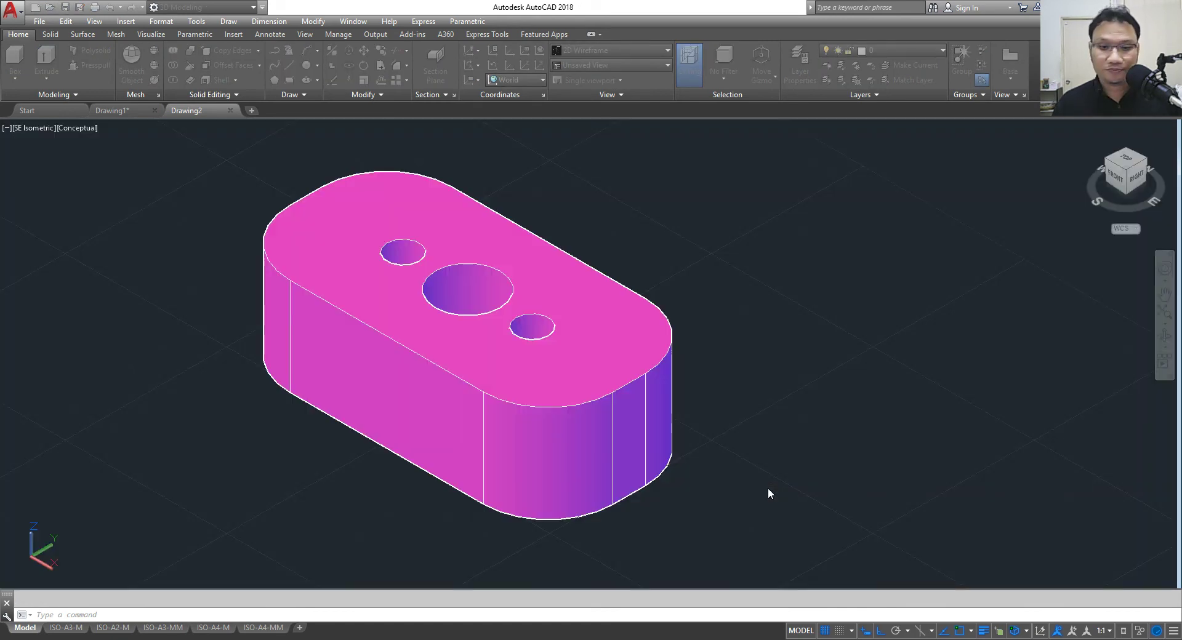
Step: Close the blank Drawing2 and Drawing1 without saving
left_click(230, 110)
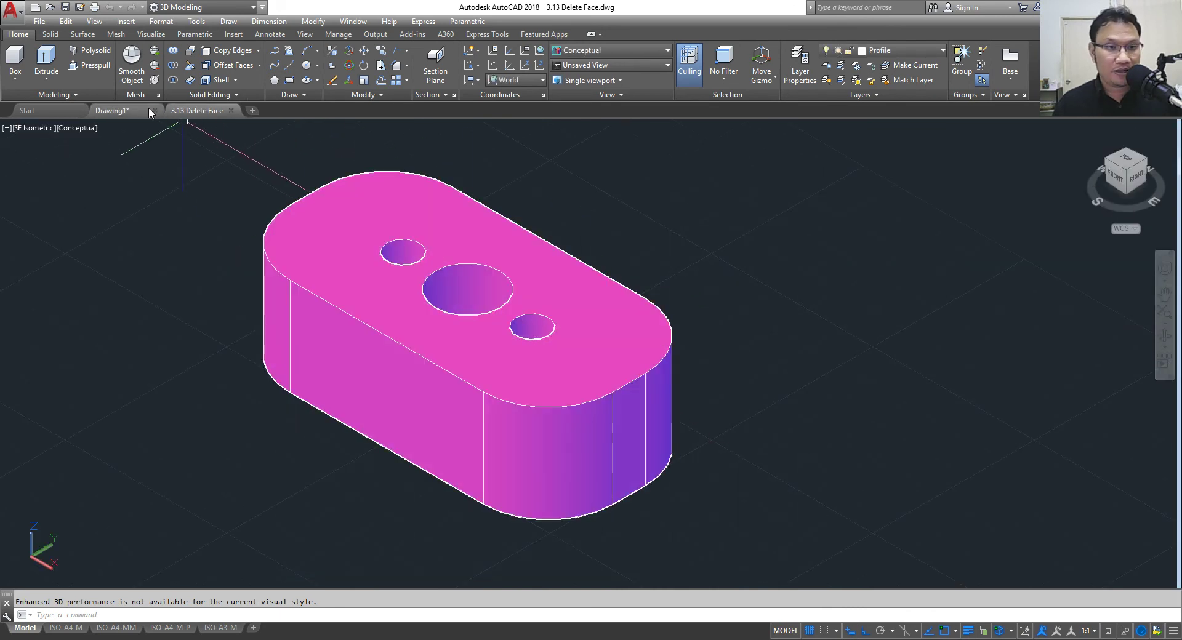
left_click(155, 110)
left_click(606, 356)
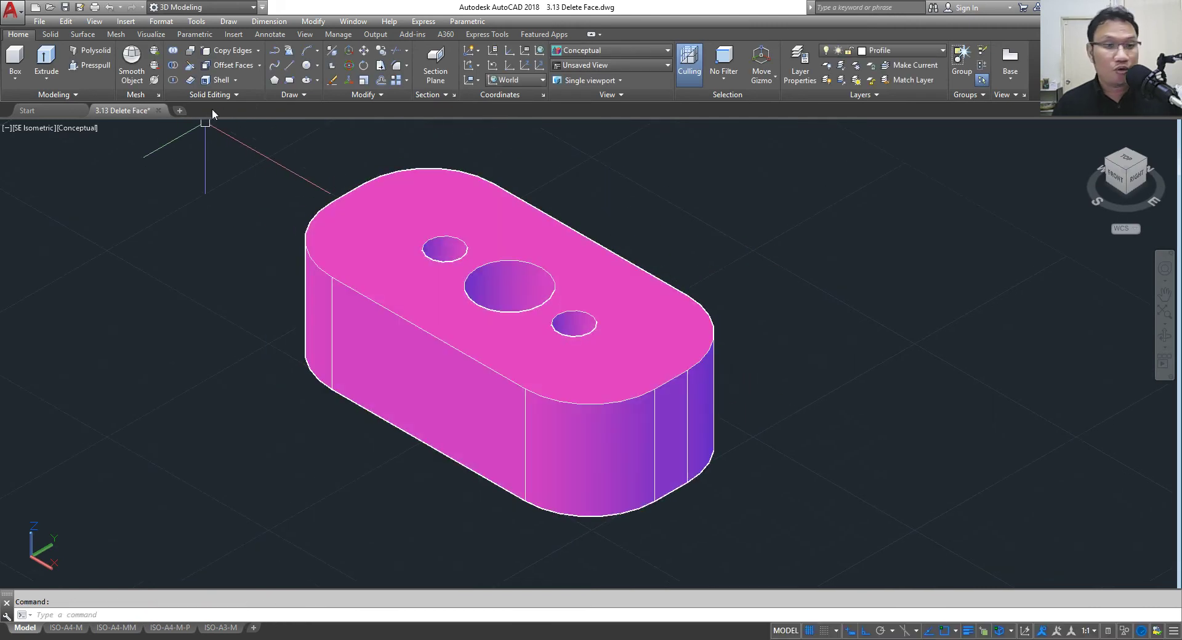
Step: Try Delete Faces on the large central hole, then cancel, leaving the block unchanged
left_click(259, 65)
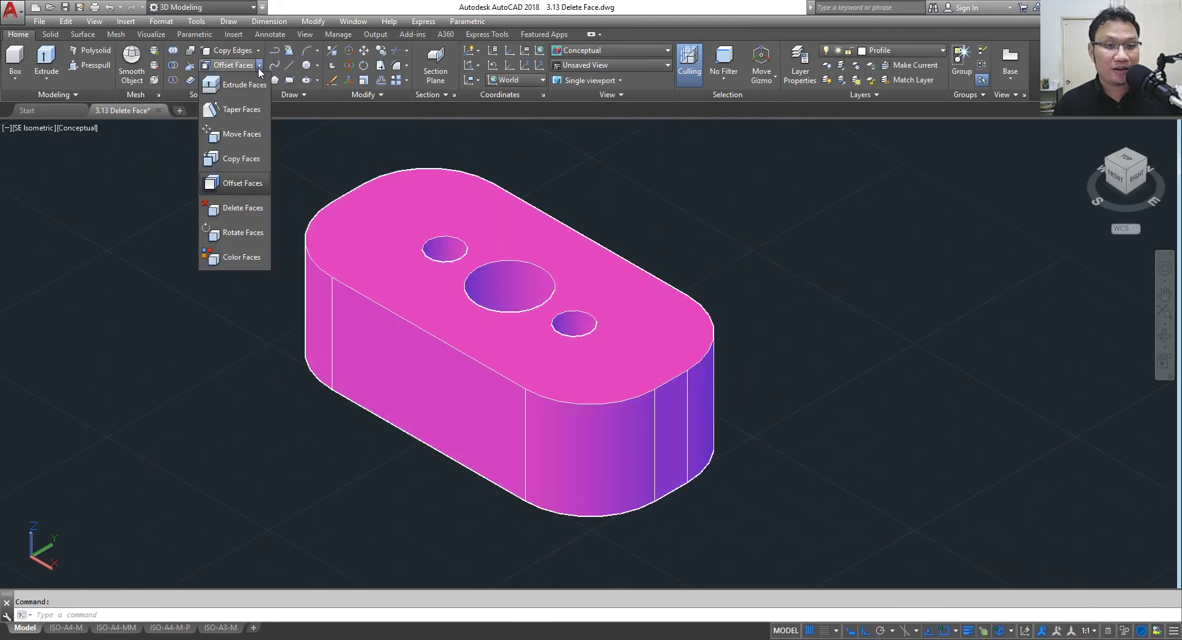
left_click(242, 208)
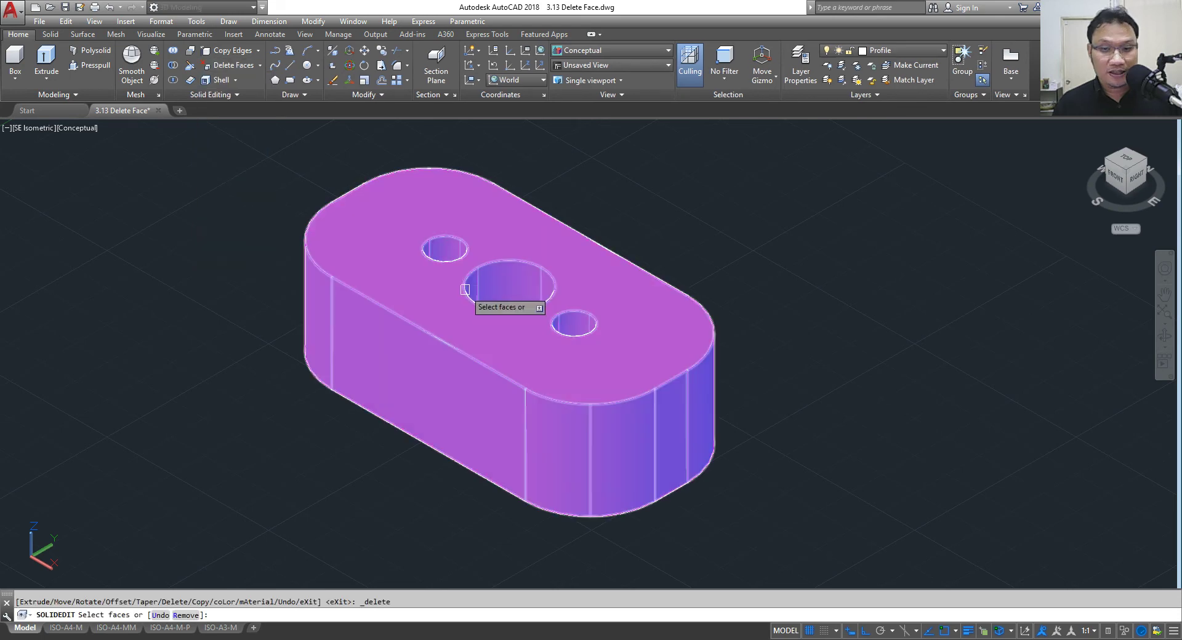
left_click(509, 289)
key("Return")
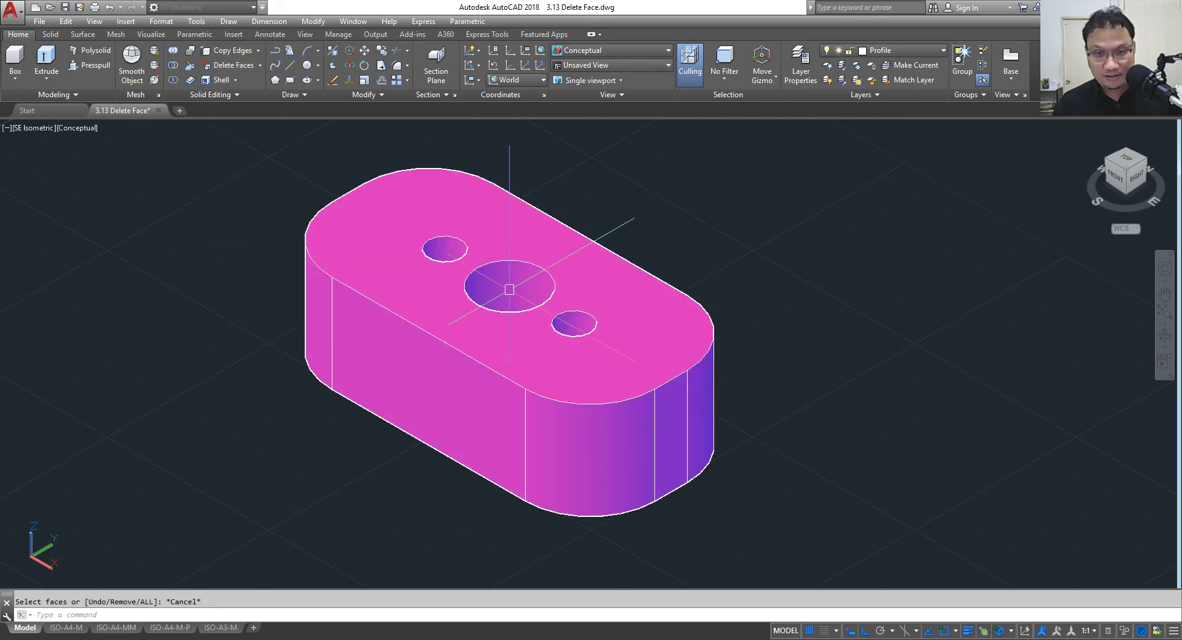
key("Return")
key("Escape")
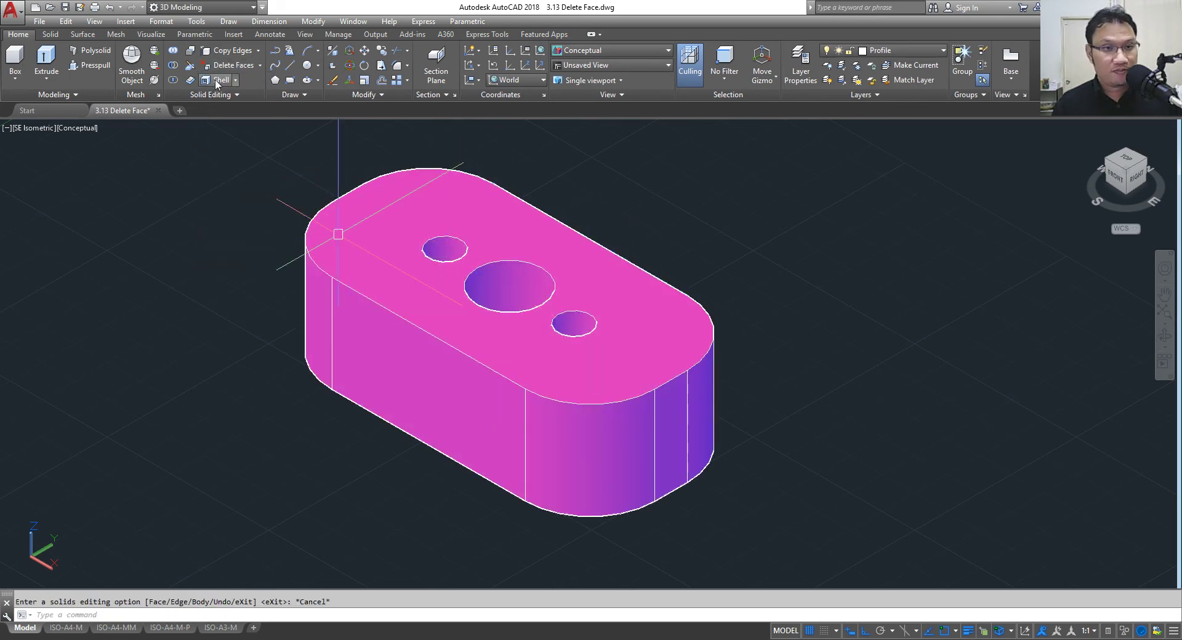
Step: Delete the upper-left small hole from the block
left_click(261, 71)
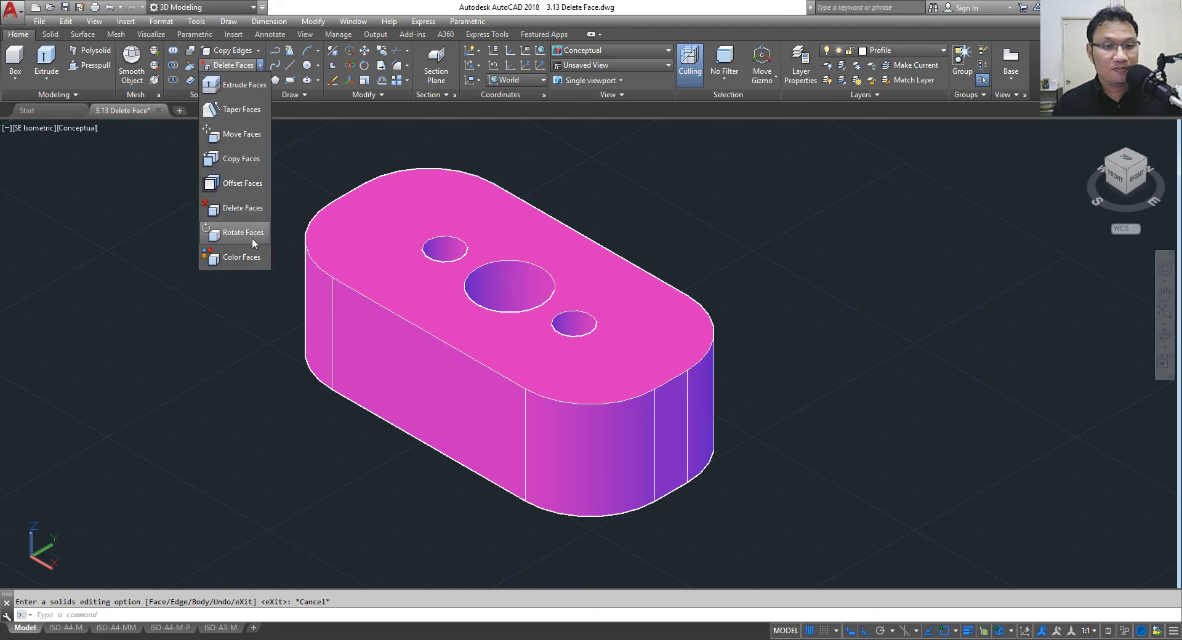
left_click(257, 215)
scroll(510, 288, "up", 2)
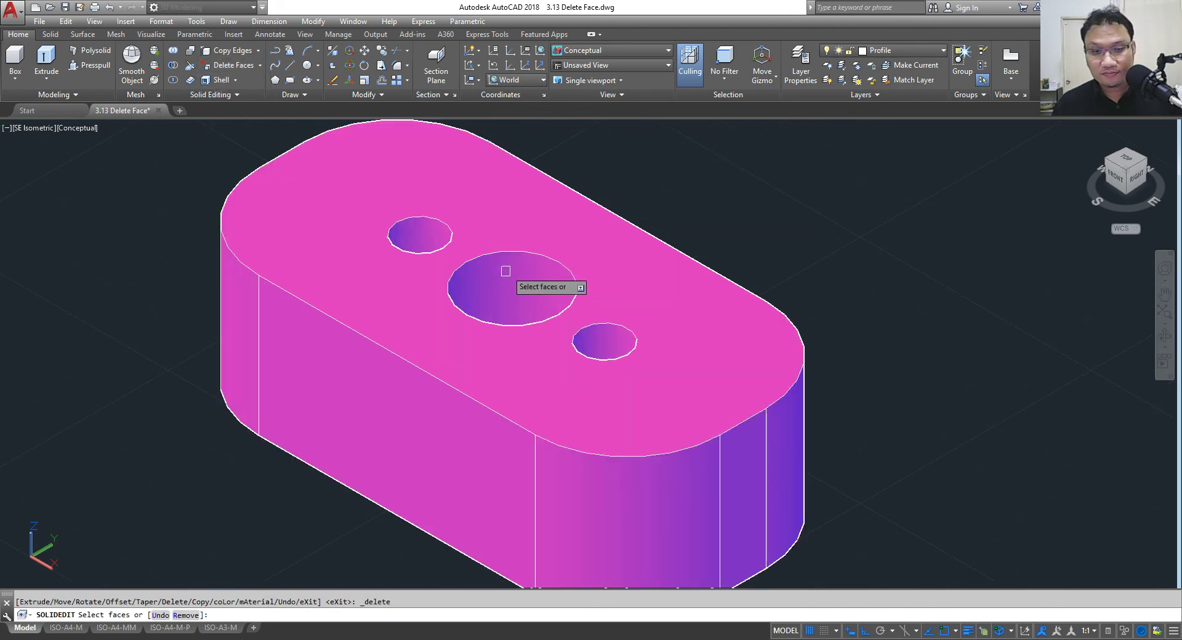
left_click(420, 237)
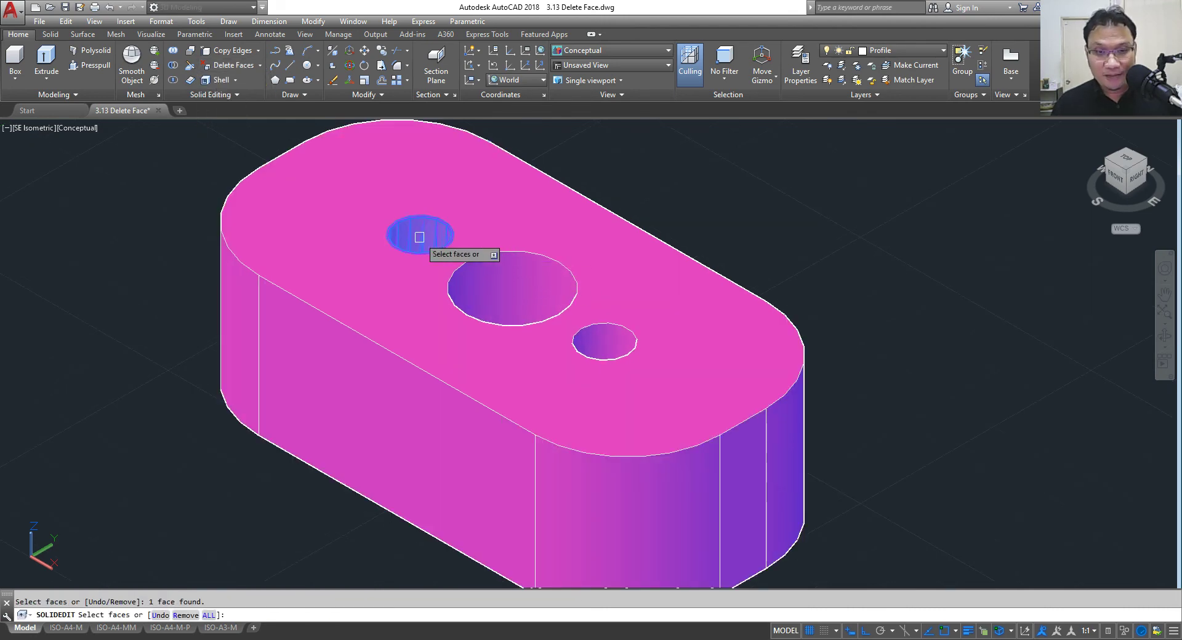
right_click(591, 164)
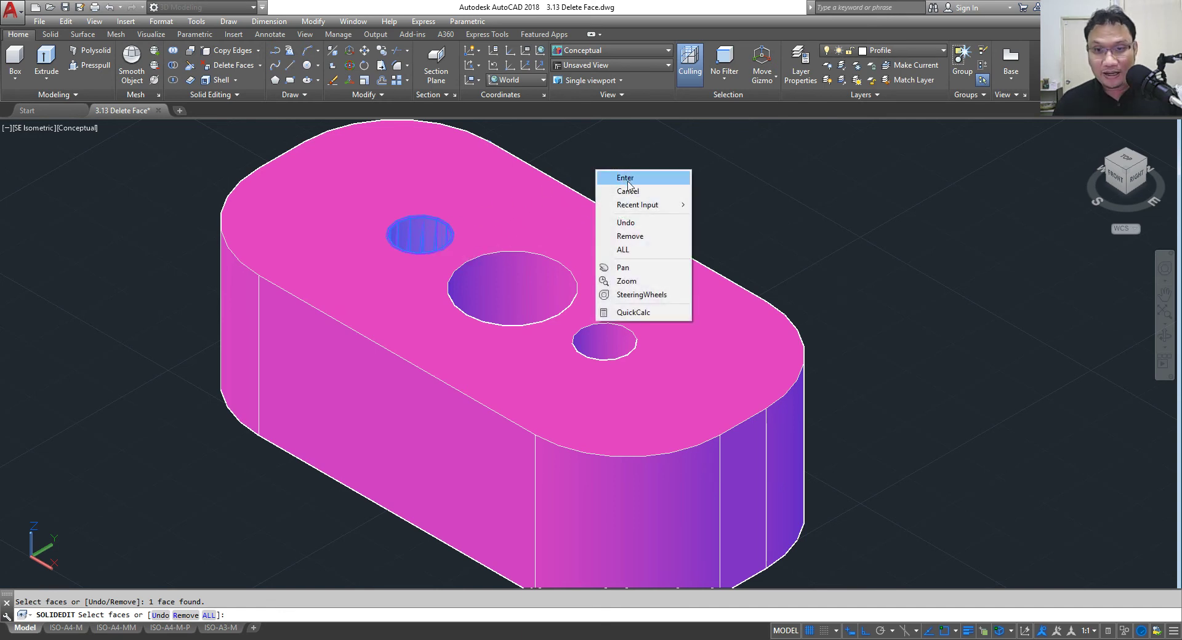
left_click(627, 174)
key("Return")
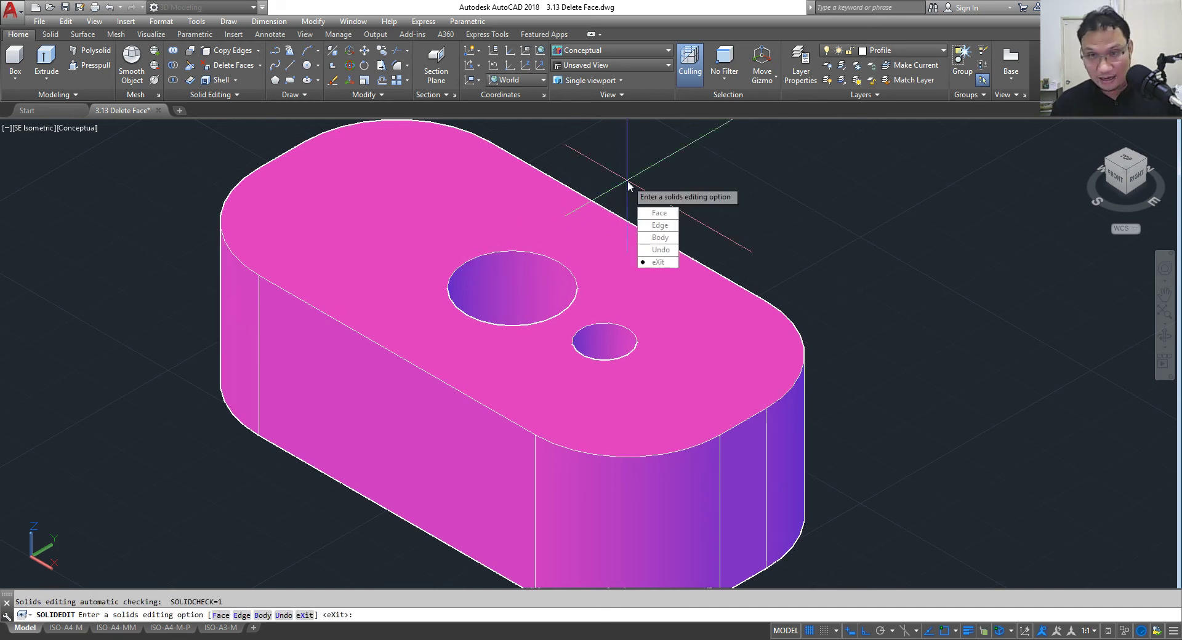
key("Return")
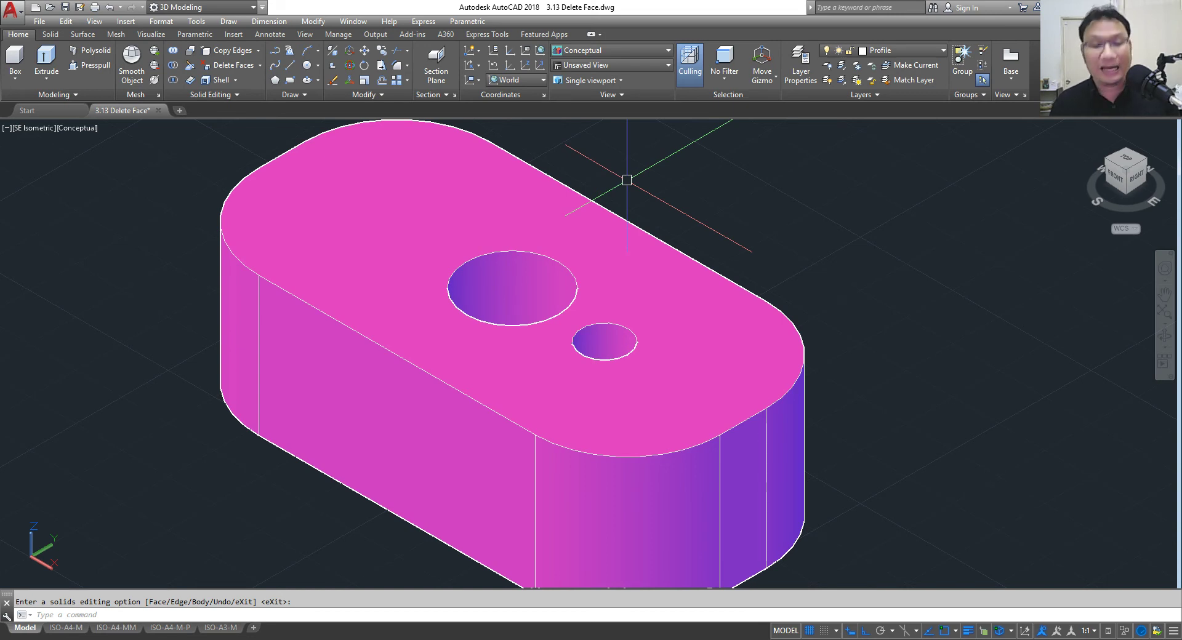
Step: Delete the remaining small hole, then close the 3.13 Delete Face drawing
left_click(231, 65)
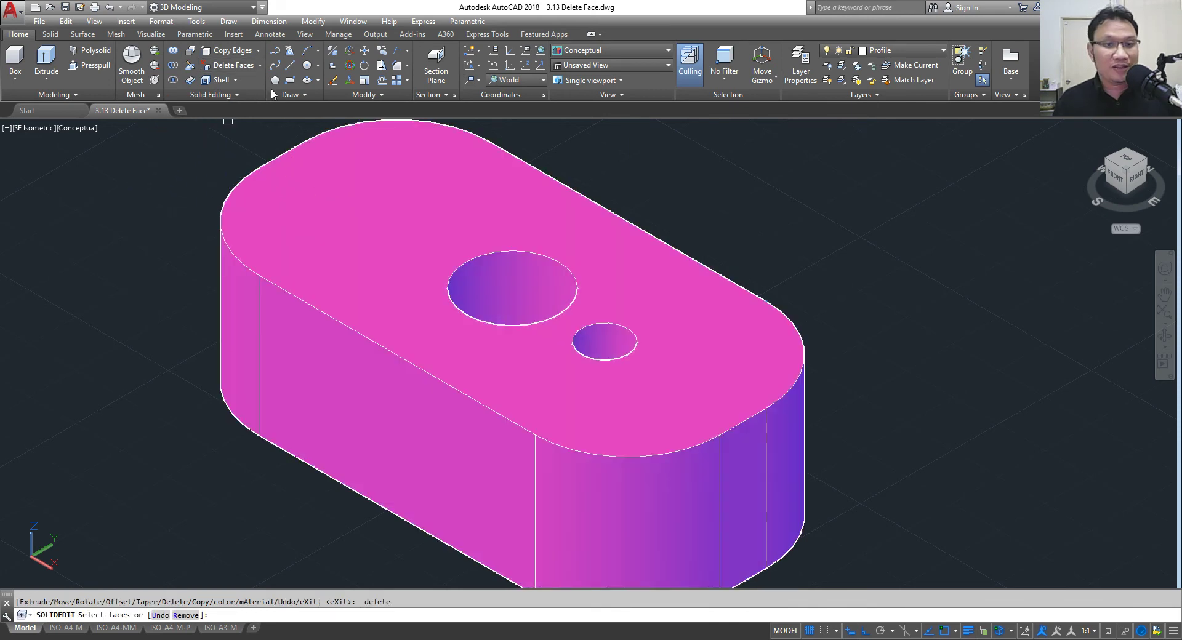
left_click(605, 349)
right_click(738, 249)
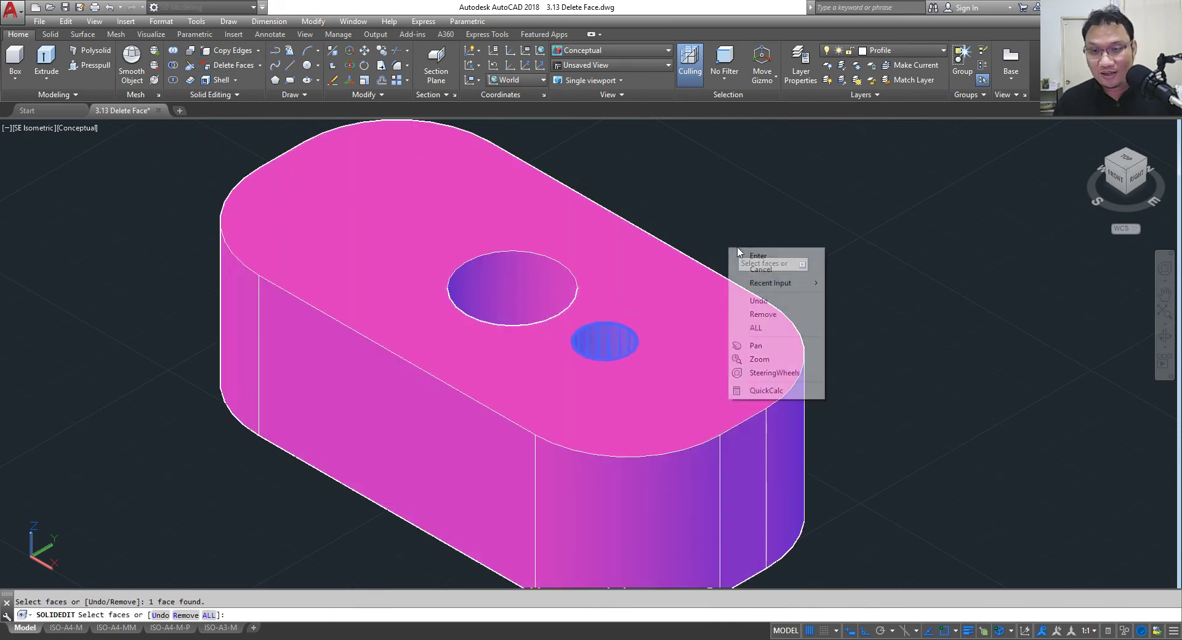
left_click(752, 255)
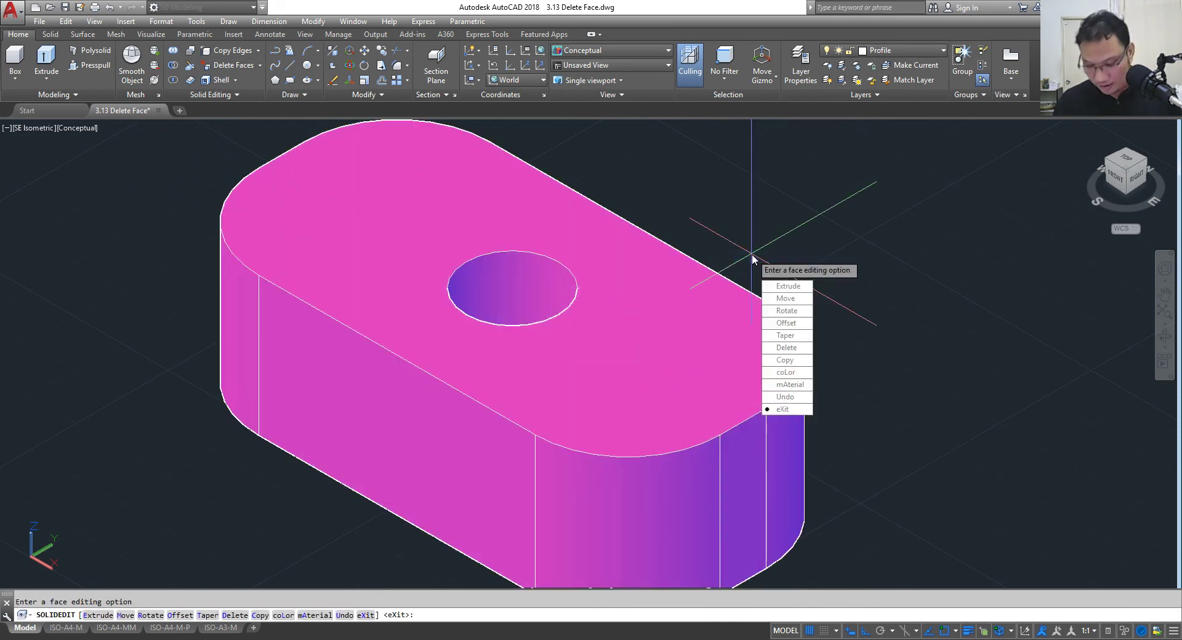
key("Return")
scroll(773, 261, "down", 2)
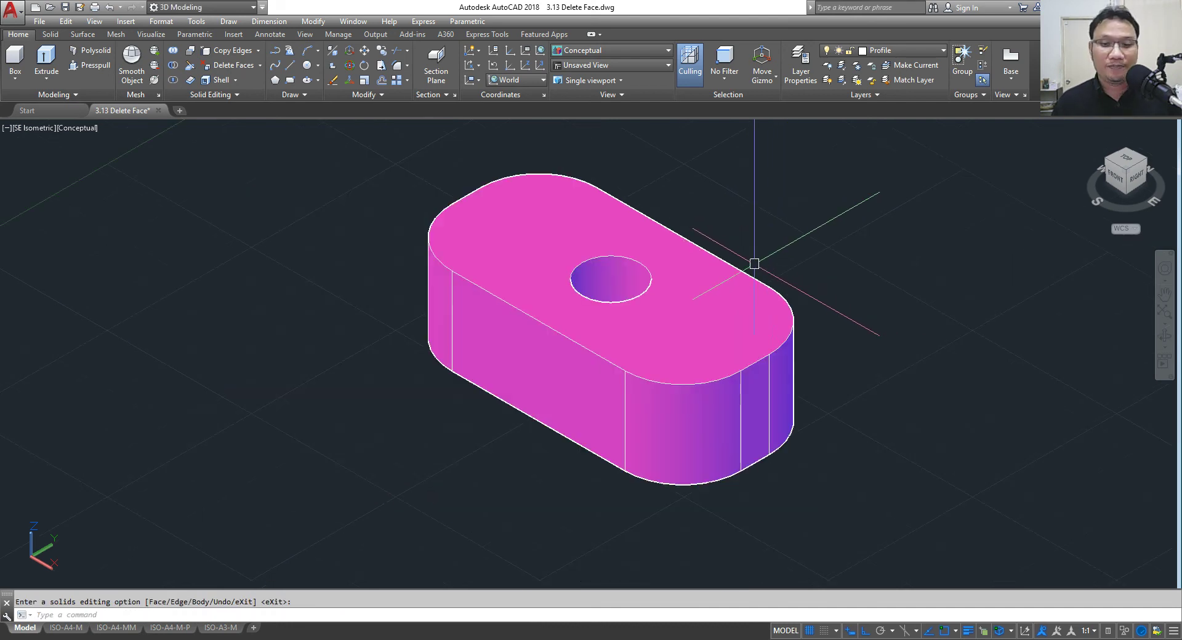
left_click(158, 110)
Step: Discard changes to 3.13 and open 3.14 Color Face.dwg
left_click(638, 354)
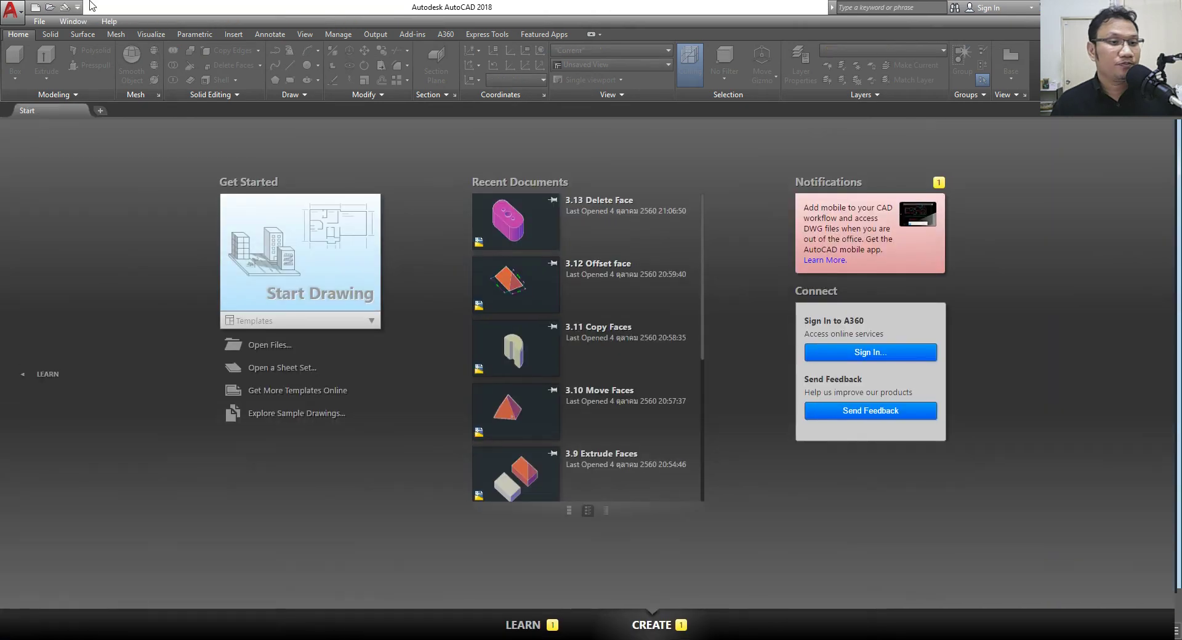
key("ctrl+o")
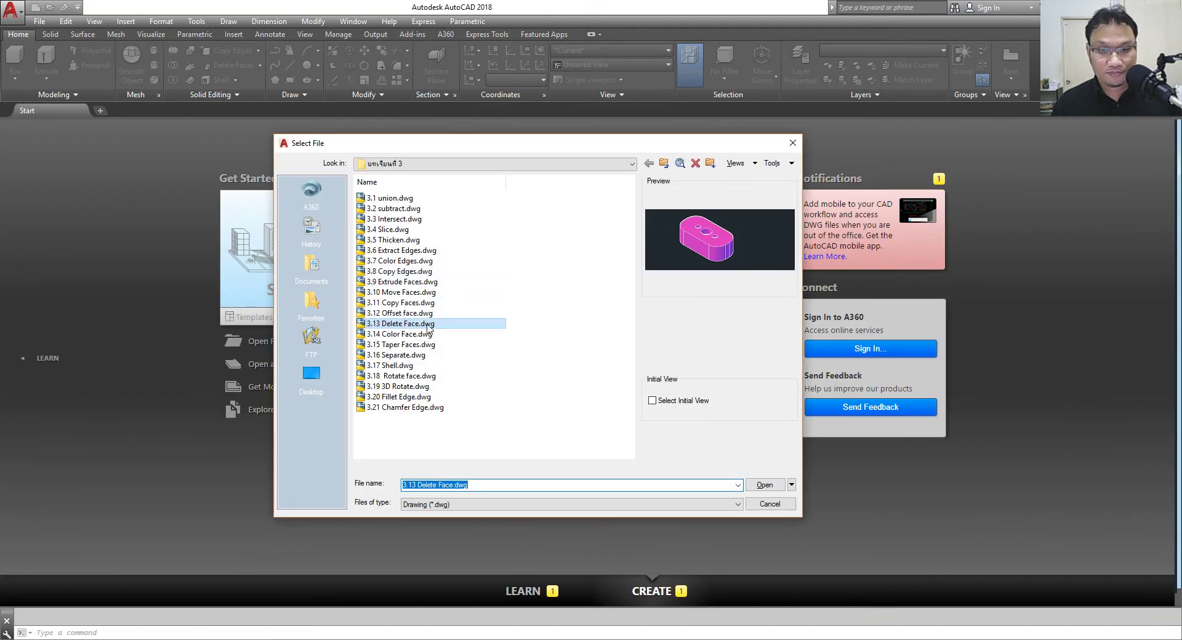
left_click(400, 334)
left_click(765, 485)
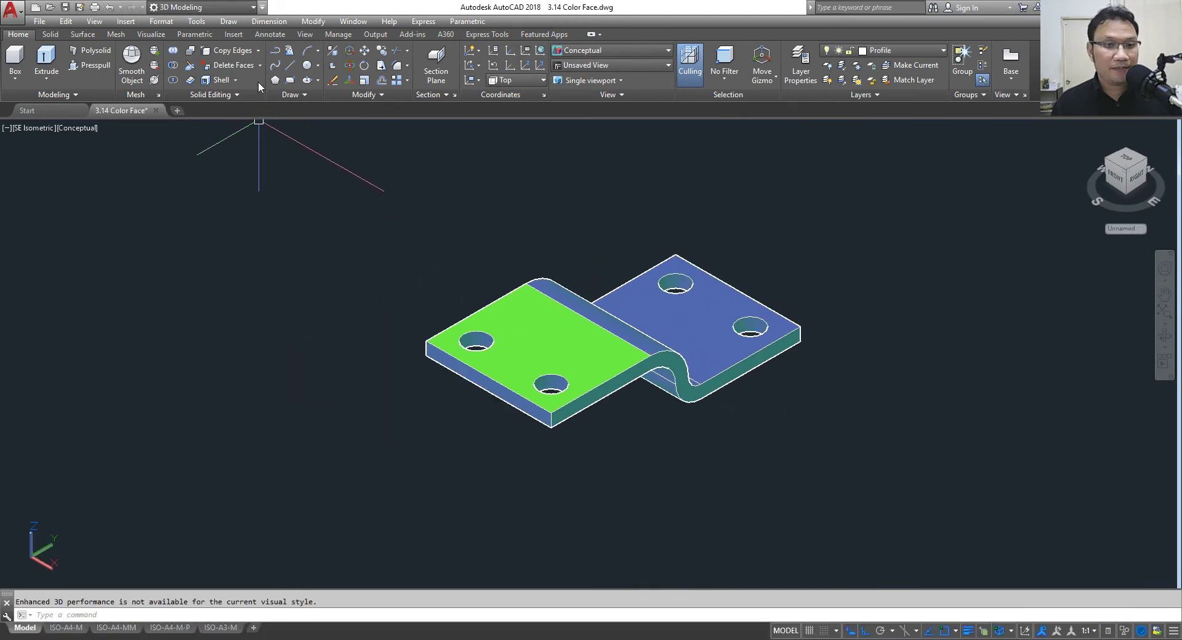
Step: Colour the right plate's top face yellow, then close the drawing
left_click(259, 66)
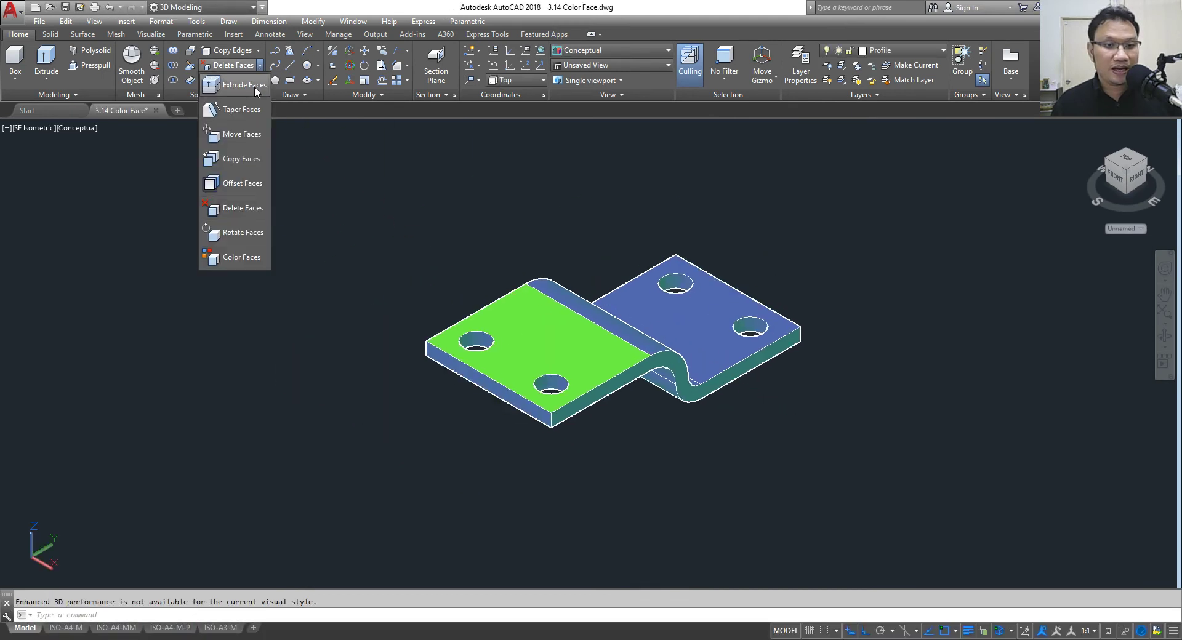
left_click(249, 258)
left_click(710, 326)
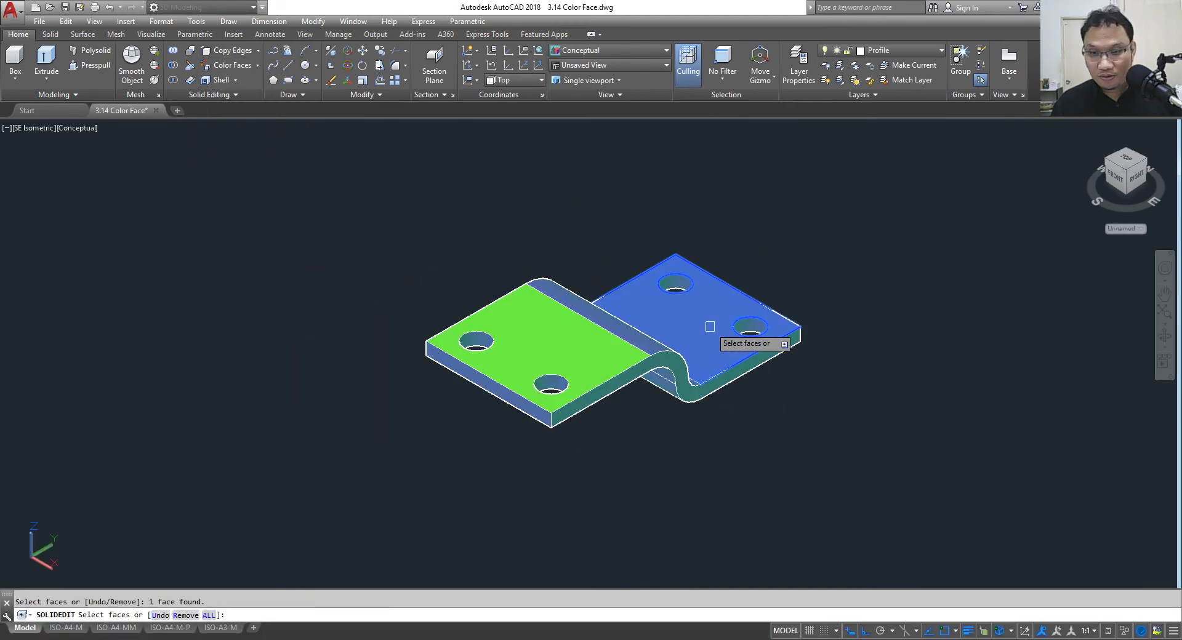
right_click(709, 326)
left_click(736, 320)
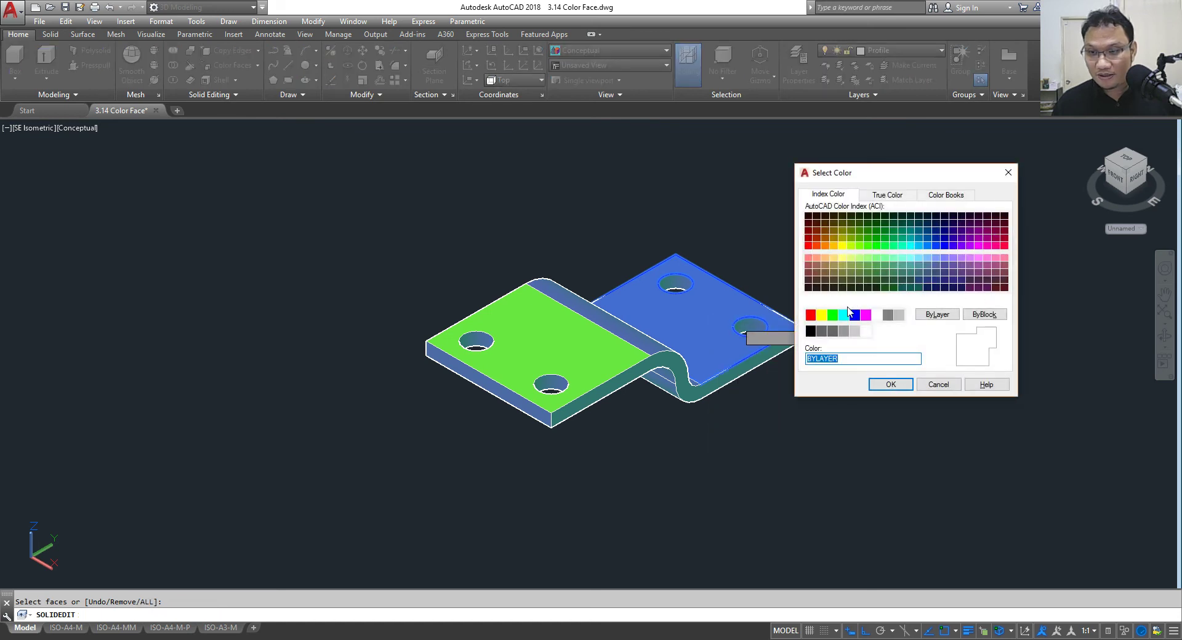
left_click(820, 315)
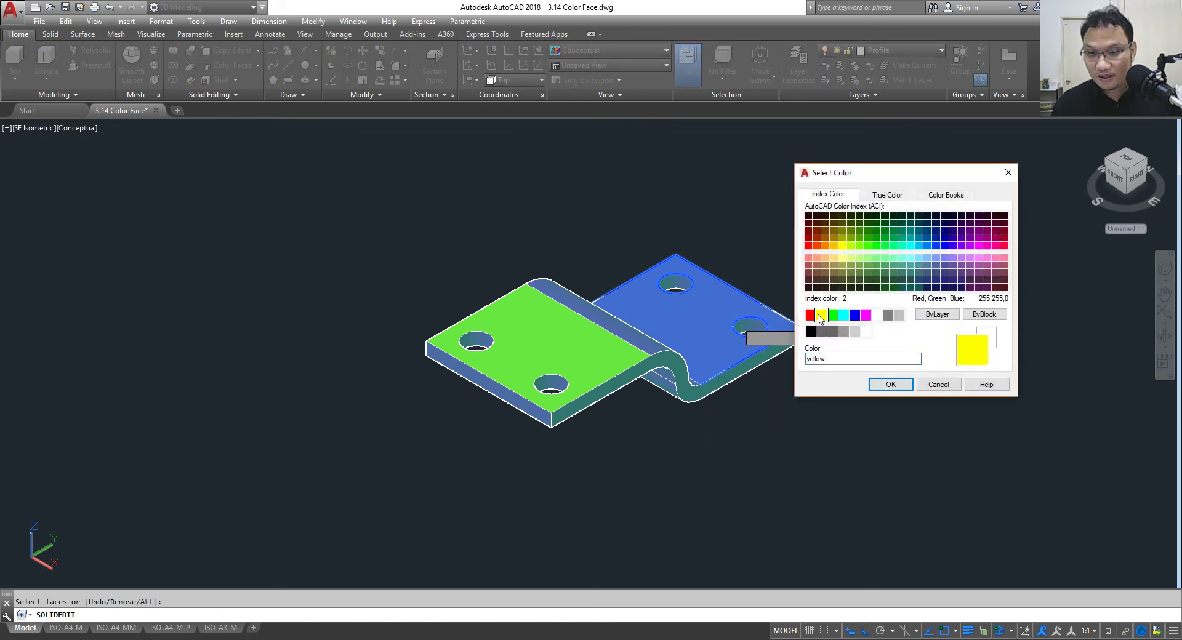
left_click(886, 386)
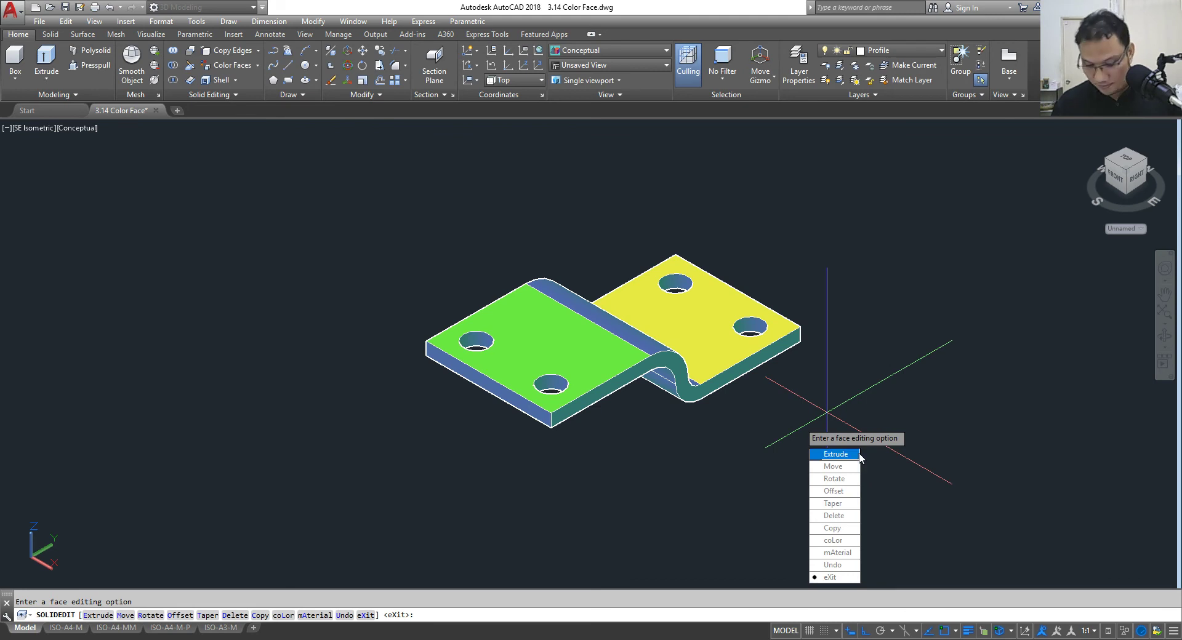
key("Return")
key("Return")
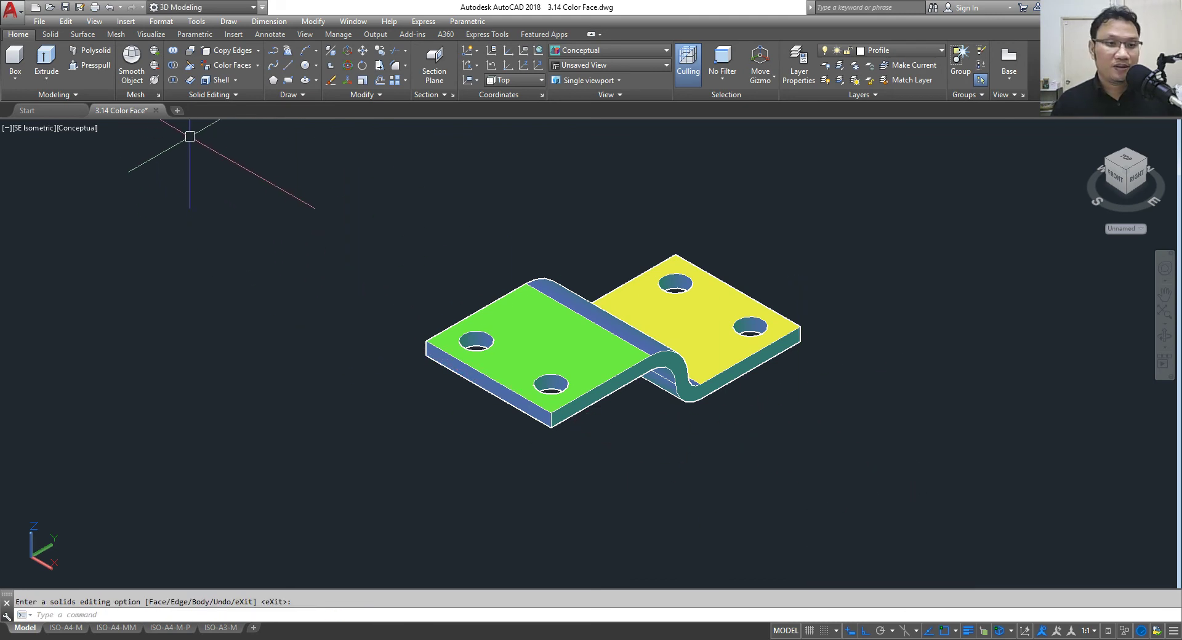
left_click(156, 111)
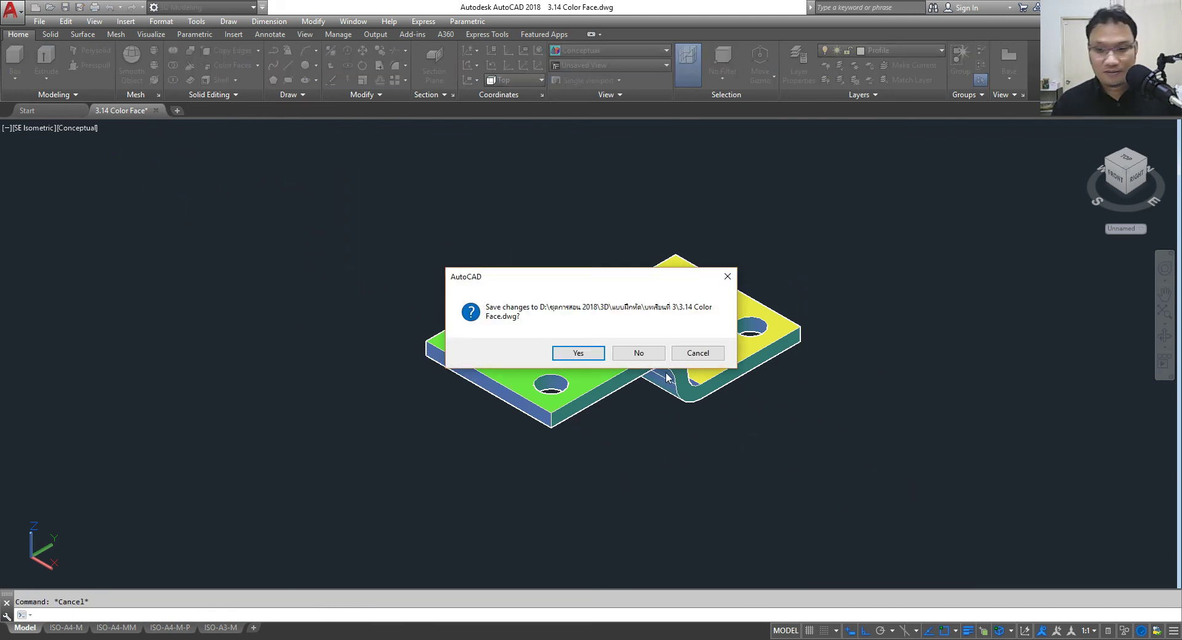
Step: Discard changes to 3.14 and open 3.15 Taper Faces.dwg
left_click(639, 353)
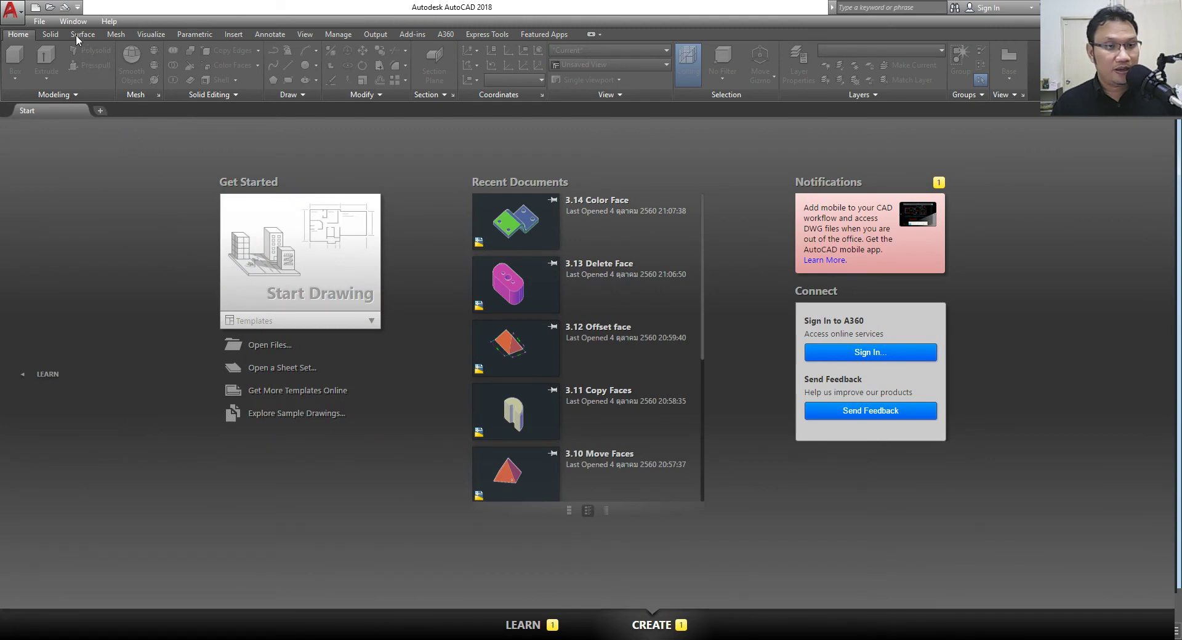
key("ctrl+o")
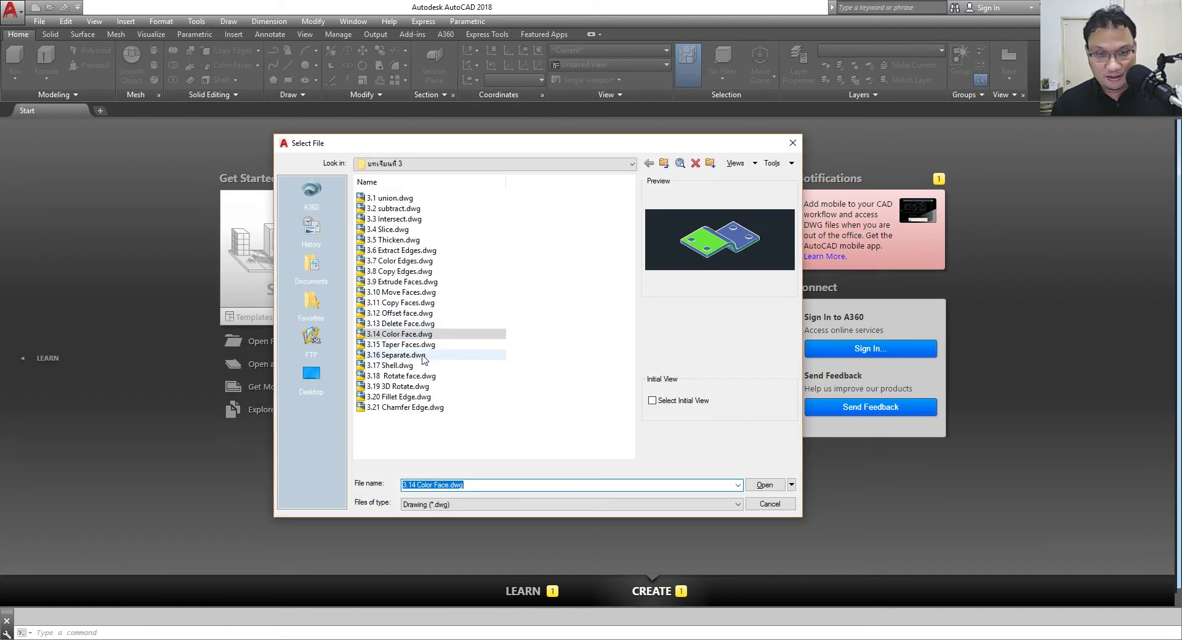
left_click(414, 345)
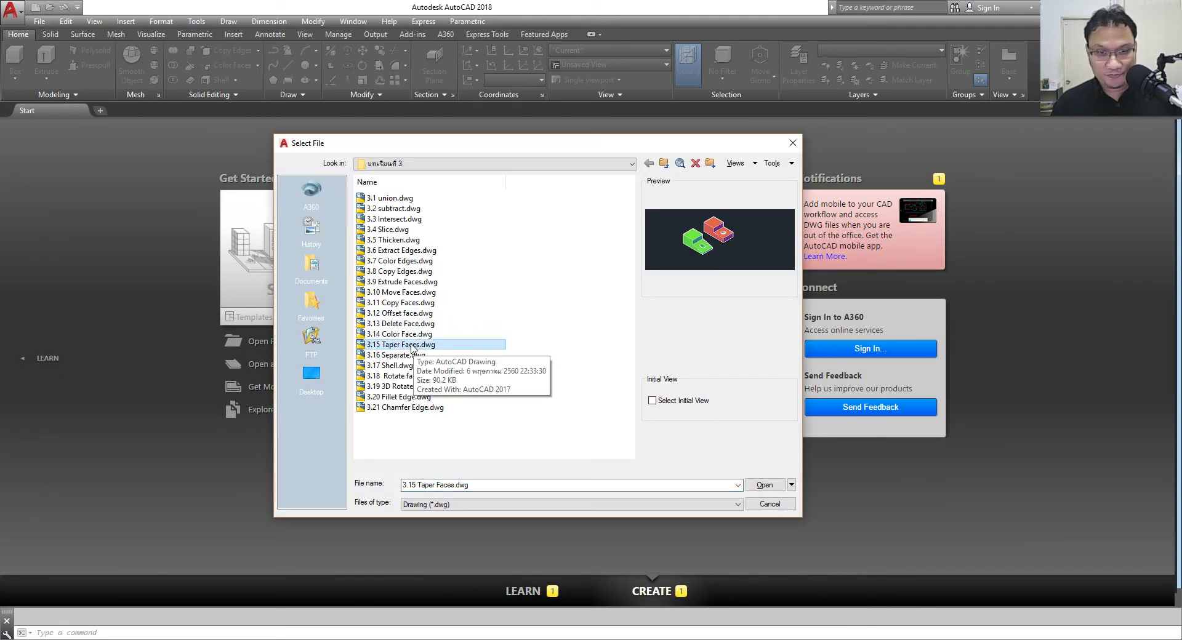
left_click(761, 489)
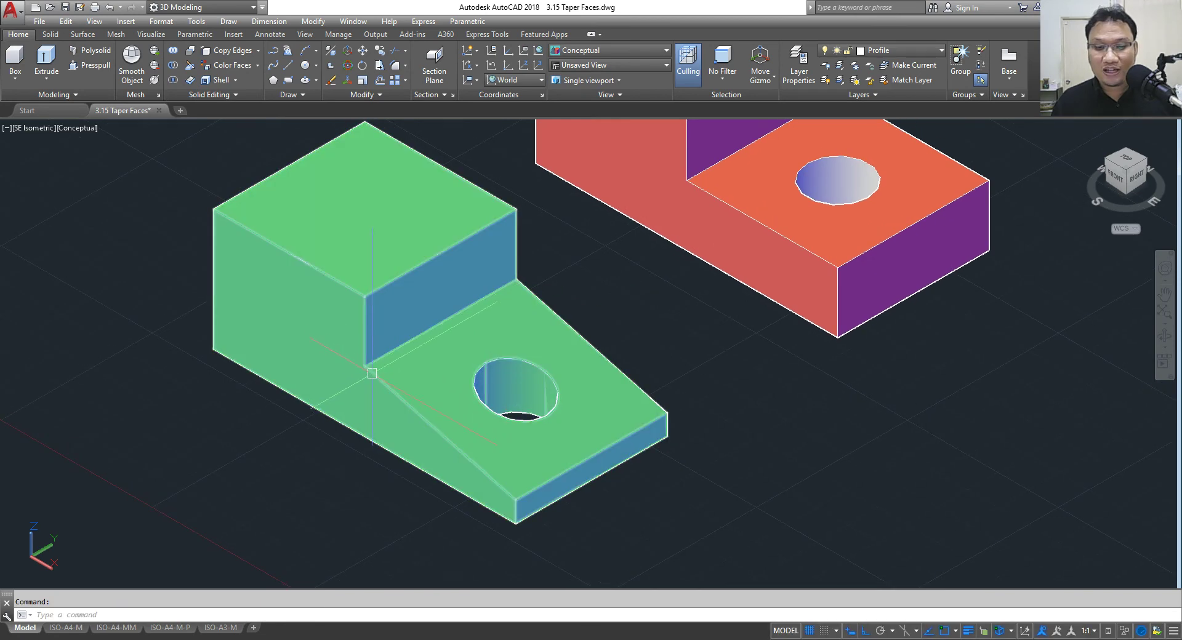
Step: Taper the red part's holed top face by 10 degrees, then close without saving
scroll(481, 390, "down", 2)
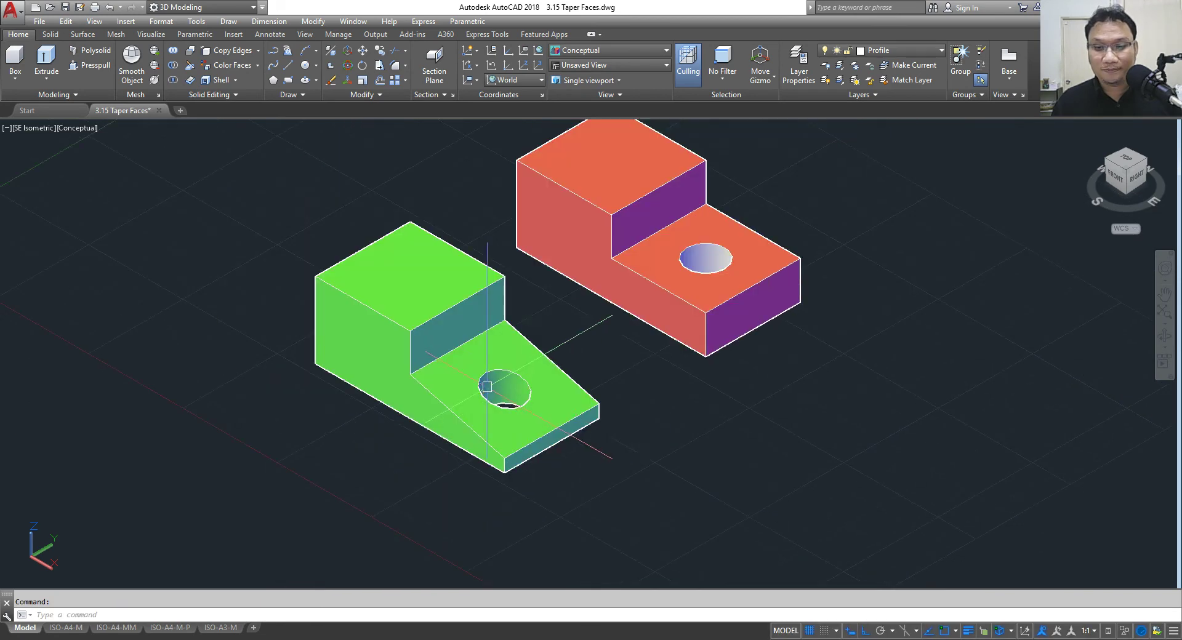
left_click(257, 69)
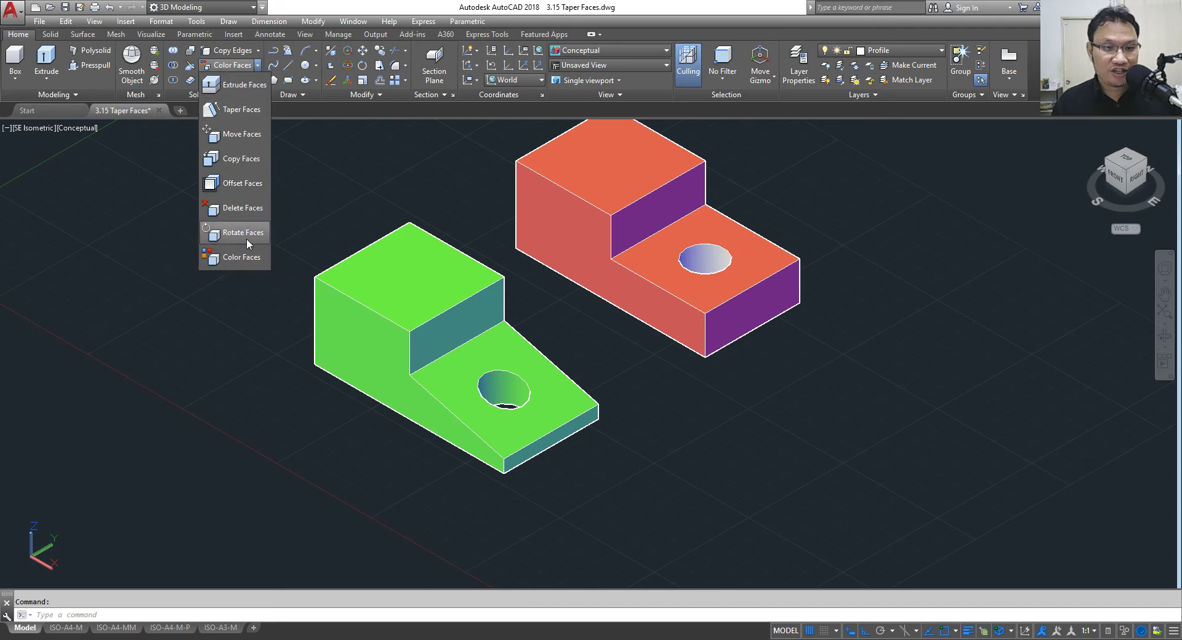
left_click(242, 110)
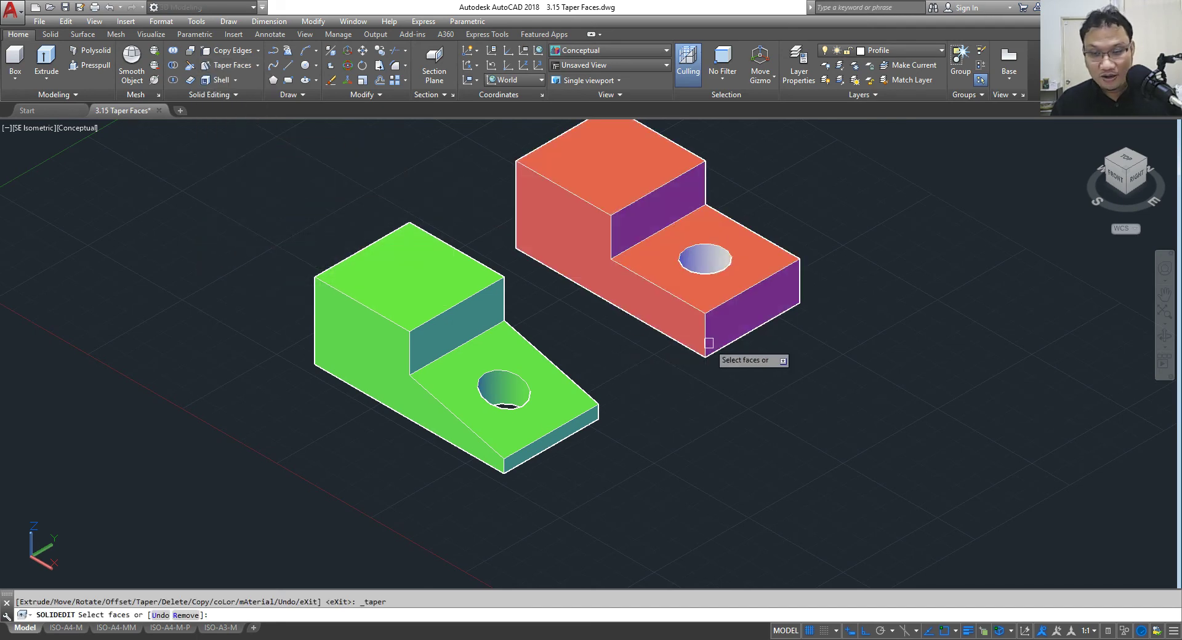
scroll(753, 256, "up", 2)
left_click(753, 256)
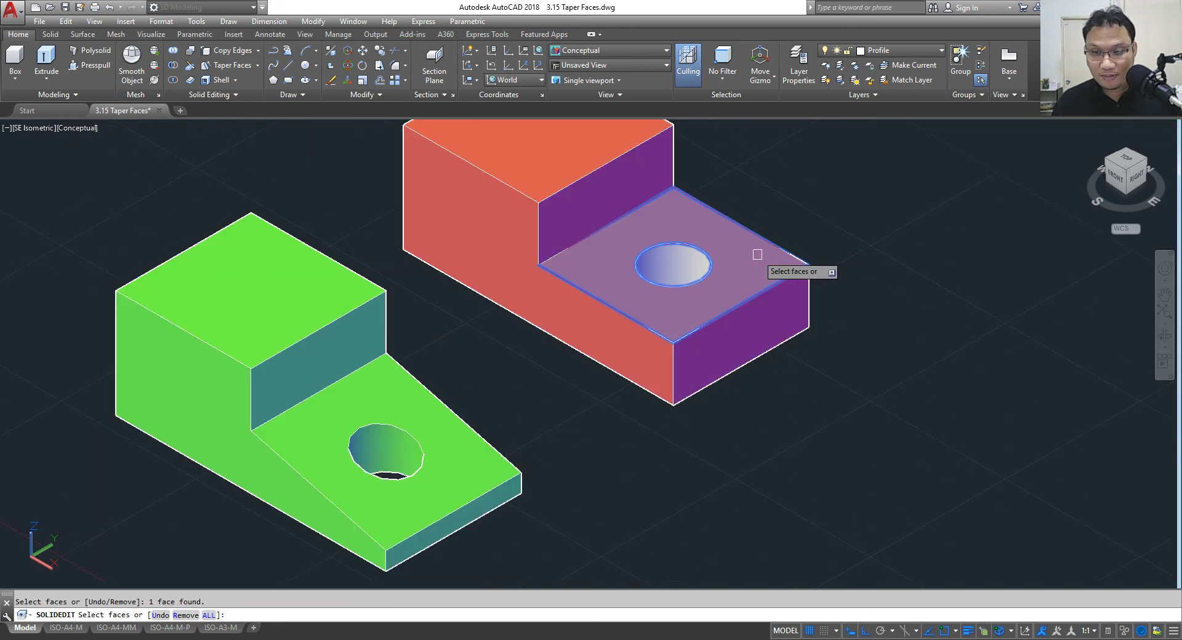
right_click(786, 193)
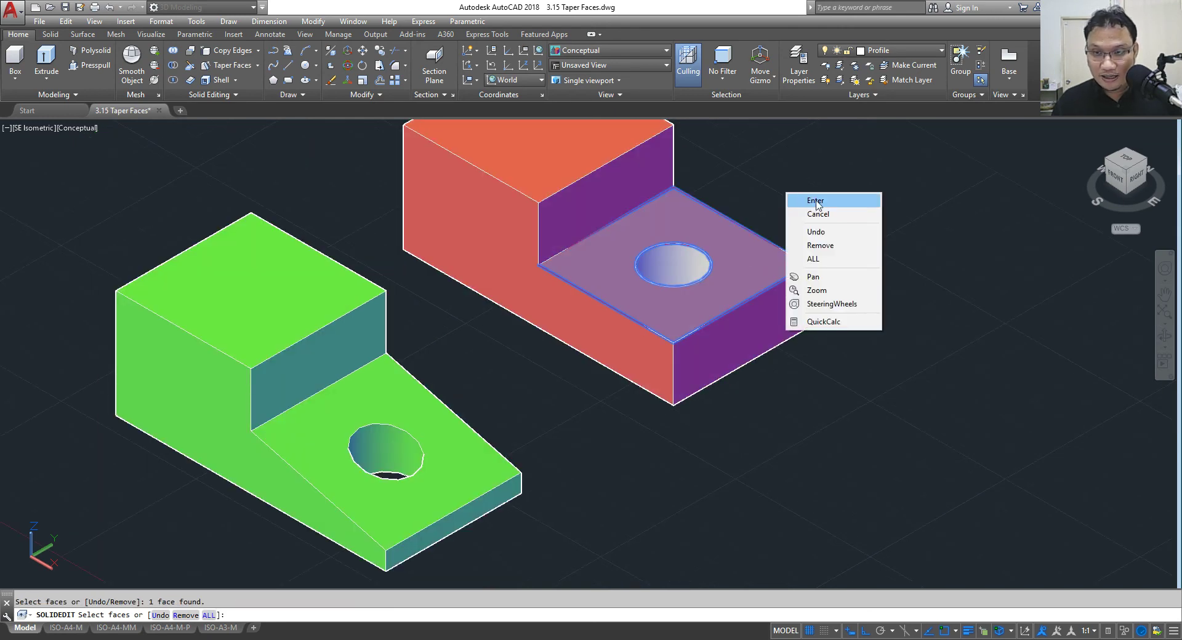
left_click(817, 204)
left_click(539, 265)
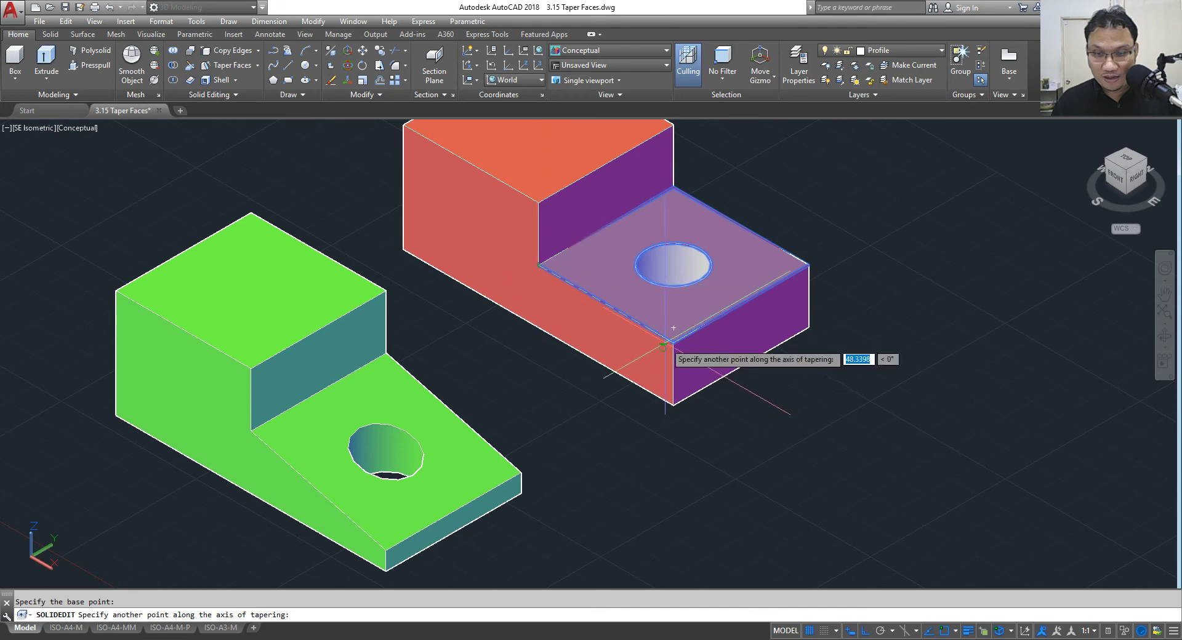
left_click(664, 346)
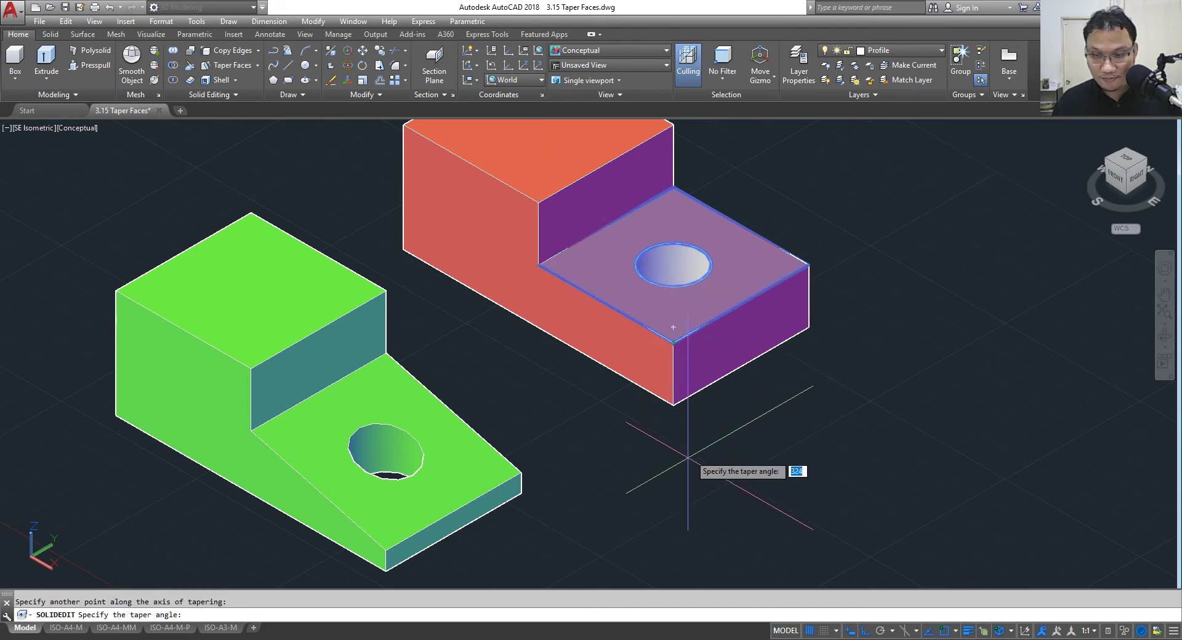
type("0")
key("Return")
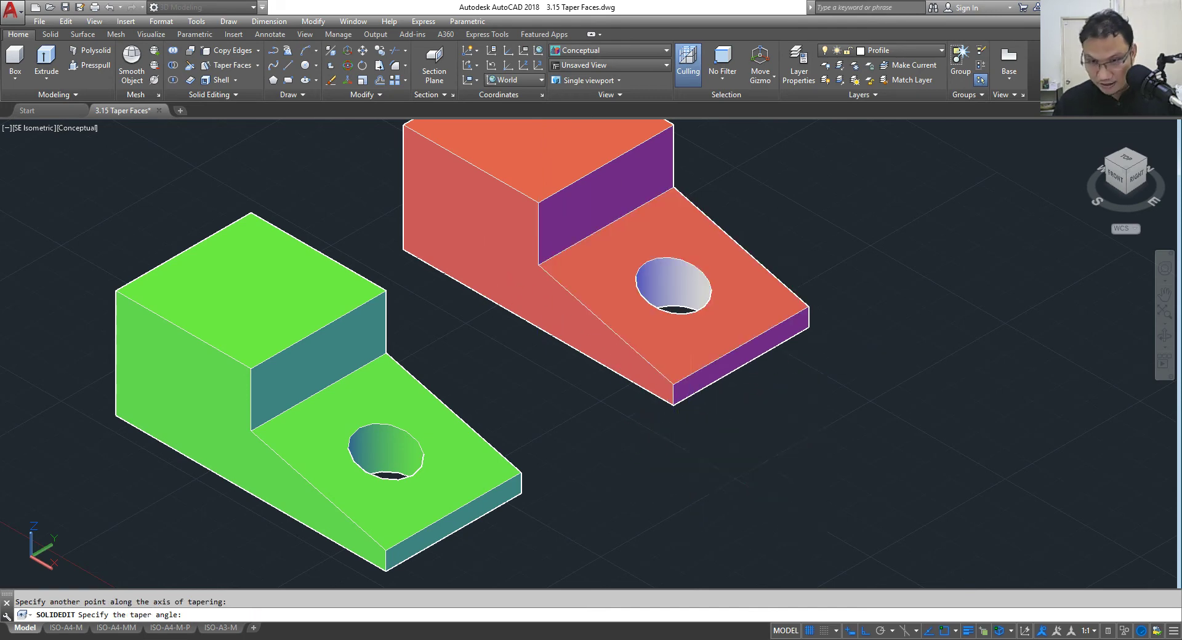
key("Return")
key("Return")
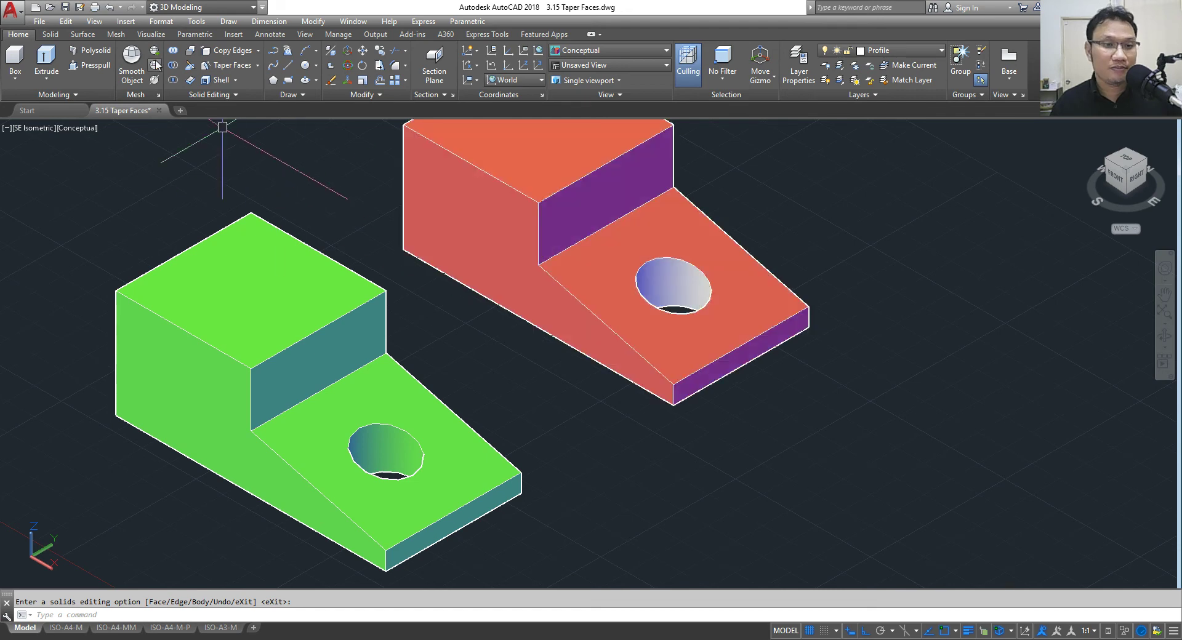
left_click(159, 110)
left_click(639, 354)
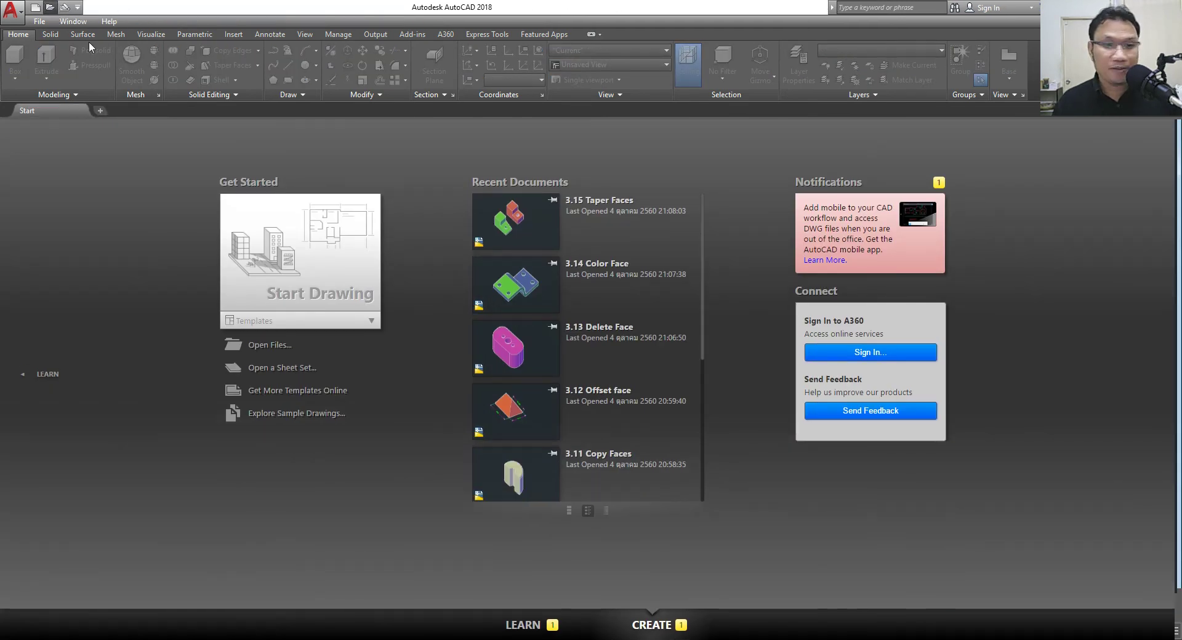
Step: Open 3.16 Separate.dwg and split its cube stack into separate solids
left_click(50, 7)
left_click(393, 355)
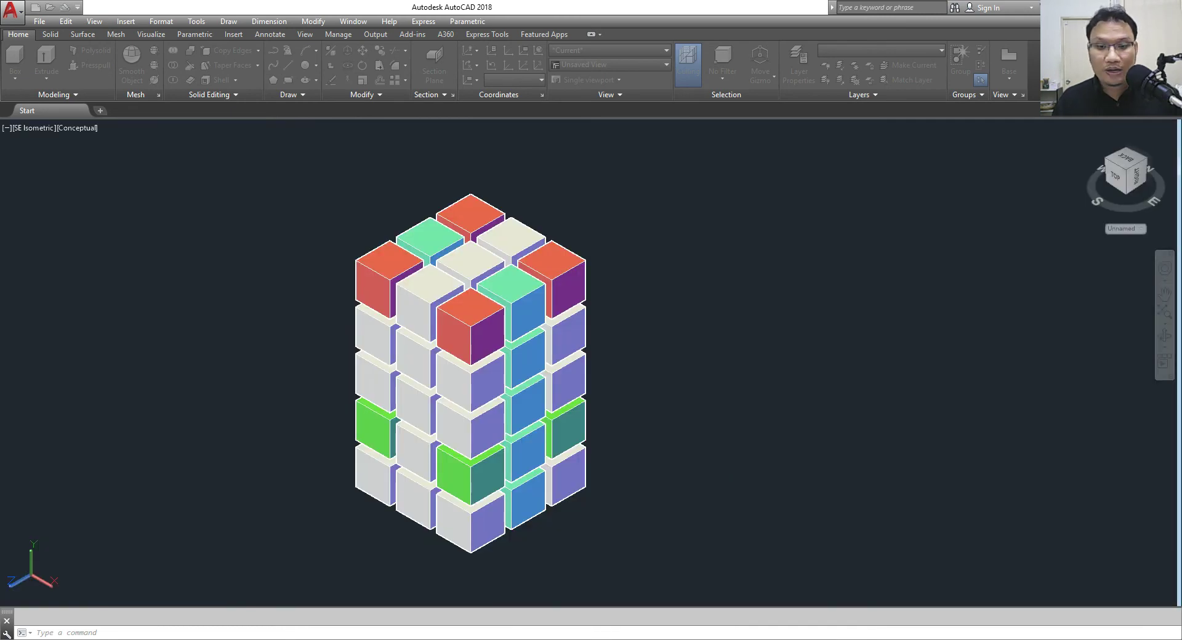
key("Escape")
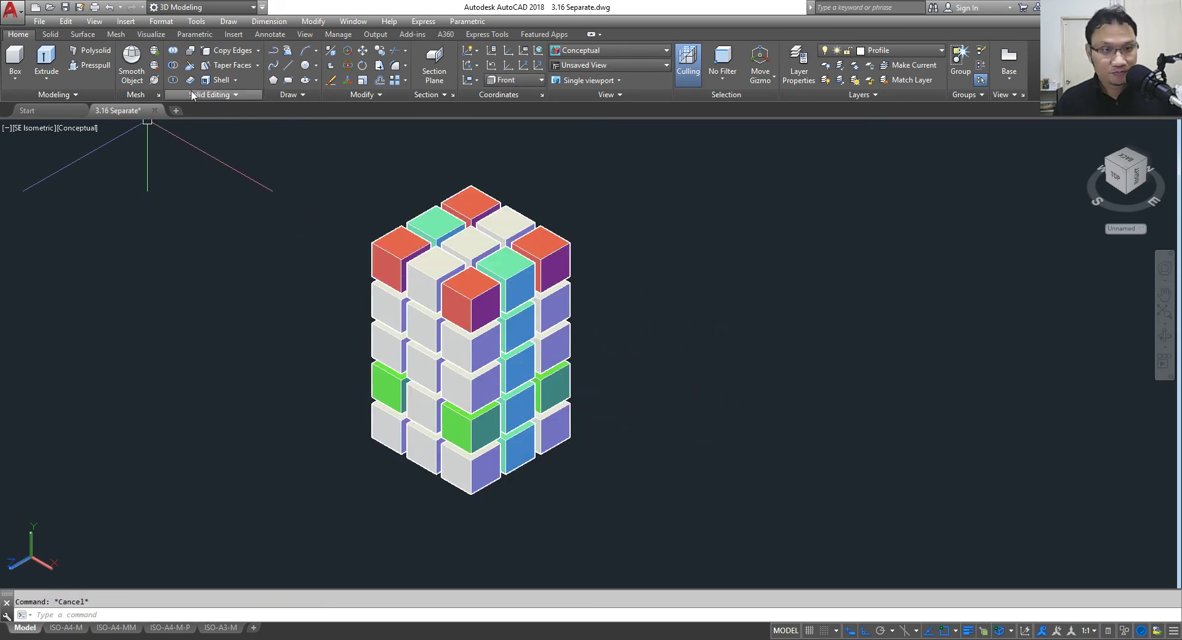
left_click(235, 81)
left_click(245, 103)
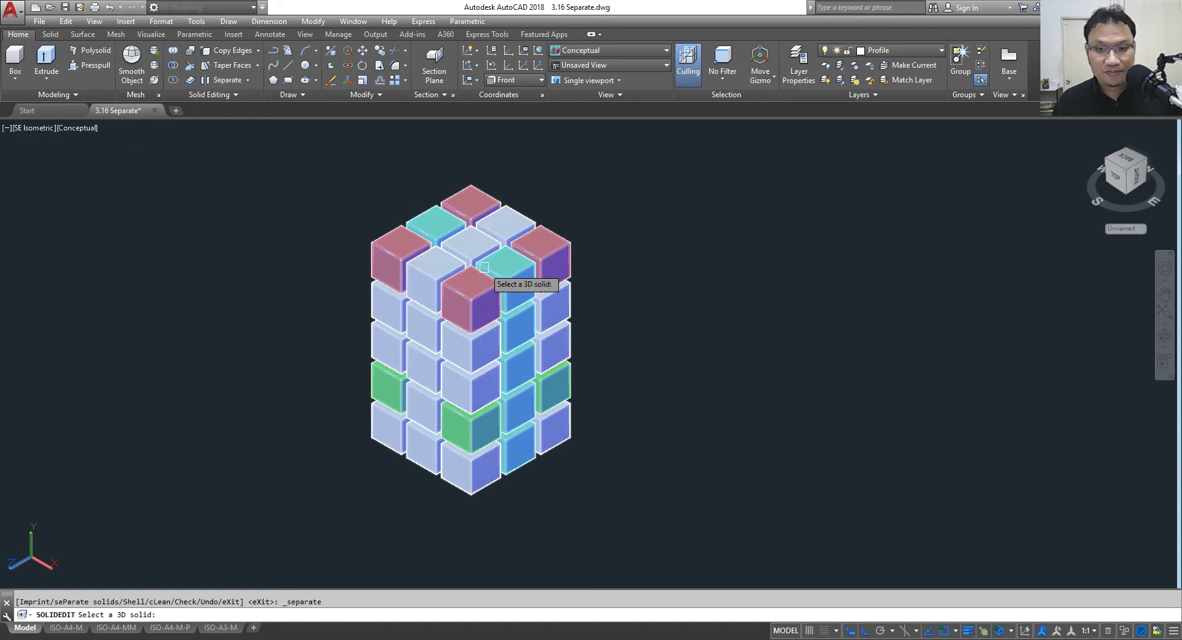
key("Return")
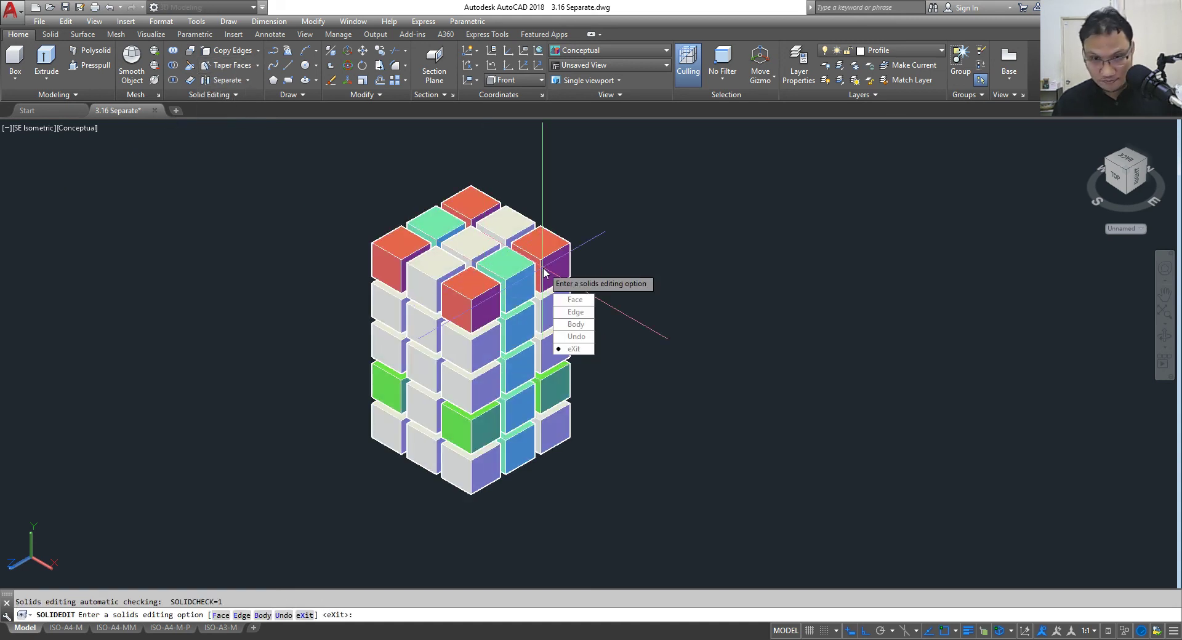
key("Return")
Step: Erase the top-right red cube and three white cubes, then close the drawing
left_click(544, 255)
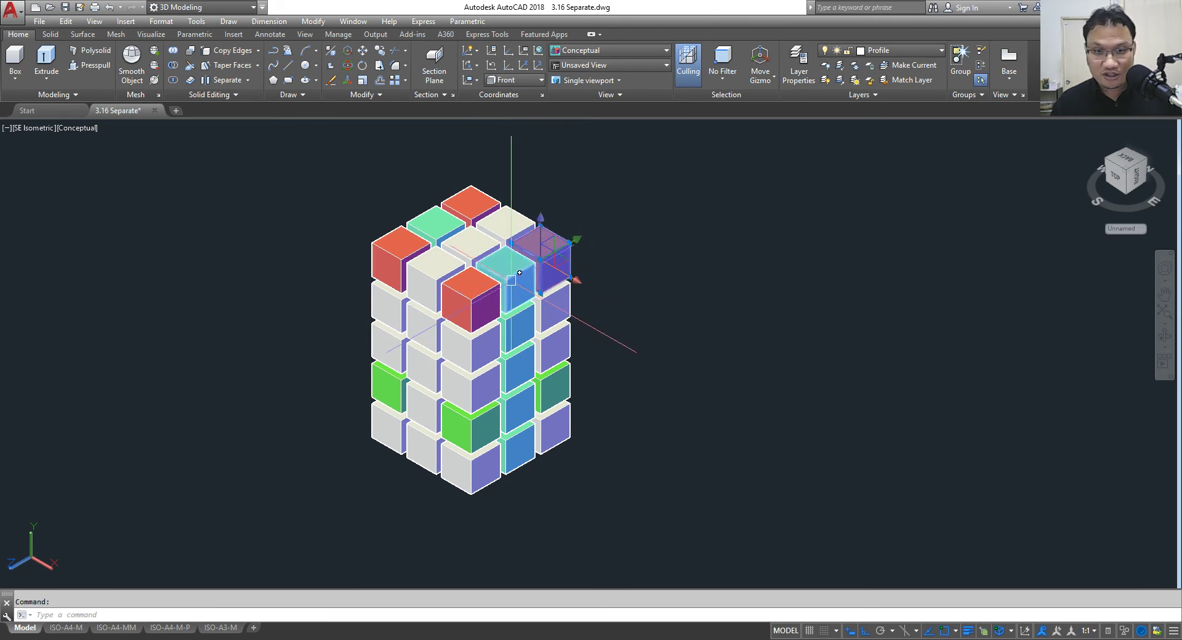
key("Delete")
left_click(470, 245)
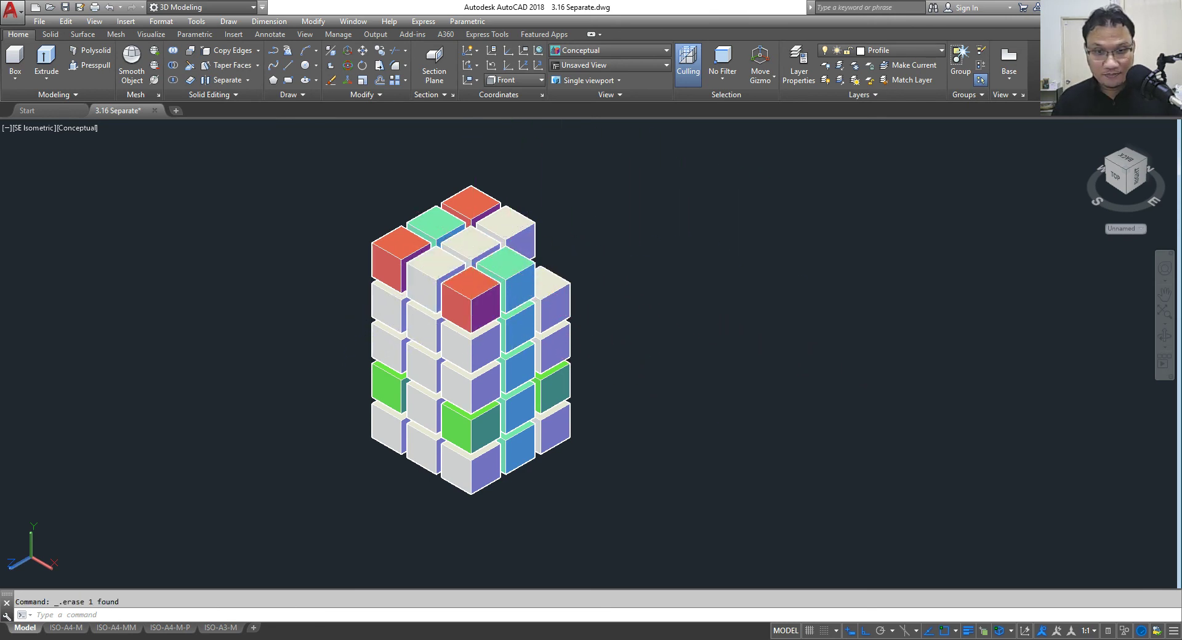
key("Delete")
left_click(434, 265)
key("Delete")
left_click(432, 338)
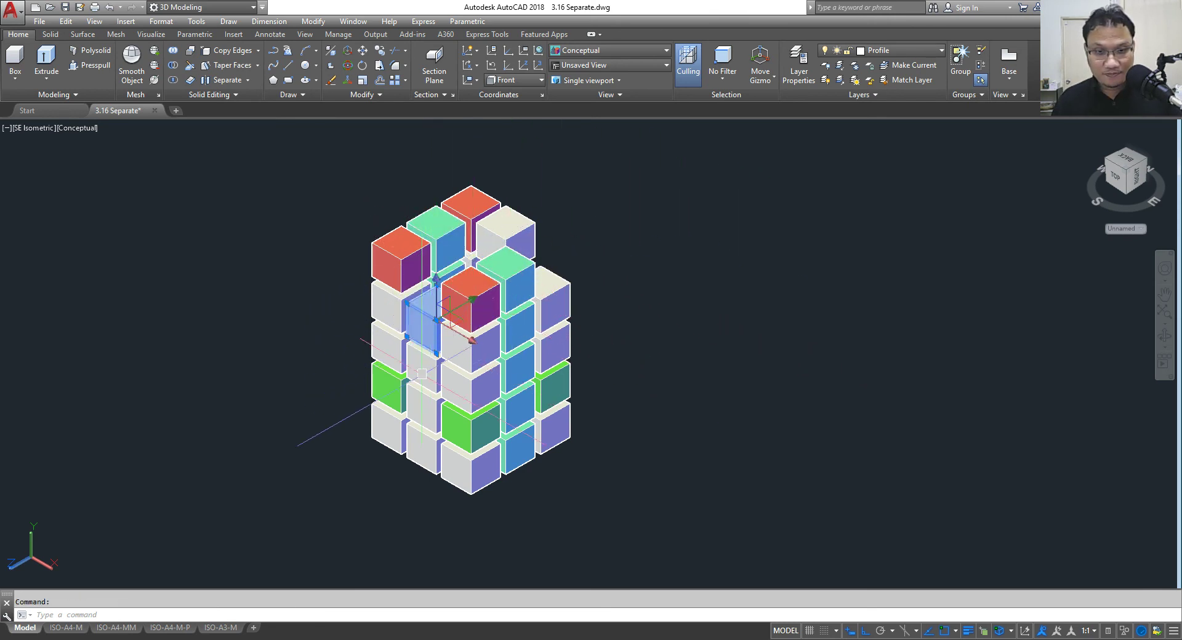
key("Delete")
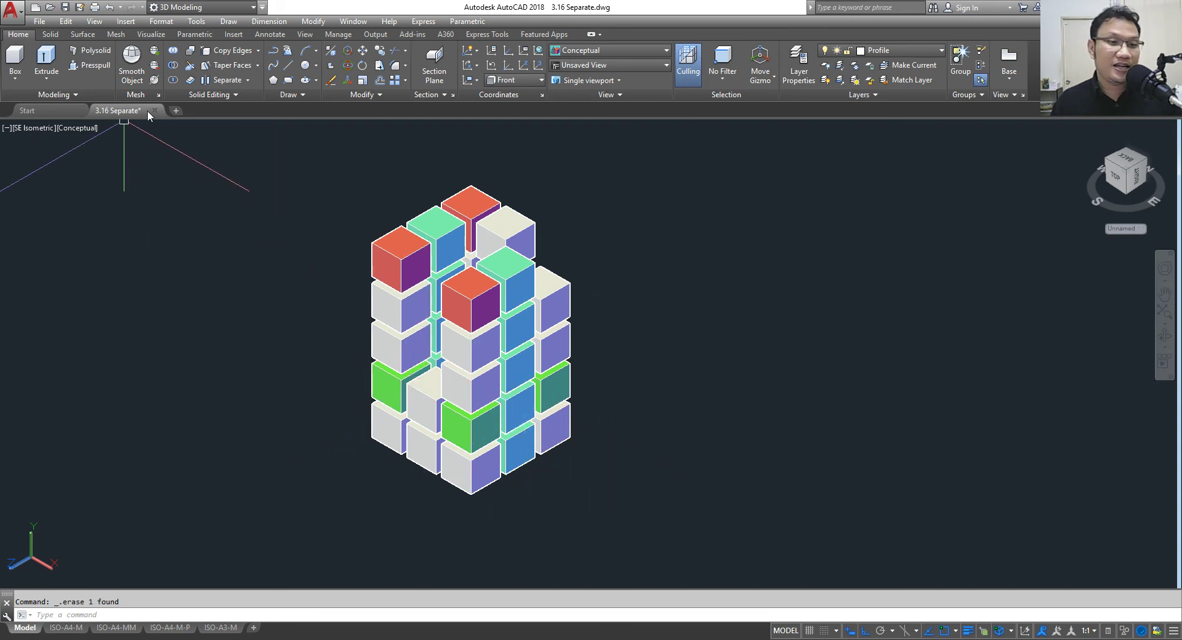
left_click(154, 111)
Step: Discard changes to 3.16 and open 3.17 Shell.dwg, framing the shell parts
left_click(627, 353)
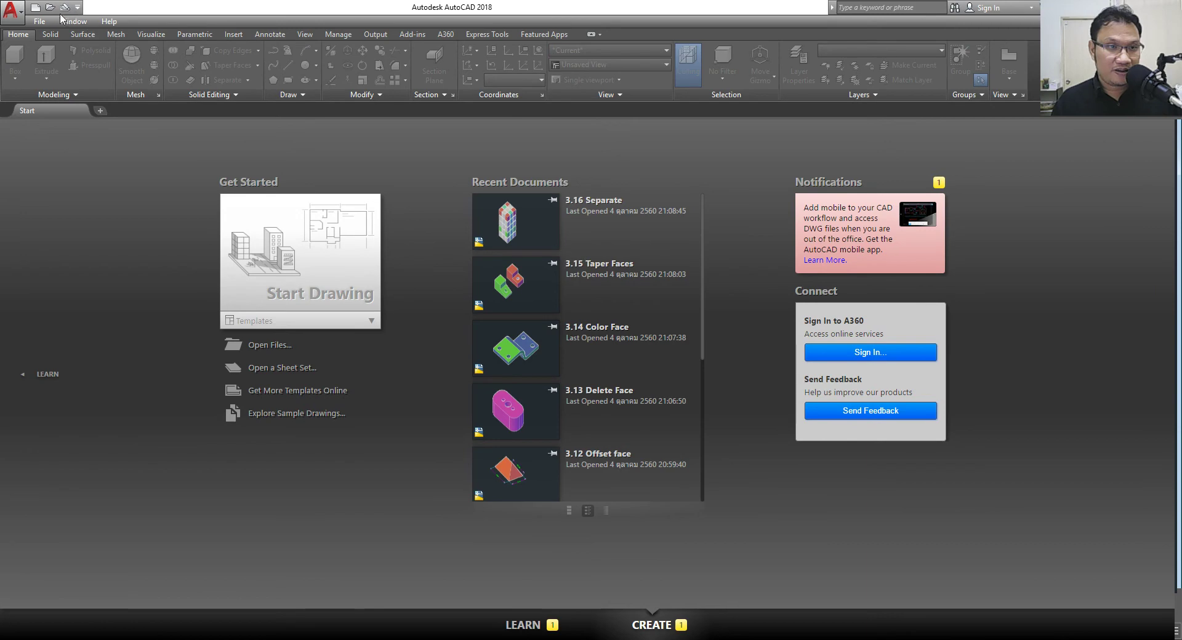
key("ctrl+o")
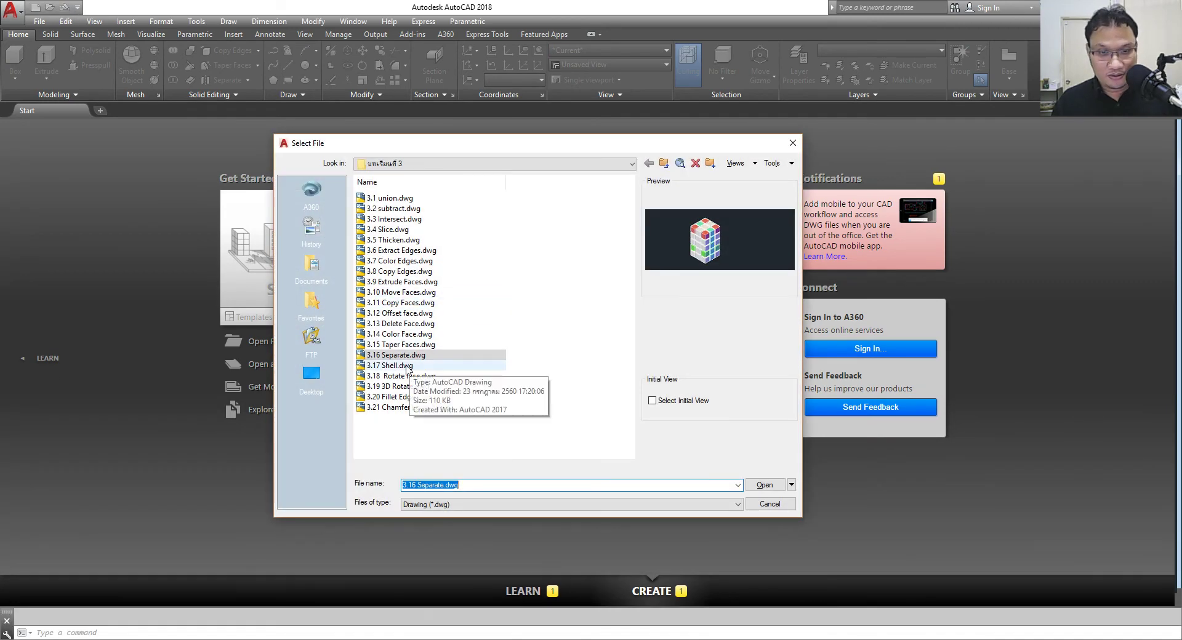
left_click(394, 364)
left_click(775, 484)
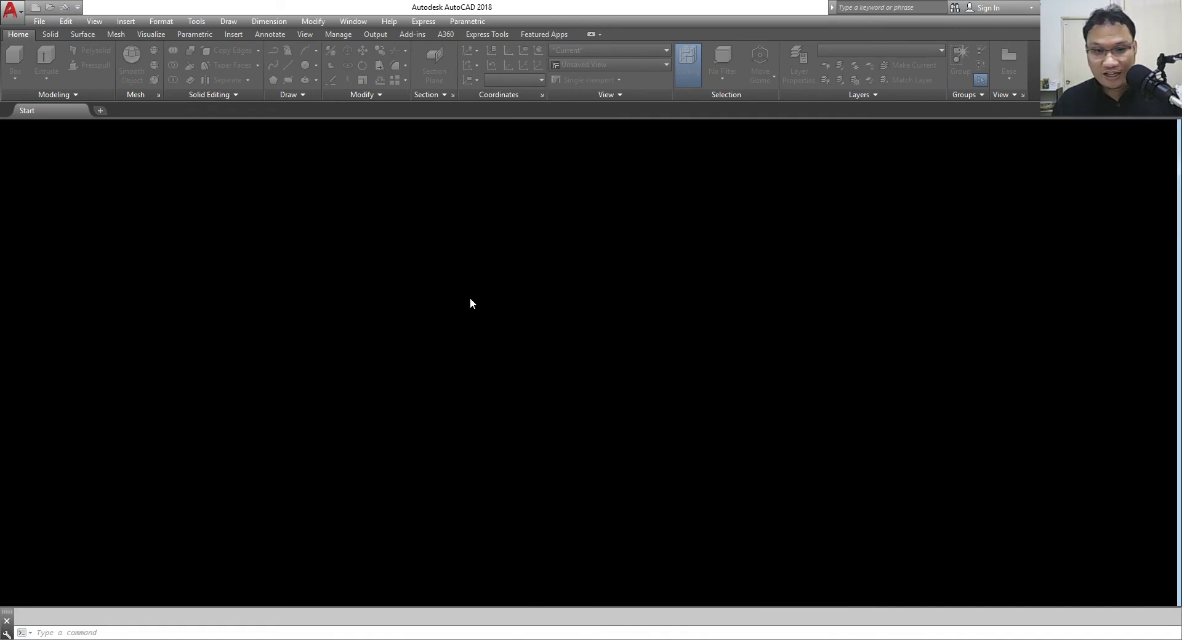
scroll(592, 347, "up", 5)
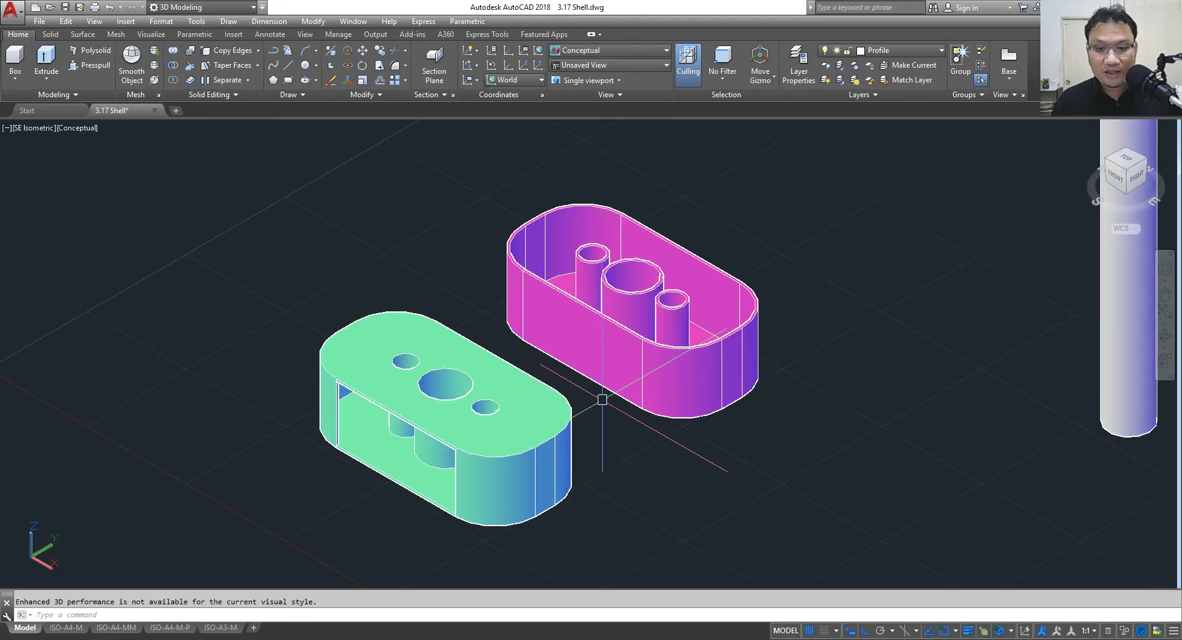
middle_click_drag(601, 400, 483, 366)
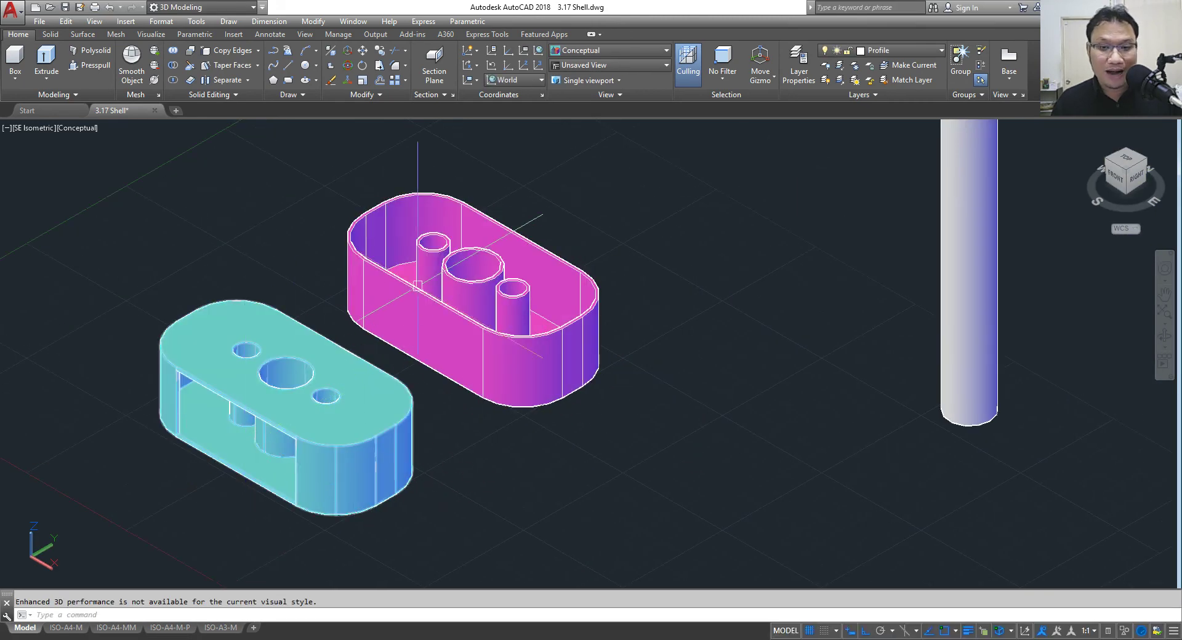
scroll(478, 266, "down", 2)
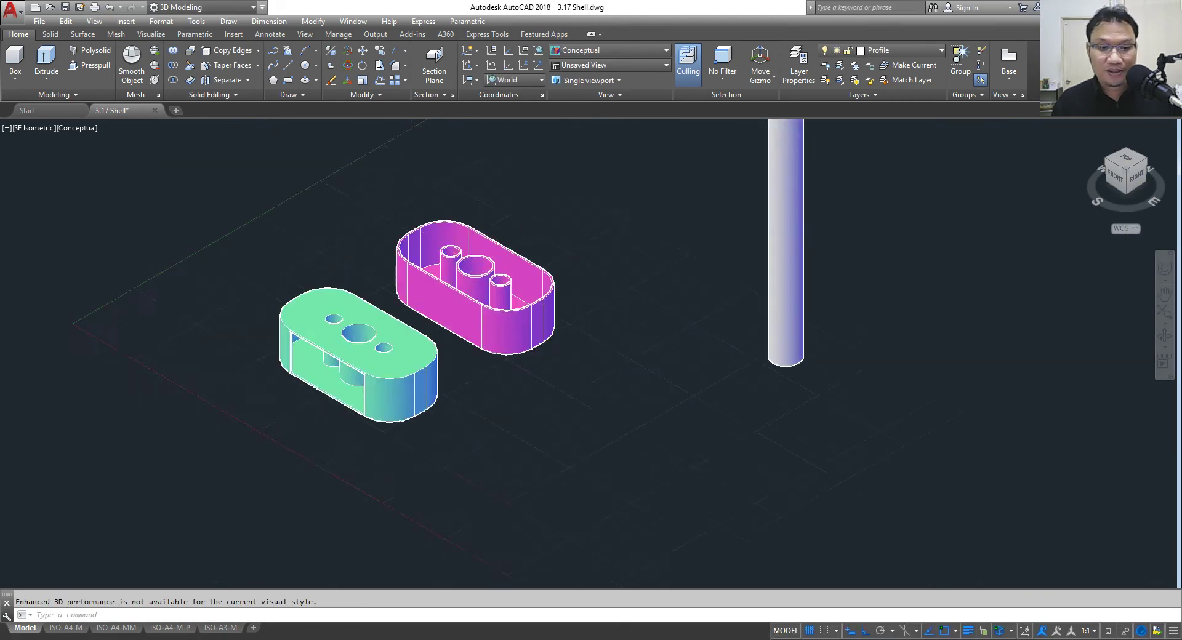
scroll(478, 267, "down", 2)
scroll(394, 345, "up", 4)
scroll(642, 240, "down", 4)
scroll(640, 288, "up", 1)
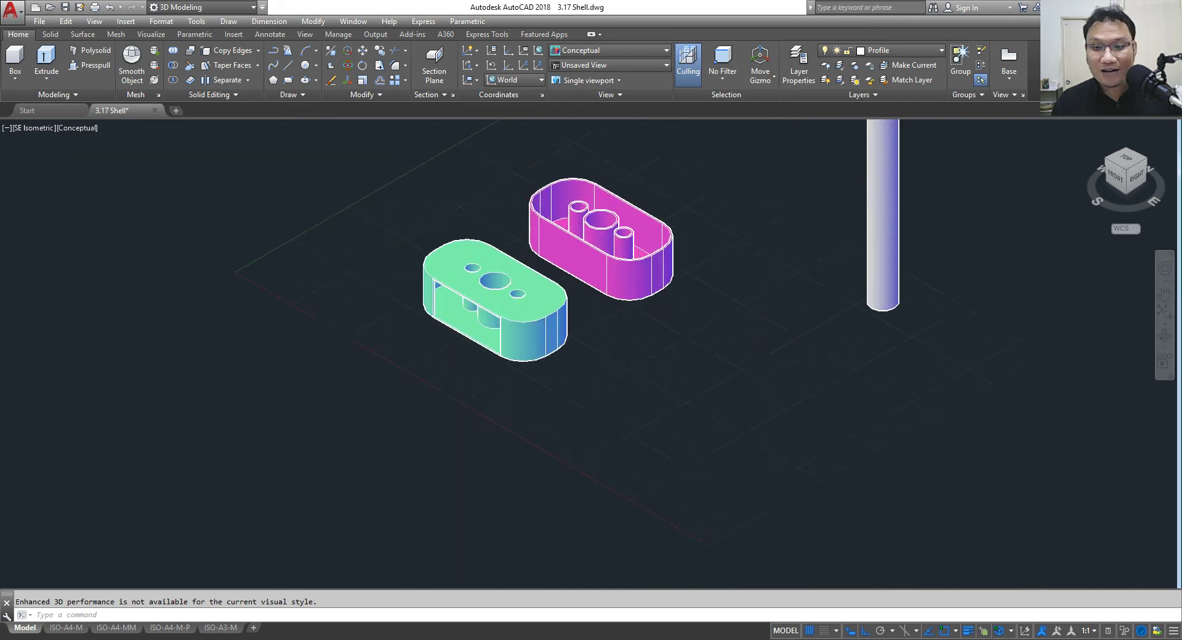
scroll(640, 288, "up", 2)
scroll(640, 288, "up", 1)
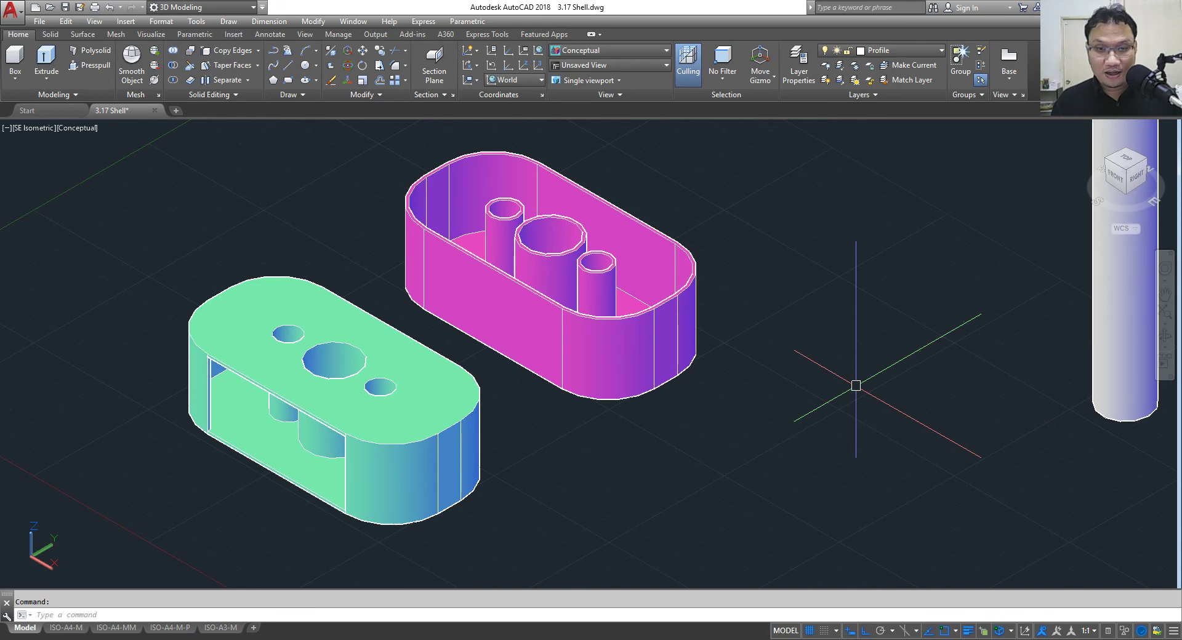
Step: Start Delete Faces on the magenta shell's back wall, then cancel it
left_click(258, 66)
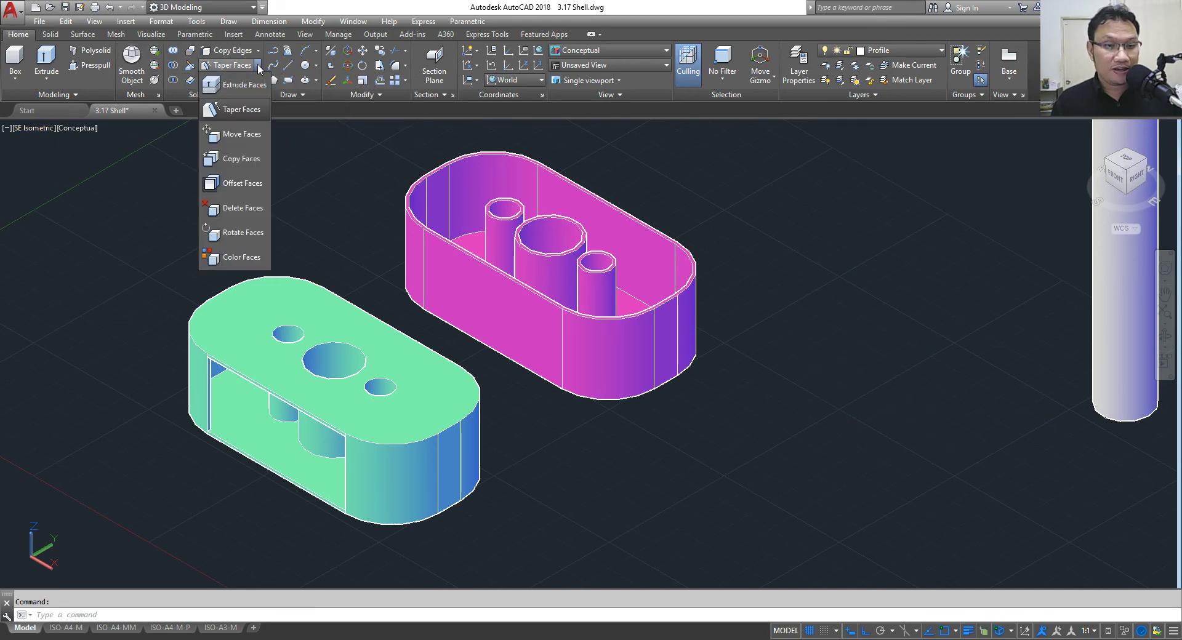
left_click(242, 208)
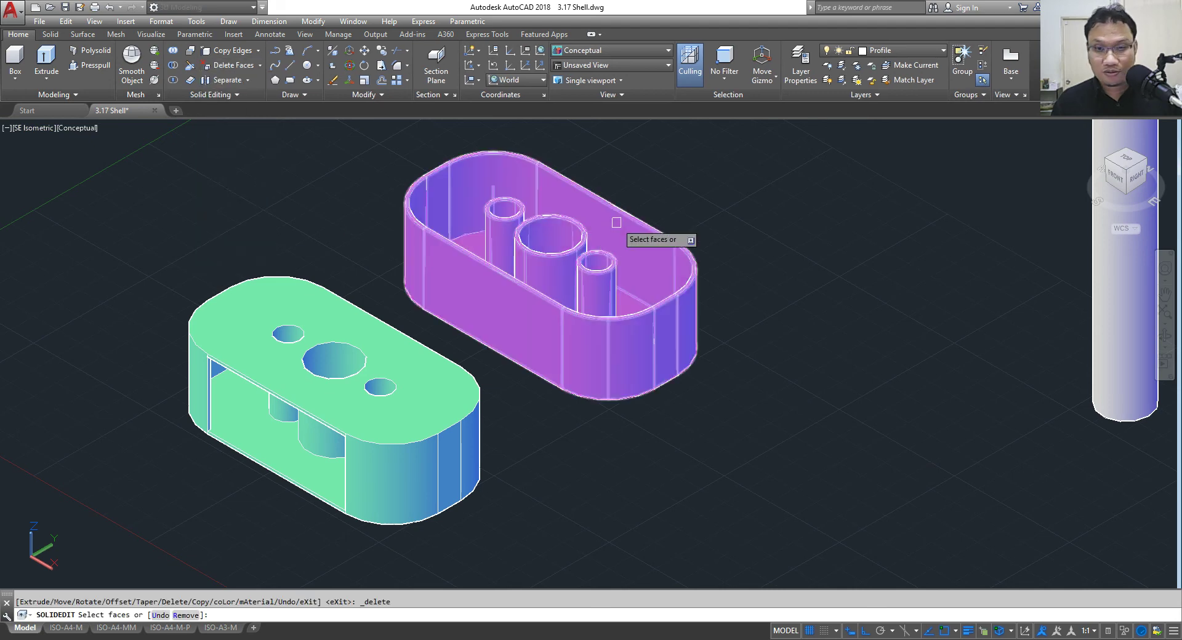
left_click(502, 191)
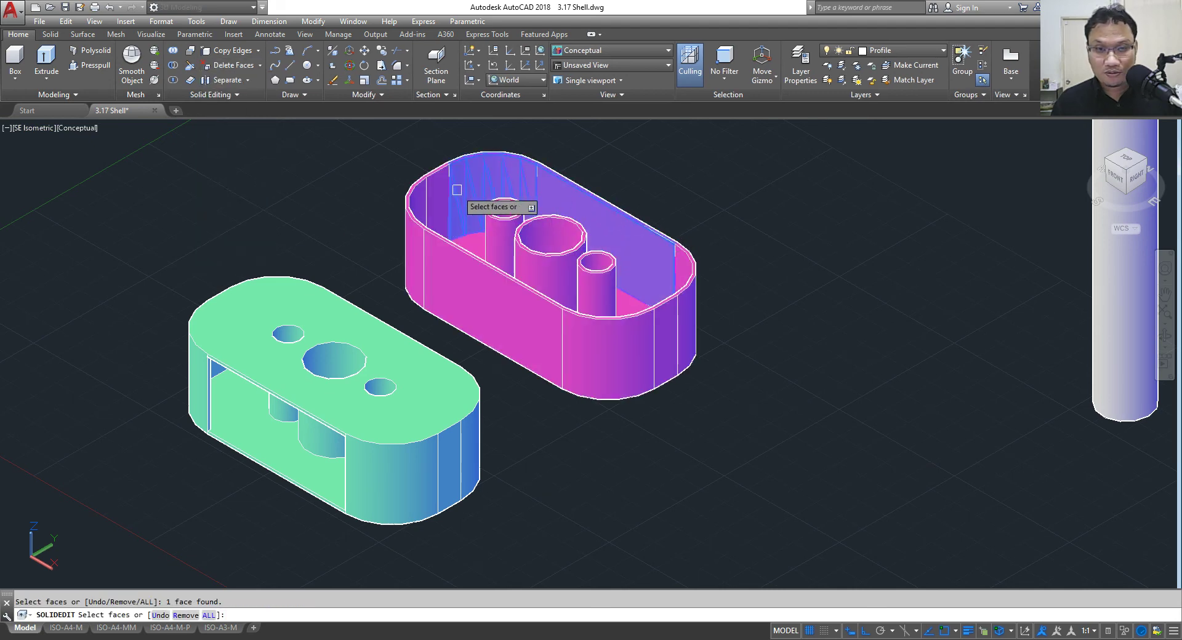
key("Escape")
scroll(622, 214, "down", 5)
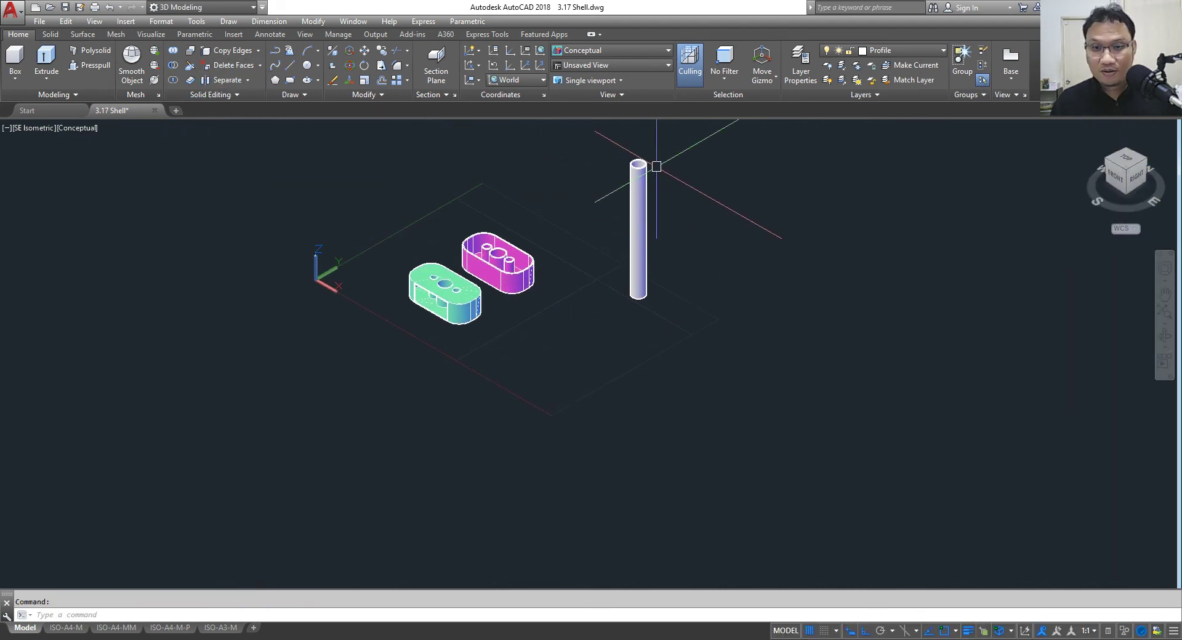
scroll(640, 154, "up", 2)
scroll(679, 165, "down", 4)
scroll(550, 246, "up", 4)
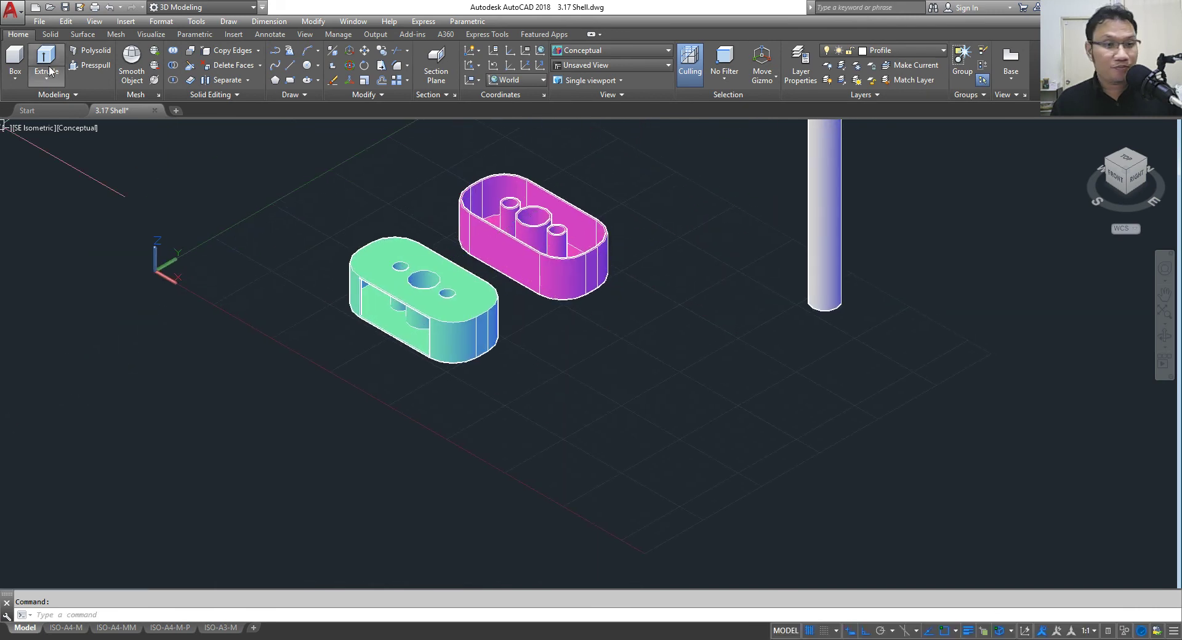
Step: Draw a new rectangular solid box beside the two parts
left_click(15, 57)
left_click(646, 400)
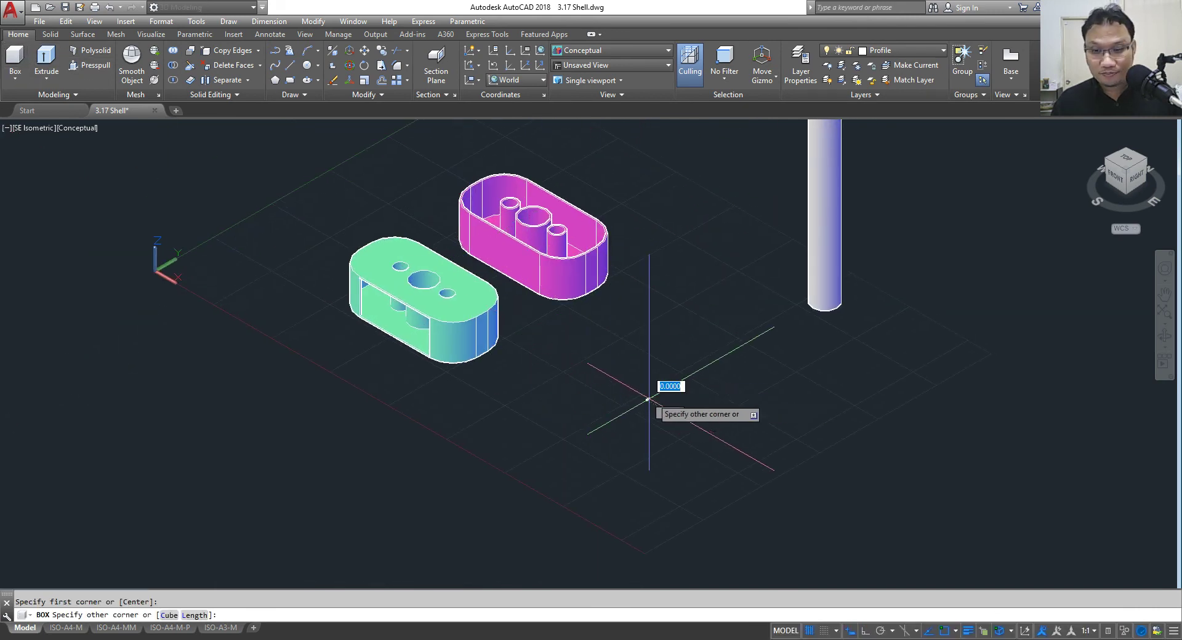
left_click(792, 369)
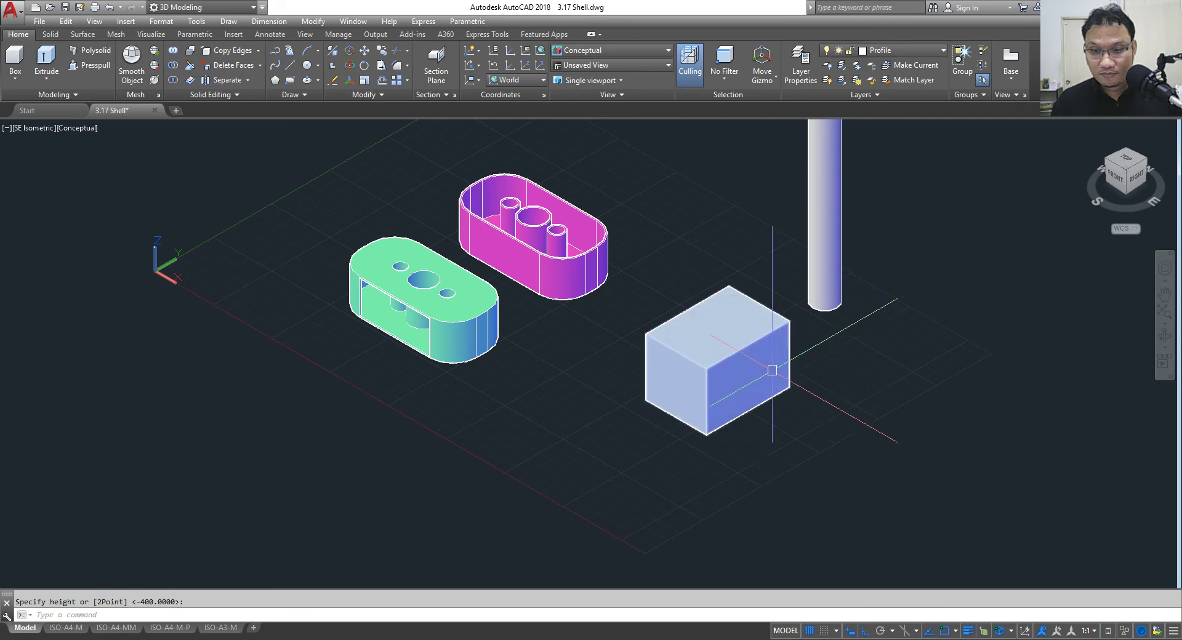
scroll(775, 348, "up", 2)
left_click(782, 345)
middle_click_drag(781, 345, 706, 310)
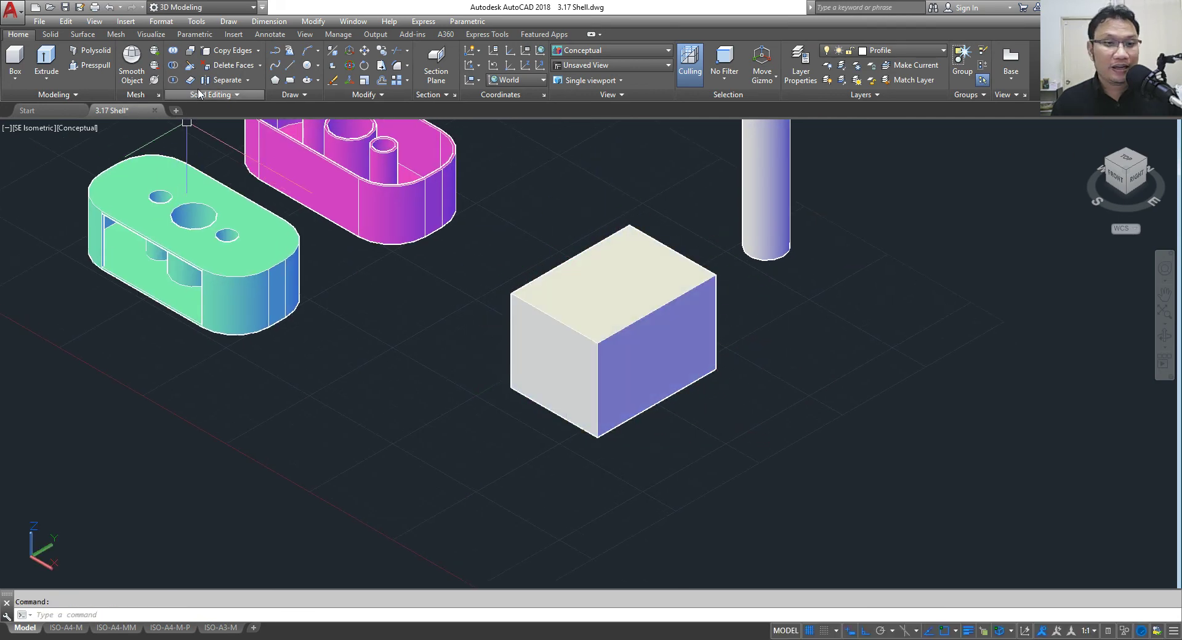
Step: Shell the box with its top face removed, keeping the default wall thickness
left_click(248, 81)
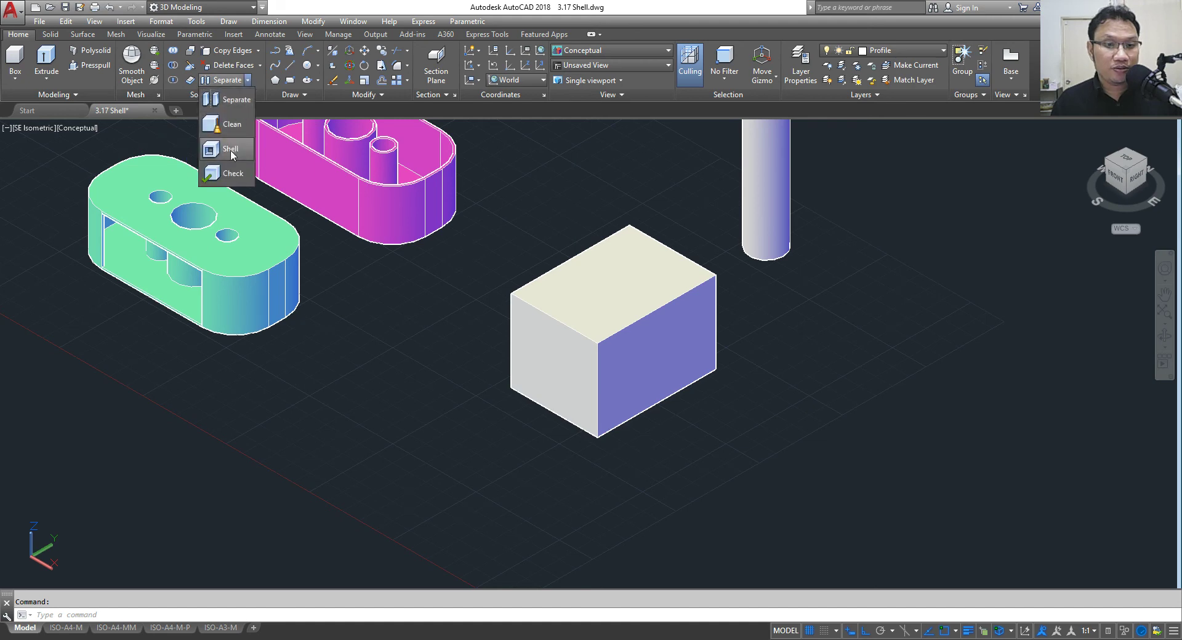
left_click(232, 155)
left_click(570, 360)
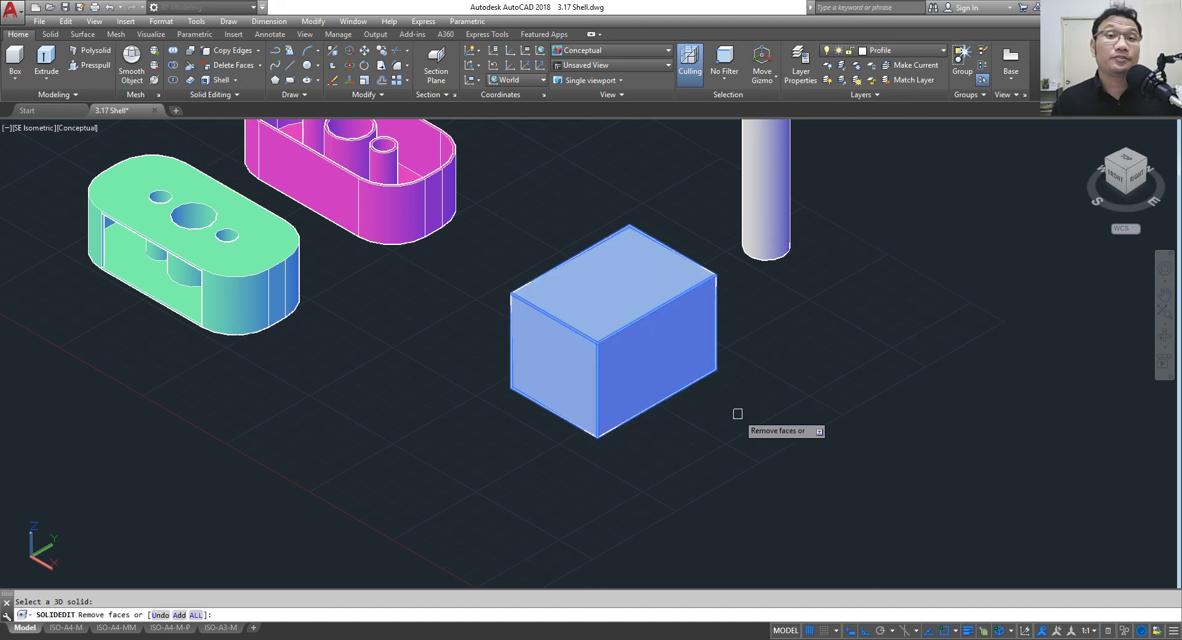
left_click(615, 292)
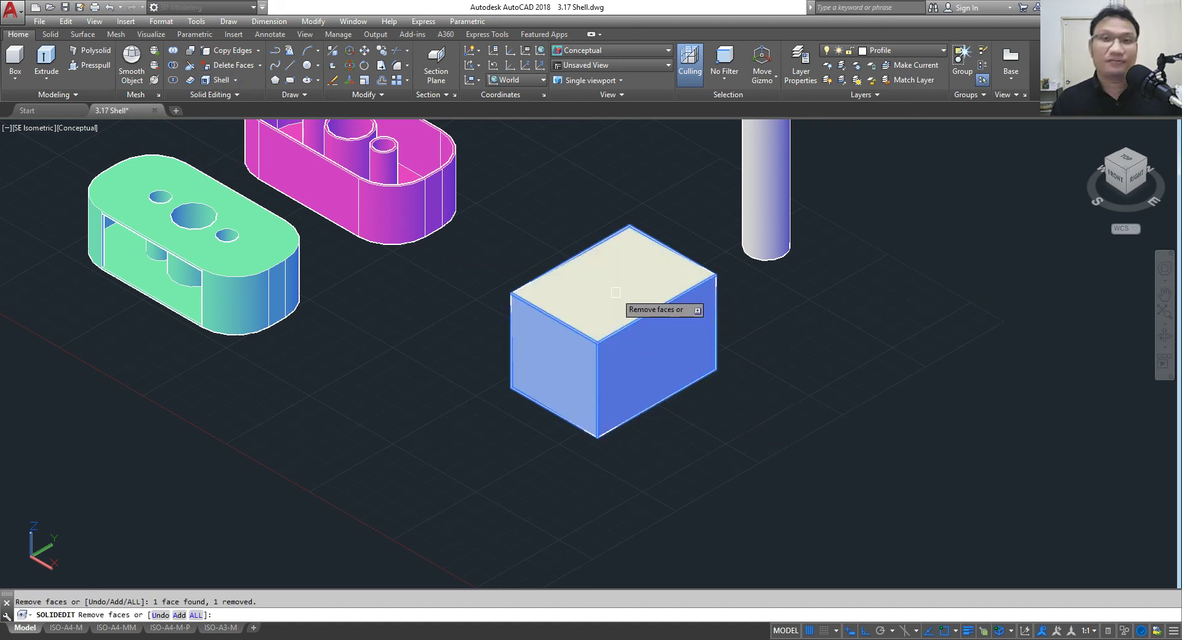
right_click(615, 286)
left_click(623, 286)
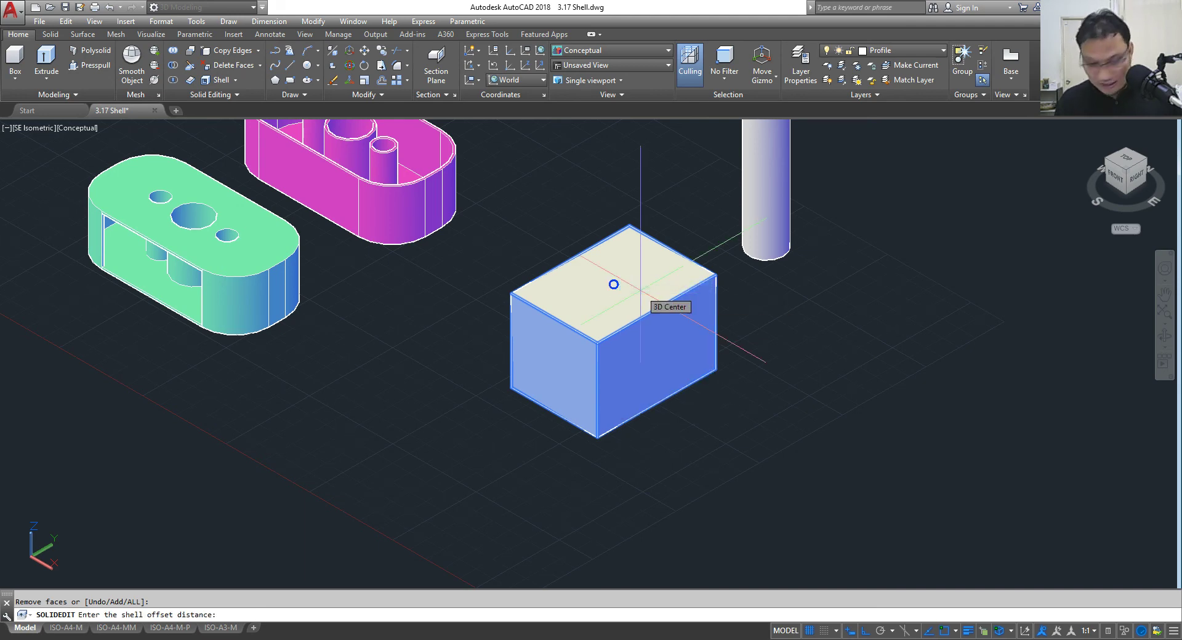
type("2")
key("Return")
right_click(642, 295)
left_click(649, 302)
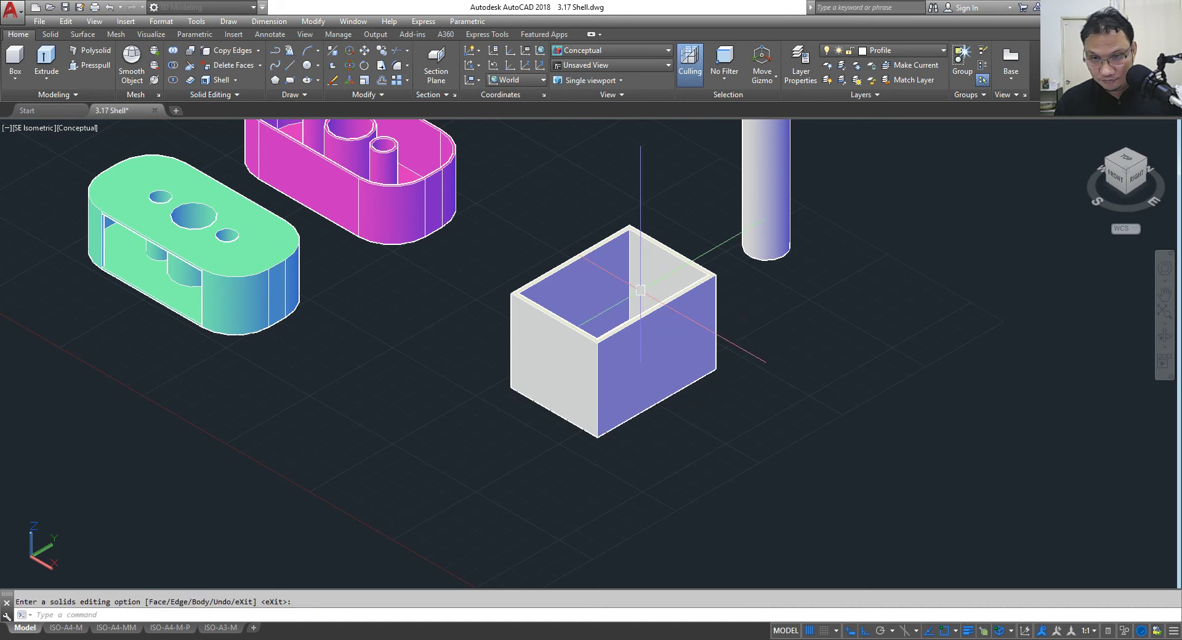
mouse_move(757, 402)
middle_mouse_down("shift")
mouse_move(637, 447)
mouse_move(649, 399)
middle_mouse_up("shift")
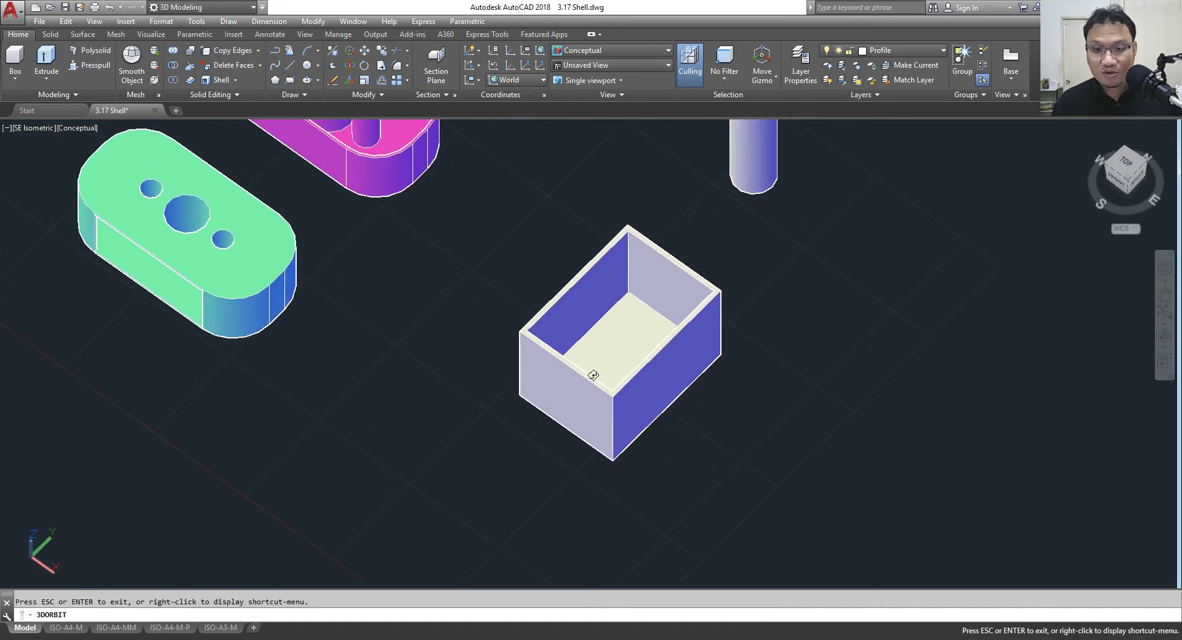
middle_click_drag(627, 332, 606, 314)
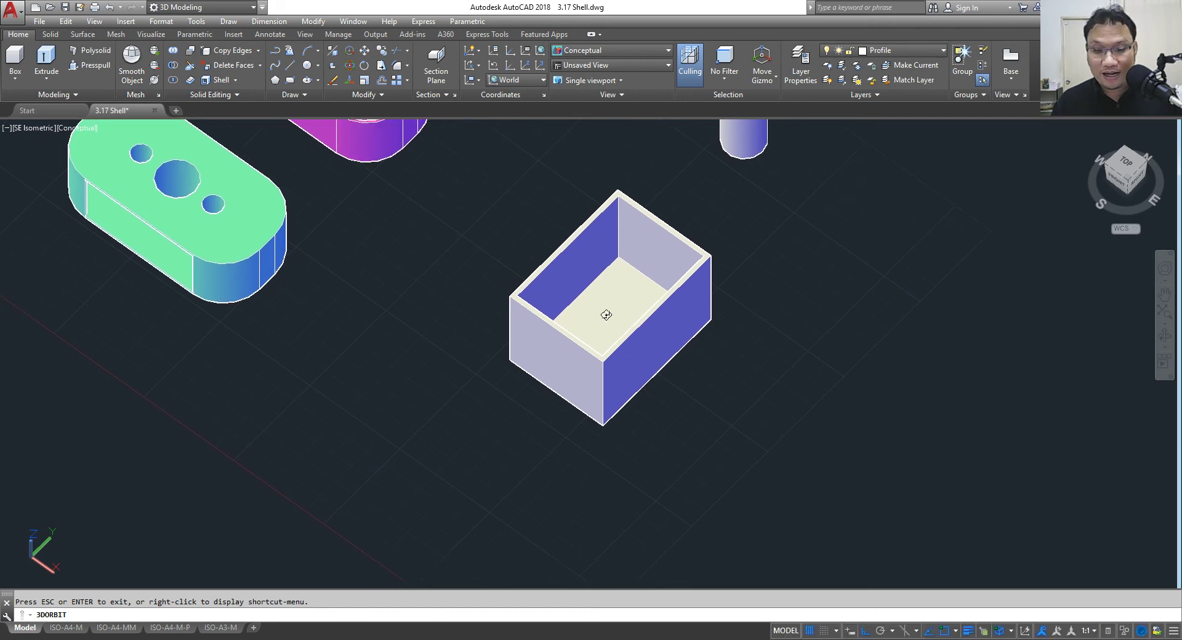
Step: Undo the shell, re-shell the box open at its front-left face with thickness 1, then close
left_click(111, 8)
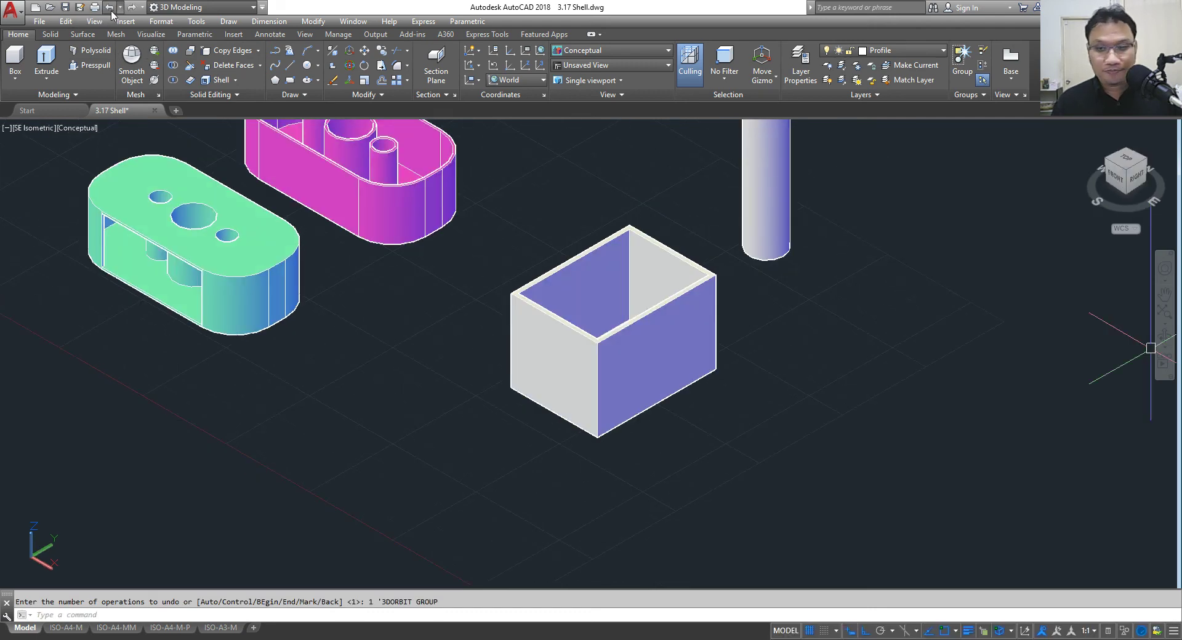
left_click(110, 8)
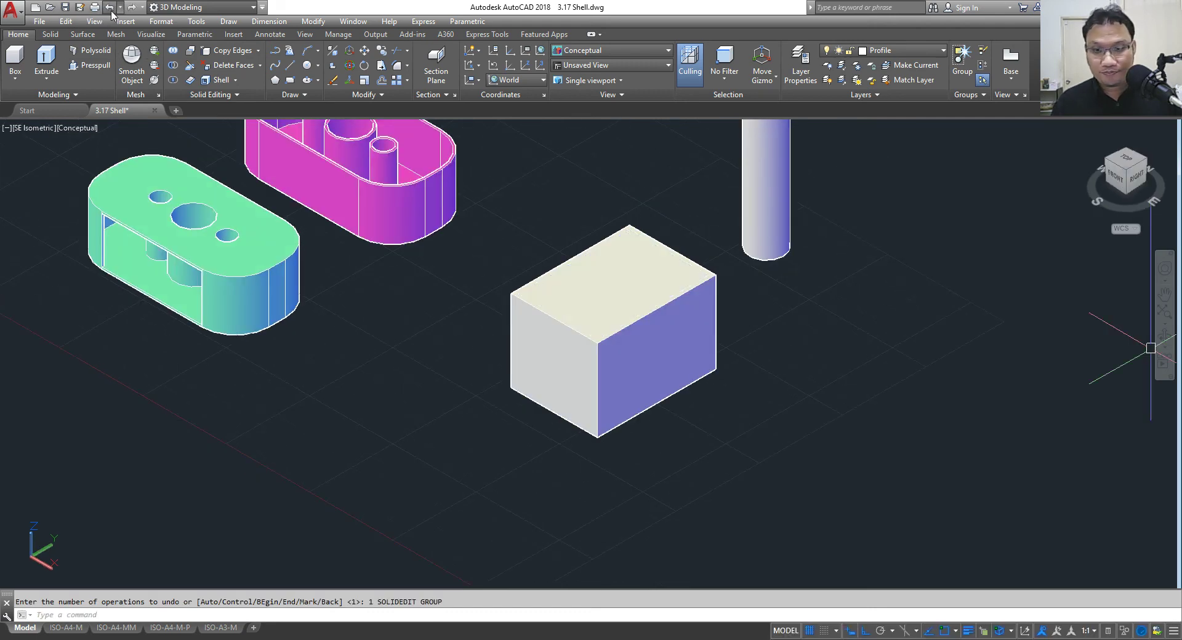
left_click(213, 80)
left_click(603, 293)
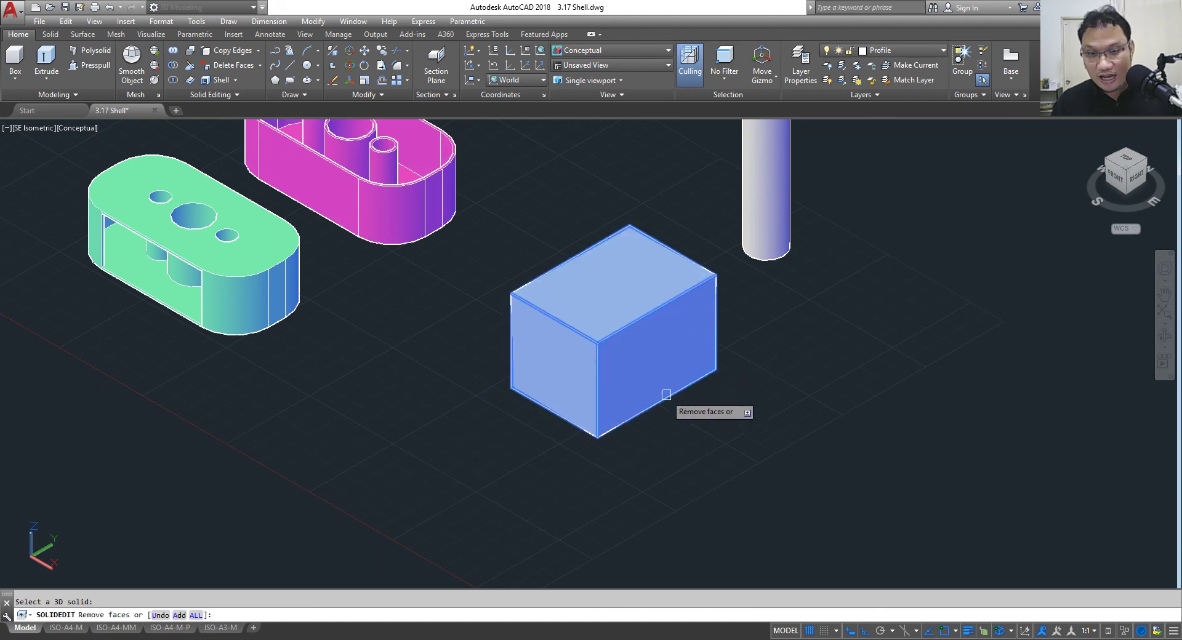
left_click(573, 376)
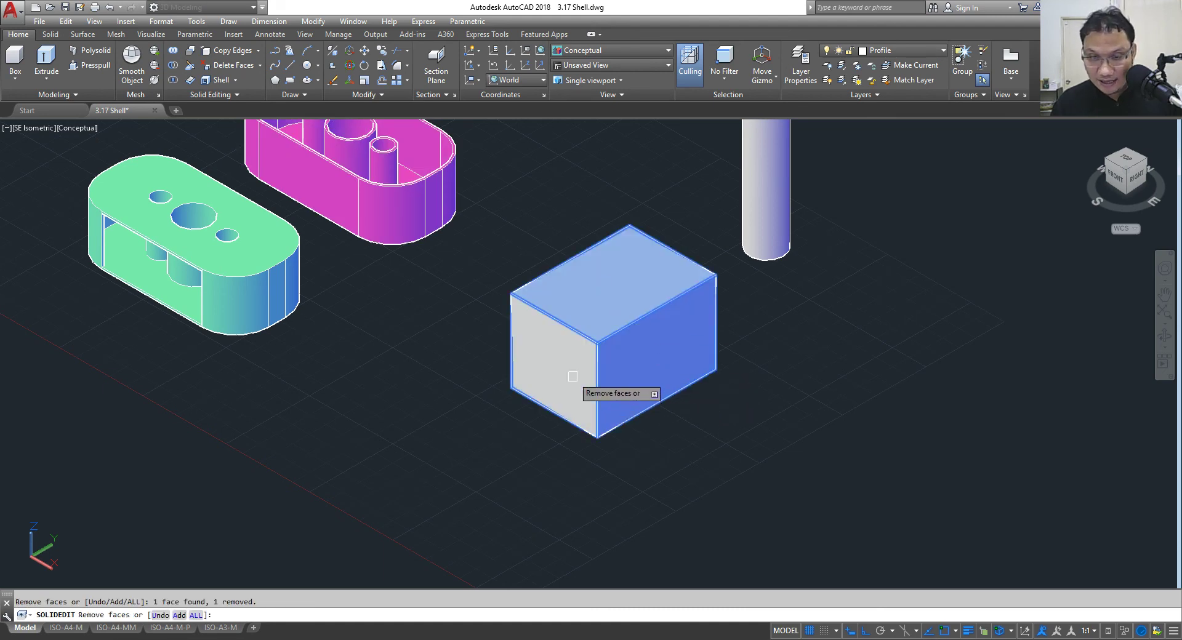
right_click(617, 367)
left_click(640, 374)
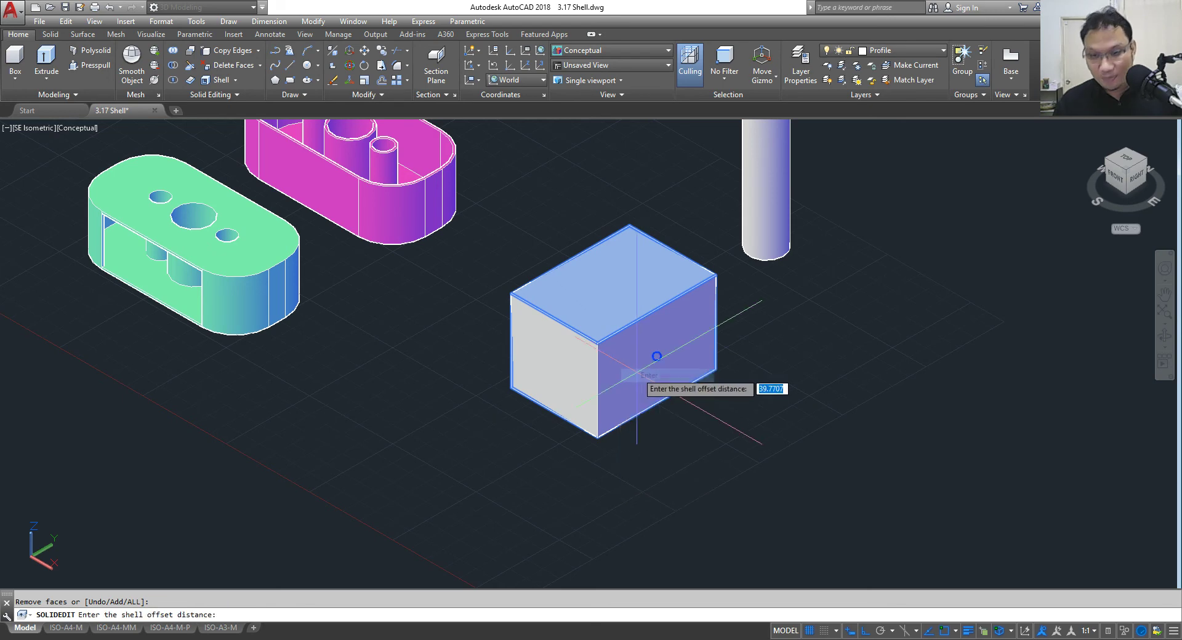
type("1")
key("Return")
key("Return")
key("Return")
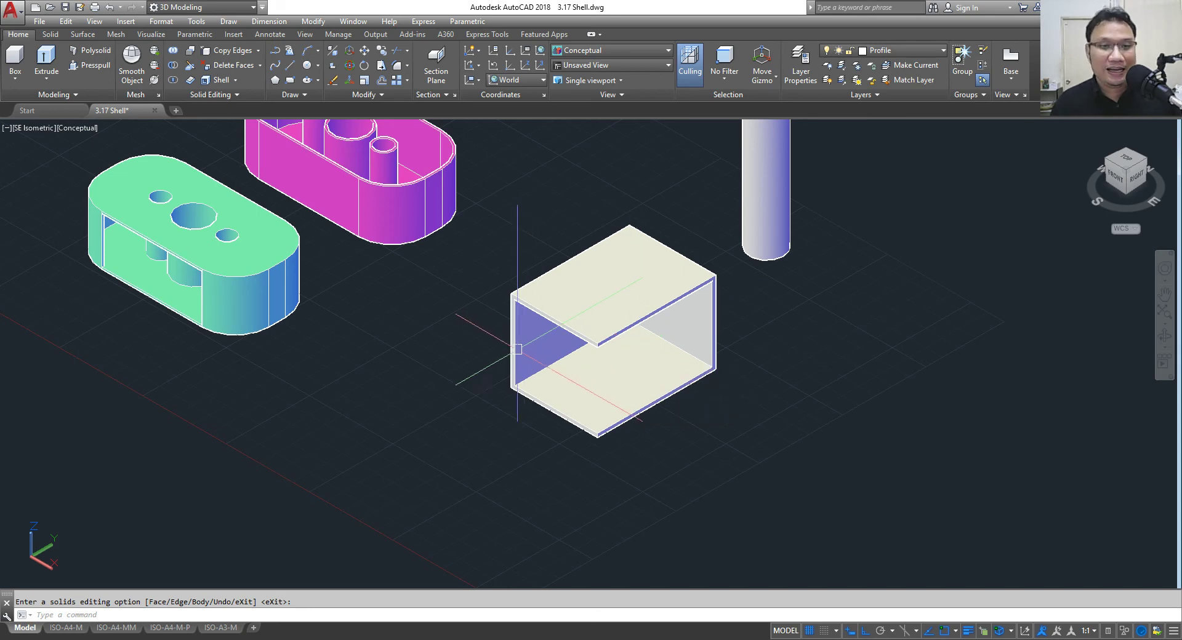
left_click(155, 111)
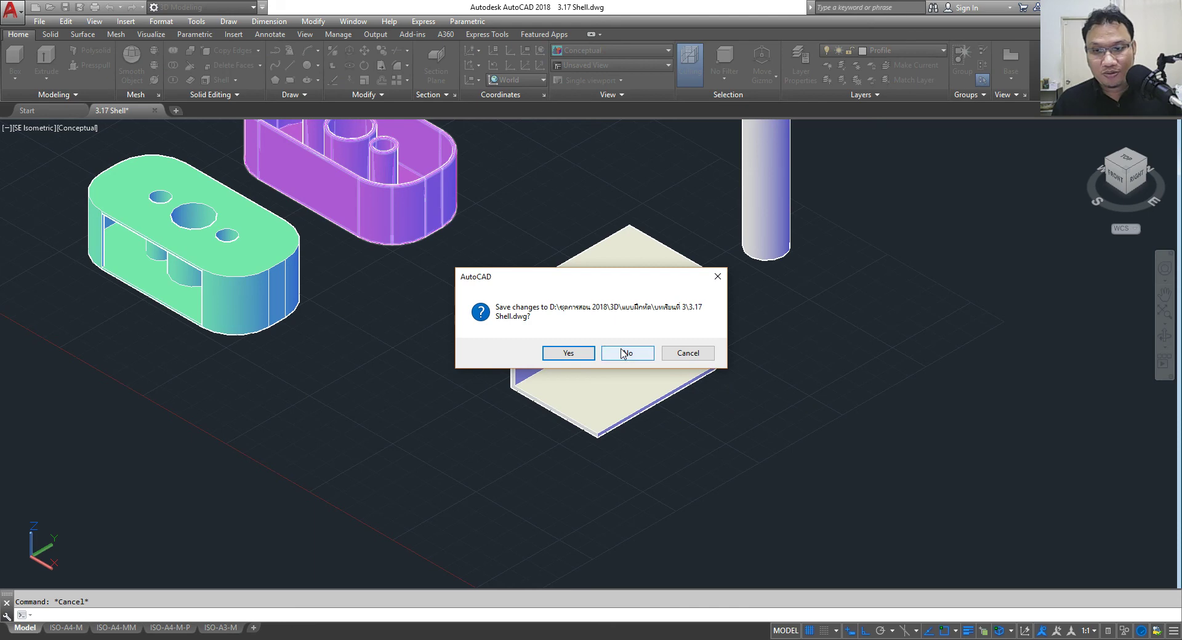
Step: Discard the box edits, start a blank Drawing3, and reopen 3.17 Shell from Recent Documents
left_click(624, 353)
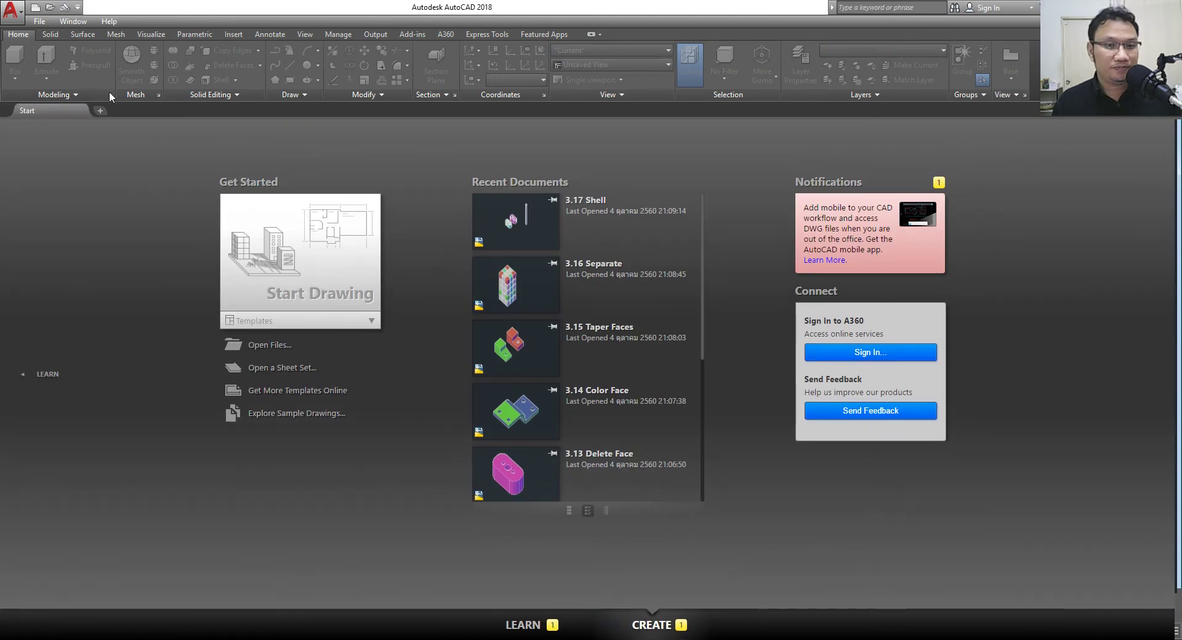
left_click(309, 274)
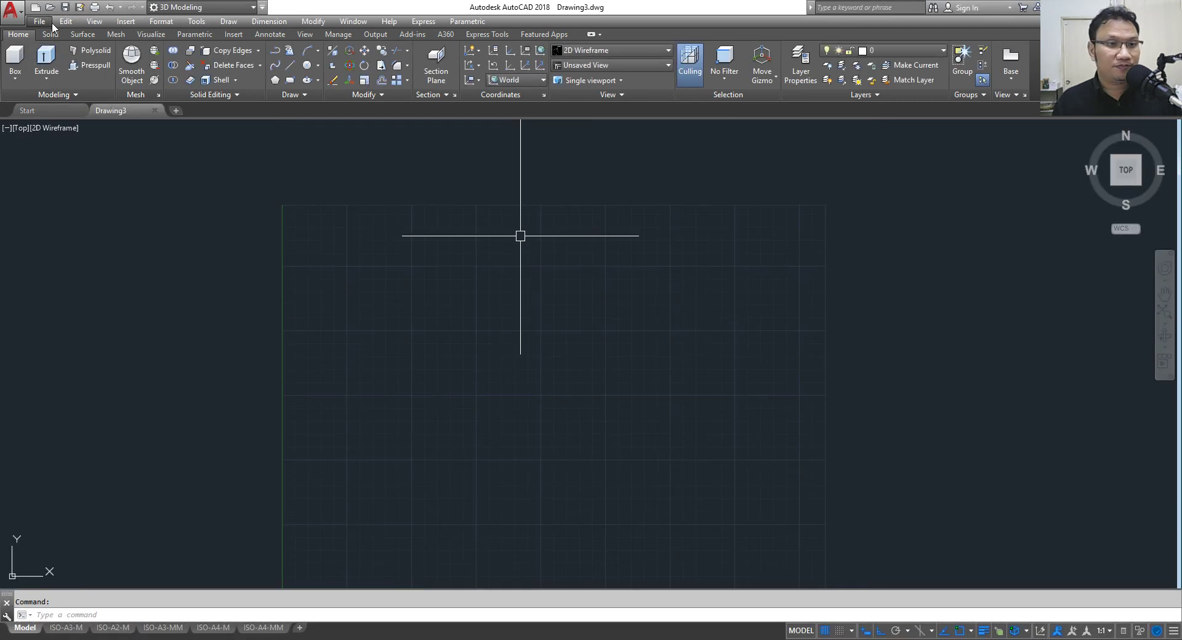
left_click(37, 111)
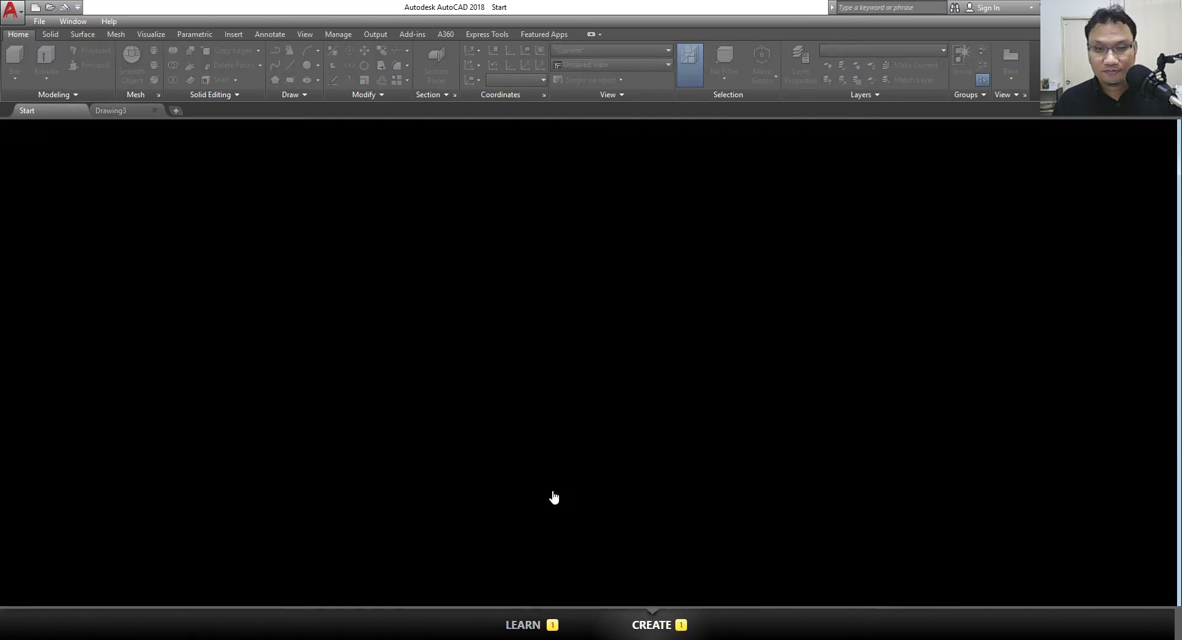
left_click(554, 498)
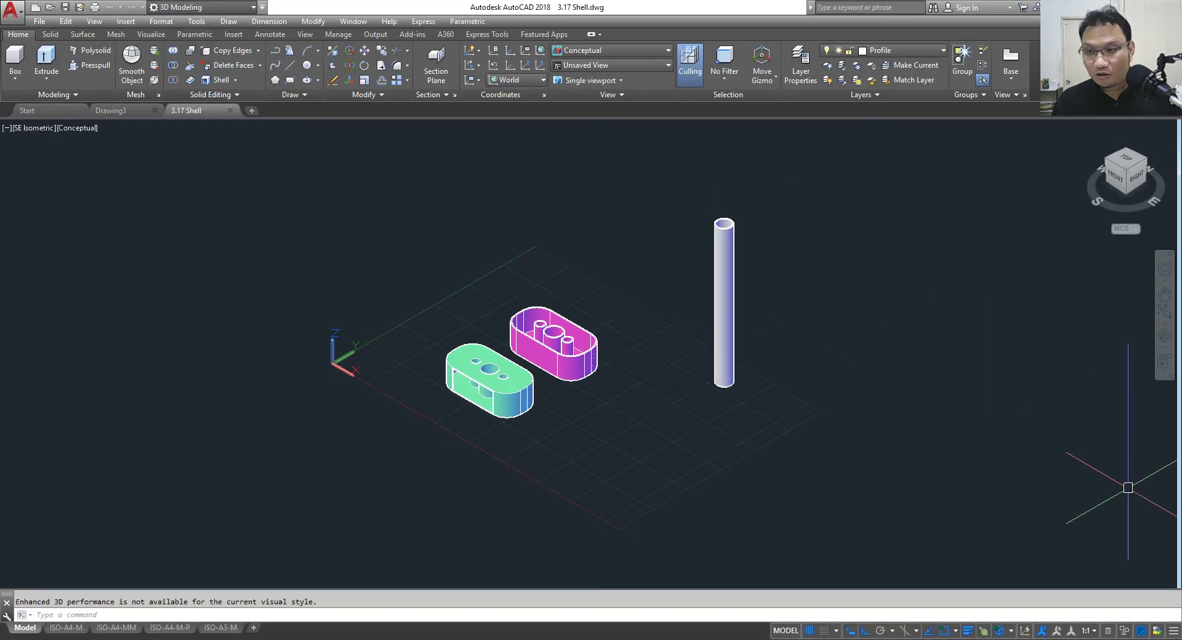
Step: Orbit the view and draw a new tall cylinder beside the other parts
left_click(1164, 335)
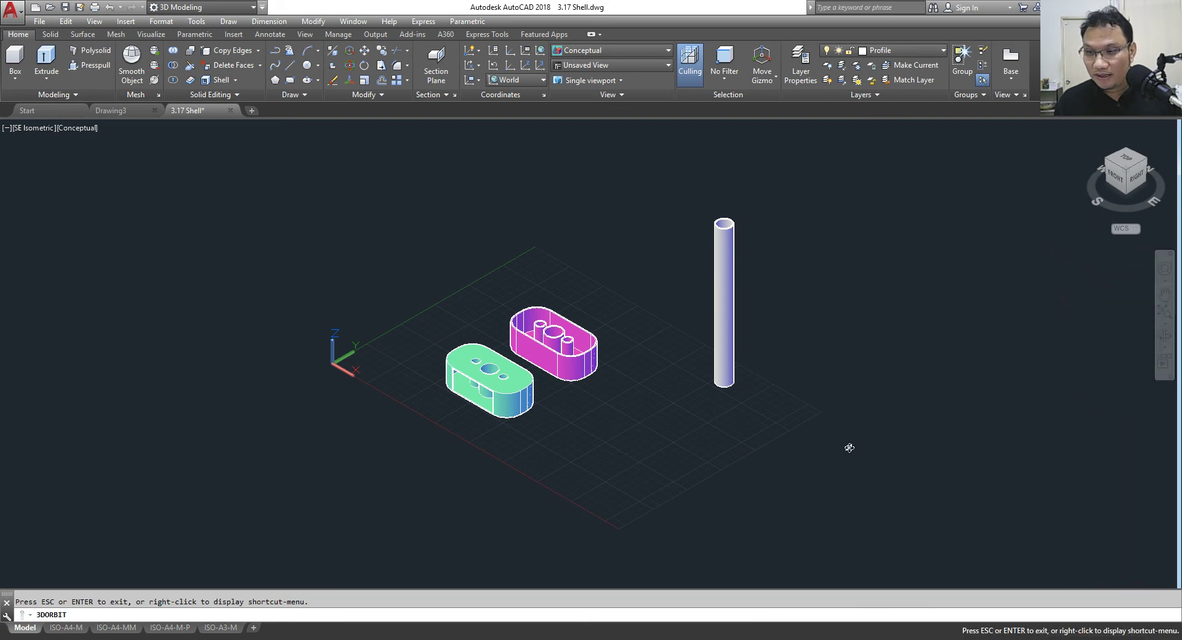
mouse_move(846, 448)
left_mouse_down()
mouse_move(742, 246)
mouse_move(724, 182)
mouse_move(725, 374)
mouse_move(852, 438)
mouse_move(735, 405)
left_mouse_up()
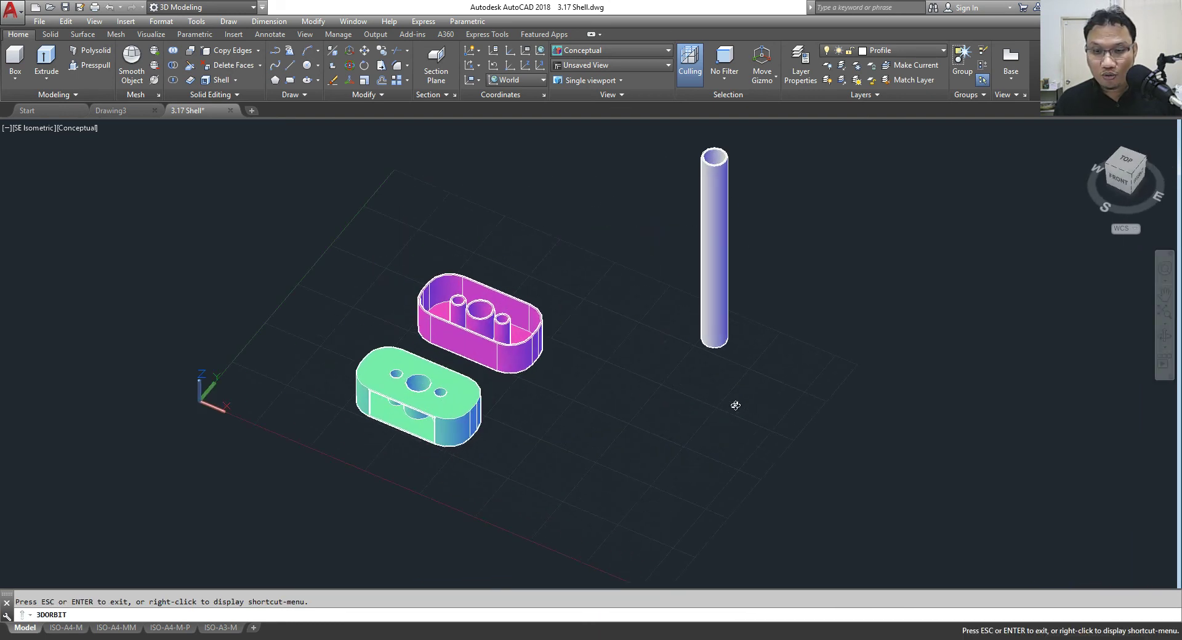
left_click(20, 82)
left_click(24, 124)
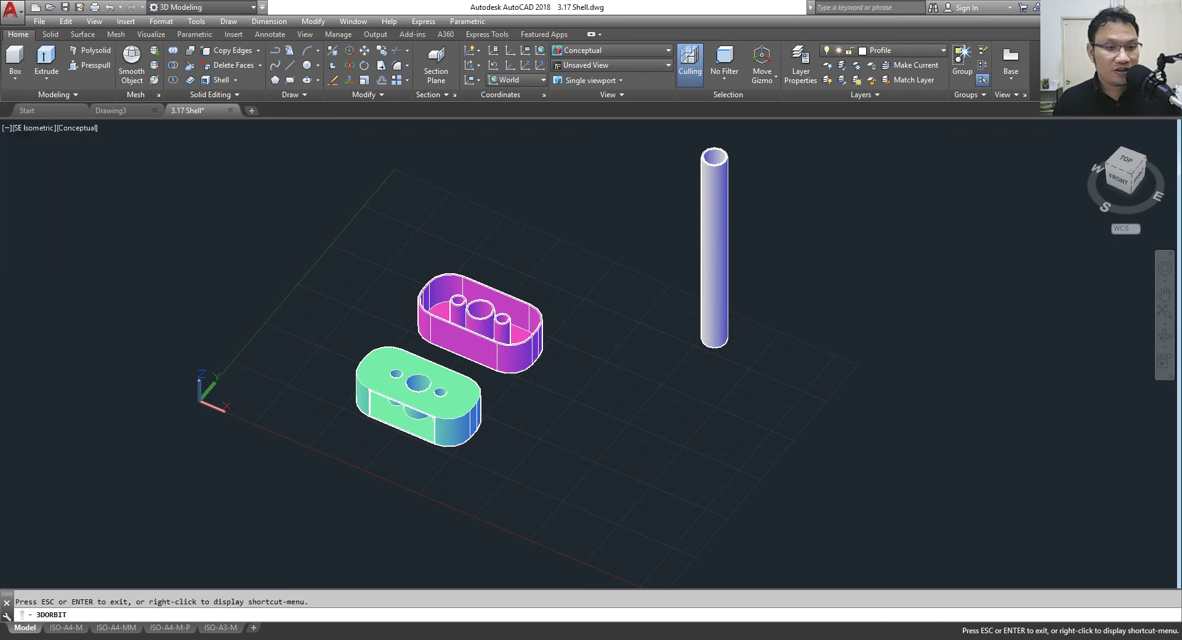
left_click(626, 420)
left_click(642, 420)
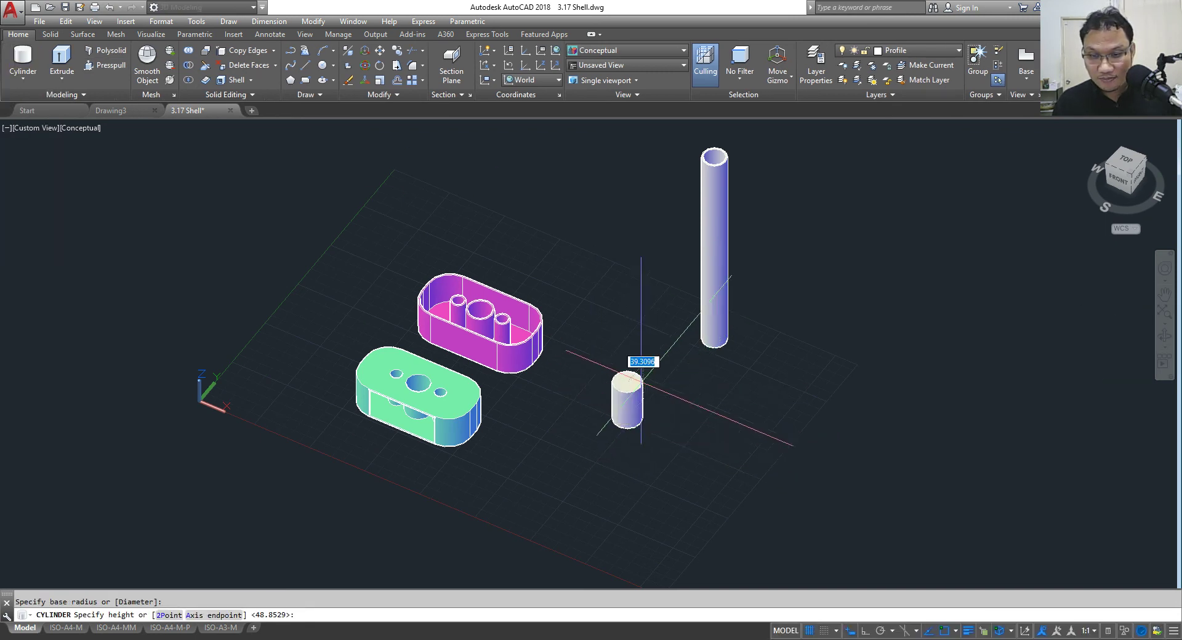
left_click(634, 200)
scroll(635, 196, "up", 5)
scroll(635, 195, "down", 6)
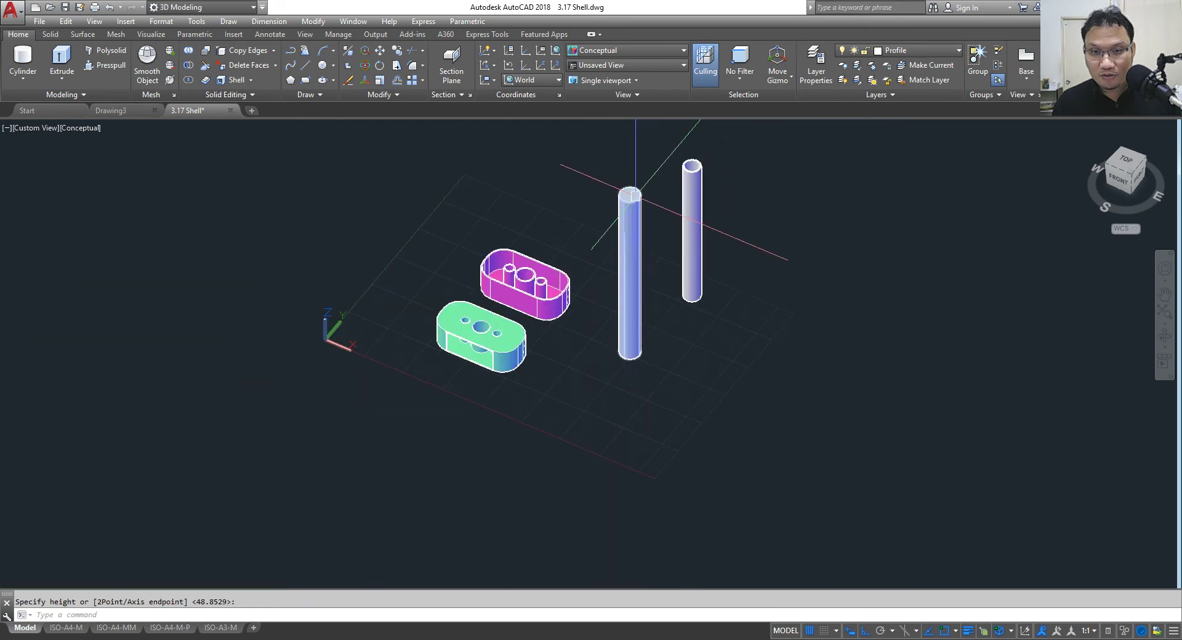
scroll(634, 195, "up", 4)
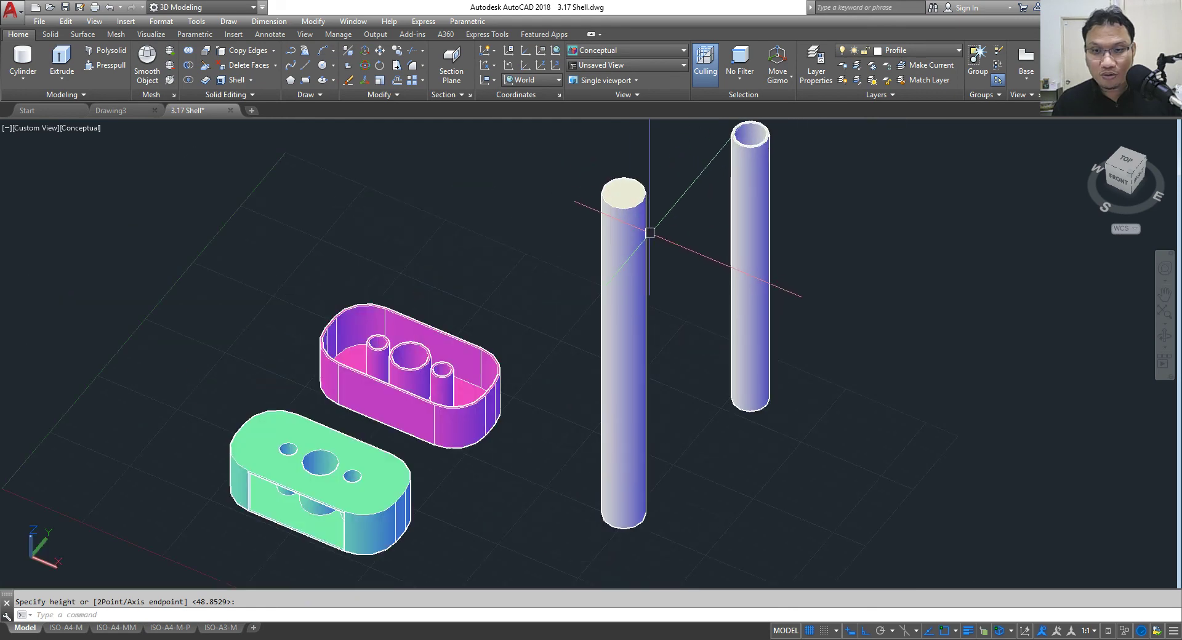
Step: Shell the tall cylinder with a 1-unit offset, leaving its top face open
left_click(245, 82)
left_click(623, 311)
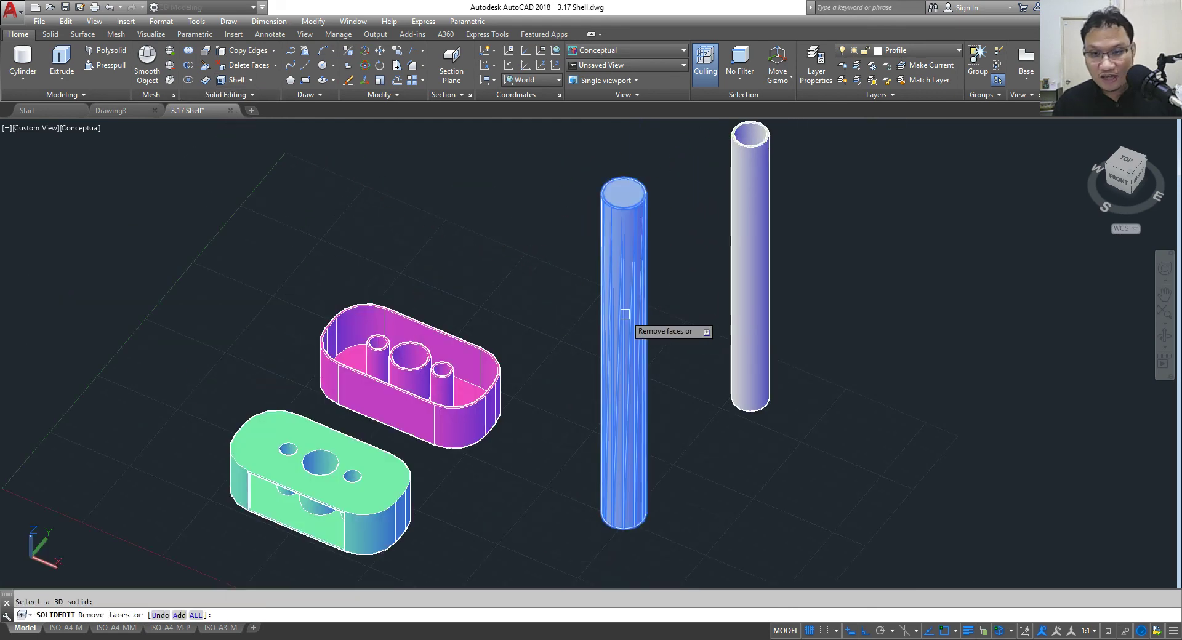
left_click(624, 191)
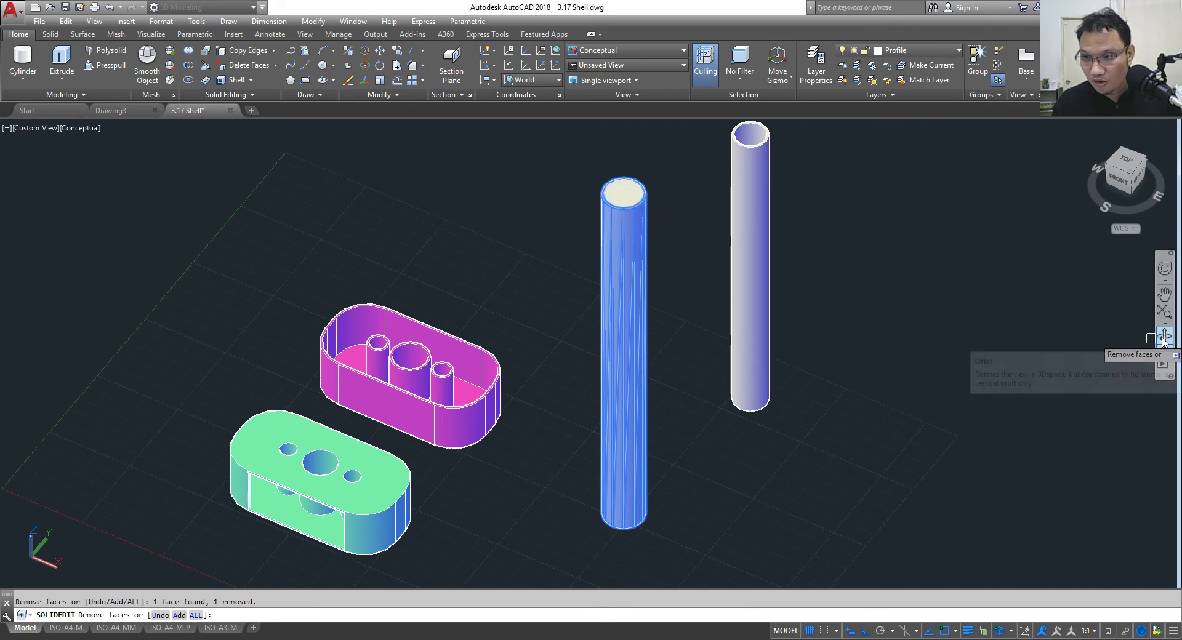
middle_click_drag(1089, 378, 749, 278, "shift")
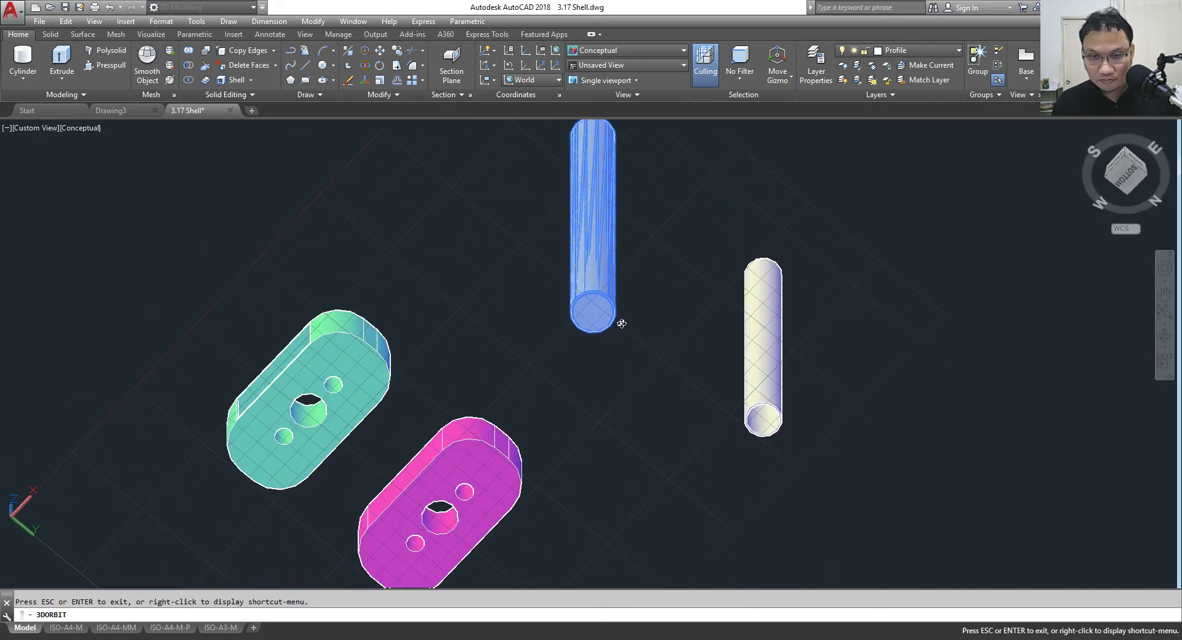
right_click(660, 289)
left_click(694, 298)
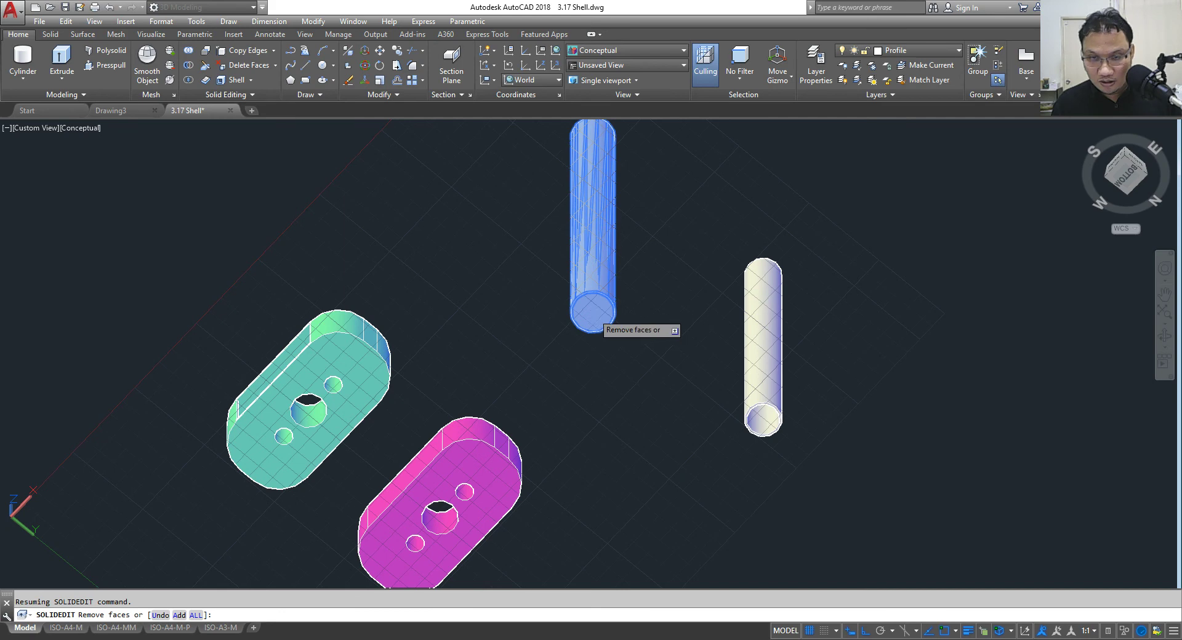
right_click(595, 312)
left_click(611, 321)
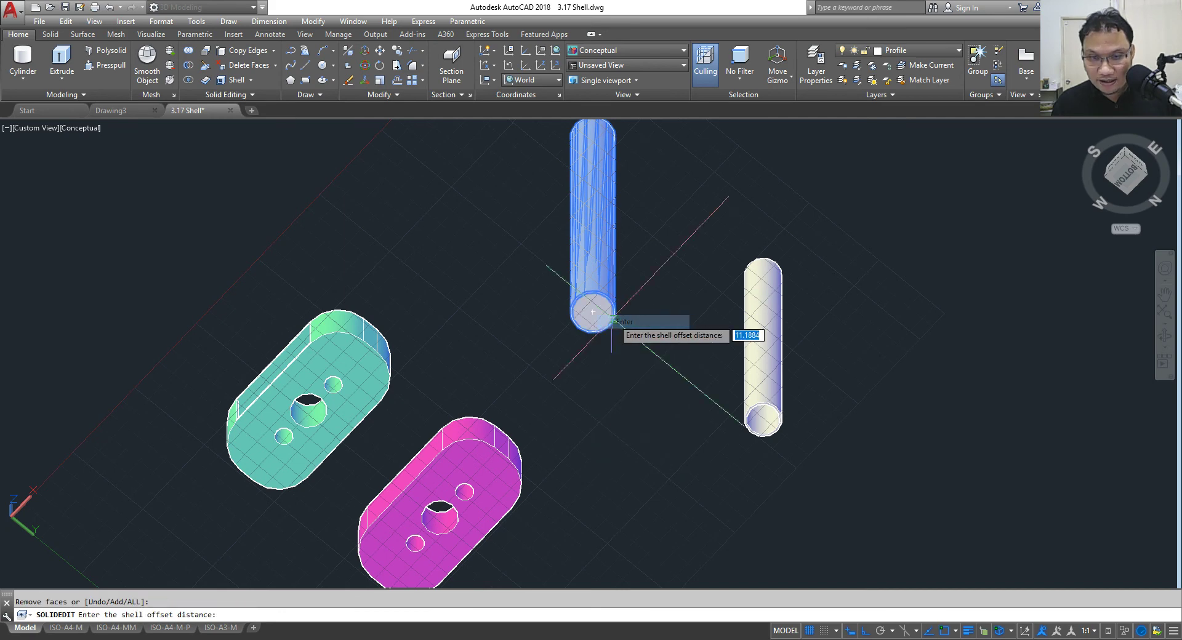
type("1")
key("Return")
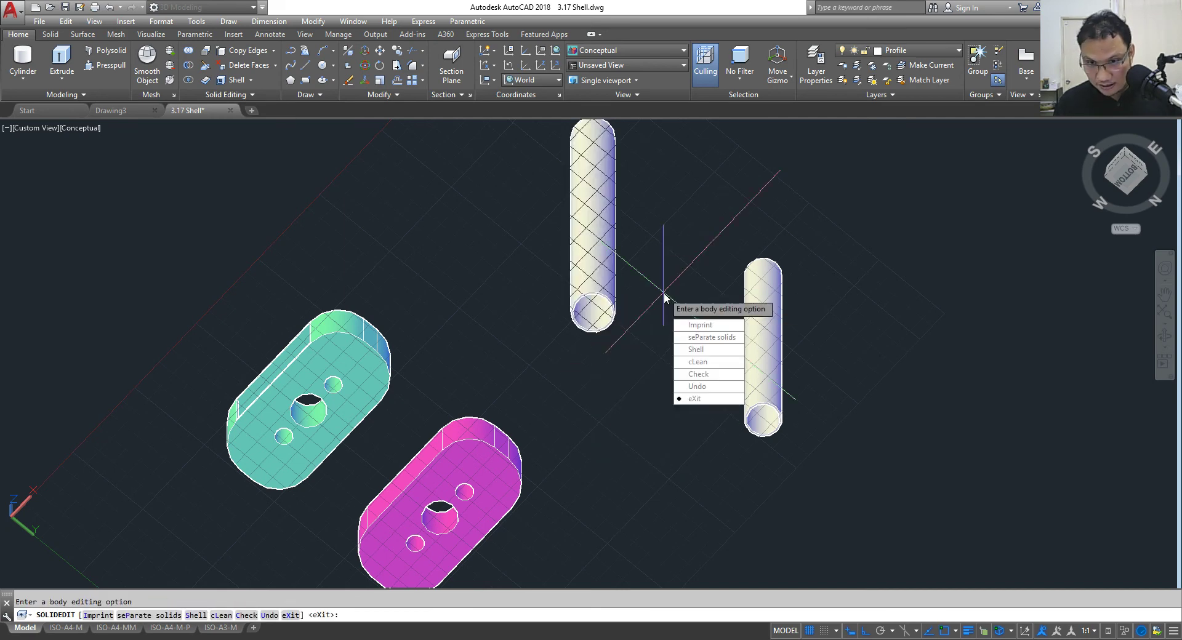
key("Return")
key("Return")
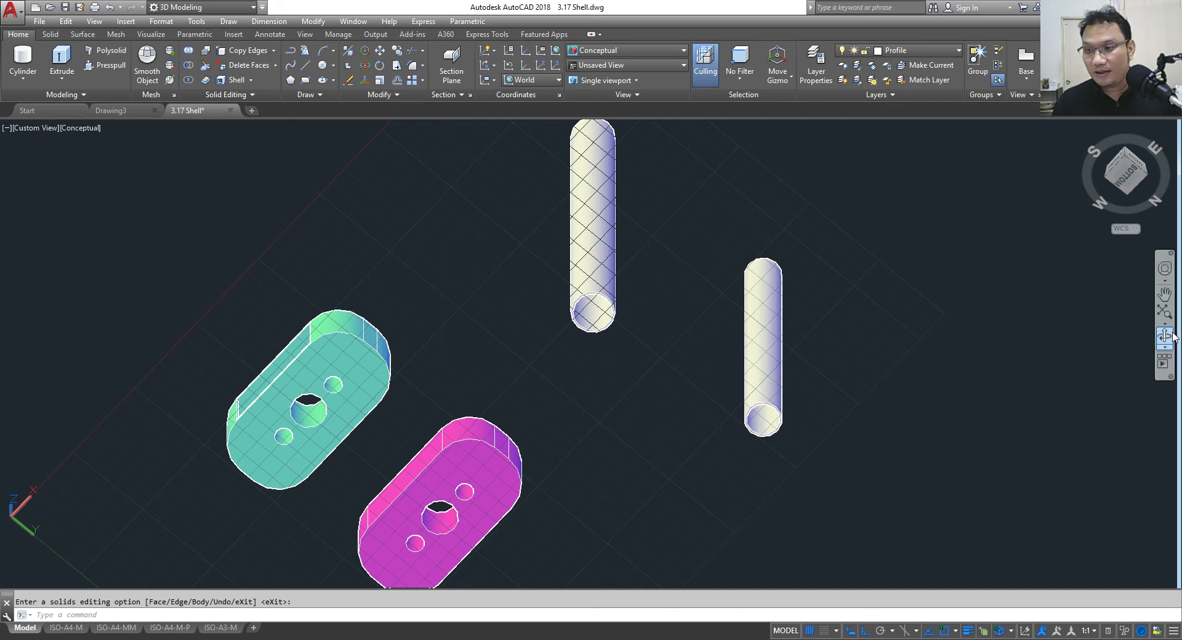
left_click(1164, 335)
Step: Orbit and zoom around the shelled parts to view them from above and the side
mouse_move(694, 255)
left_mouse_down()
mouse_move(707, 545)
mouse_move(626, 405)
mouse_move(624, 414)
left_mouse_up()
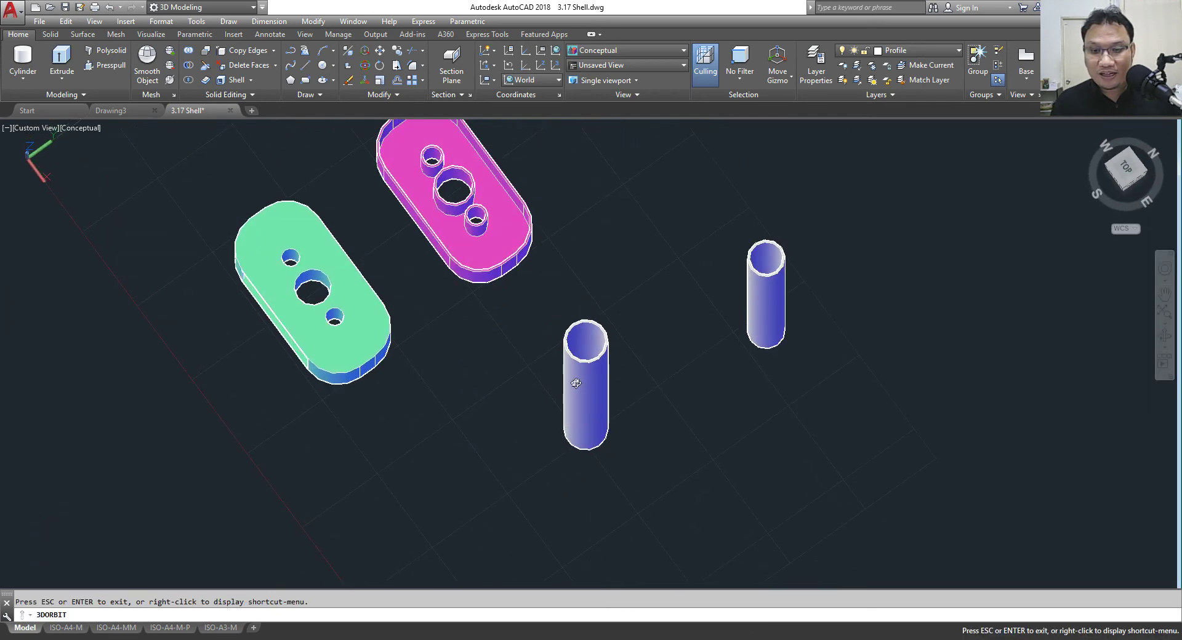
scroll(624, 414, "up", 5)
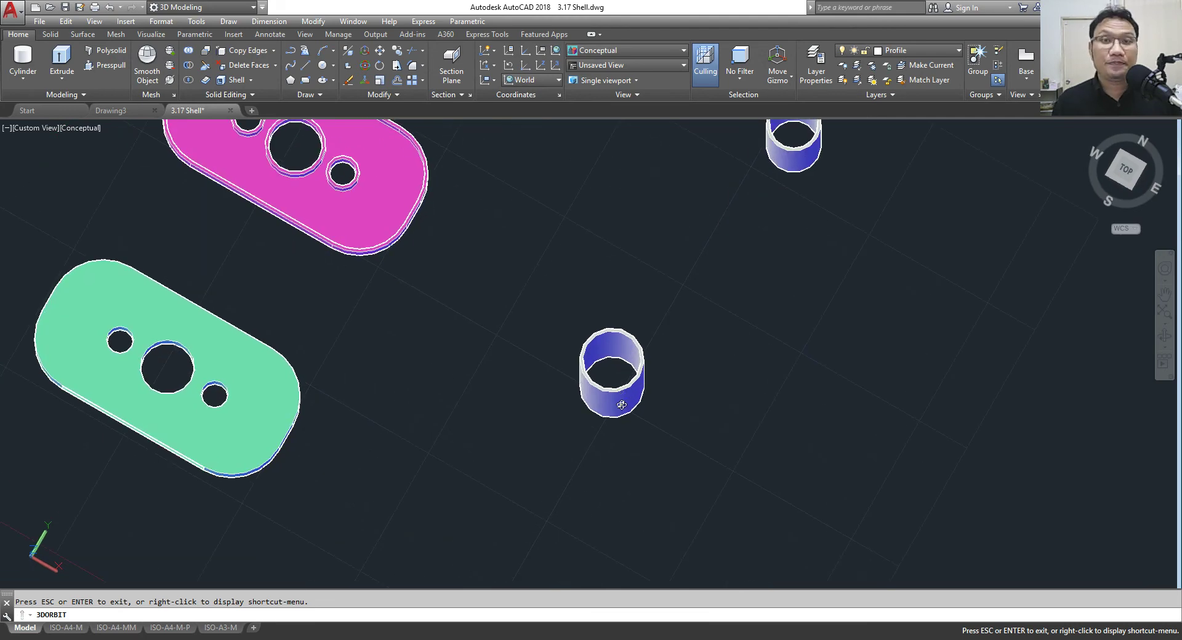
scroll(622, 405, "up", 2)
scroll(622, 405, "up", 2)
mouse_move(621, 404)
left_mouse_down()
mouse_move(625, 365)
mouse_move(626, 412)
left_mouse_up()
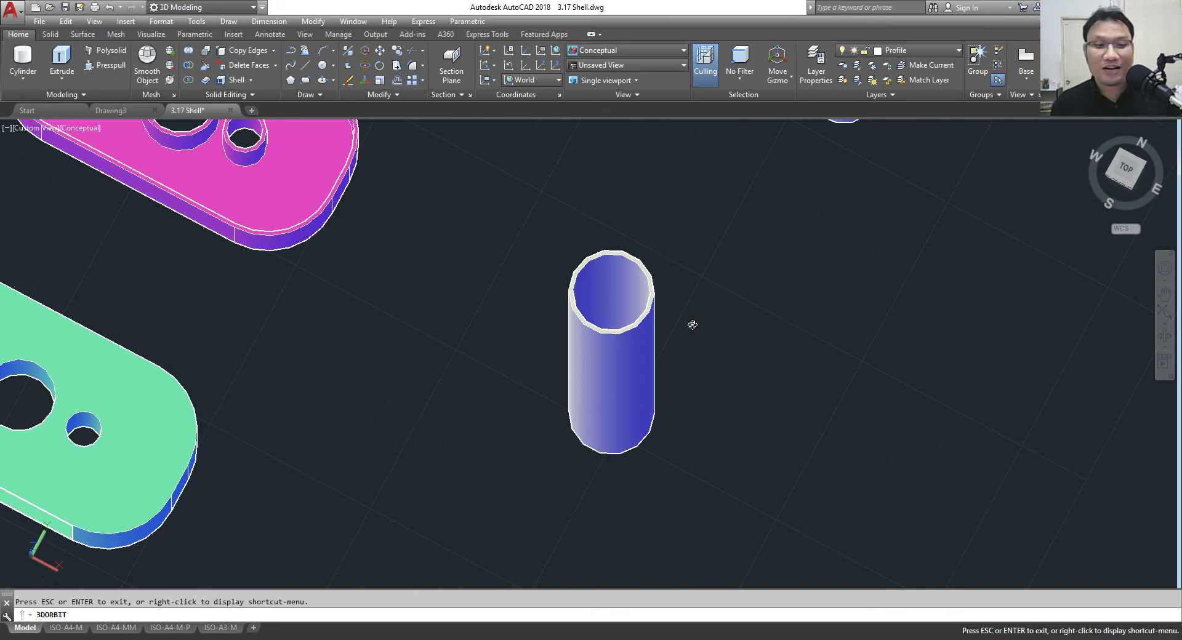
left_click_drag(692, 324, 671, 288)
left_click_drag(332, 396, 535, 267)
Step: Settle on an oblique side view of both hollow tubes and exit orbiting
scroll(466, 341, "down", 1)
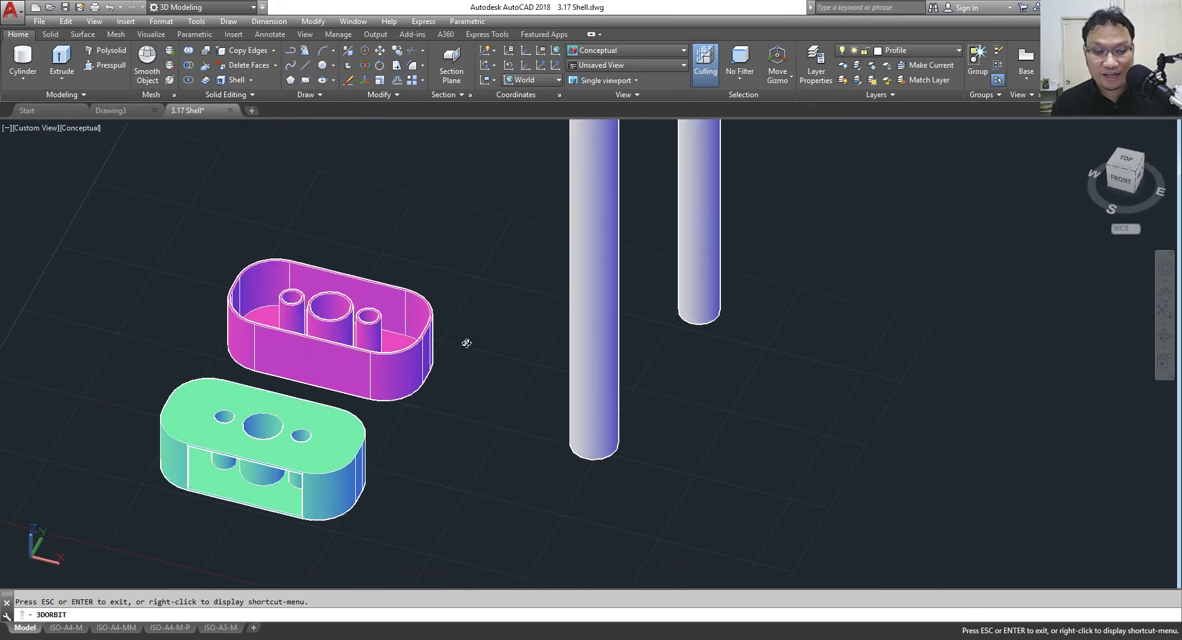
left_click_drag(467, 340, 538, 390)
scroll(550, 365, "up", 1)
scroll(550, 364, "down", 2)
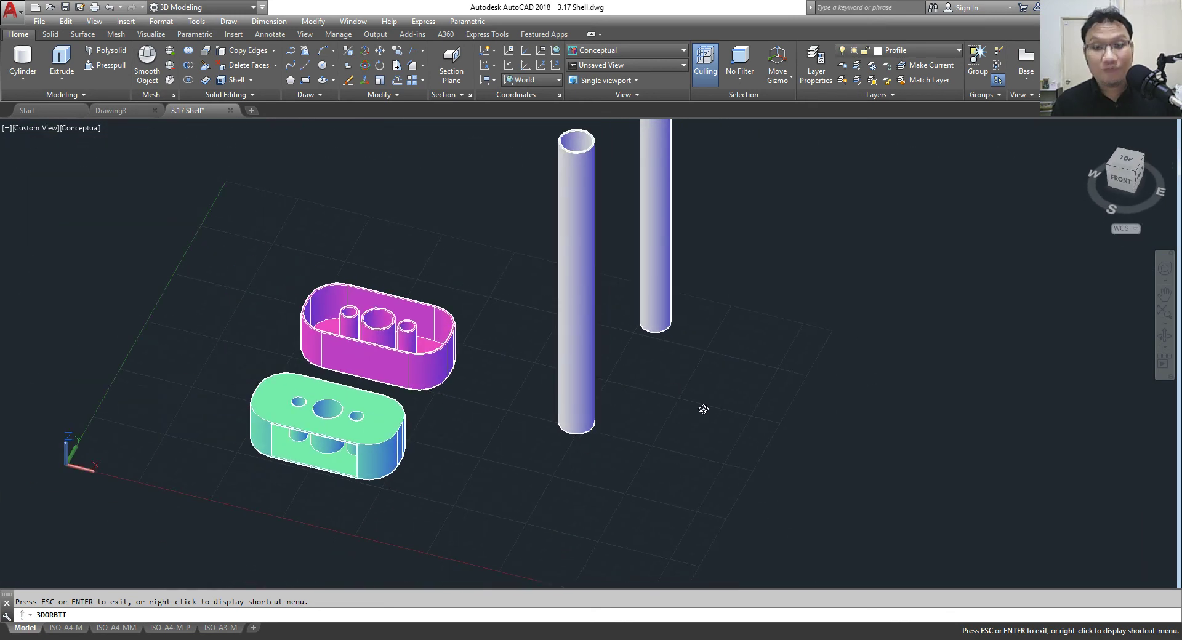
left_click_drag(693, 408, 620, 355)
scroll(620, 355, "up", 1)
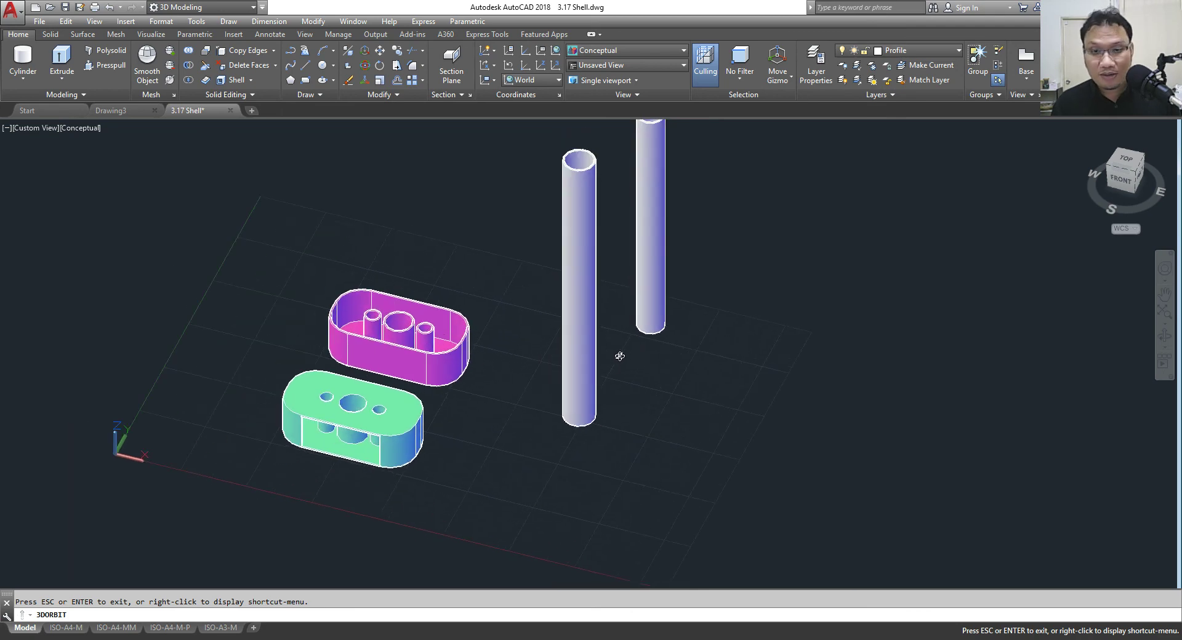
right_click(527, 243)
left_click(546, 252)
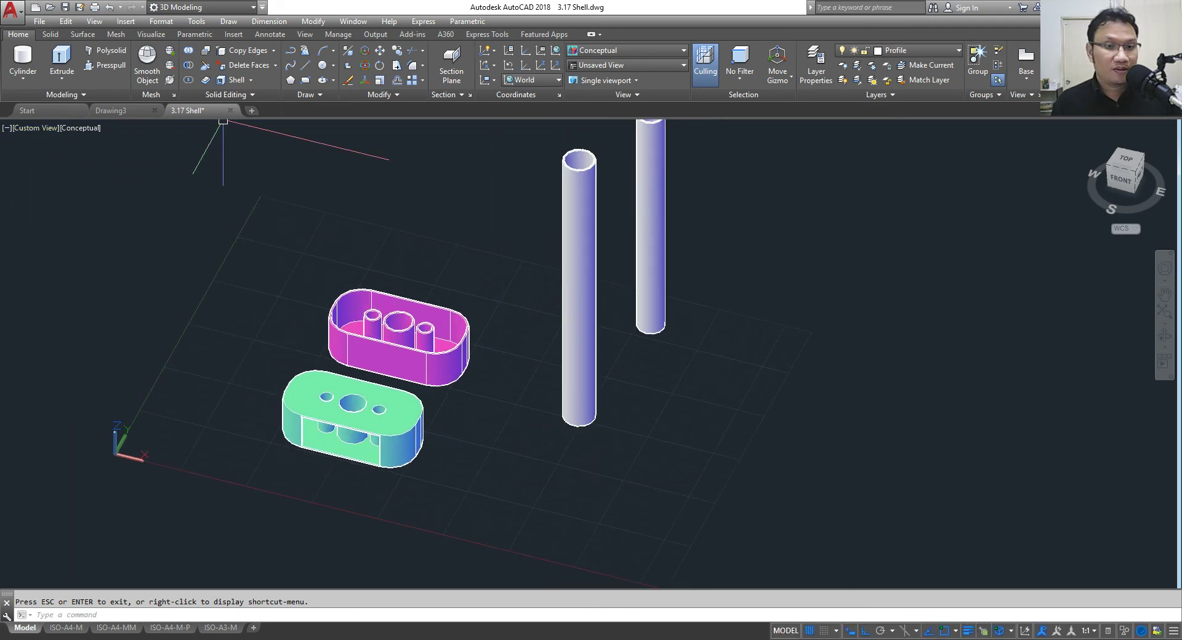
left_click(230, 110)
Step: Answer the save prompt for 3.17 Shell and open 3.18 Rotate face.dwg
left_click(568, 351)
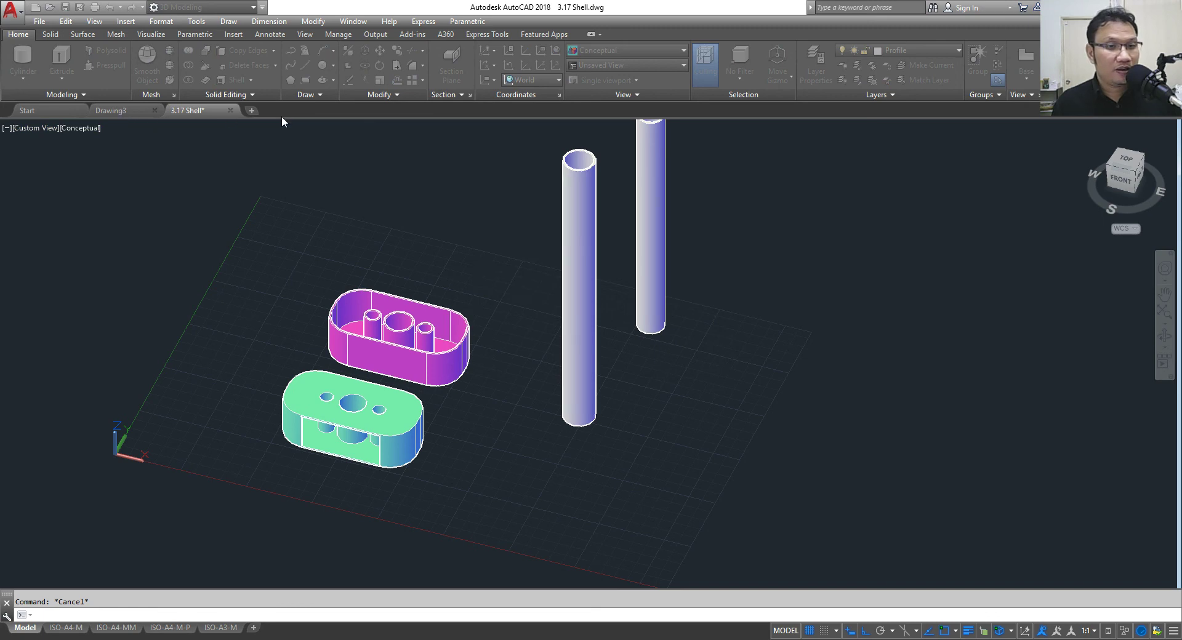
left_click(50, 11)
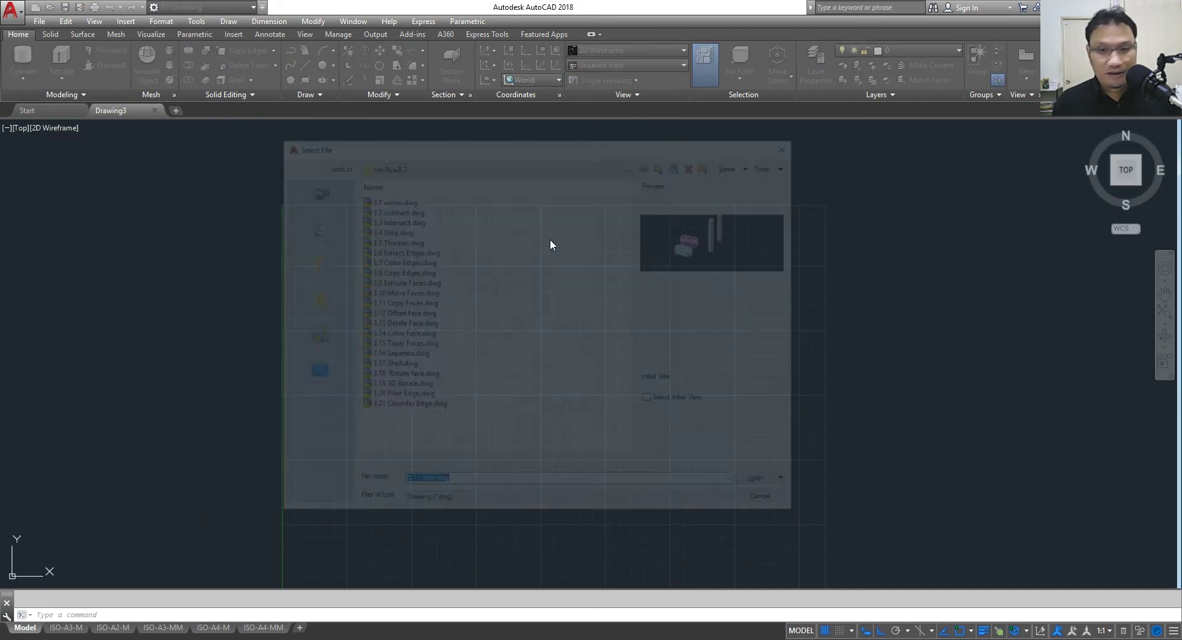
left_click(404, 377)
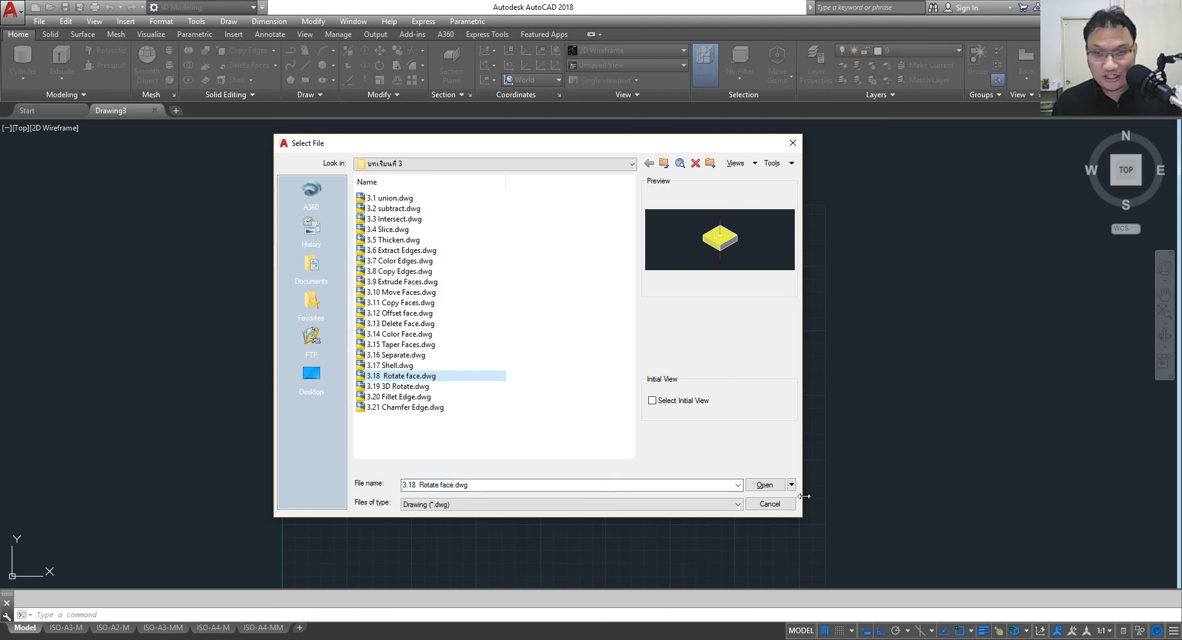
left_click(773, 490)
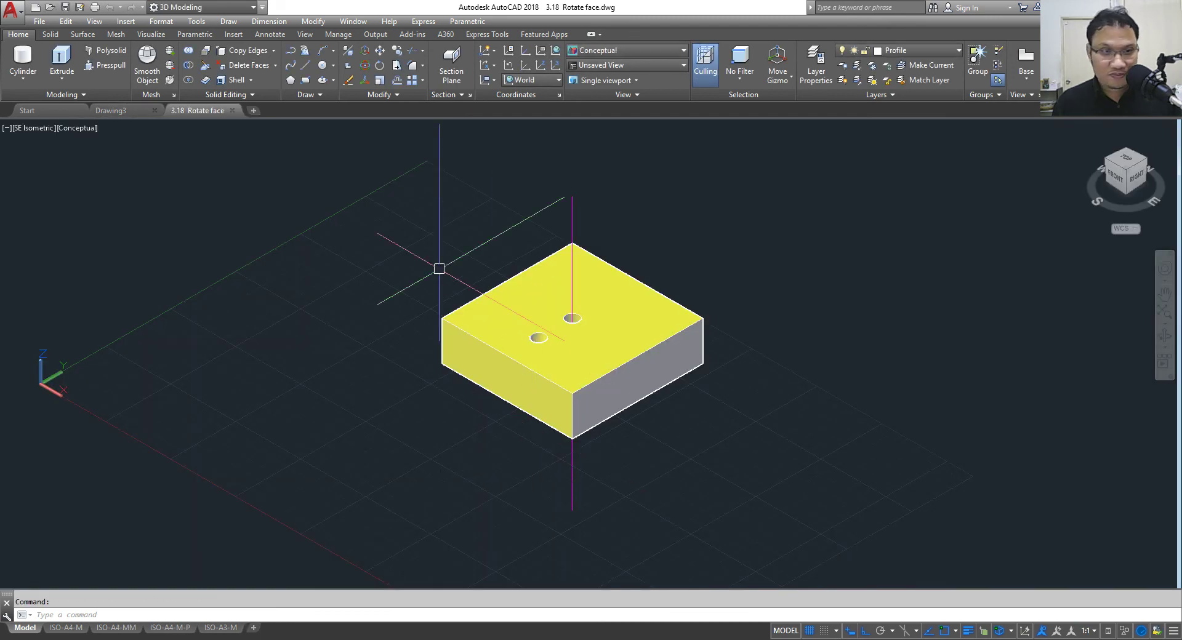
scroll(522, 240, "down", 4)
scroll(503, 326, "up", 8)
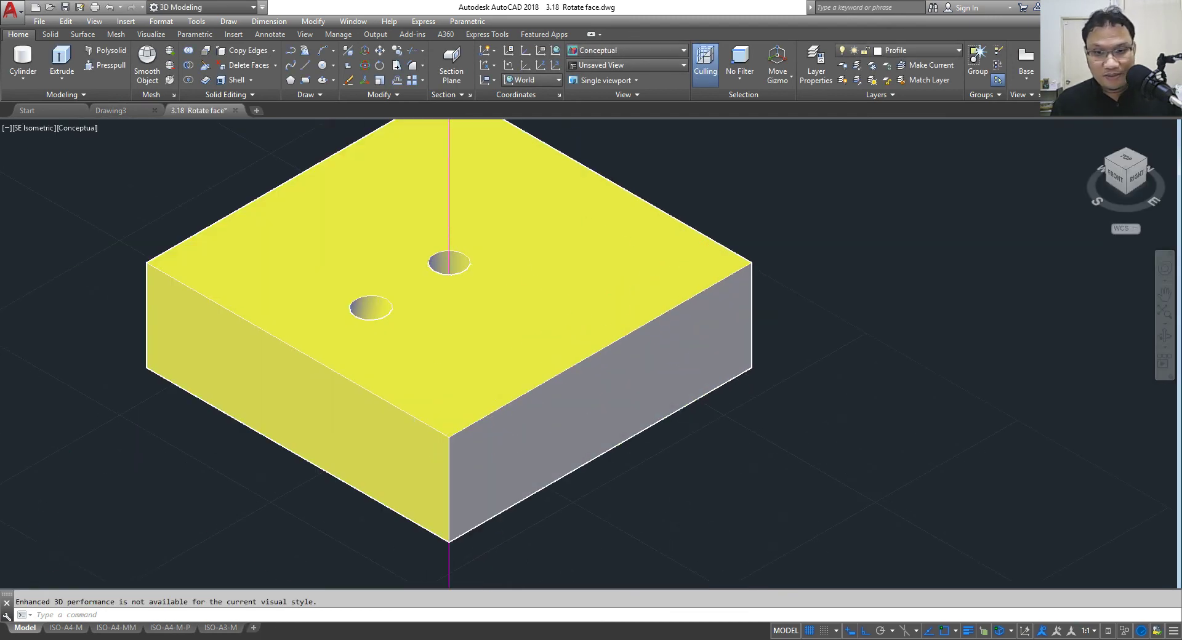
key("Escape")
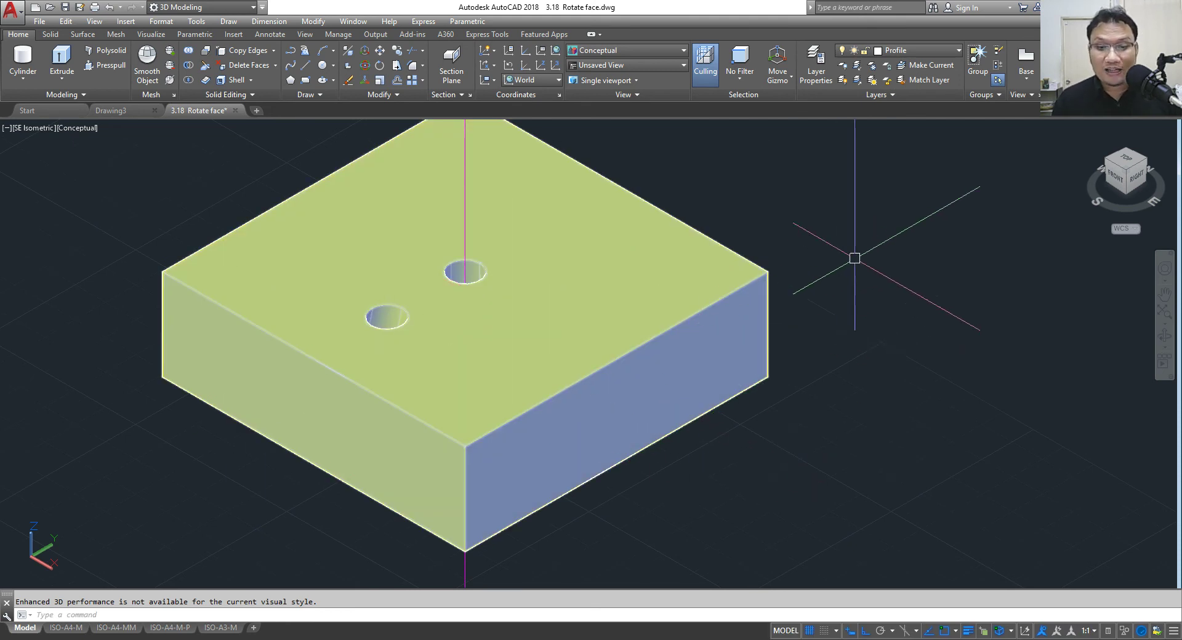
scroll(843, 253, "down", 2)
scroll(842, 253, "up", 2)
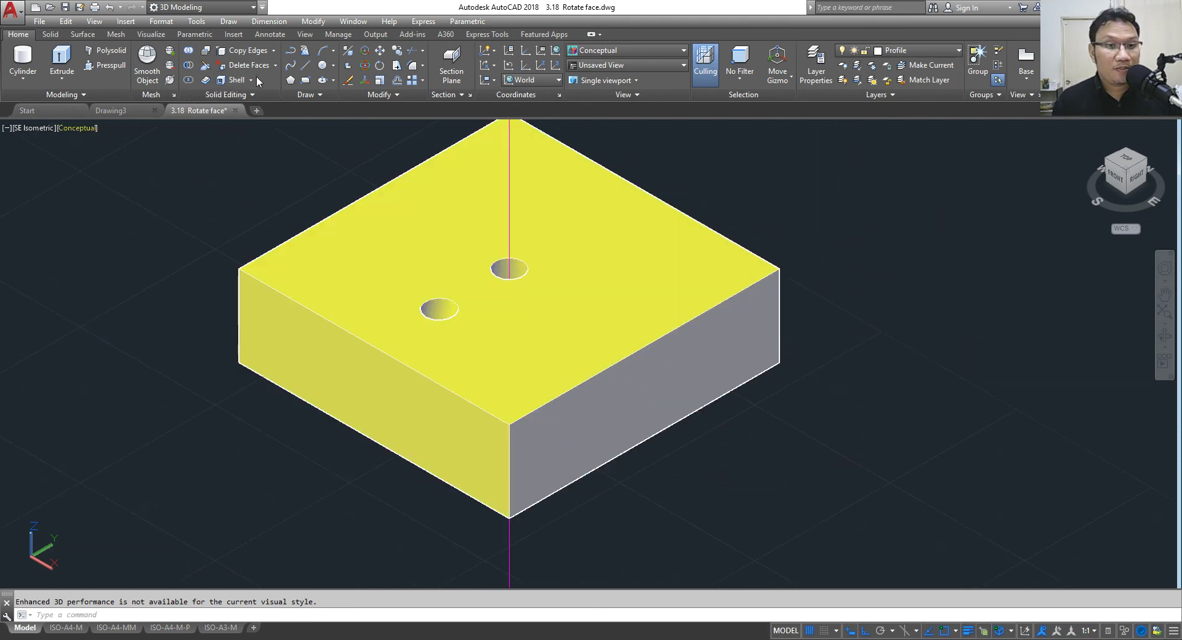
Step: Rotate the small hole face 90° about a vertical axis with Rotate Faces
left_click(275, 66)
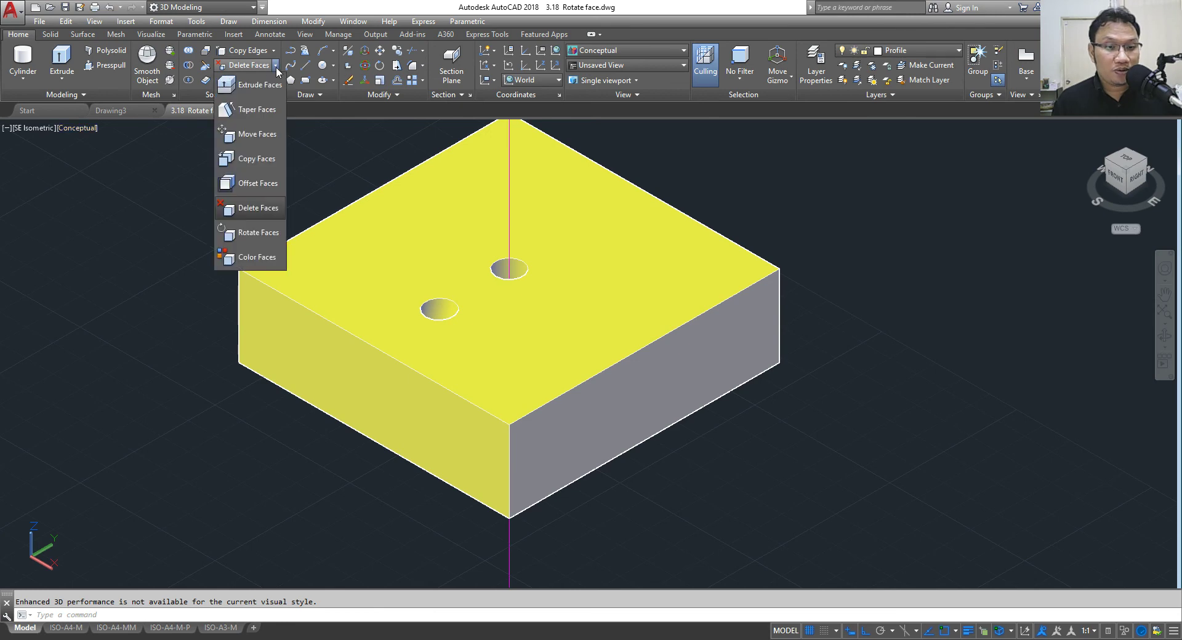
left_click(258, 233)
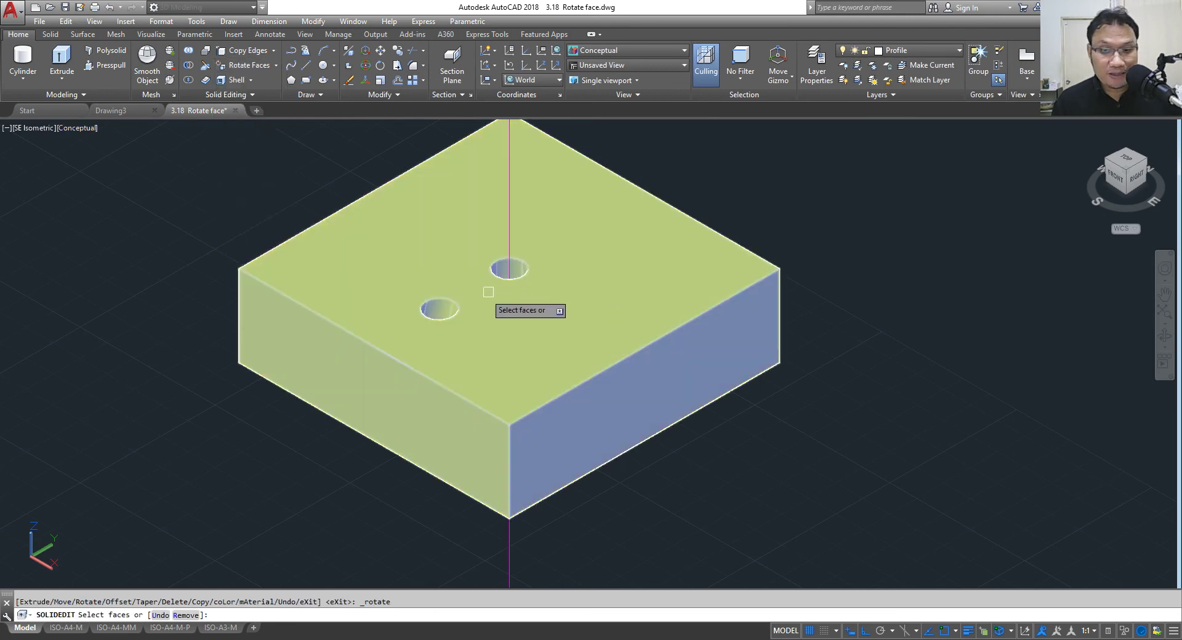
left_click(442, 312)
right_click(842, 191)
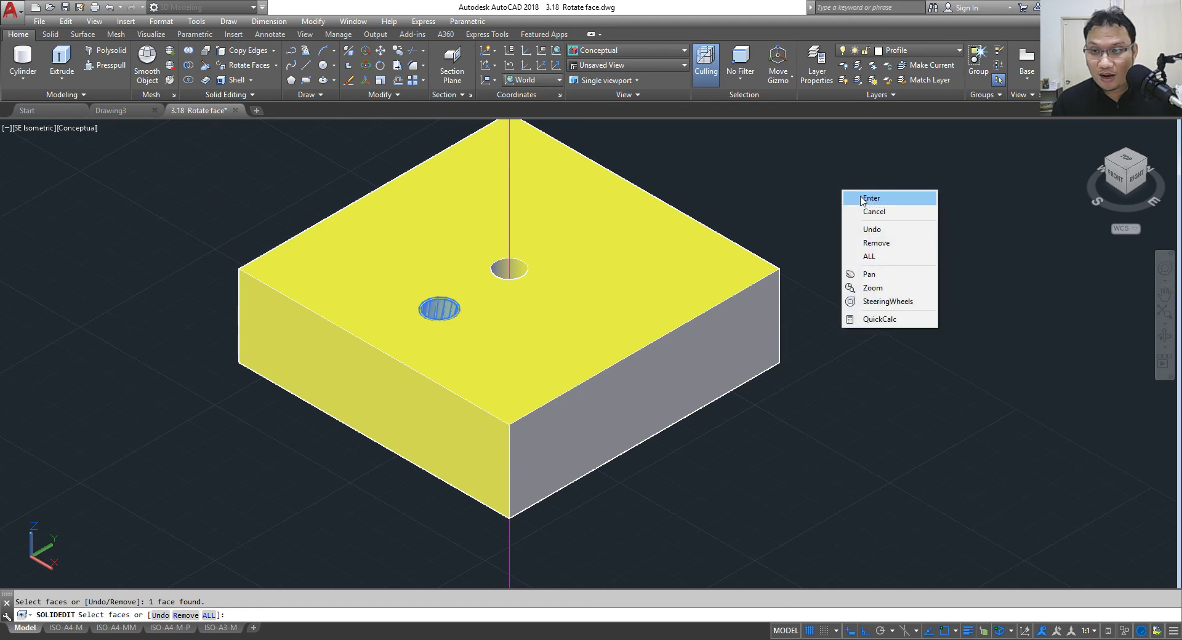
left_click(871, 197)
scroll(616, 277, "down", 3)
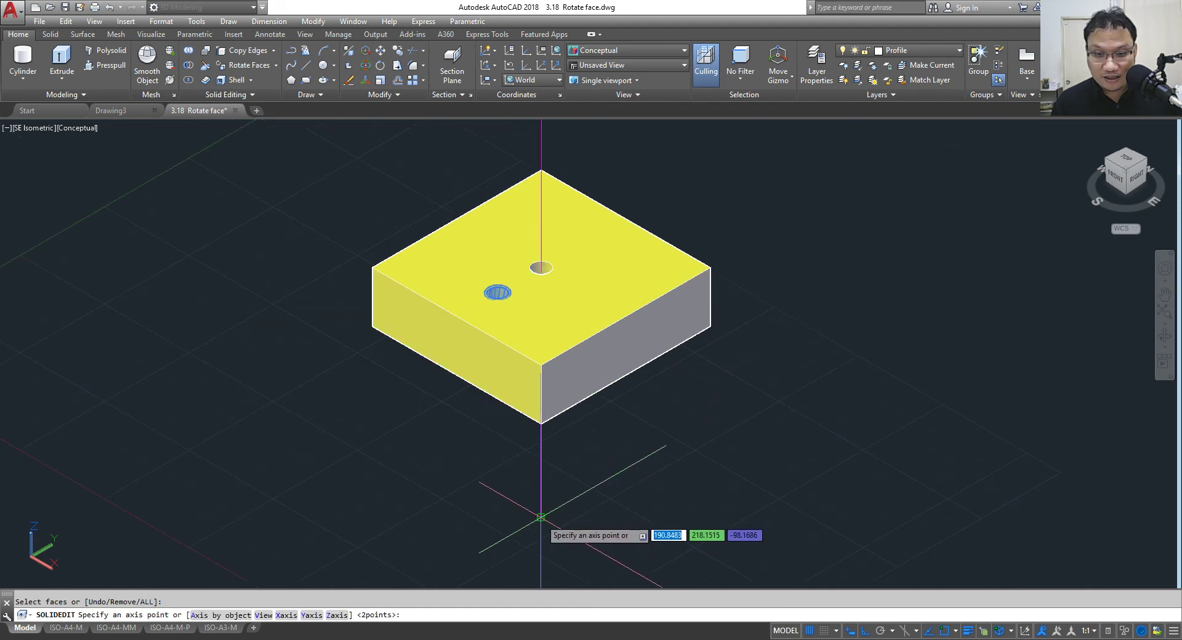
left_click(541, 517)
scroll(540, 517, "down", 4)
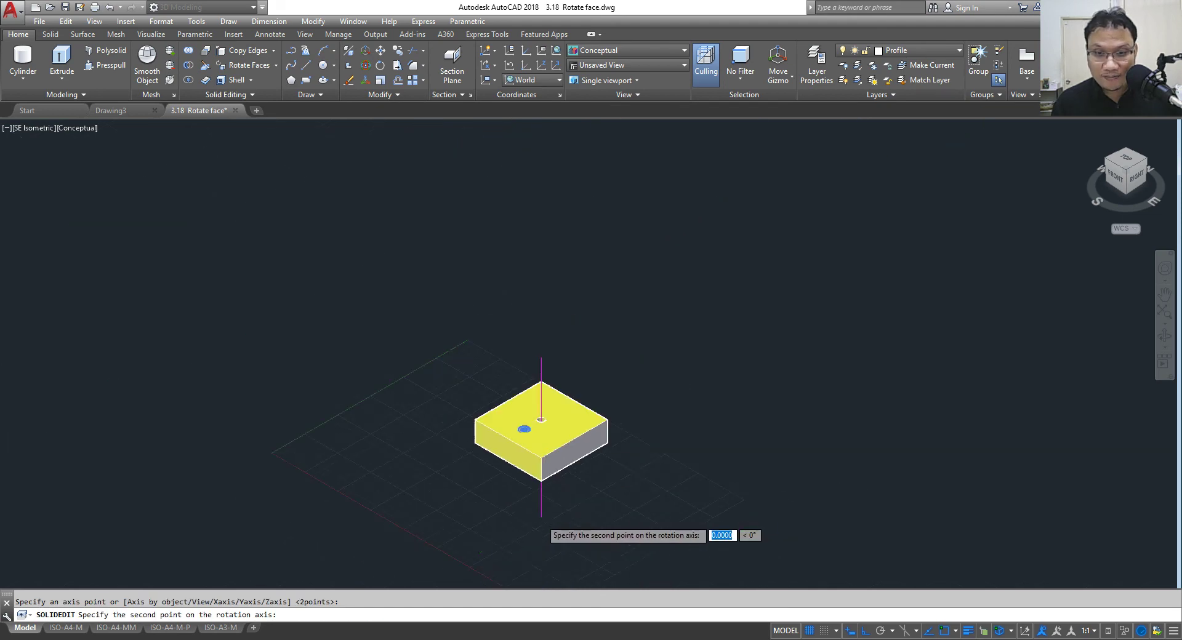
left_click(541, 357)
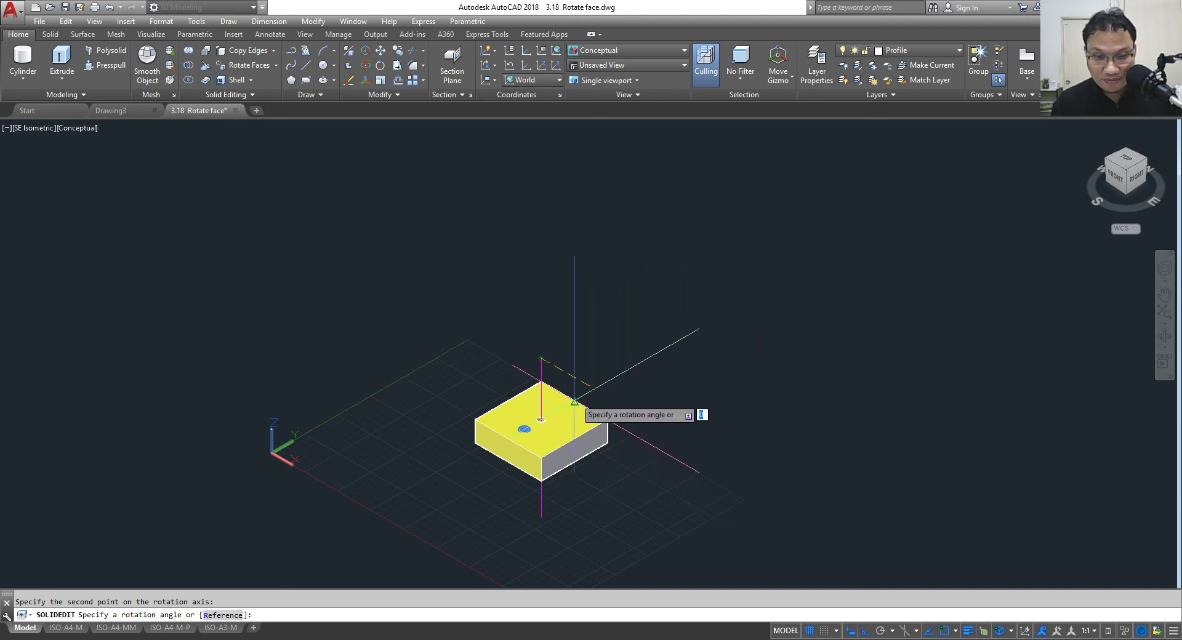
scroll(567, 433, "up", 3)
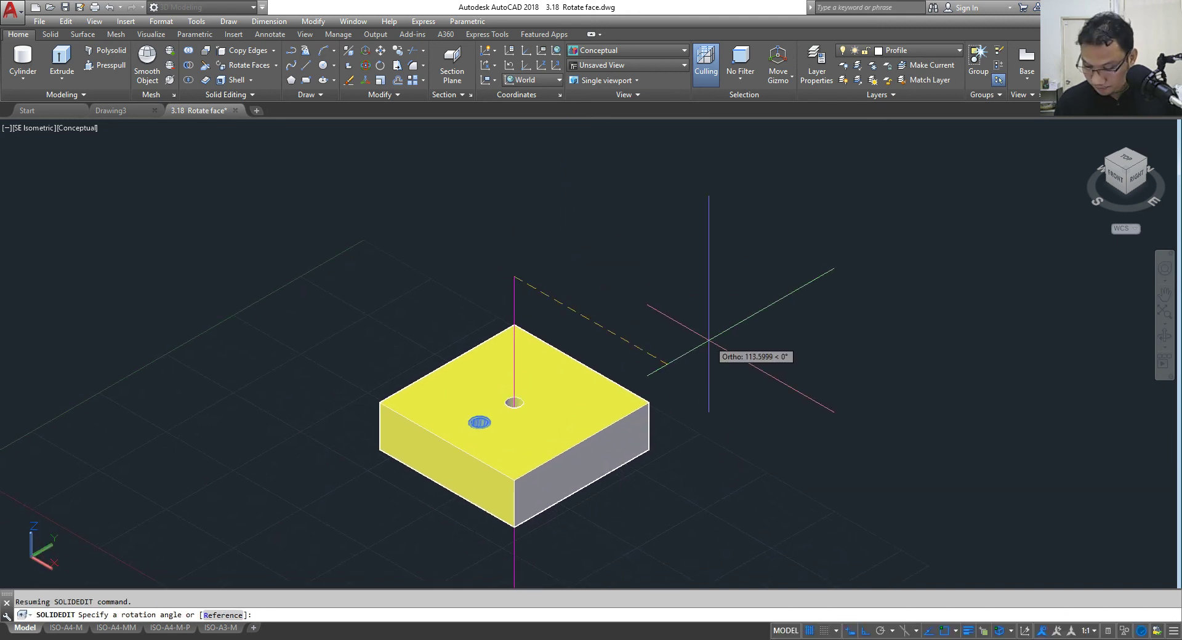
type("90")
key("Return")
key("Return")
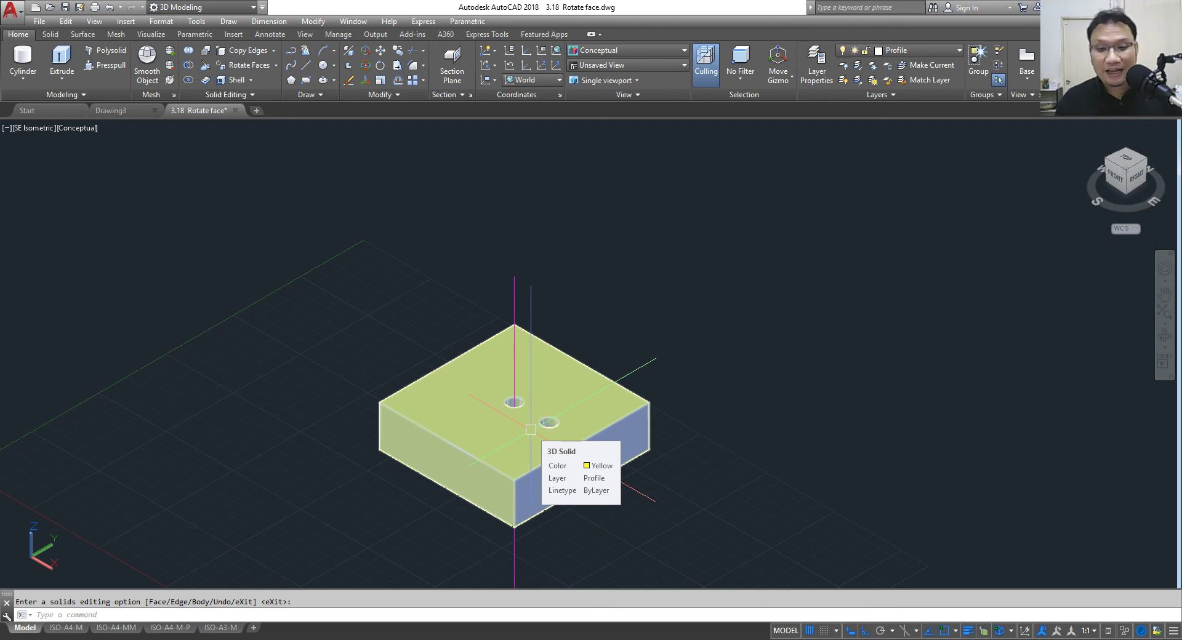
Step: Rotate the hole face another 90° about a vertical axis and end SOLIDEDIT
left_click(264, 71)
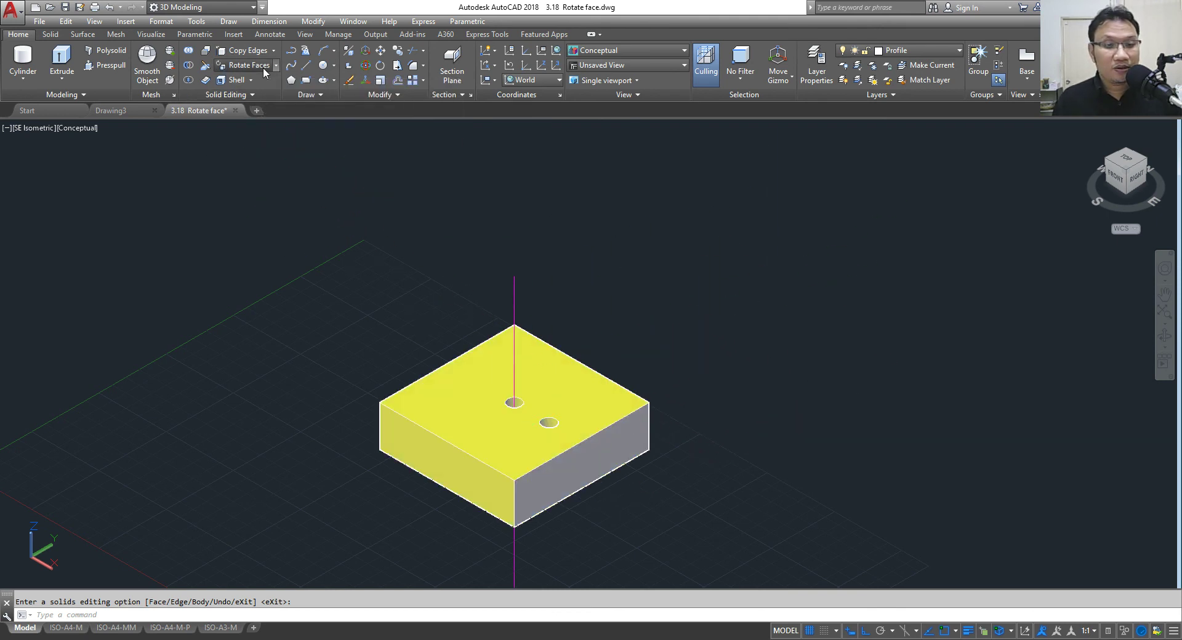
scroll(571, 526, "up", 5)
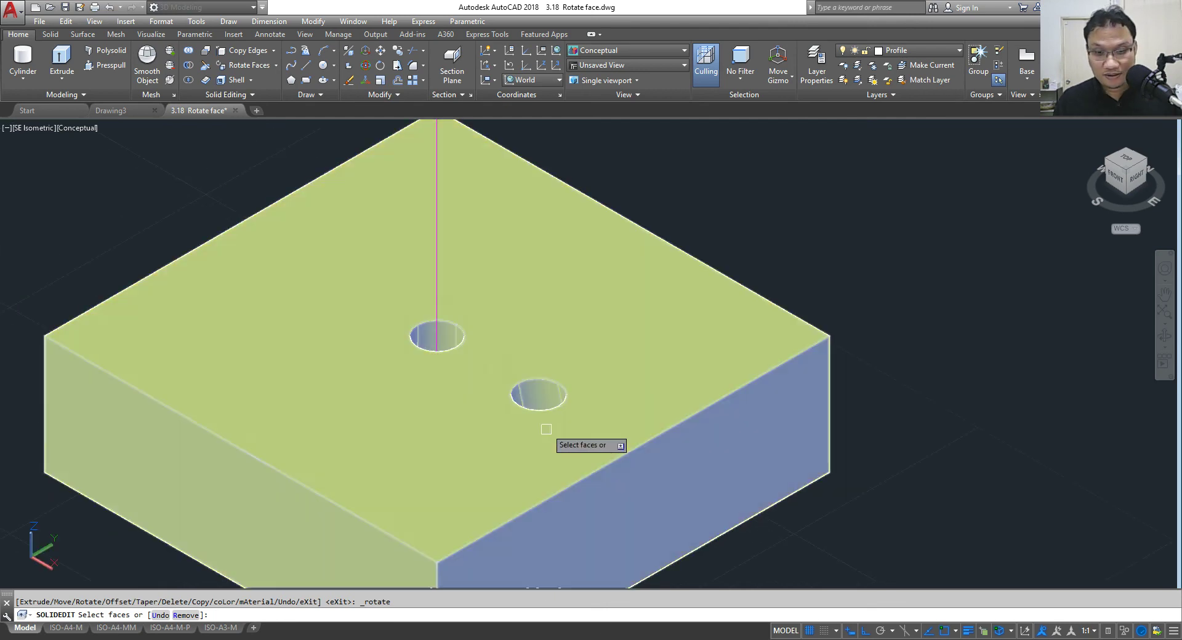
left_click(539, 394)
right_click(778, 208)
left_click(801, 219)
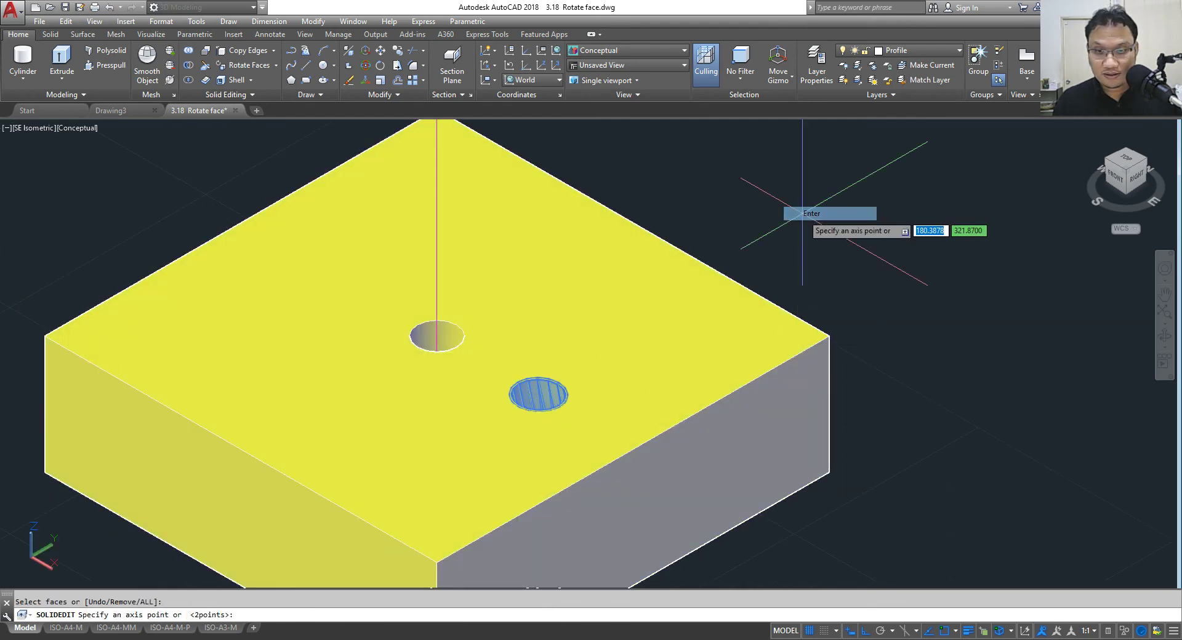
scroll(735, 200, "down", 5)
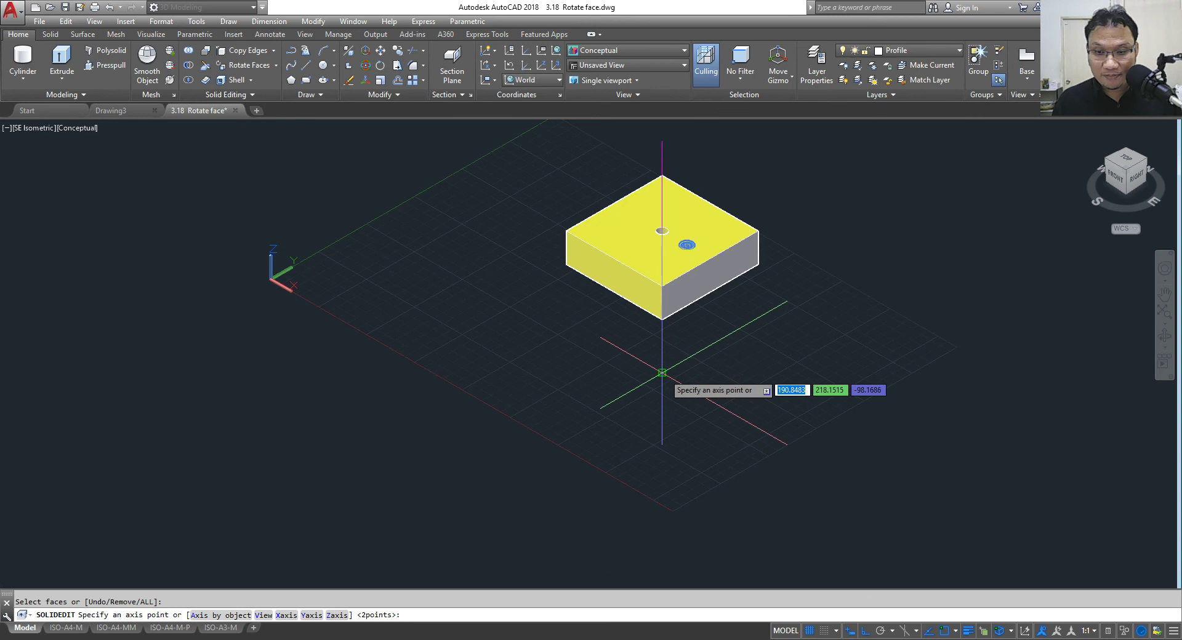
left_click(661, 371)
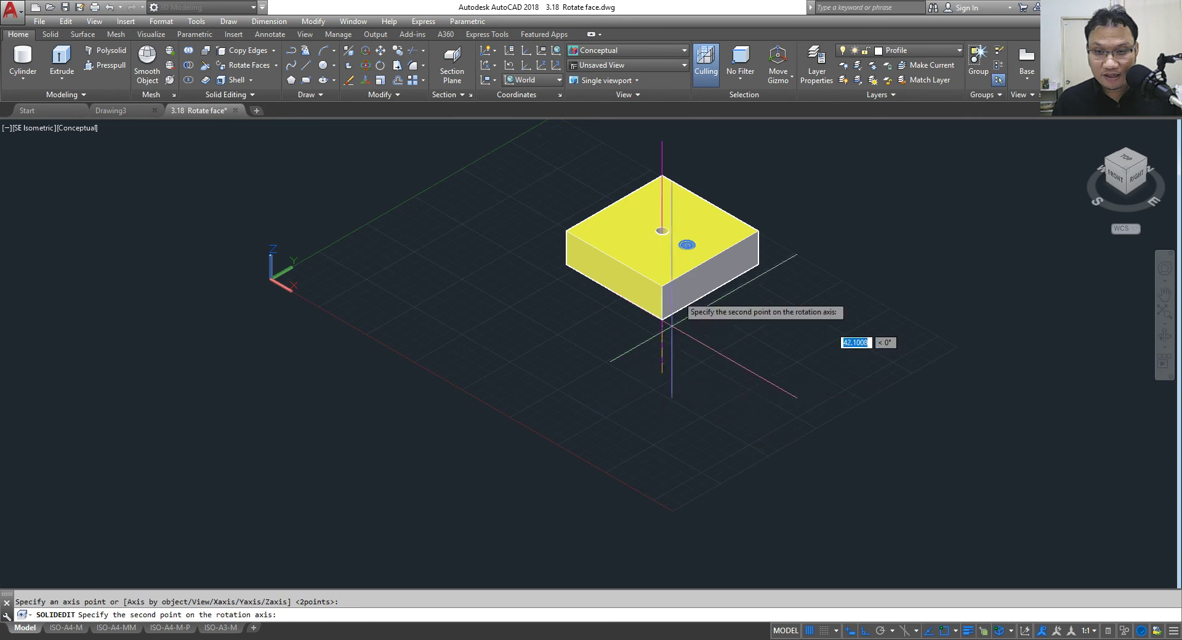
left_click(661, 142)
type("90")
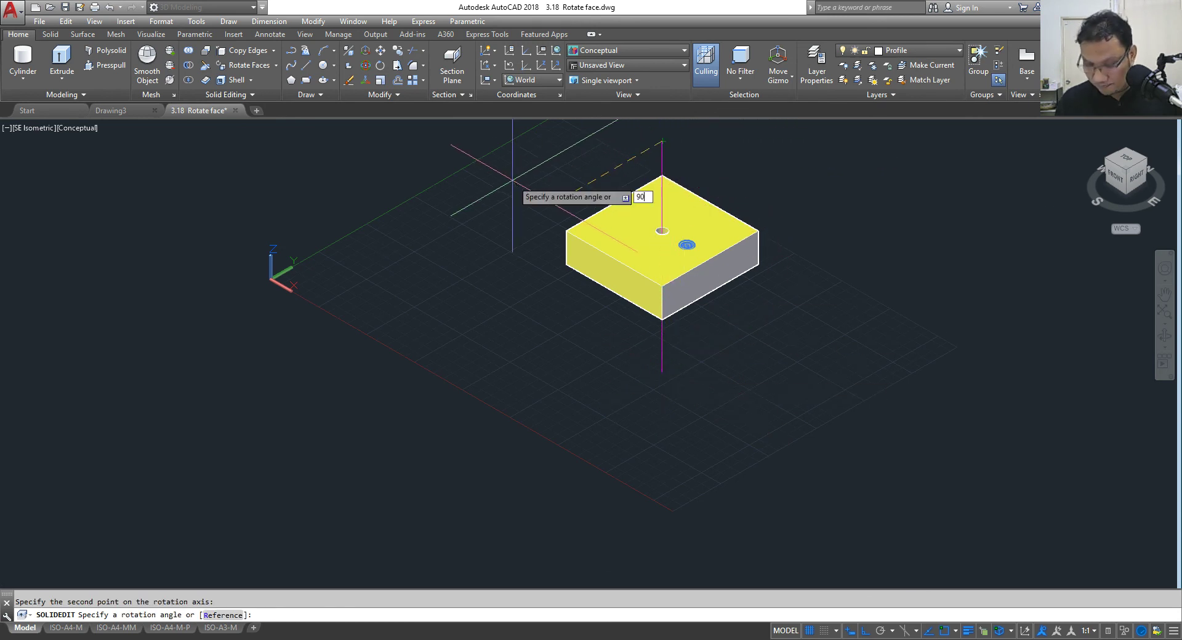
key("Return")
key("Return")
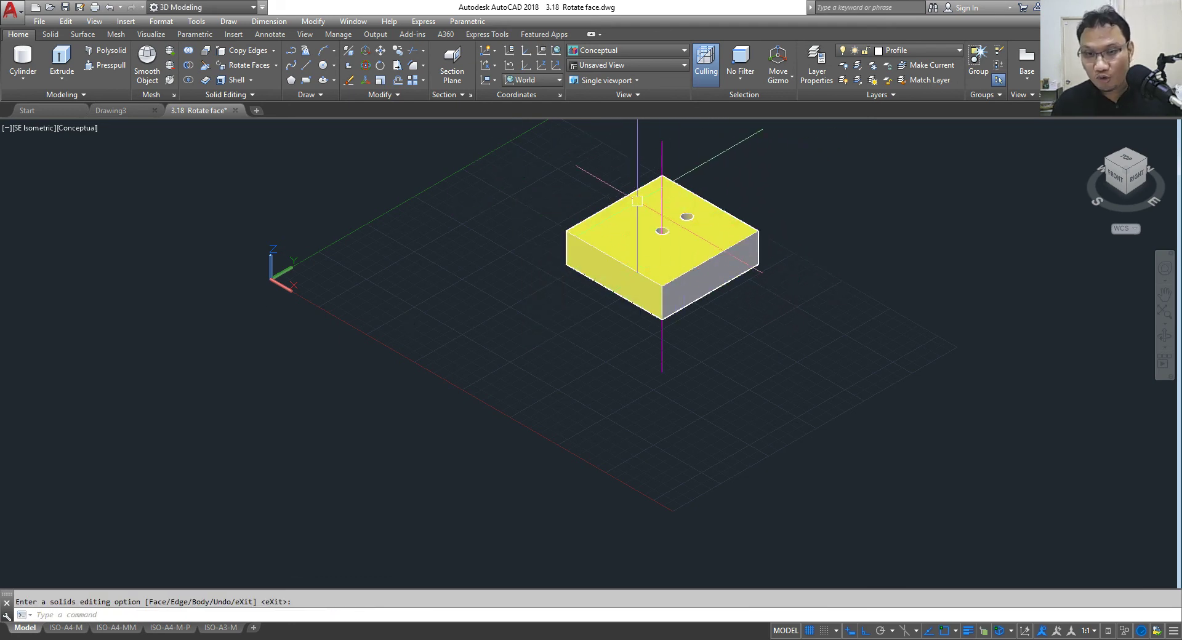
key("Return")
middle_click_drag(725, 213, 639, 234)
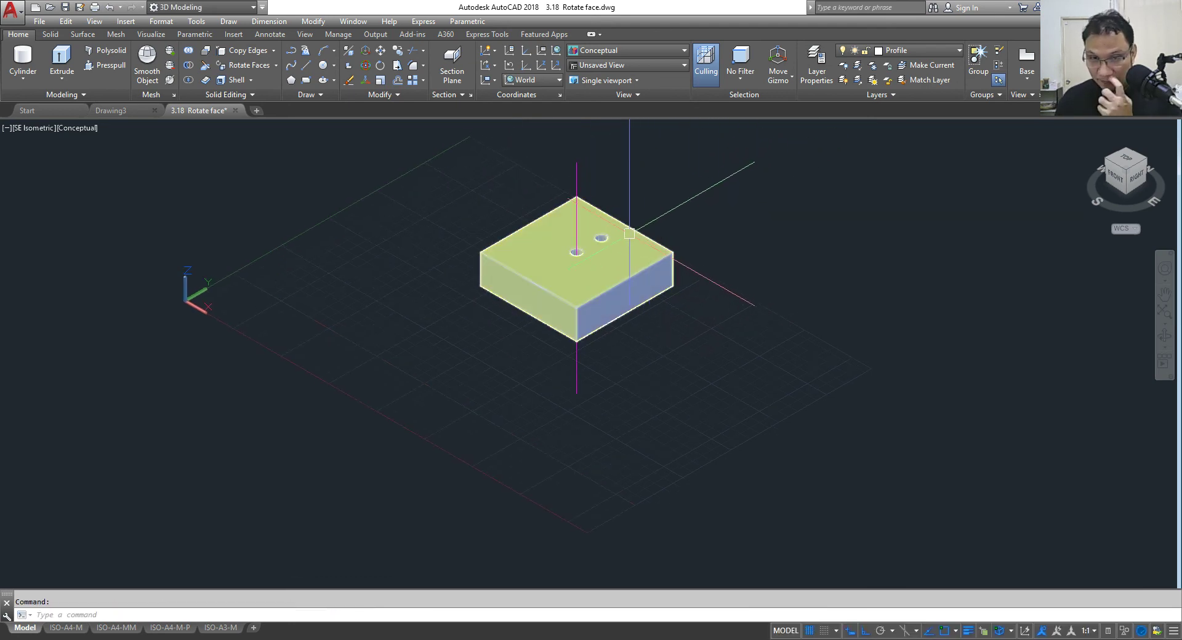
Step: Close 3.18 Rotate face after answering the save prompt and open 3.19 3D Rotate.dwg
left_click(235, 110)
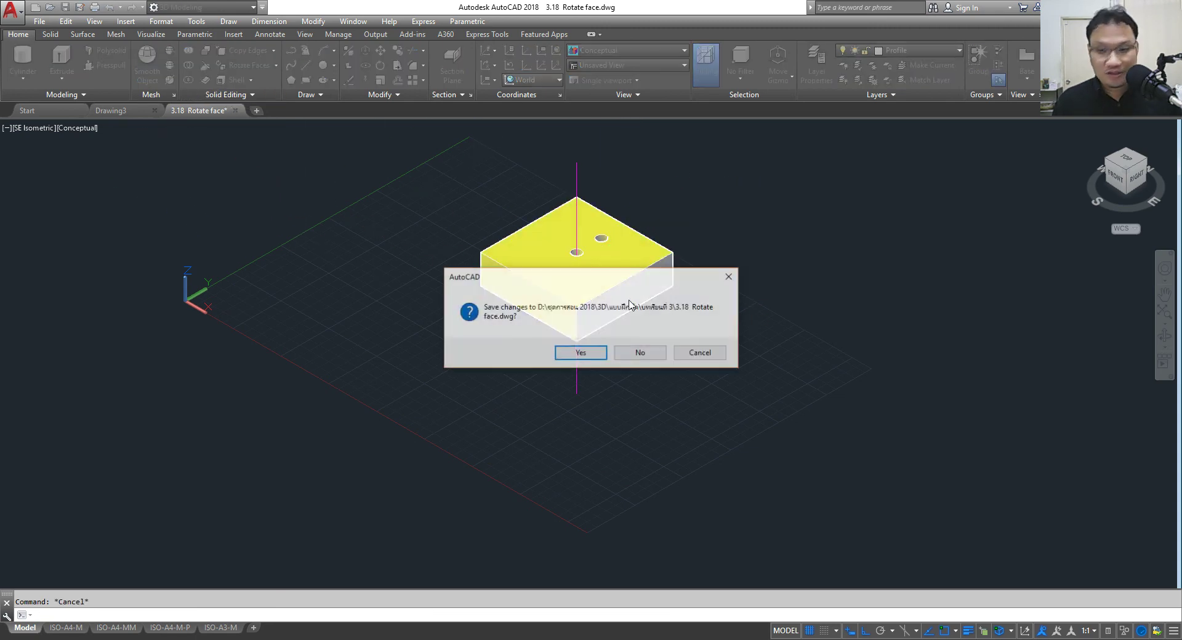
left_click(641, 353)
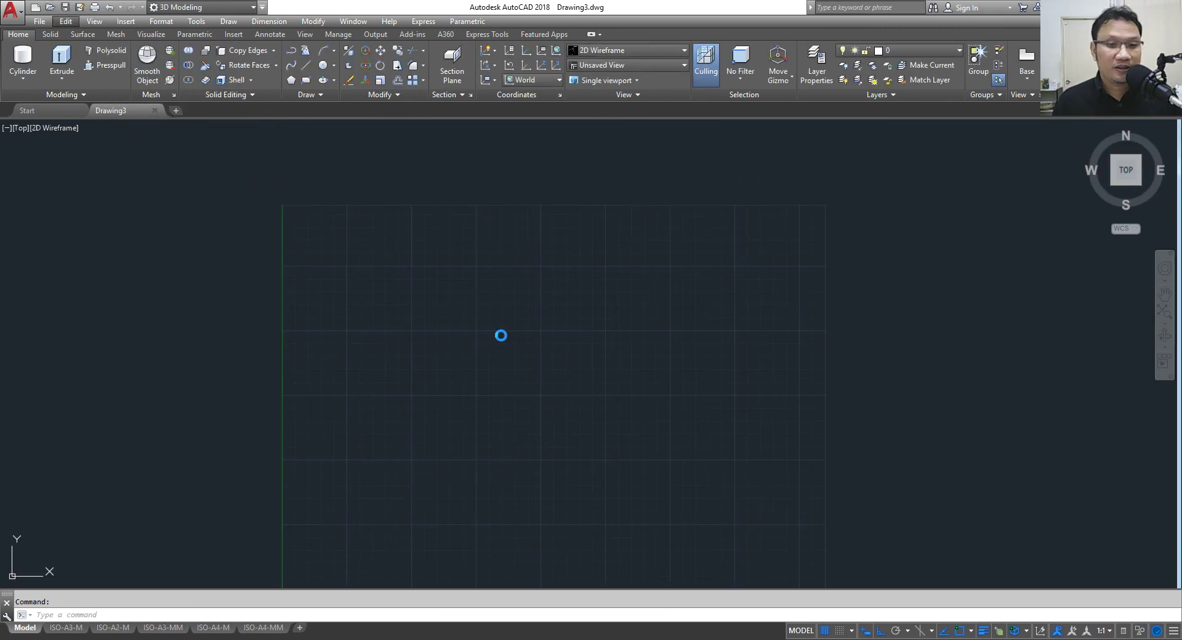
left_click(477, 386)
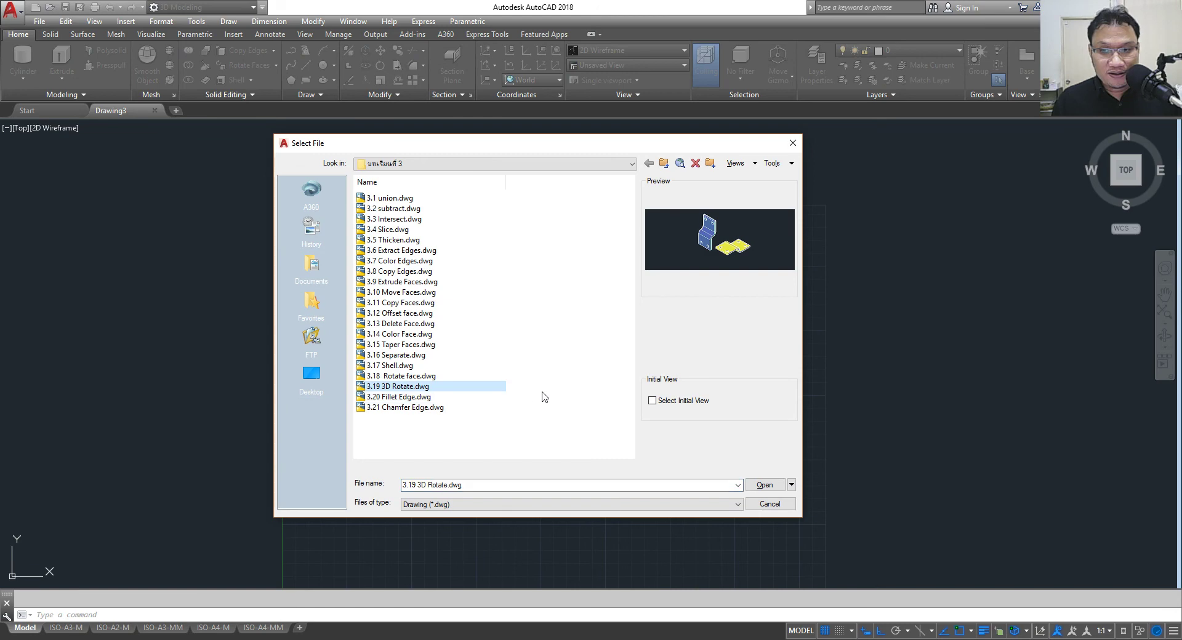
left_click(764, 485)
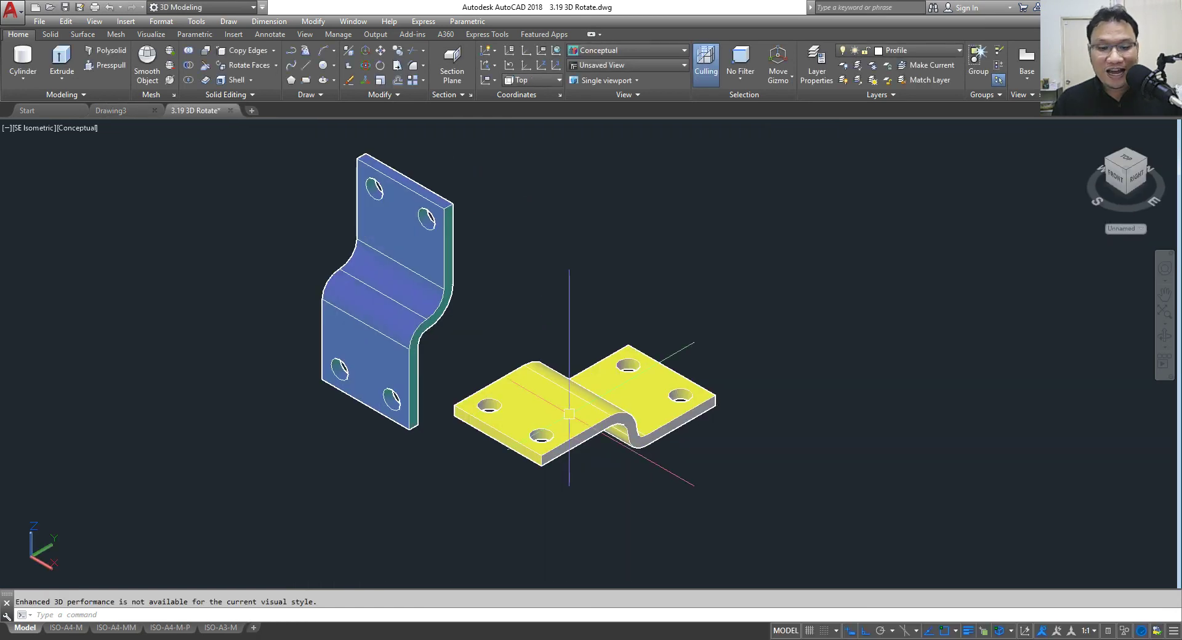
Step: Run 3DROTATE on the yellow plate about its middle, turn off Ortho, then cancel
left_click(368, 67)
left_click(579, 411)
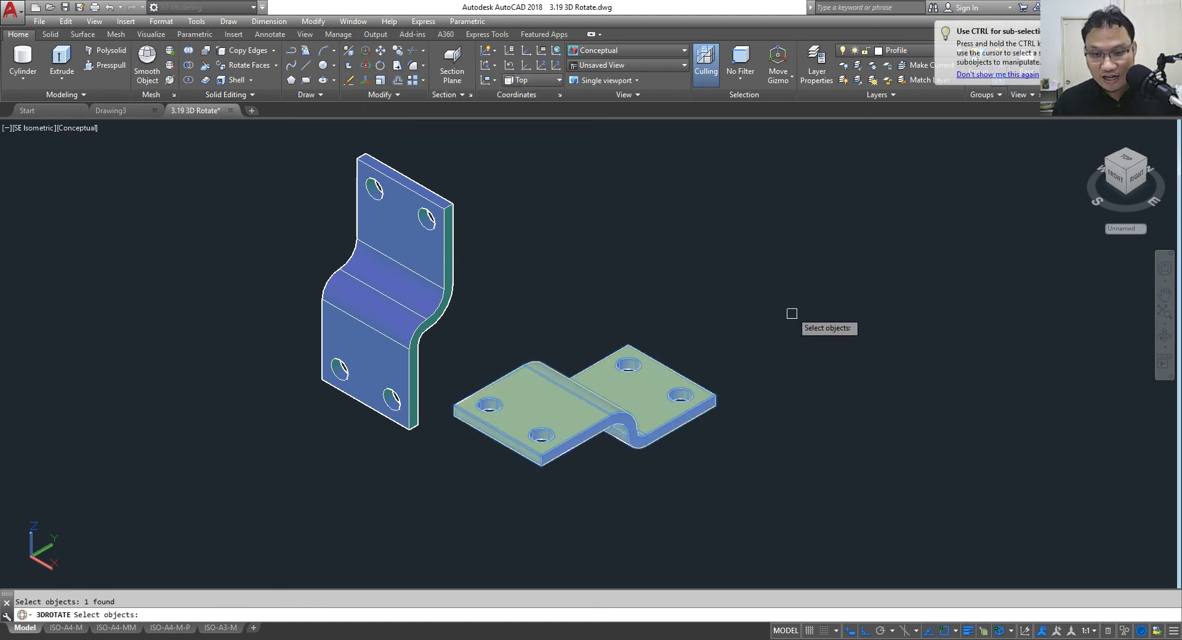
key("Return")
scroll(591, 421, "up", 3)
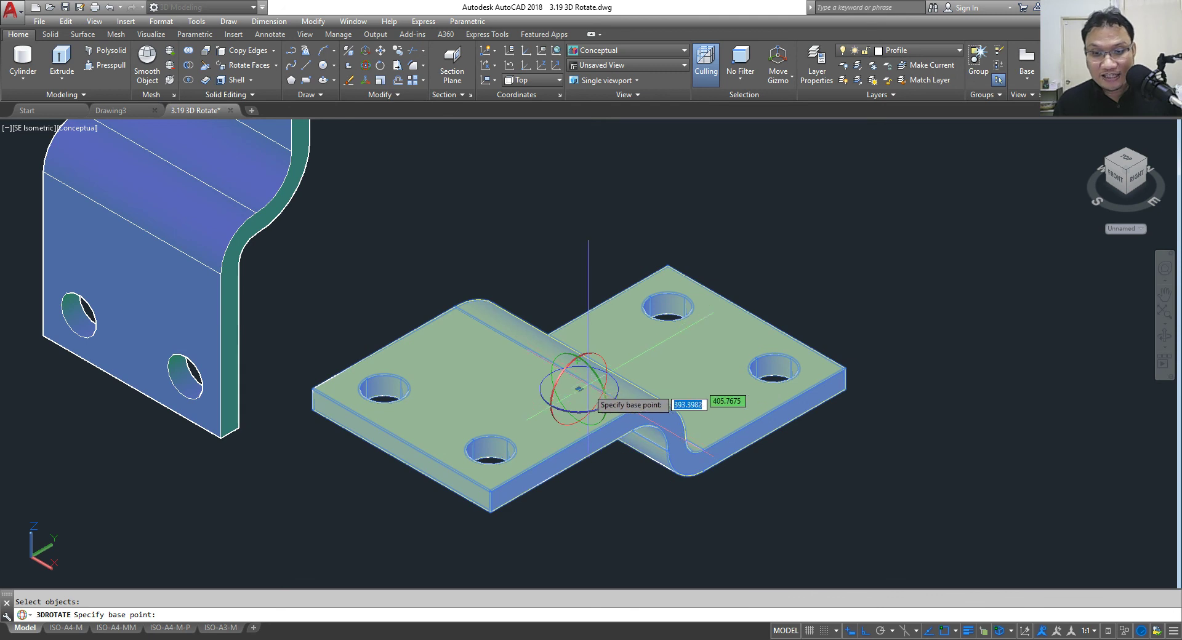
scroll(578, 389, "down", 2)
scroll(578, 389, "down", 4)
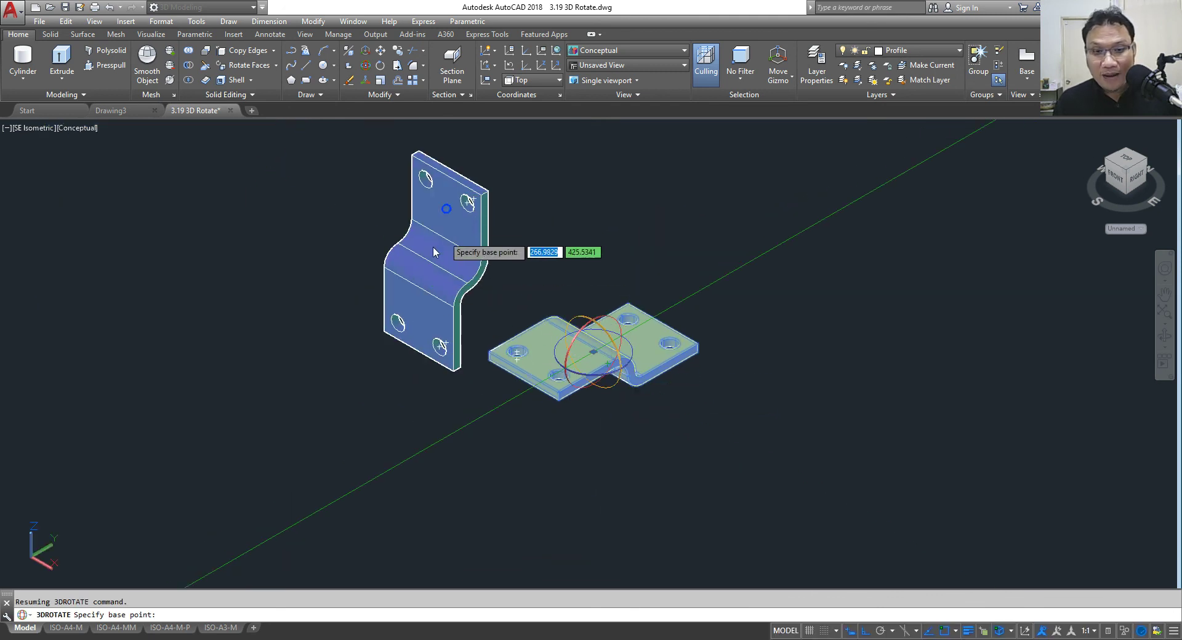
scroll(579, 355, "up", 2)
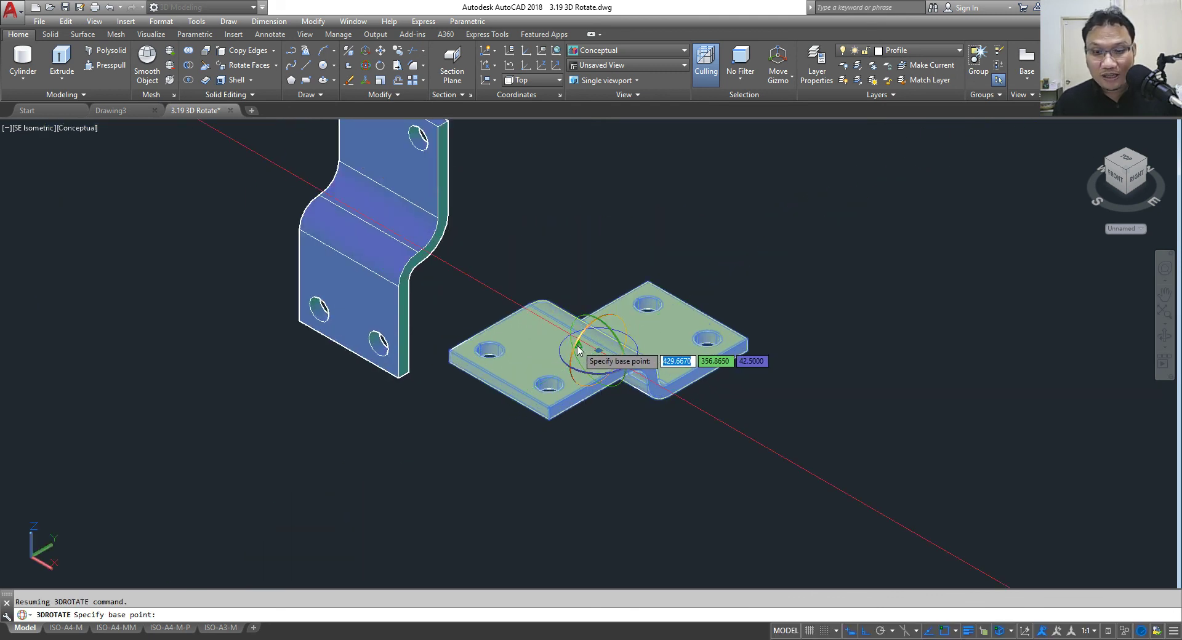
left_click(579, 349)
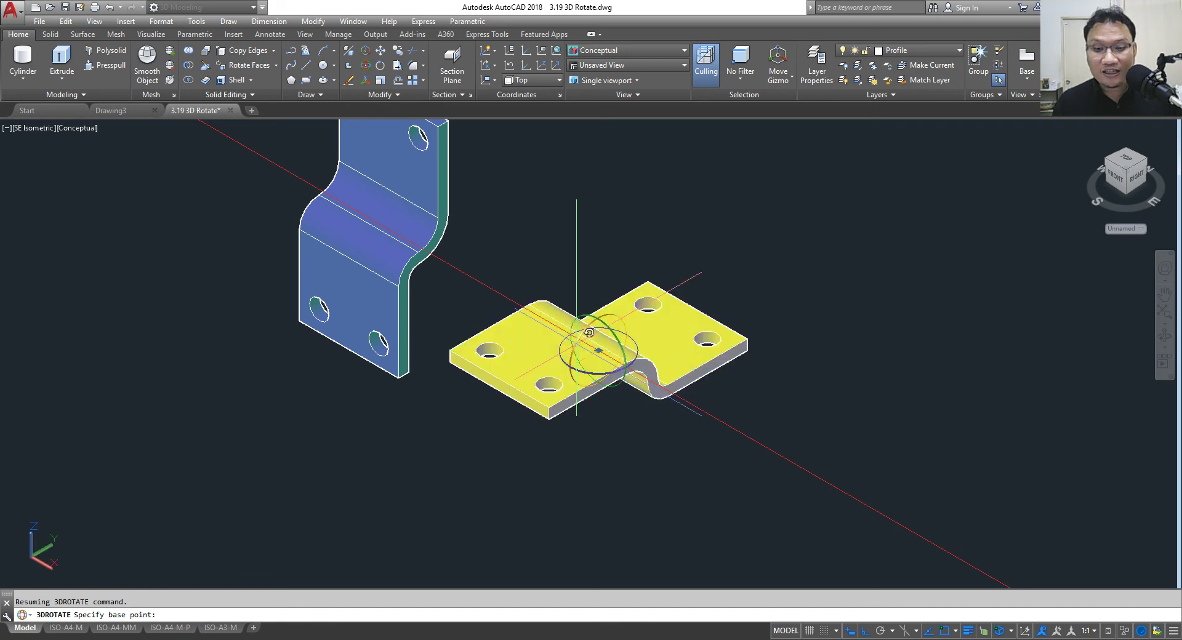
left_click(600, 363)
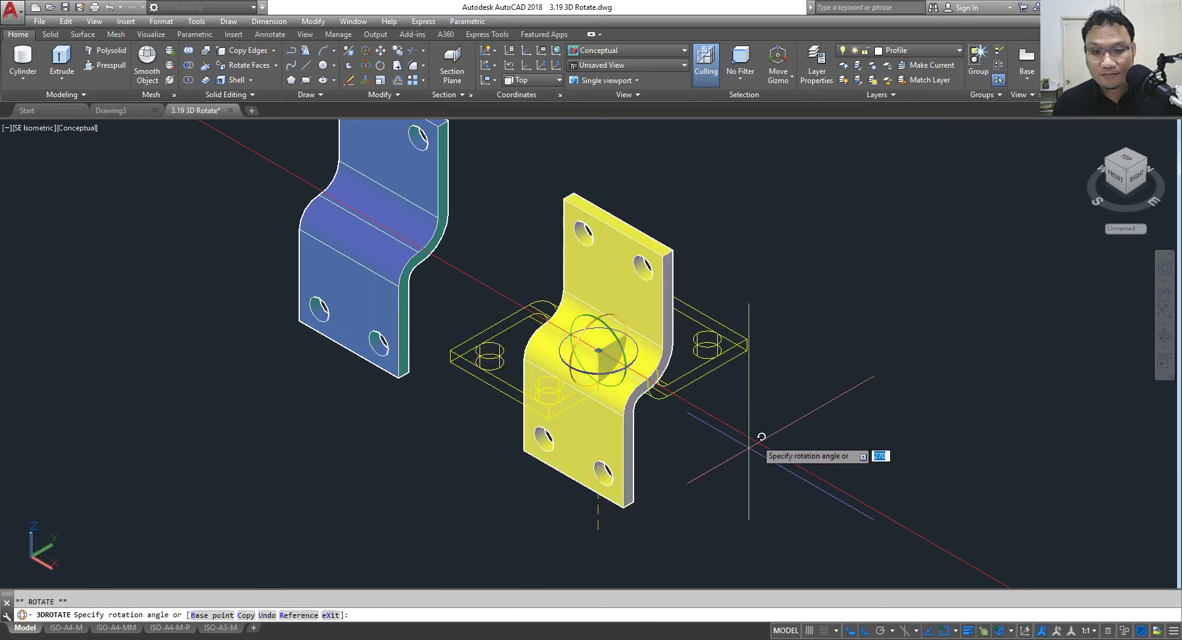
key("F8")
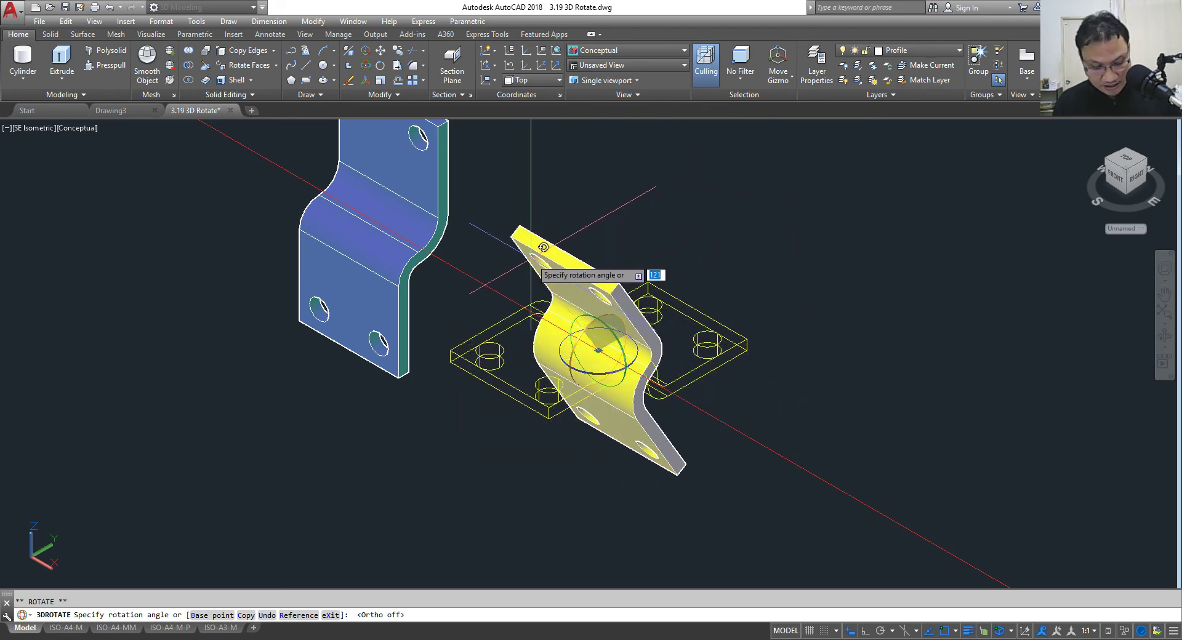
key("Escape")
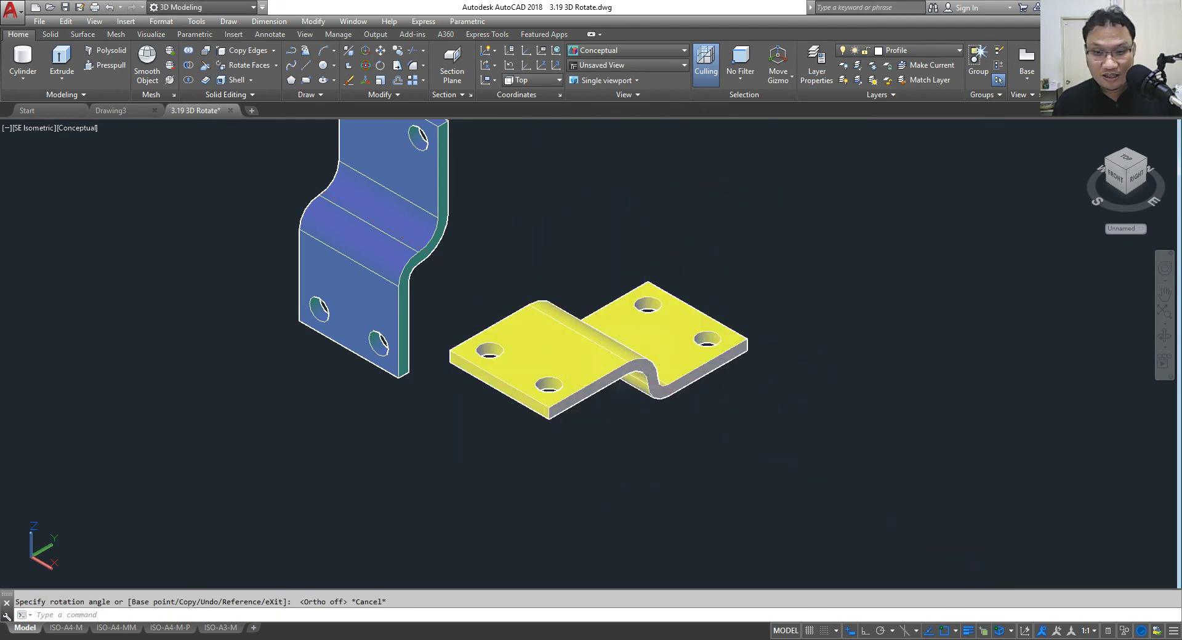
Step: Preview rotations about the green and vertical axes, cancel both, and close without saving
left_click(615, 335)
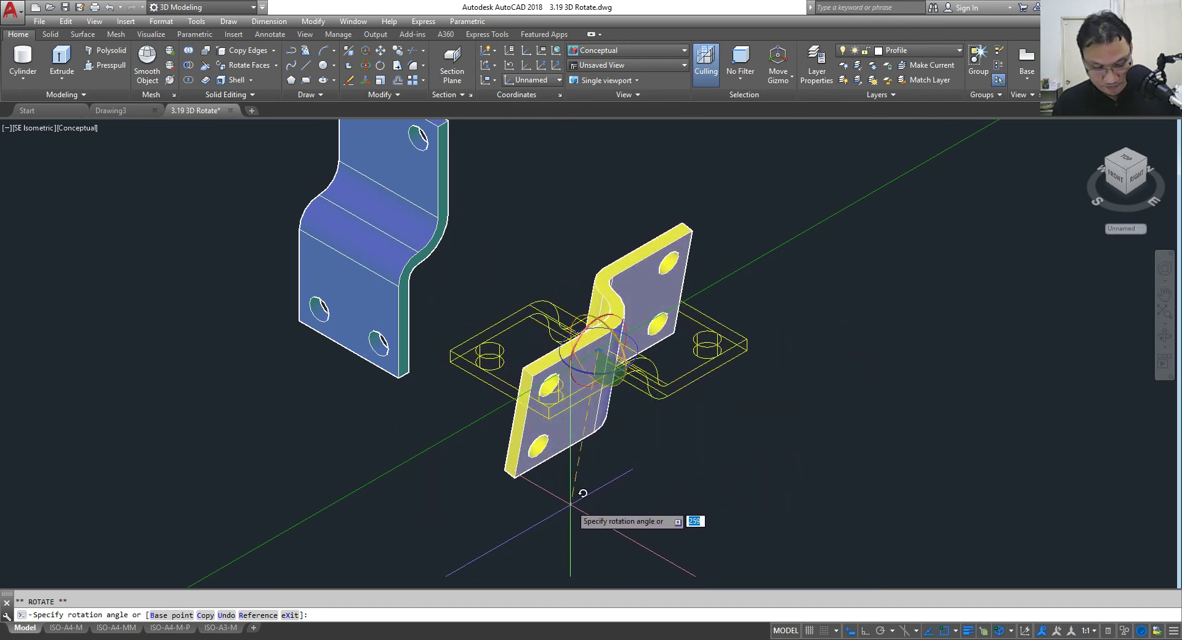
key("Escape")
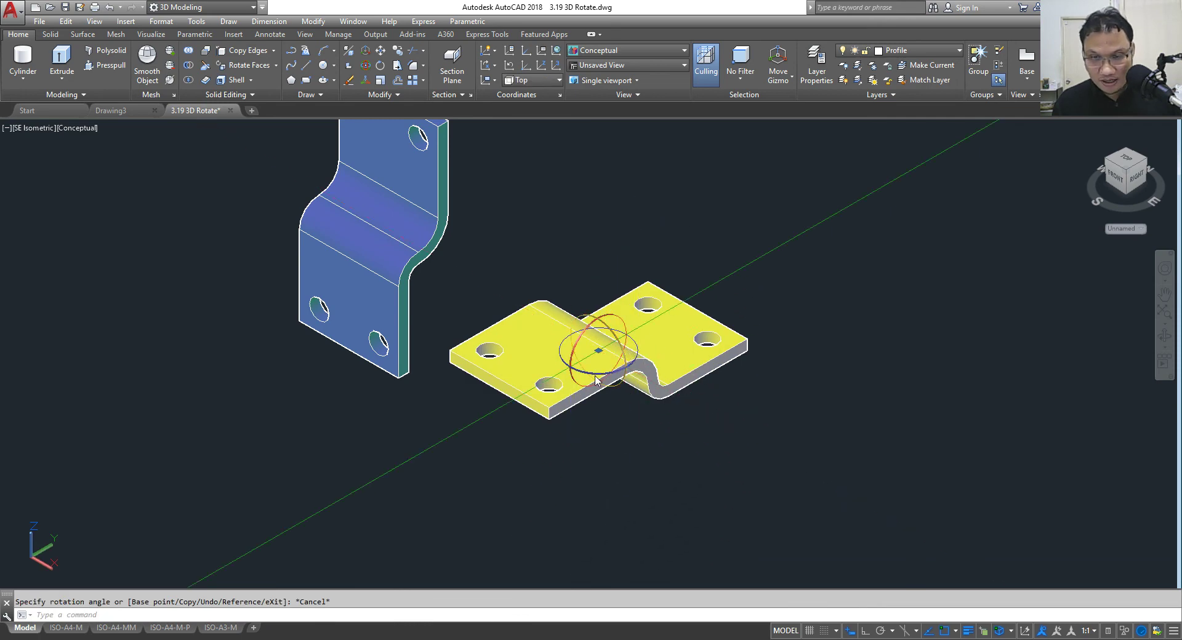
left_click(634, 373)
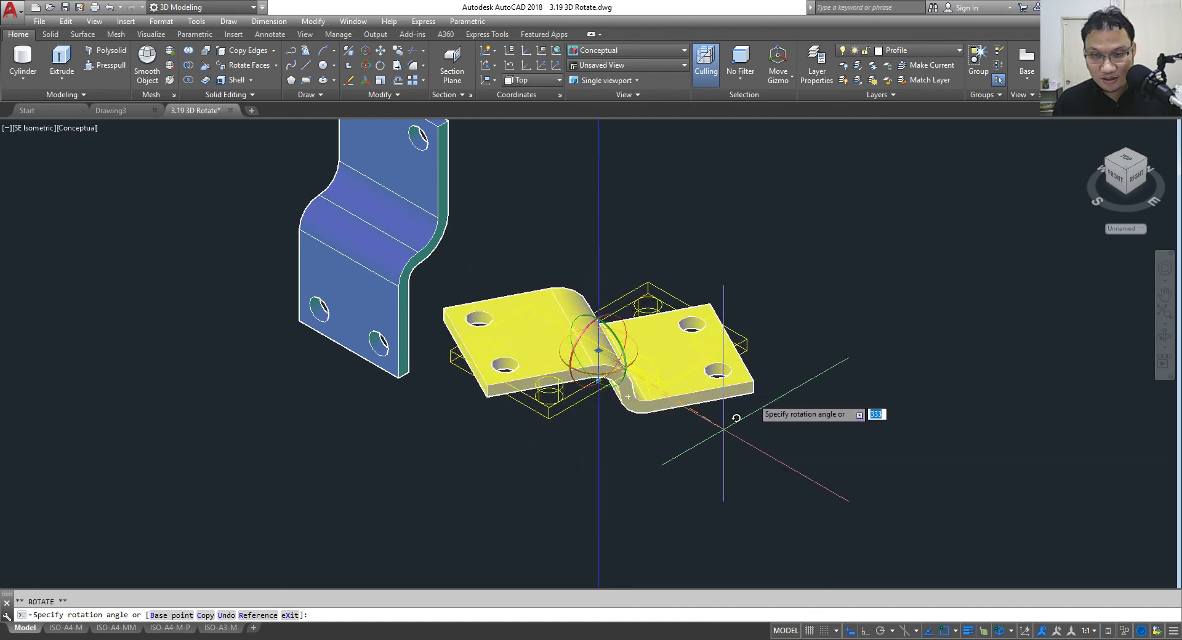
key("Escape")
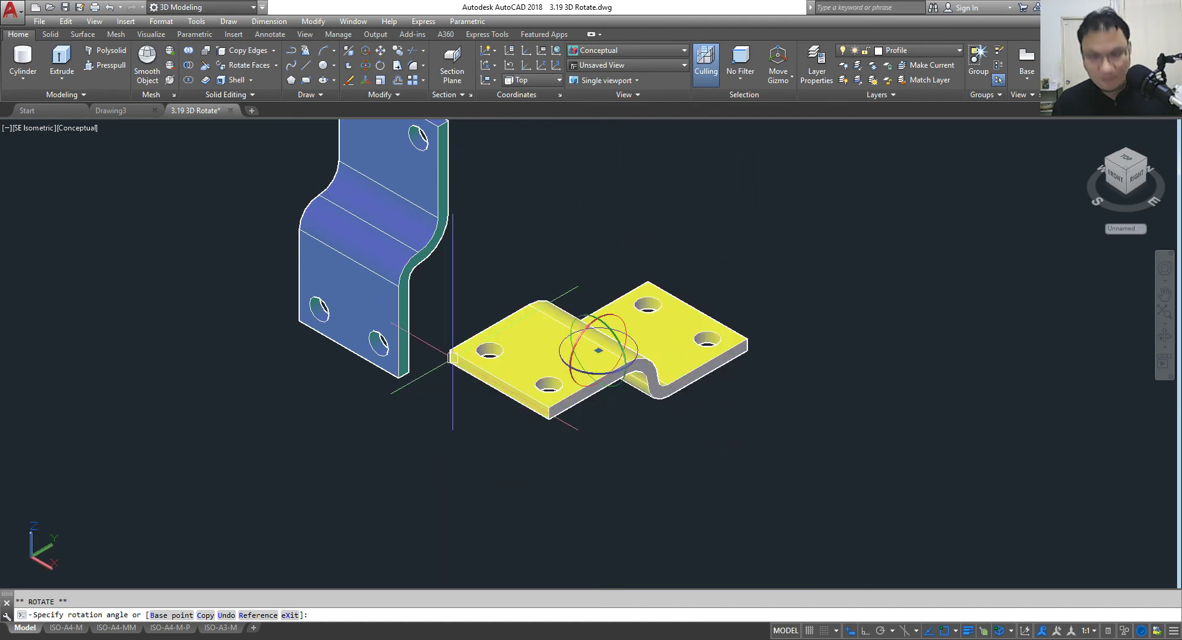
key("Escape")
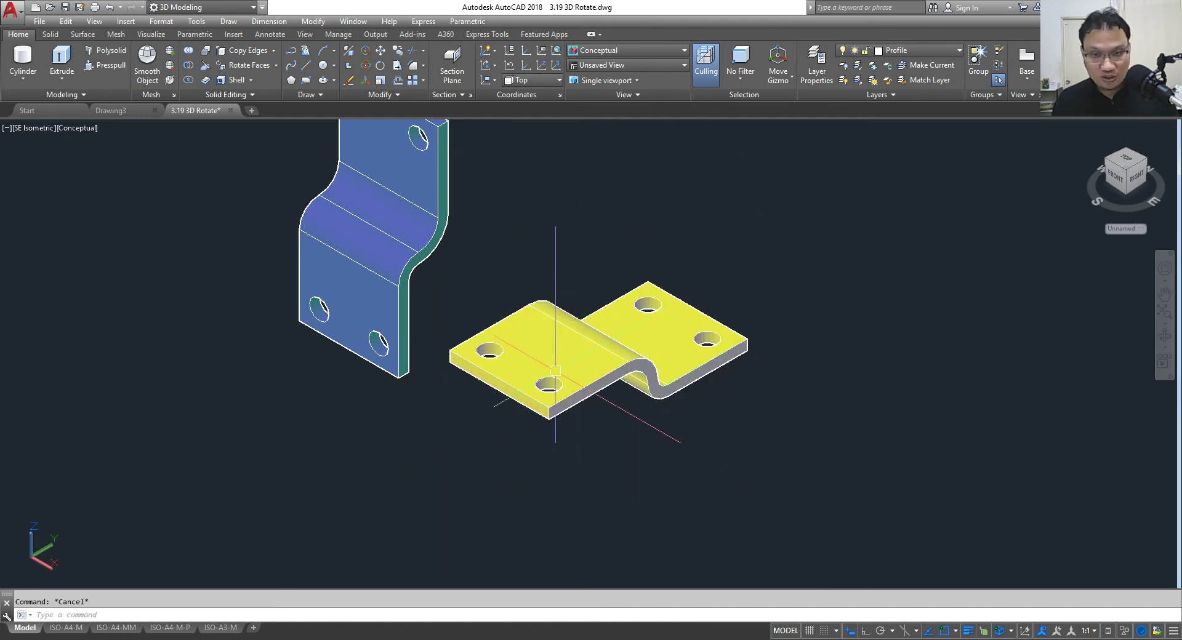
left_click(229, 110)
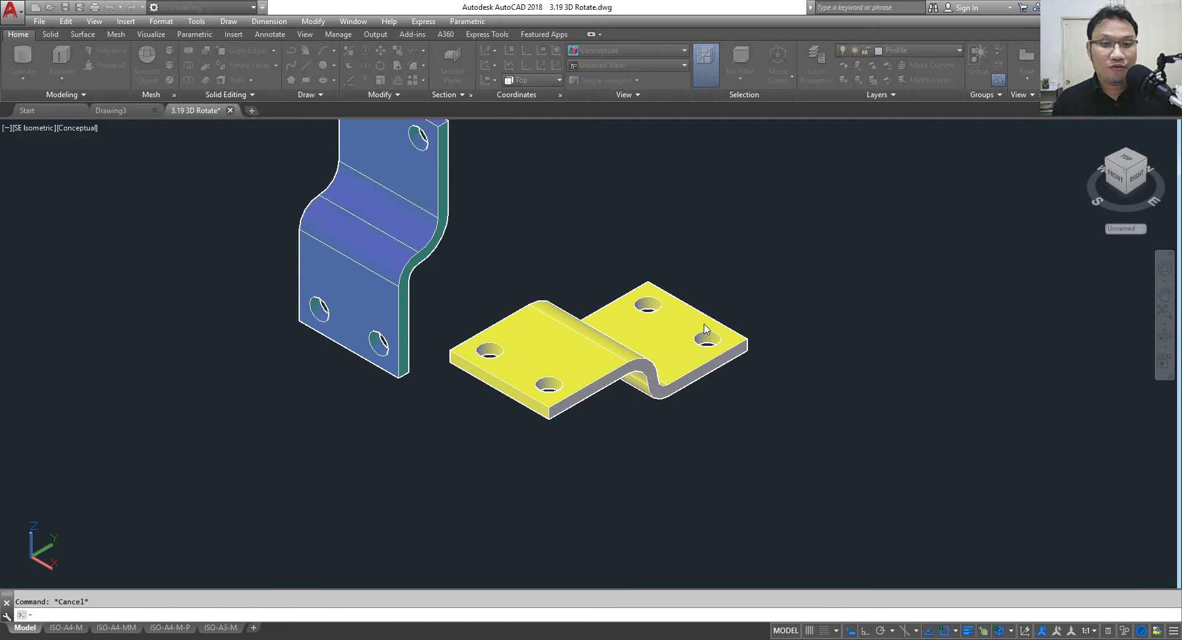
left_click(627, 355)
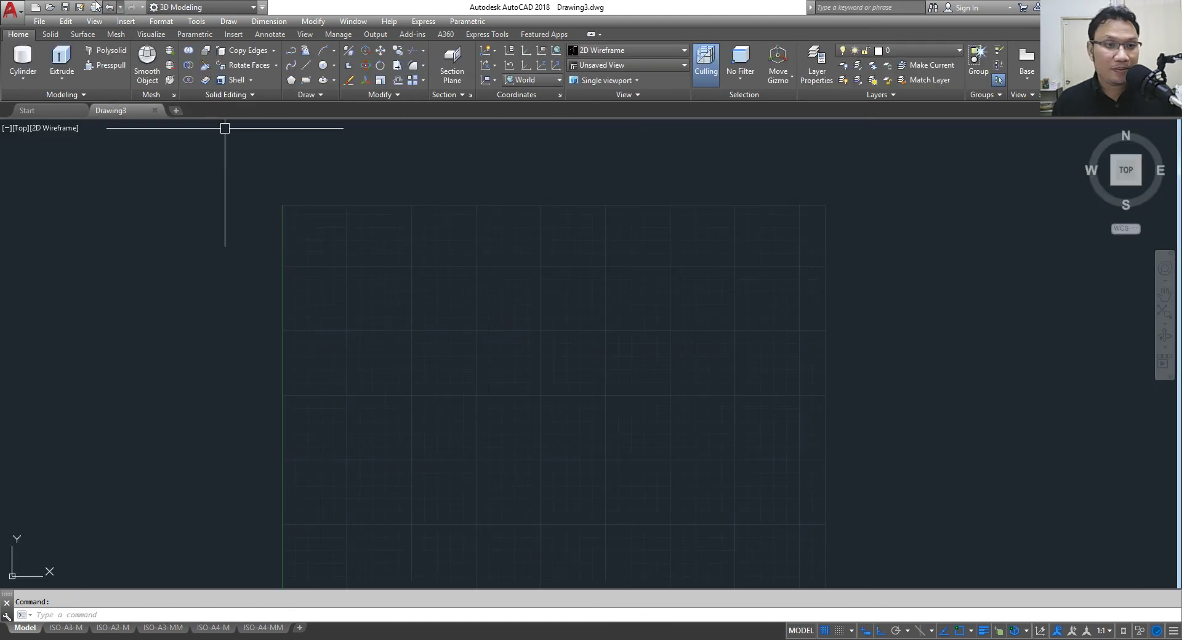
Step: Open 3.20 Fillet Edge.dwg with Ctrl+O and switch the ribbon to the Solid tab
key("ctrl+o")
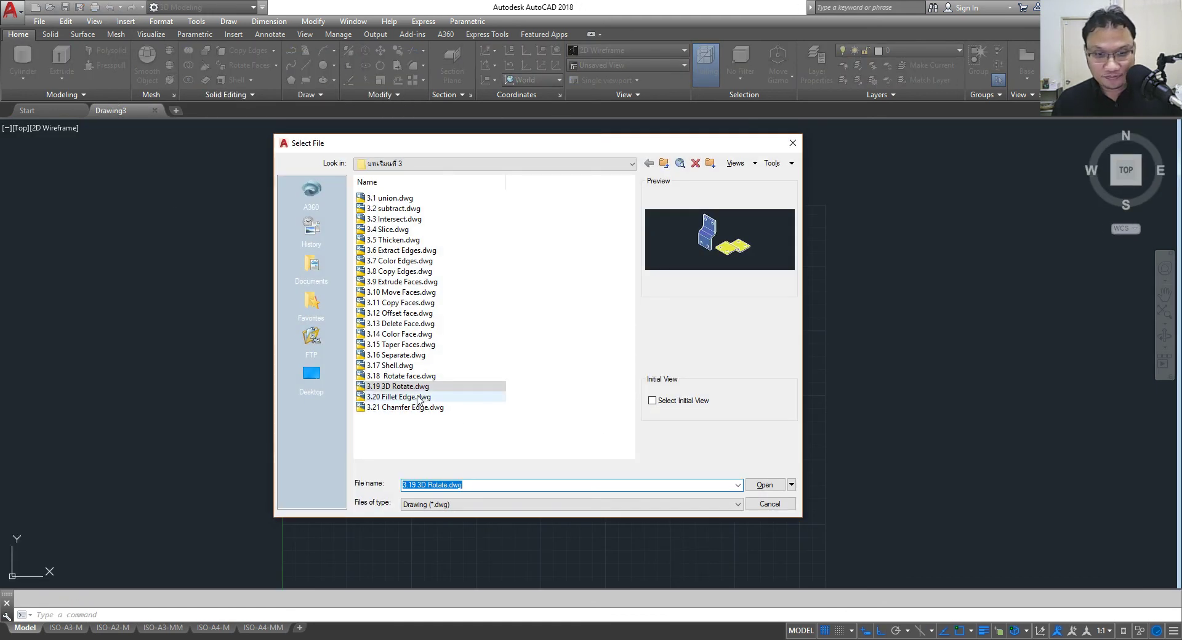
left_click(411, 397)
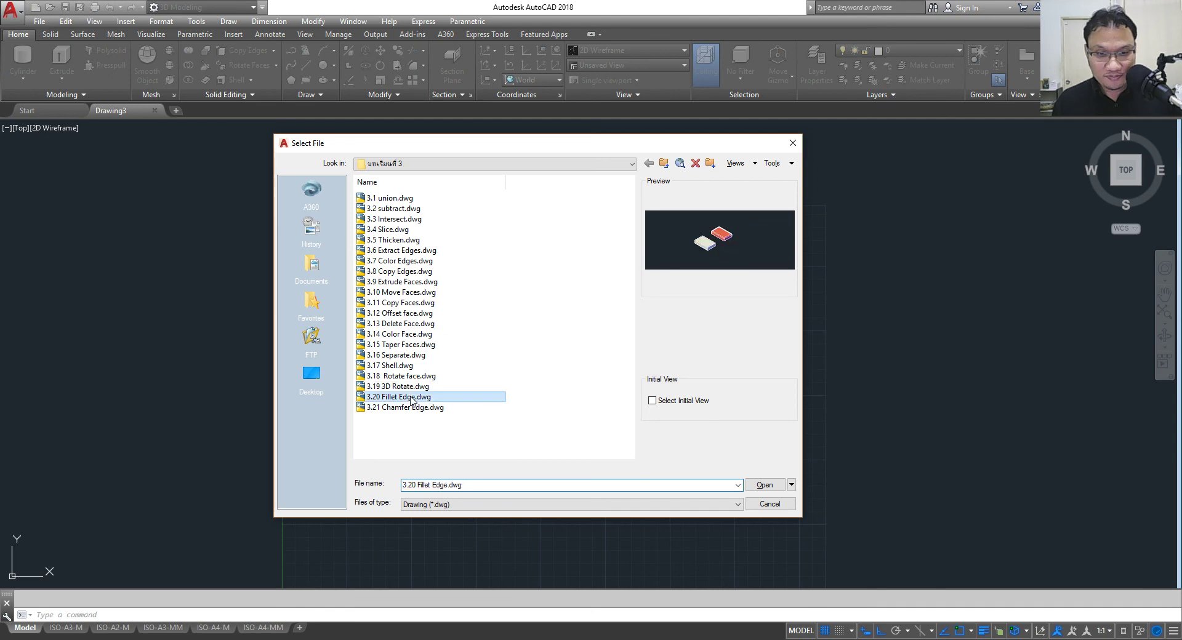
left_click(760, 486)
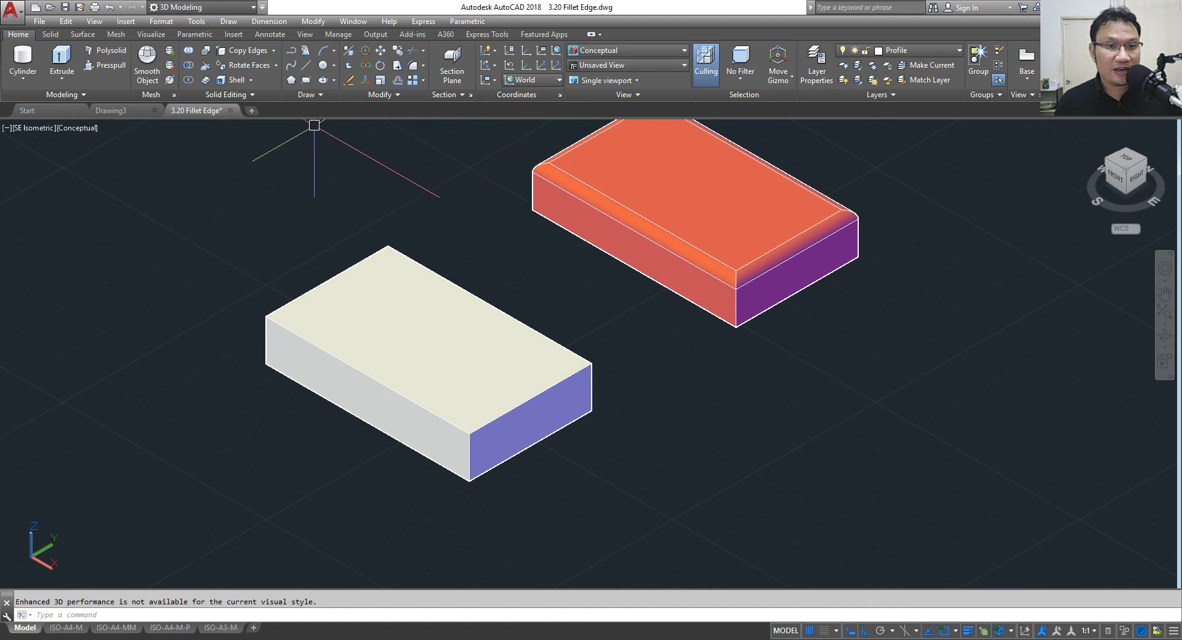
left_click(251, 81)
left_click(251, 80)
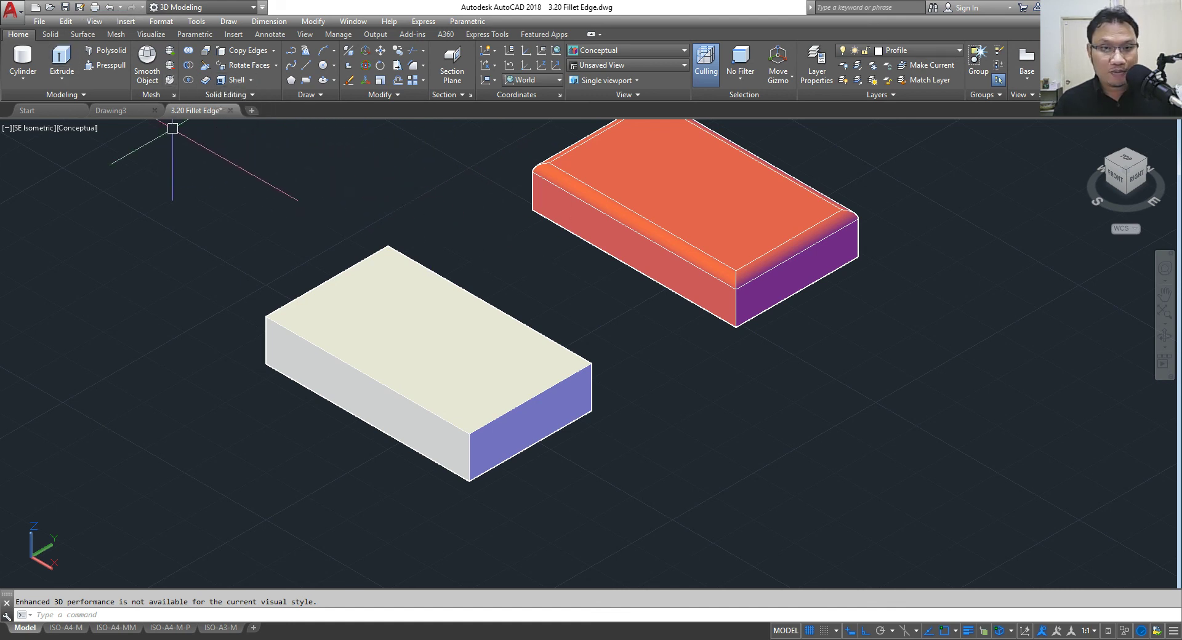
left_click(50, 34)
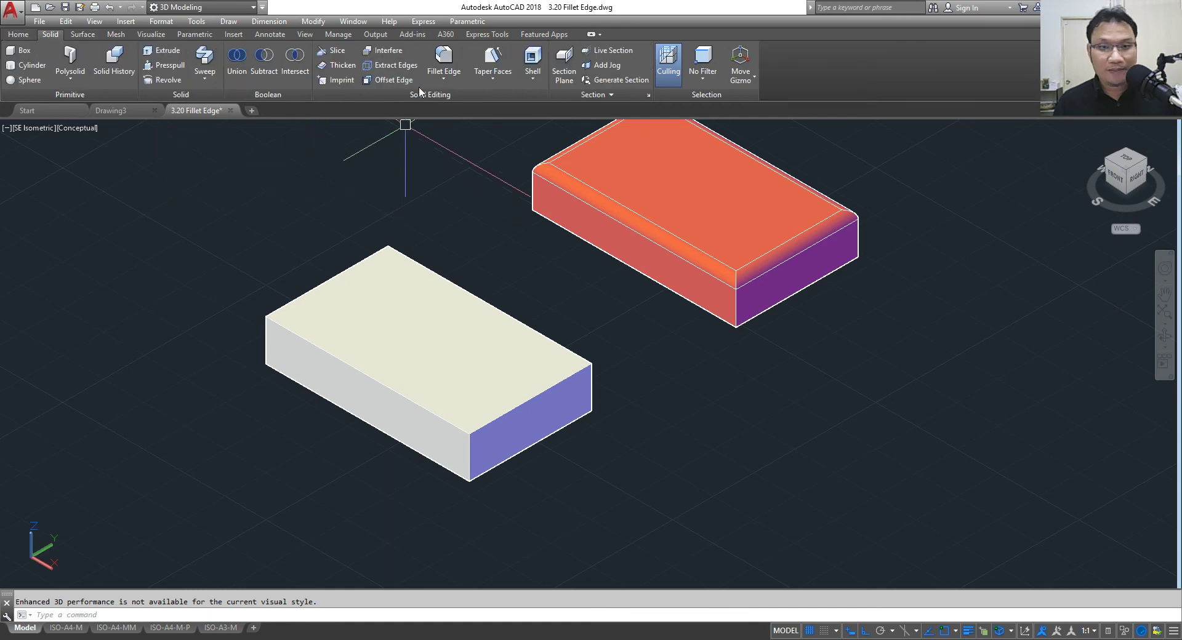
Step: Start FILLETEDGE on the box and set the fillet radius to 2
left_click(444, 76)
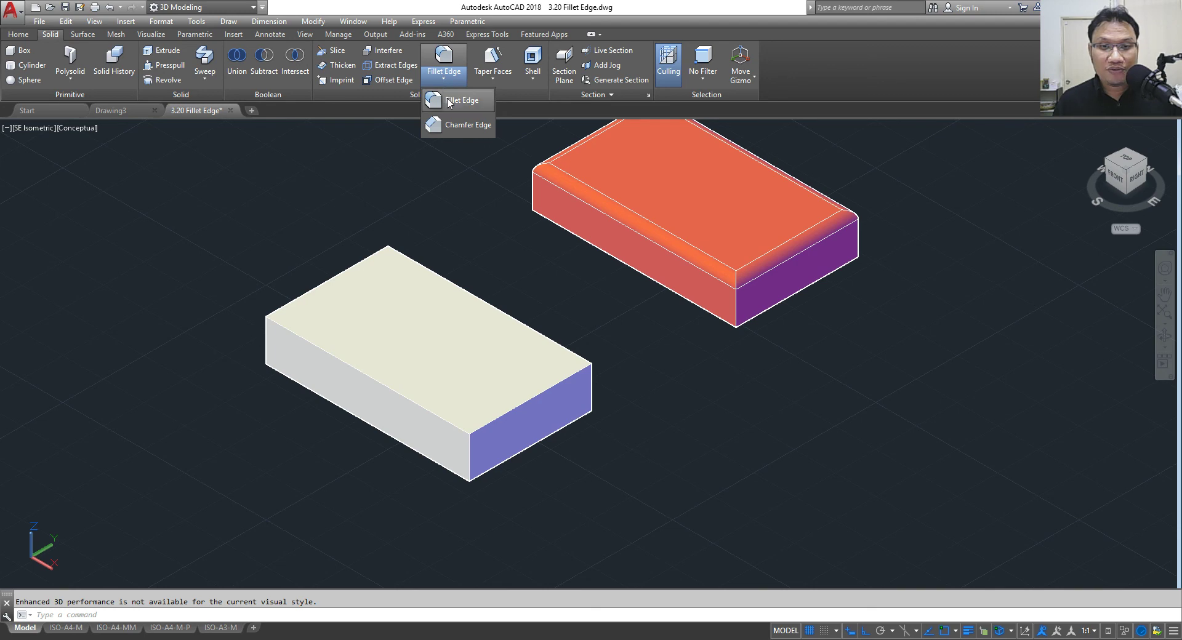
left_click(451, 105)
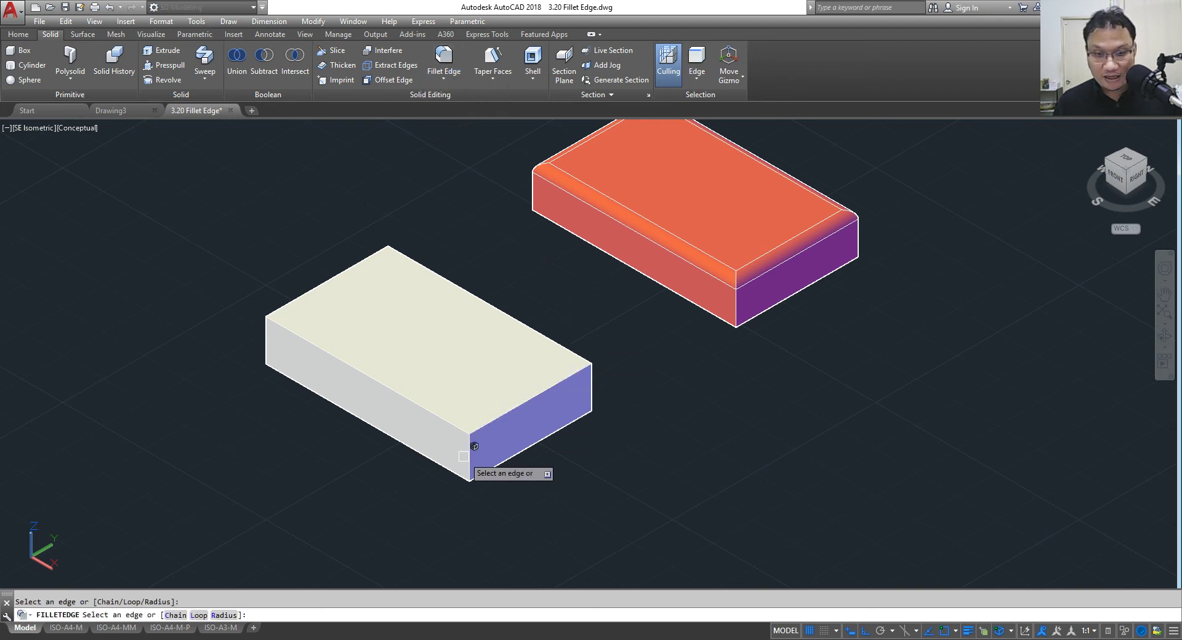
scroll(475, 476, "up", 4)
scroll(501, 401, "down", 3)
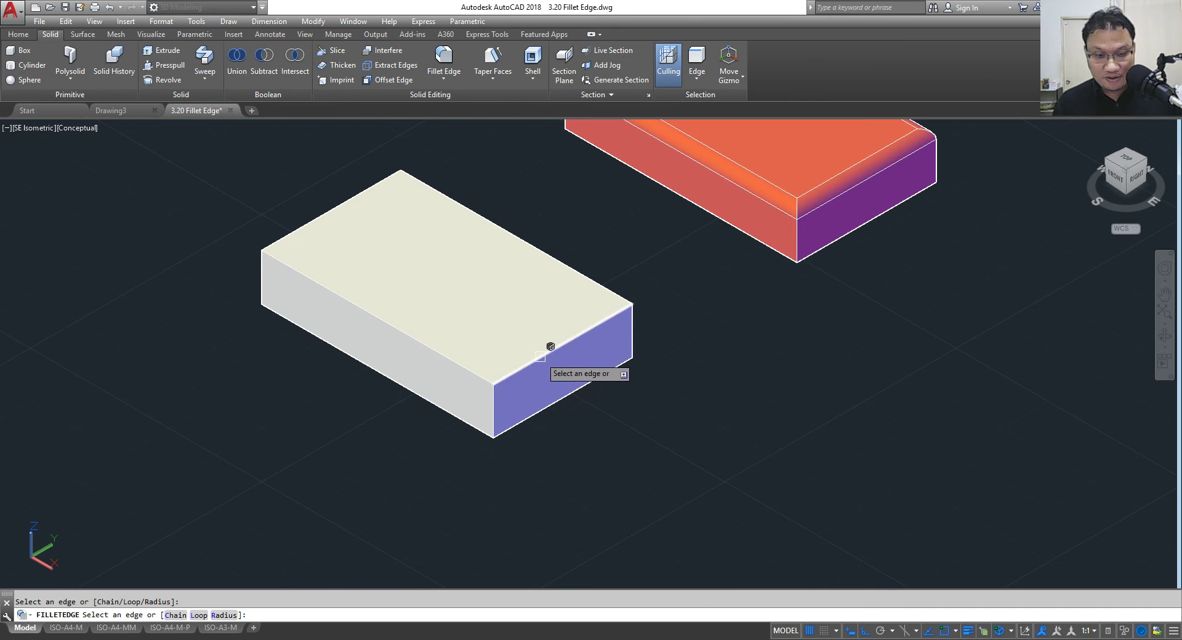
left_click(215, 615)
type("2")
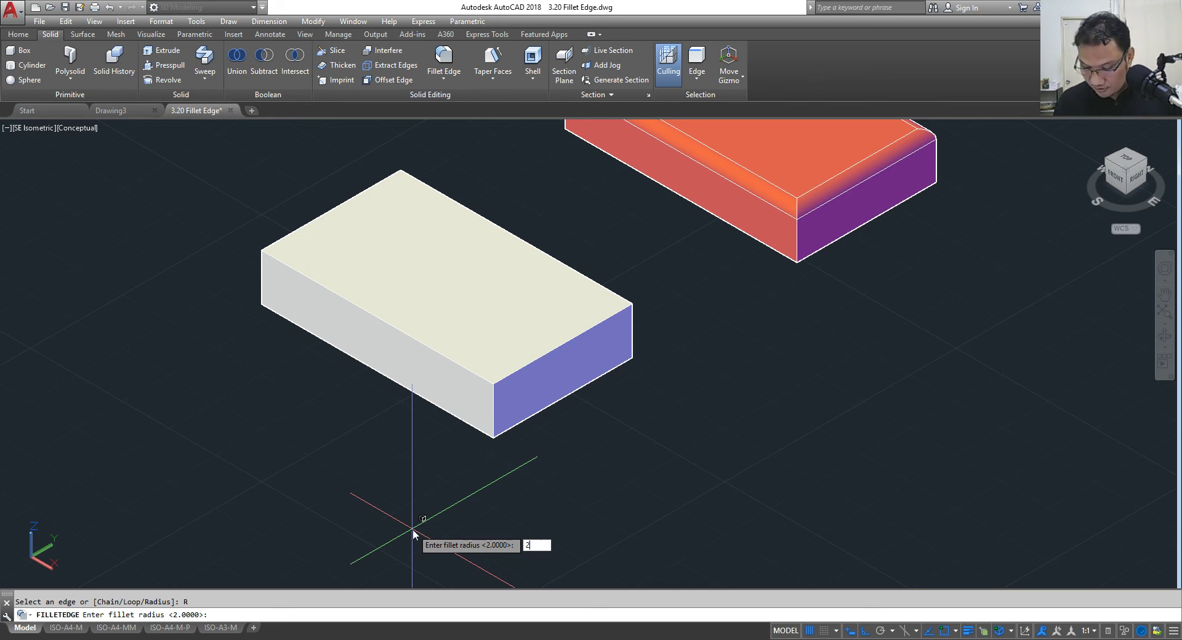
key("Return")
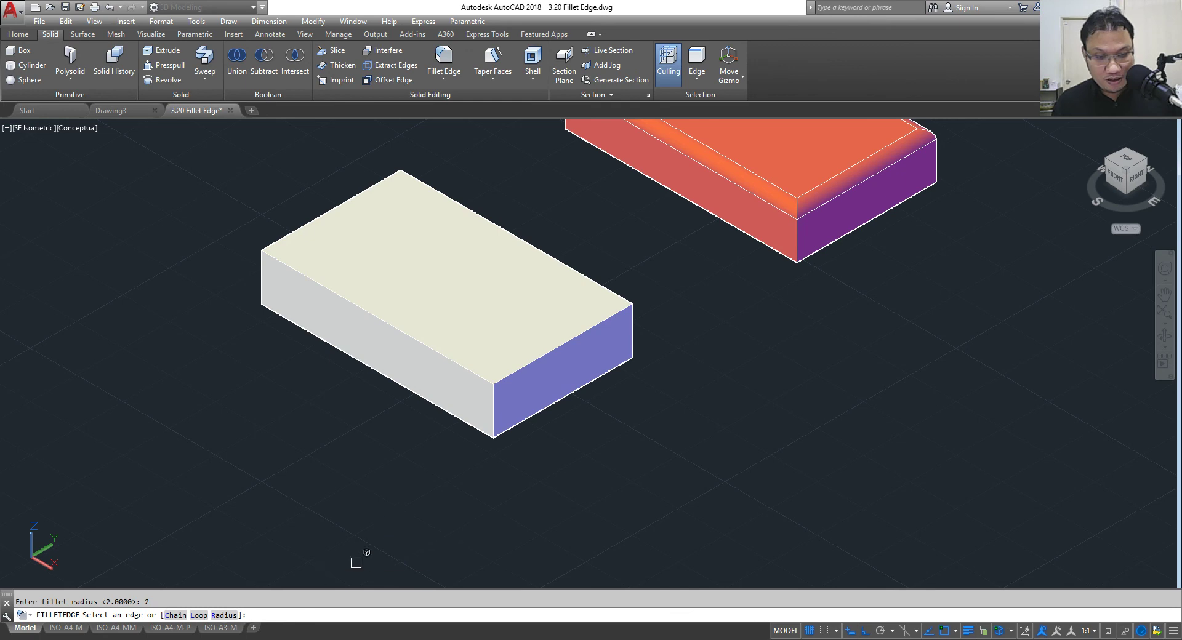
scroll(511, 372, "up", 3)
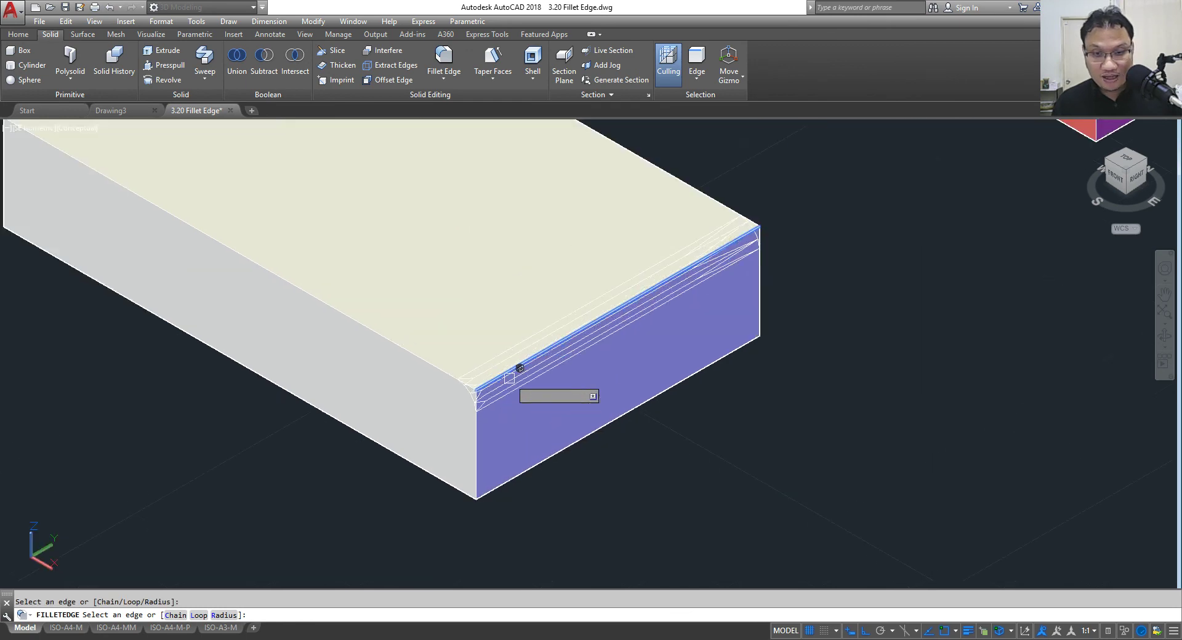
Step: Select the edge loop around the box's side face, accept it, and apply the fillet
left_click(198, 615)
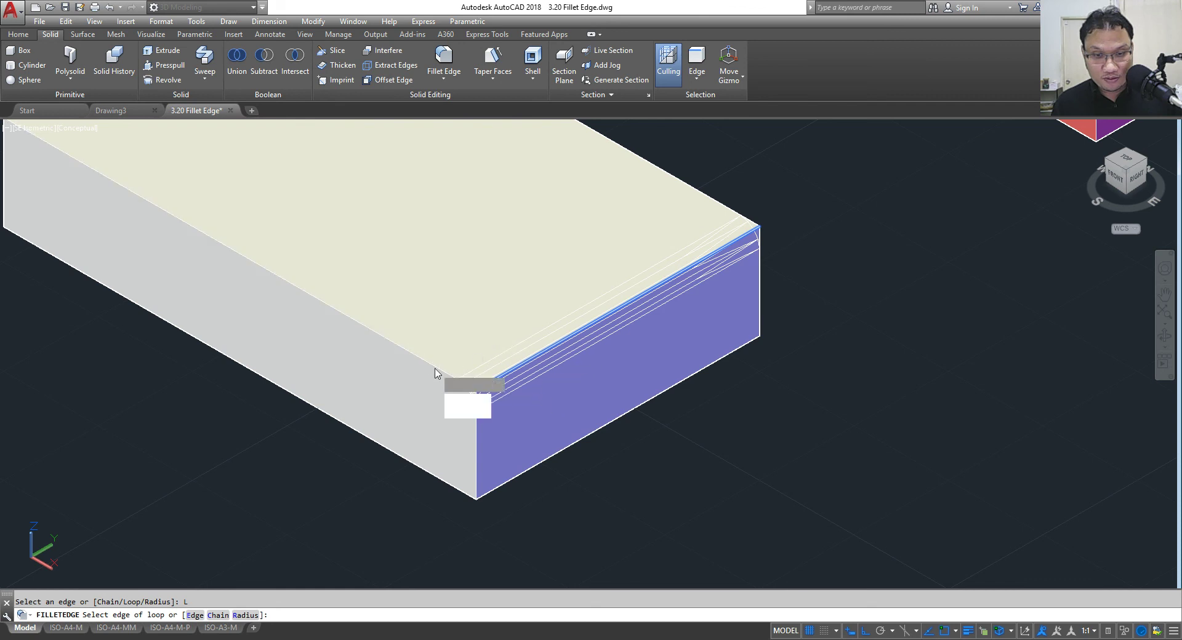
left_click(435, 372)
scroll(559, 460, "down", 5)
scroll(573, 468, "up", 2)
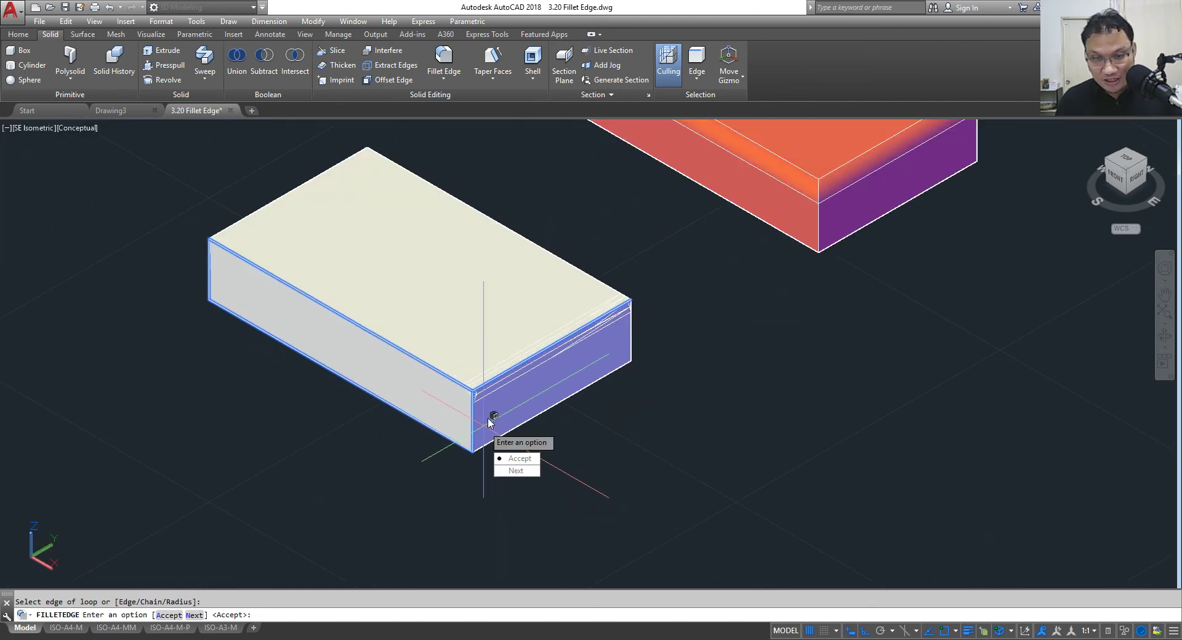
left_click(508, 458)
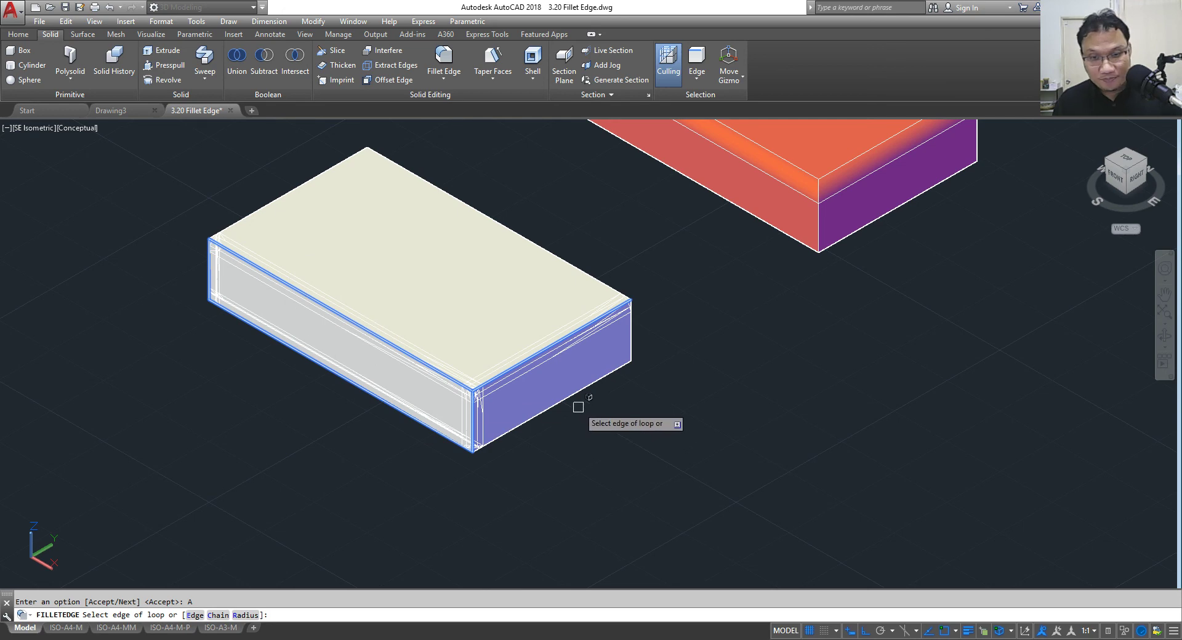
key("Return")
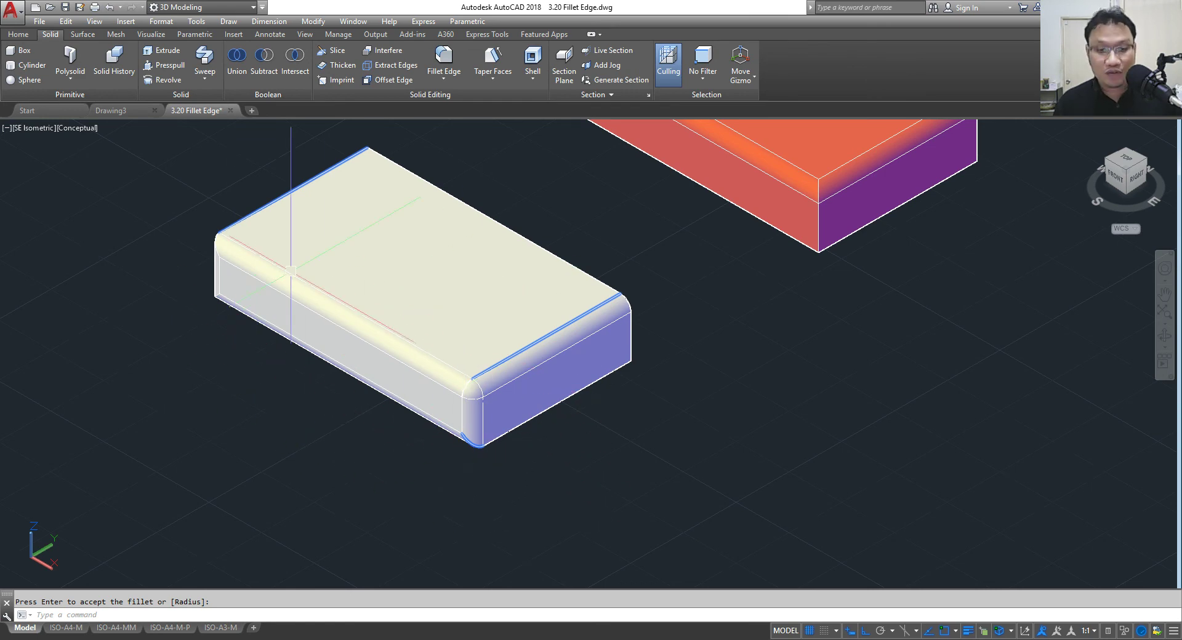
scroll(517, 413, "down", 2)
scroll(486, 344, "up", 1)
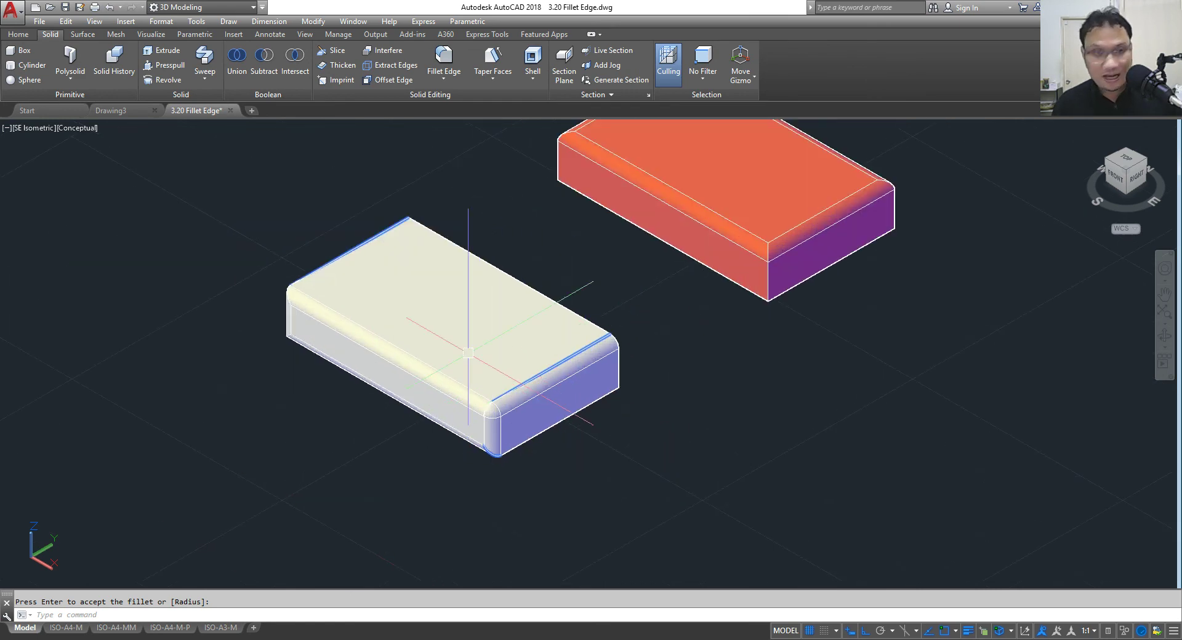
Step: Undo the earlier fillet and start Fillet Edge with a radius of 2
left_click(111, 9)
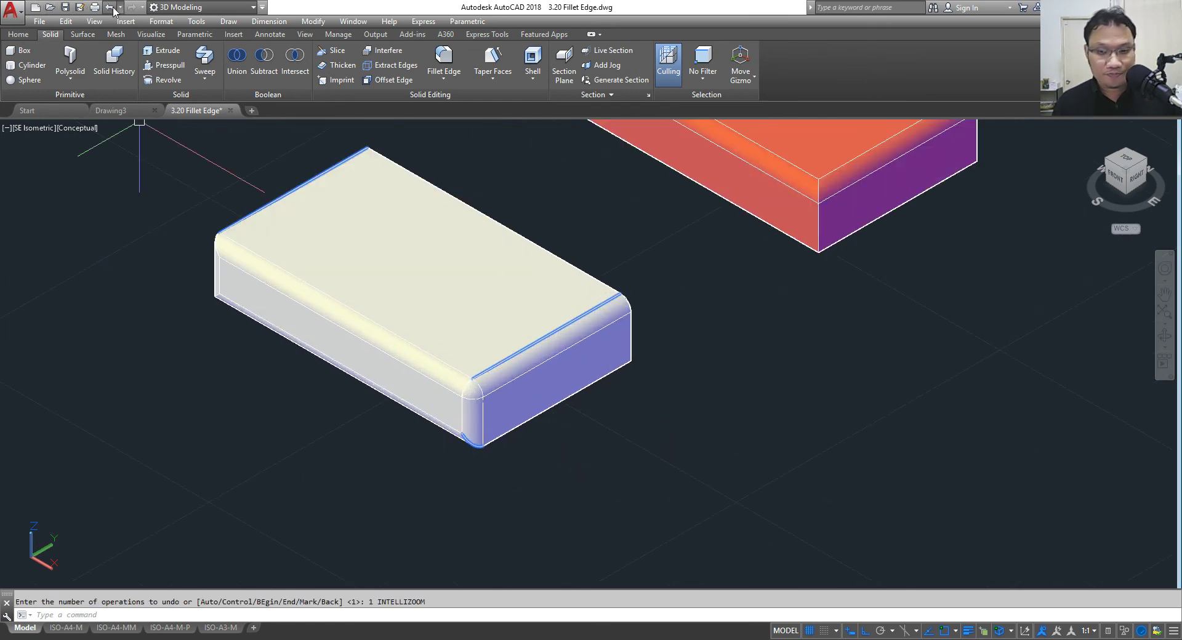
left_click(113, 11)
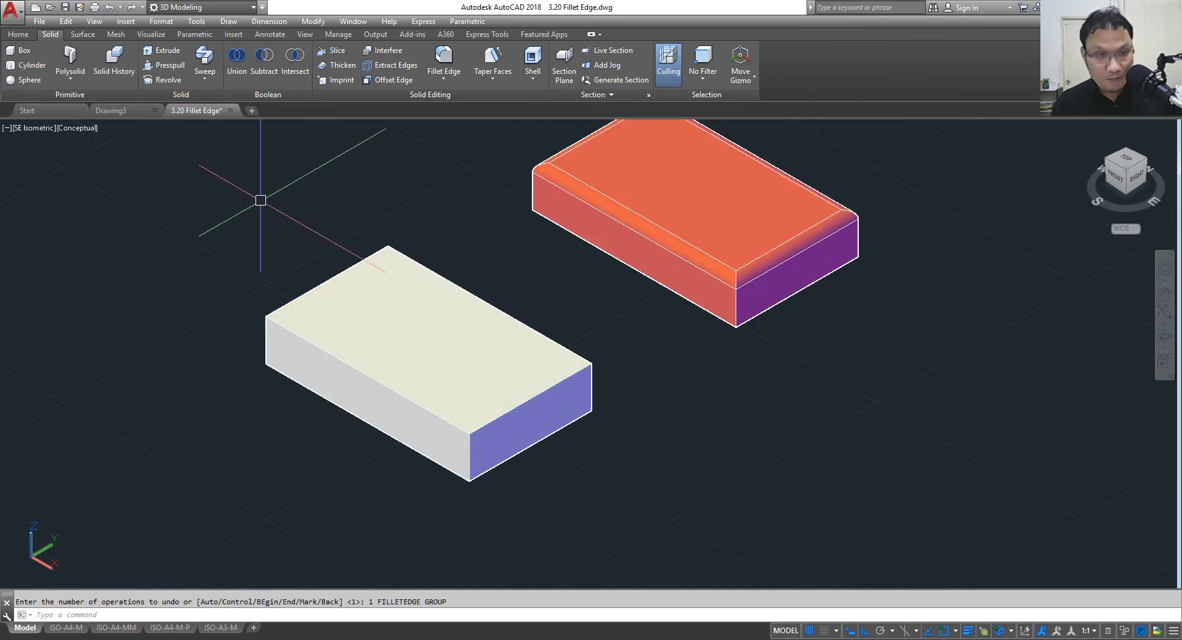
left_click(443, 60)
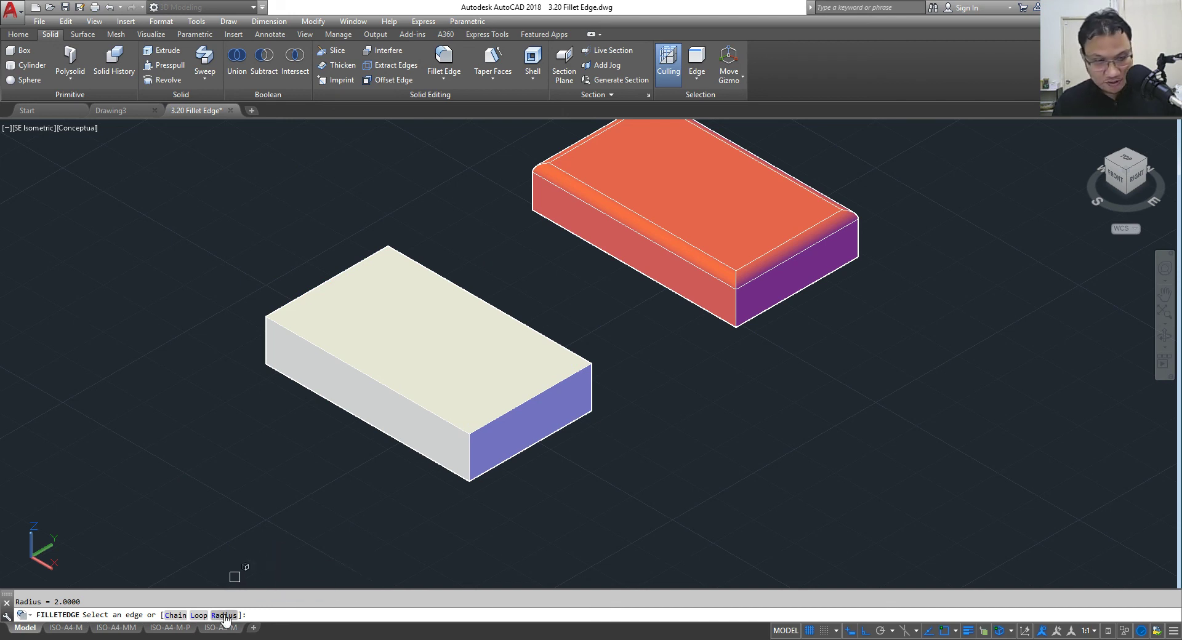
left_click(222, 617)
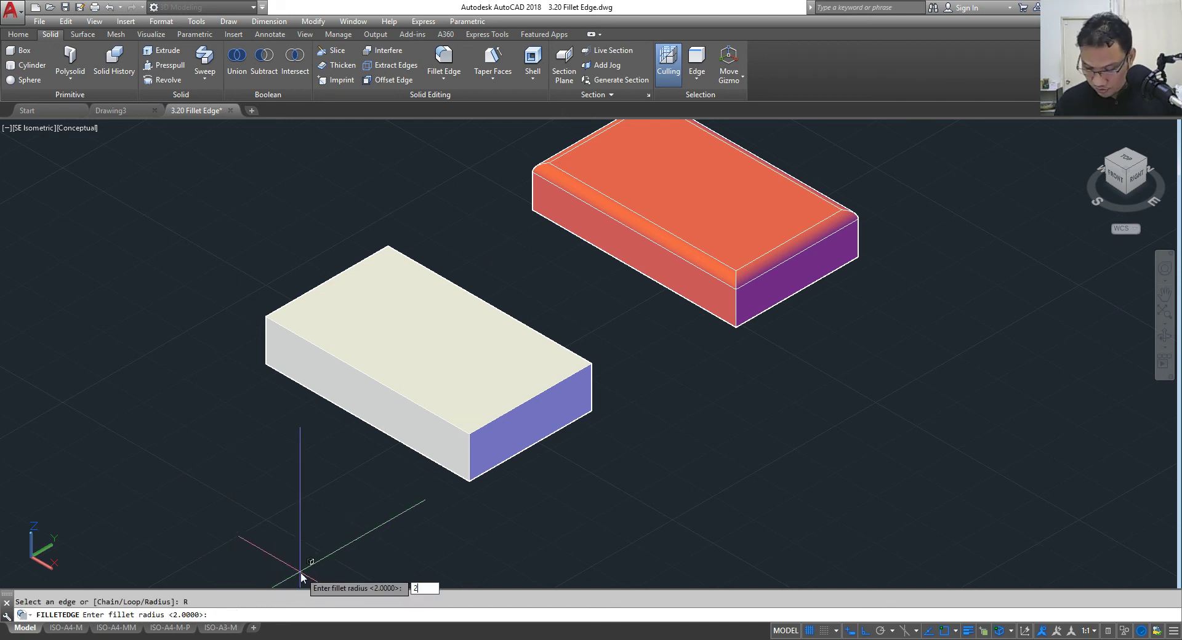
key("Return")
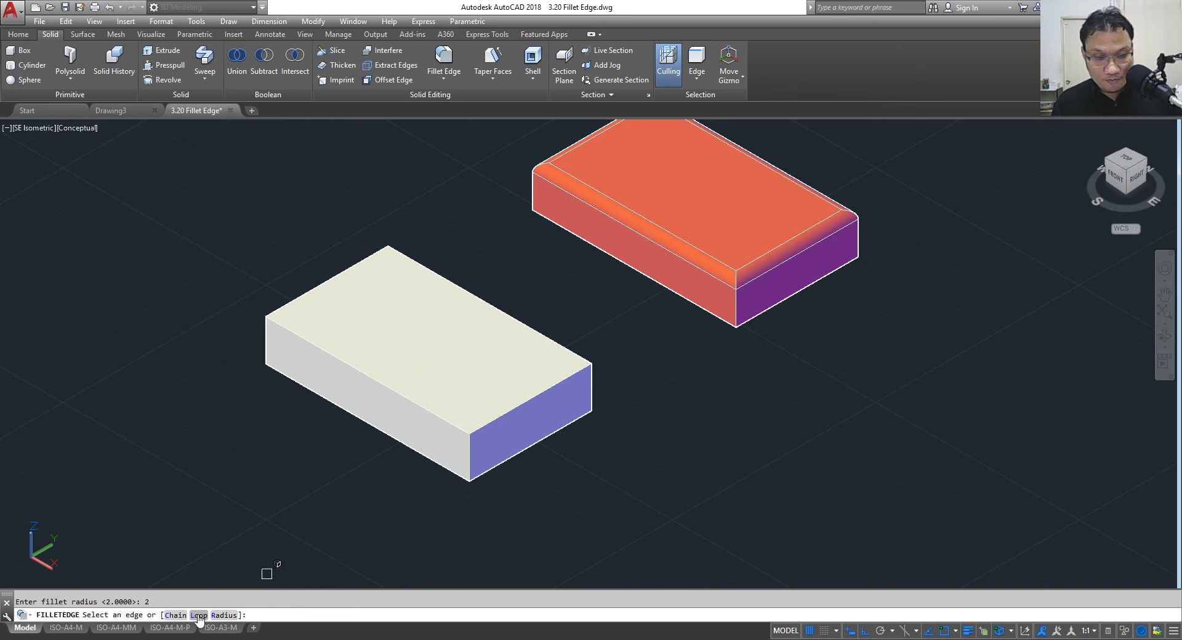
Step: Select the loop around the cream box's top face to preview the radius-2 fillet
left_click(199, 615)
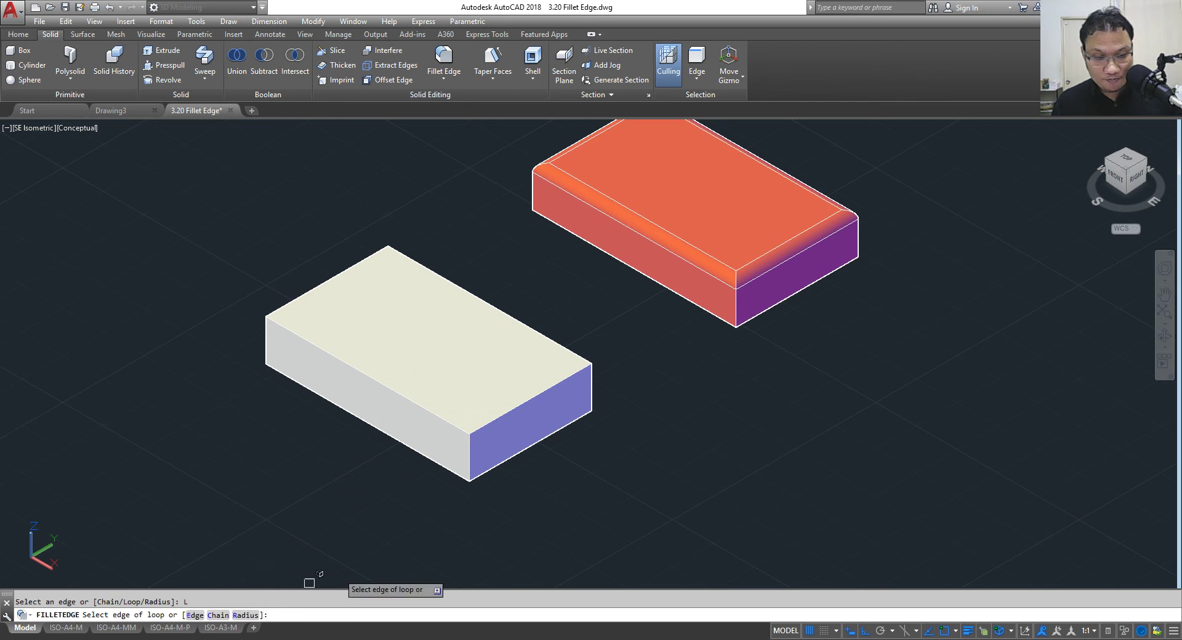
left_click(499, 413)
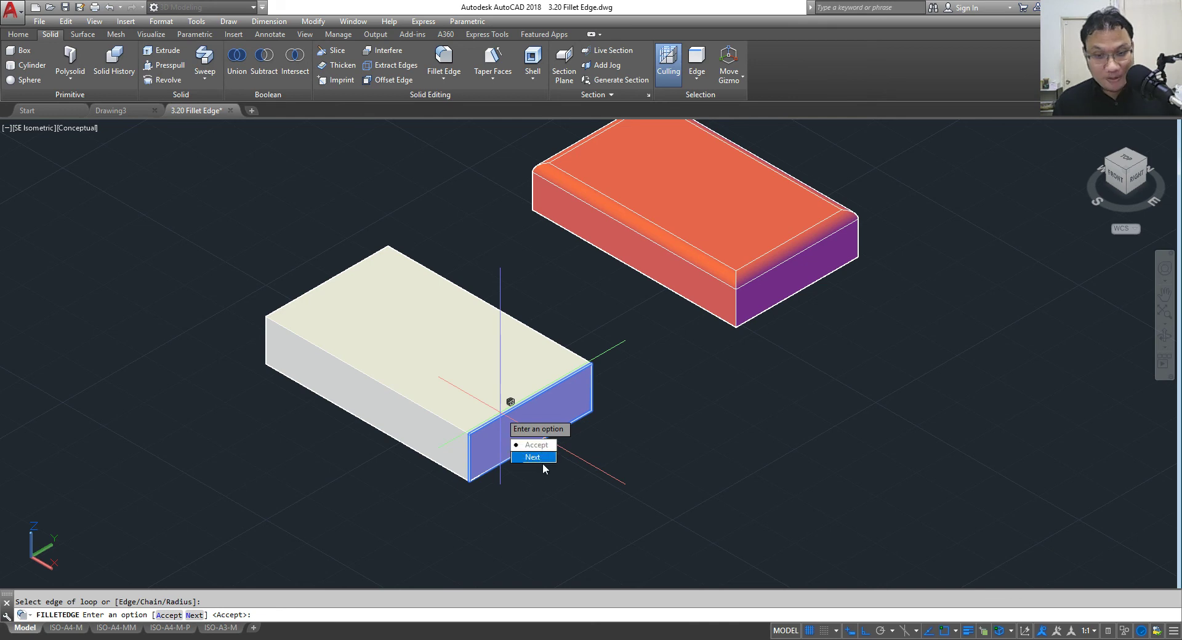
left_click(540, 458)
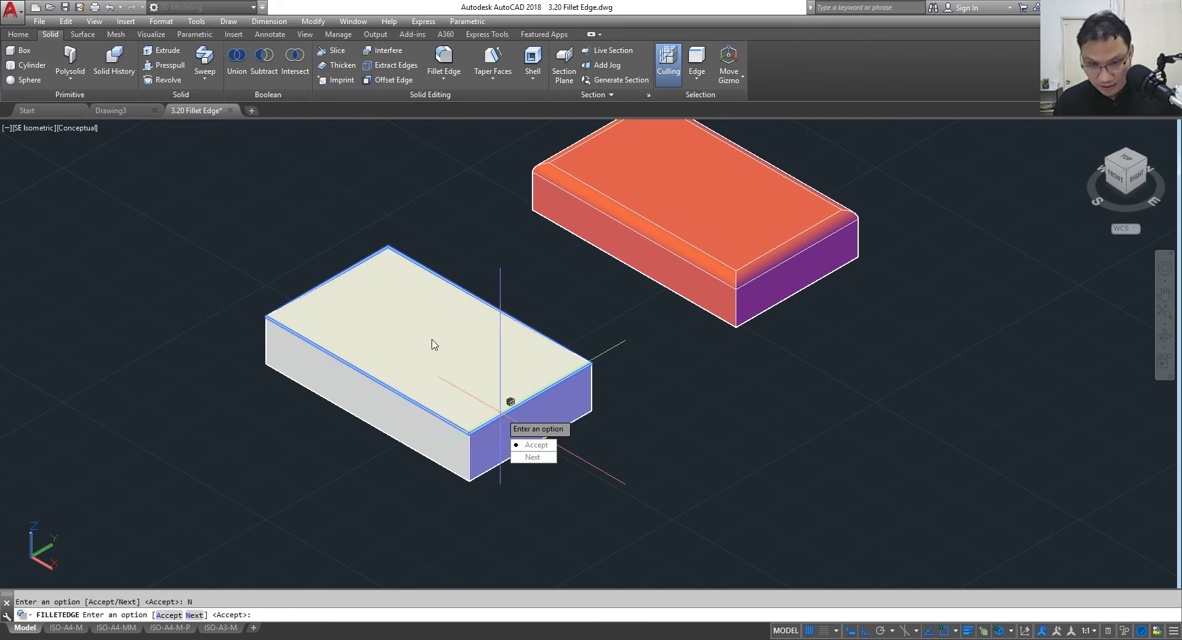
left_click(528, 444)
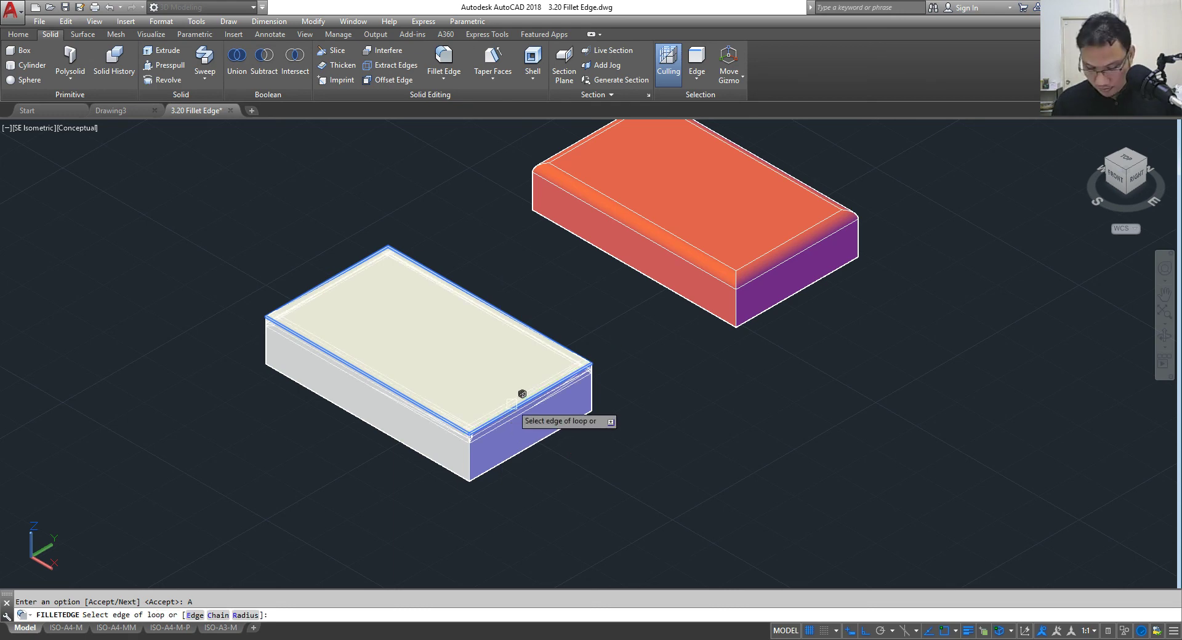
key("Return")
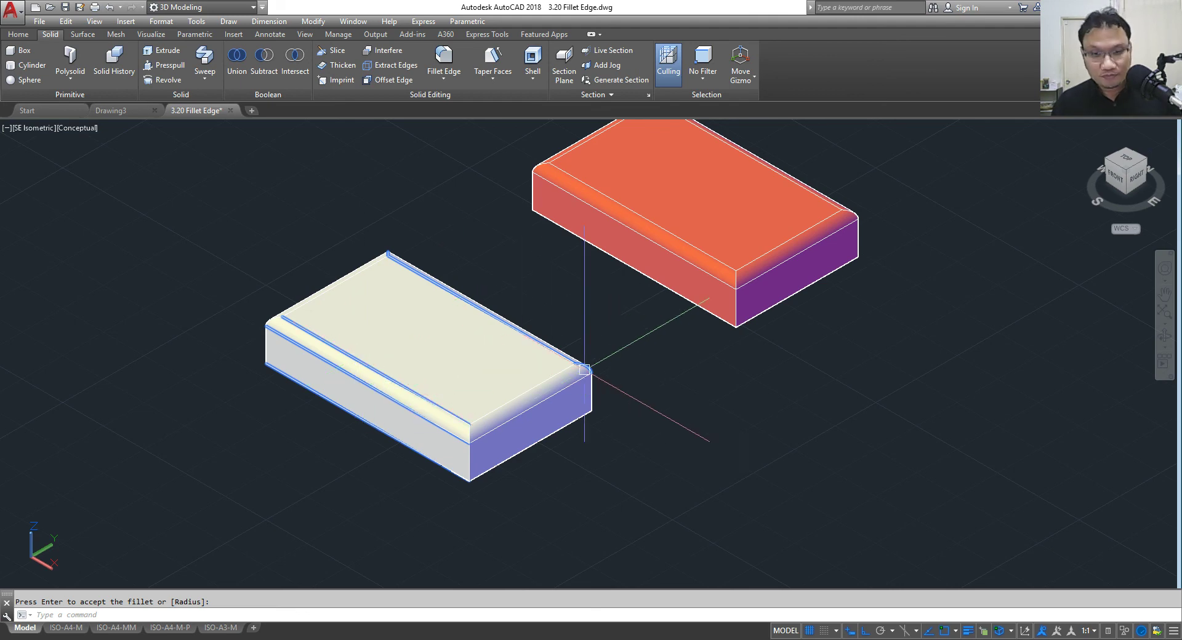
Step: Close 3.20 Fillet Edge without saving and open 3.21 Chamfer Edge.dwg
left_click(227, 110)
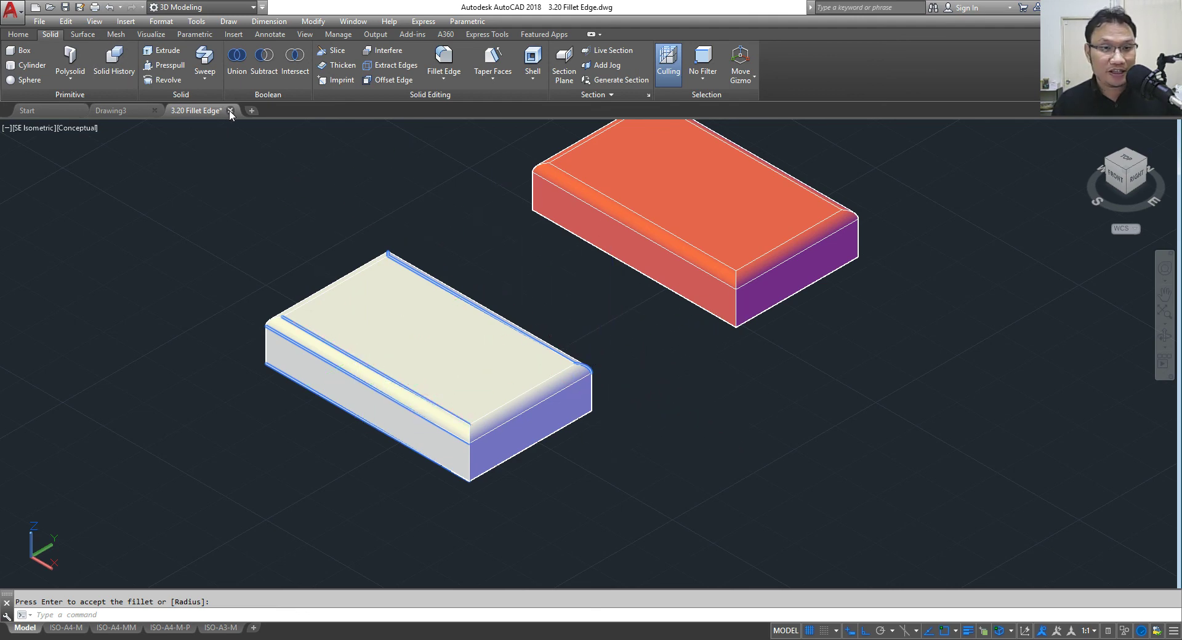
left_click(636, 352)
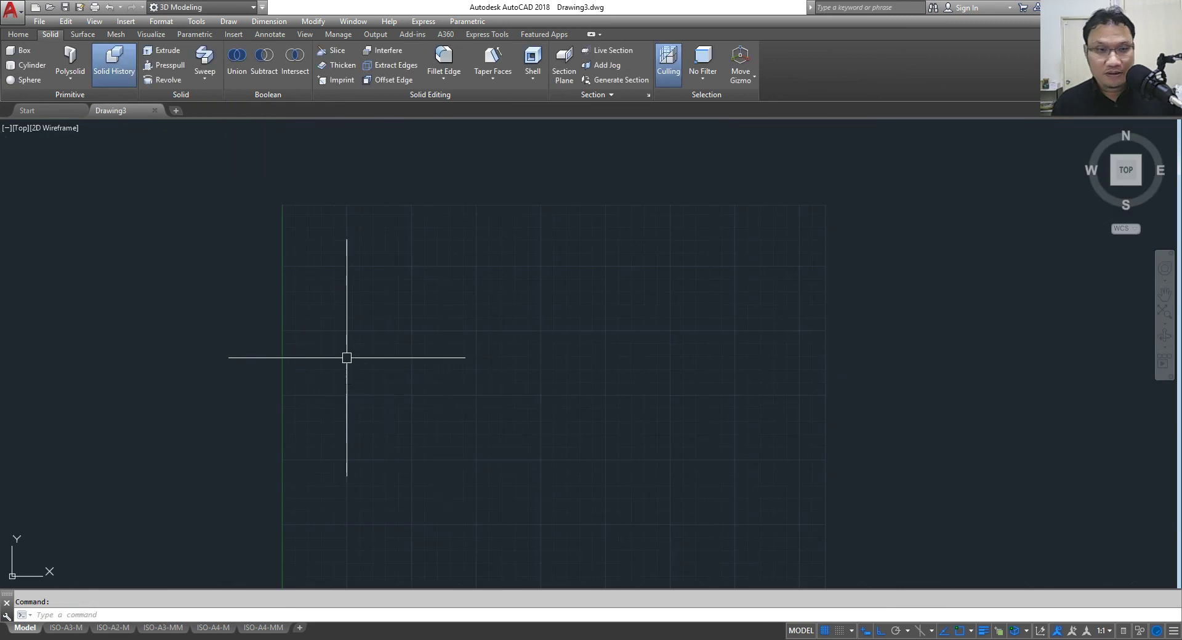
left_click(50, 8)
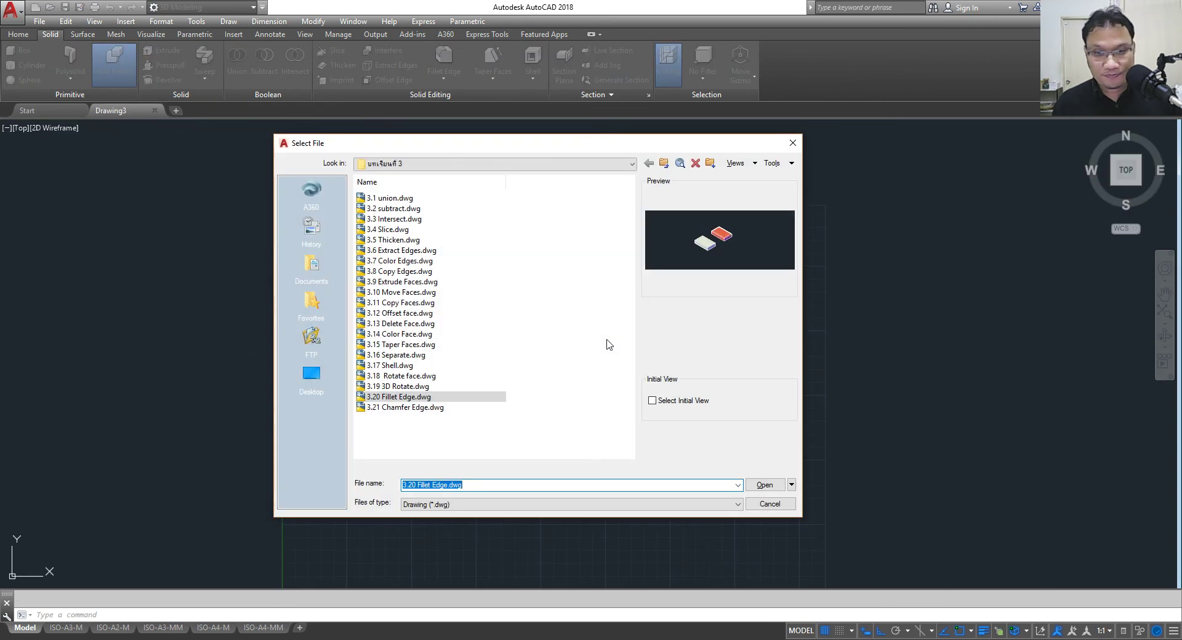
left_click(410, 407)
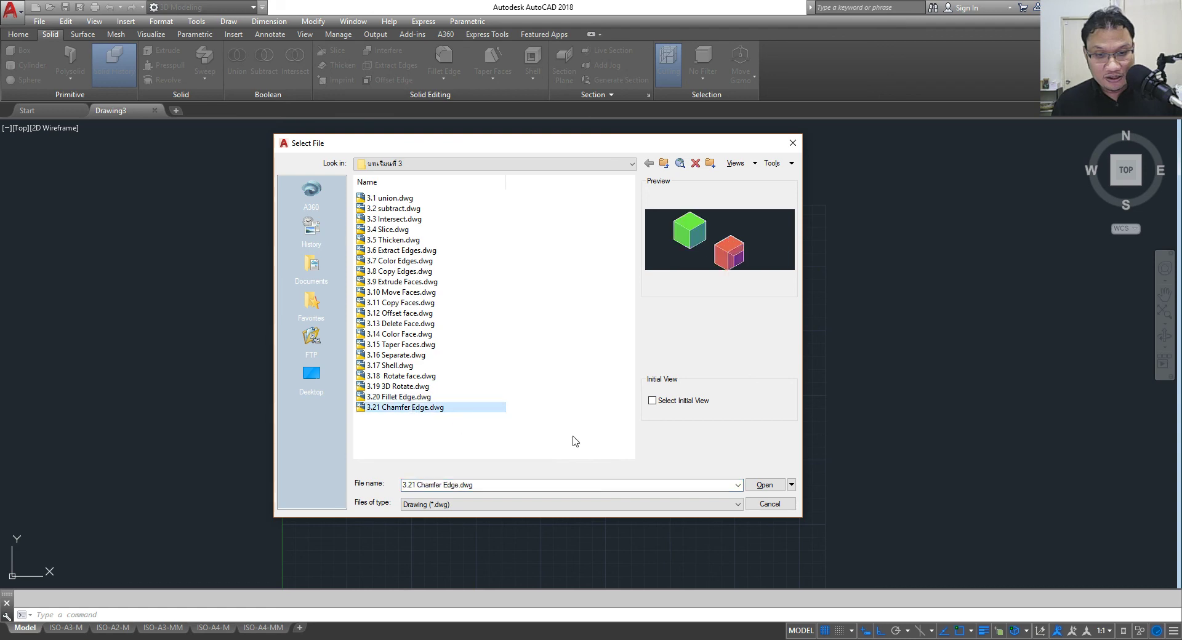
left_click(759, 484)
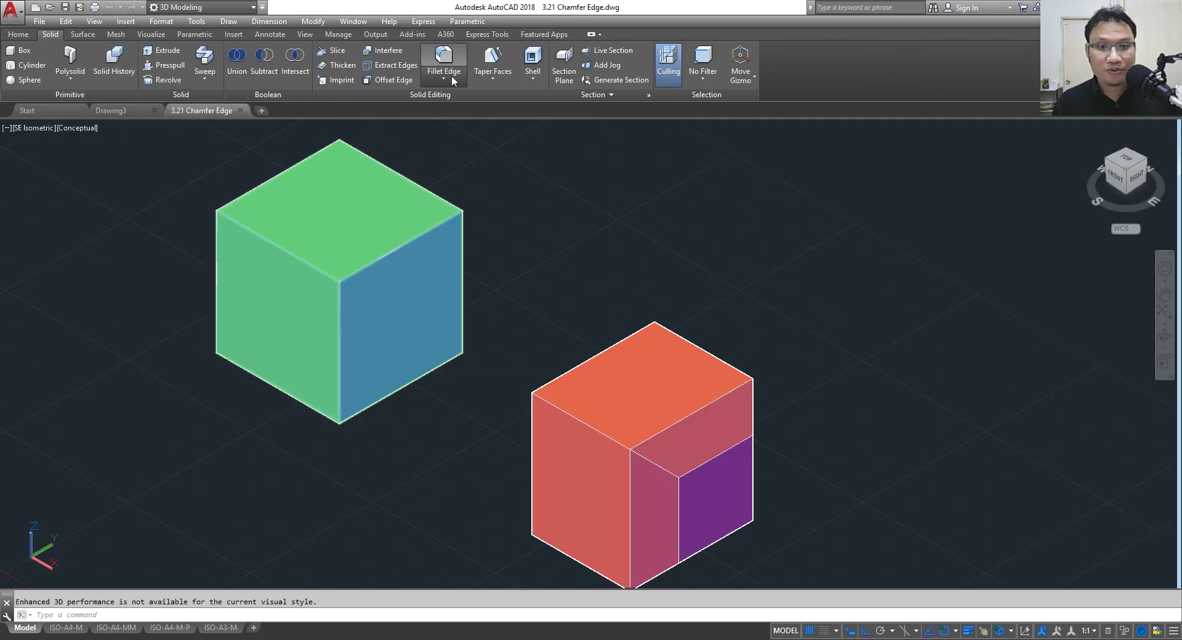
left_click(443, 78)
Step: Start Chamfer Edge with both chamfer distances set to 5
left_click(468, 126)
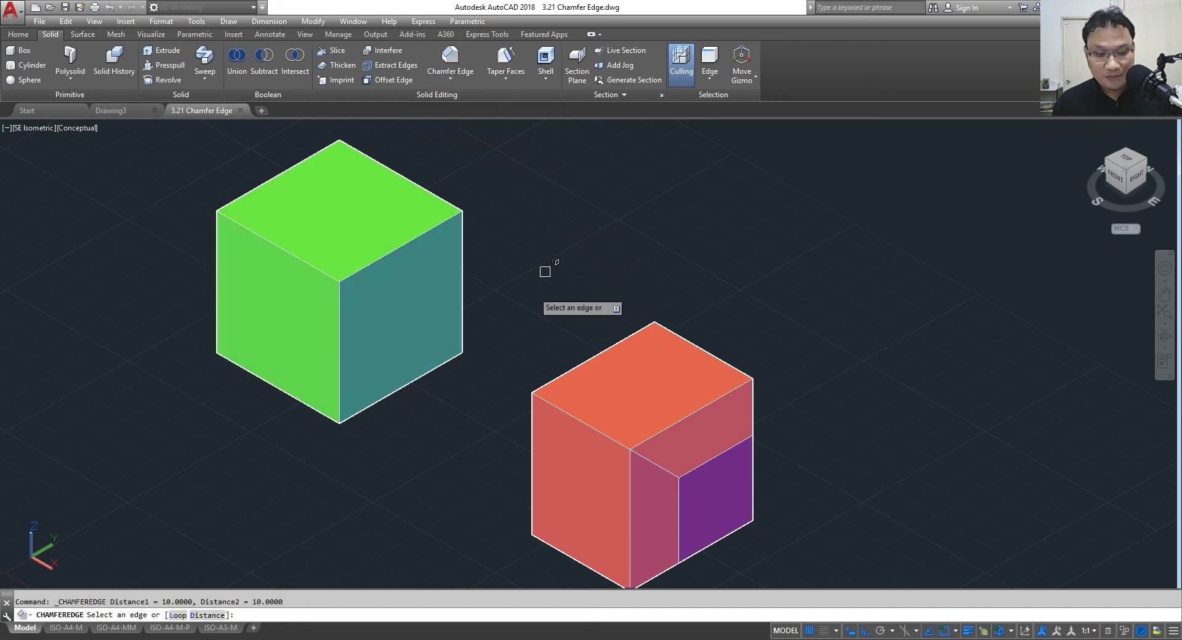
type("D")
key("Return")
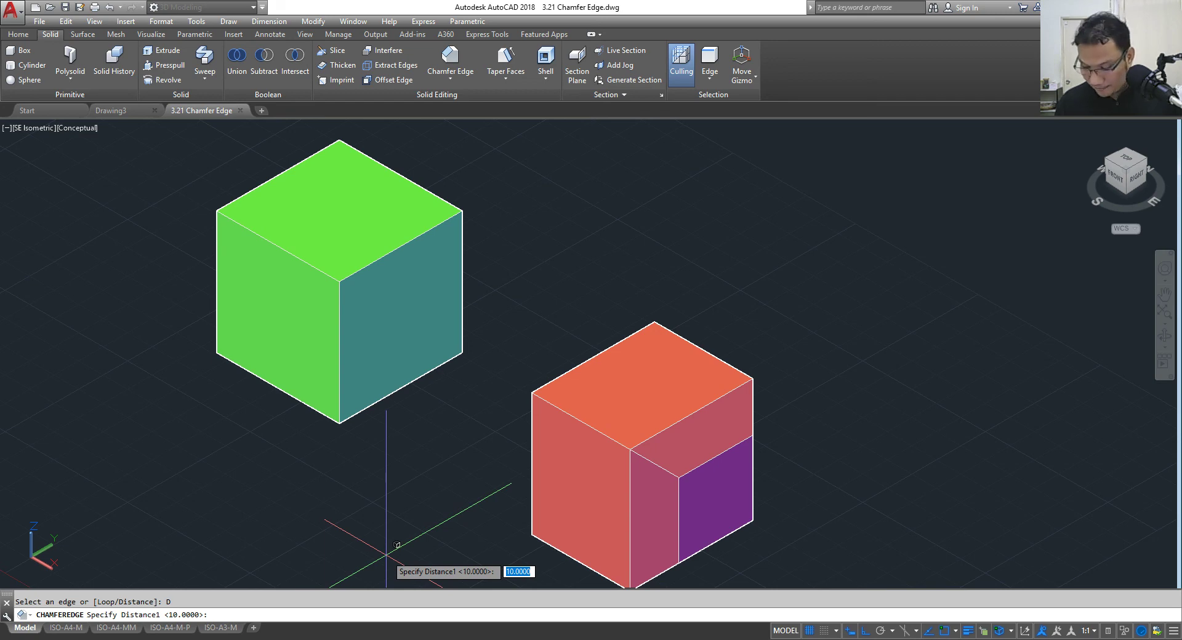
type("5")
key("Return")
type("5")
key("Return")
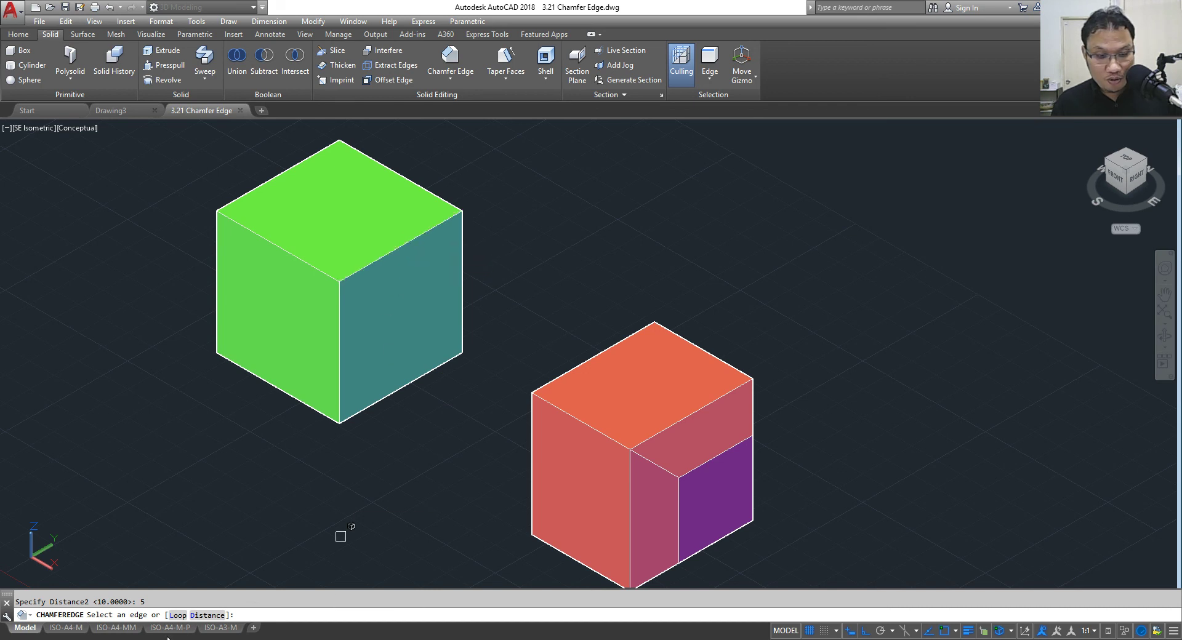
Step: Chamfer the green cube's top-face edge loop, then close the drawing without saving
type("L")
key("Return")
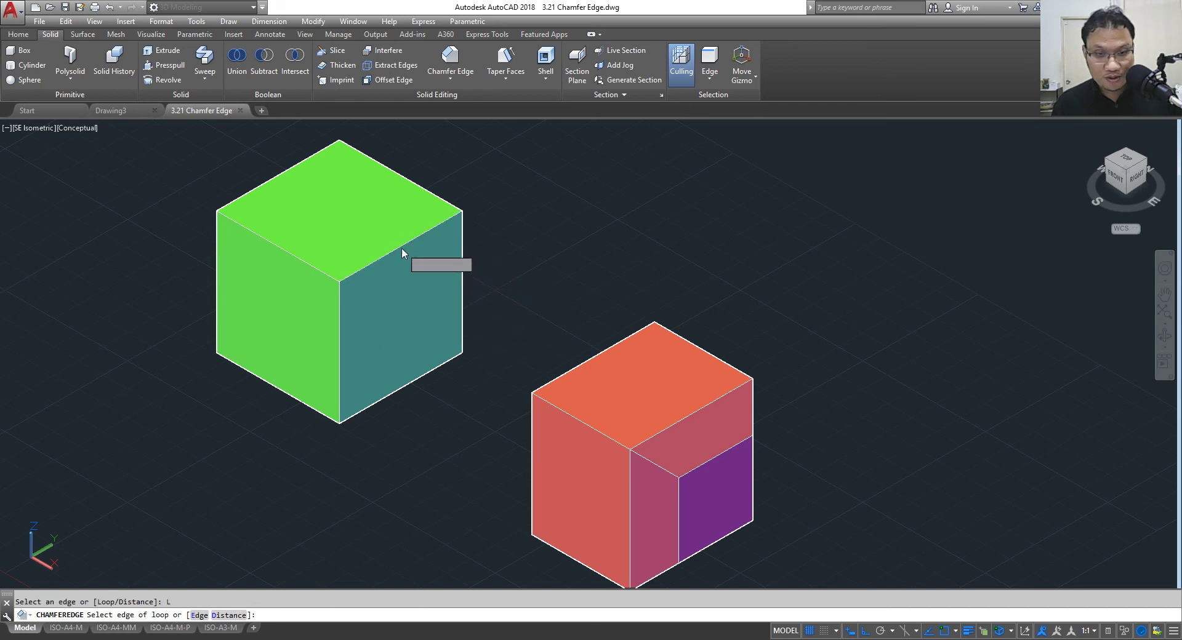
left_click(404, 246)
left_click(439, 293)
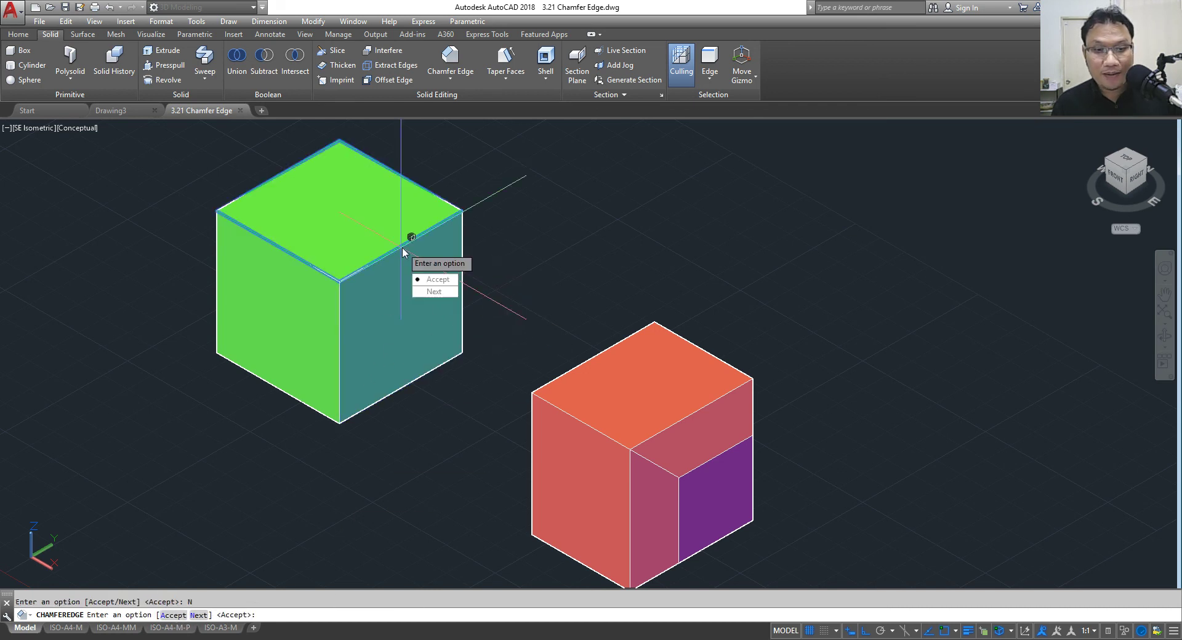
left_click(448, 282)
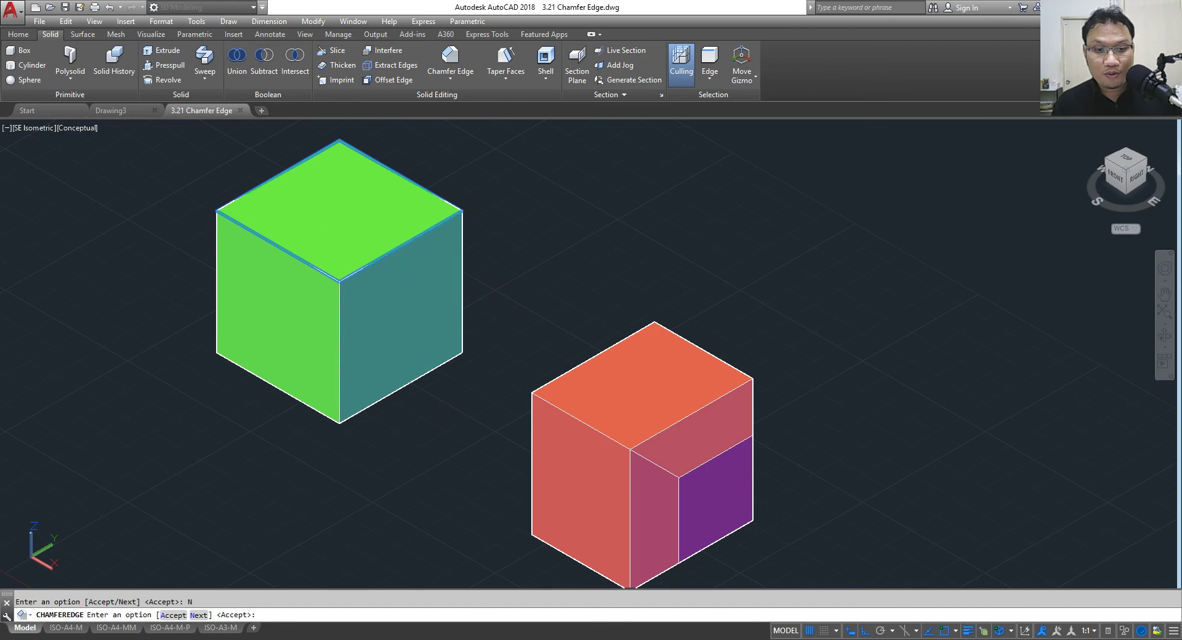
key("Return")
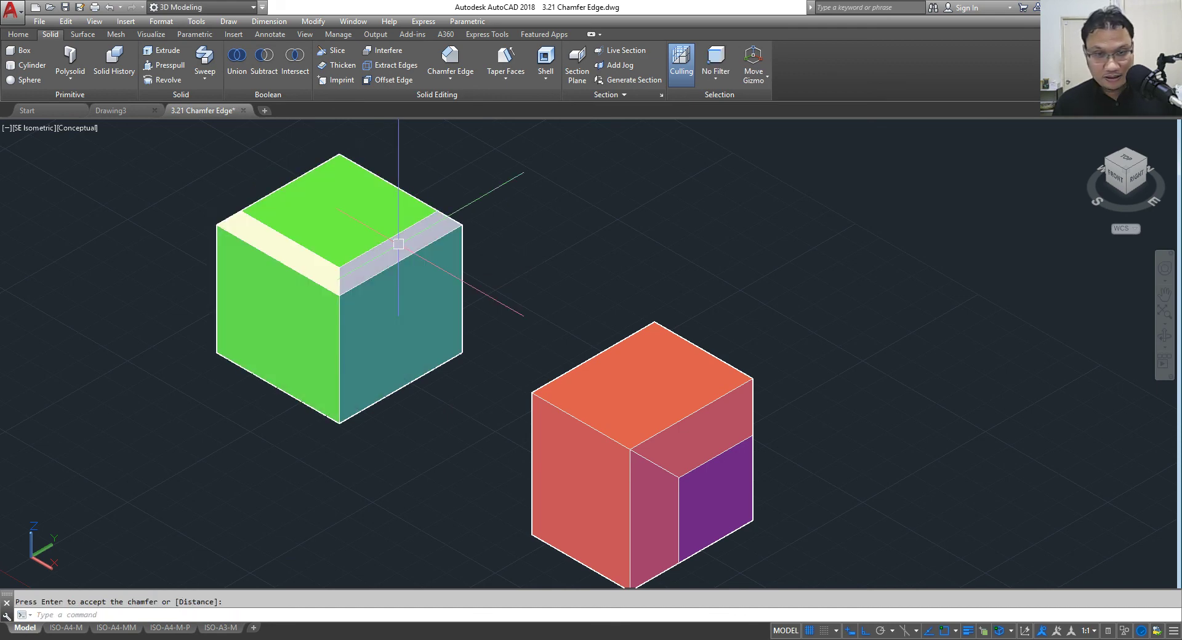
key("Return")
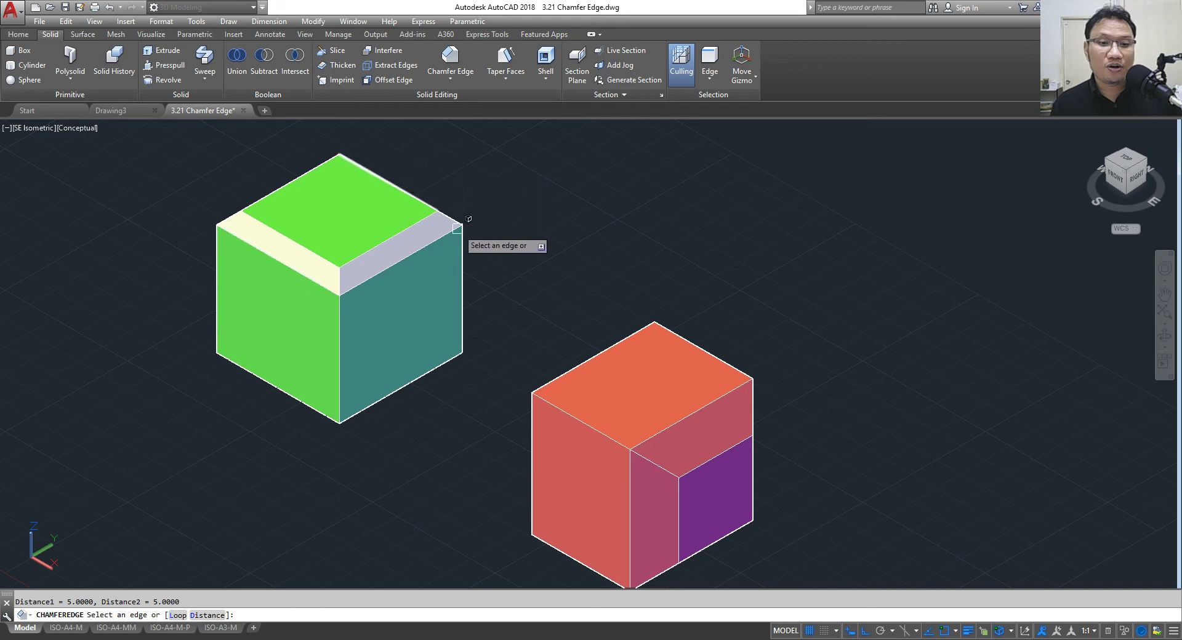
key("Return")
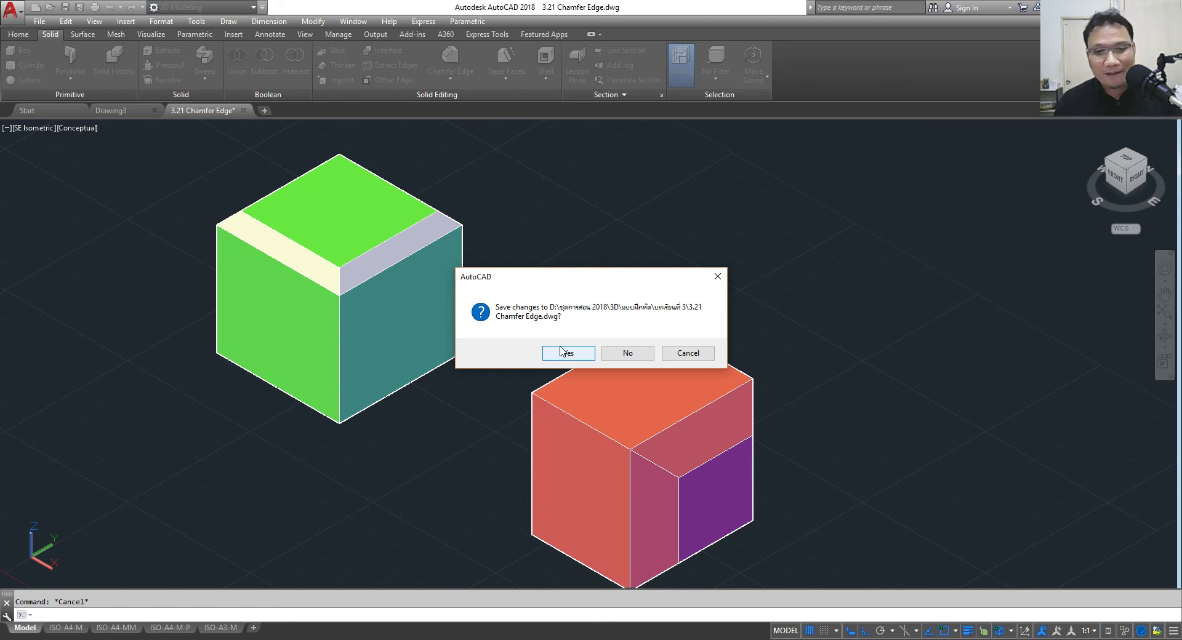
left_click(640, 356)
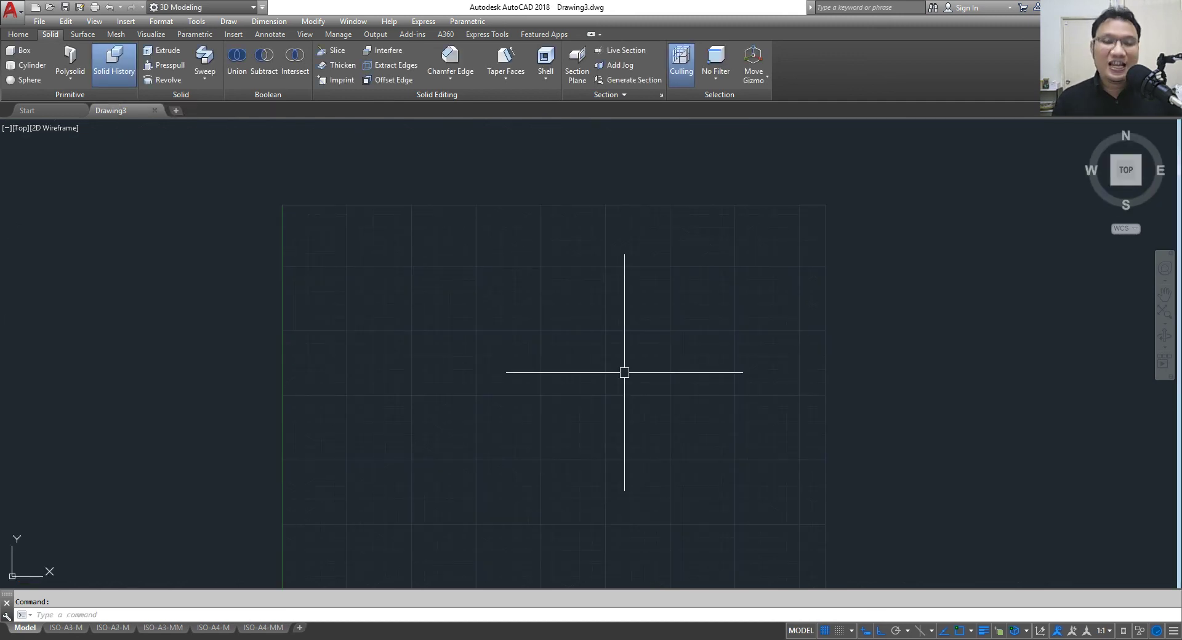